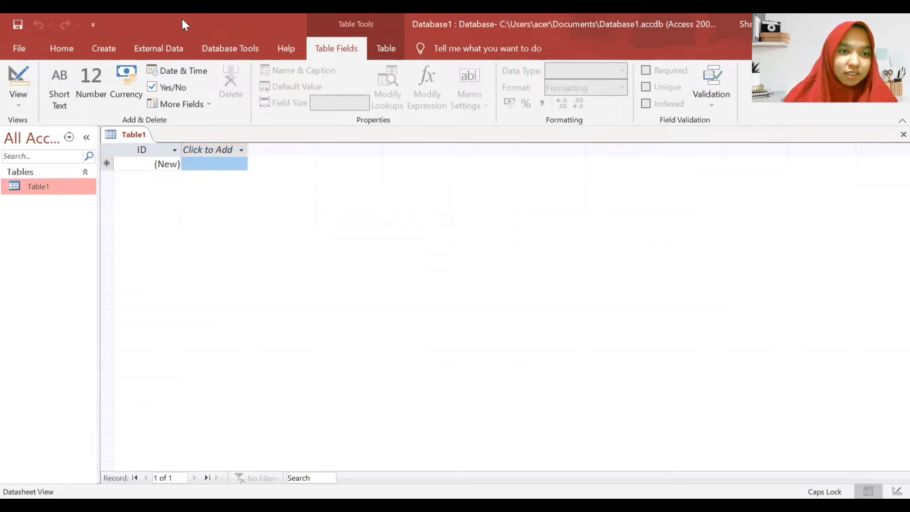
- Switch the new table to Design View and save it under the name KARYAWAN
click(23, 71)
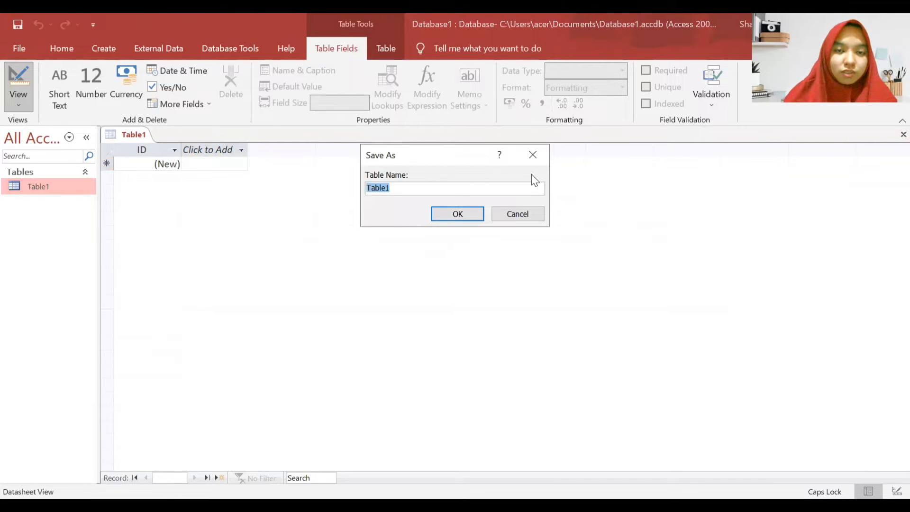
click(408, 191)
key(BackSpace)
key(BackSpace)
key(BackSpace)
key(BackSpace)
key(BackSpace)
key(BackSpace)
key(Caps_Lock)
text(k)
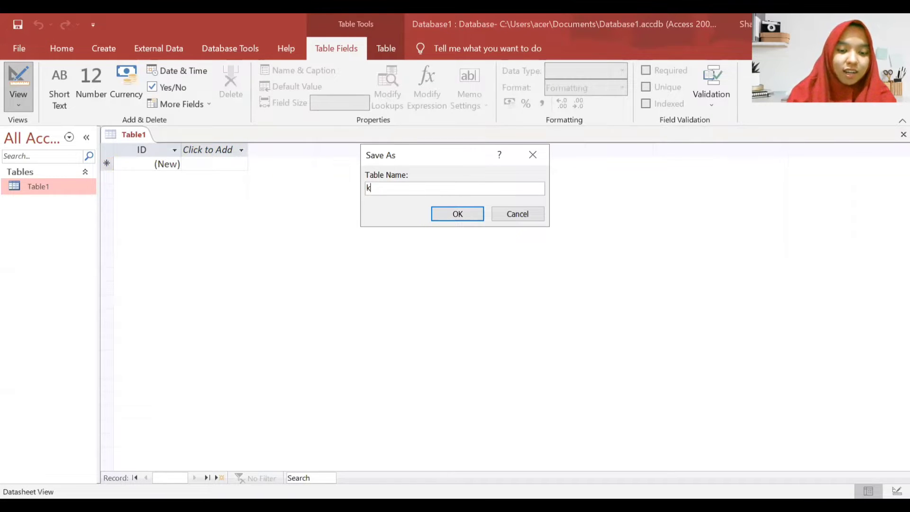
text(aryawan)
key(BackSpace)
key(BackSpace)
key(BackSpace)
key(Caps_Lock)
text(K)
key(Caps_Lock)
key(Caps_Lock)
text(ARYAWAN)
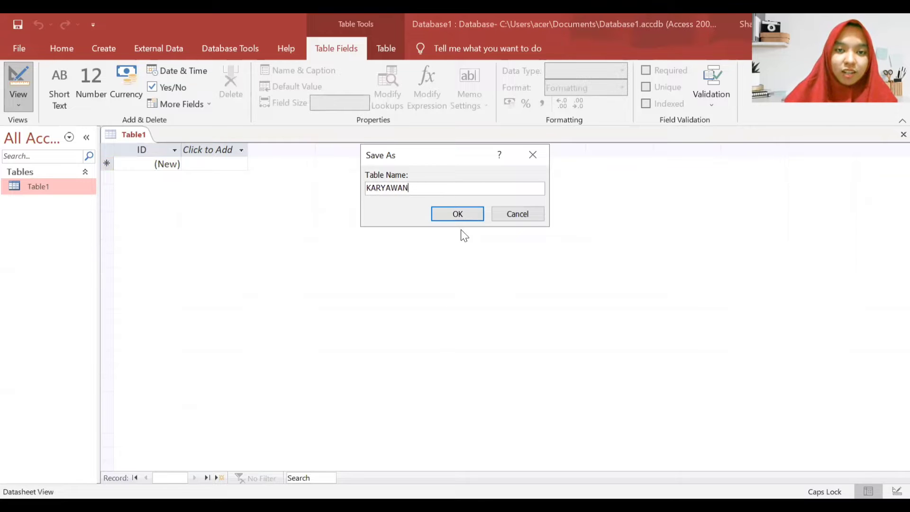
click(451, 212)
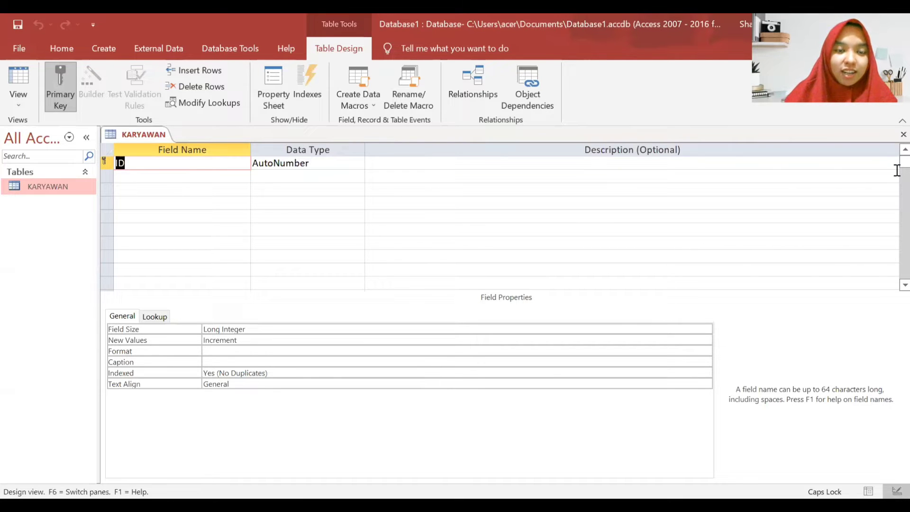
- Rename the first field from ID to Nama with data type Short Text
click(217, 169)
key(BackSpace)
key(BackSpace)
text(nAM)
key(BackSpace)
key(BackSpace)
key(BackSpace)
text(N)
key(Caps_Lock)
text(ama)
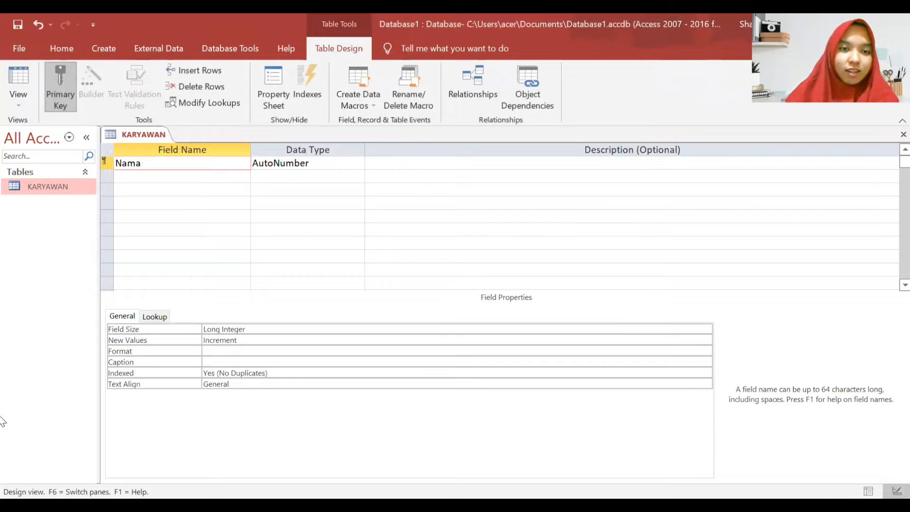
click(353, 163)
click(357, 163)
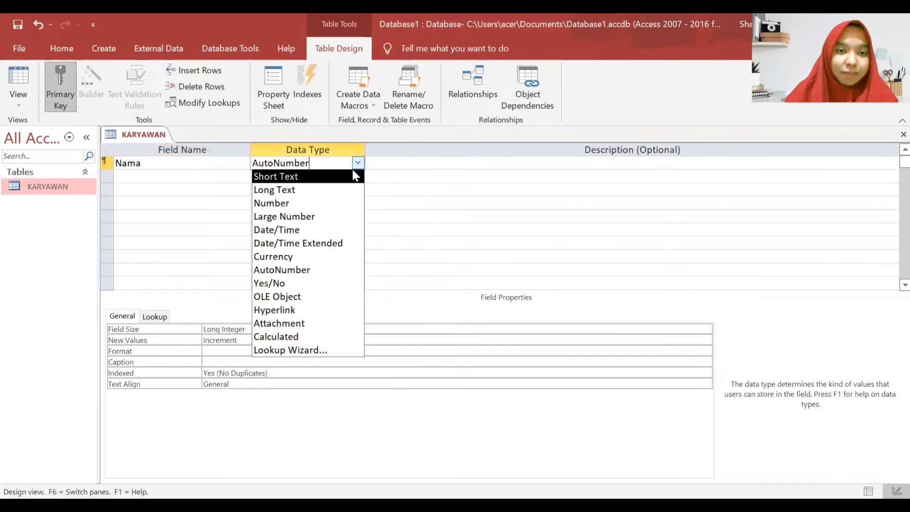
click(351, 176)
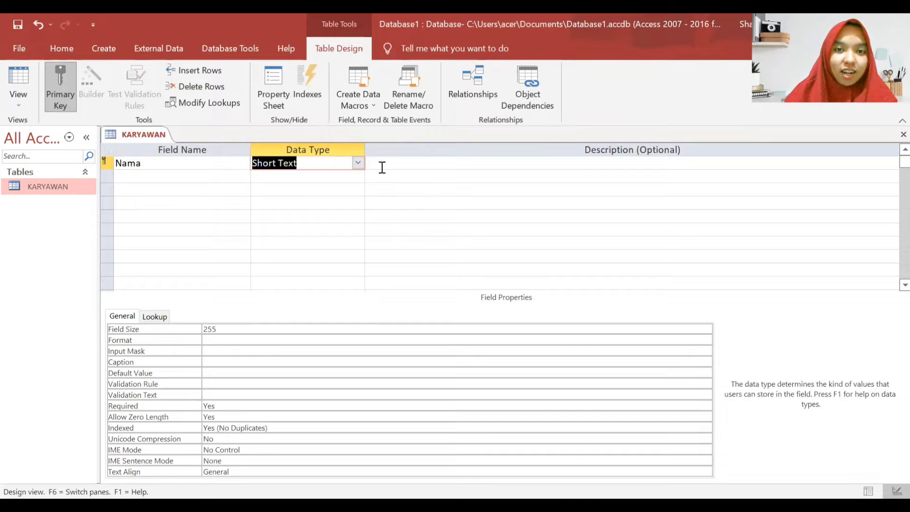
- Add a second field named NIK with data type Number
click(199, 177)
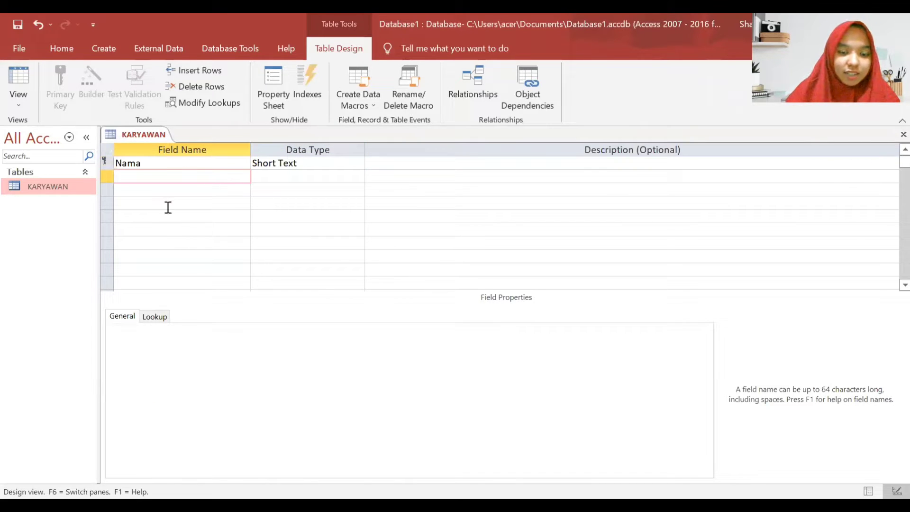
key(Caps_Lock)
text(NIK)
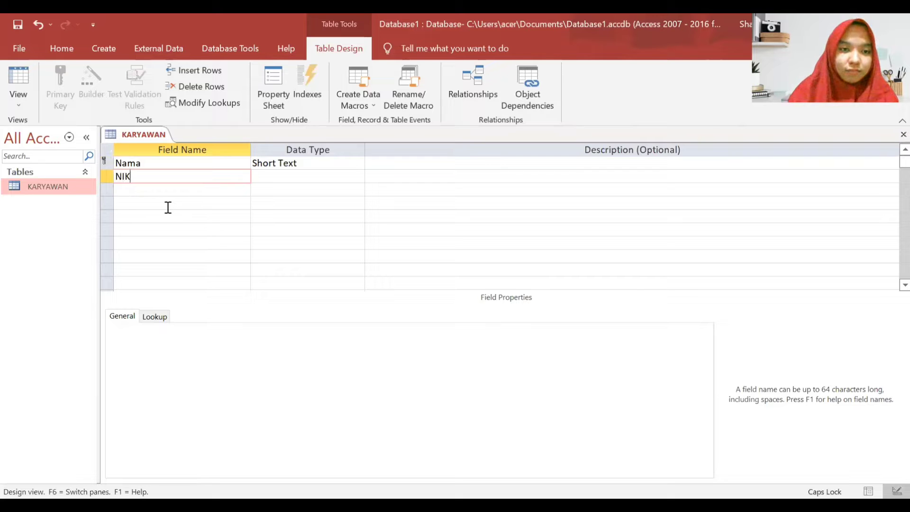
click(333, 176)
click(357, 175)
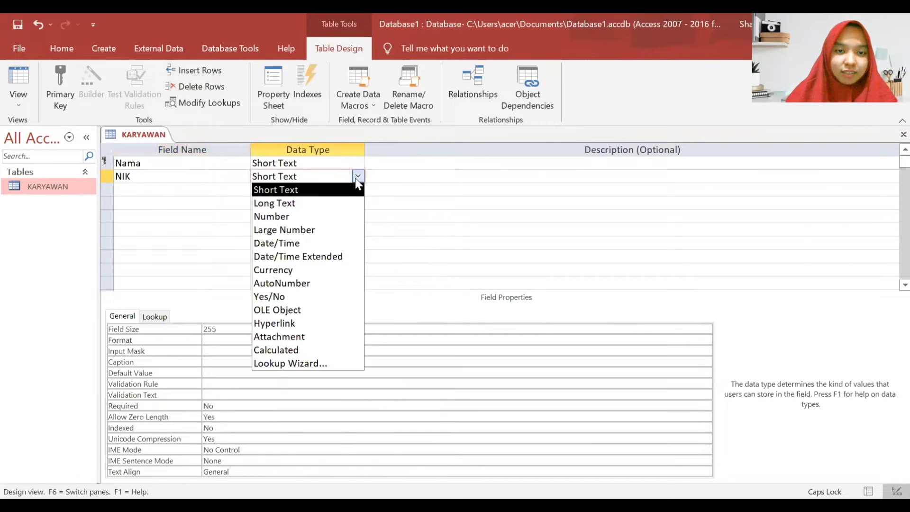
click(338, 217)
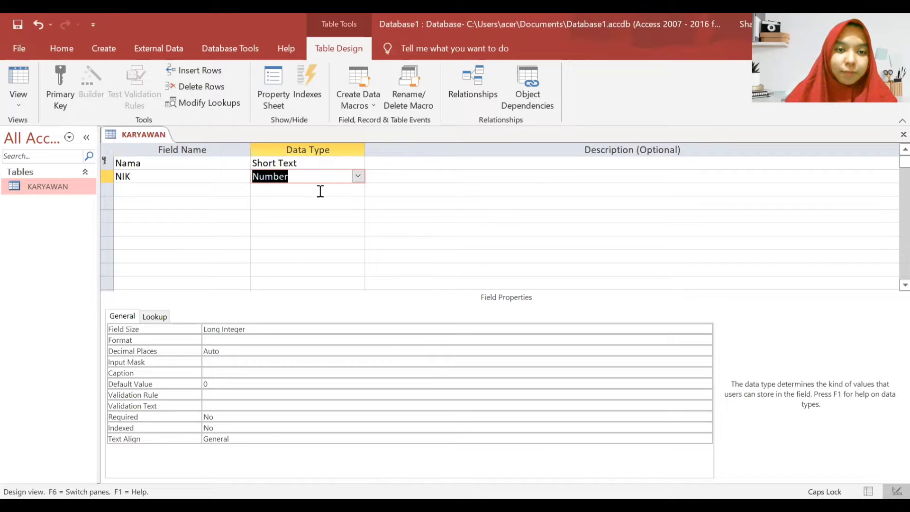
click(224, 191)
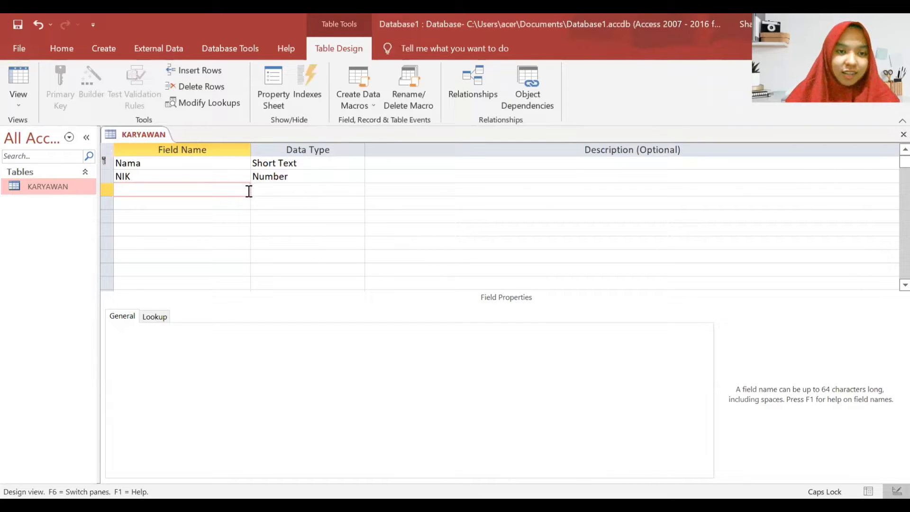
- Add a Tanggal Lahir field with data type Date/Time
text(T)
key(Caps_Lock)
text(anggal Lahir)
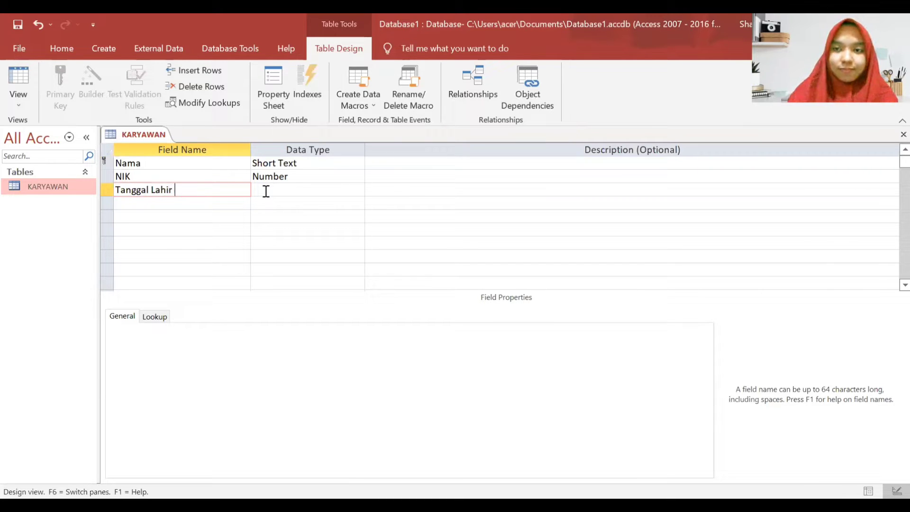
click(334, 188)
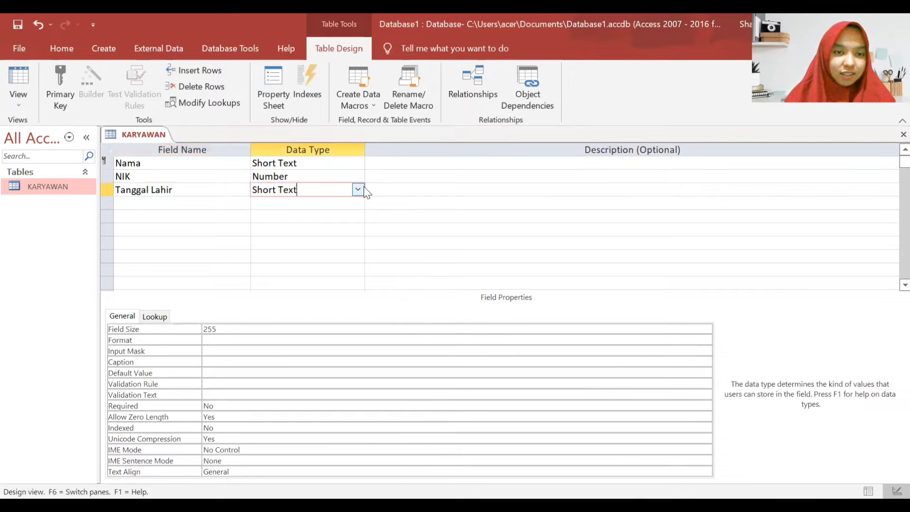
click(362, 189)
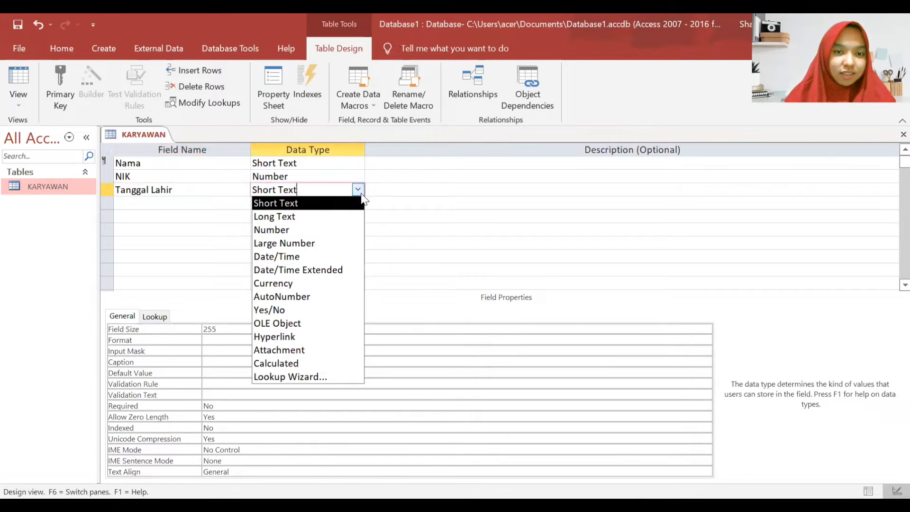
click(335, 252)
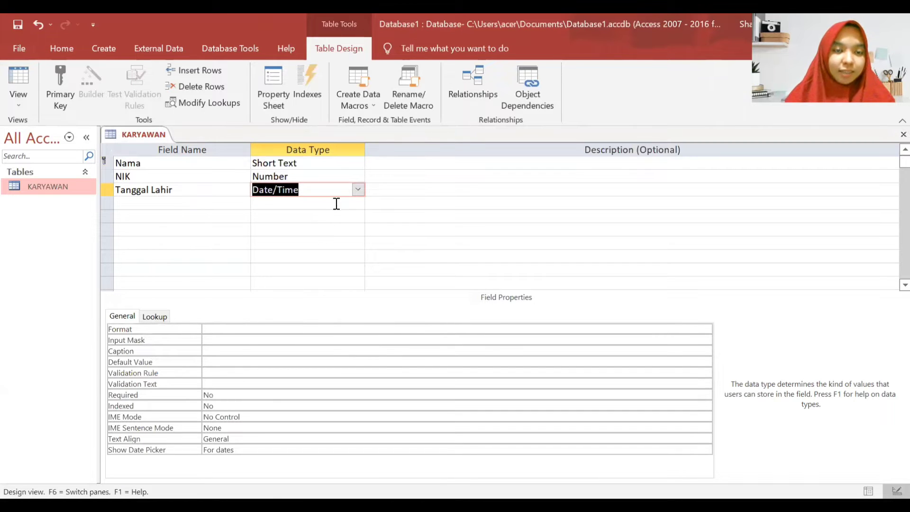
- Add a Jenis Kelamin field with the default Short Text data type
click(222, 208)
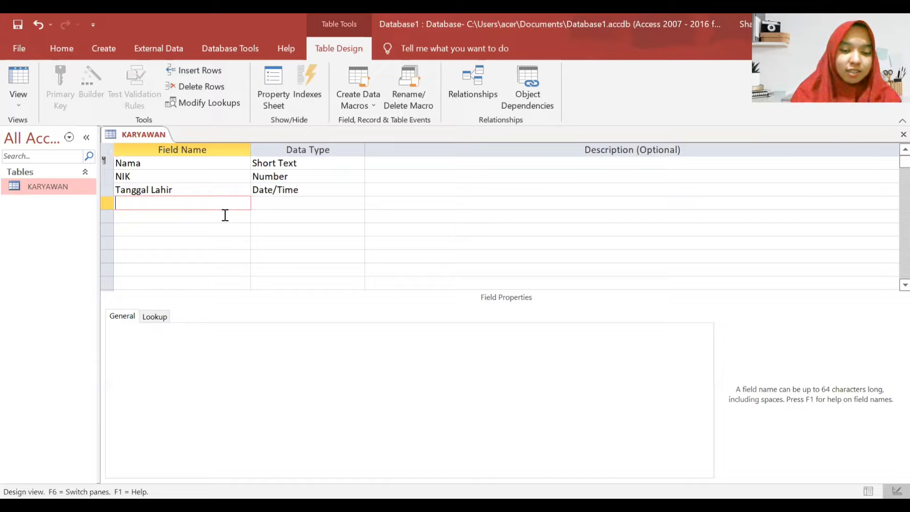
text(Jenis Kelamin)
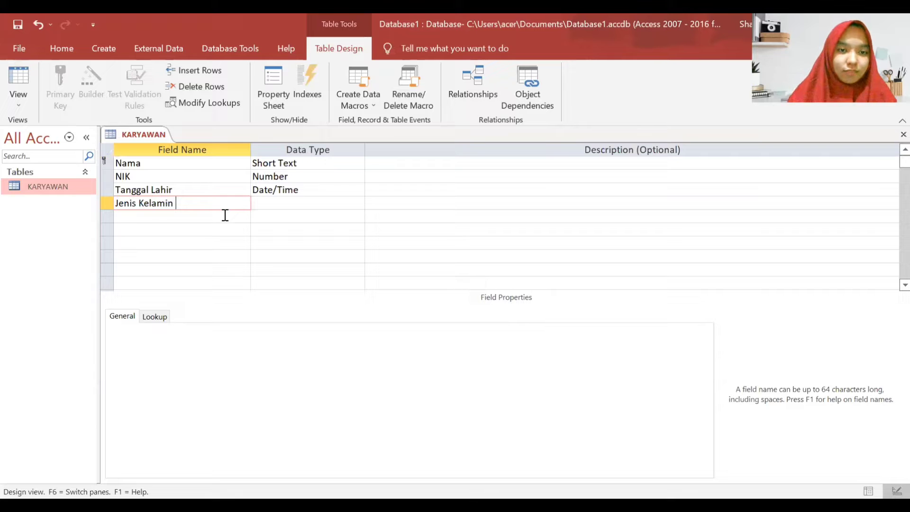
click(318, 204)
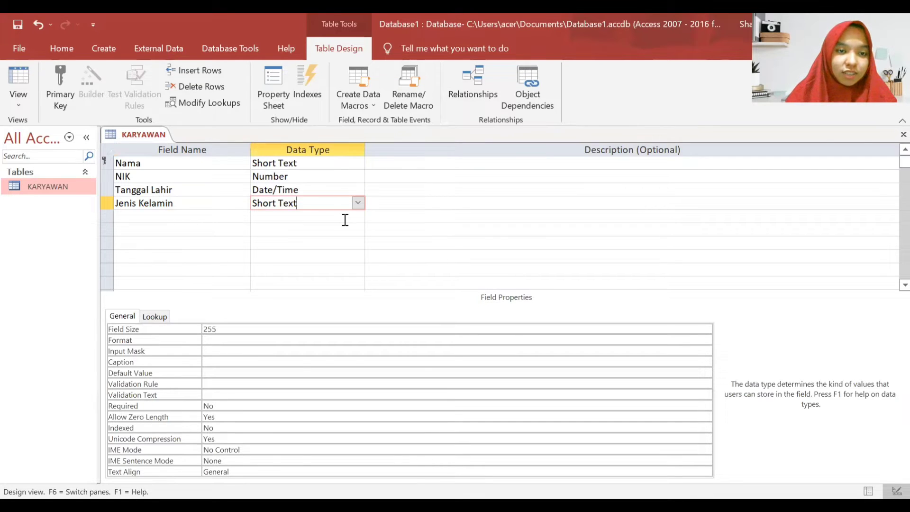
click(225, 221)
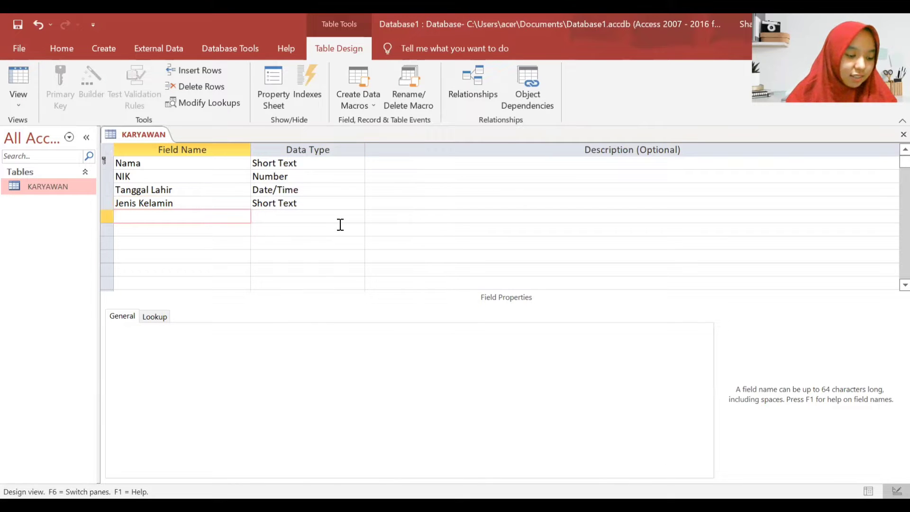
- Add Alamat and Jabatan fields, both as Short Text
key(Caps_Lock)
text(A)
key(Caps_Lock)
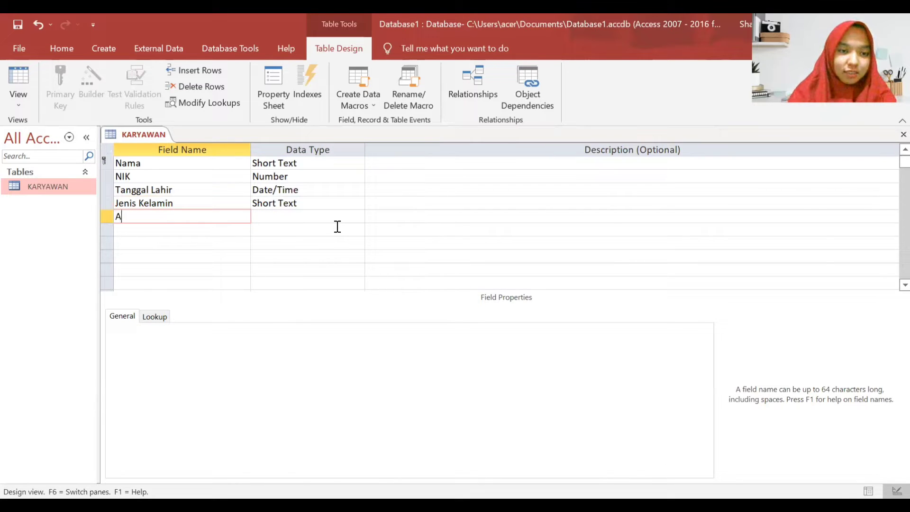
text(lamat)
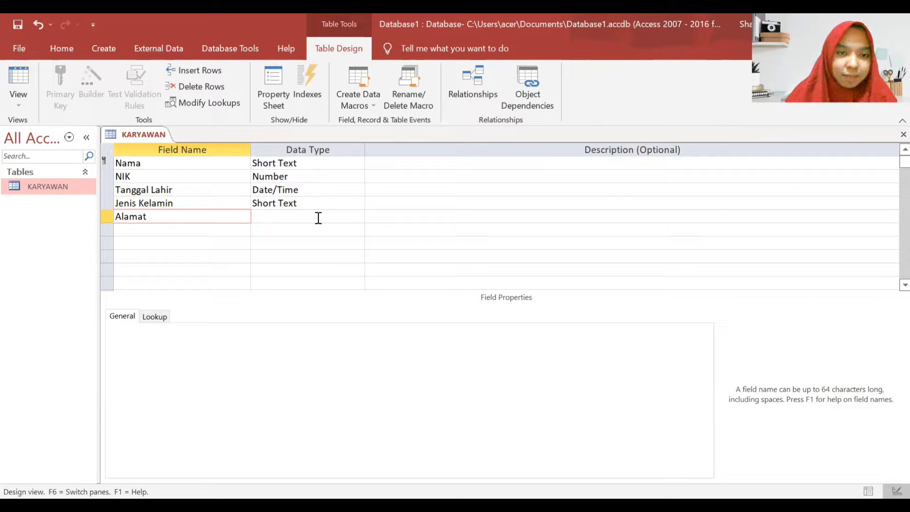
click(321, 218)
click(359, 219)
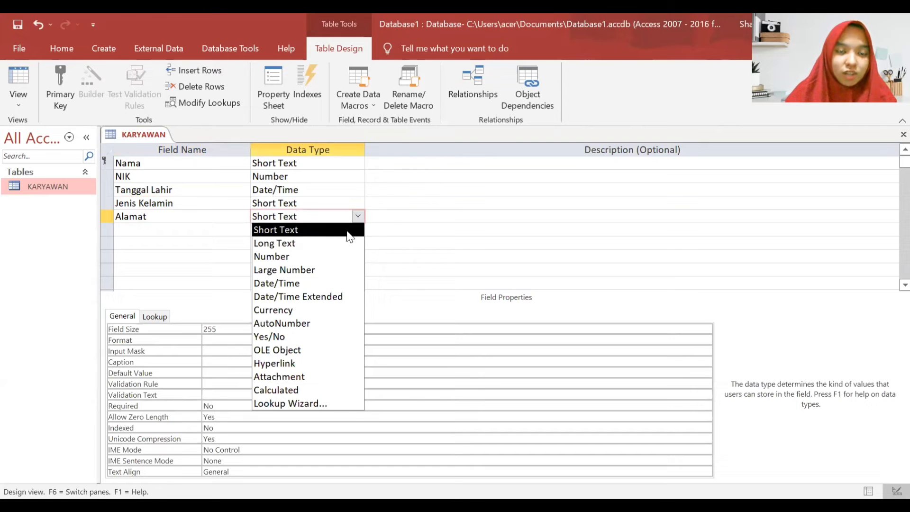
click(350, 232)
click(331, 241)
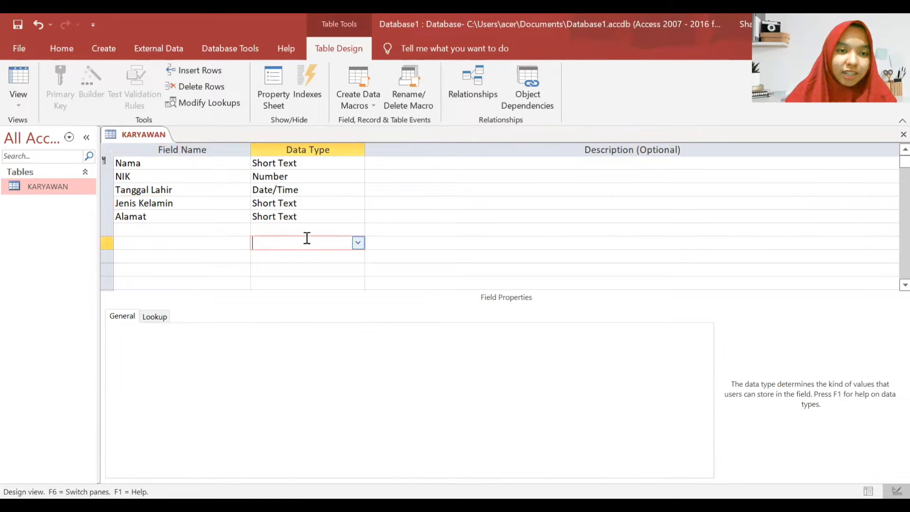
click(209, 228)
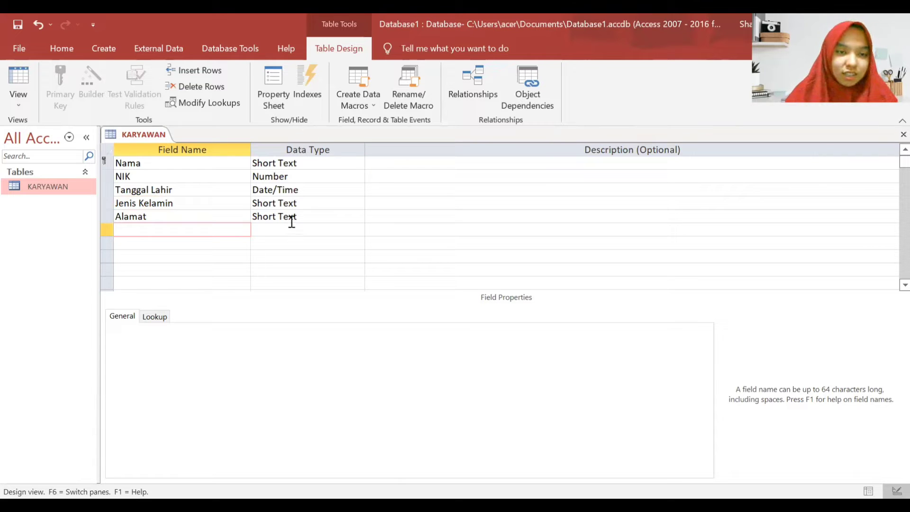
text(Jabatan)
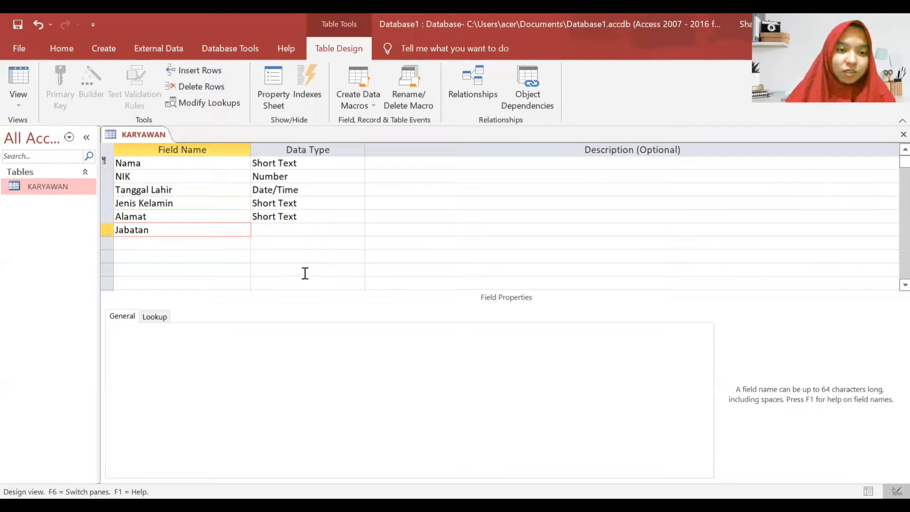
click(317, 230)
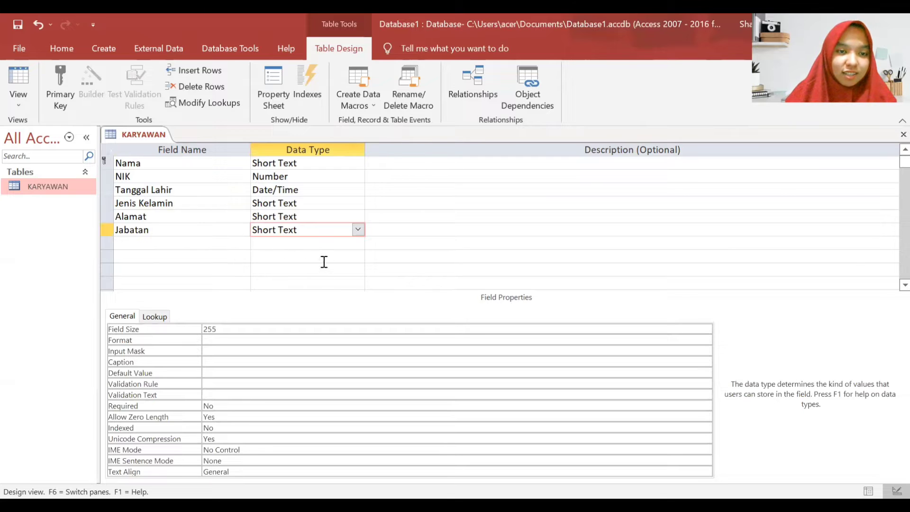
- Add a Foto field with data type Attachment and place the caret in its Description
click(227, 243)
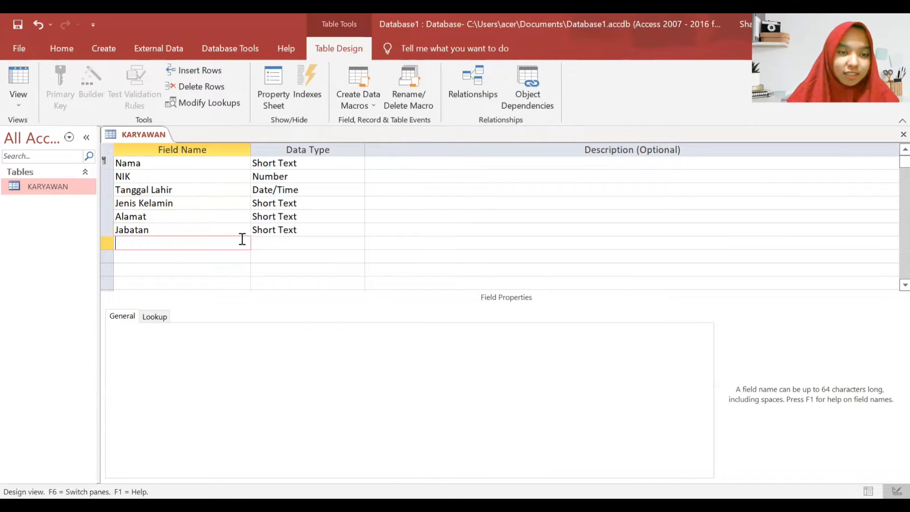
text(Foto)
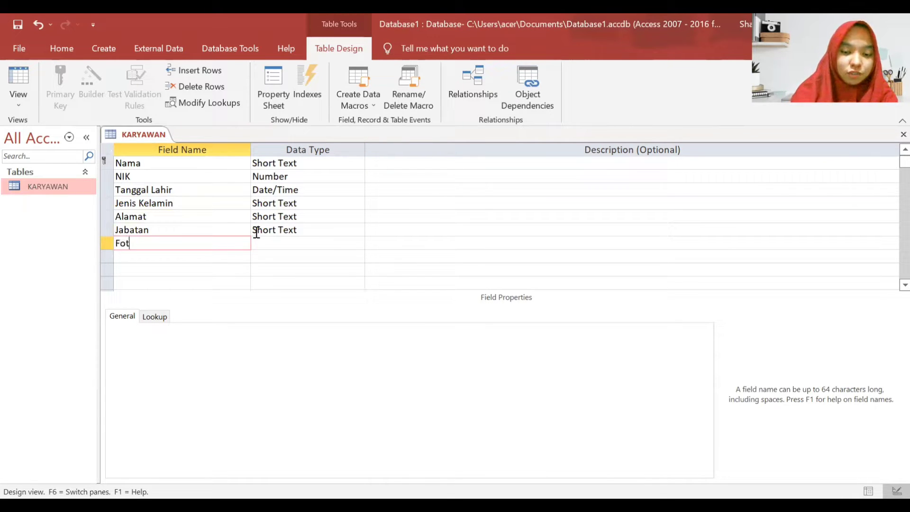
click(343, 228)
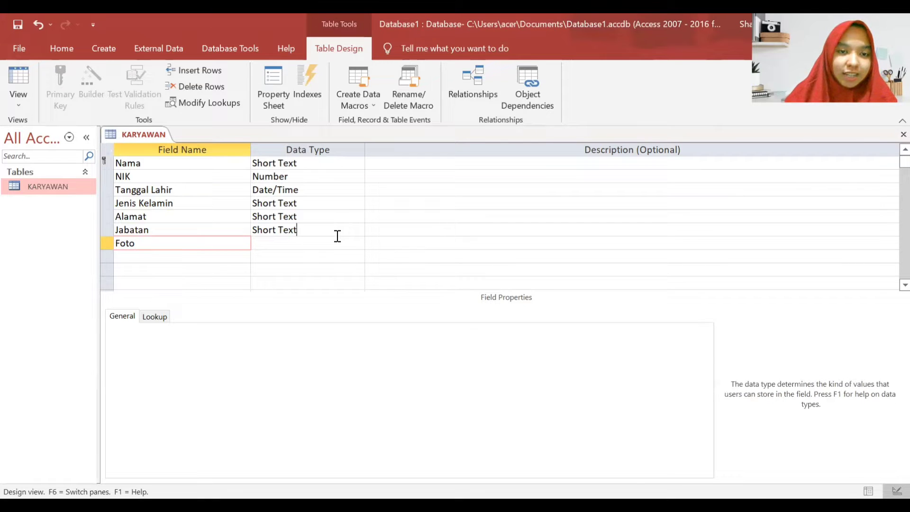
click(353, 240)
click(358, 242)
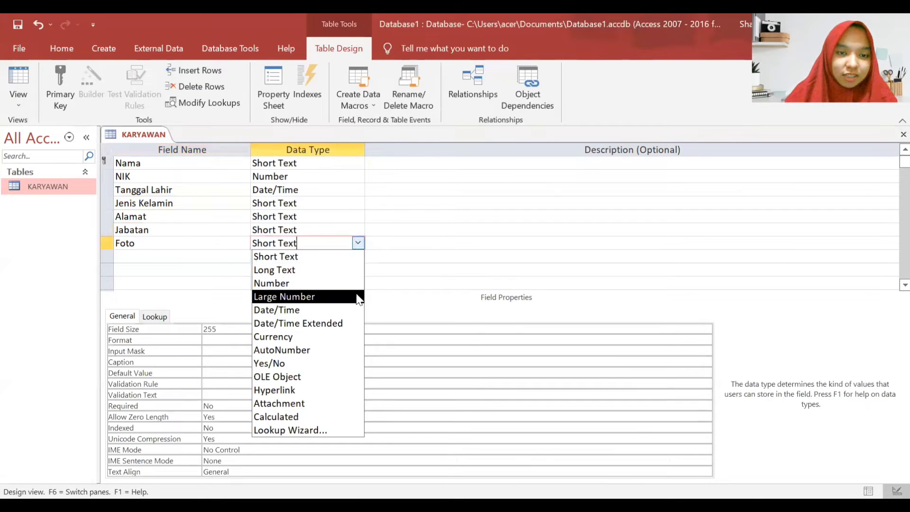
click(330, 404)
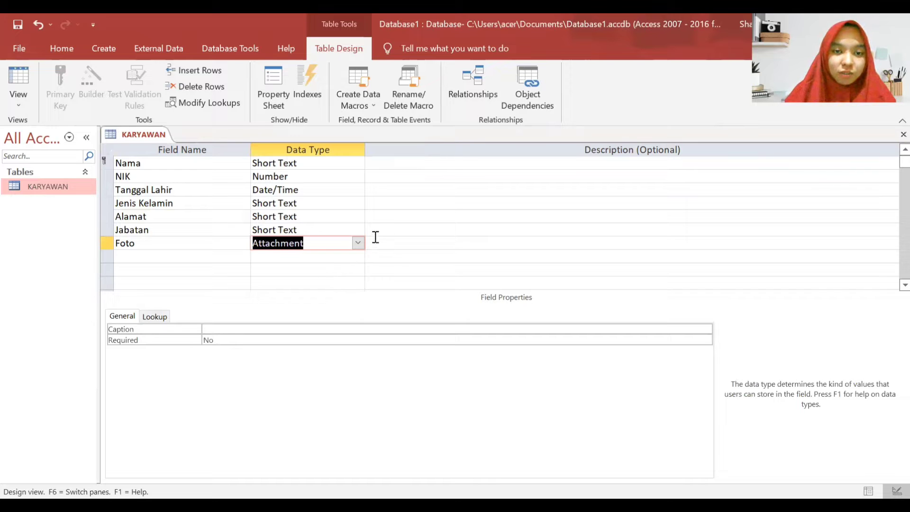
click(394, 241)
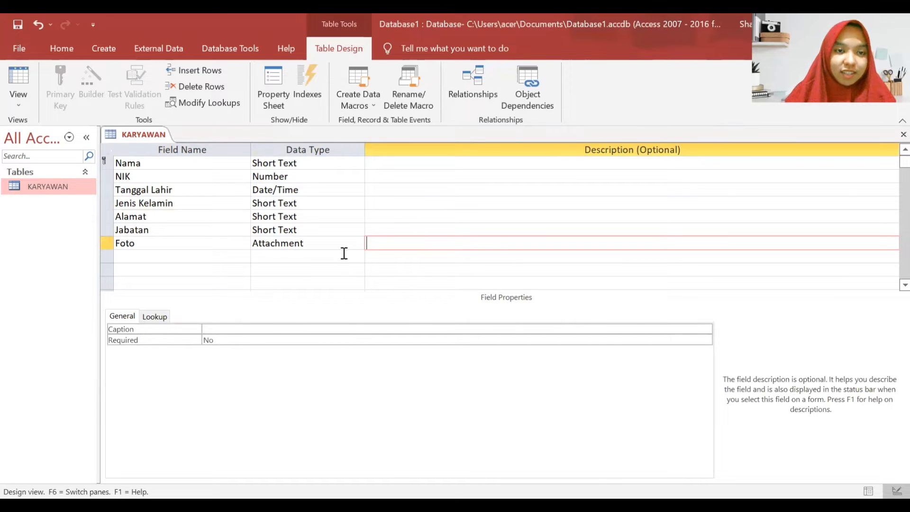
- Save the KARYAWAN design and close its document tab
click(151, 136)
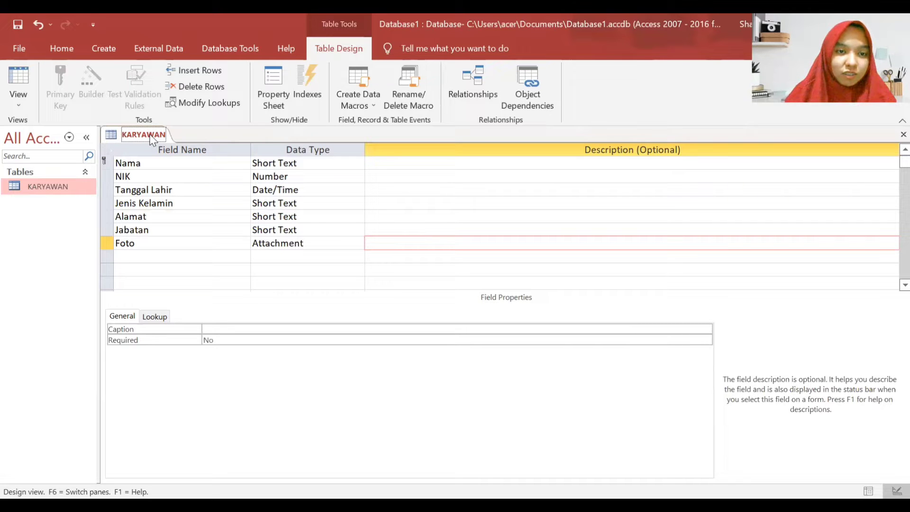
right_click(152, 138)
click(156, 145)
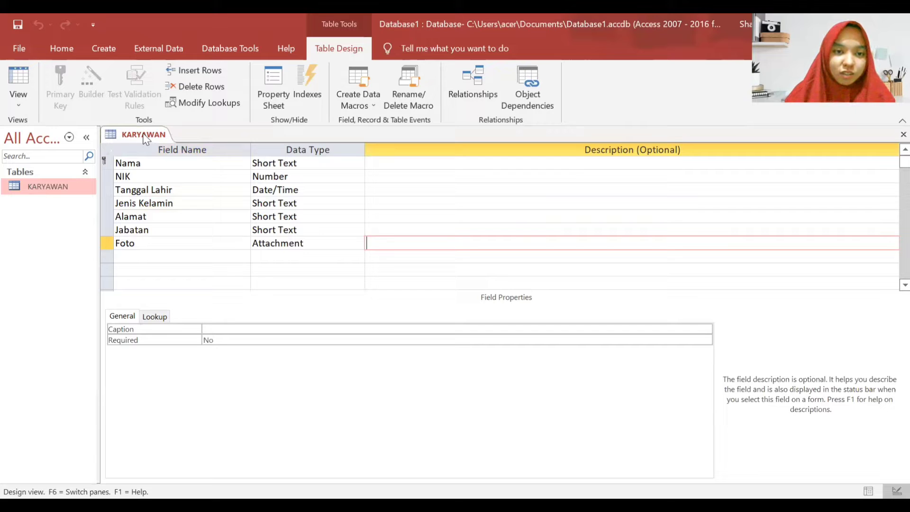
right_click(144, 138)
click(163, 162)
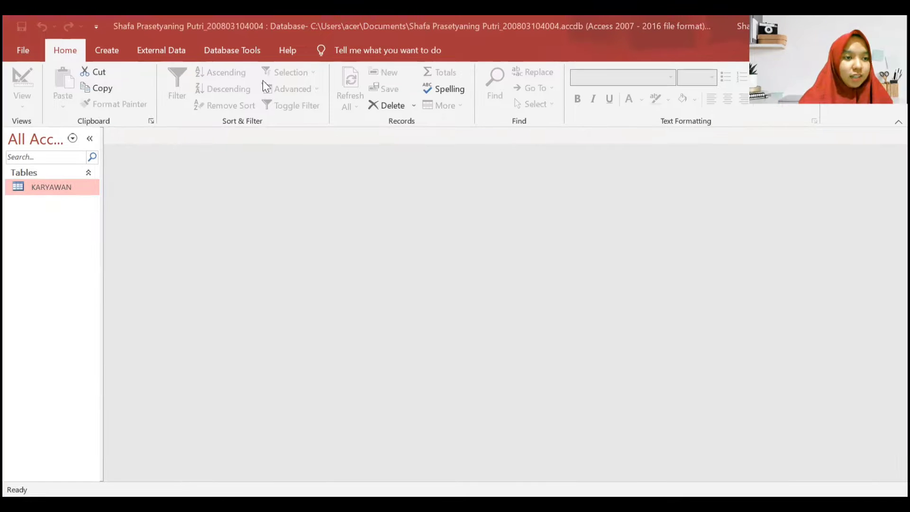
- Create a new blank table, save it as GAJI, and switch it to Design View
click(109, 54)
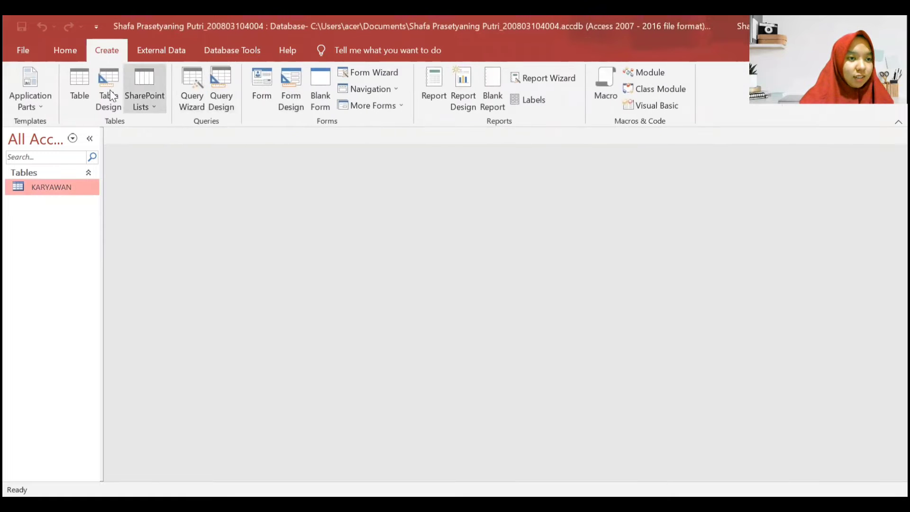
click(84, 84)
right_click(127, 141)
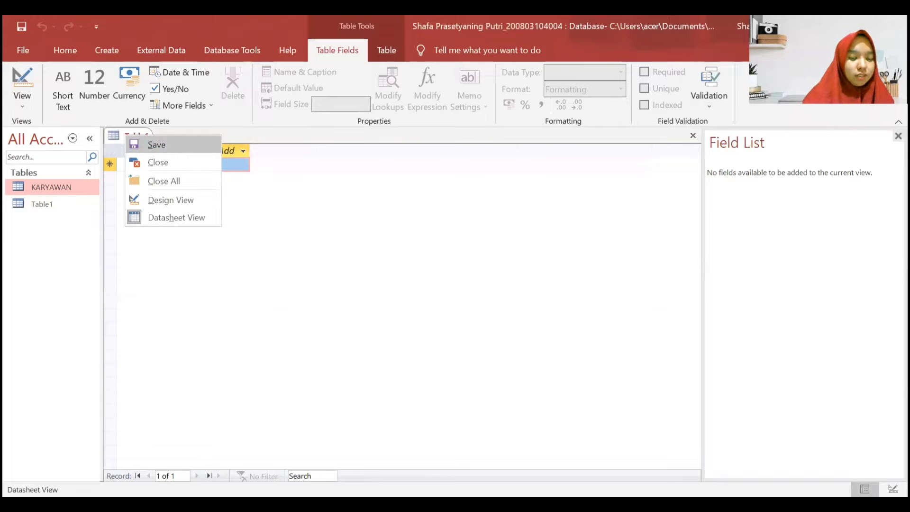
click(164, 146)
key(Caps_Lock)
text(GAJI)
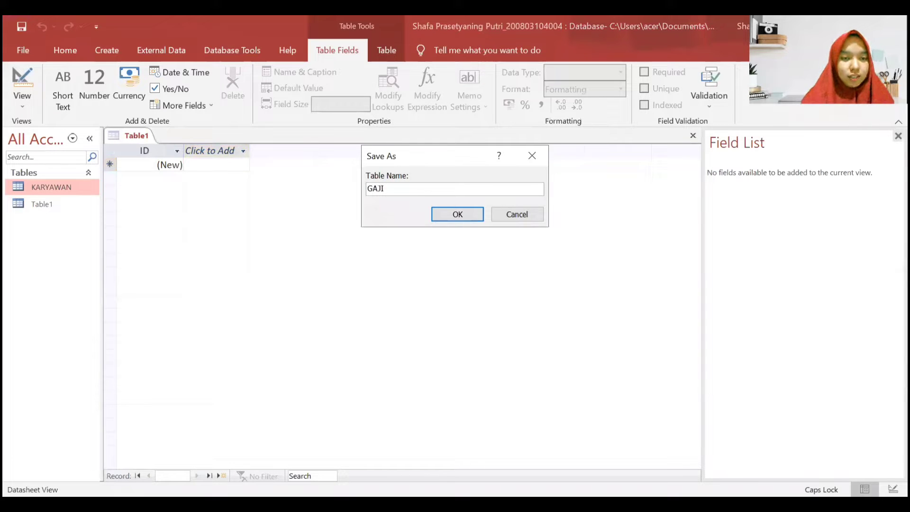
key(Return)
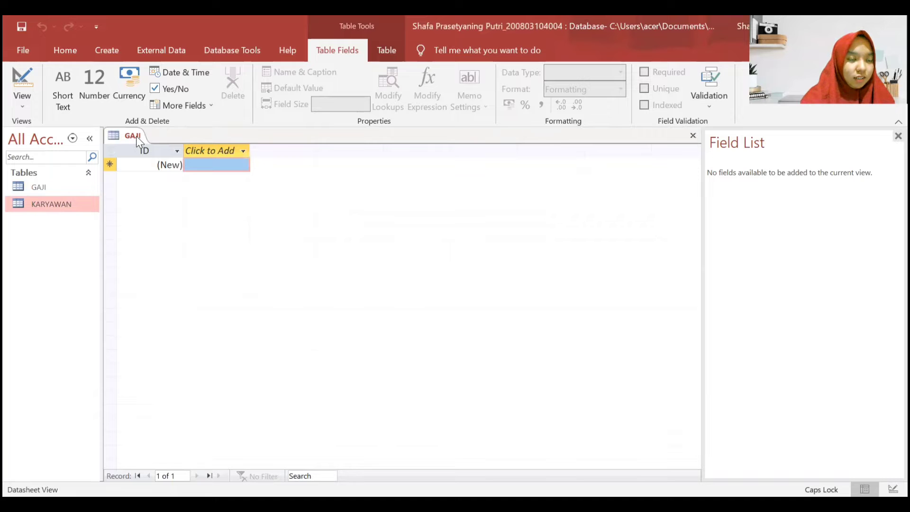
right_click(135, 135)
click(166, 203)
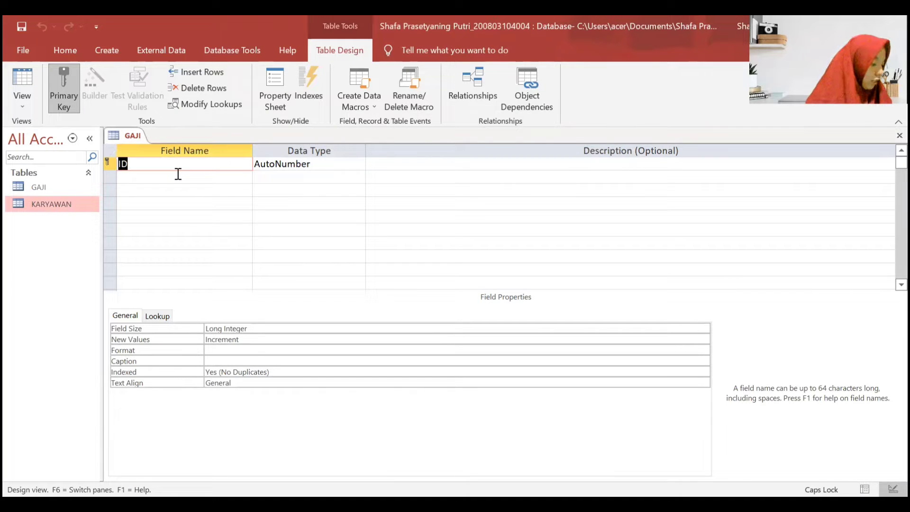
- Make the first field ID GAJI a Number field and add a Jabatan field
text(ID)
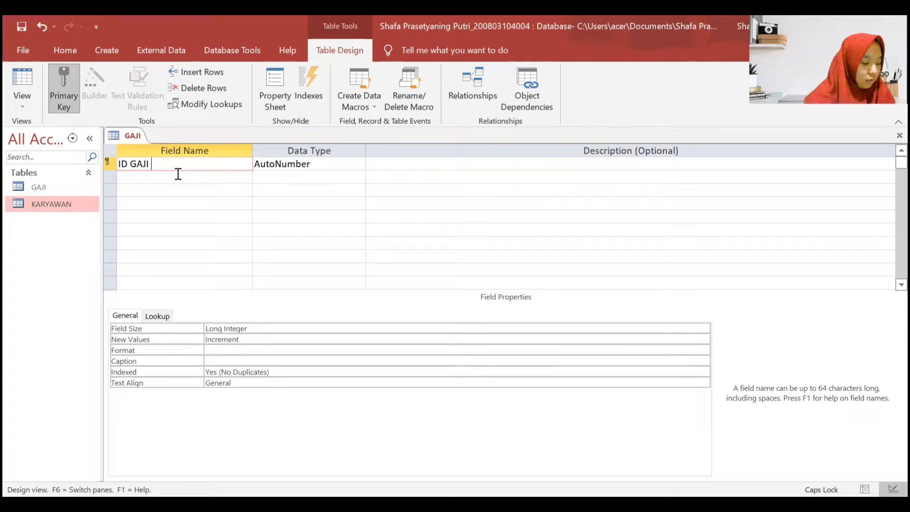
click(325, 161)
click(359, 164)
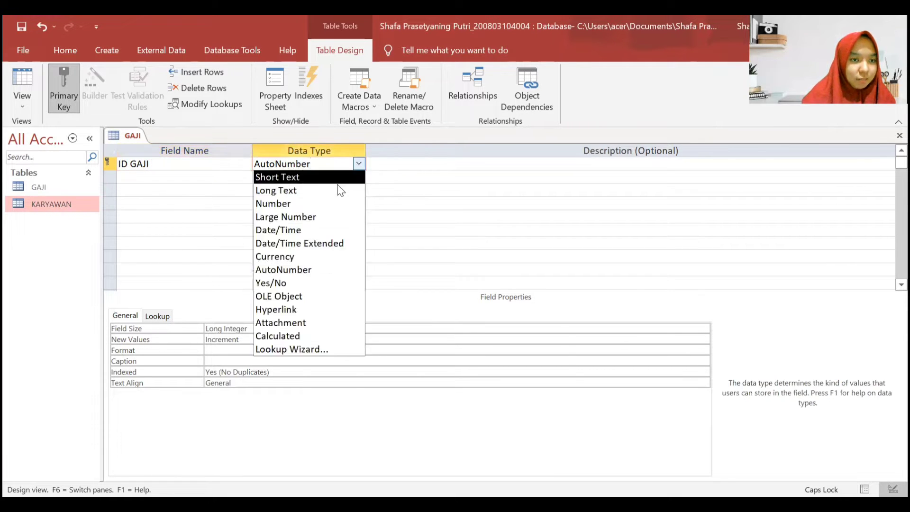
click(294, 203)
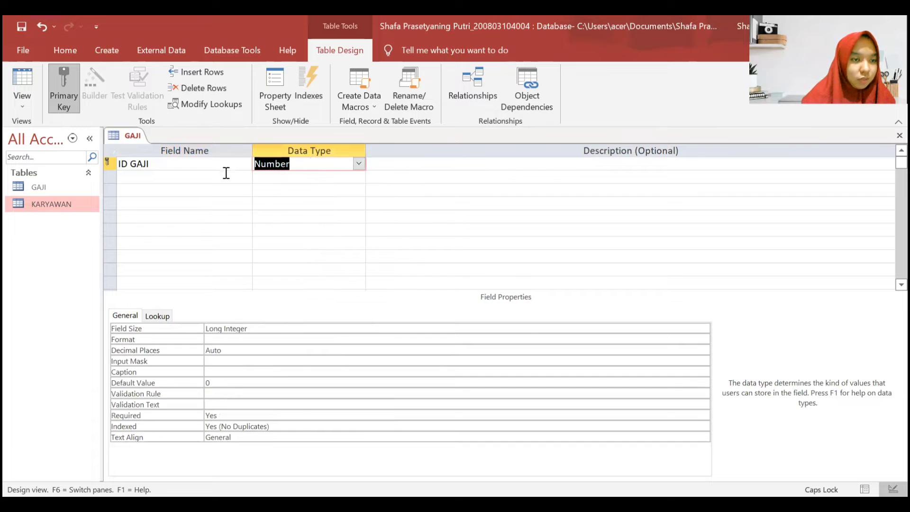
click(194, 178)
text(J)
key(Caps_Lock)
text(abatan)
key(Tab)
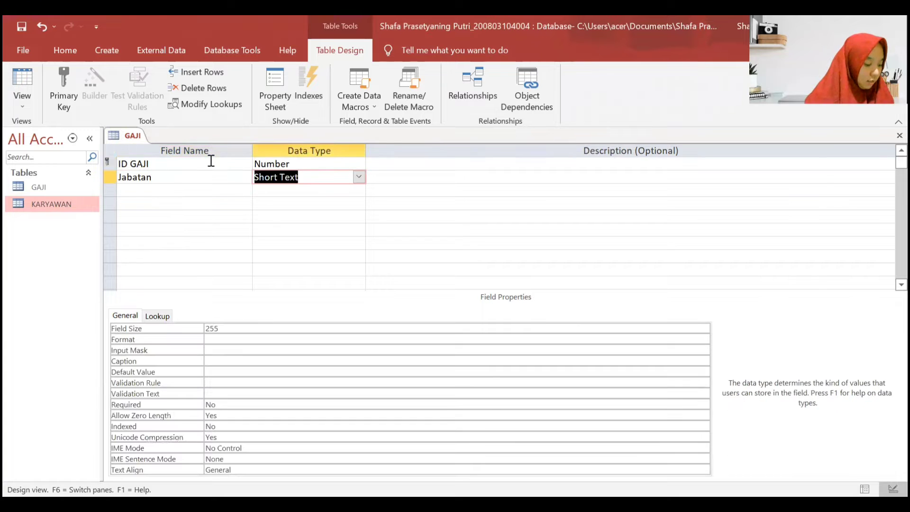
- Add NIK as Short Text and Gaji Pokok as Currency
click(217, 189)
key(Caps_Lock)
text(NI)
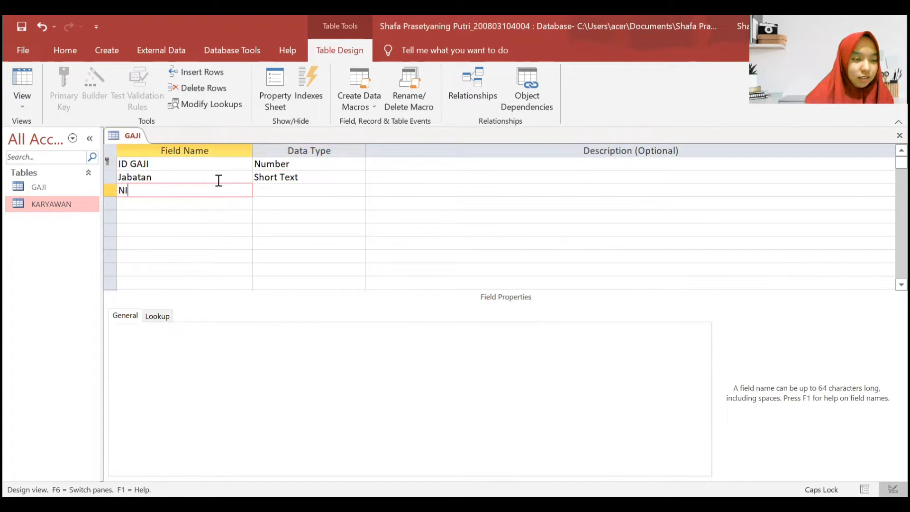
text(K)
key(Tab)
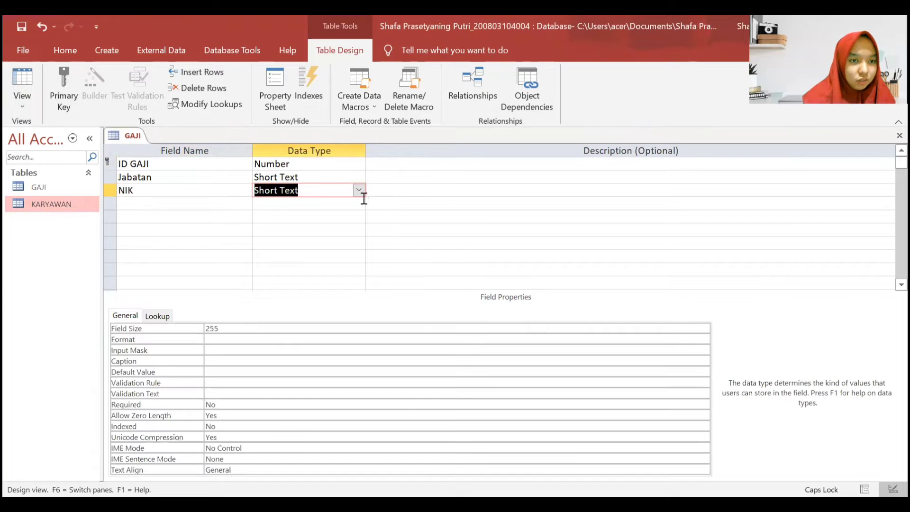
click(359, 190)
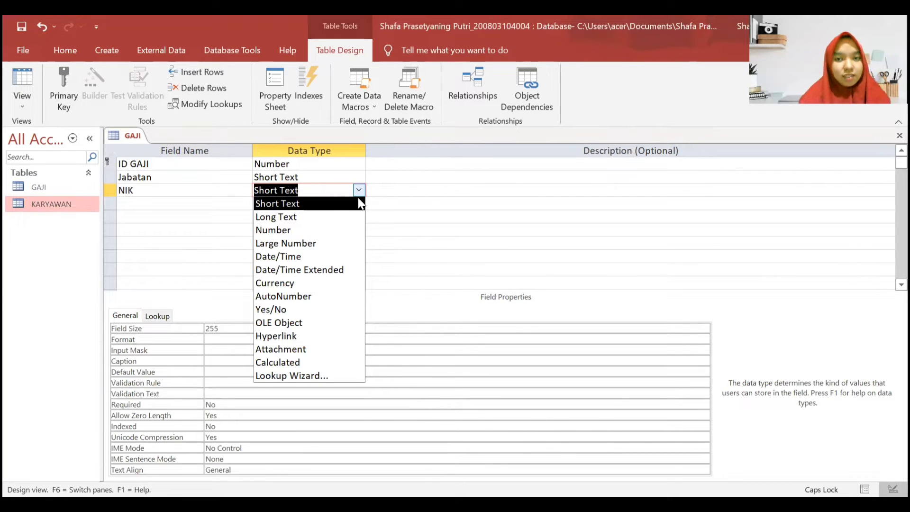
click(334, 204)
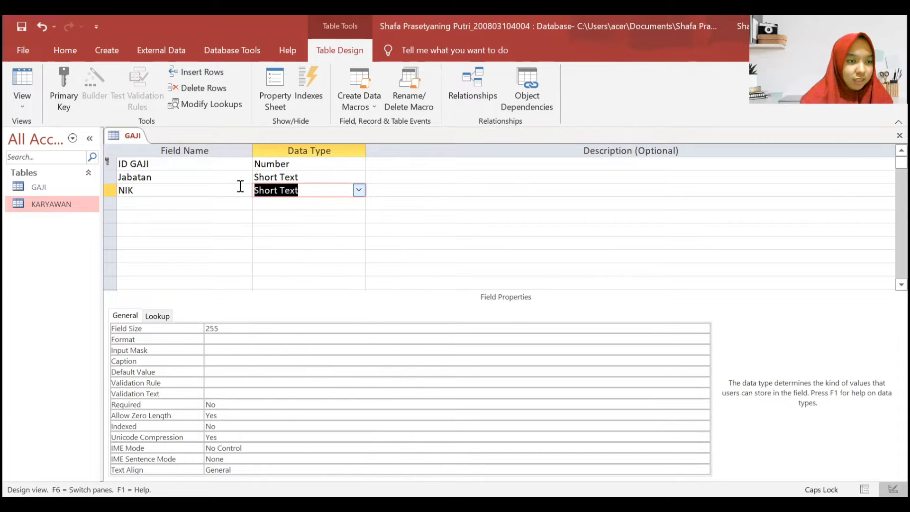
click(215, 199)
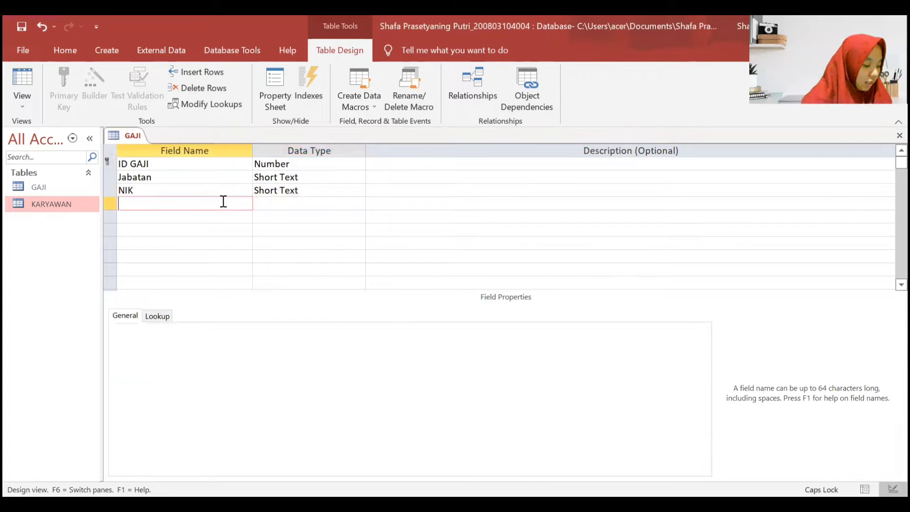
text(Gaji Pokok)
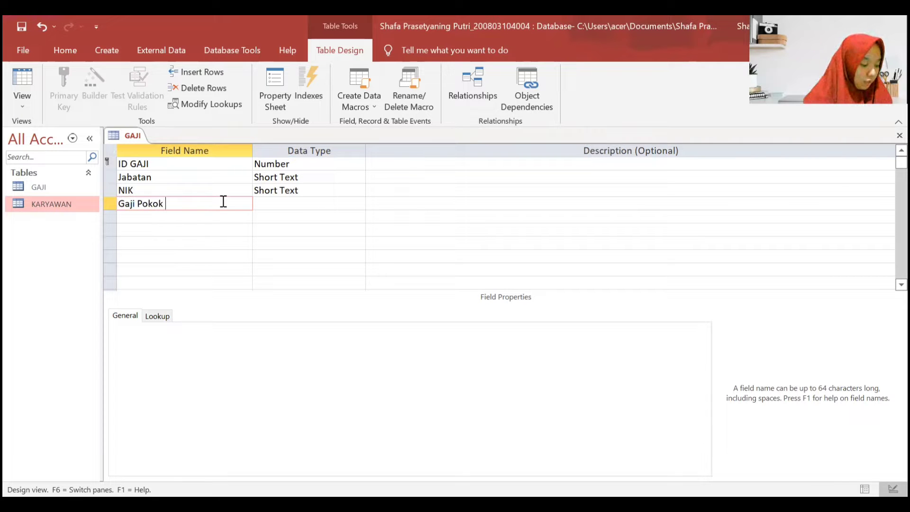
key(Tab)
click(359, 203)
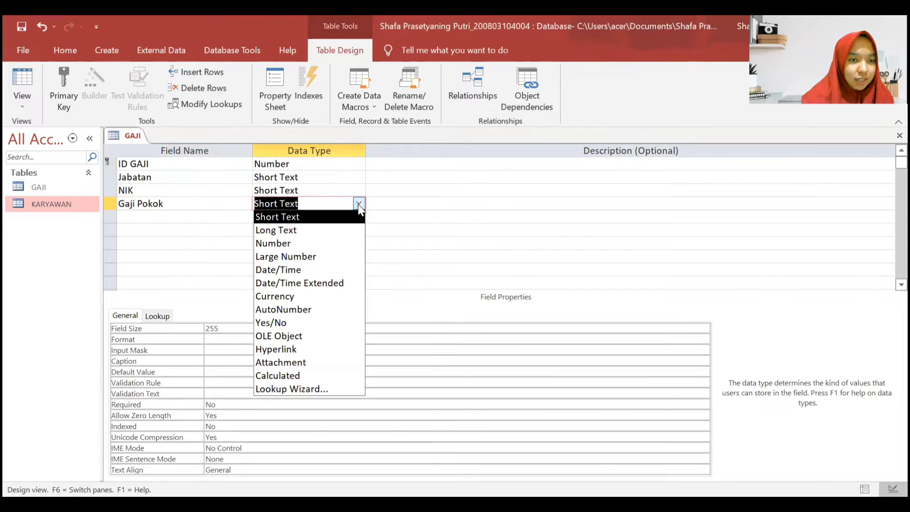
click(318, 296)
- Add a Tunjangan field and set the sixth field's data type to Currency
click(159, 216)
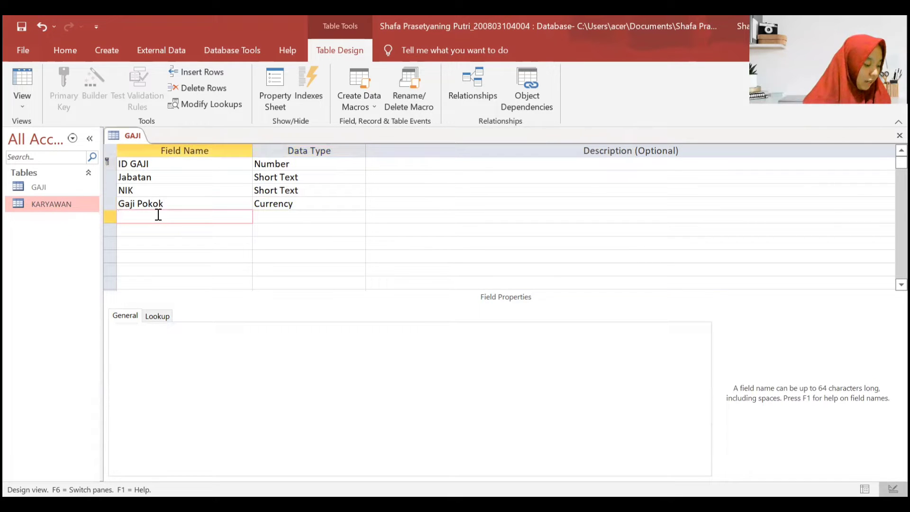
text(Tunjangan)
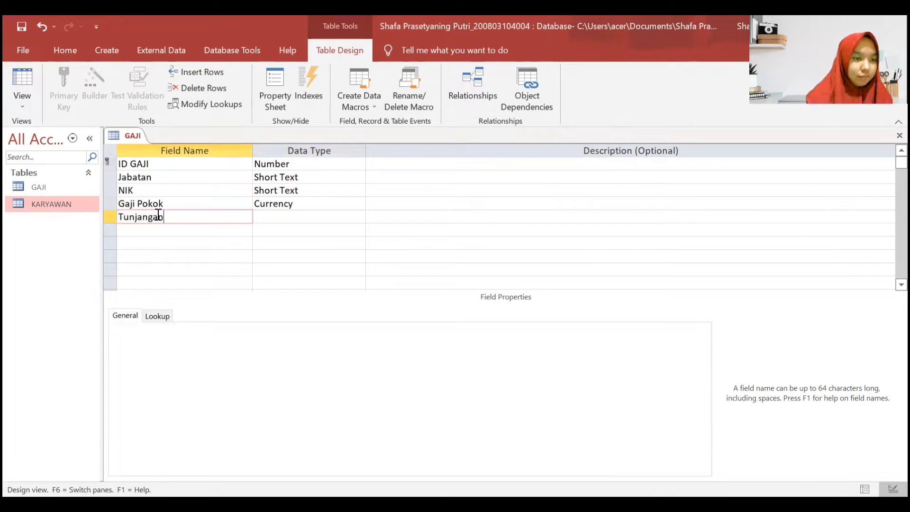
key(Tab)
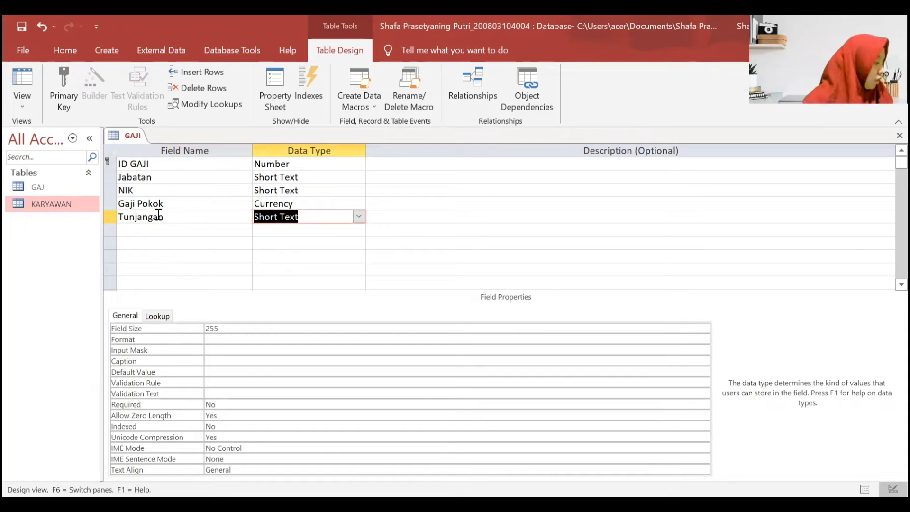
click(360, 229)
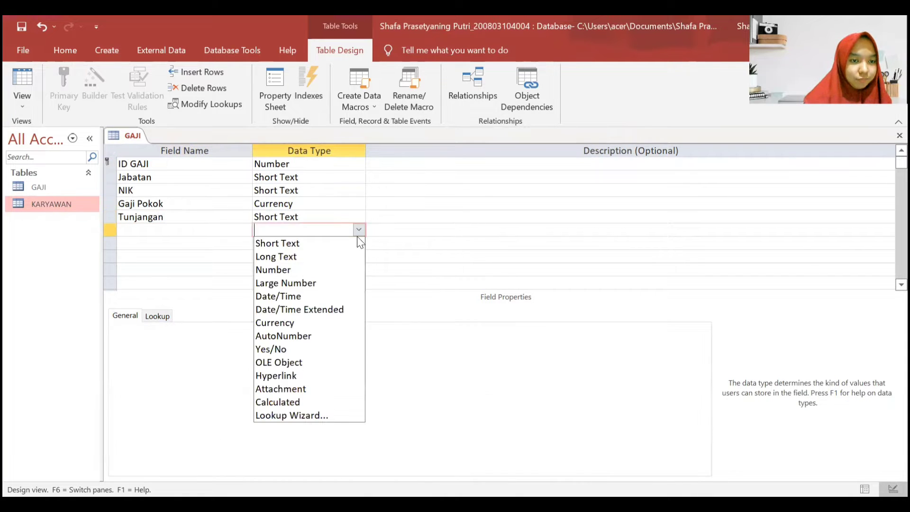
click(304, 323)
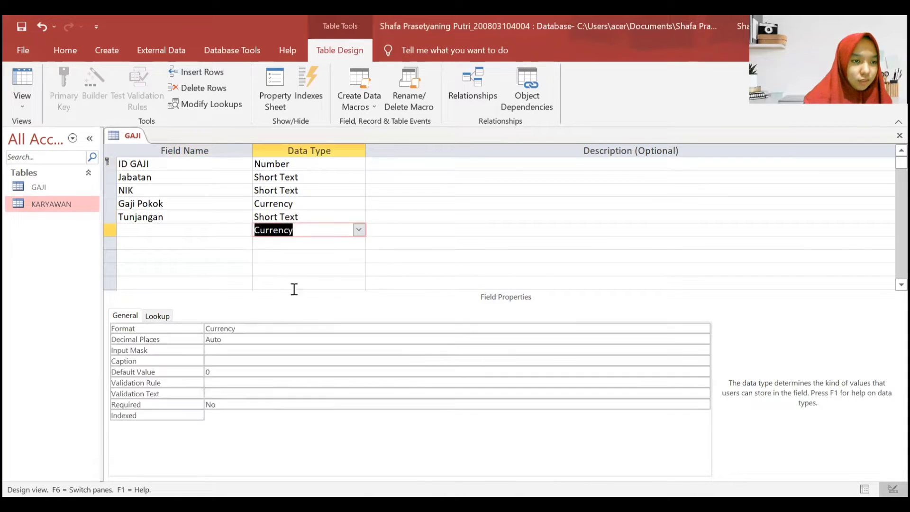
click(212, 232)
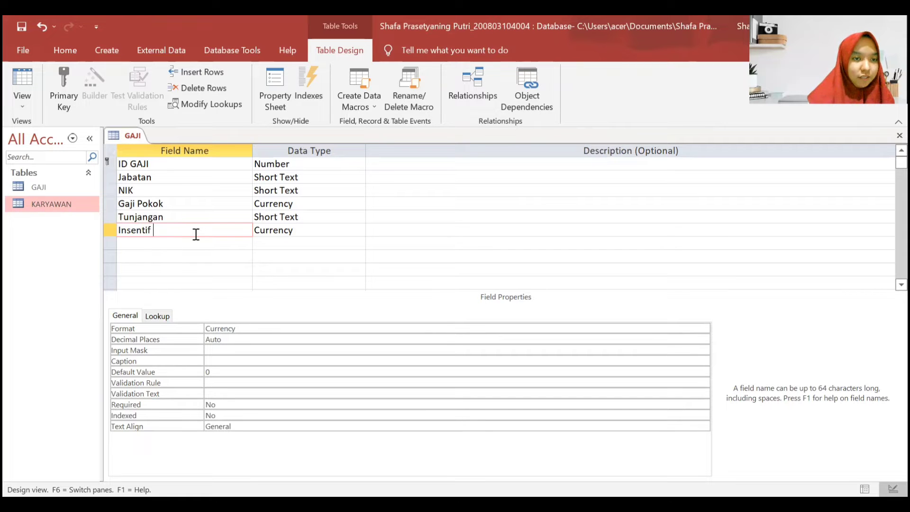
- Change Tunjangan to Currency and keep Insentif as Currency
key(Tab)
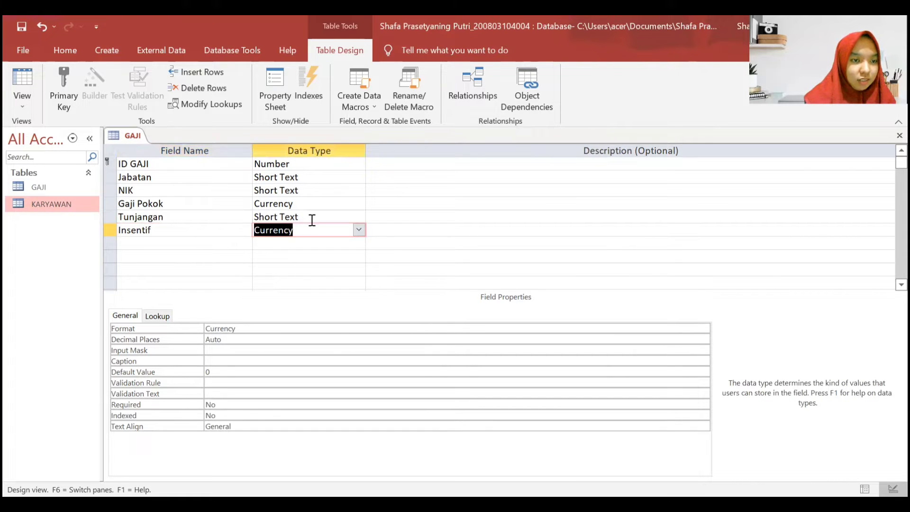
click(346, 217)
click(359, 217)
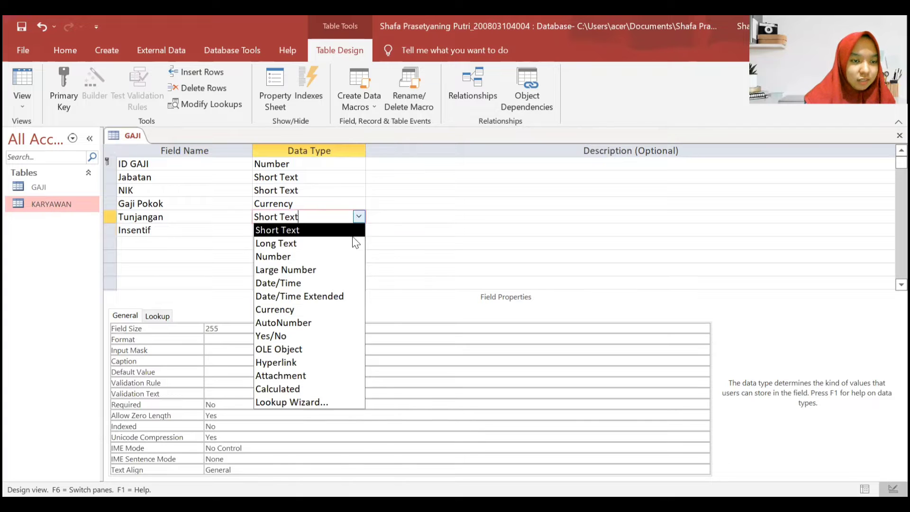
click(315, 309)
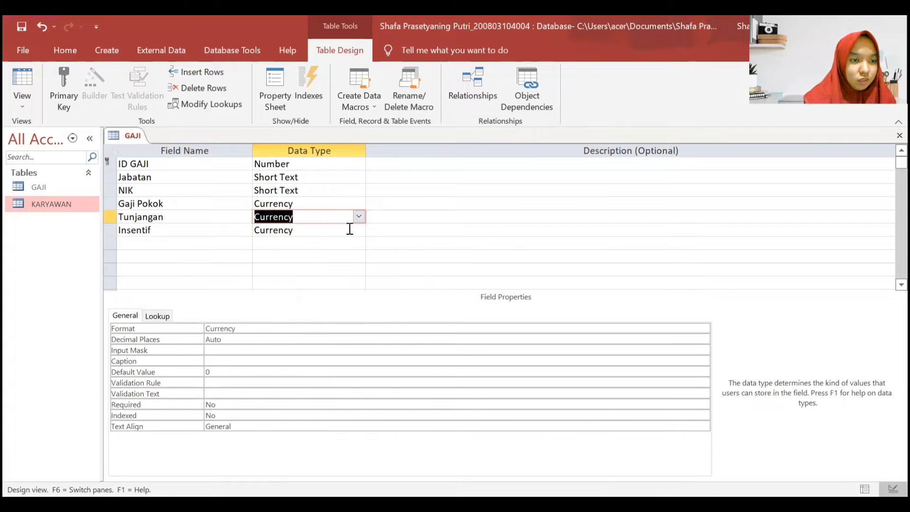
click(353, 241)
click(362, 232)
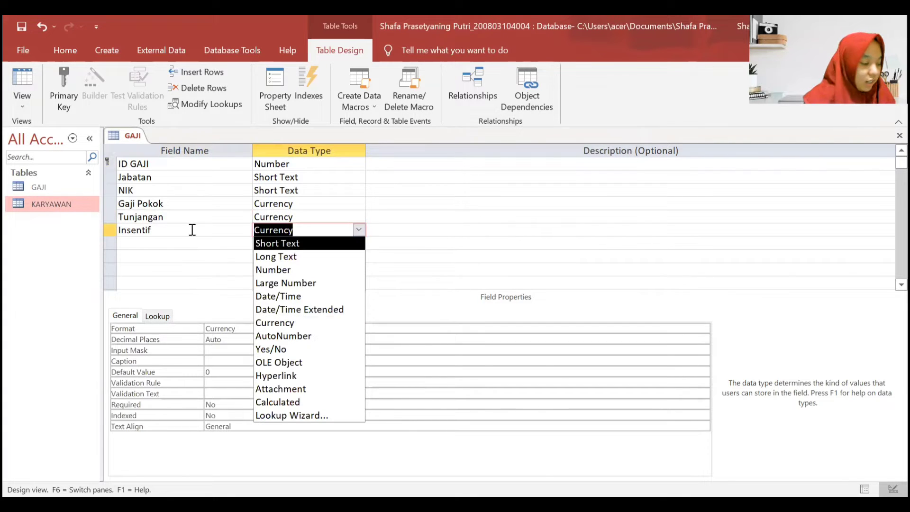
click(172, 234)
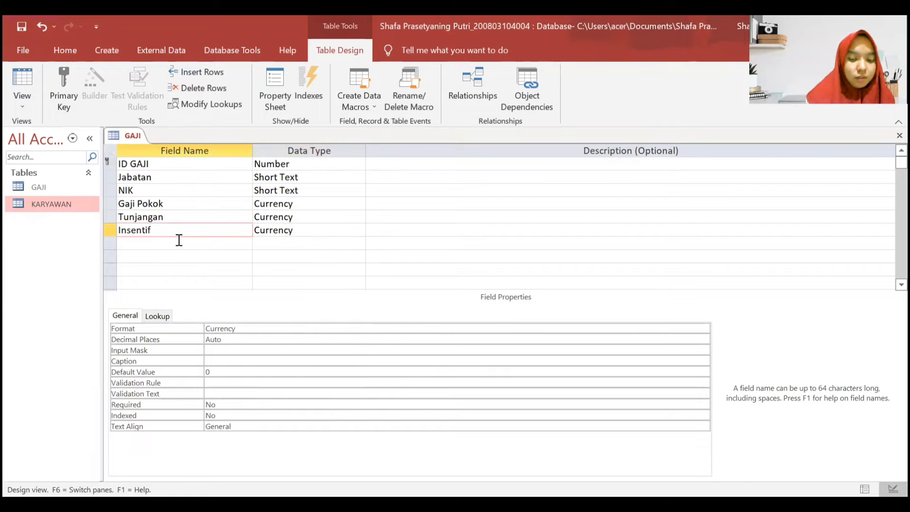
- Add a Potongan/Iuran field with data type Currency
click(179, 241)
text(Potongan/)
key(Caps_Lock)
text(I)
key(Caps_Lock)
text(ura)
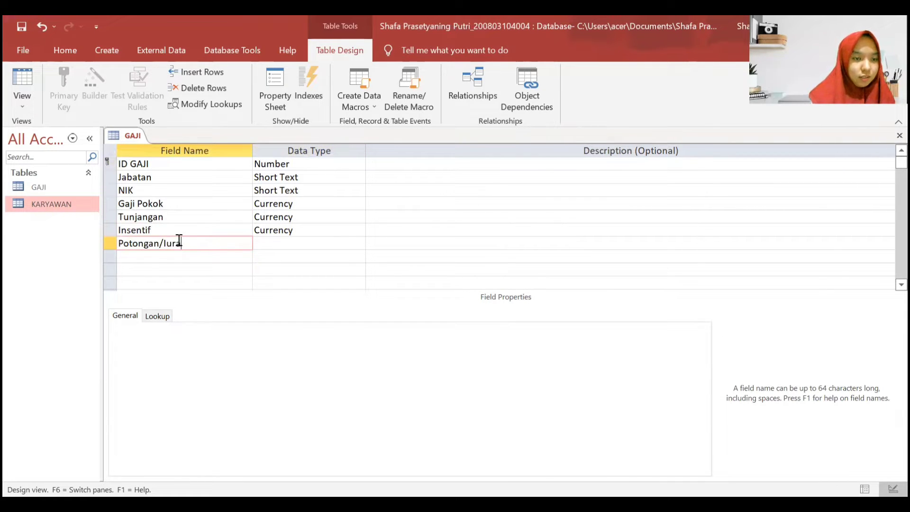
text(n)
key(Tab)
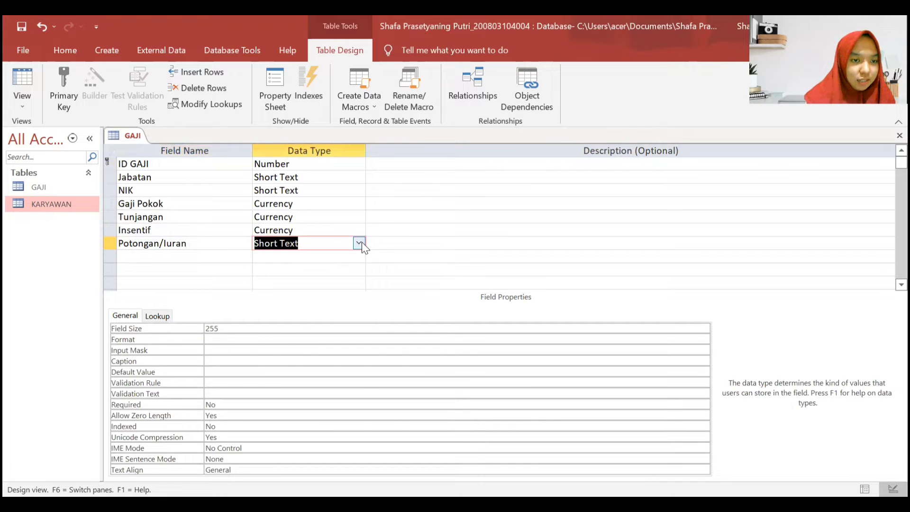
click(359, 243)
click(314, 336)
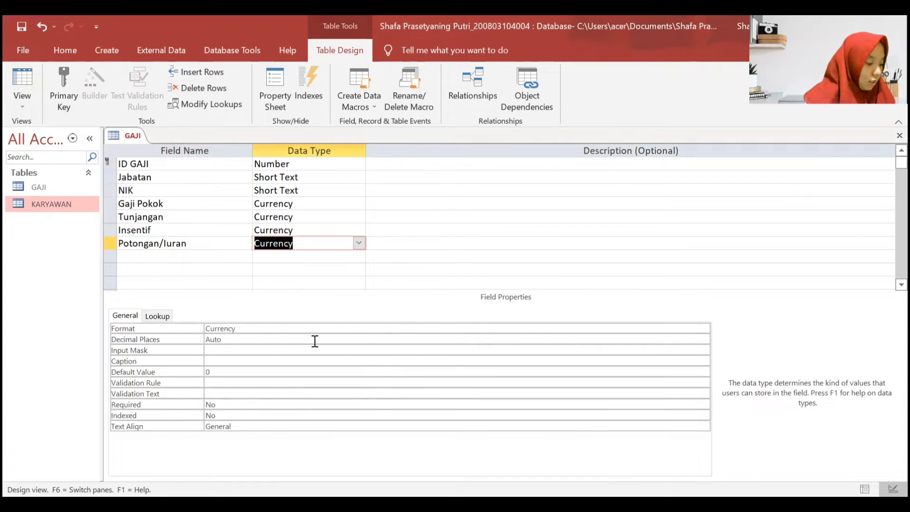
- Add a PPh 21 field with data type Currency
click(194, 258)
key(Caps_Lock)
key(Caps_Lock)
key(Caps_Lock)
text(P)
key(Caps_Lock)
text(p)
key(BackSpace)
key(Caps_Lock)
text(P)
key(Caps_Lock)
text(h 21)
click(337, 252)
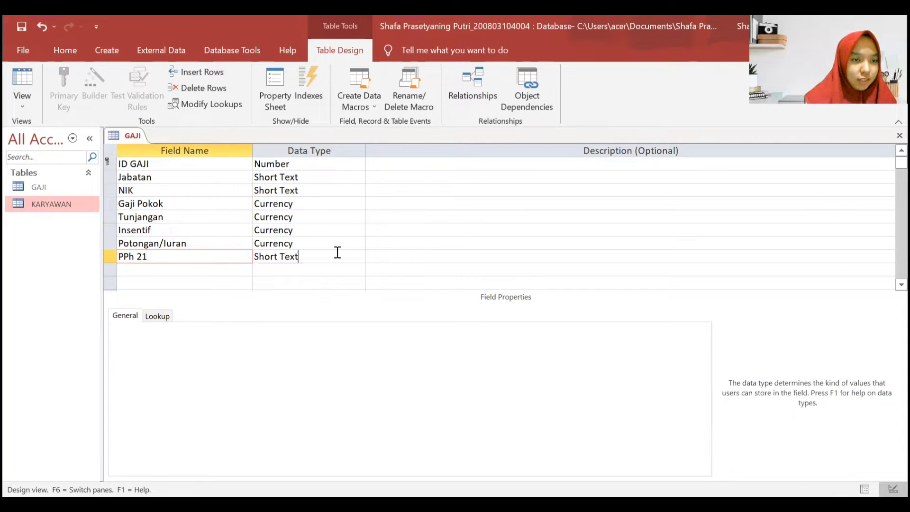
click(358, 256)
click(332, 349)
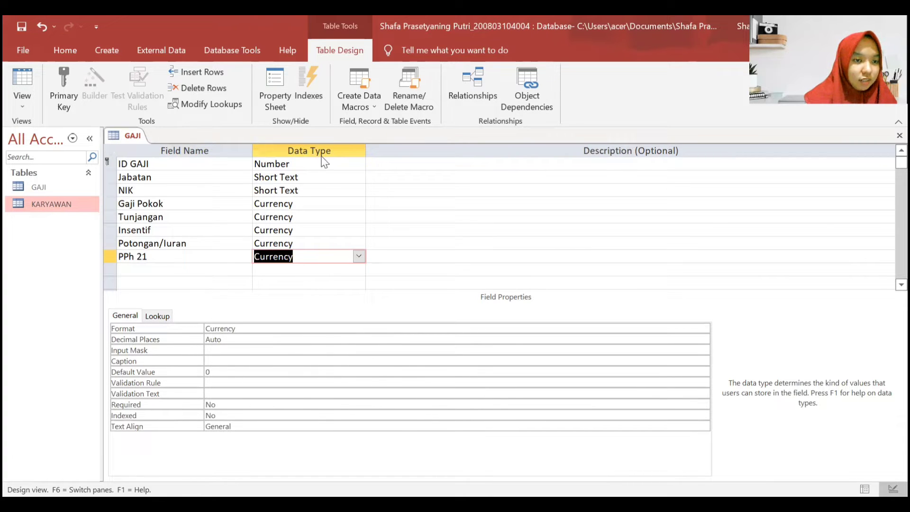
click(318, 190)
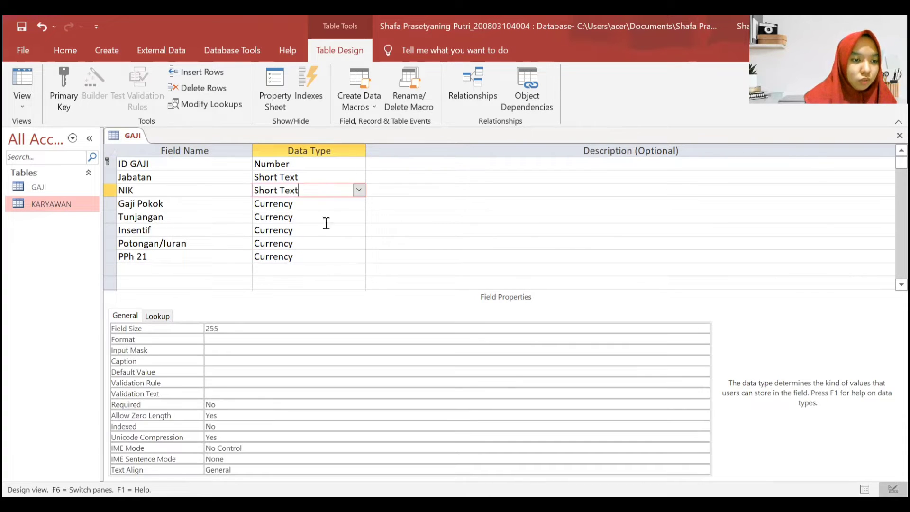
- Set NIK's Lookup Display Control to Combo Box and launch the Row Source query builder
click(164, 313)
click(280, 328)
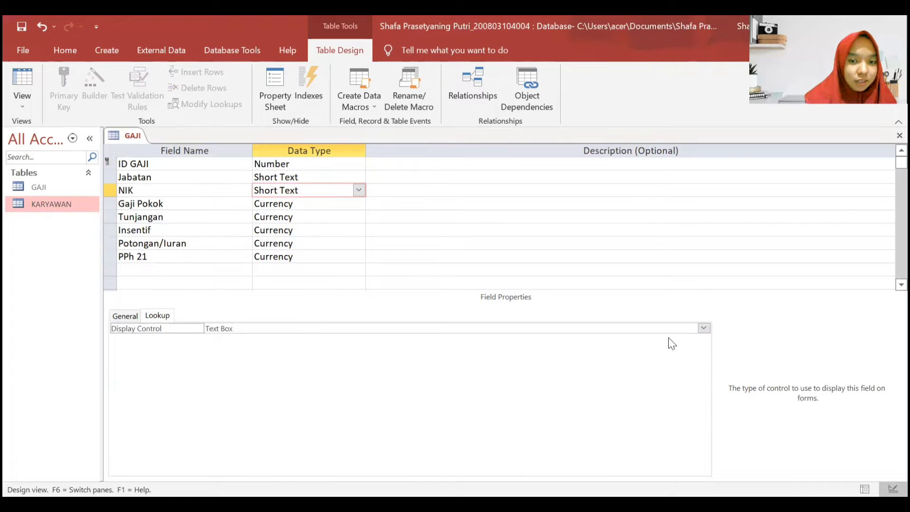
click(704, 328)
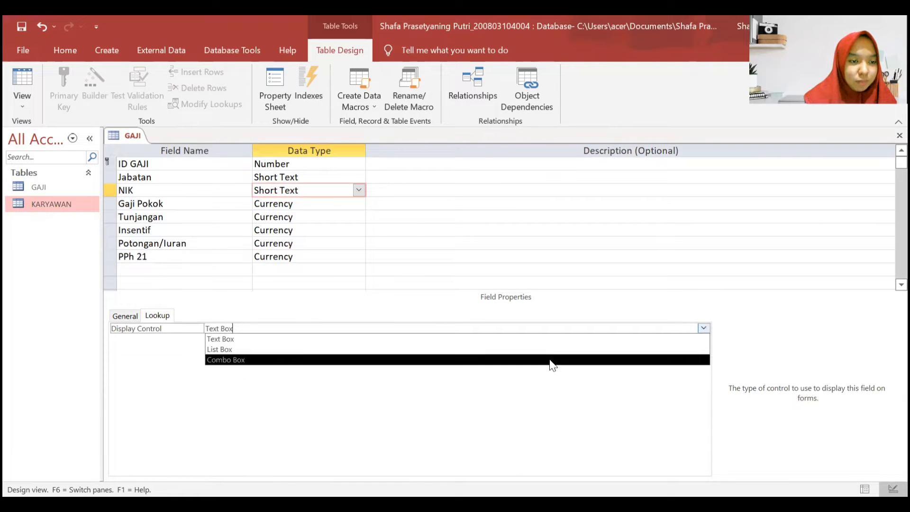
click(551, 361)
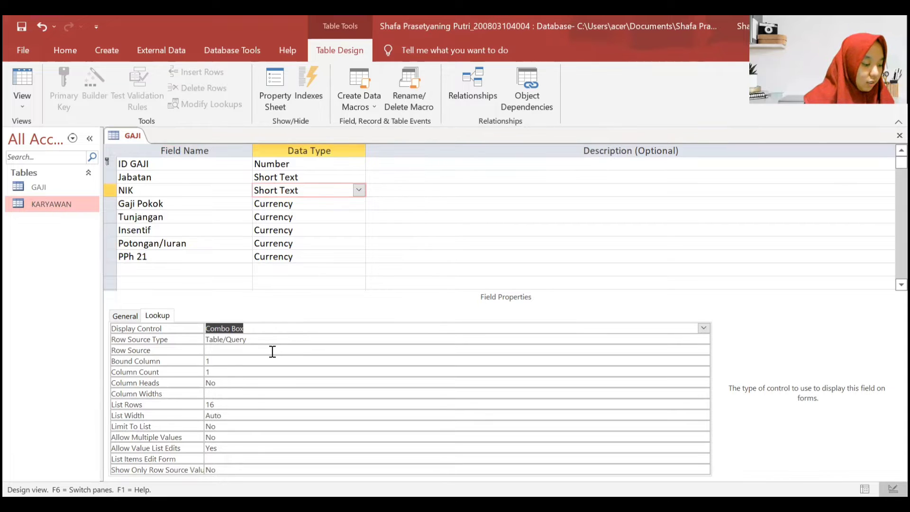
click(249, 350)
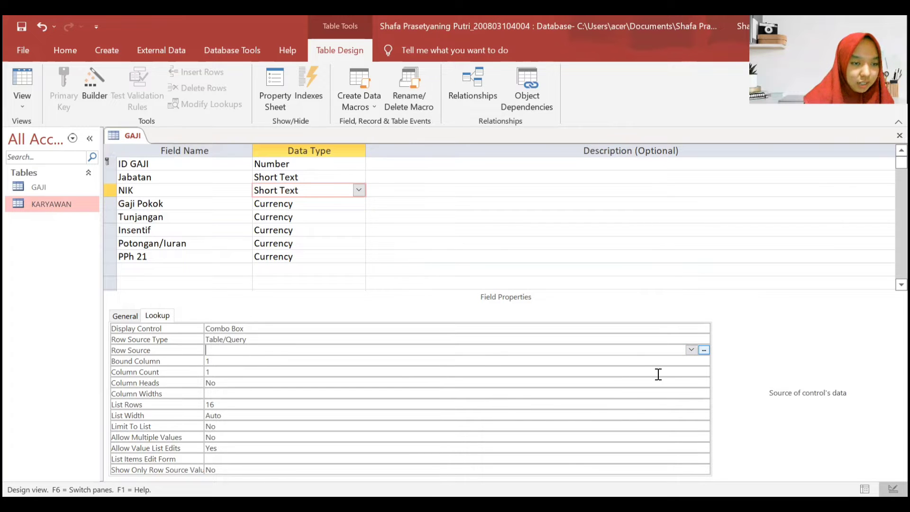
click(704, 350)
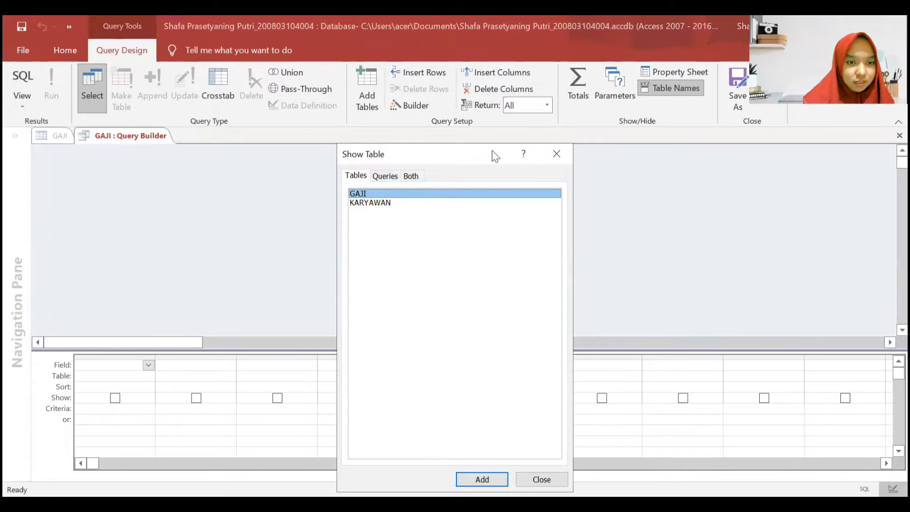
- Add the GAJI and KARYAWAN tables to the row-source query
drag(492, 150, 487, 122)
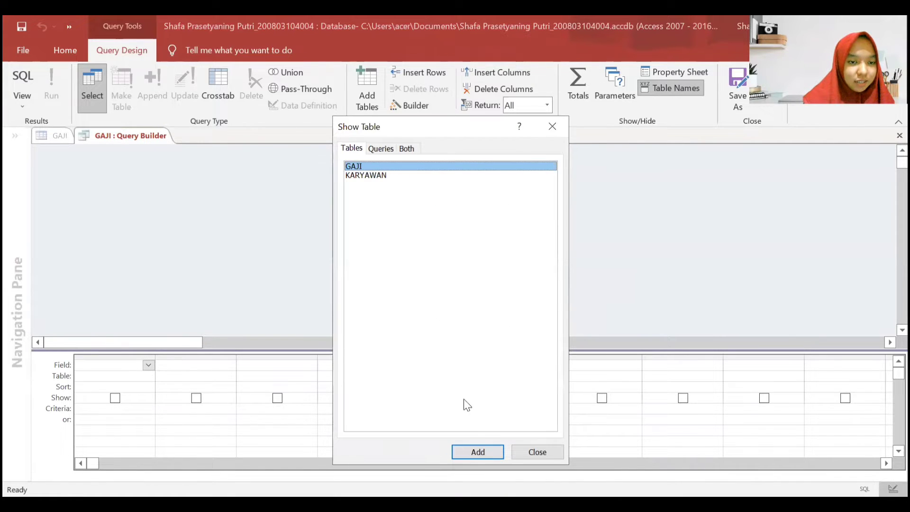
click(474, 451)
click(422, 175)
key(Return)
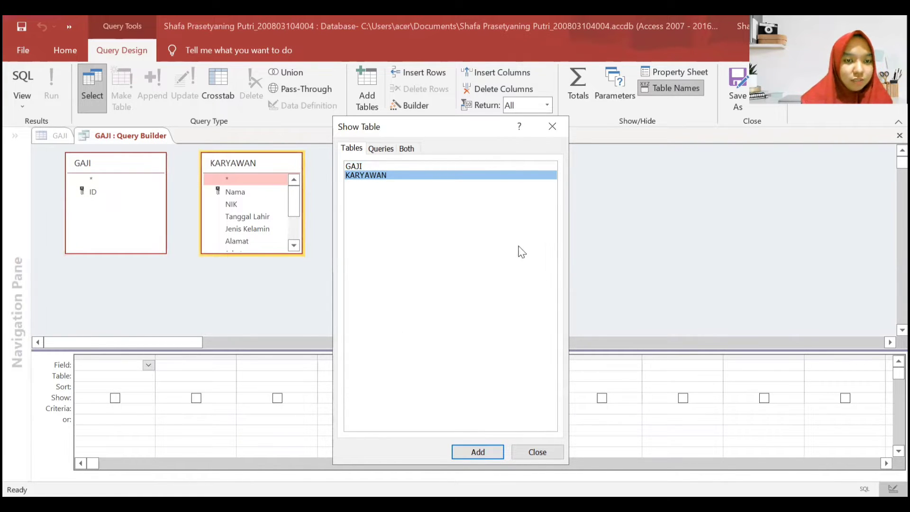
click(533, 451)
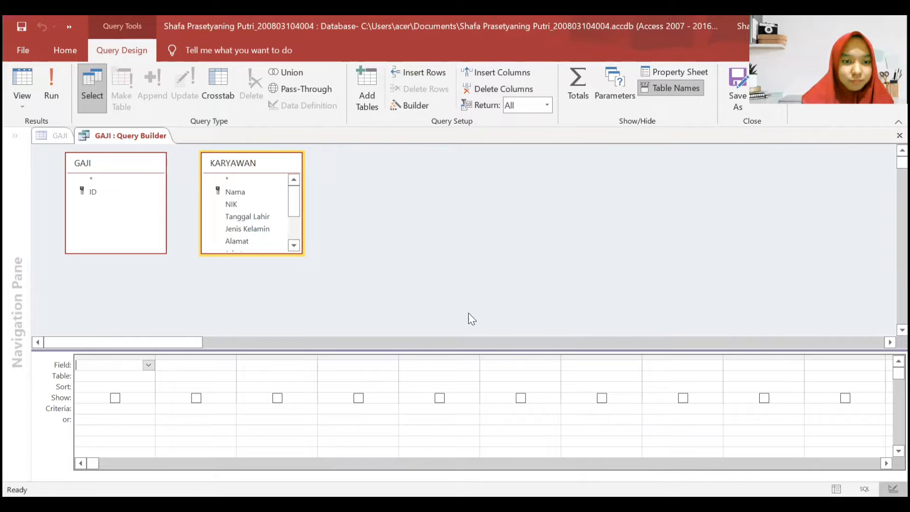
- Close the Query Builder without saving the SQL changes, returning to GAJI's design
click(410, 319)
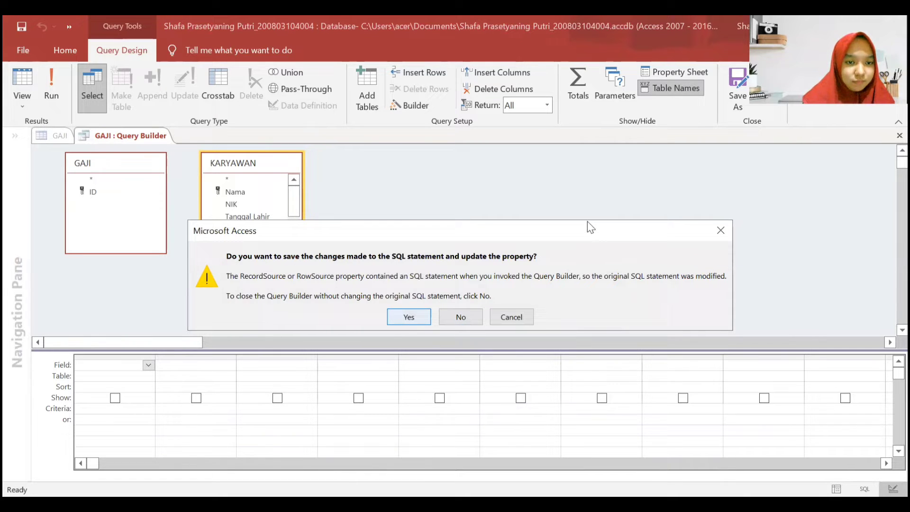
click(461, 318)
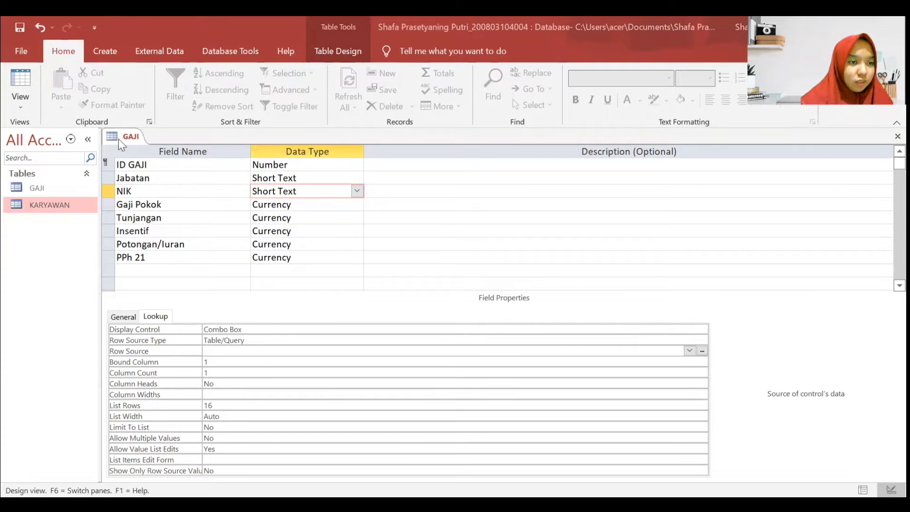
right_click(119, 139)
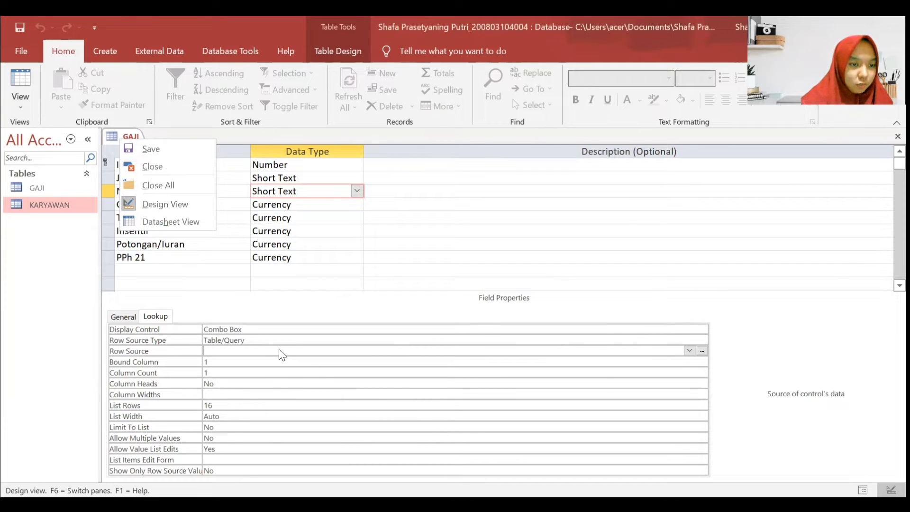
click(282, 355)
- Reopen the Row Source Query Builder with the GAJI and KARYAWAN tables added
click(702, 351)
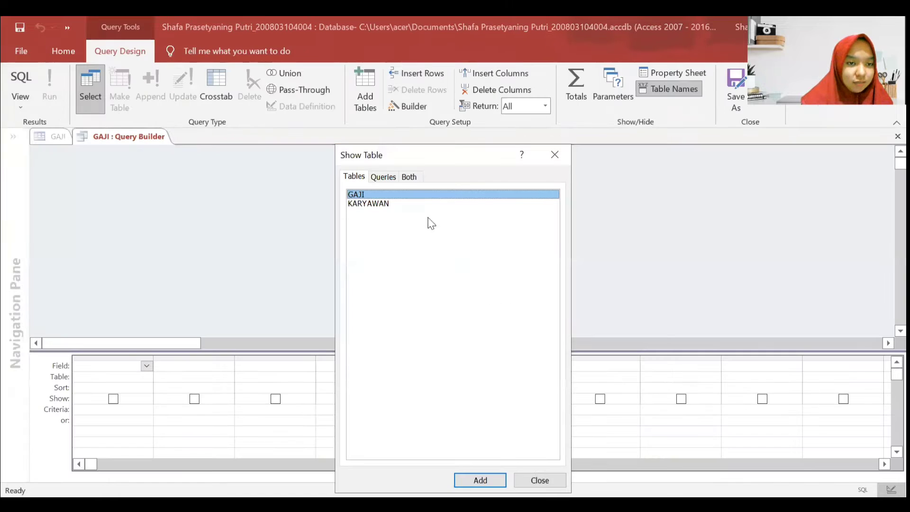
click(480, 480)
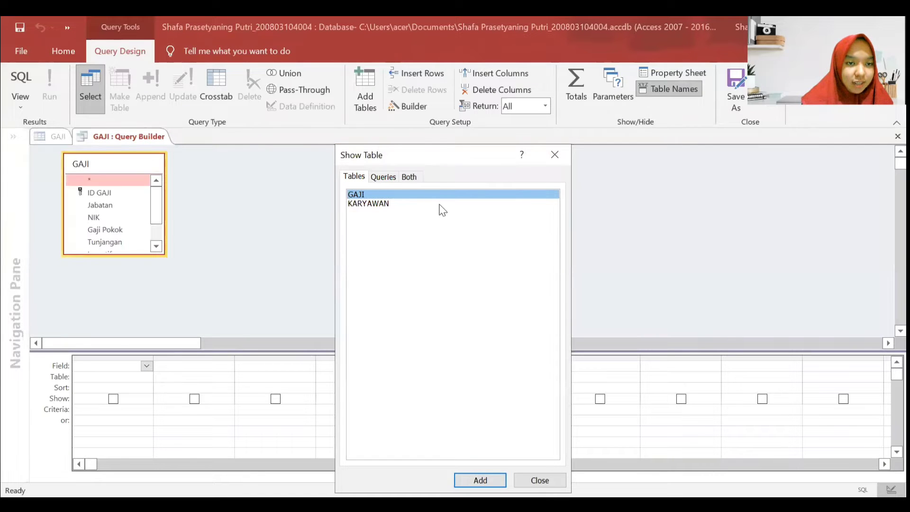
click(440, 204)
key(Return)
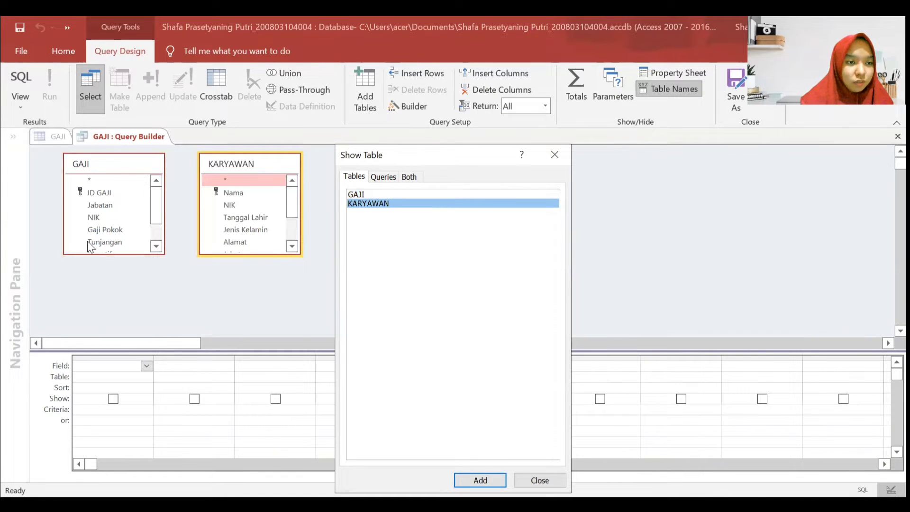
drag(491, 153, 491, 61)
click(540, 389)
- Set the first two grid columns to KARYAWAN's NIK and Nama
click(120, 377)
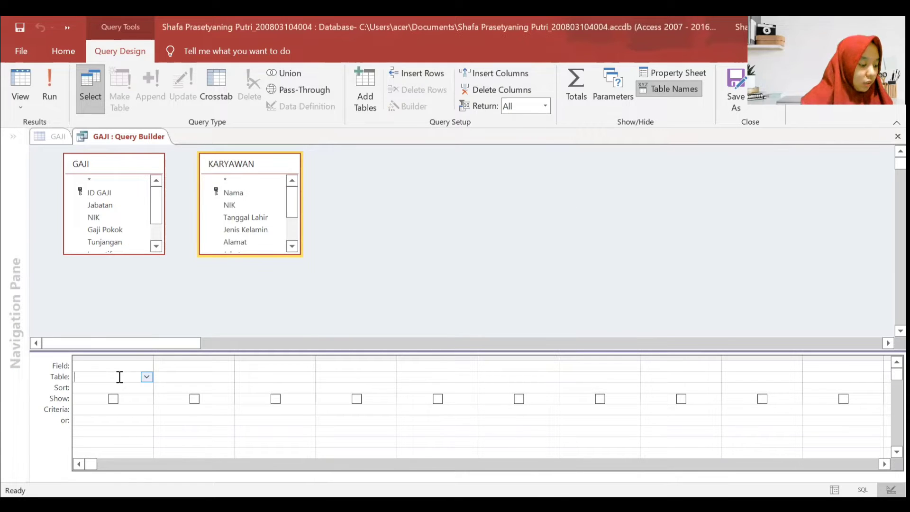
click(147, 377)
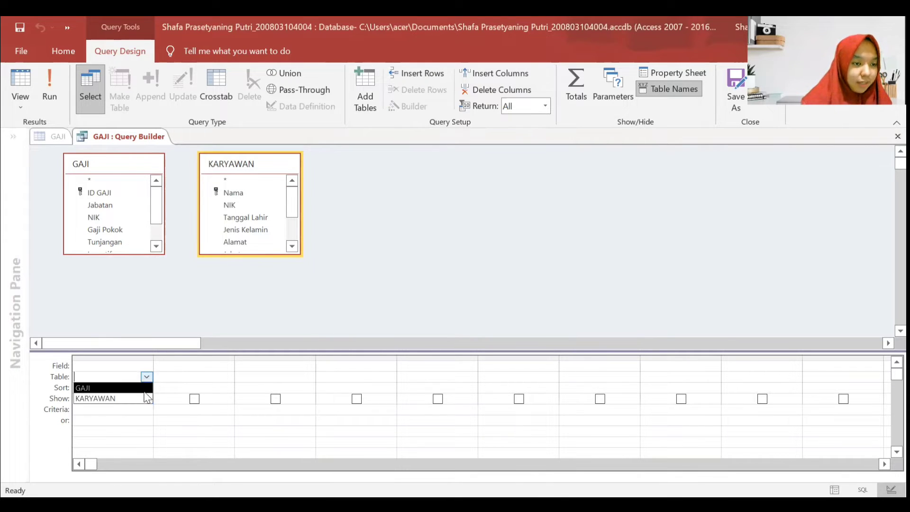
click(94, 398)
click(134, 364)
click(147, 366)
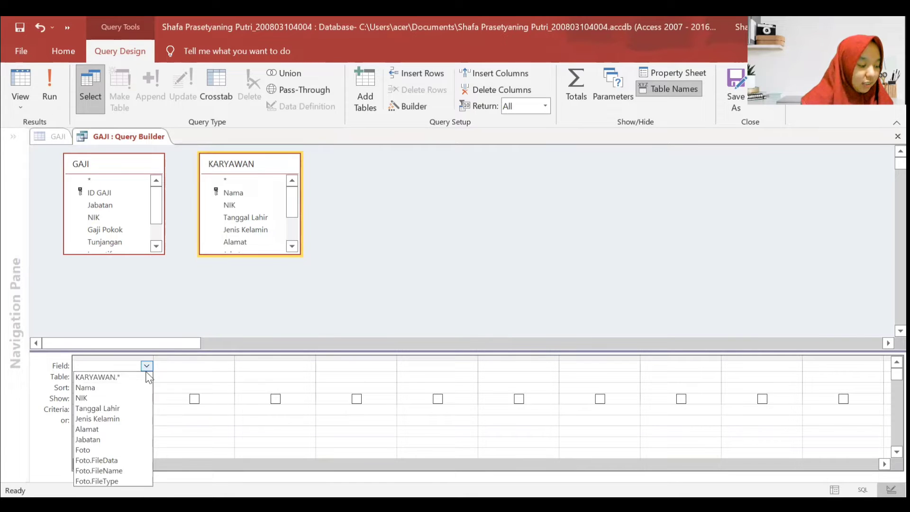
click(140, 387)
click(147, 366)
click(143, 396)
click(227, 378)
click(228, 377)
click(208, 398)
click(227, 366)
click(228, 366)
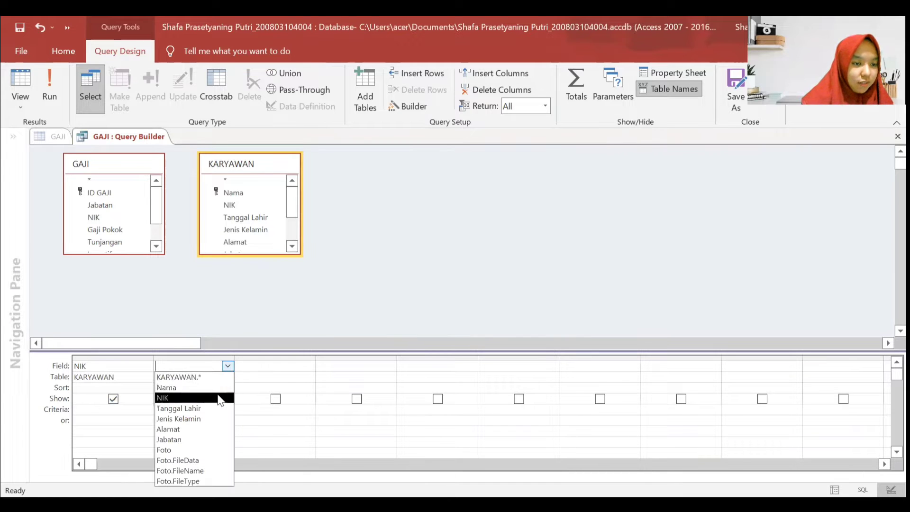
click(218, 388)
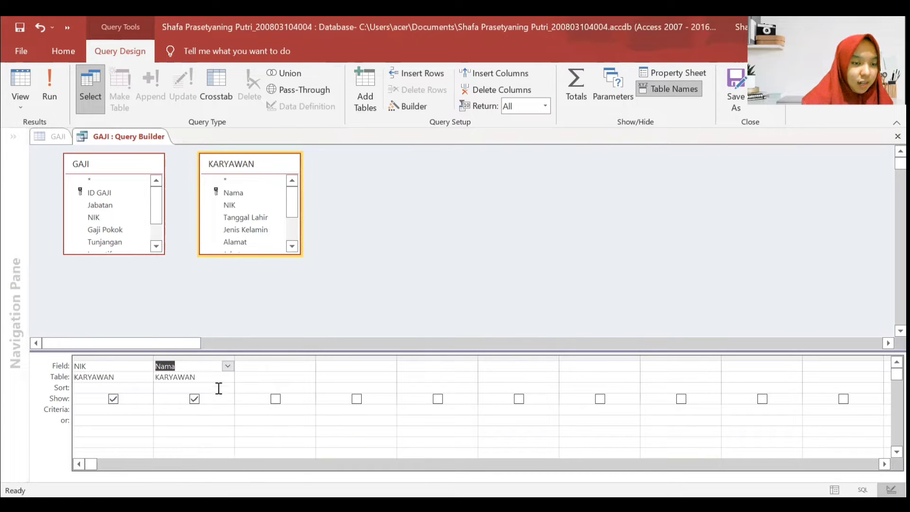
- Add GAJI's ID GAJI as the third column and join GAJI.NIK to KARYAWAN
click(261, 376)
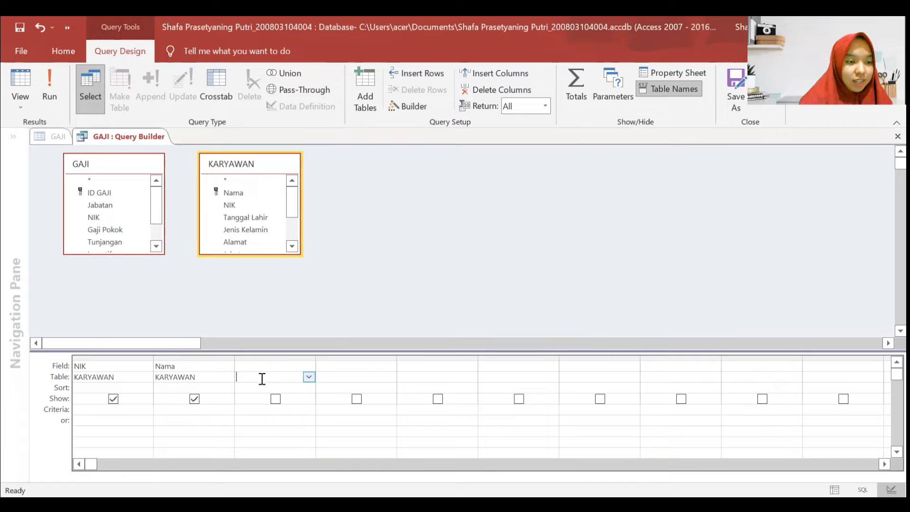
click(309, 377)
click(287, 389)
click(308, 366)
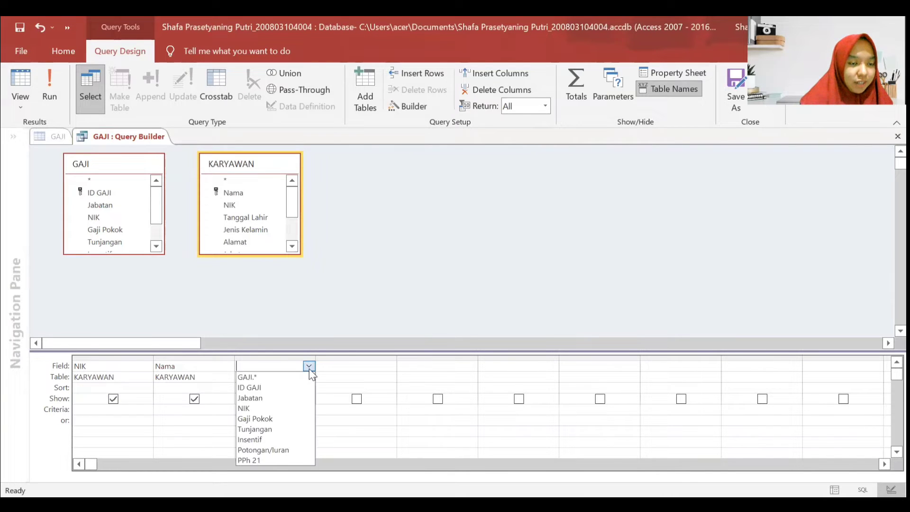
click(288, 390)
click(310, 275)
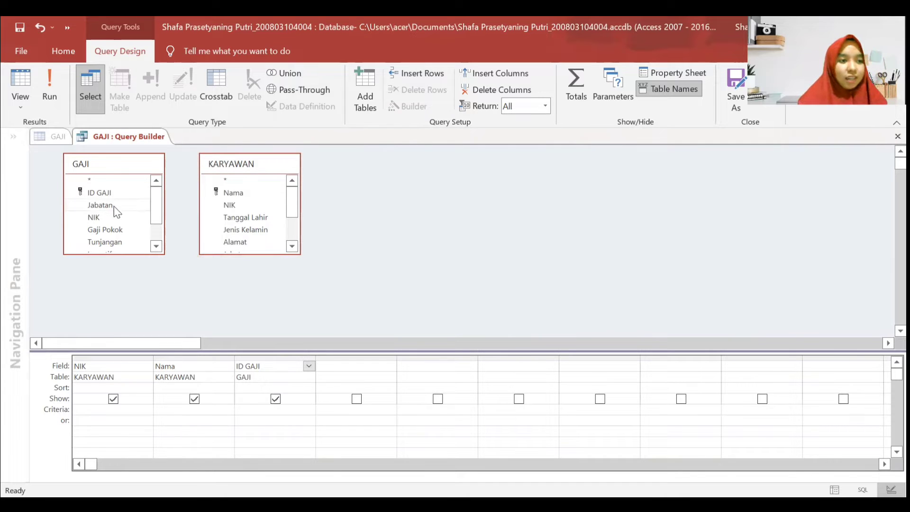
drag(116, 216, 229, 209)
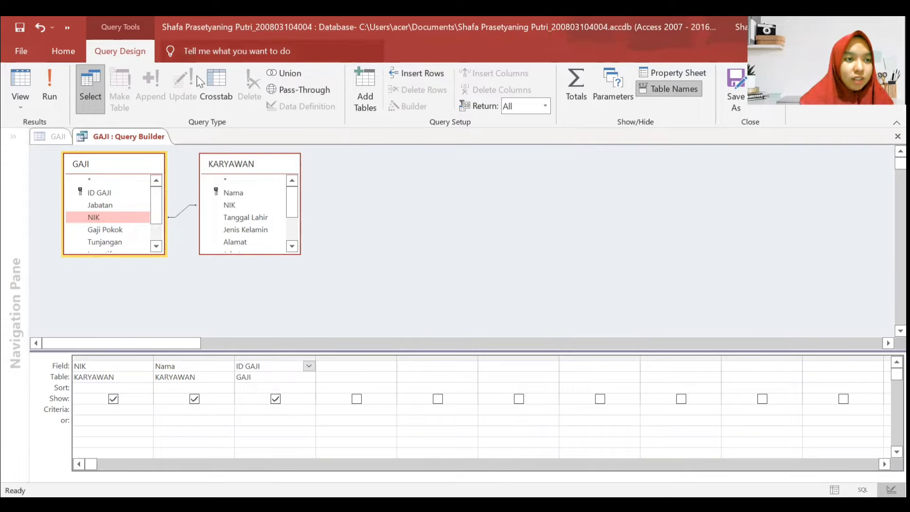
- Save the join query as NIK's Row Source, then close the Query Builder and GAJI design
right_click(97, 136)
click(108, 143)
right_click(108, 140)
click(139, 174)
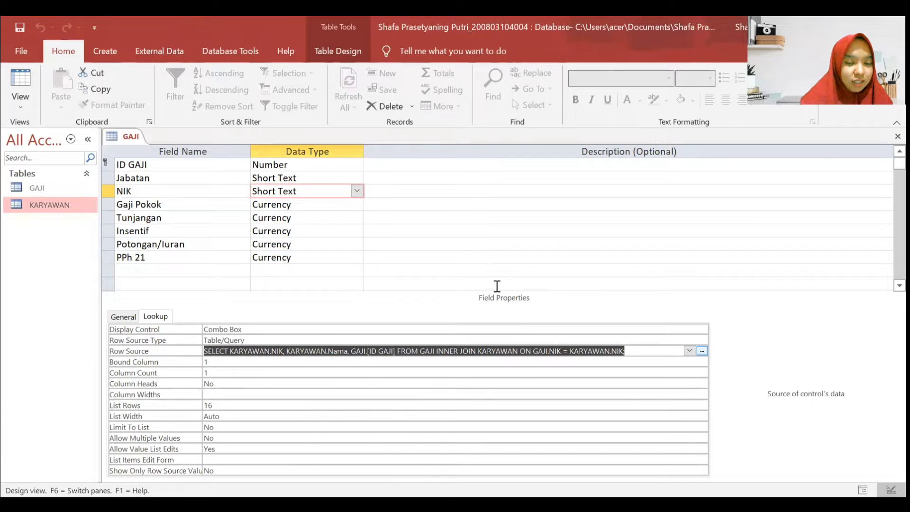
right_click(108, 140)
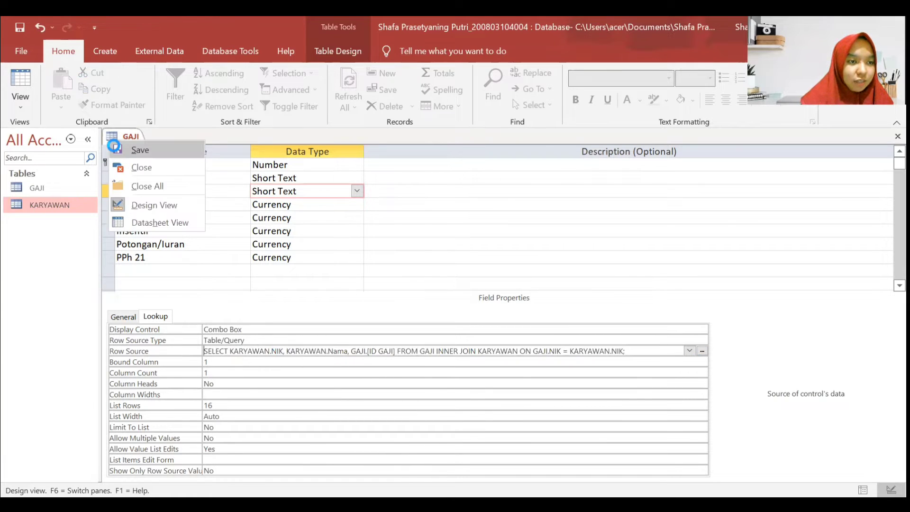
click(127, 167)
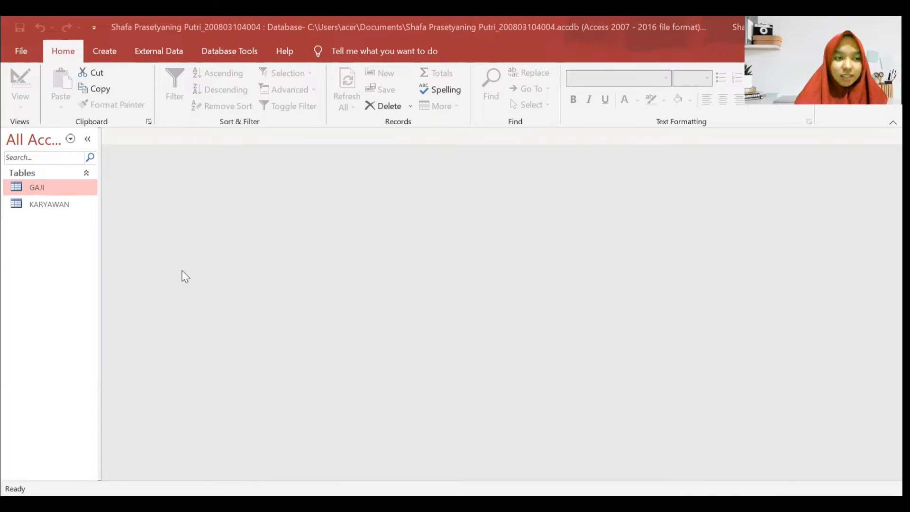
- Open GAJI in Design View and load the NIK lookup's Row Source into the Query Builder
right_click(65, 187)
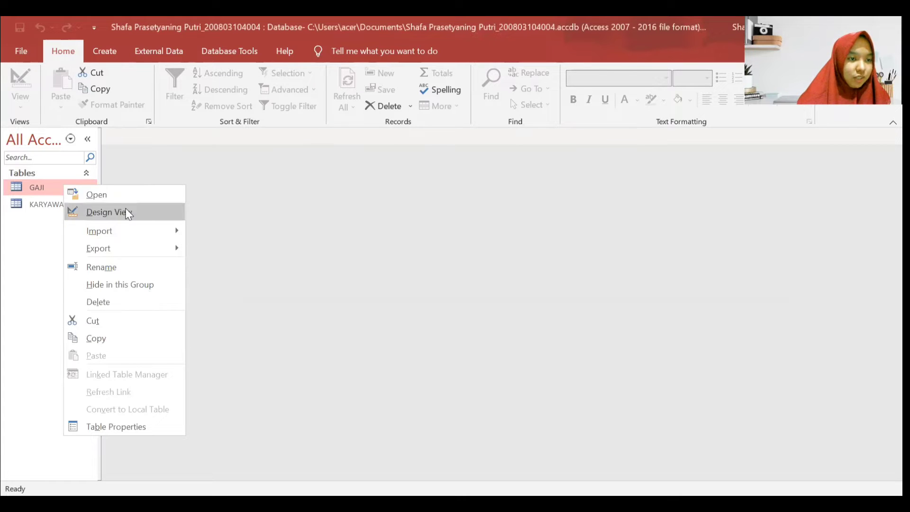
click(128, 213)
click(353, 187)
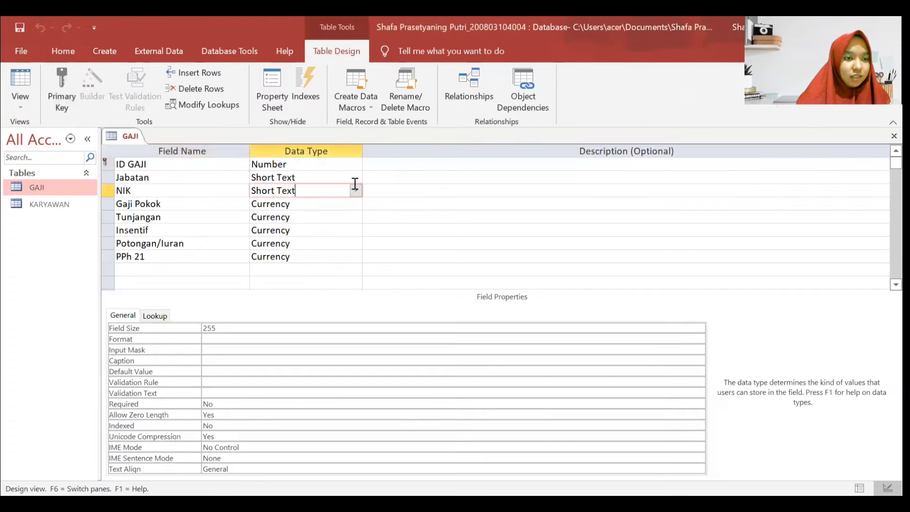
click(155, 315)
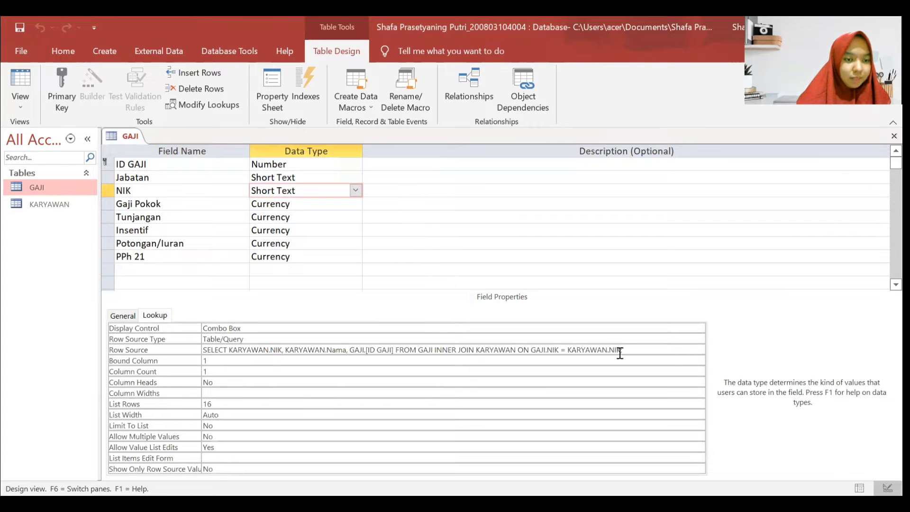
click(676, 349)
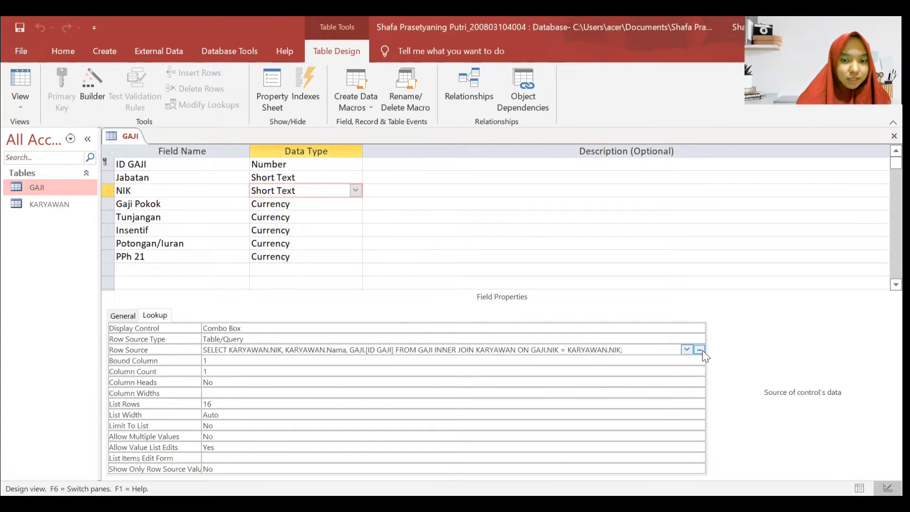
click(699, 349)
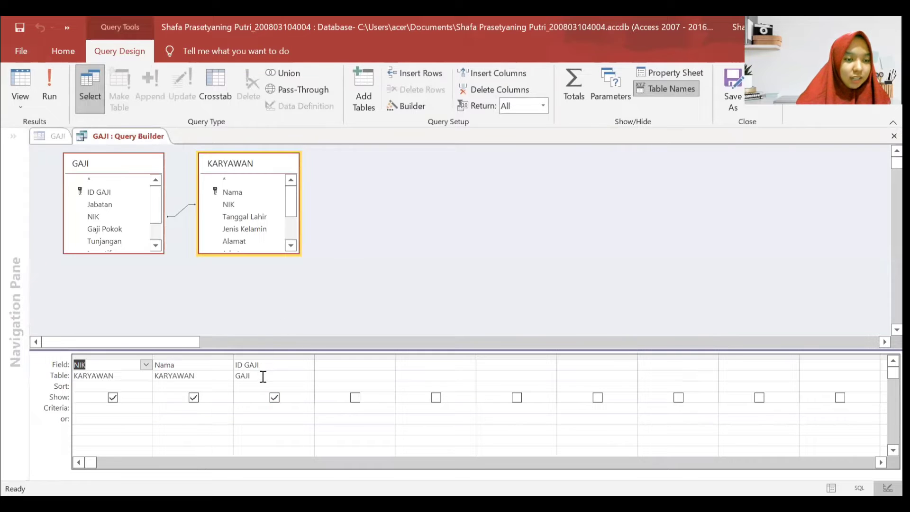
- Stop the lookup query showing ID GAJI and close the Query Builder, keeping the change
click(274, 398)
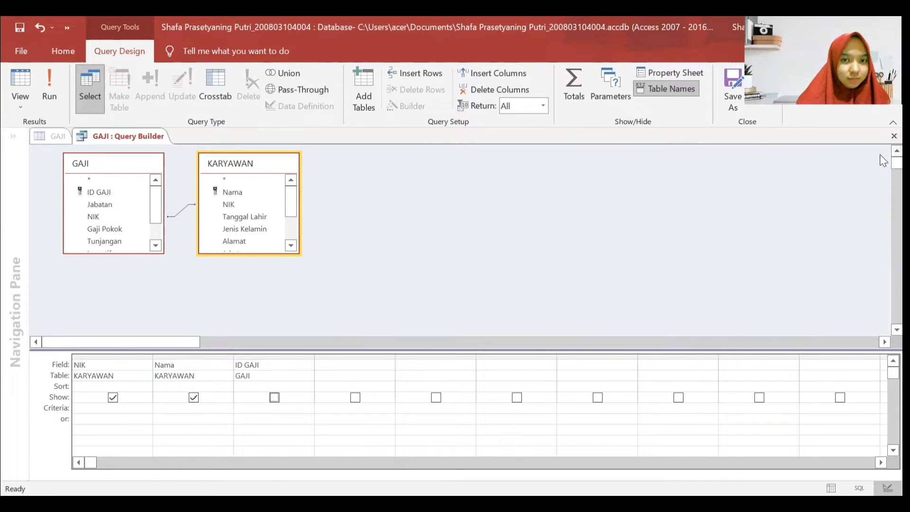
right_click(138, 139)
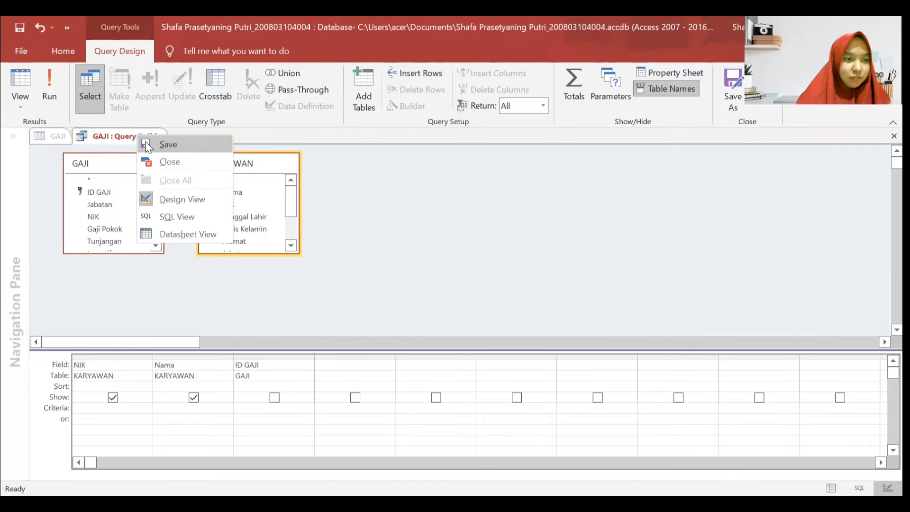
click(163, 161)
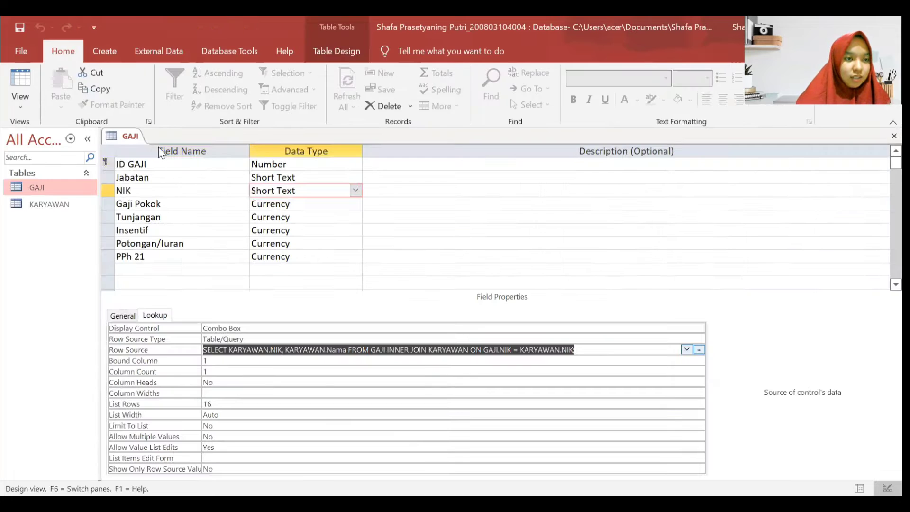
right_click(123, 138)
click(123, 141)
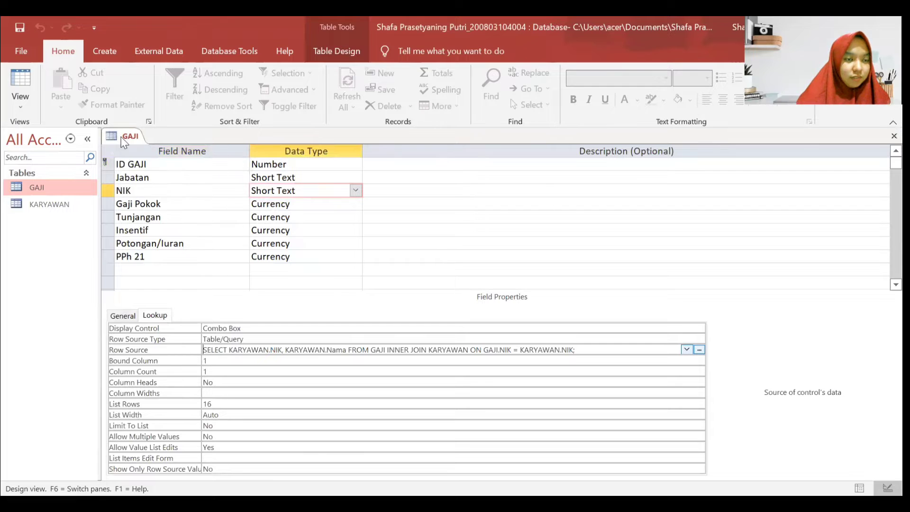
right_click(124, 141)
- Close the GAJI design, open KARYAWAN as a datasheet, and hide the Field List pane
click(153, 165)
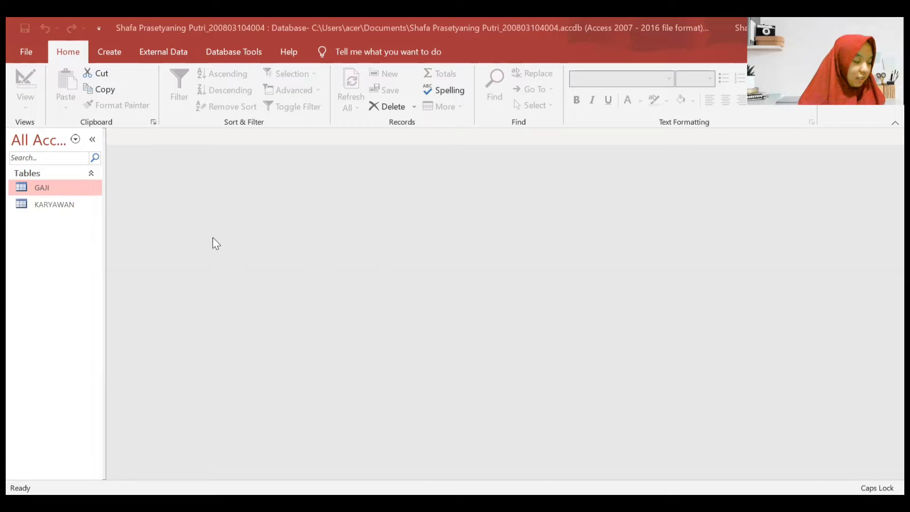
double_click(74, 206)
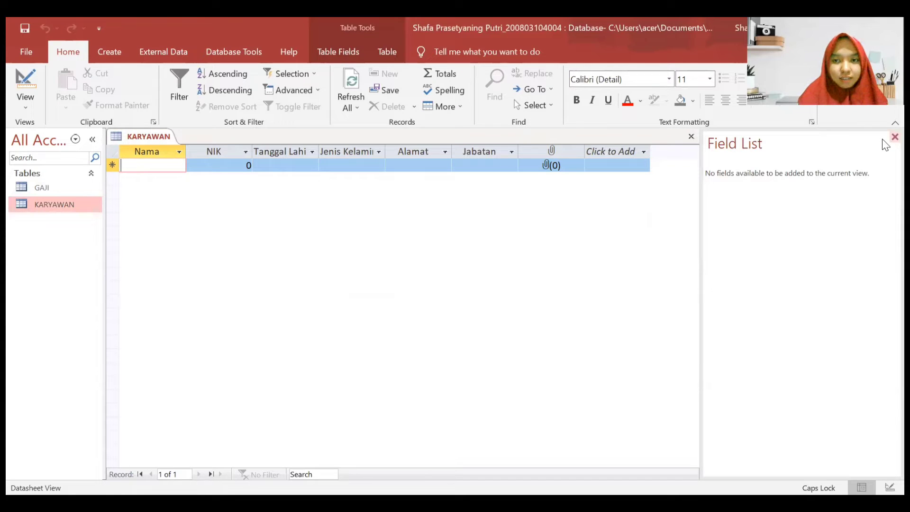
click(894, 137)
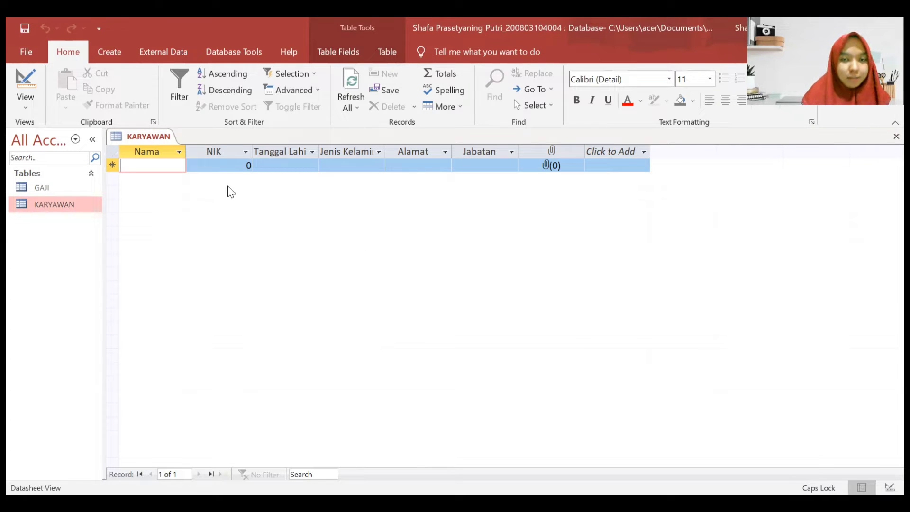
key(BackSpace)
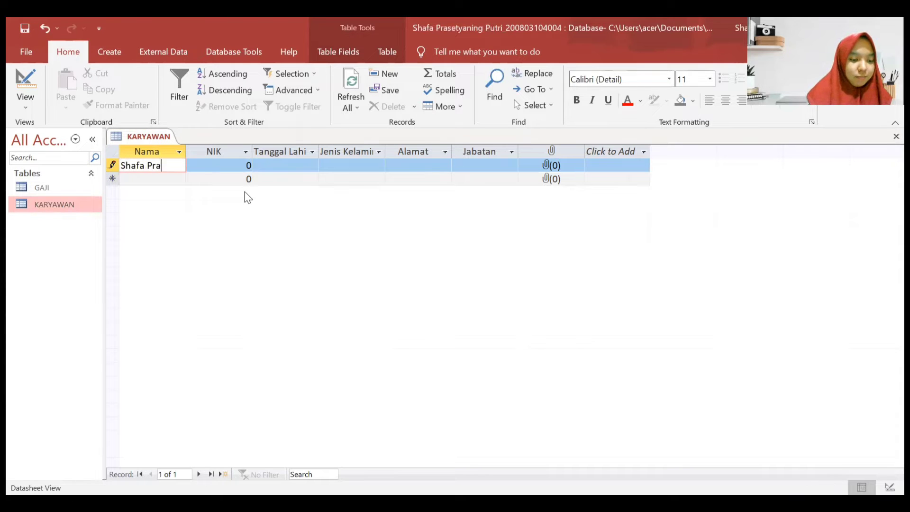
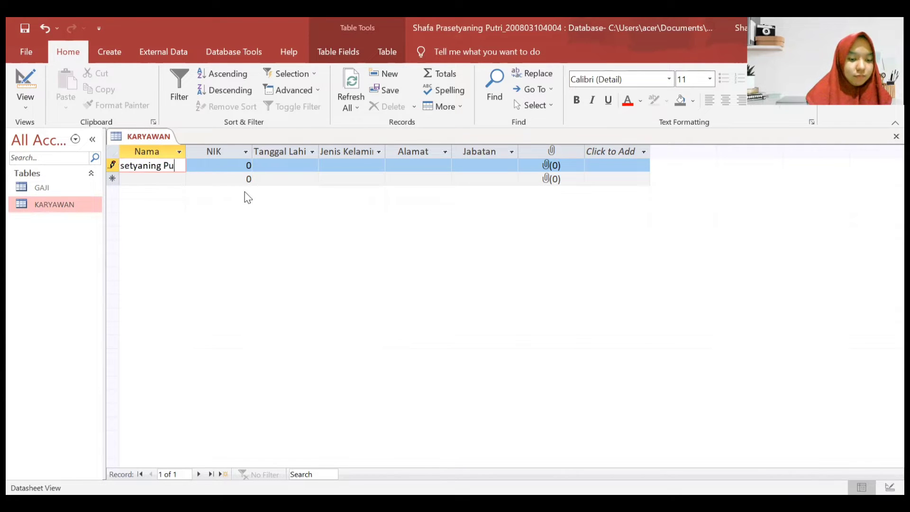
key(BackSpace)
key(BackSpace)
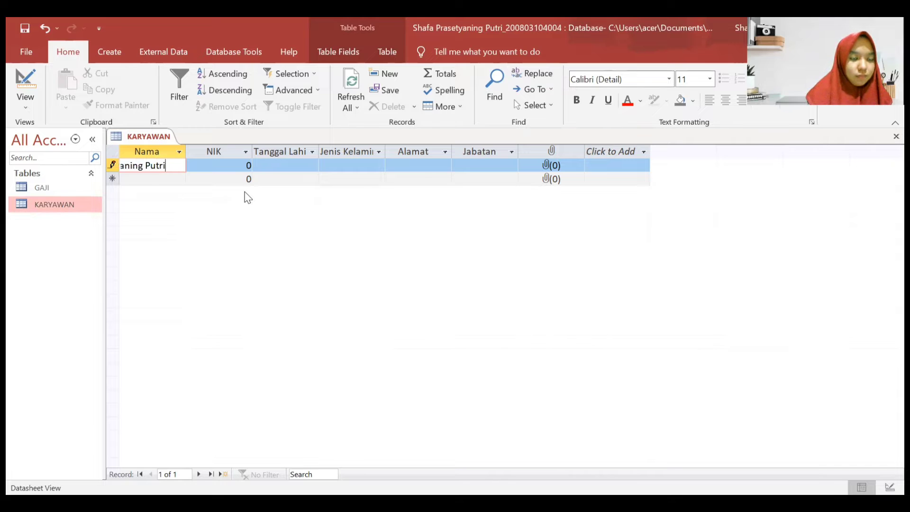
key(Tab)
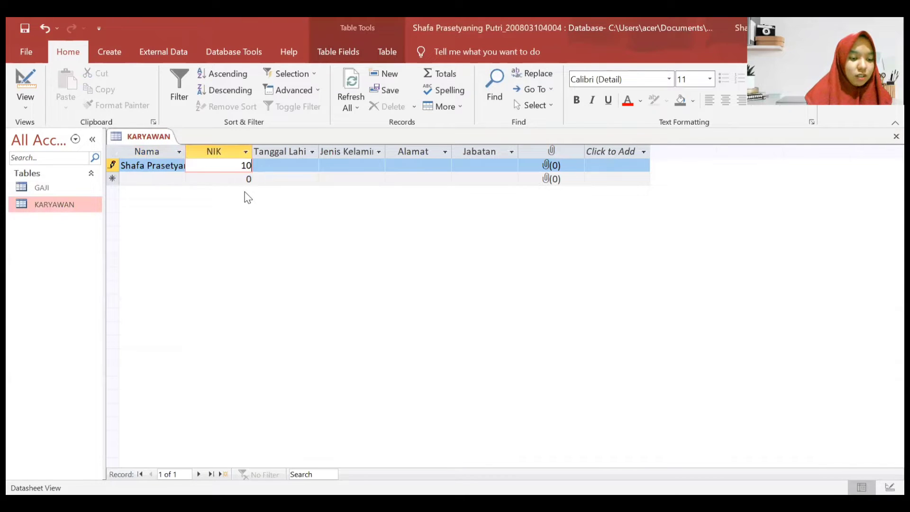
key(Tab)
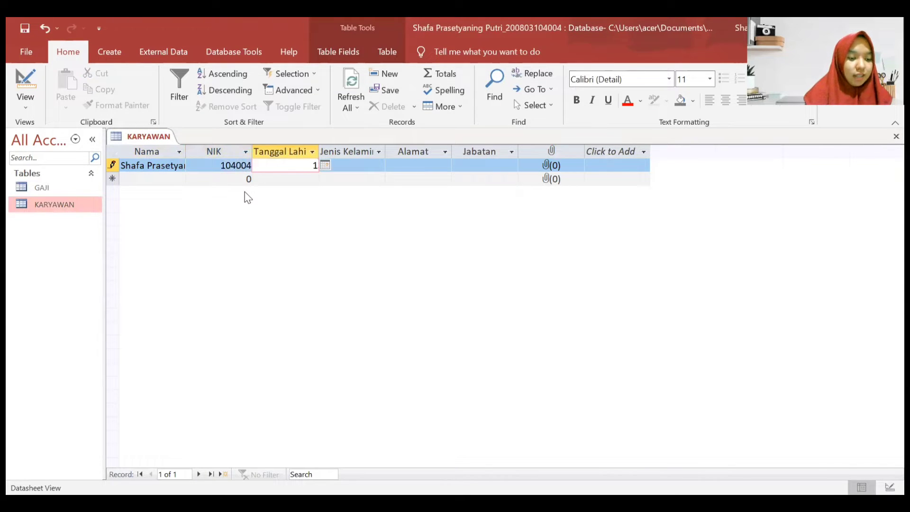
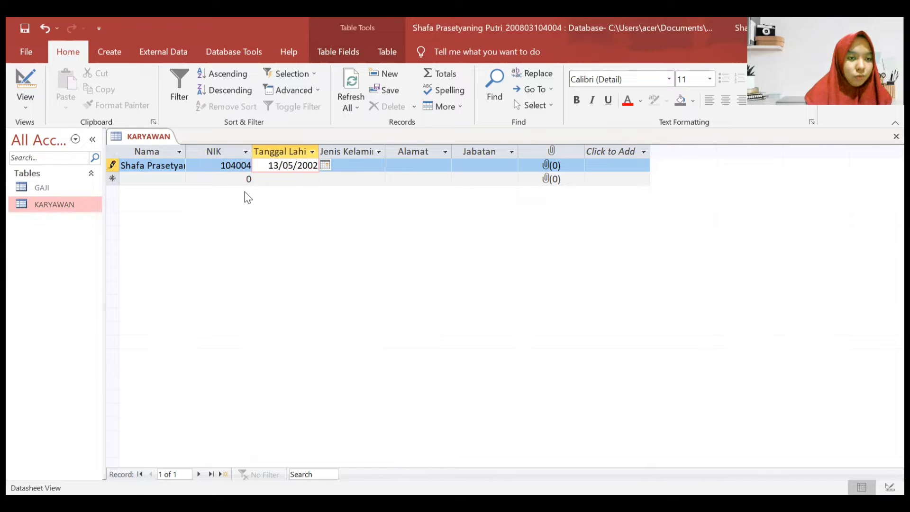
key(Tab)
key(Caps_Lock)
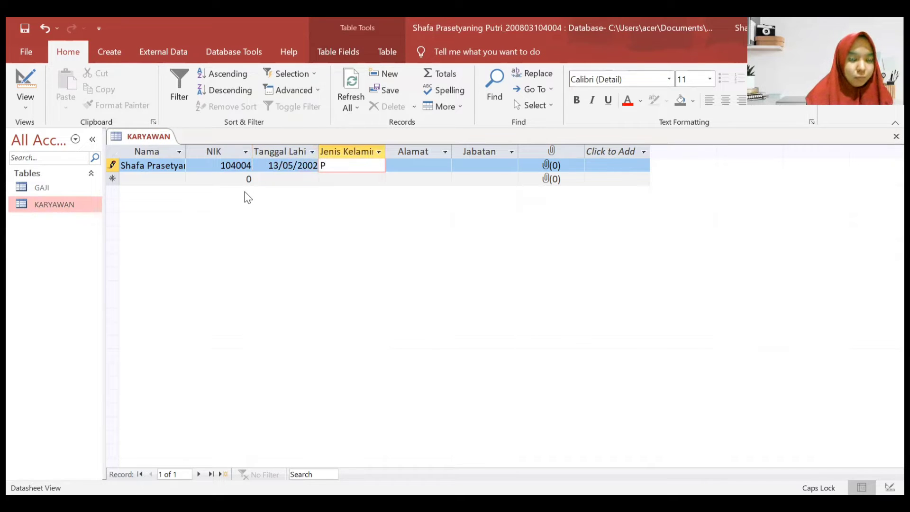
- Fill in the first employee's street address and set the position to Direktur
key(Tab)
key(shift+Tab)
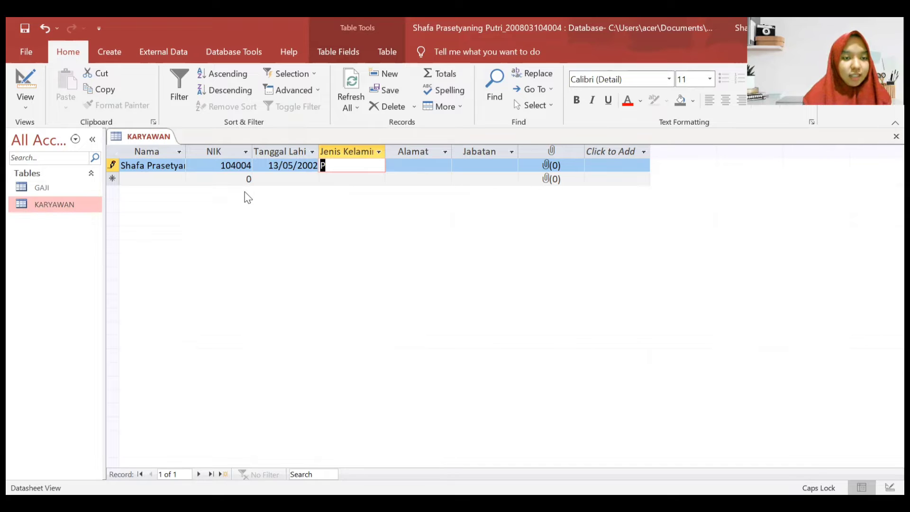
key(Tab)
key(Caps_Lock)
key(Caps_Lock)
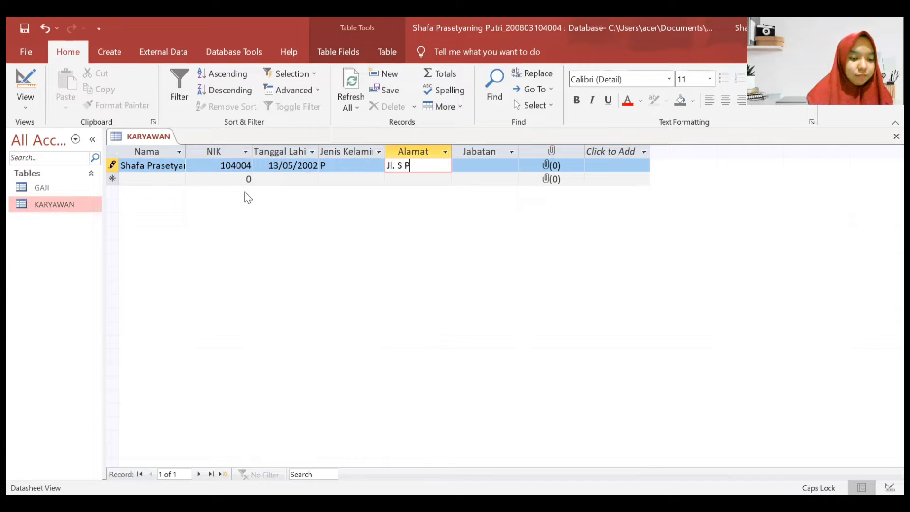
key(Caps_Lock)
key(Caps_Lock)
key(Caps_Lock)
key(Tab)
text(Direktur)
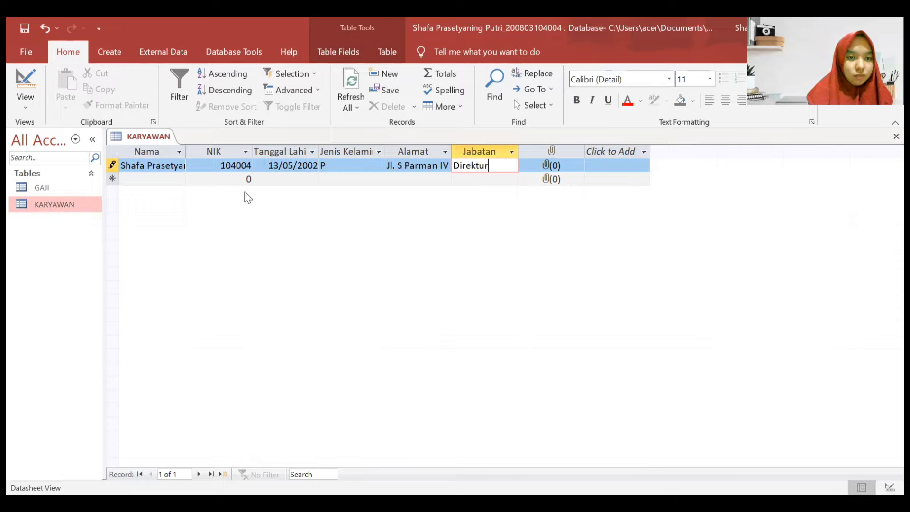
- Start a second record with the employee's name, NIK, birth date 12/02/1998 and gender P
click(179, 176)
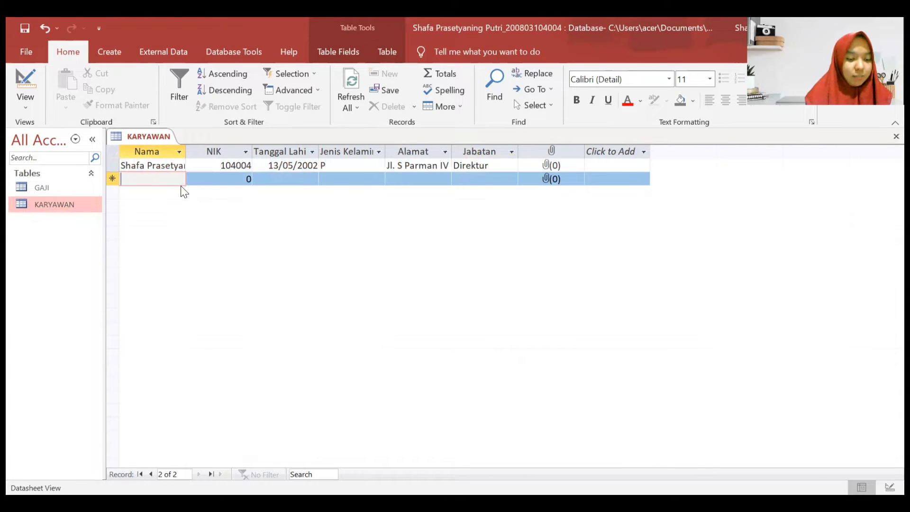
text(Apel)
key(Tab)
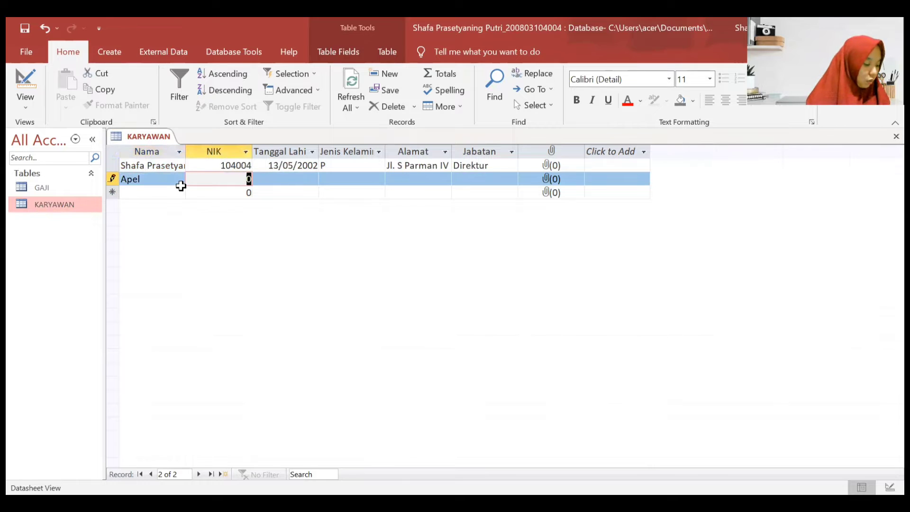
text(9050)
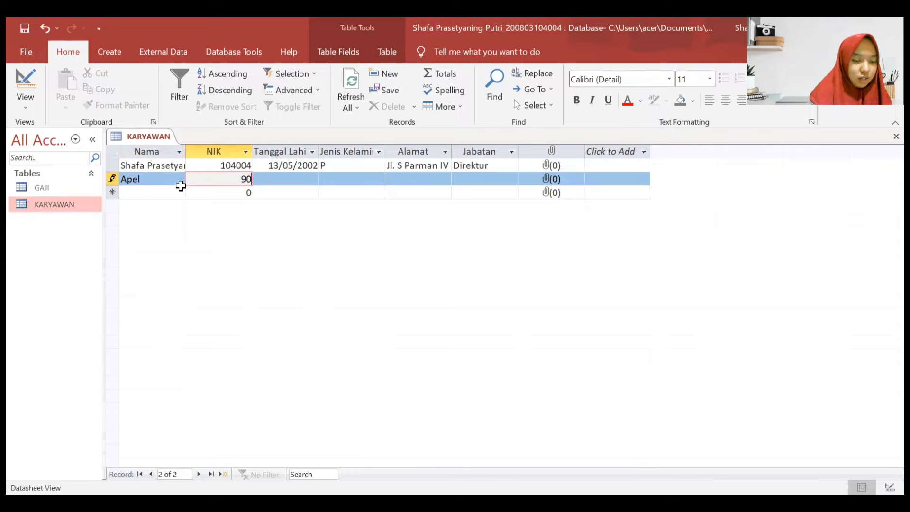
text(20)
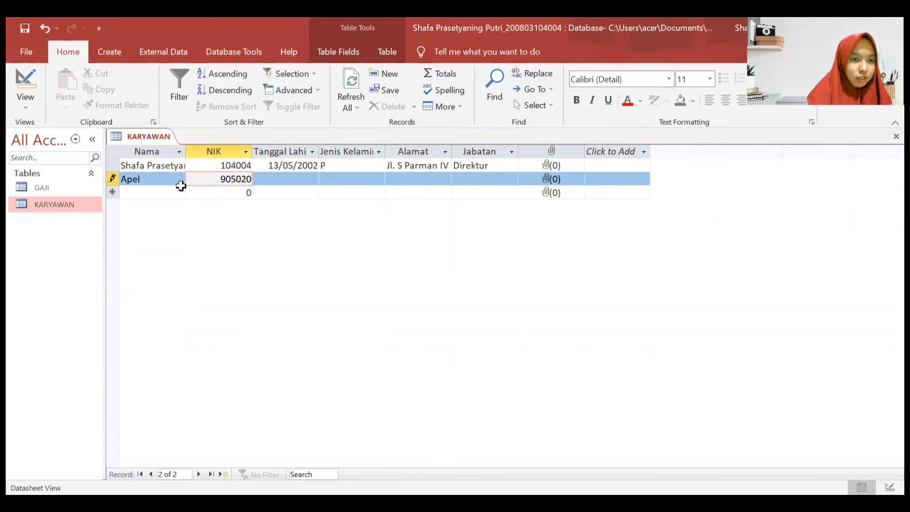
key(Tab)
text(12/0)
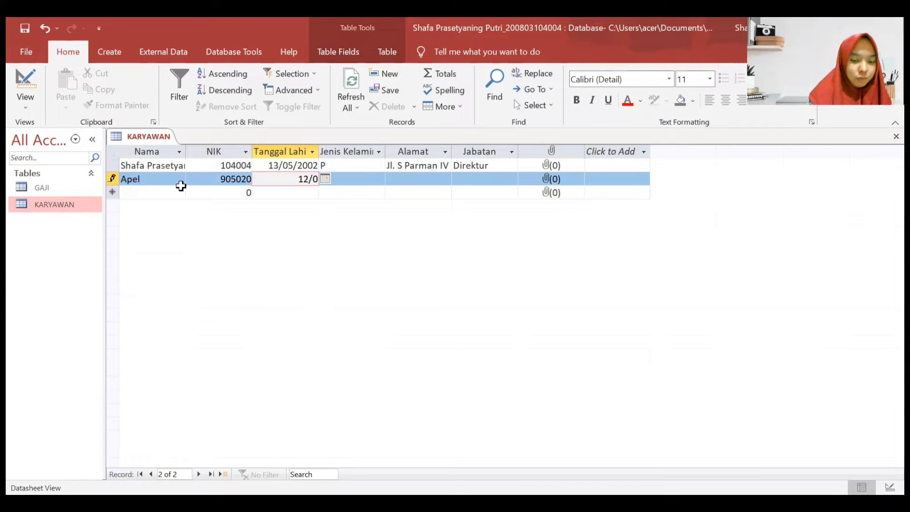
text(2/1998)
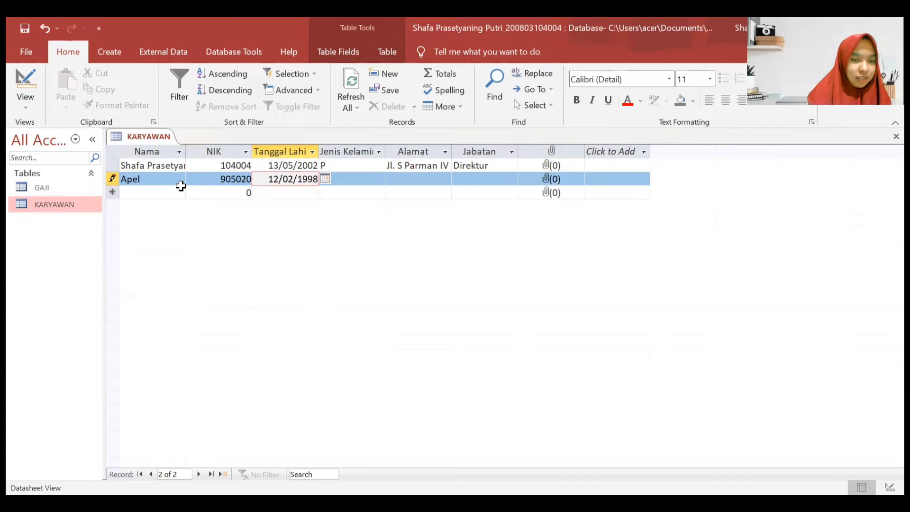
key(Tab)
key(Caps_Lock)
text(P)
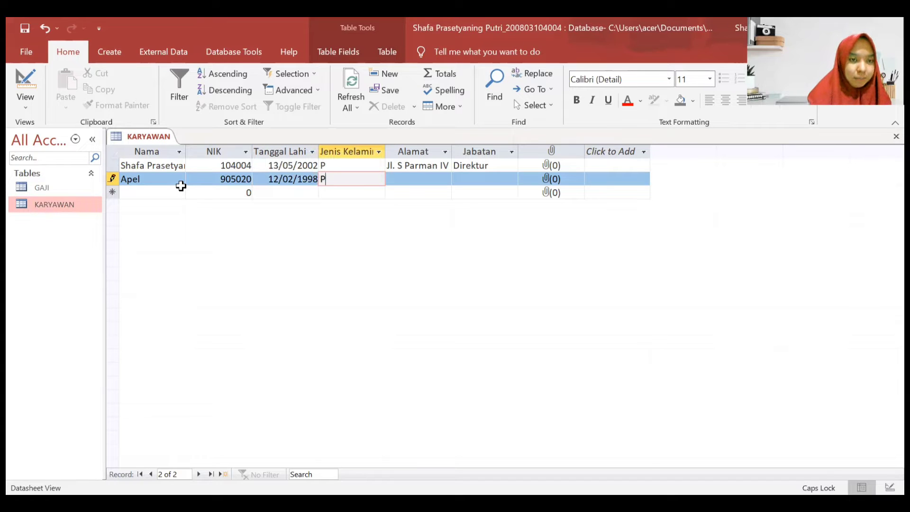
key(Tab)
- Enter the second employee's street address and set the position to Wakil Direktur
key(Caps_Lock)
key(Caps_Lock)
key(Caps_Lock)
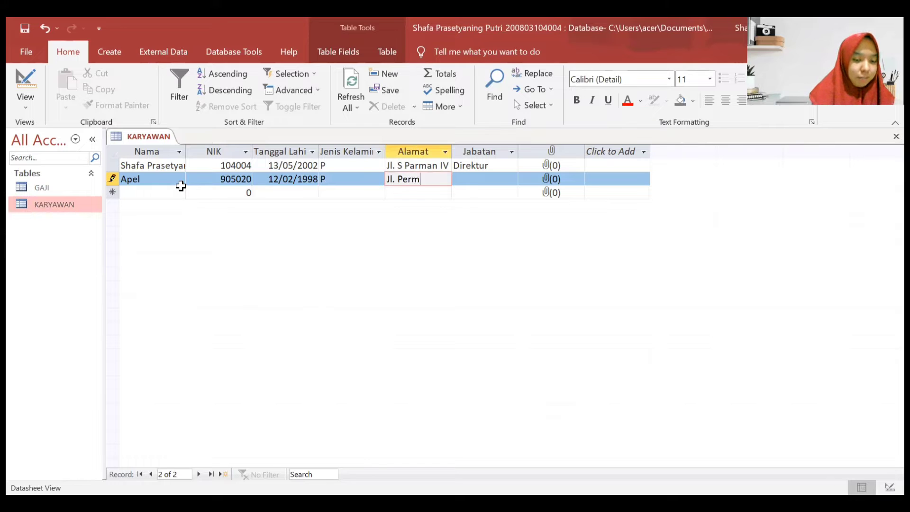
key(Caps_Lock)
key(Caps_Lock)
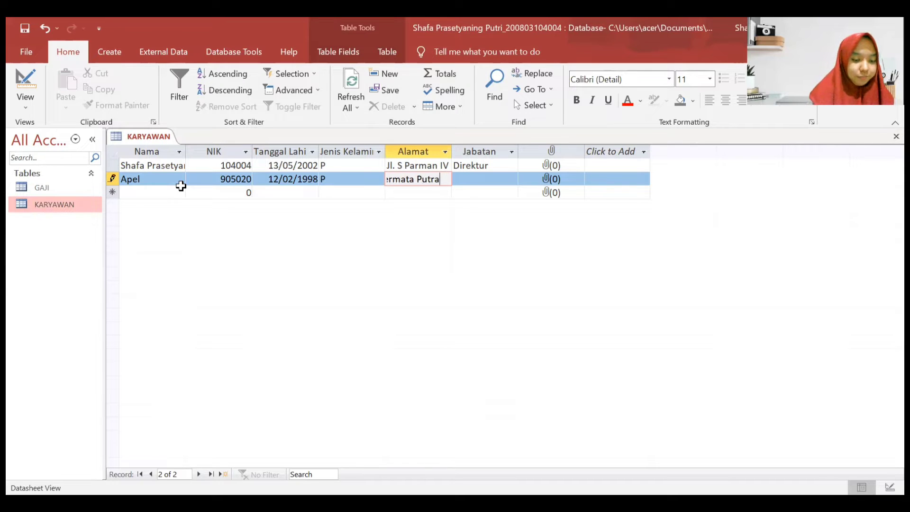
key(Caps_Lock)
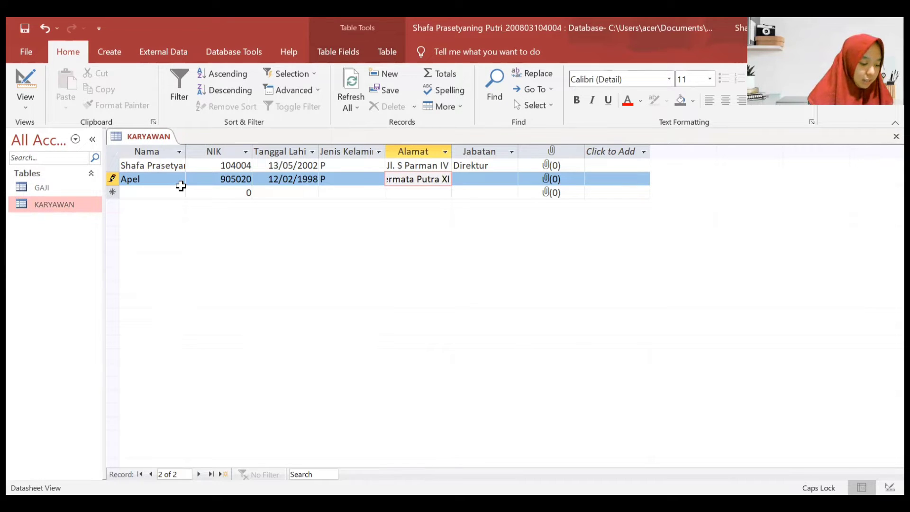
key(Caps_Lock)
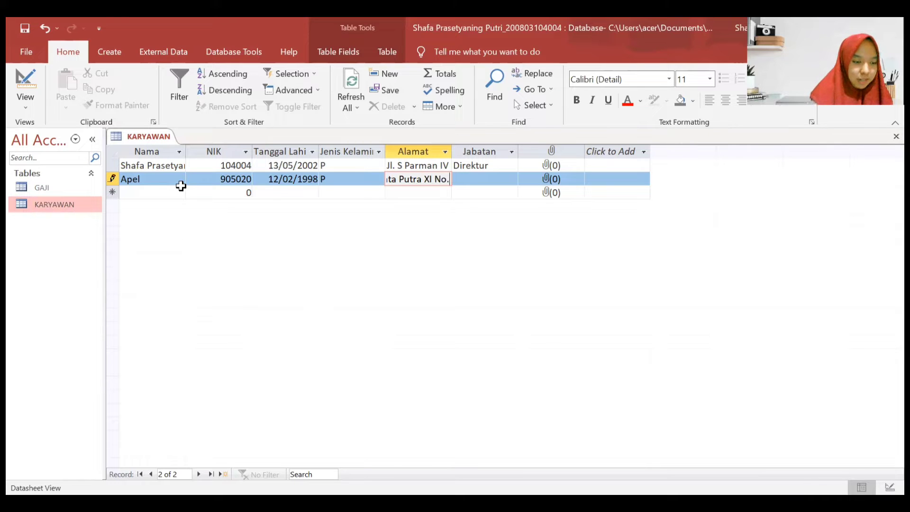
key(Tab)
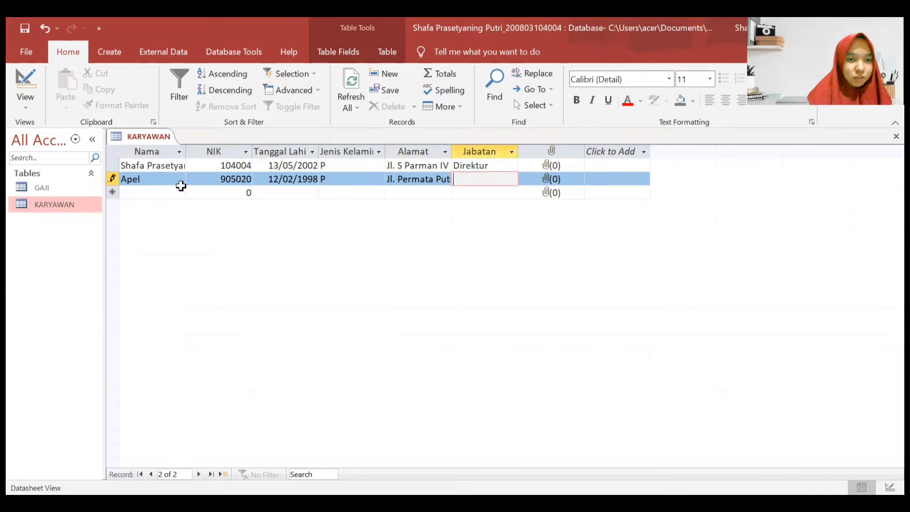
text(Wakil Dir)
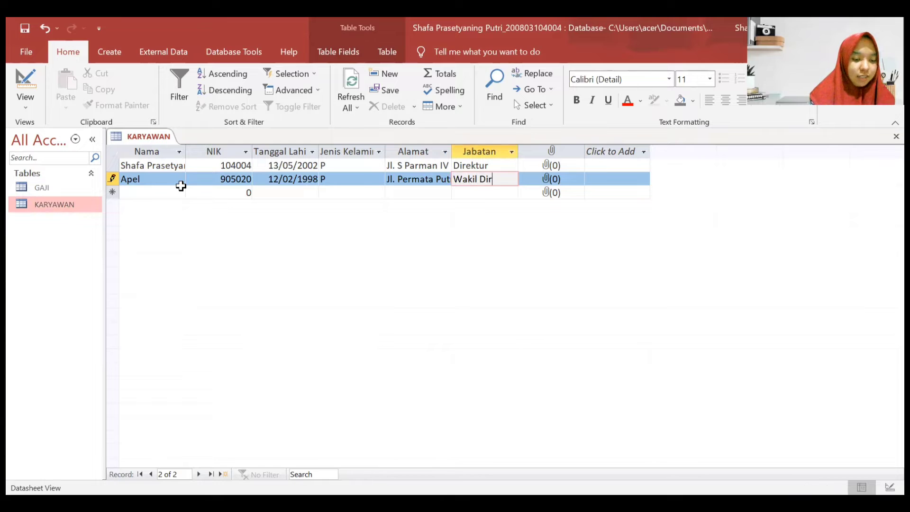
text(ektur)
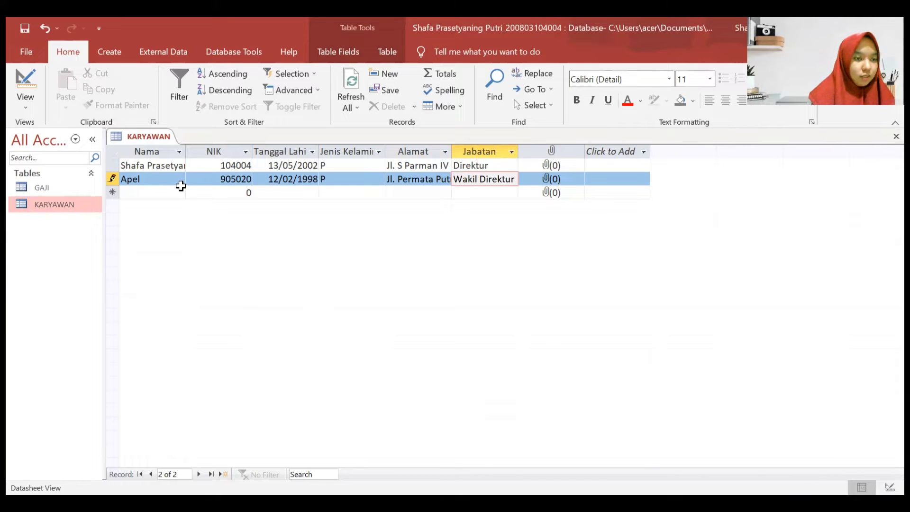
click(150, 192)
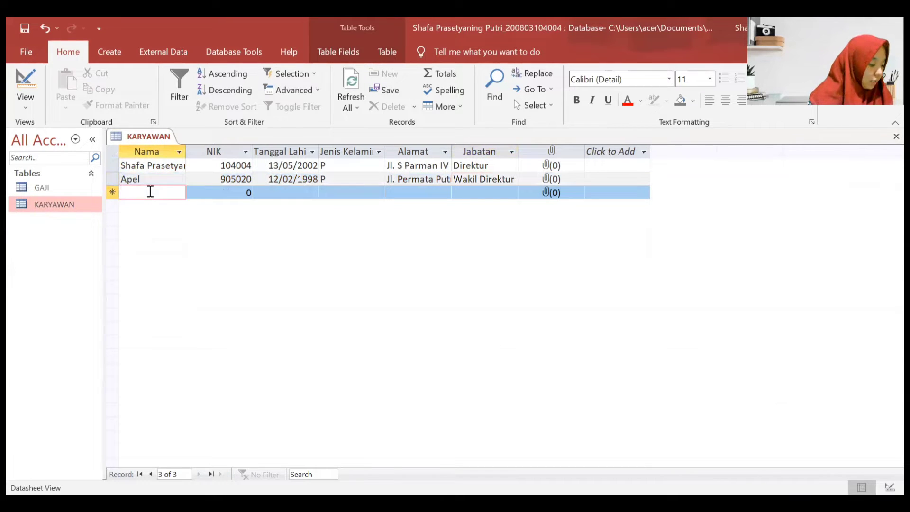
text(Angggur)
key(Tab)
text(905021)
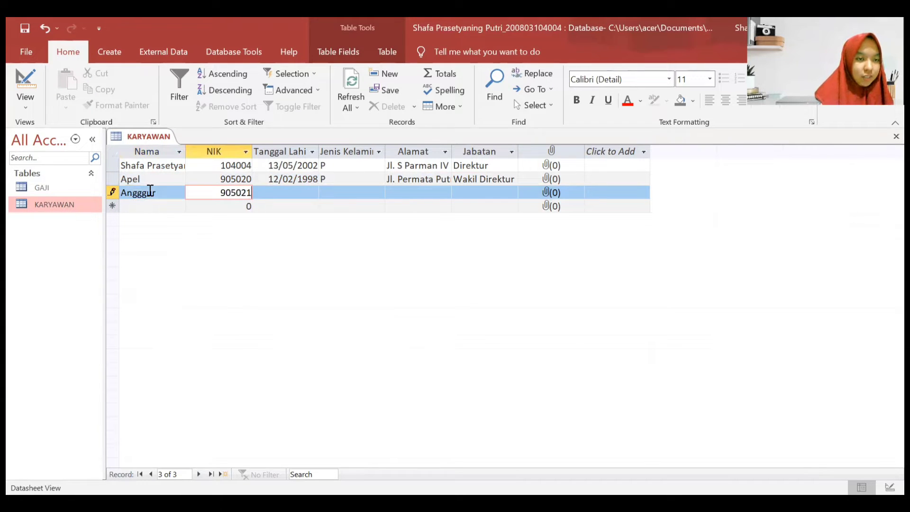
key(Tab)
text(30)
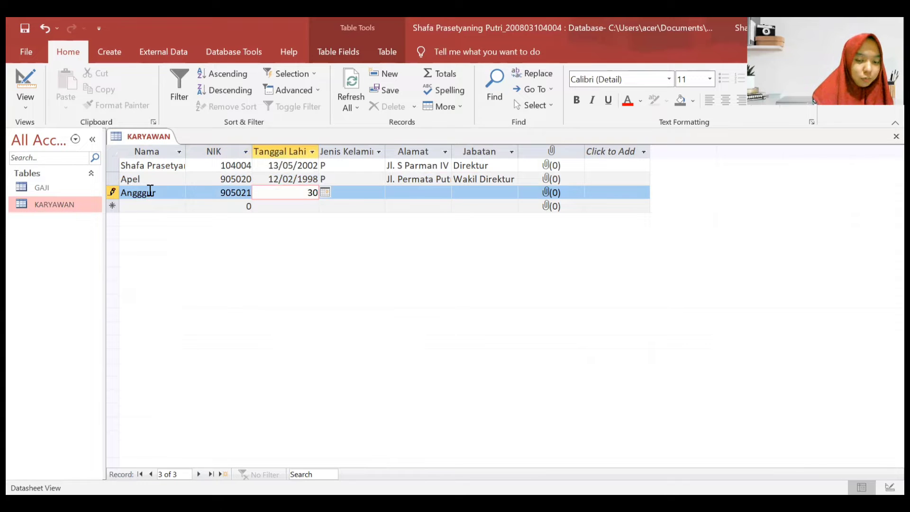
text(/05/1986)
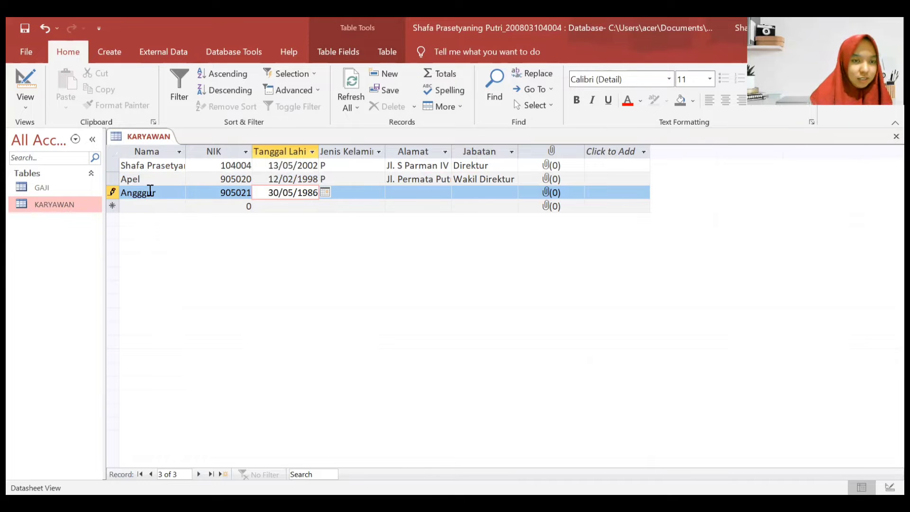
key(Tab)
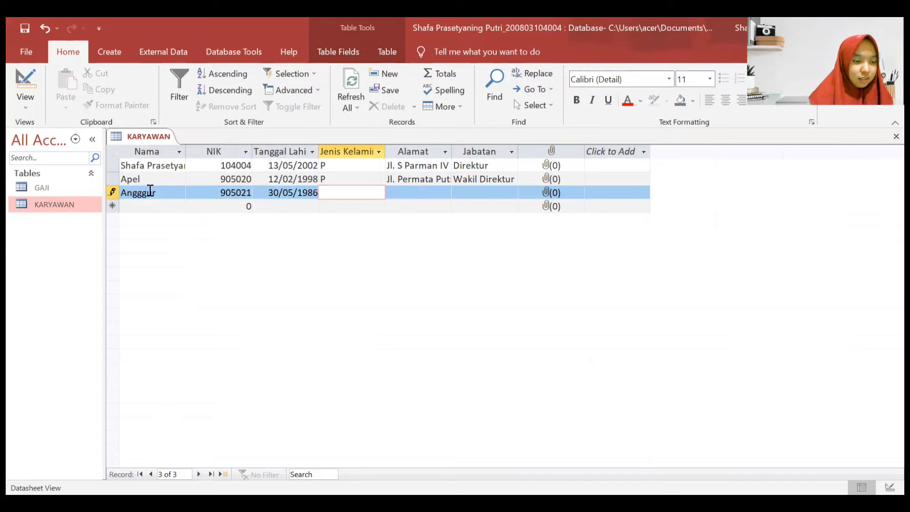
key(Caps_Lock)
text(L)
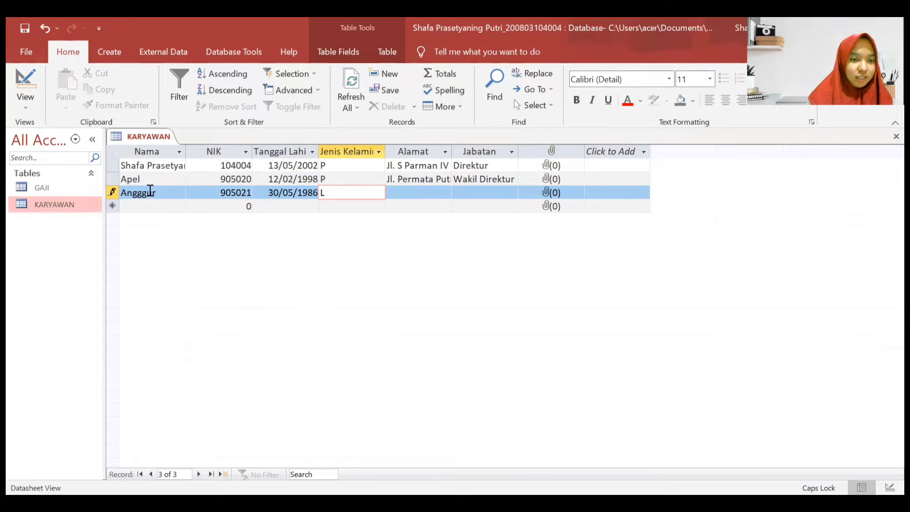
key(Tab)
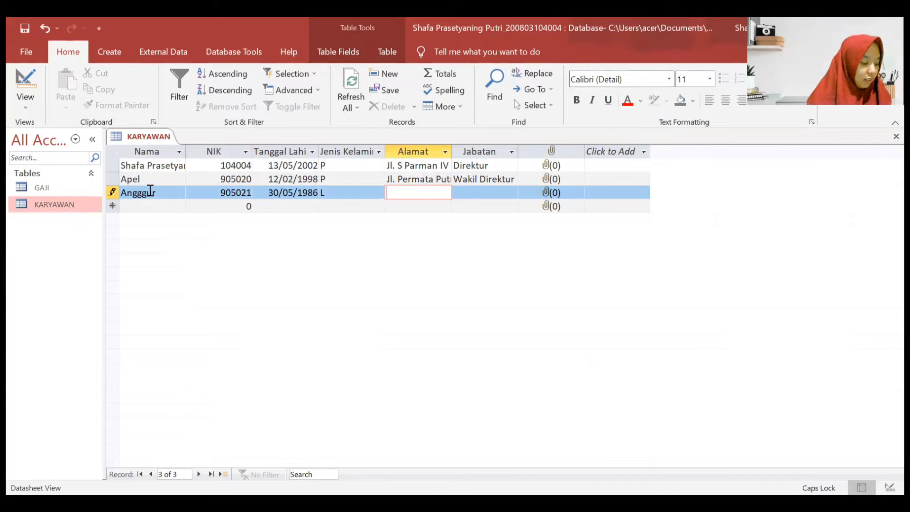
key(Caps_Lock)
key(Caps_Lock)
key(Caps_Lock)
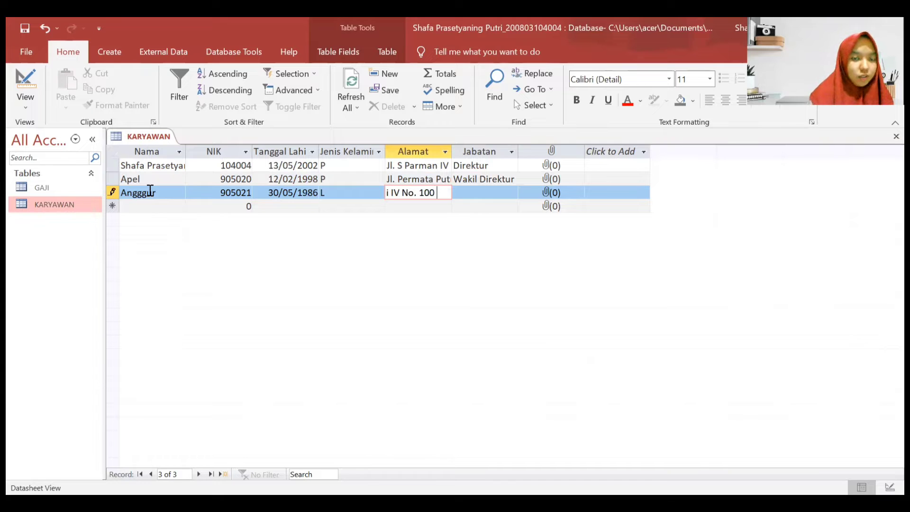
key(Tab)
text(Manajer)
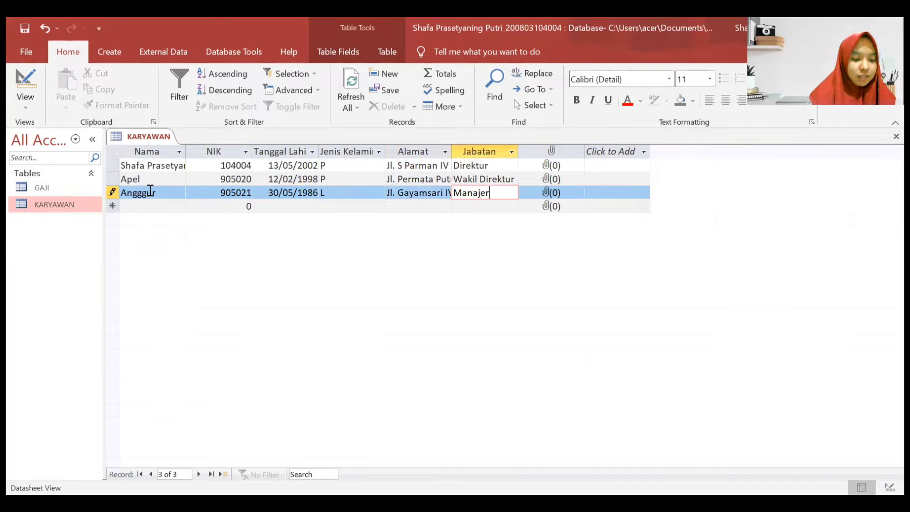
key(Caps_Lock)
text(SDM)
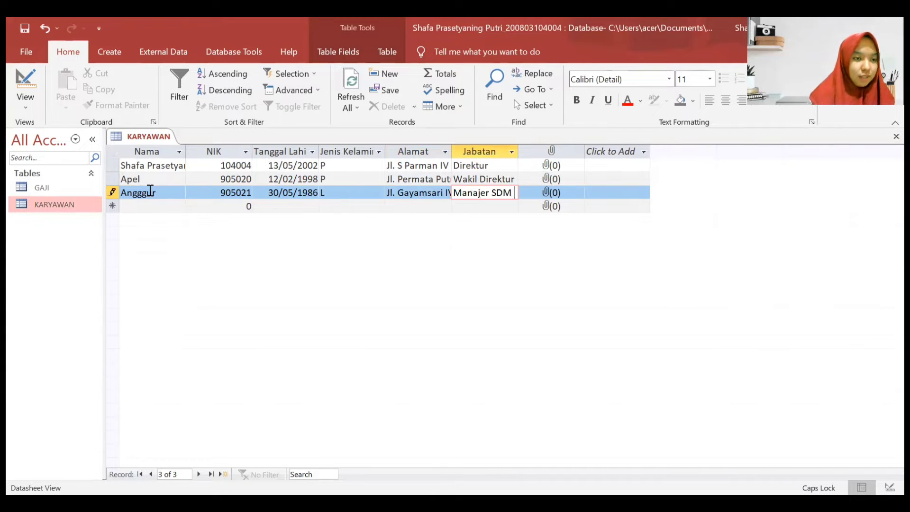
click(160, 209)
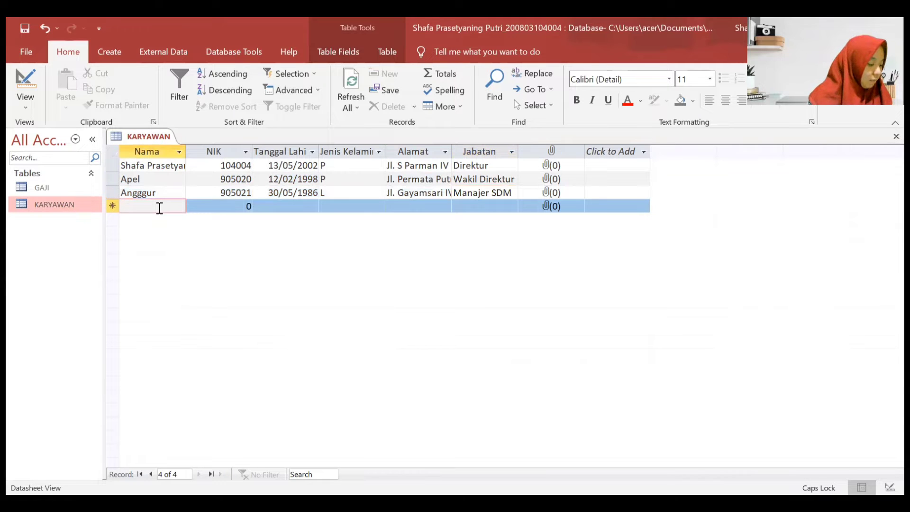
text(cHERR)
key(BackSpace)
key(BackSpace)
key(BackSpace)
key(BackSpace)
key(BackSpace)
text(C)
key(Caps_Lock)
text(herry)
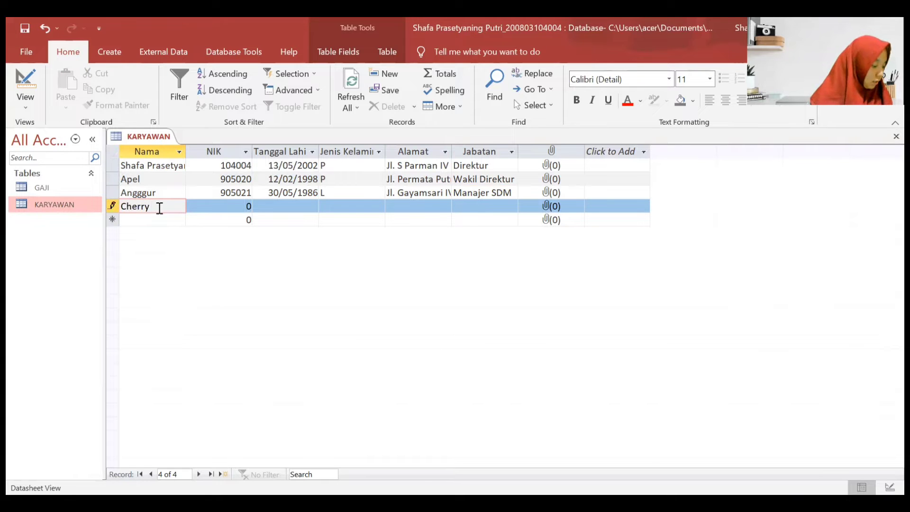
key(Tab)
text(905)
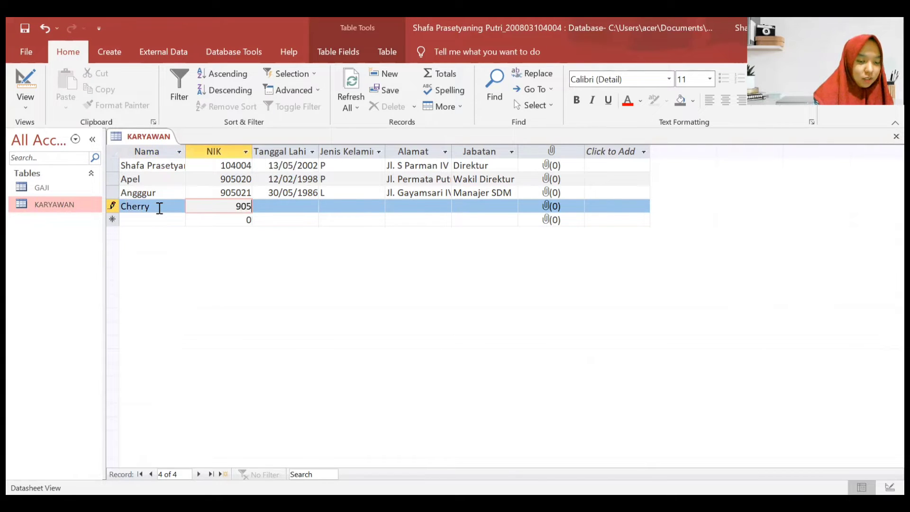
text(021)
key(Tab)
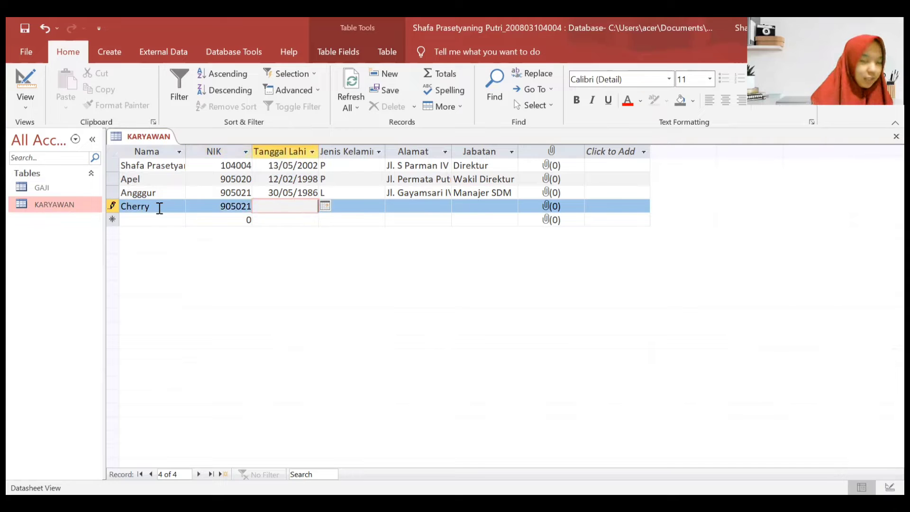
text(30/)
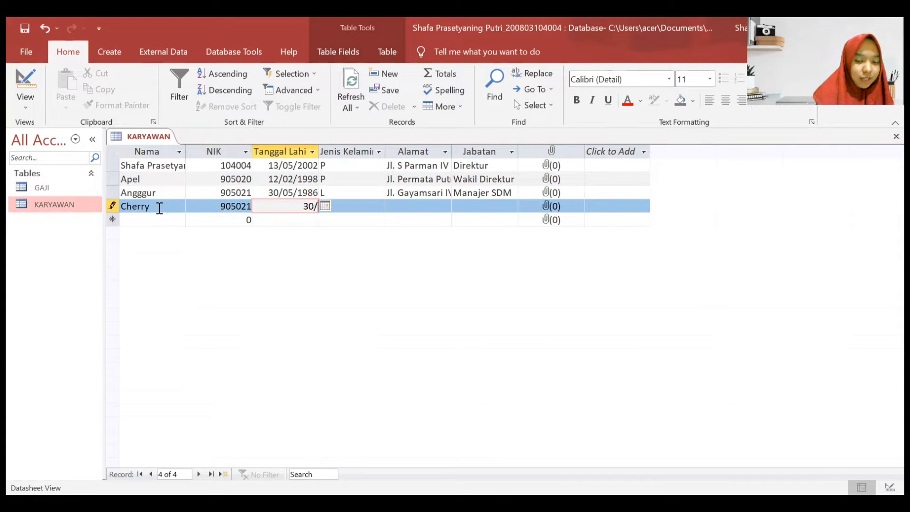
text(05/1986)
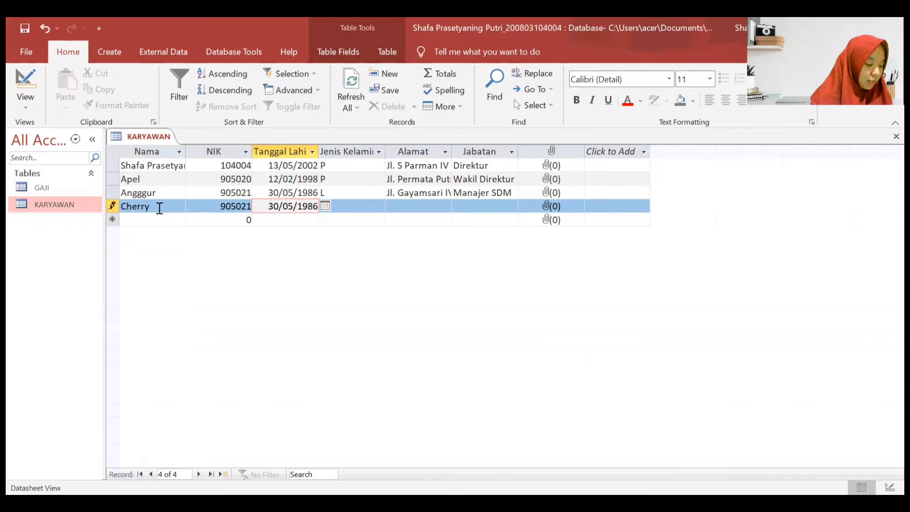
key(Tab)
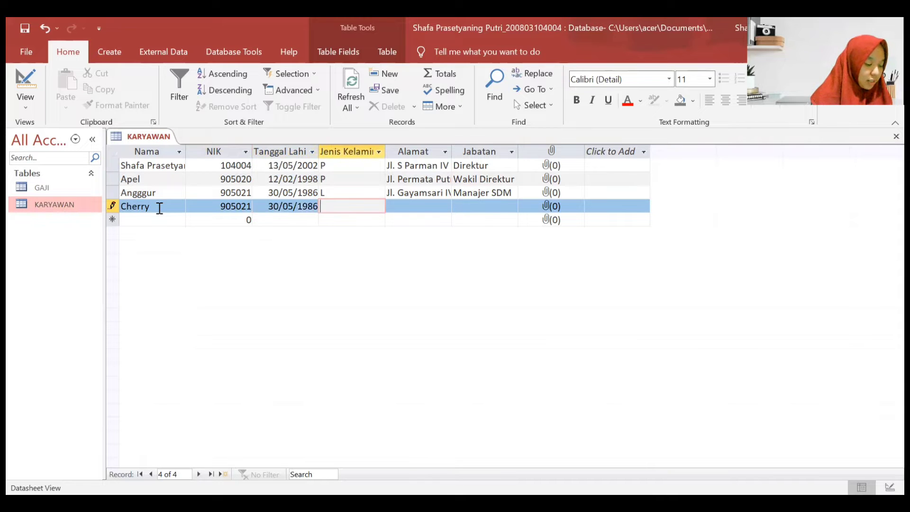
key(Caps_Lock)
text(L)
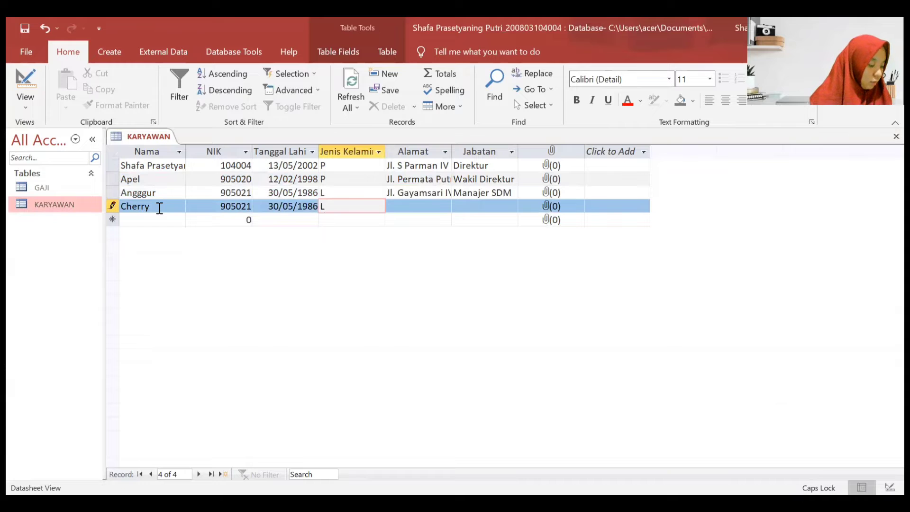
key(Tab)
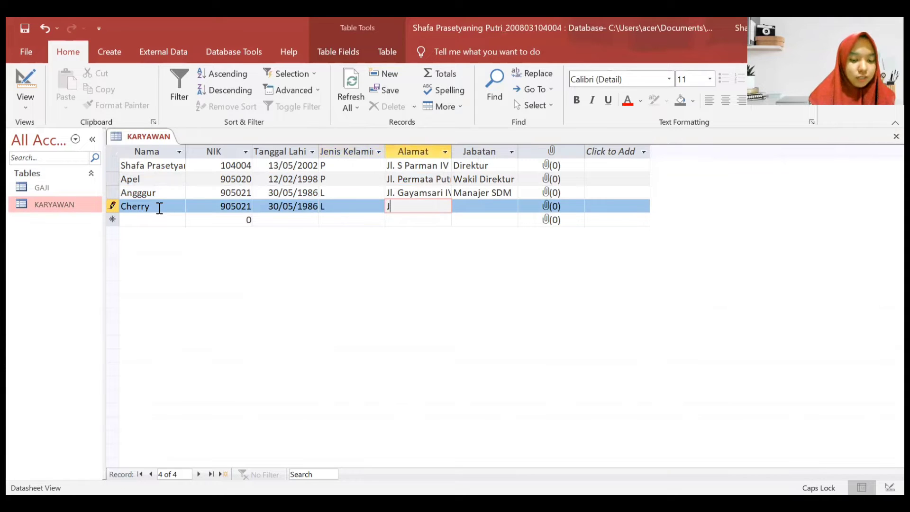
key(Caps_Lock)
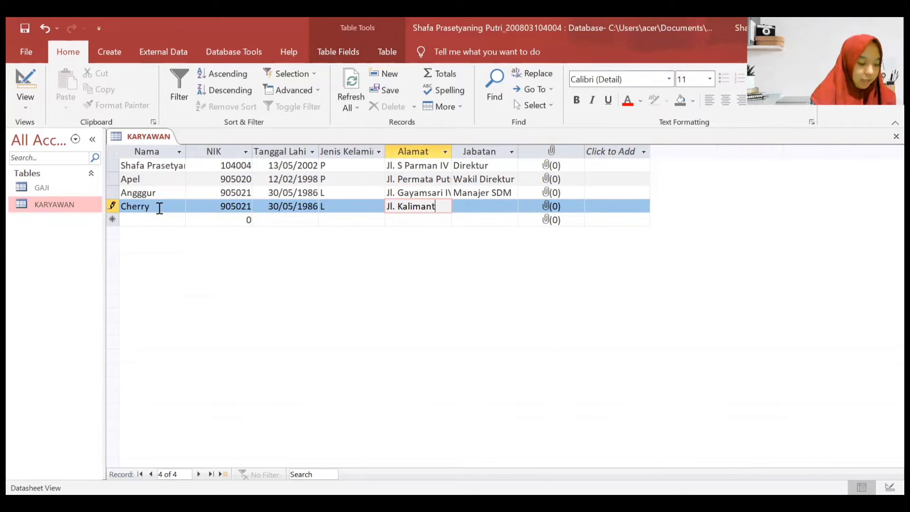
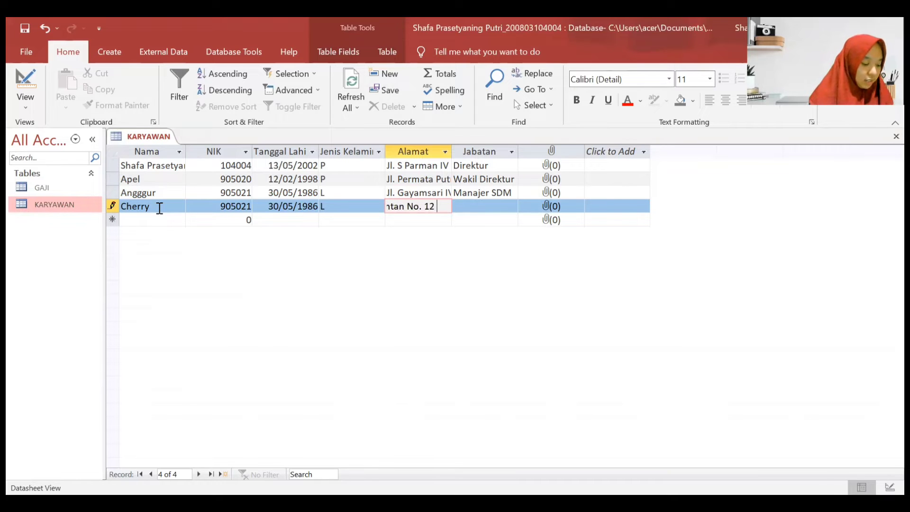
key(Tab)
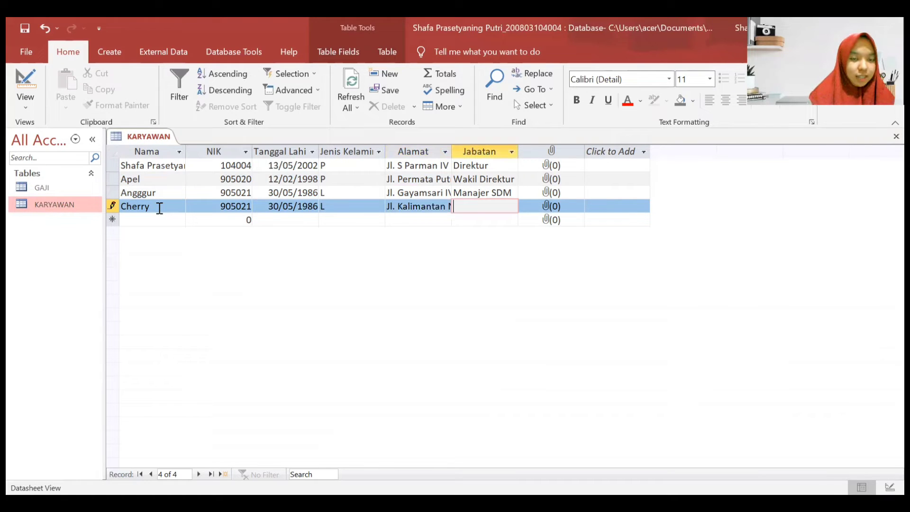
text(Manajer)
key(Caps_Lock)
text(SDM)
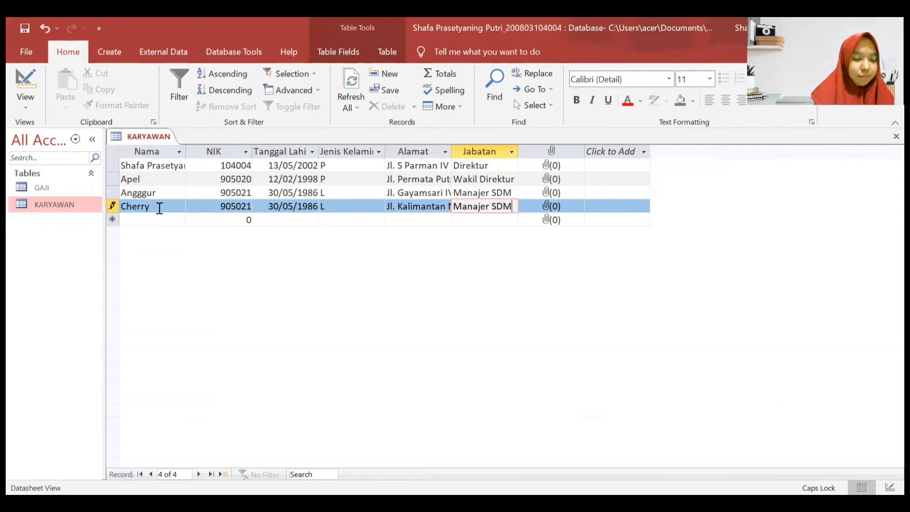
click(154, 222)
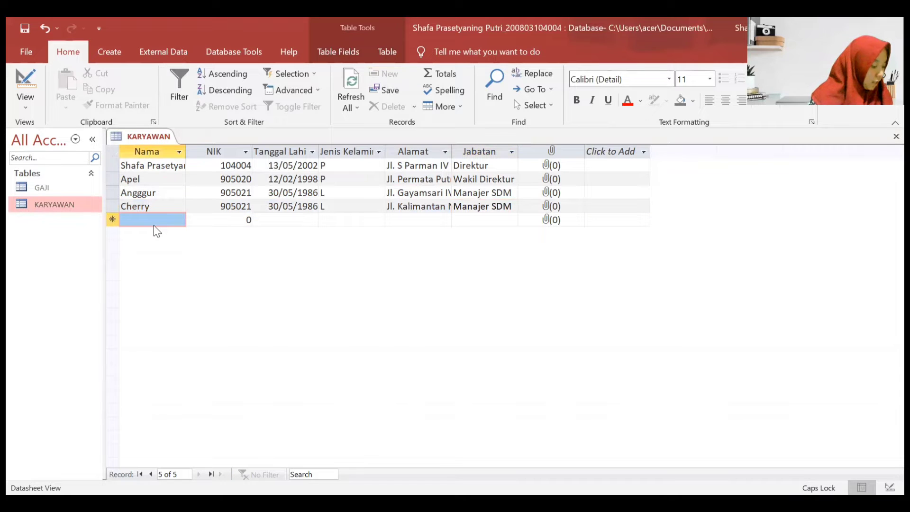
- Enter Jeruk: NIK 905022, born 11/05/1988, gender P, an address, job Kepala Divisi Akuntansi
text(jER)
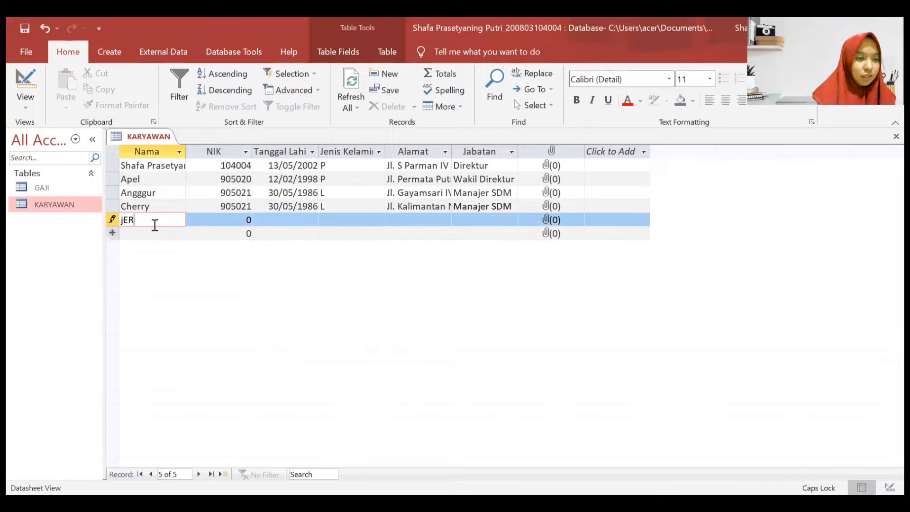
text(UK)
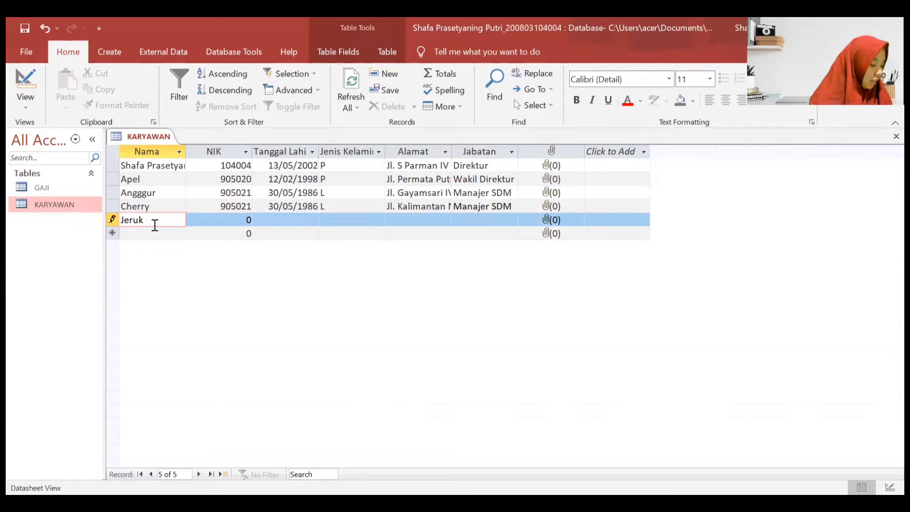
key(Tab)
text(905022)
key(Tab)
text(11/05/19)
text(88)
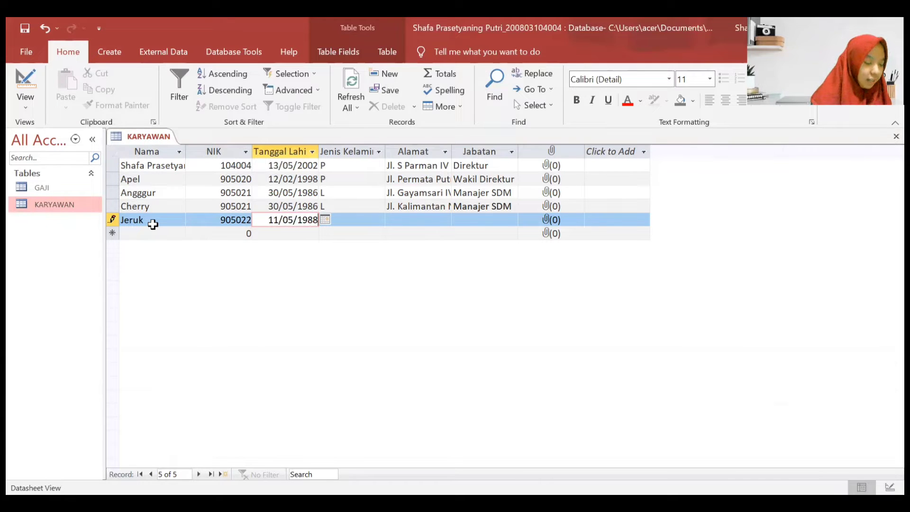
key(Tab)
key(Caps_Lock)
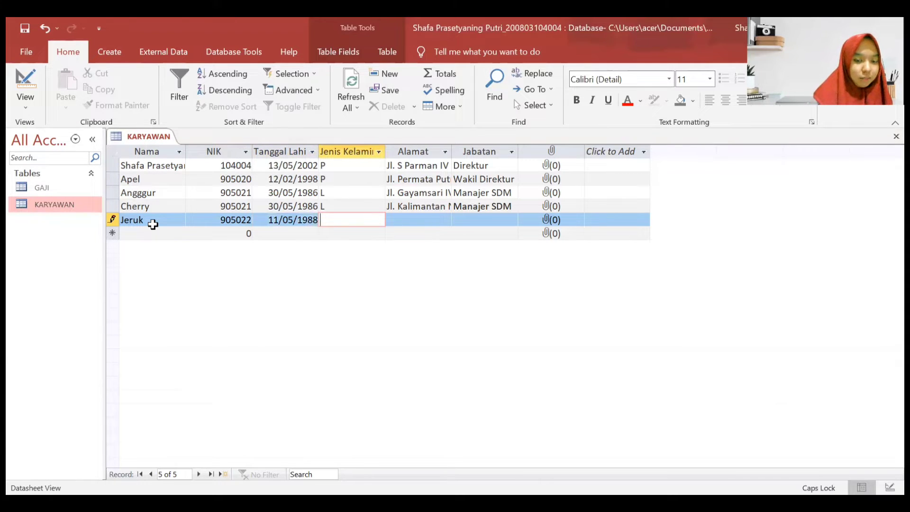
text(P)
key(Tab)
text(JL)
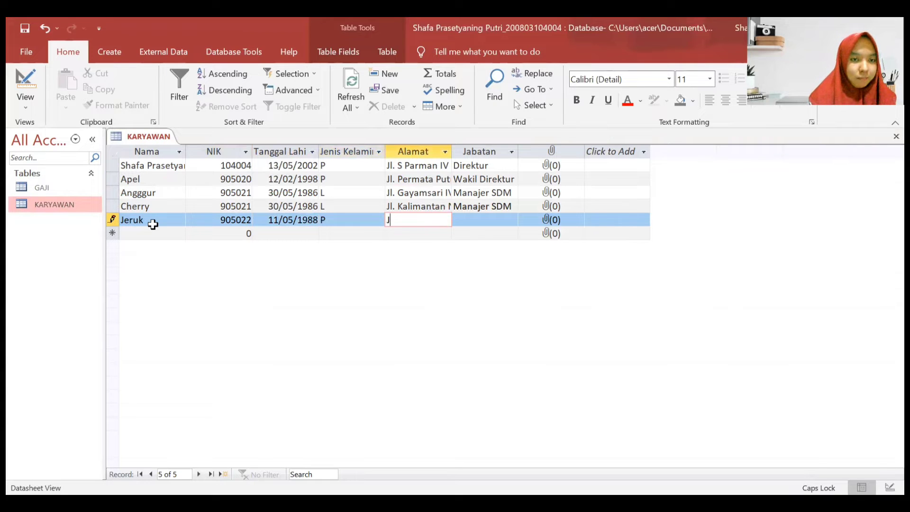
key(BackSpace)
key(Caps_Lock)
key(Caps_Lock)
key(Caps_Lock)
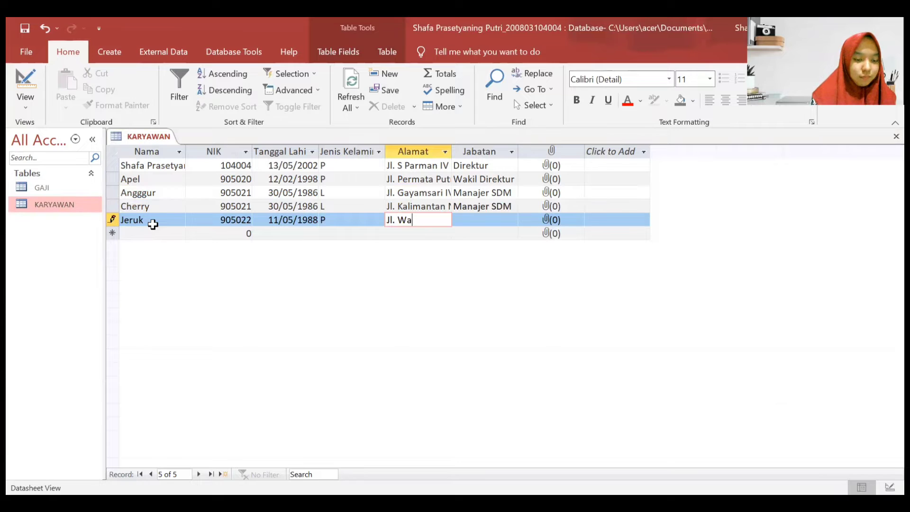
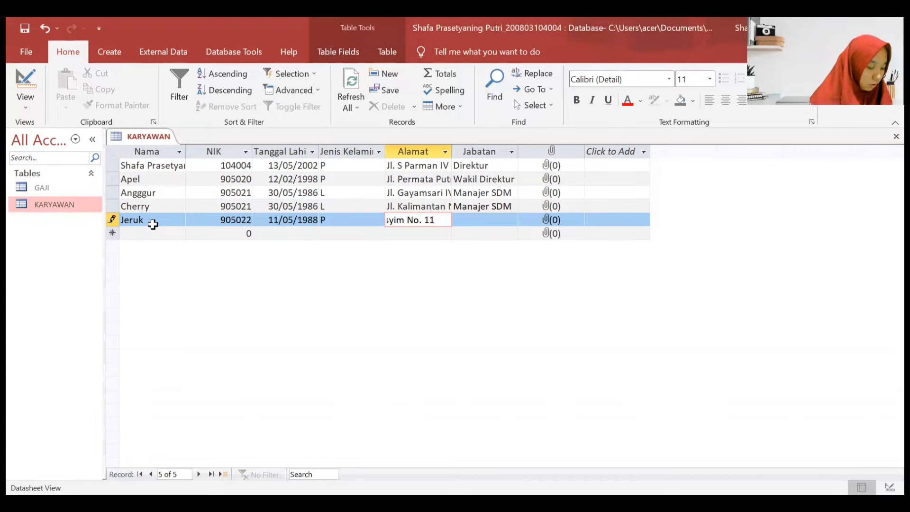
key(Tab)
text(Kepala )
text(Divisi Akun)
text(tansi)
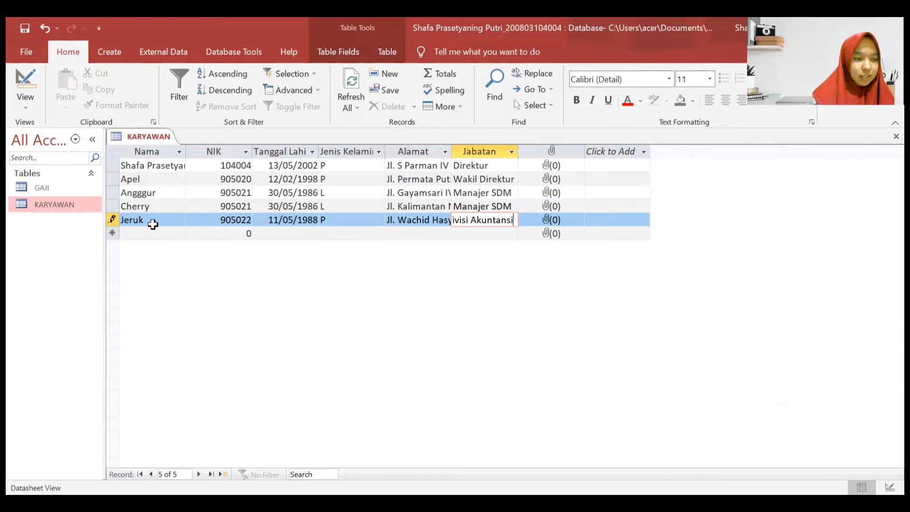
- Add Pisang: NIK 905023, born 10/01/1990, gender L, an address, job Kepala Divisi Produksi
click(146, 234)
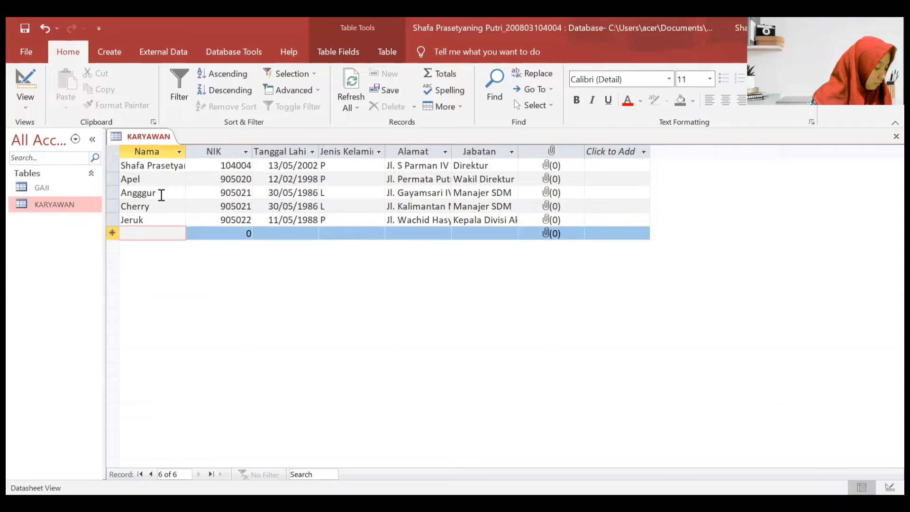
text(Pisang)
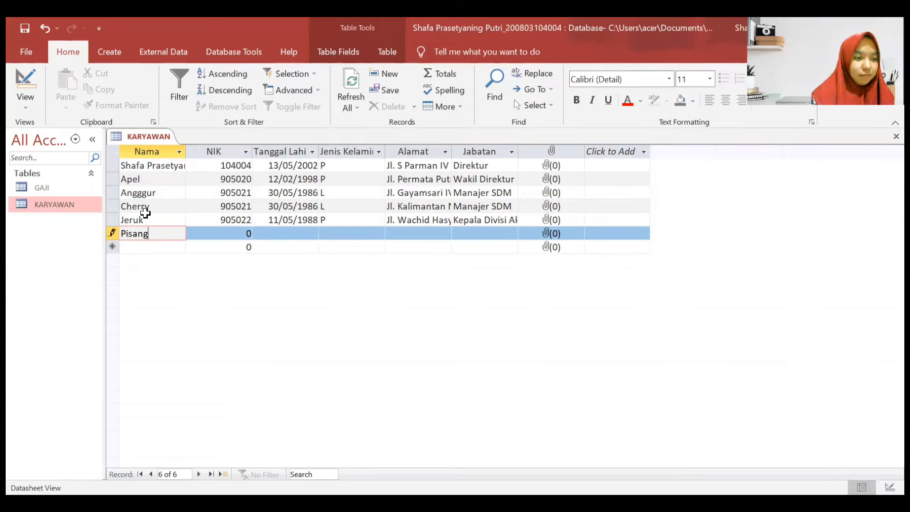
key(Tab)
text(905023)
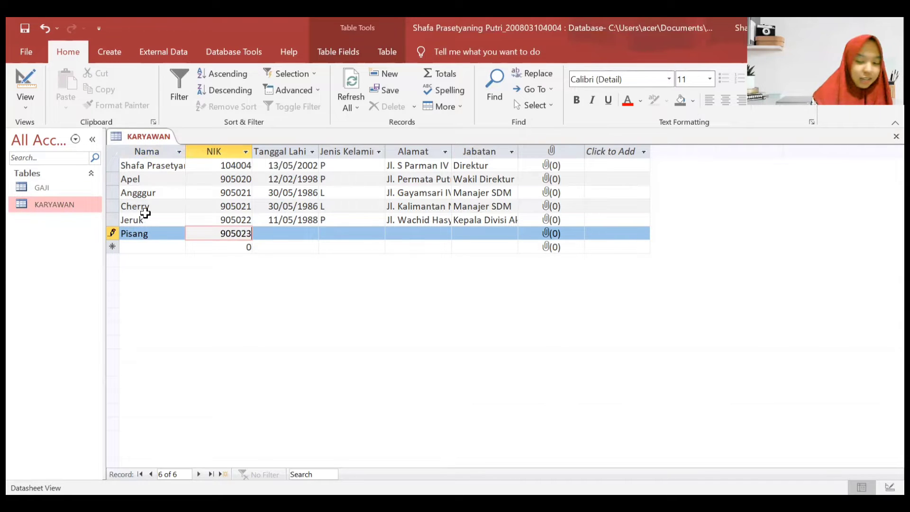
key(Tab)
text(10/01)
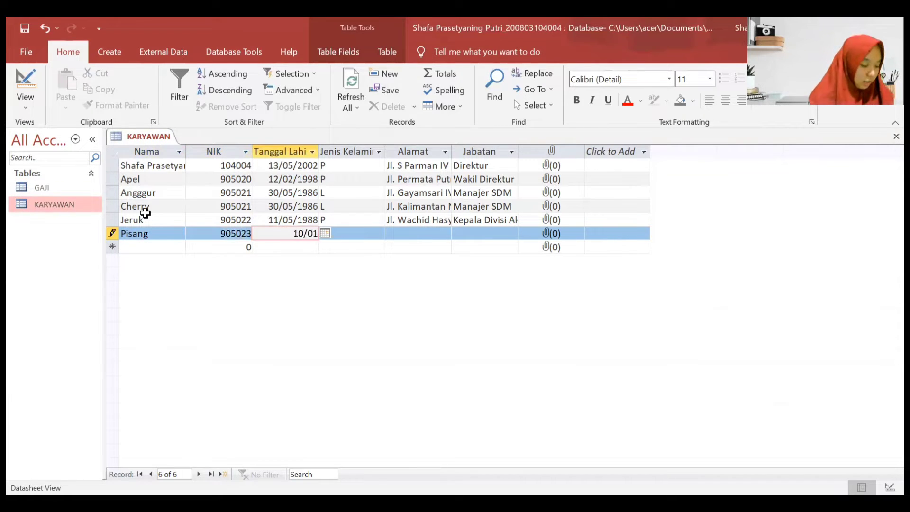
text(/1990)
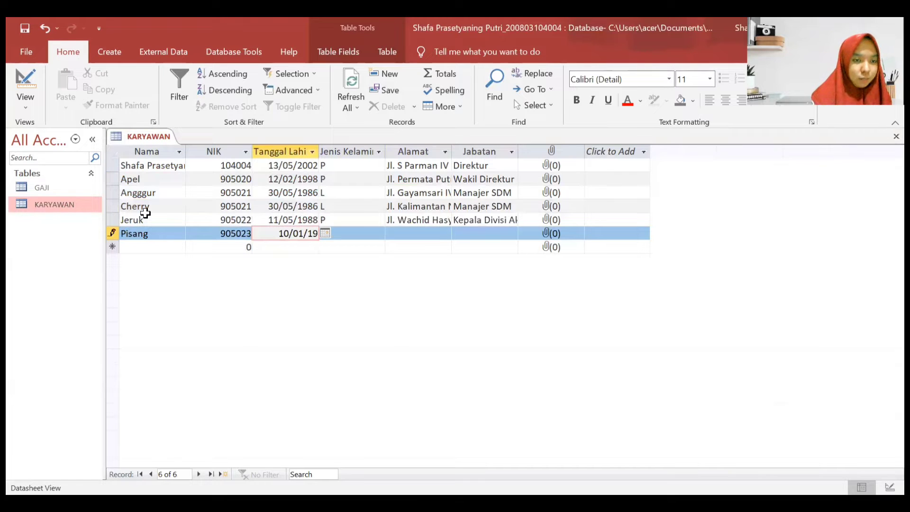
key(Tab)
key(Caps_Lock)
text(L)
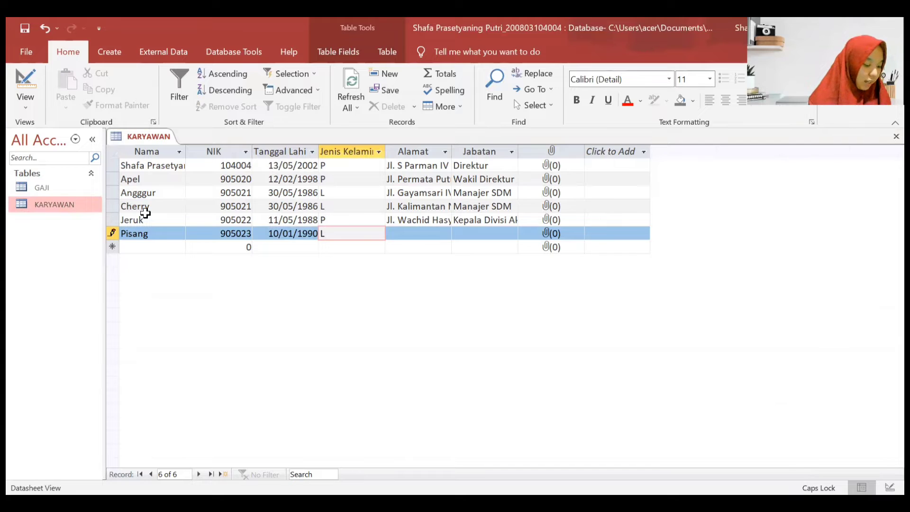
key(Tab)
key(Caps_Lock)
key(Caps_Lock)
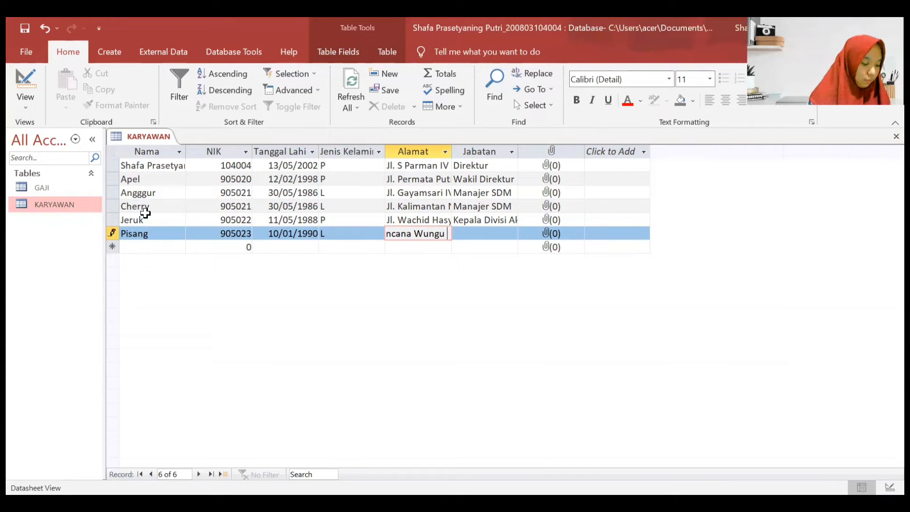
key(Caps_Lock)
key(Caps_Lock)
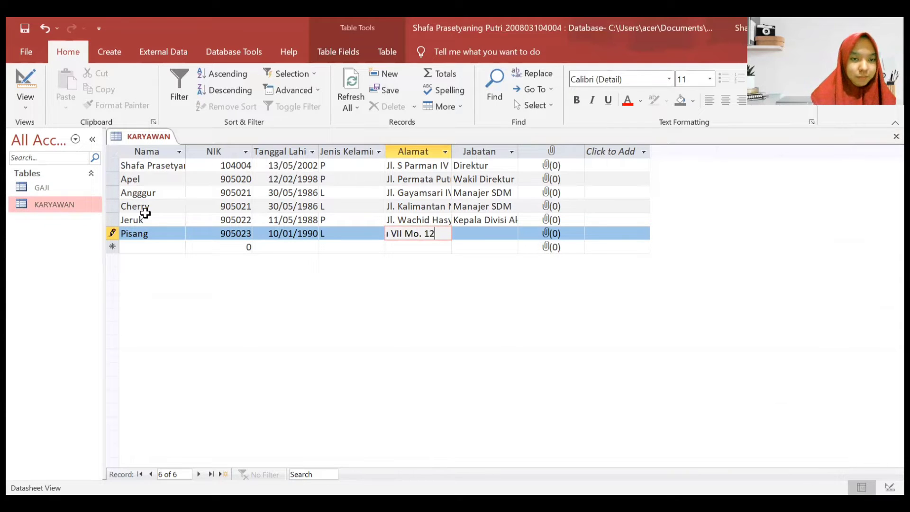
key(Caps_Lock)
key(Caps_Lock)
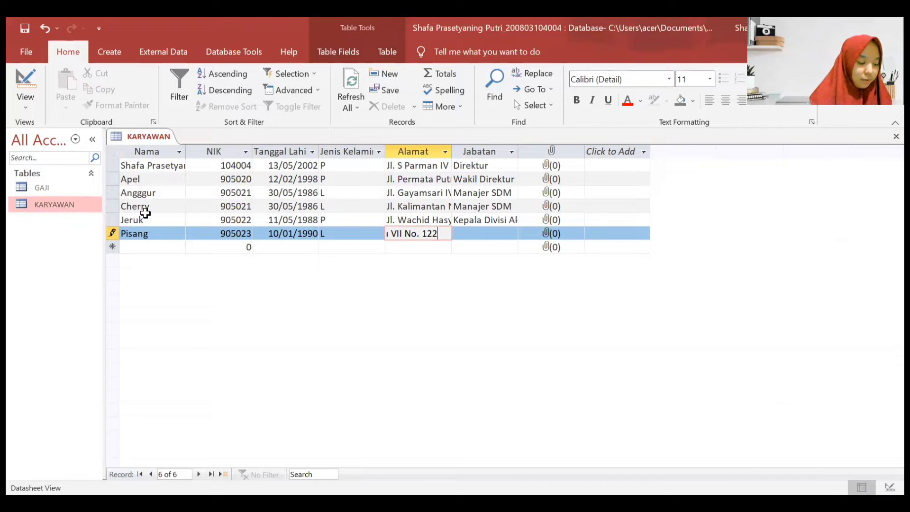
key(Tab)
text(Kepala)
key(Caps_Lock)
text(D)
key(Caps_Lock)
text(ivisi)
key(Caps_Lock)
text(P)
key(Caps_Lock)
text(roduksi)
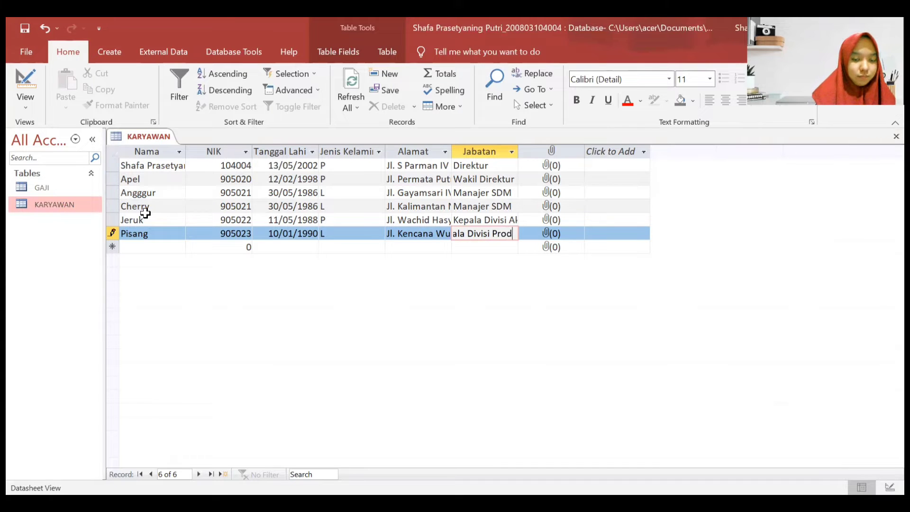
click(168, 249)
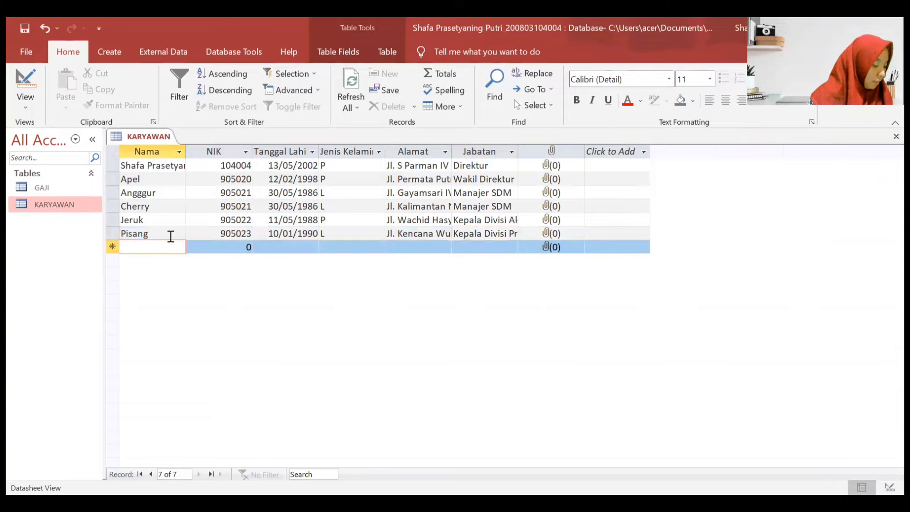
- Enter Kelapa with its NIK, birth date 05/08/1991 and gender L
text(Kelapa)
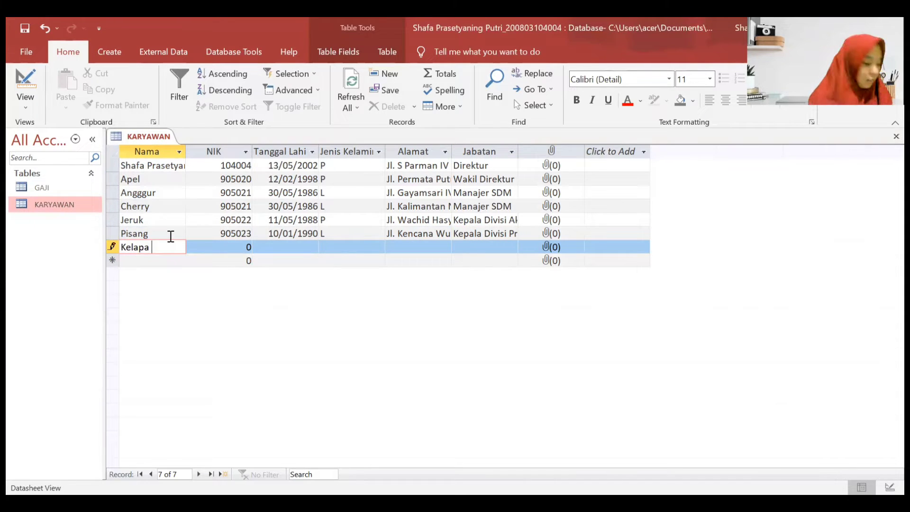
key(Tab)
text(905024)
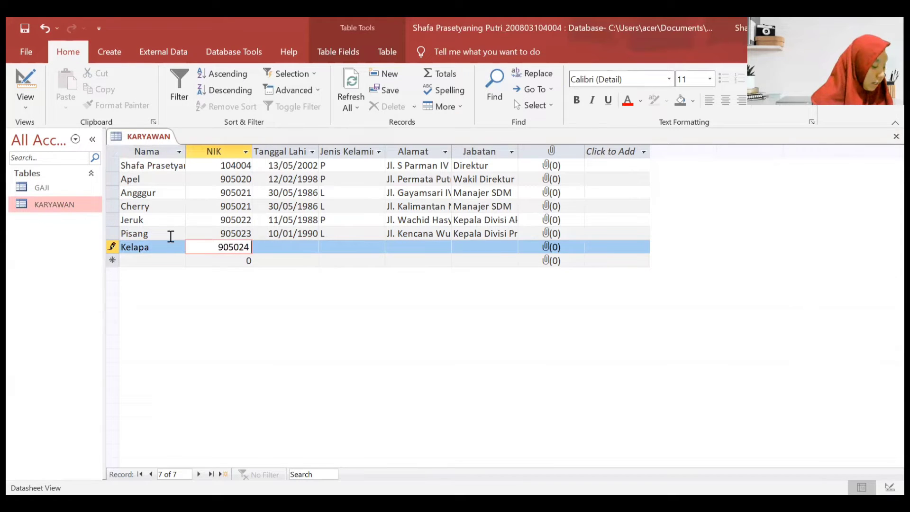
key(Tab)
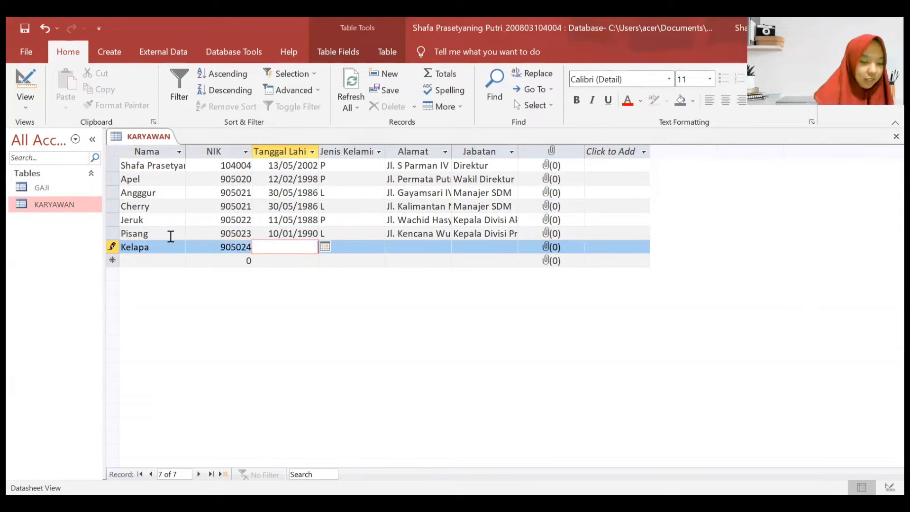
text(05/08)
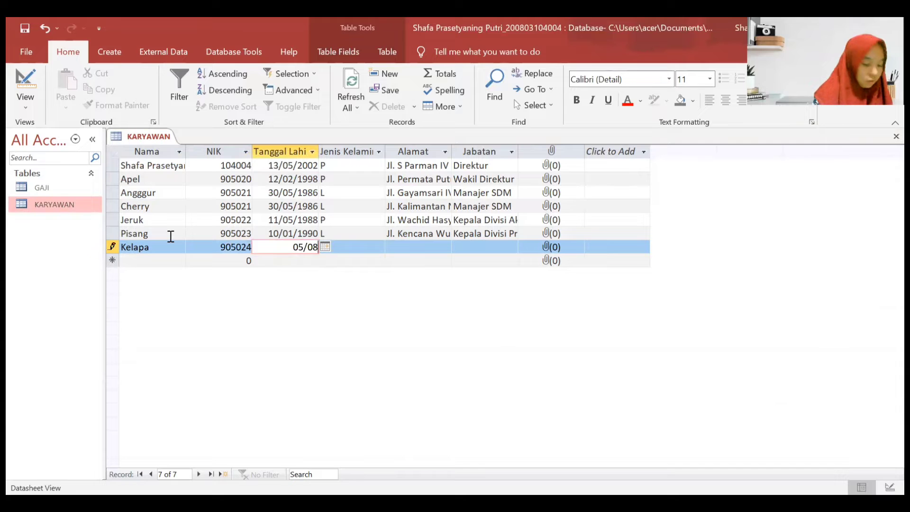
text(/1991)
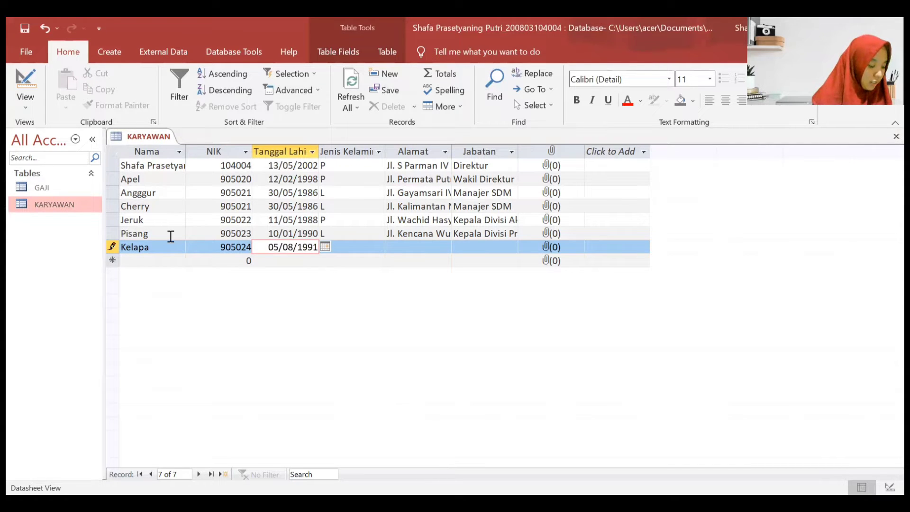
key(Tab)
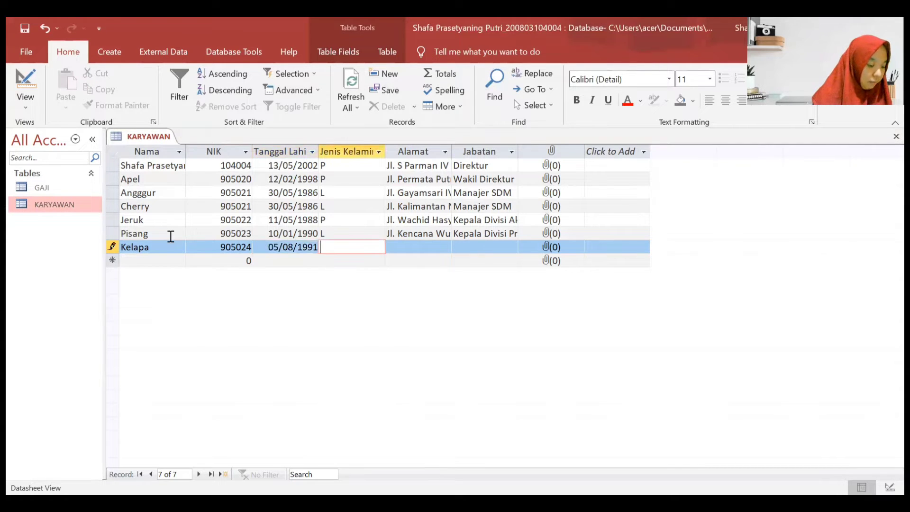
key(Caps_Lock)
text(L)
- Fill in Kelapa's street address and position 'Kepala Divisi Pembelian', then save the record
key(Tab)
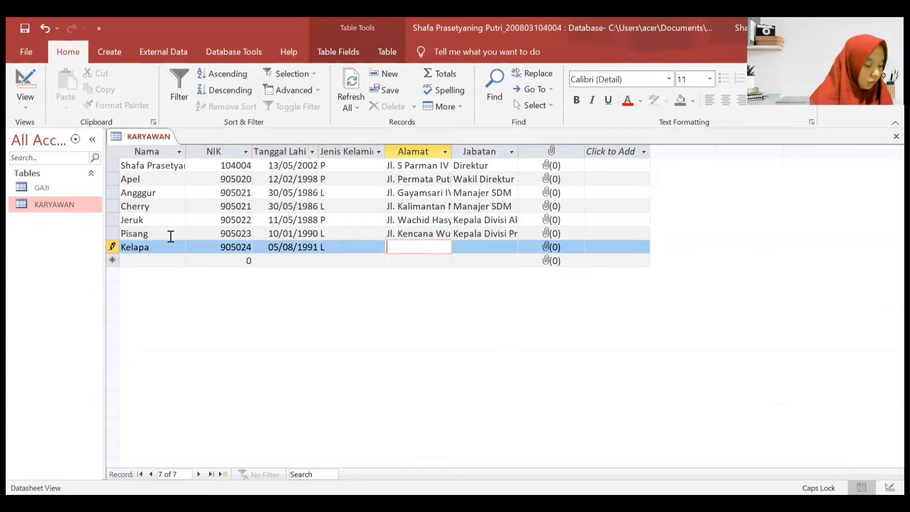
key(Caps_Lock)
key(Caps_Lock)
key(Caps_Lock)
key(Caps_Lock)
key(Caps_Lock)
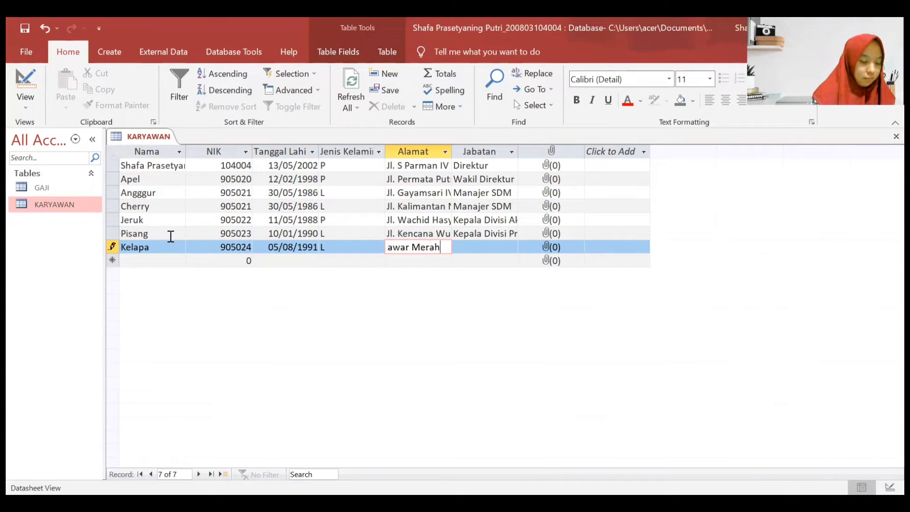
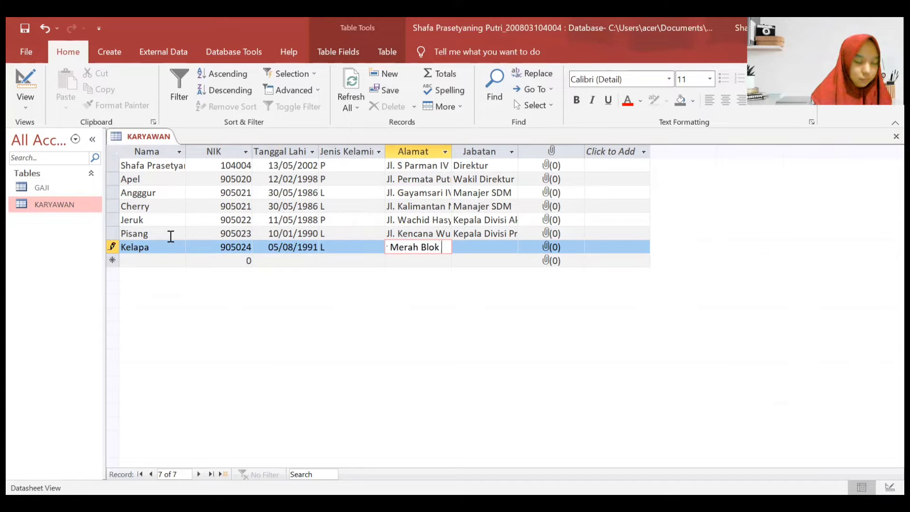
key(Caps_Lock)
key(Caps_Lock)
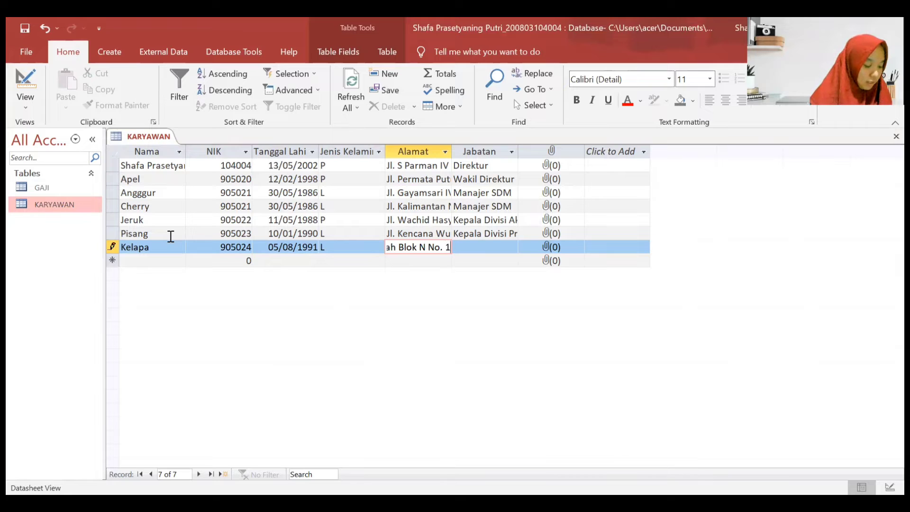
key(Tab)
text(Kepala)
key(Caps_Lock)
text(D)
key(Caps_Lock)
text(ivisi)
key(Caps_Lock)
text(P)
key(Caps_Lock)
text(embelian)
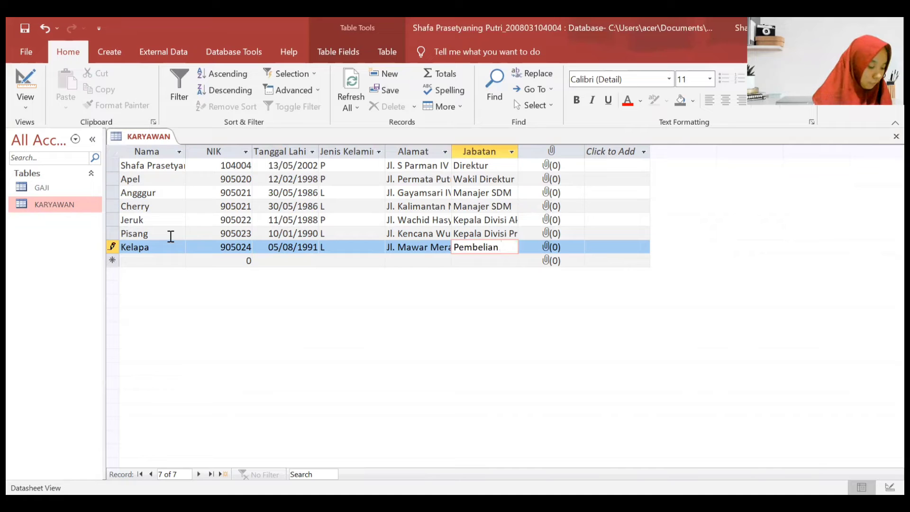
key(Down)
key(Left)
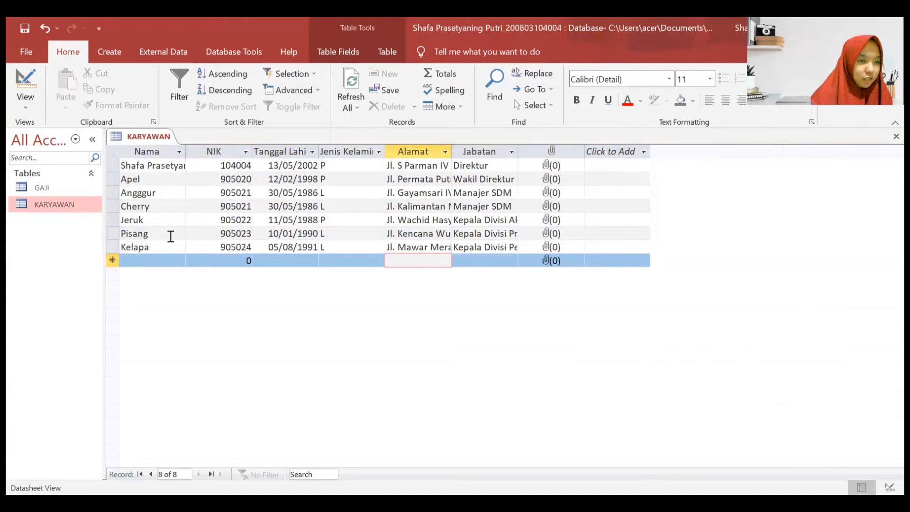
- Start a new record for Blewah with its NIK, birth date 14/06/1993 and gender P
click(171, 260)
text(Blewah)
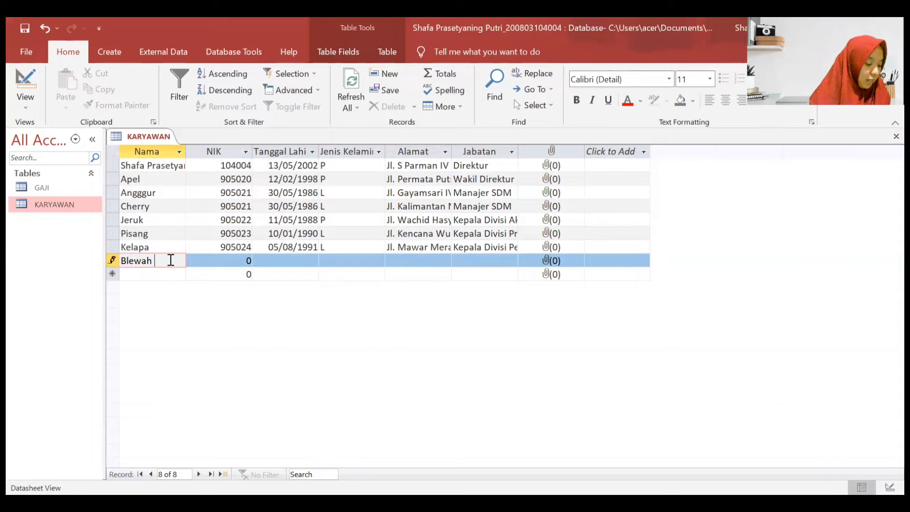
key(Tab)
text(905025)
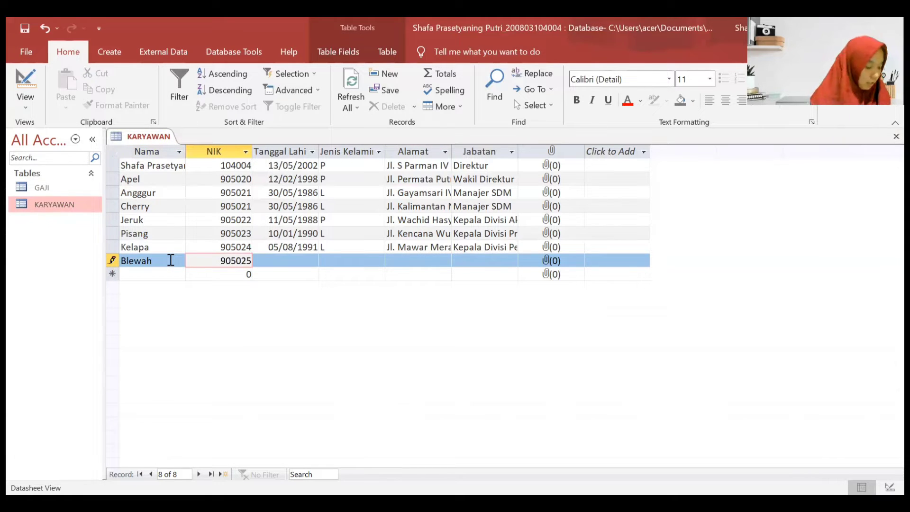
key(Tab)
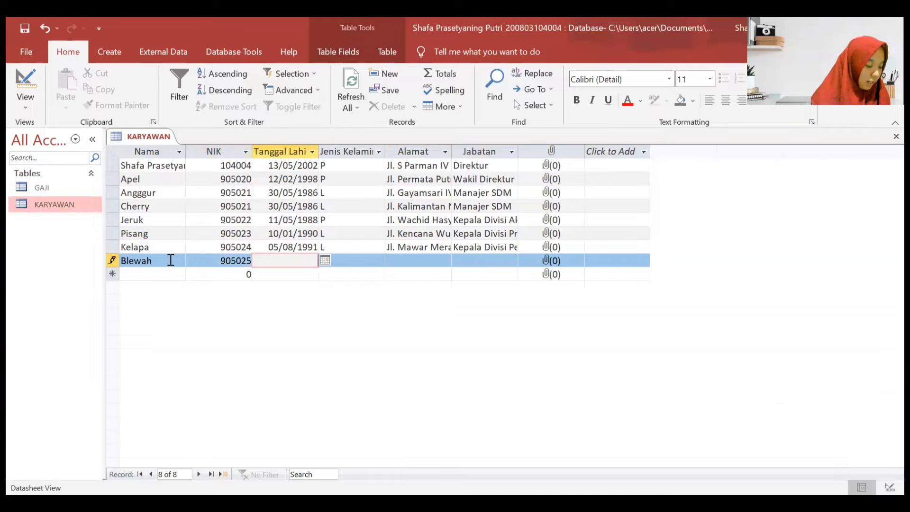
text(14/06/1993)
key(Tab)
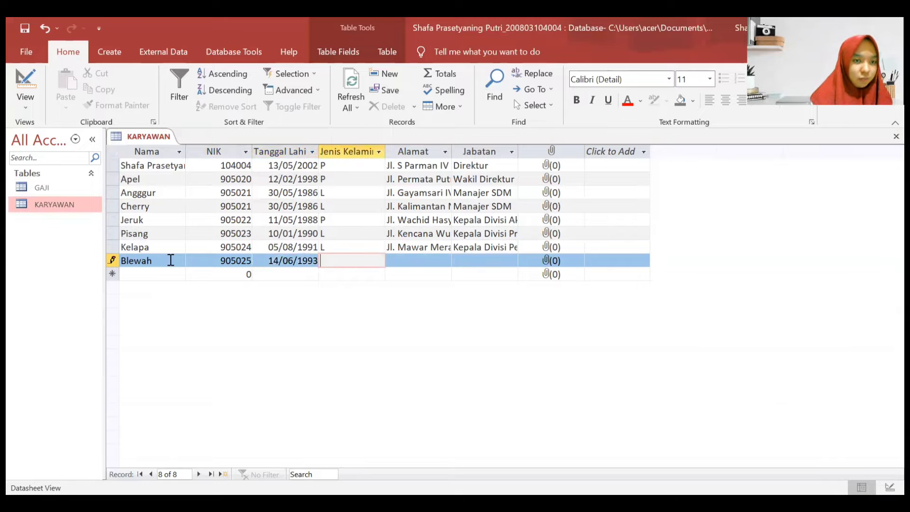
text(p)
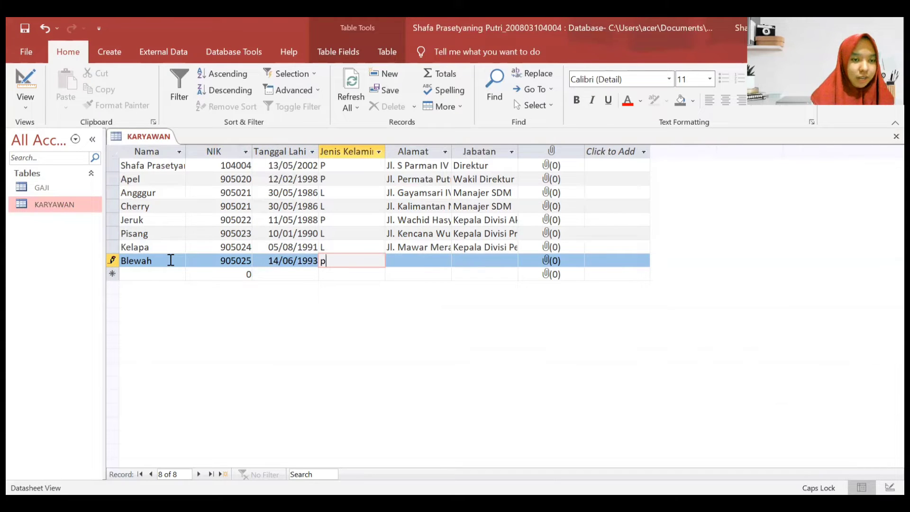
key(Caps_Lock)
key(BackSpace)
text(P)
- Enter Blewah's street address and position 'Kepala Divisi Penjualan'
key(Tab)
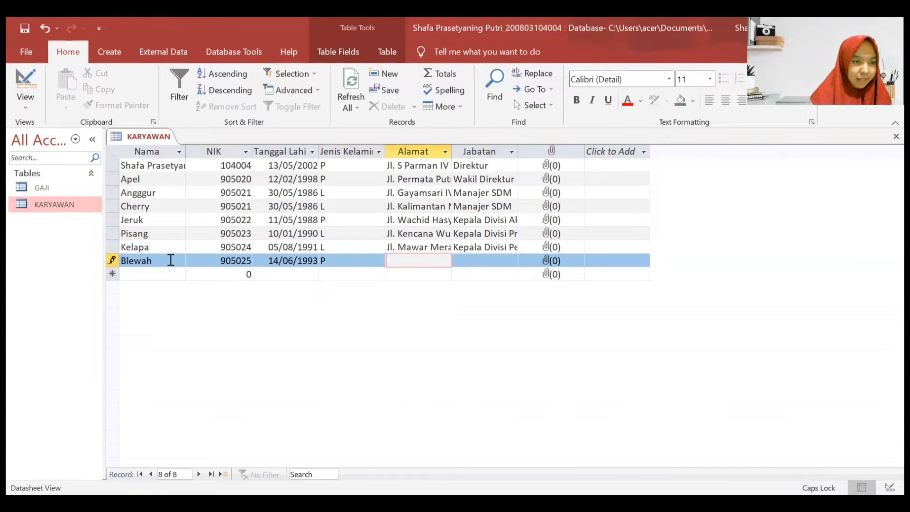
key(Caps_Lock)
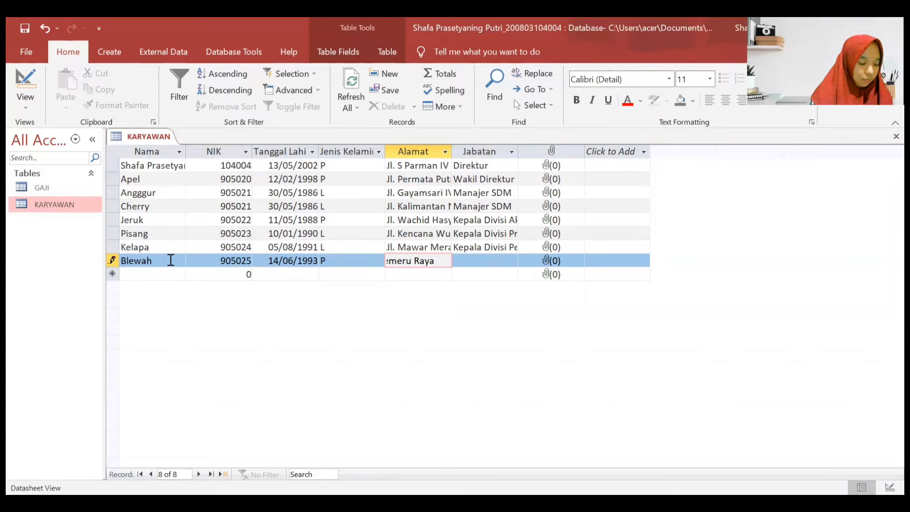
key(Caps_Lock)
key(Caps_Lock)
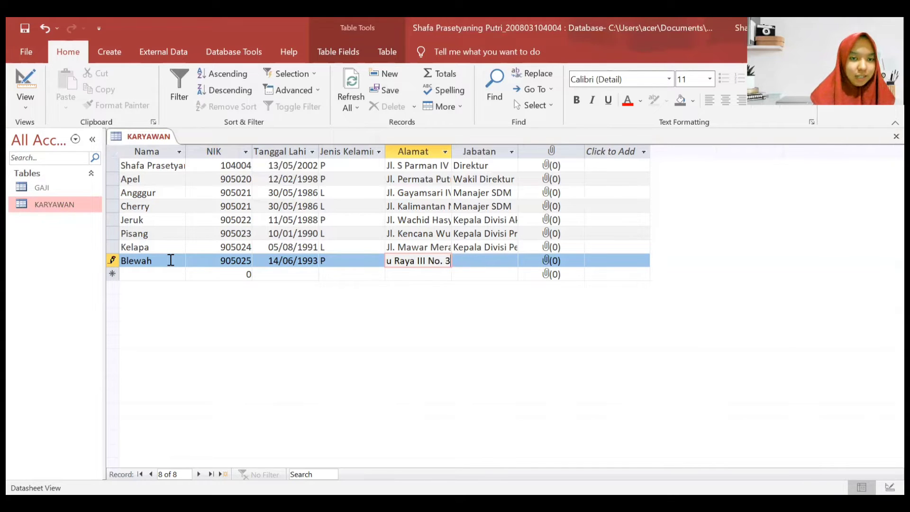
key(Tab)
text(Kepala)
key(Caps_Lock)
text(D)
key(Caps_Lock)
text(ivisi )
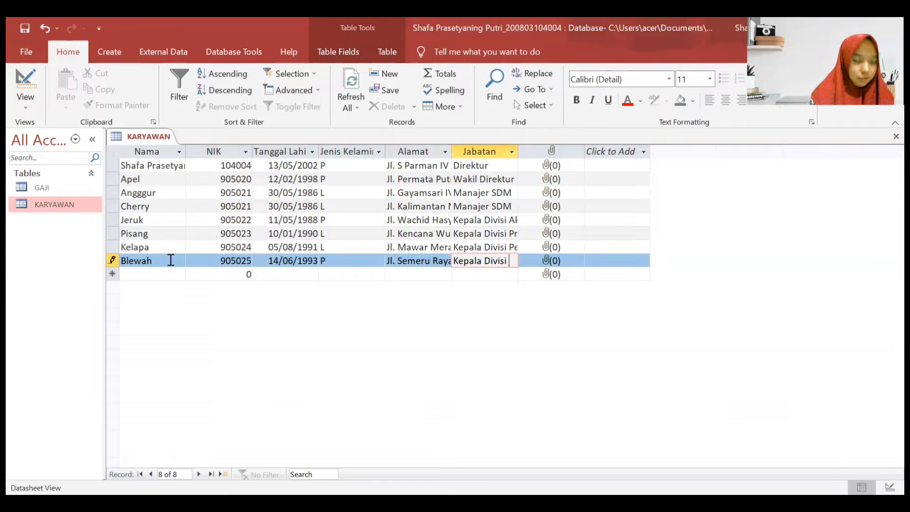
text(Penjualan)
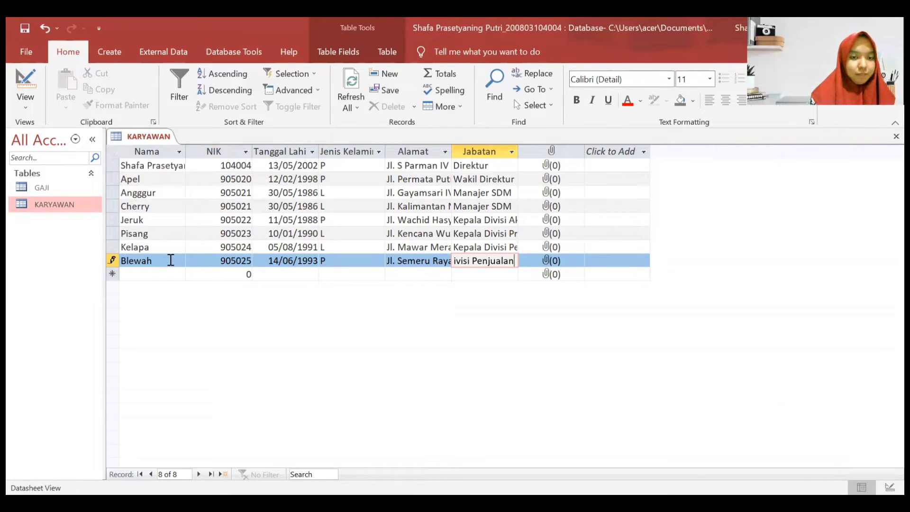
- Add a Durian record with its NIK, birth date 27/09/1991 and gender P
click(129, 273)
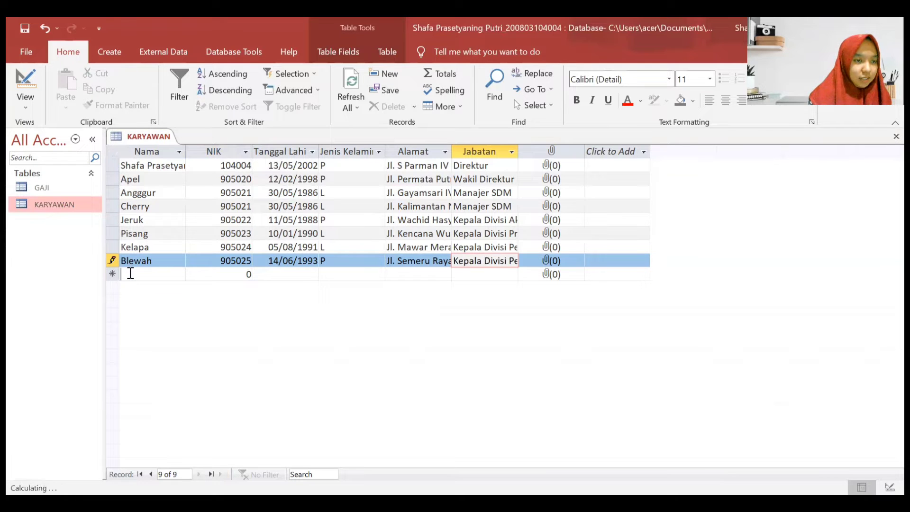
text(Durian)
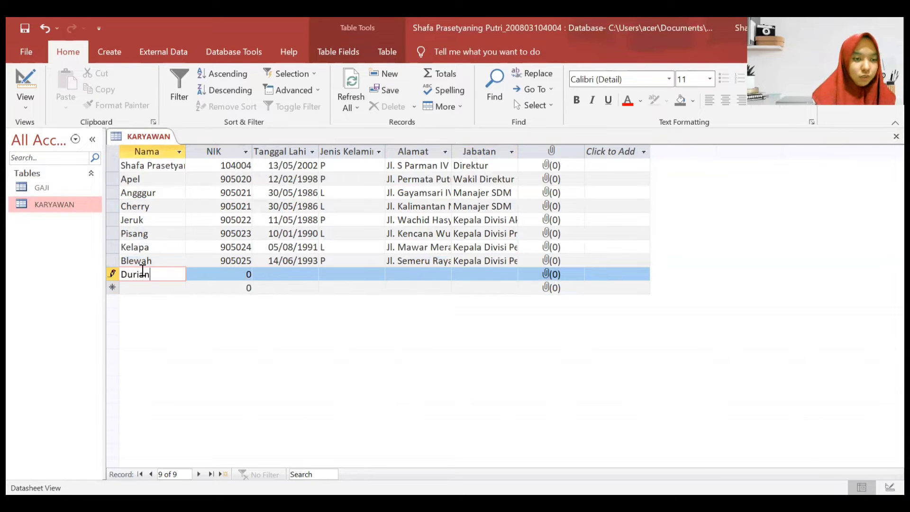
key(Tab)
text(9)
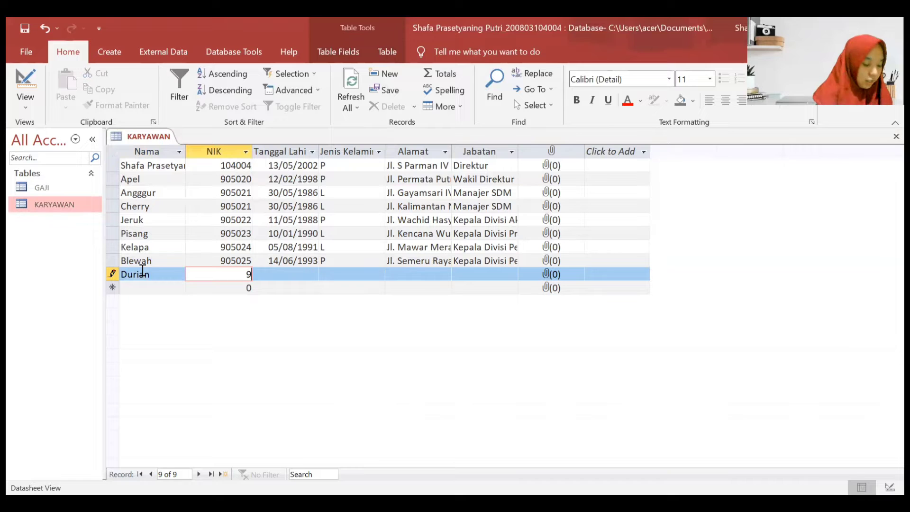
text(05026)
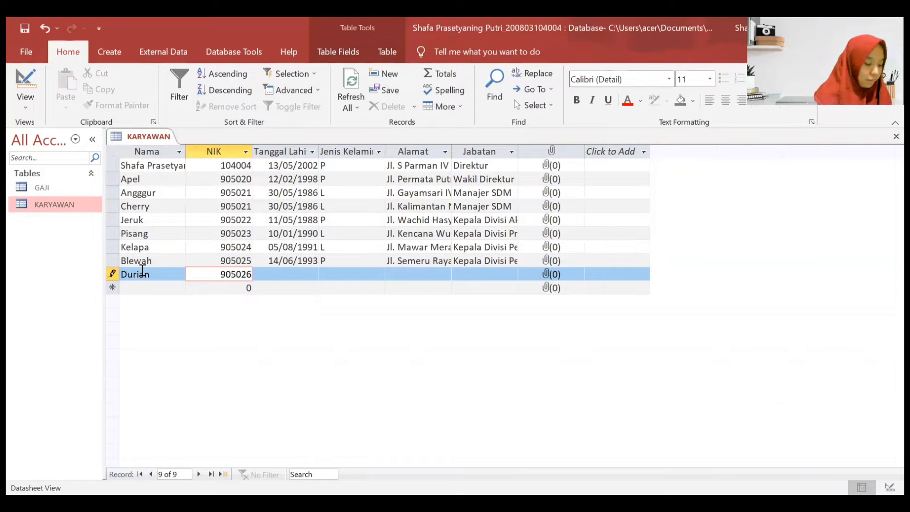
key(Tab)
text(27)
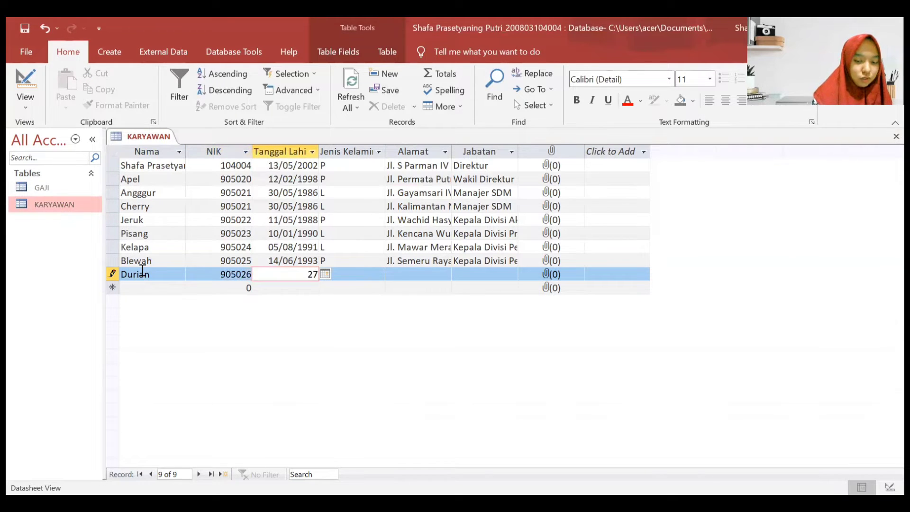
text(/0)
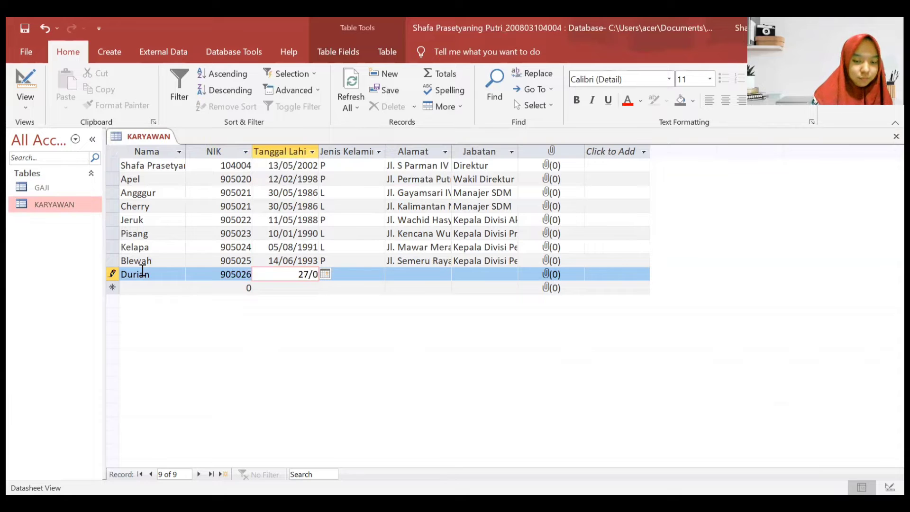
text(9/1991)
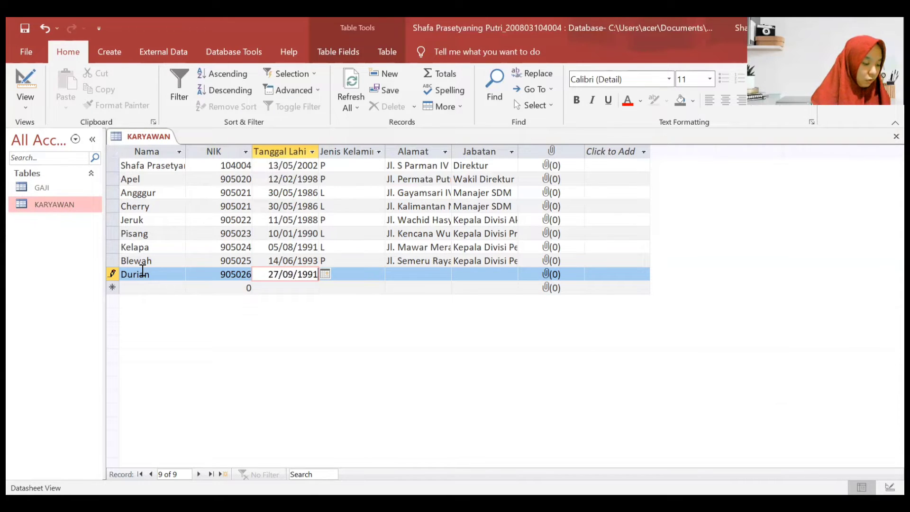
key(Tab)
key(Caps_Lock)
text(P)
- Enter Durian's street address and position 'Kepala Divisi Marketing'
key(Tab)
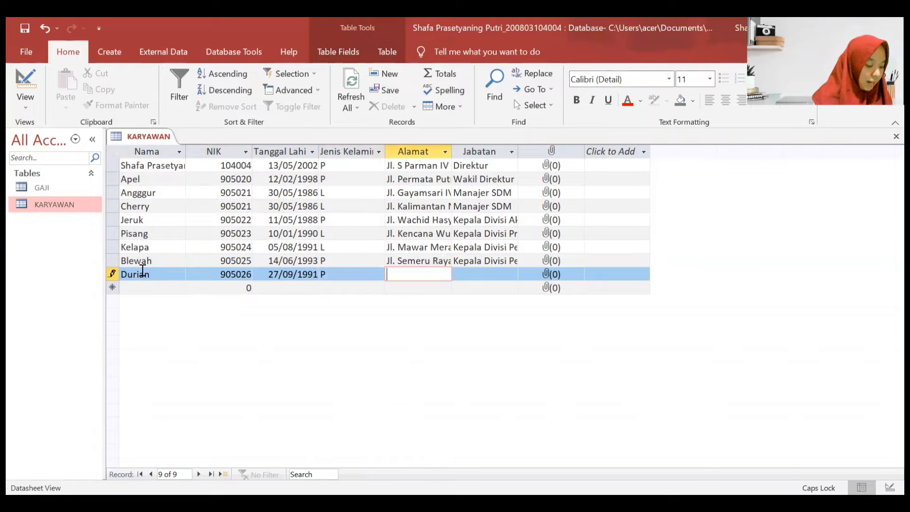
key(Caps_Lock)
key(Caps_Lock)
key(Caps_Lock)
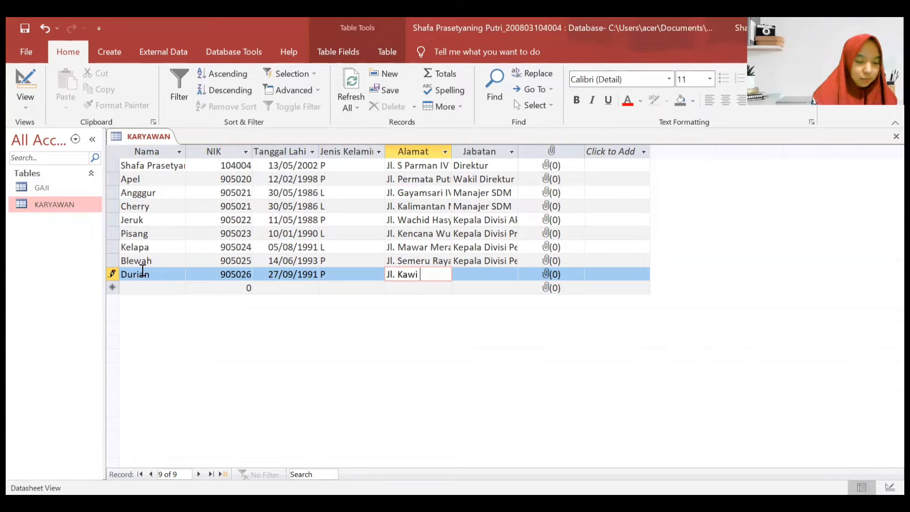
key(Caps_Lock)
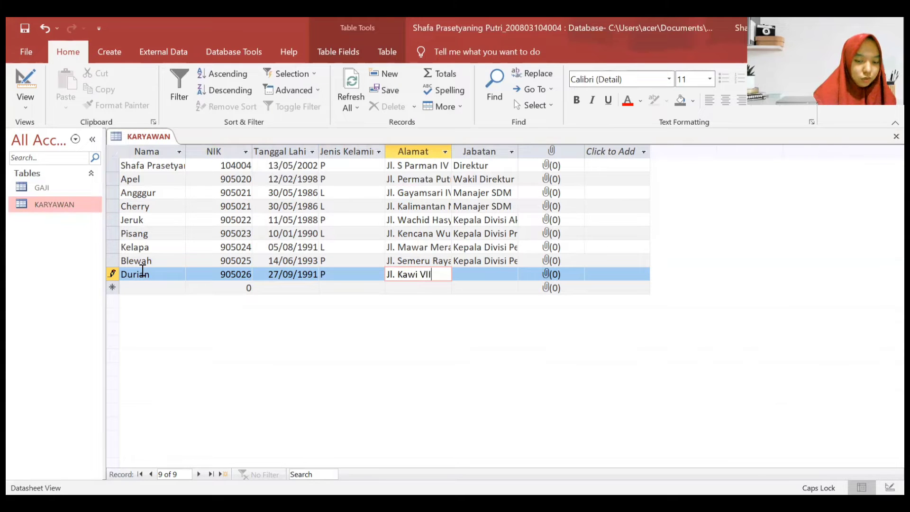
key(Caps_Lock)
key(Tab)
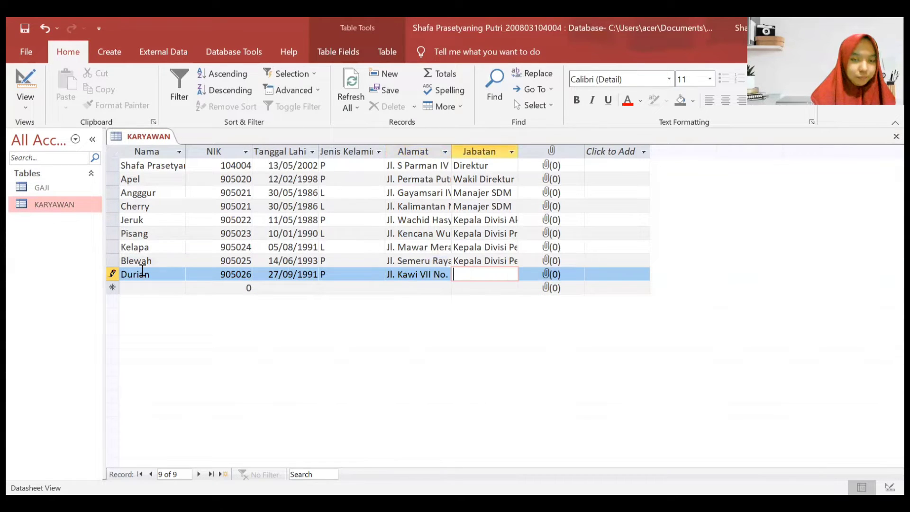
text(Kepala)
key(Caps_Lock)
text(D)
key(Caps_Lock)
text(ivisi)
key(Caps_Lock)
text(M)
key(Caps_Lock)
text(arketinf)
key(BackSpace)
text(g)
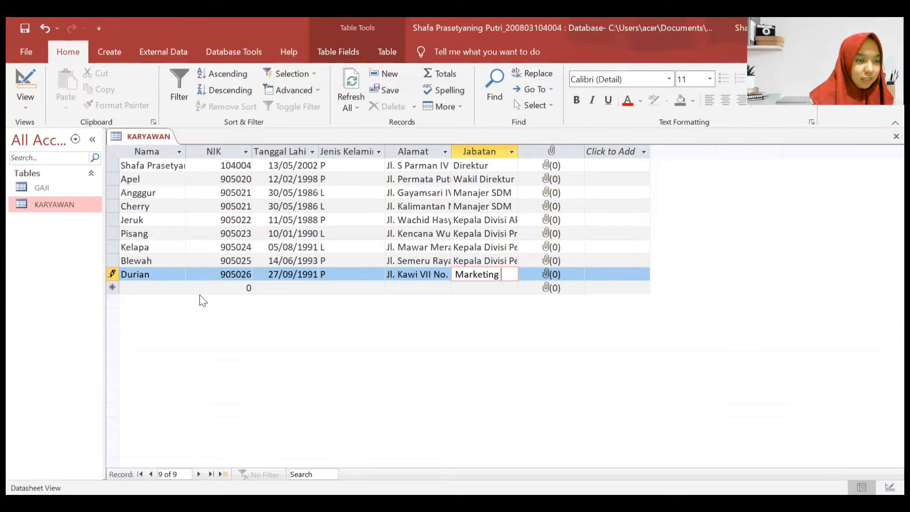
- Add a Jambu record with its NIK, birth date 22/10/1998 and gender L
click(149, 287)
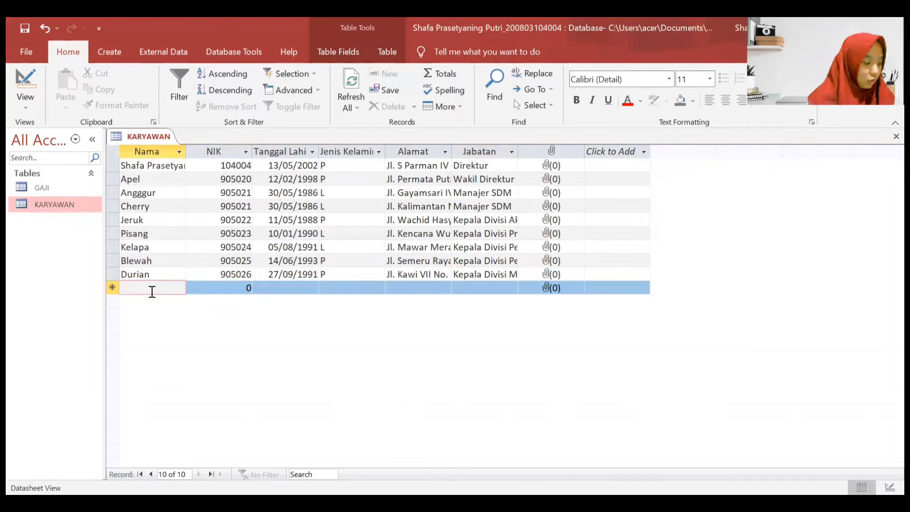
text(Jambu)
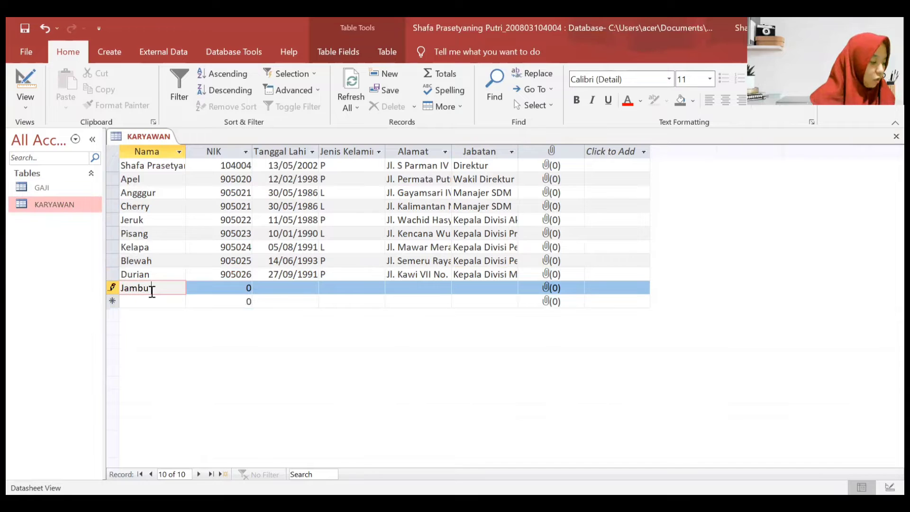
key(Tab)
text(905)
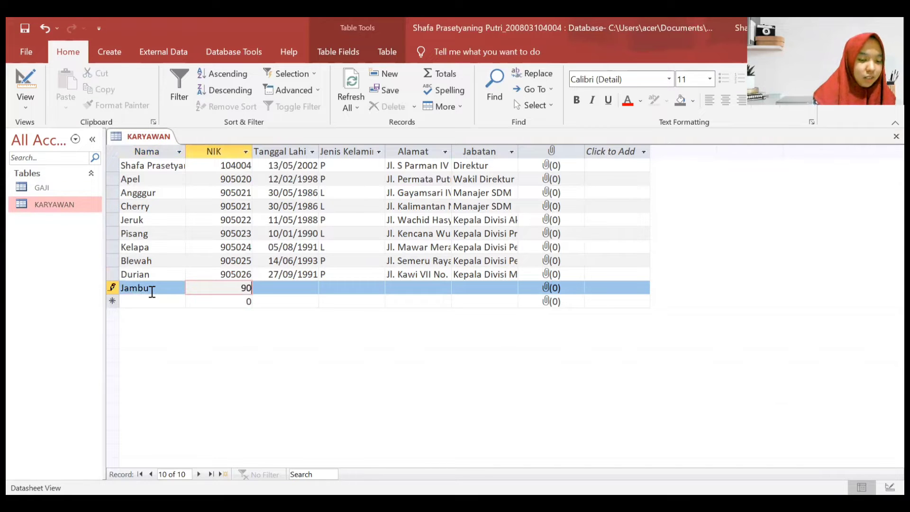
text(027)
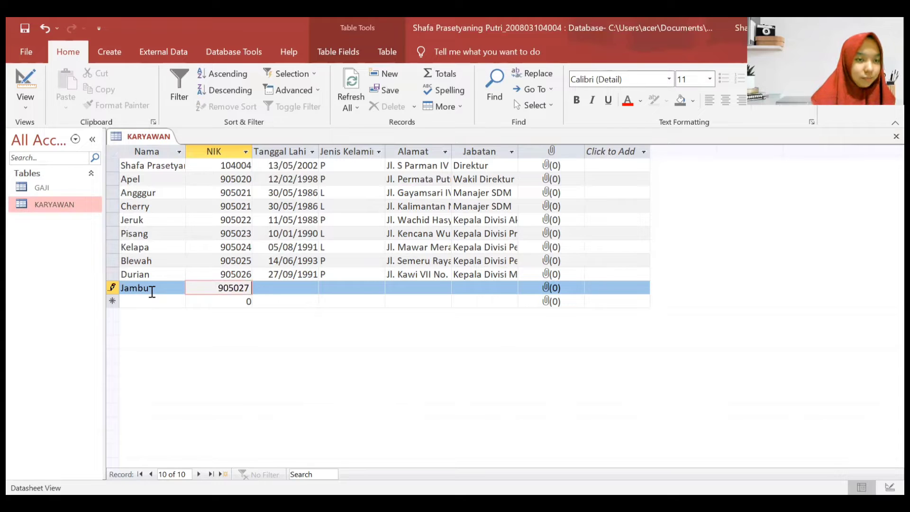
key(Tab)
text(22/)
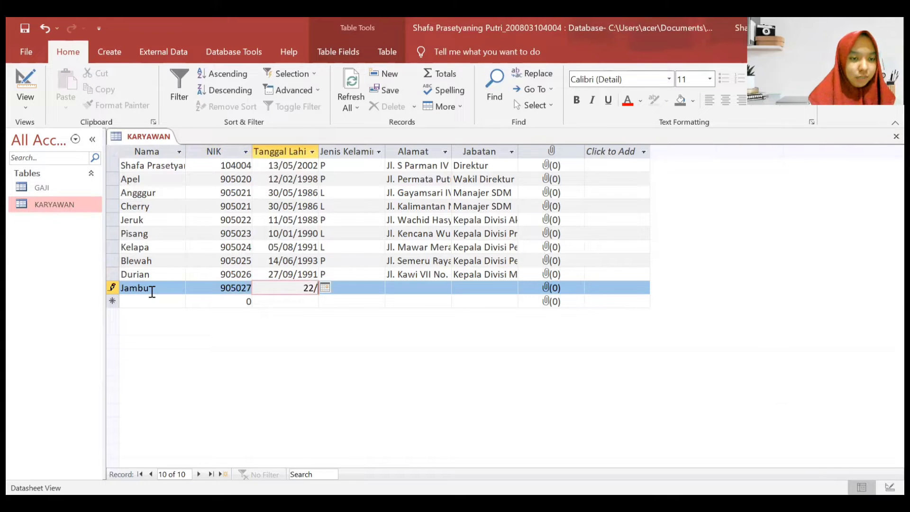
text(1)
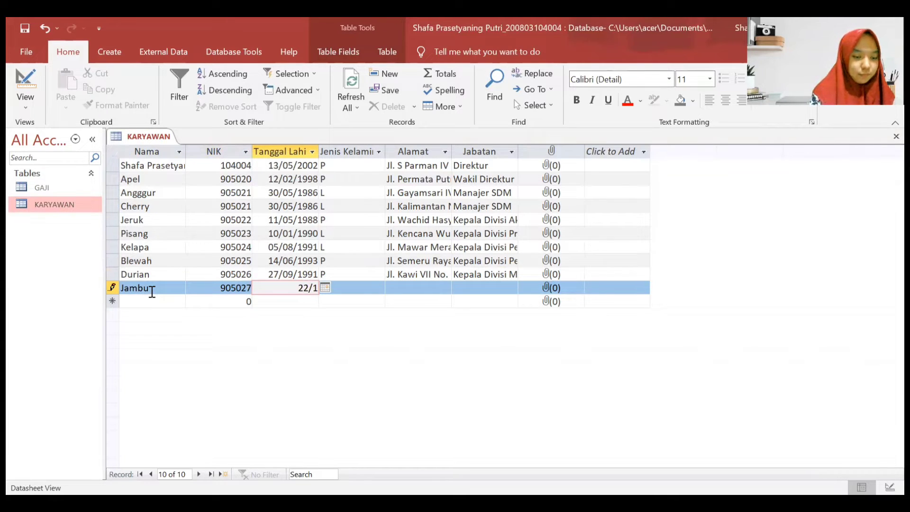
text(0/1998)
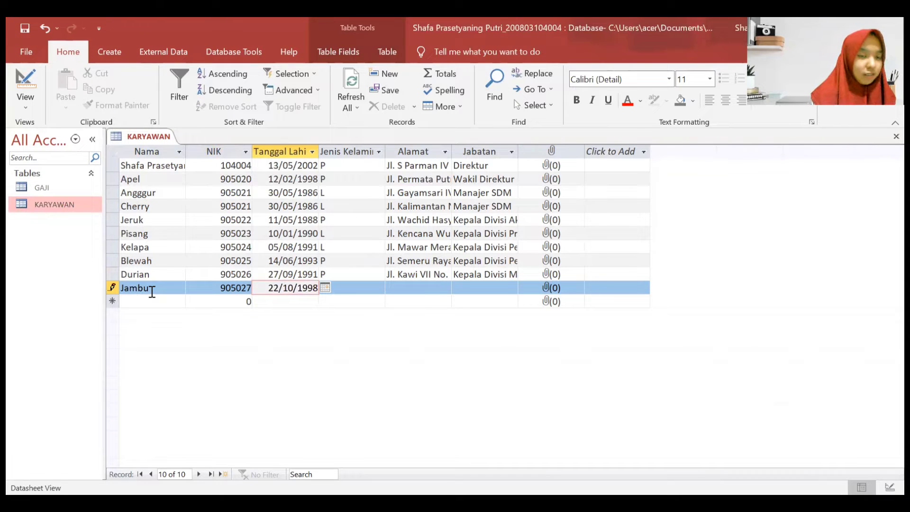
key(Tab)
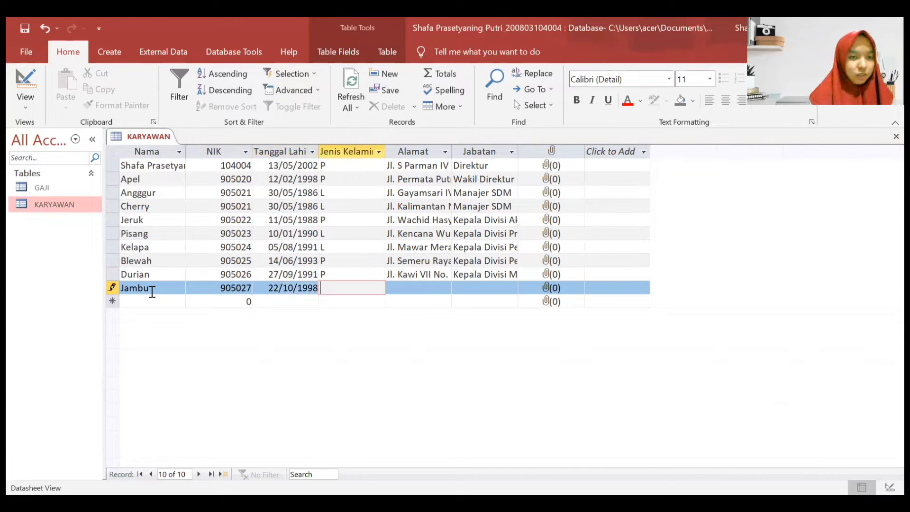
key(Caps_Lock)
text(L)
- Enter Jambu's street address and begin the Sekretaris position
key(Tab)
key(Caps_Lock)
key(Caps_Lock)
key(Caps_Lock)
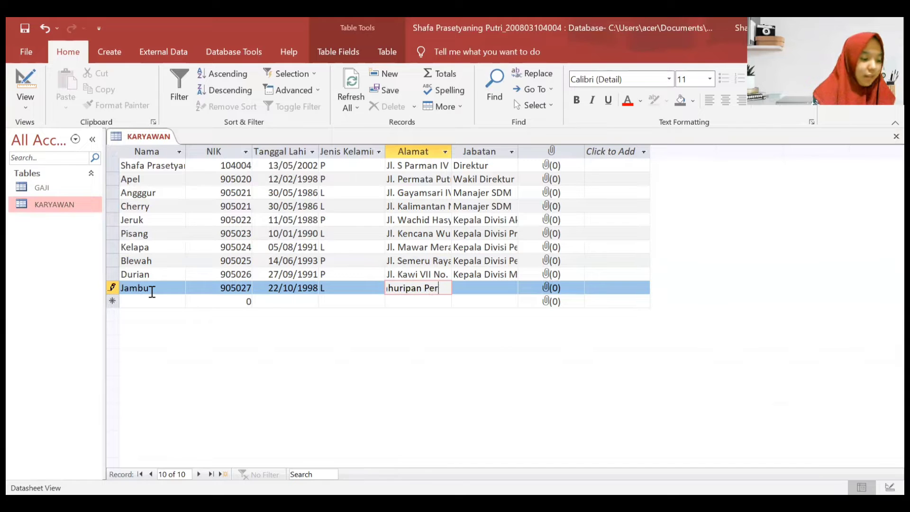
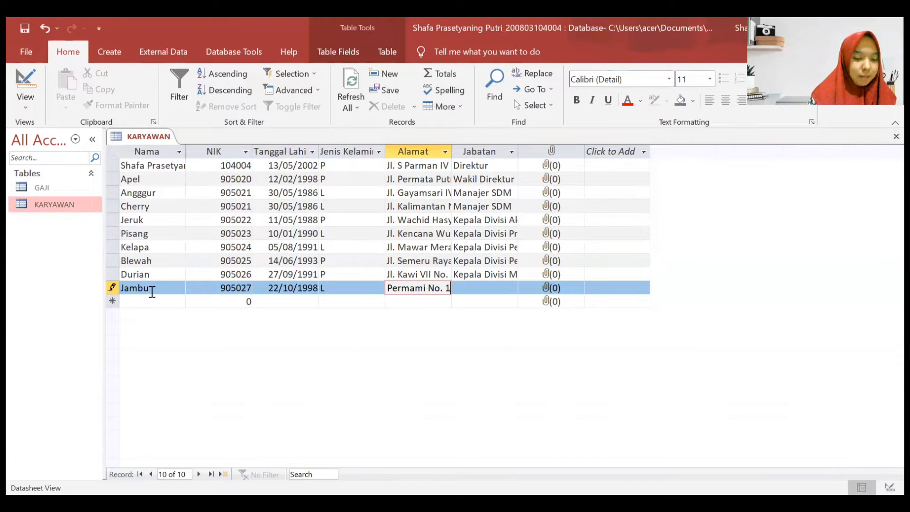
key(Tab)
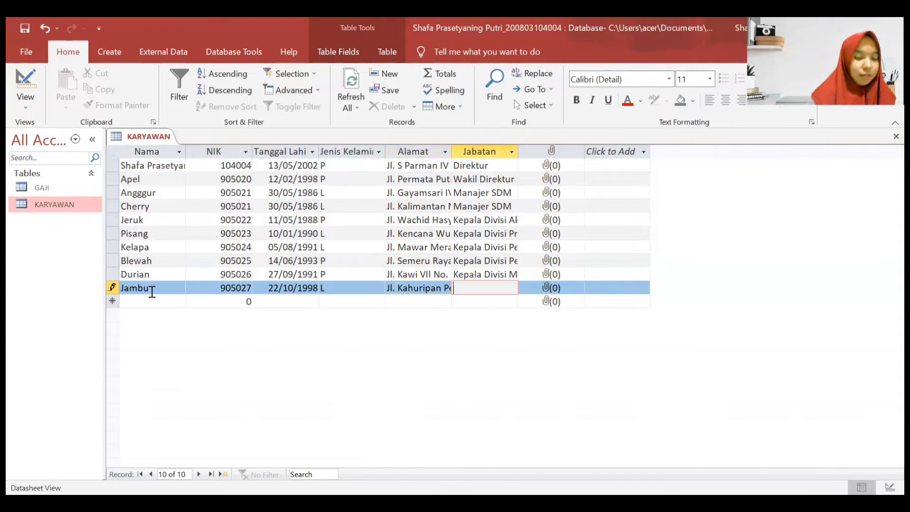
text(Sekretaris)
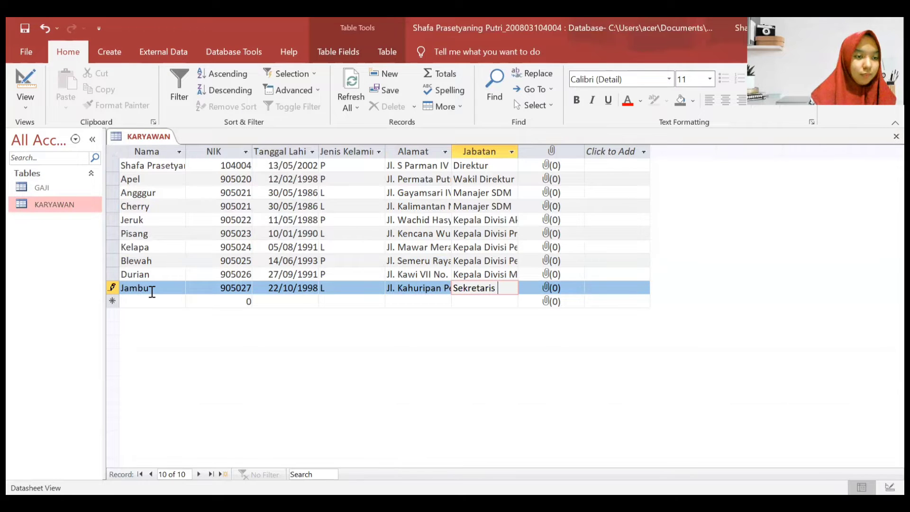
- Finish the Kelengkeng name, then enter its NIK and birth date 20/12/1986
click(175, 297)
key(Caps_Lock)
text(elen)
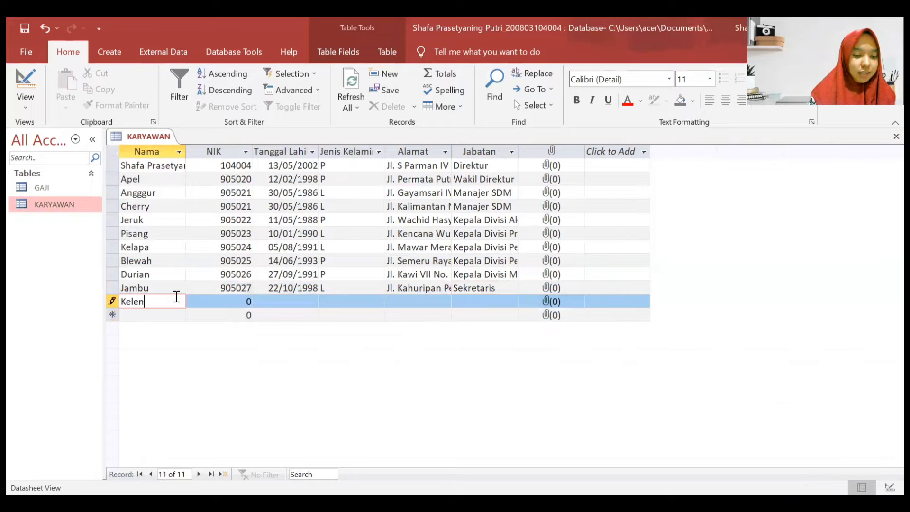
text(gkeng)
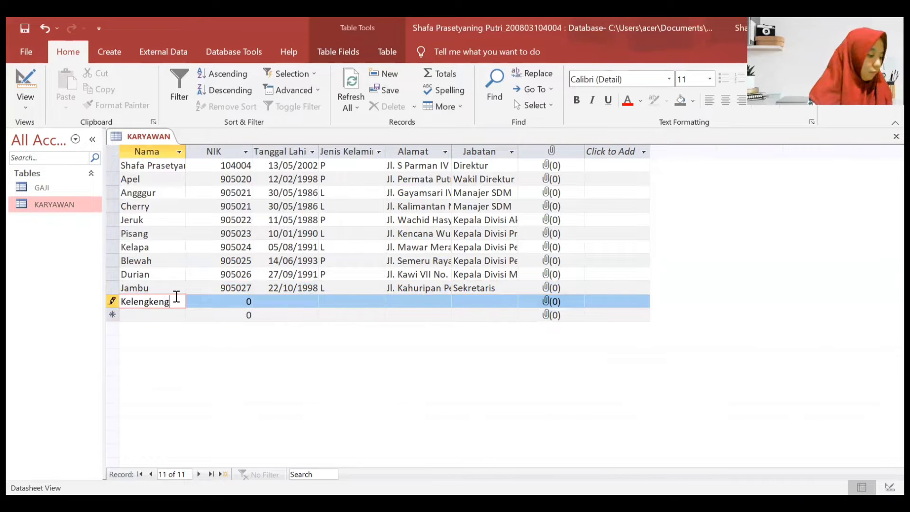
key(Tab)
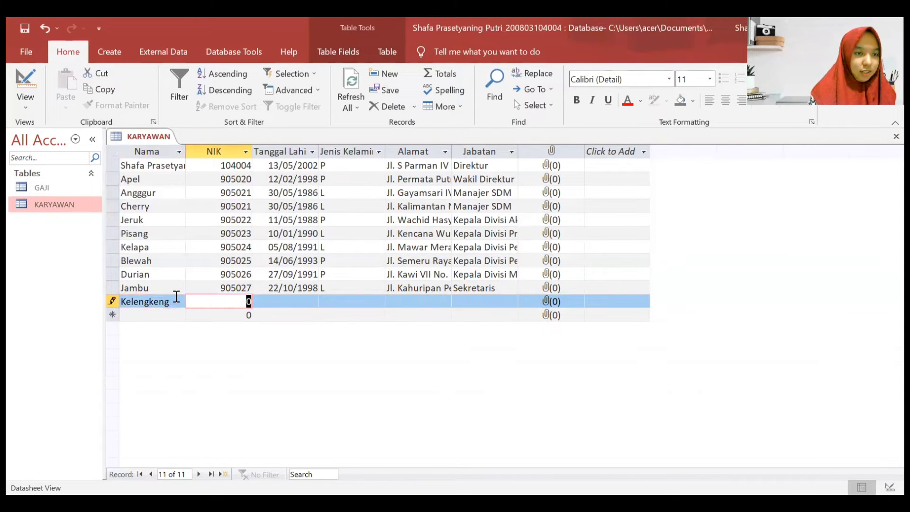
text(905028)
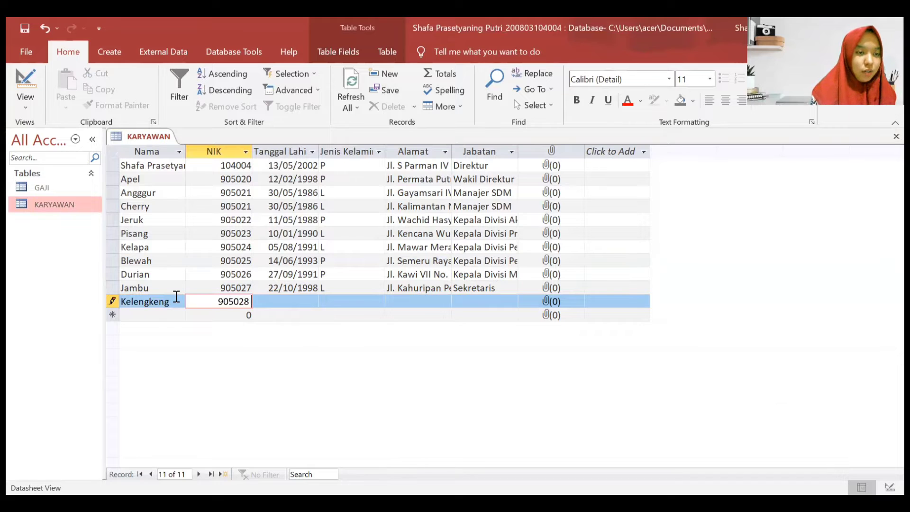
key(Tab)
text(20/1)
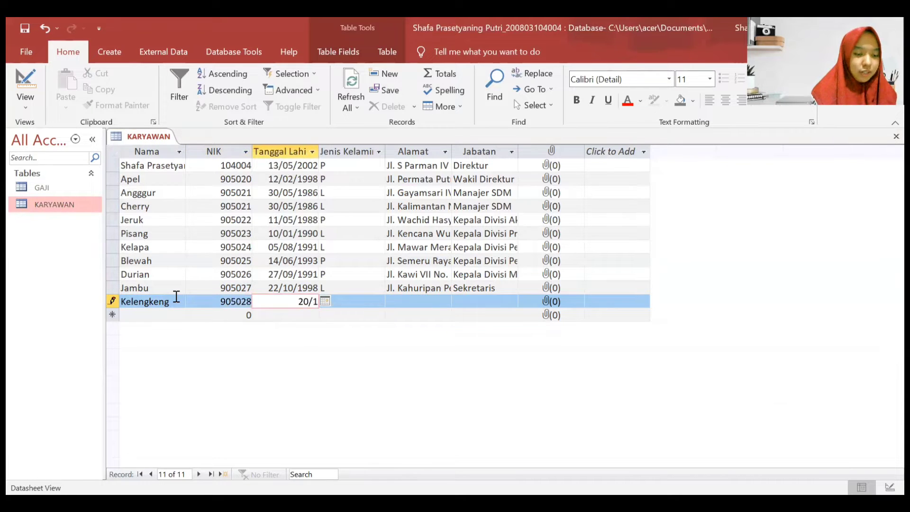
text(2/1986)
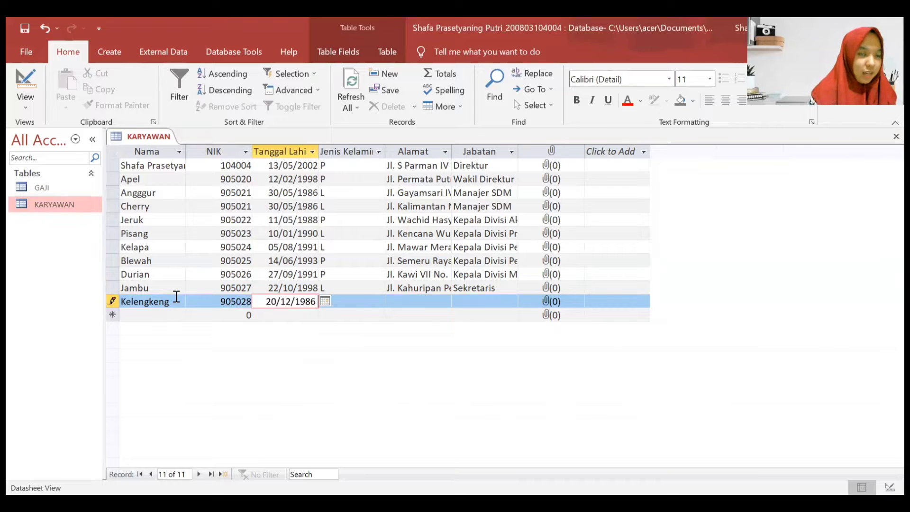
- Give Kelengkeng gender P, its street address and position Karyawan
key(Tab)
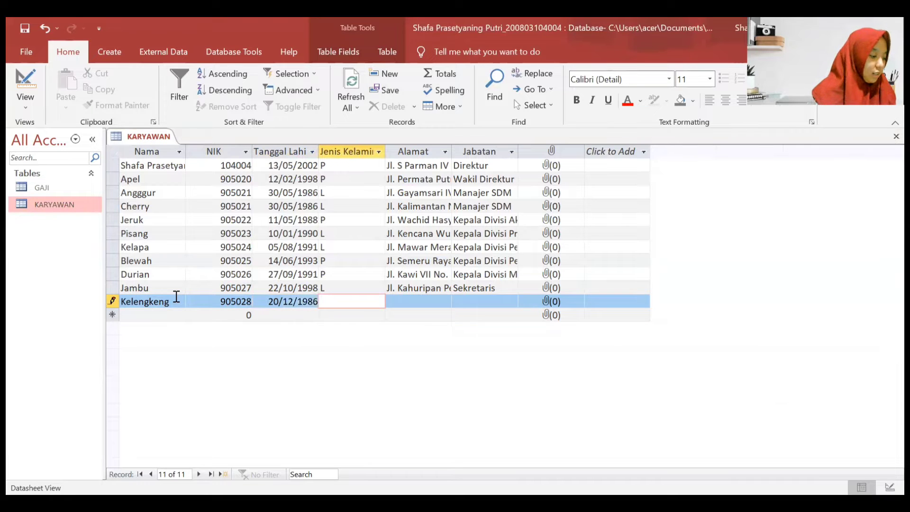
key(Caps_Lock)
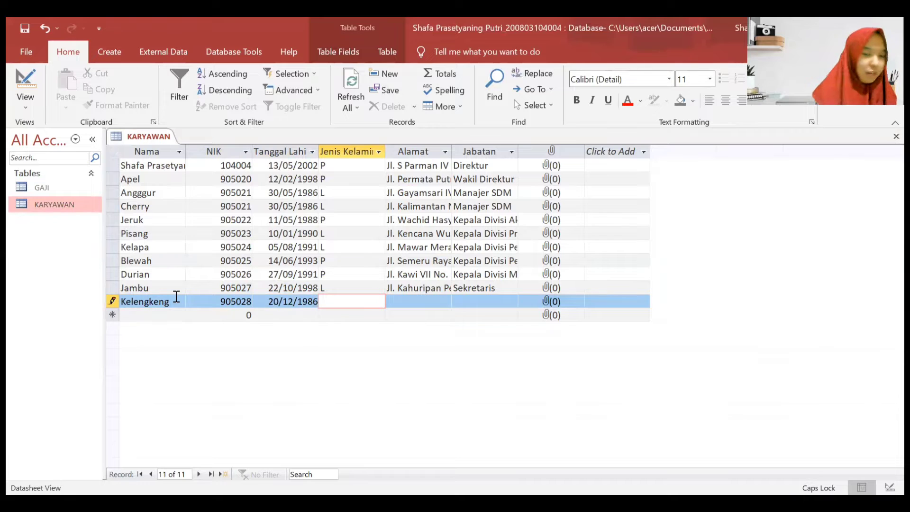
text(P)
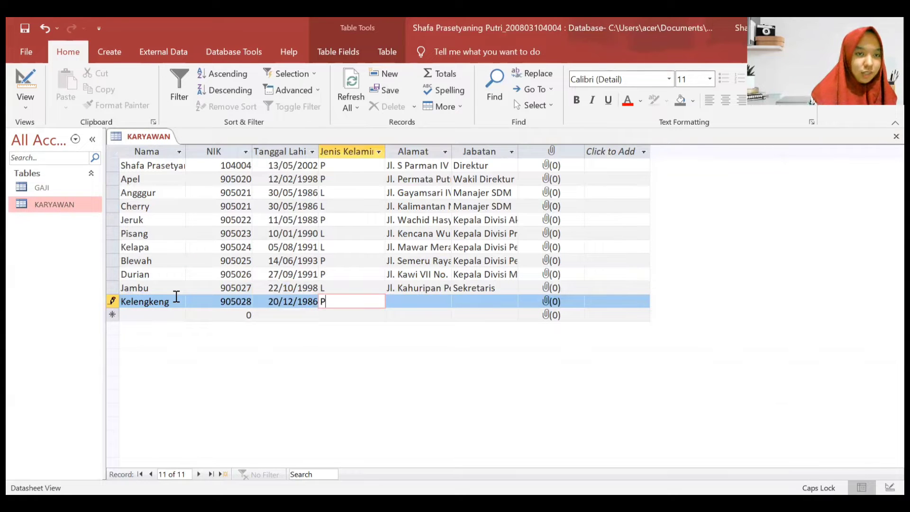
key(Tab)
key(Caps_Lock)
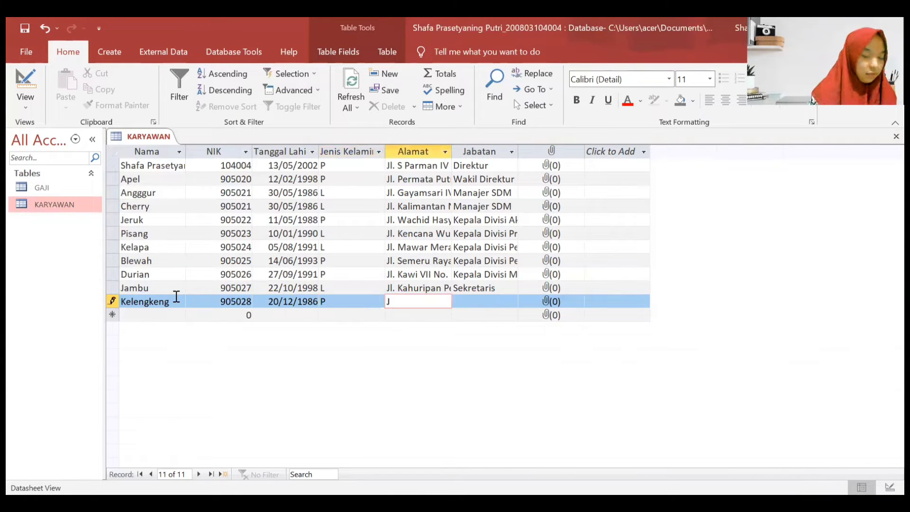
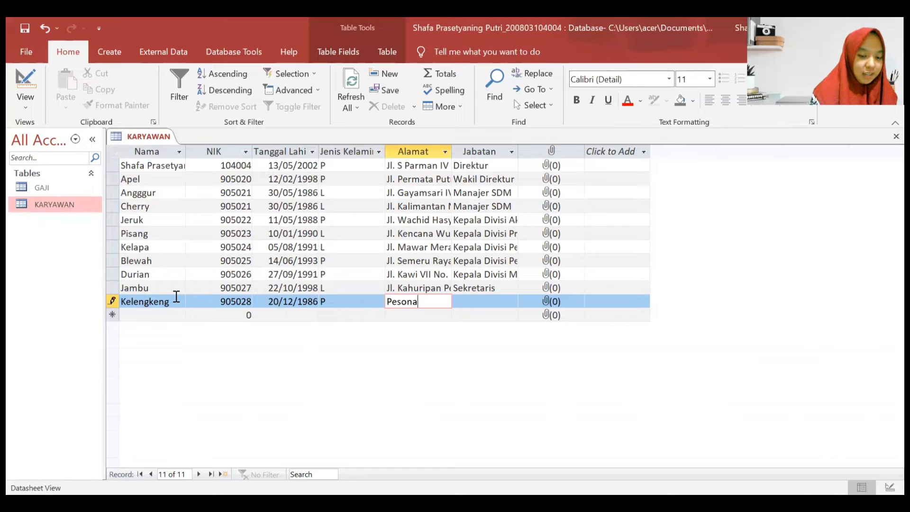
key(Caps_Lock)
key(Caps_Lock)
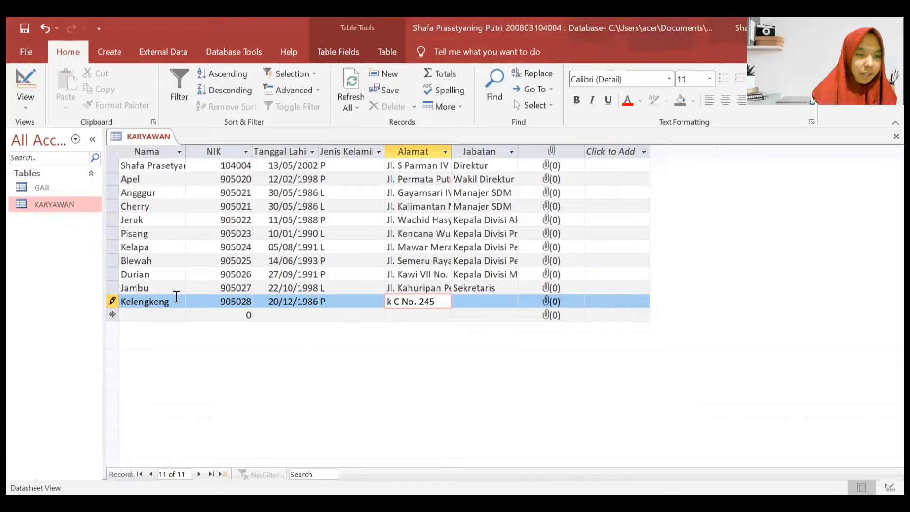
key(Tab)
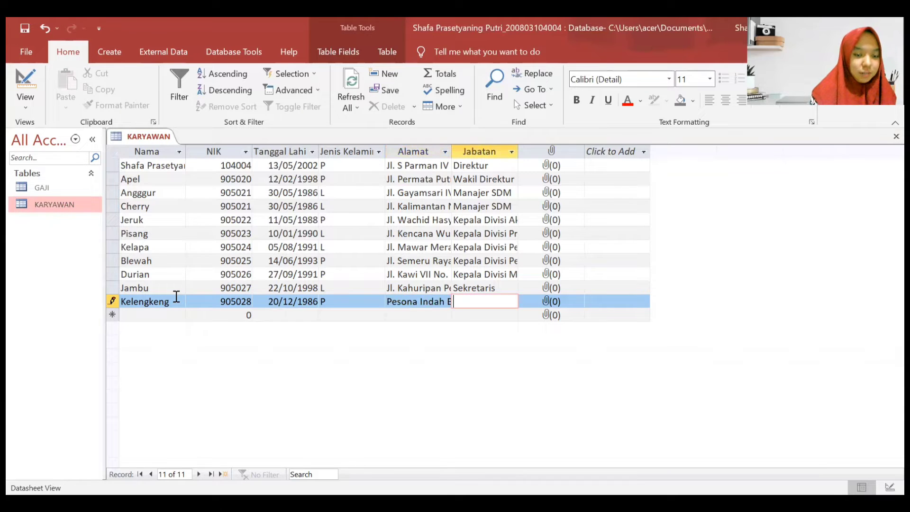
text(Karyawan)
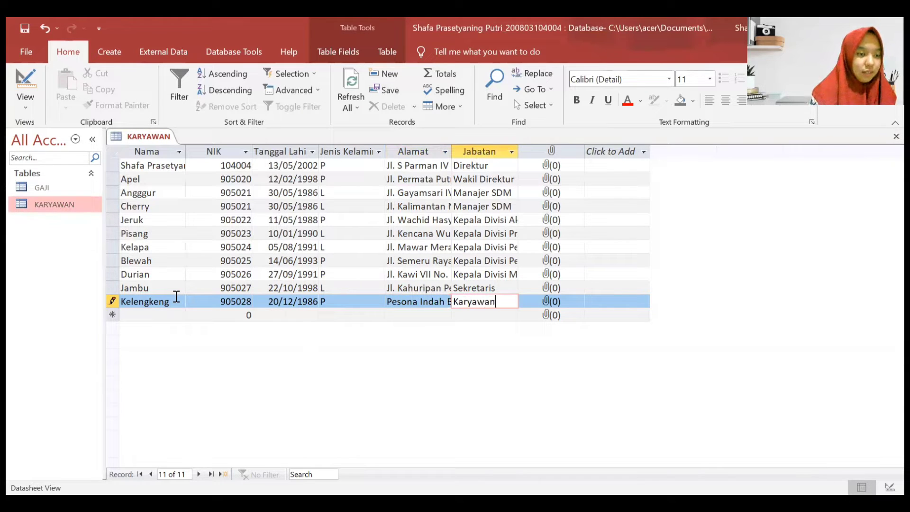
- Start a Mangga record with its NIK, birth date 19/06/1995 and gender L
click(164, 315)
text(Mangga)
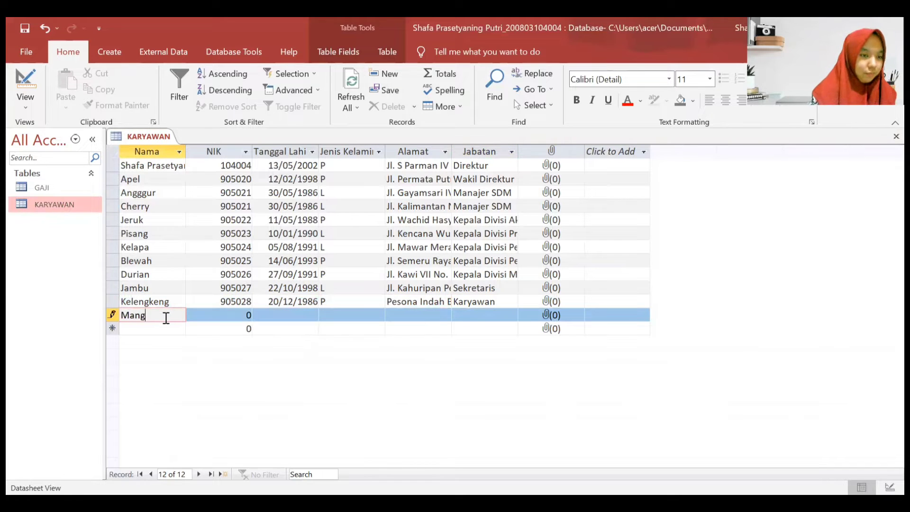
key(Tab)
text(905029)
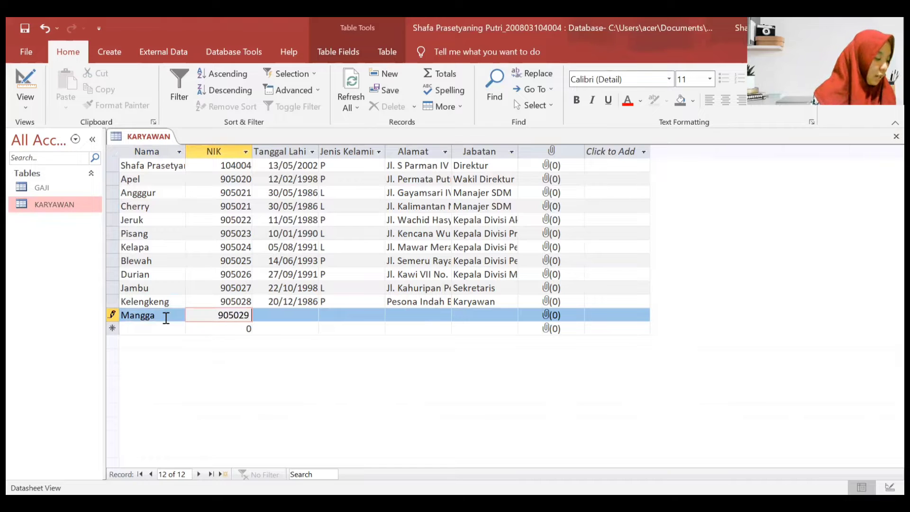
key(Tab)
text(19/0)
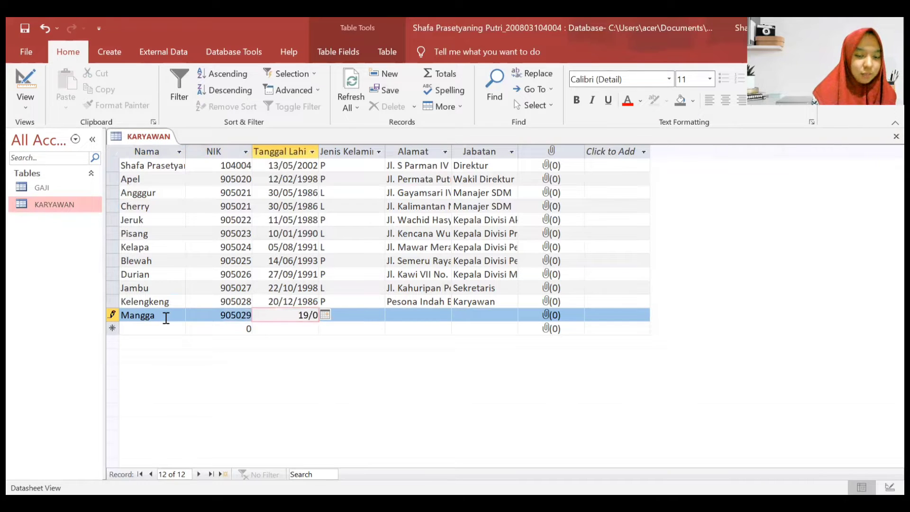
text(6/1995)
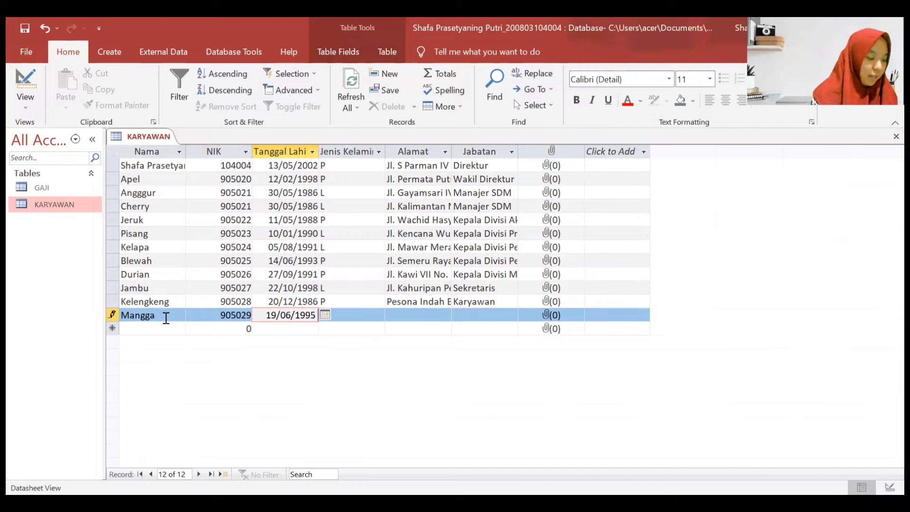
key(Tab)
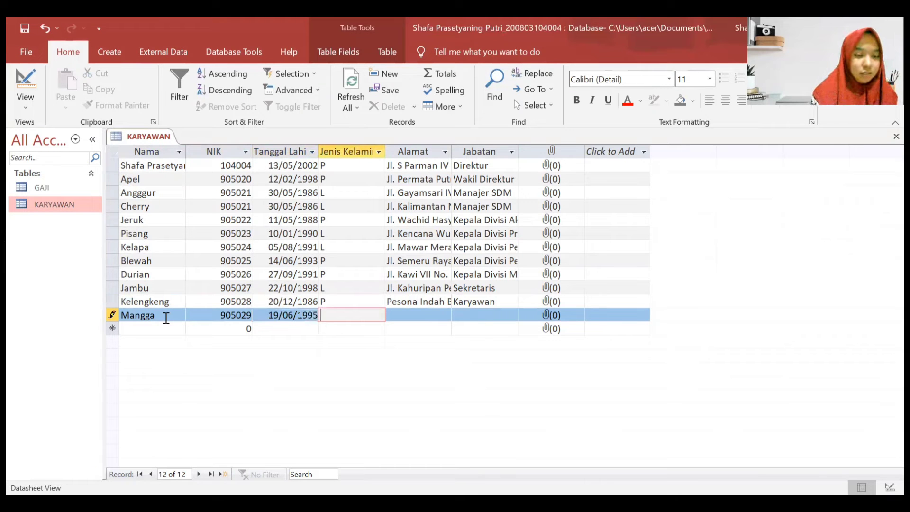
text(L)
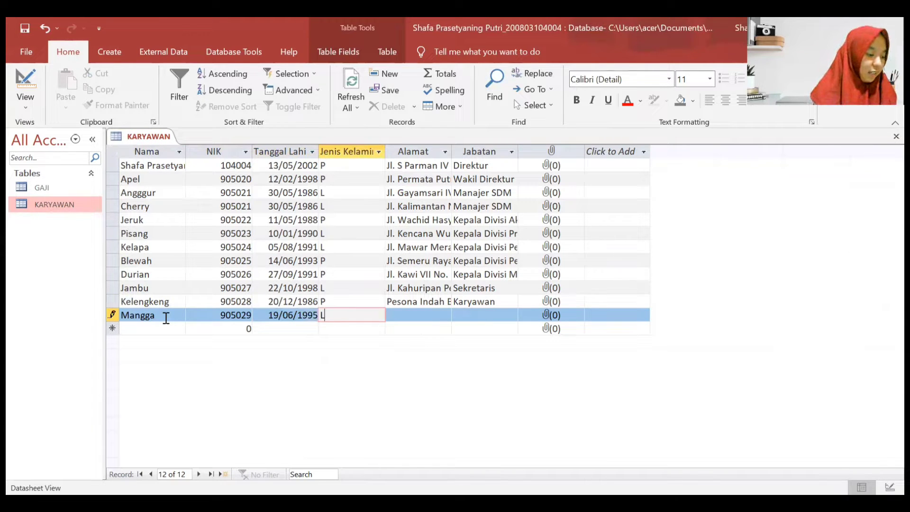
- Enter Mangga's street address, correcting the mistyped opening characters
key(Tab)
text(j)
key(Caps_Lock)
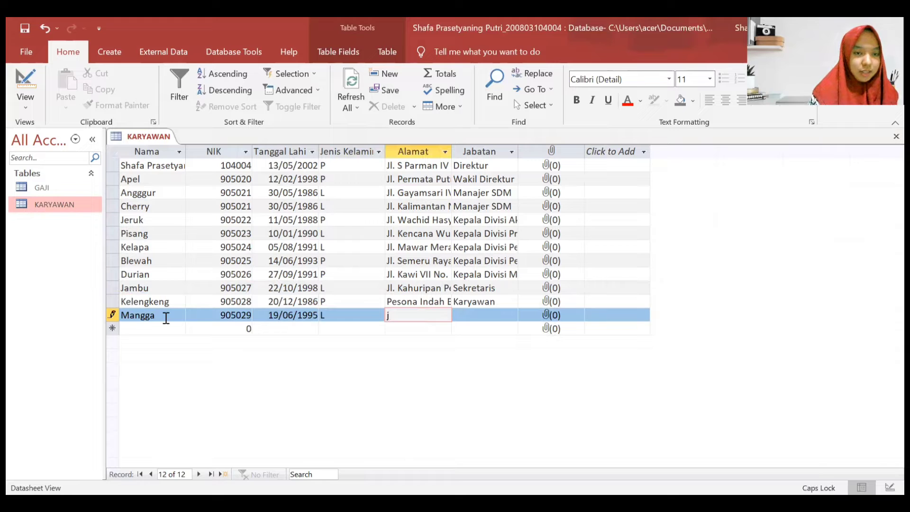
key(BackSpace)
key(Caps_Lock)
text(jl)
key(BackSpace)
key(BackSpace)
text(j)
key(Caps_Lock)
text(;P)
key(BackSpace)
key(BackSpace)
key(BackSpace)
key(Caps_Lock)
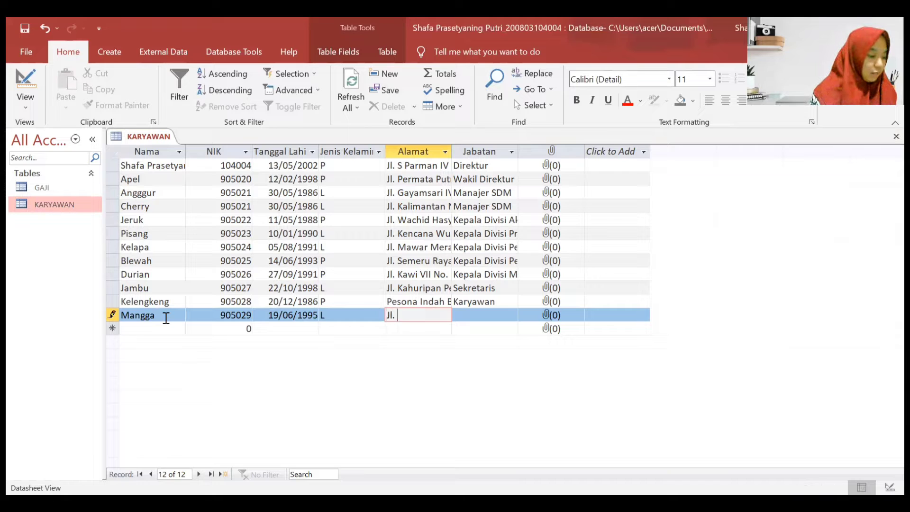
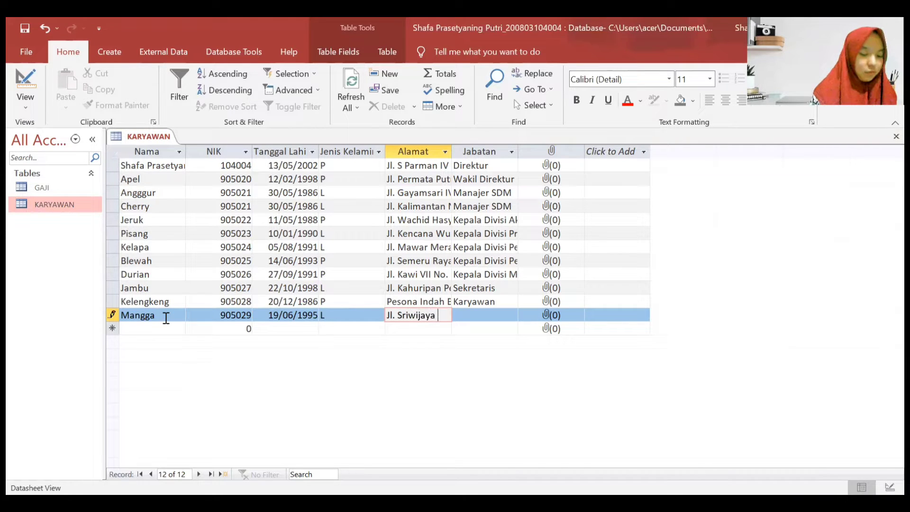
key(Caps_Lock)
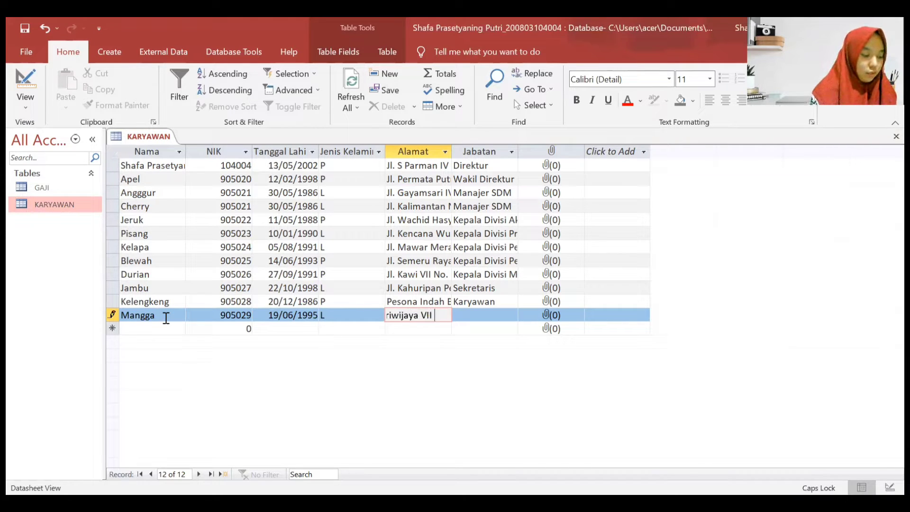
key(Caps_Lock)
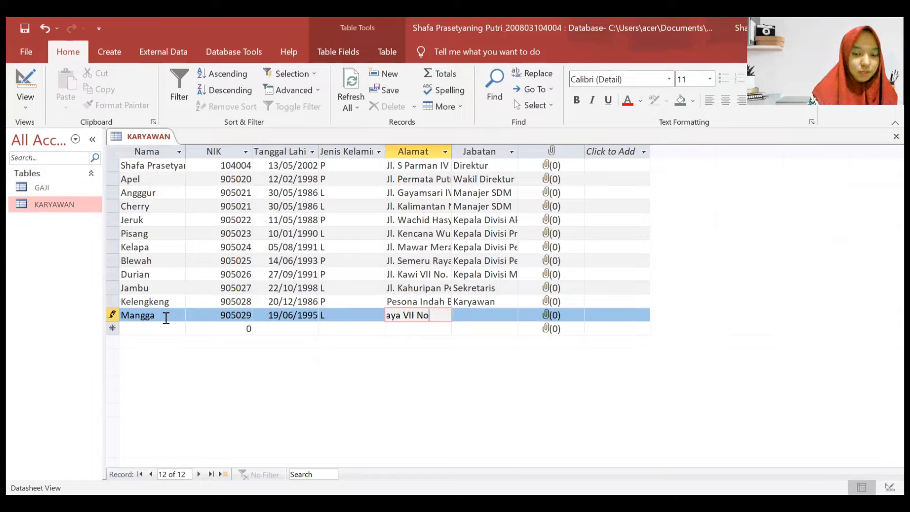
key(Caps_Lock)
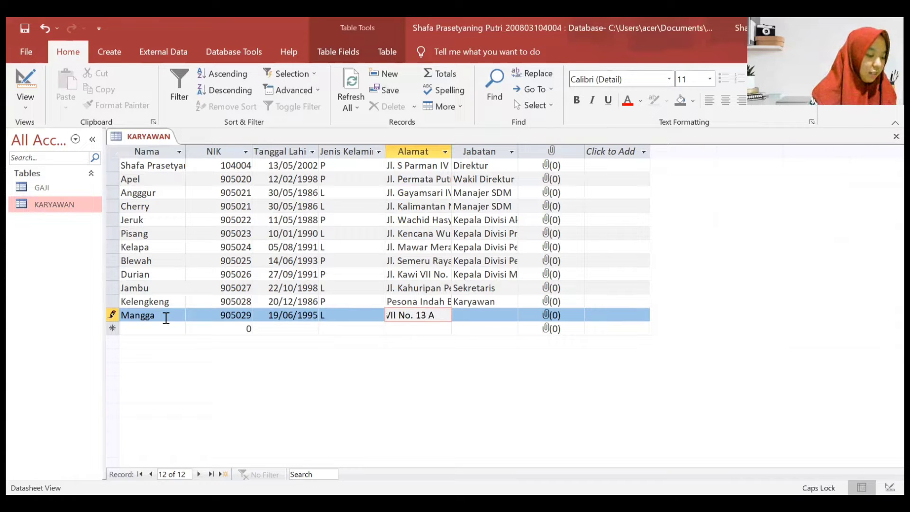
- Set Mangga's position to Karyawan and save the record
key(Tab)
text(kARYAWAN)
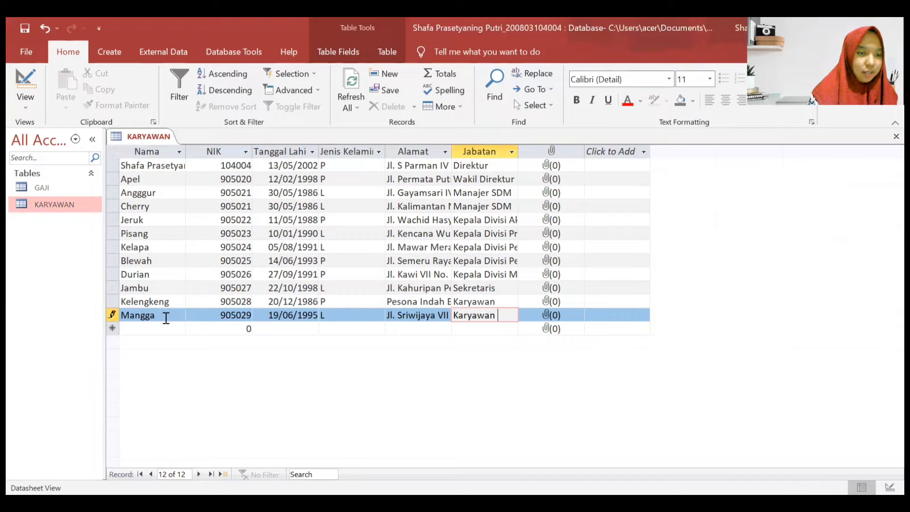
click(174, 331)
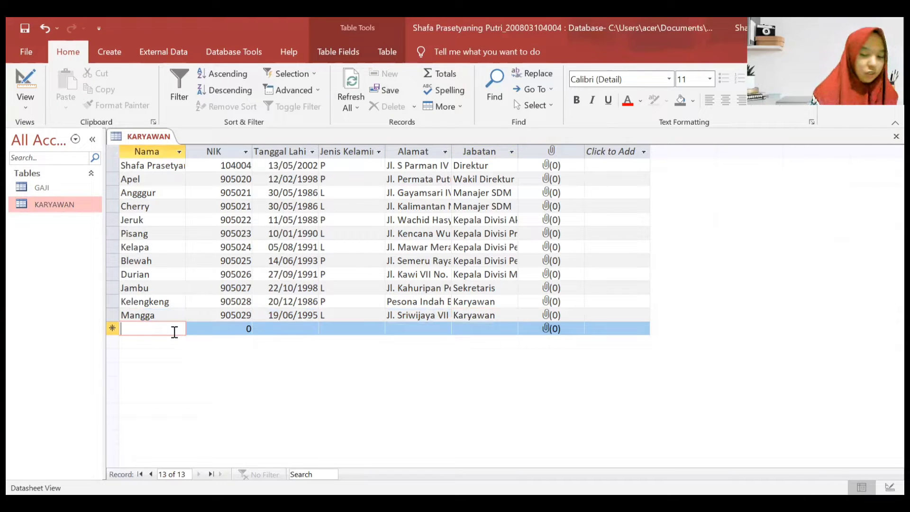
- Enter a Melon record with its NIK, birth date 14/08/1996 and gender L
text(Melon)
key(Tab)
text(9050)
text(30 1)
text(4)
key(BackSpace)
key(BackSpace)
key(BackSpace)
key(Tab)
text(14/08/1996)
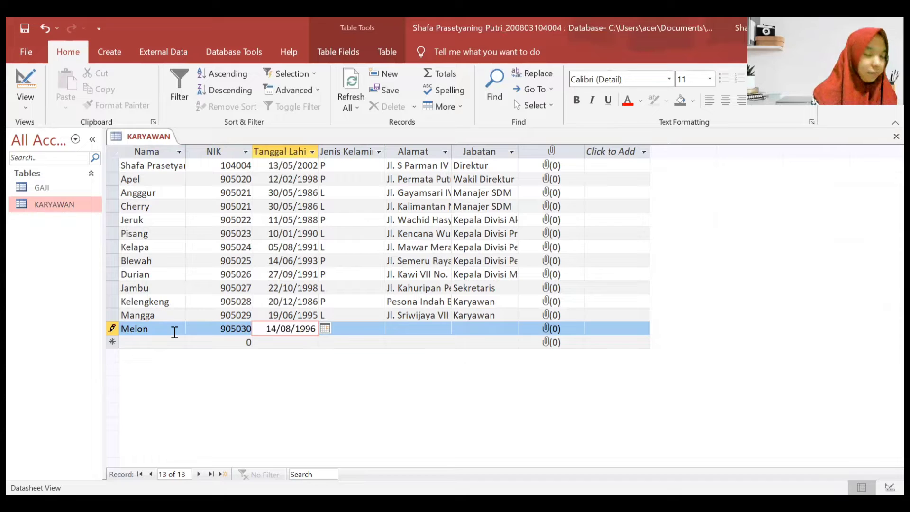
key(Tab)
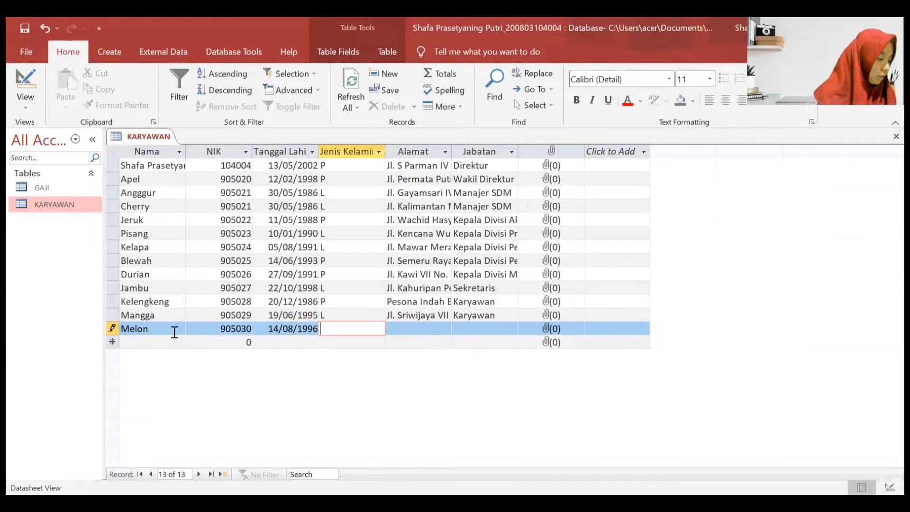
key(Caps_Lock)
text(L)
- Type Melon's street address, fixing the mistyped letters
key(Tab)
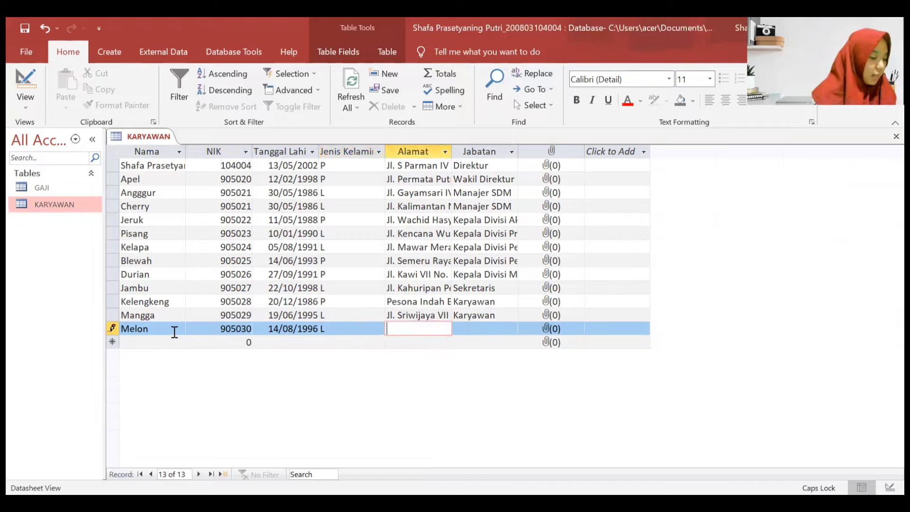
key(Caps_Lock)
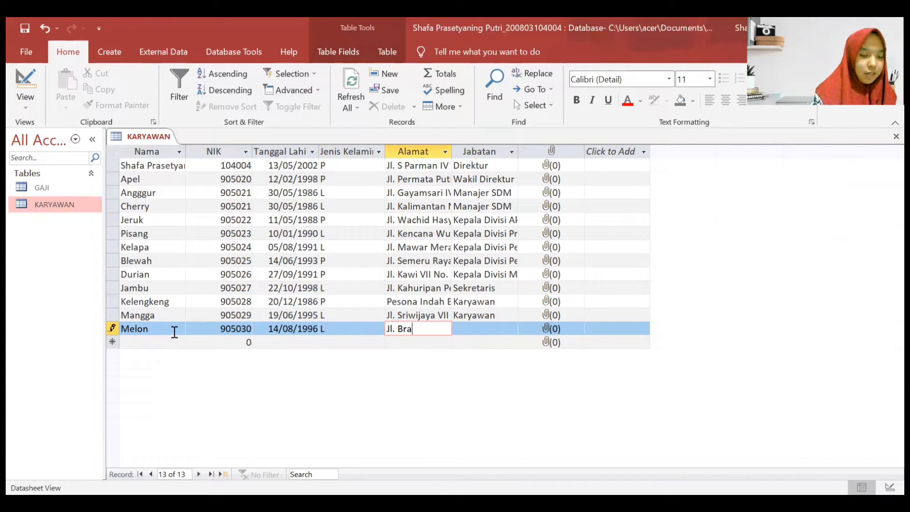
key(Caps_Lock)
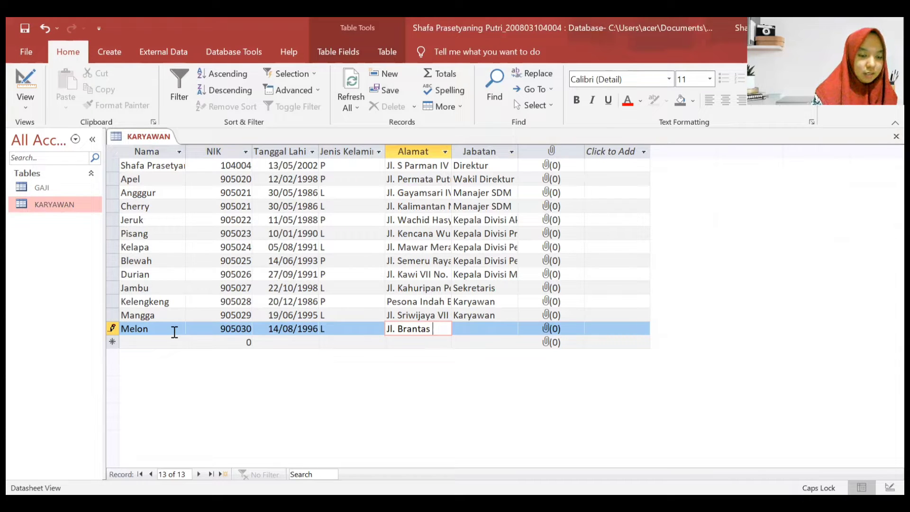
key(Caps_Lock)
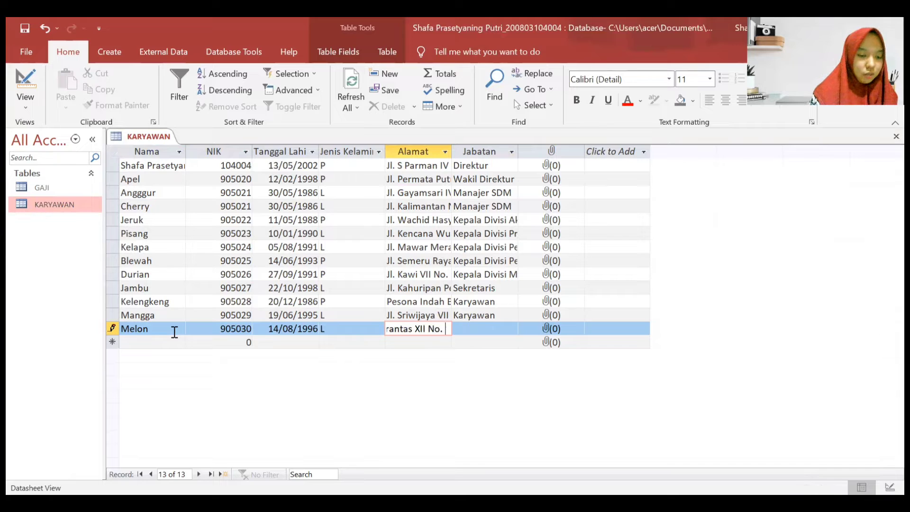
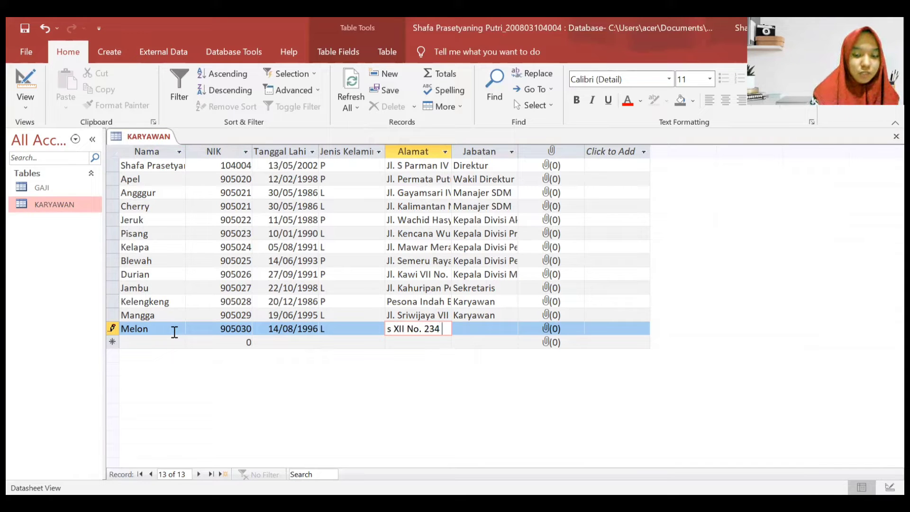
- Set Melon's position to Karyawan, save it and begin a new row
key(Tab)
key(Caps_Lock)
text(K)
key(Caps_Lock)
text(aryawa)
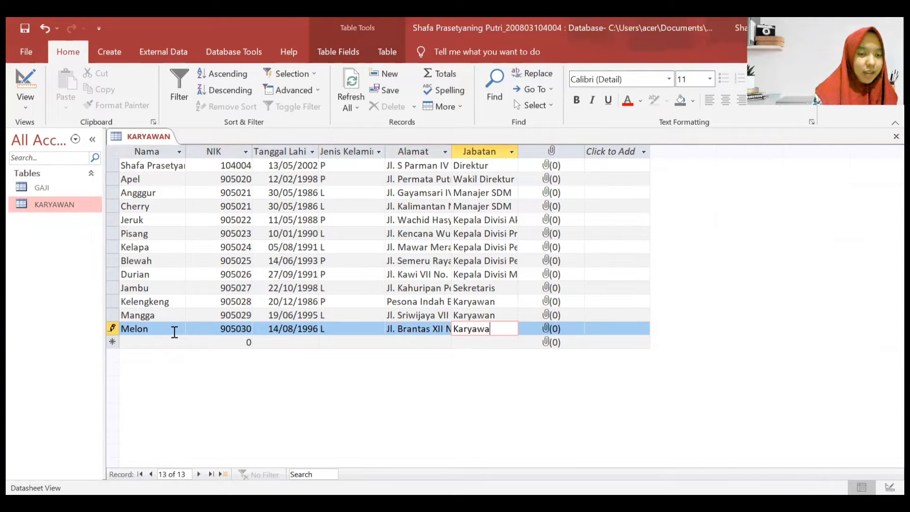
text(n)
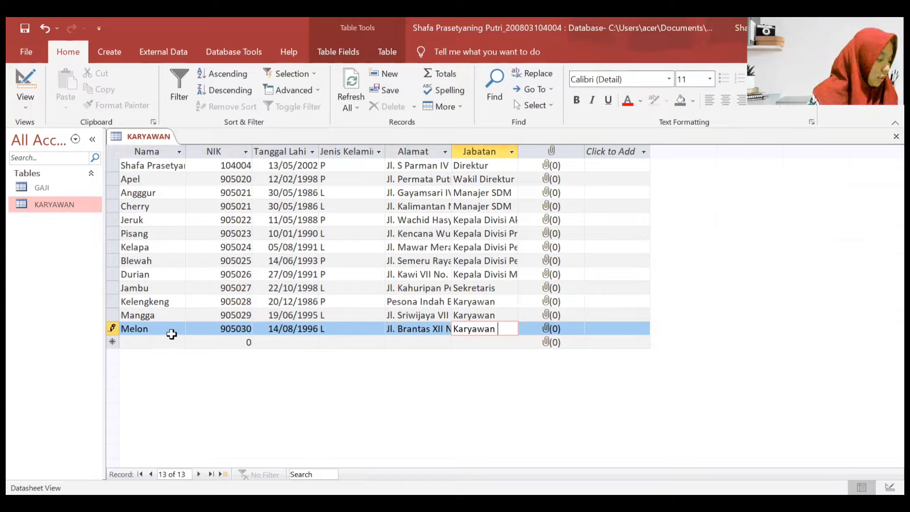
click(173, 334)
click(166, 339)
text(Rambutuan)
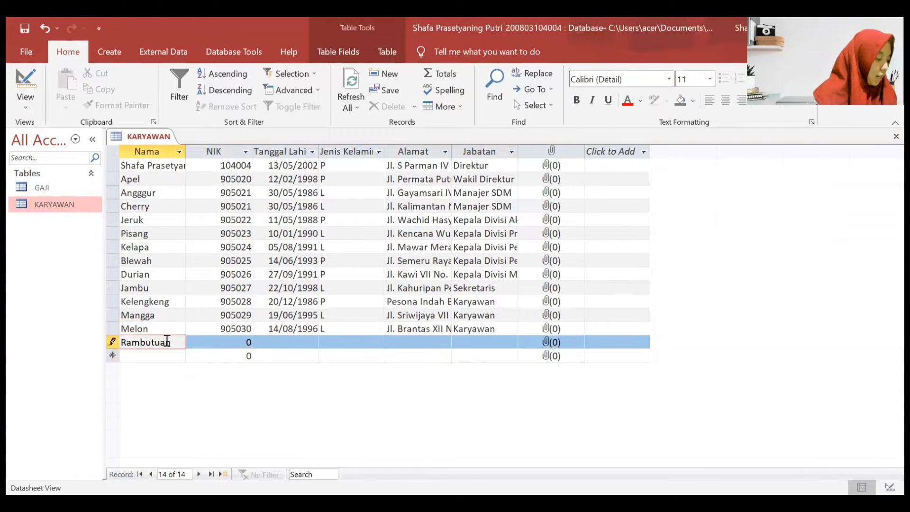
key(Tab)
text(900)
key(BackSpace)
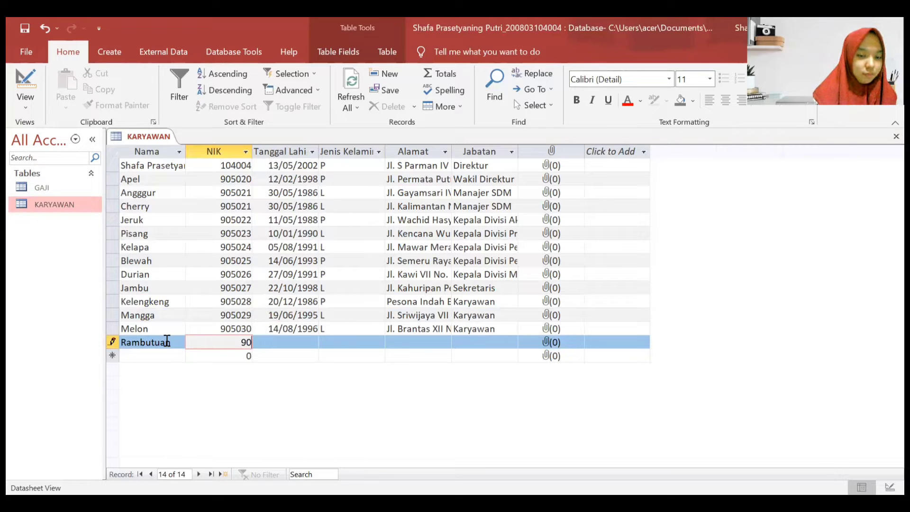
text(5031)
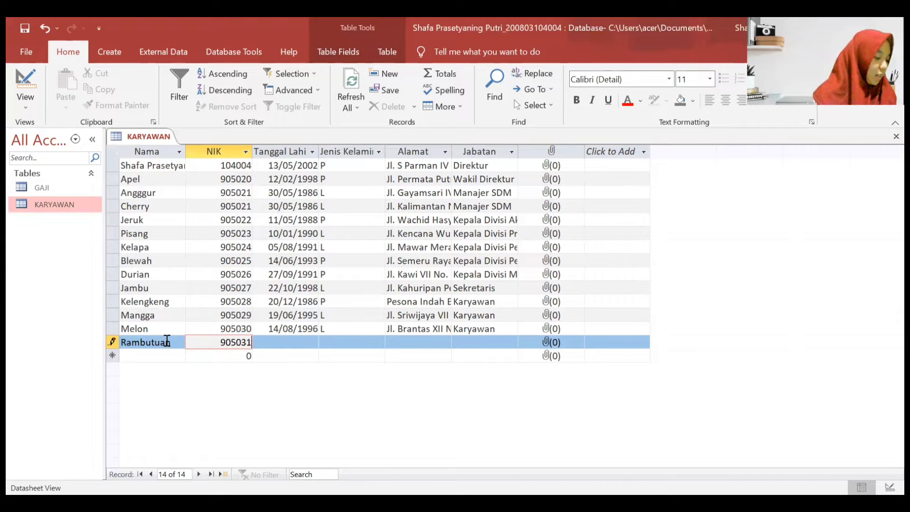
key(Tab)
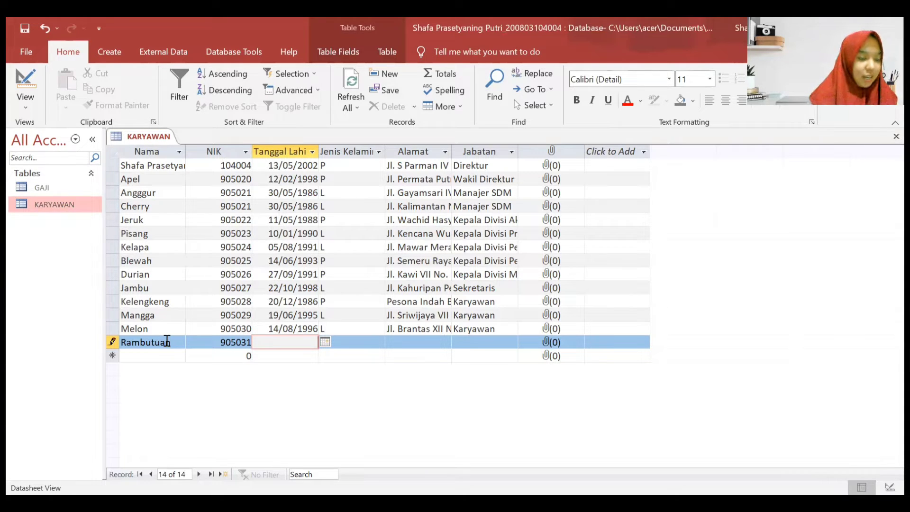
text(11/0)
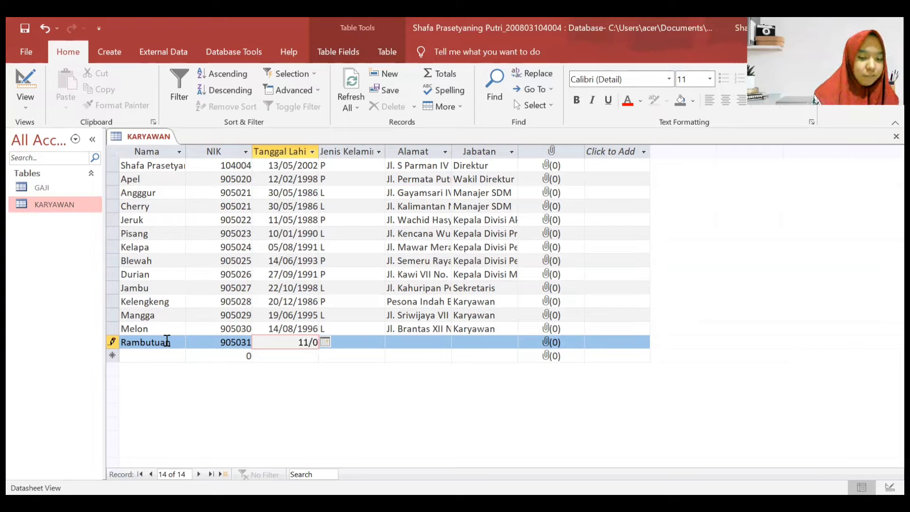
text(5/1987)
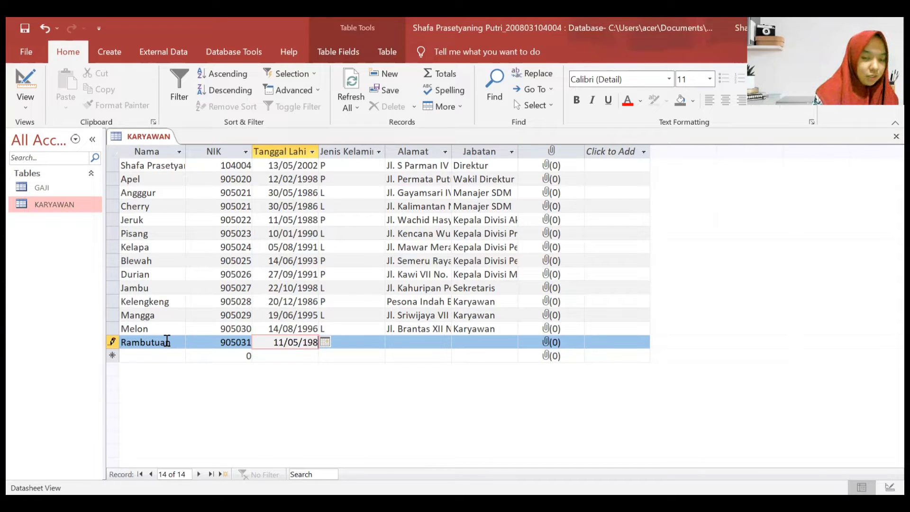
key(Tab)
key(Caps_Lock)
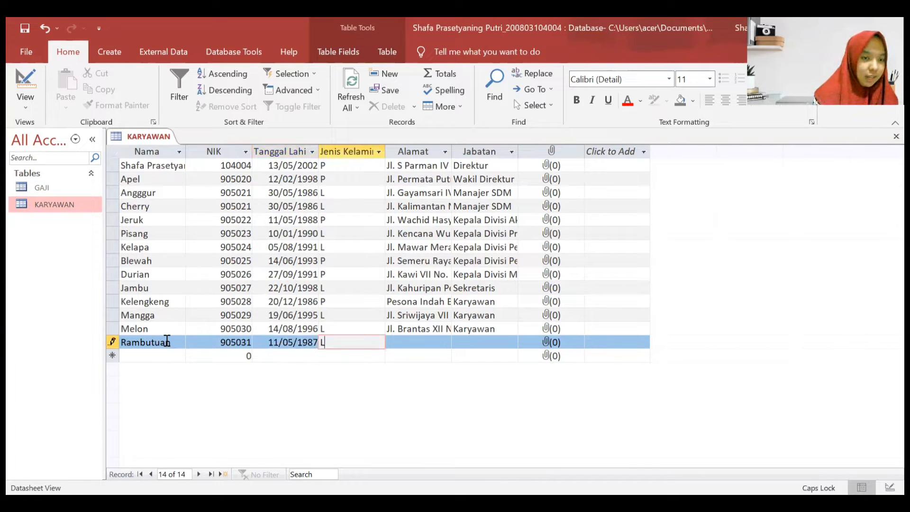
text(L)
- Type Rambutuan's street address in the Alamat field
key(Tab)
key(Caps_Lock)
key(Caps_Lock)
key(Caps_Lock)
key(Caps_Lock)
key(Caps_Lock)
key(Caps_Lock)
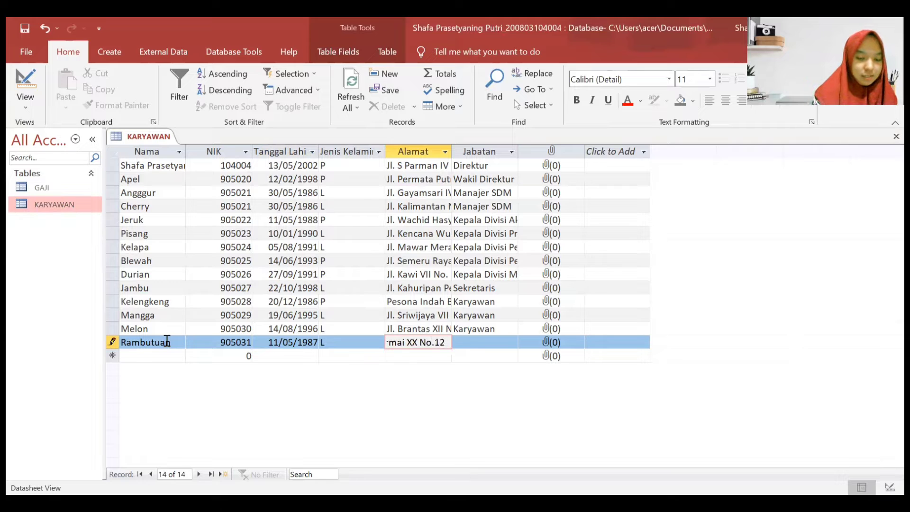
- Set Rambutuan's position to Karyawan and save the record
key(Tab)
key(Caps_Lock)
text(K)
key(Caps_Lock)
text(aryawan)
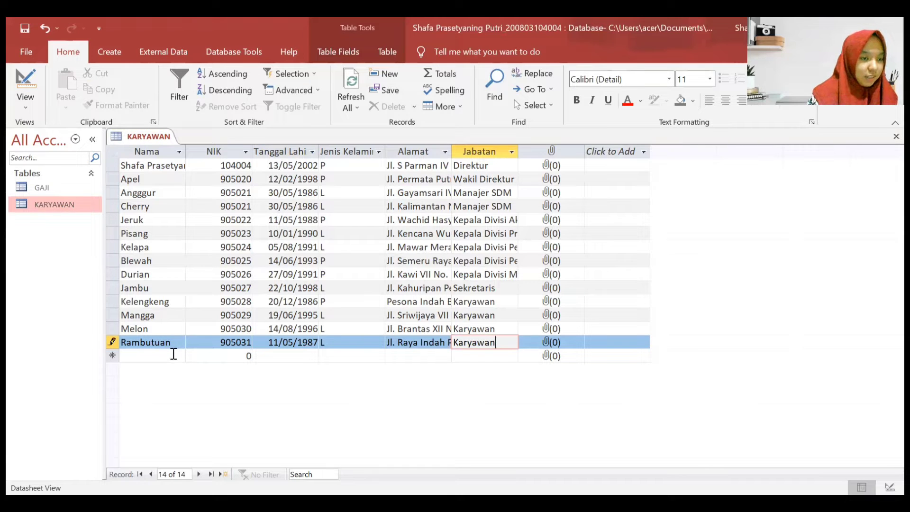
click(173, 354)
- Enter Semangka with its NIK, birth date 20/01/1994 and gender P
text(Semangka)
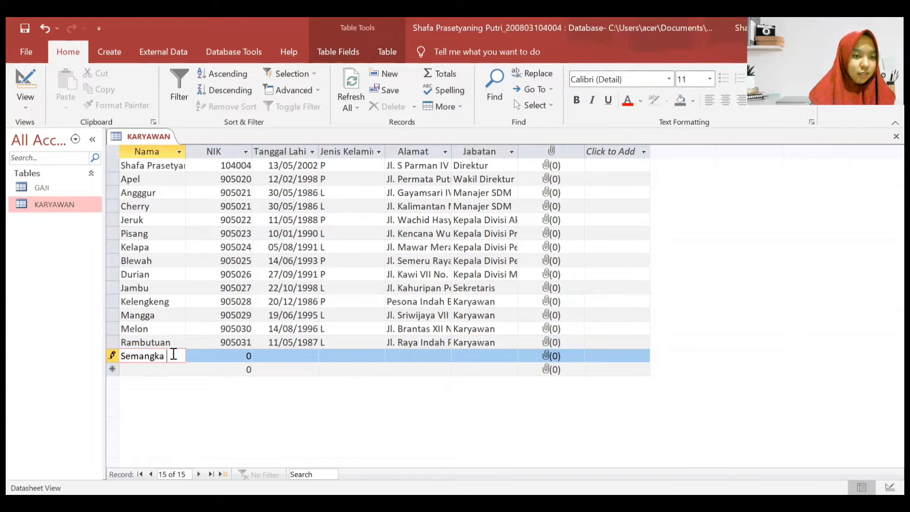
key(Tab)
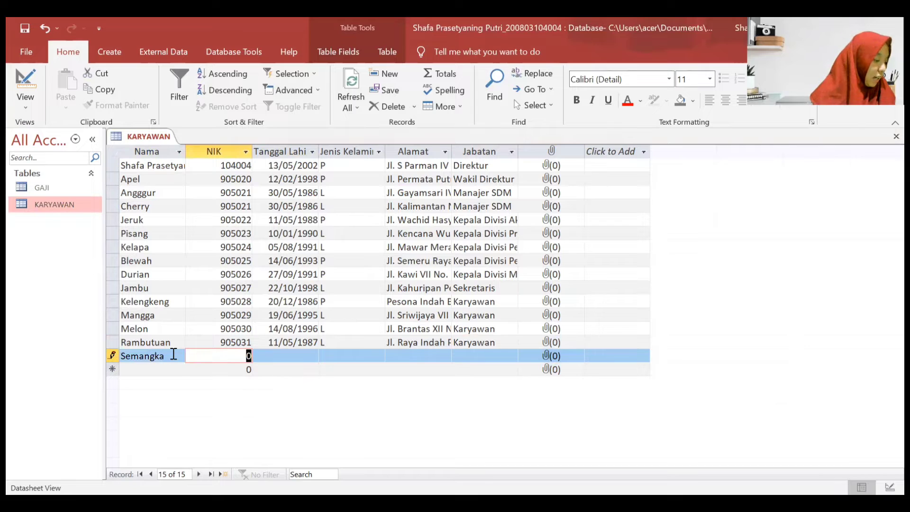
text(905032)
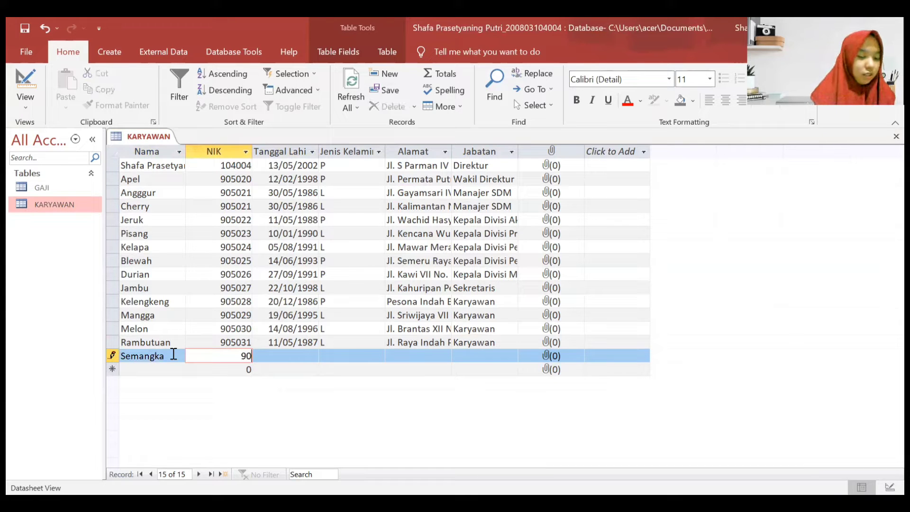
key(Tab)
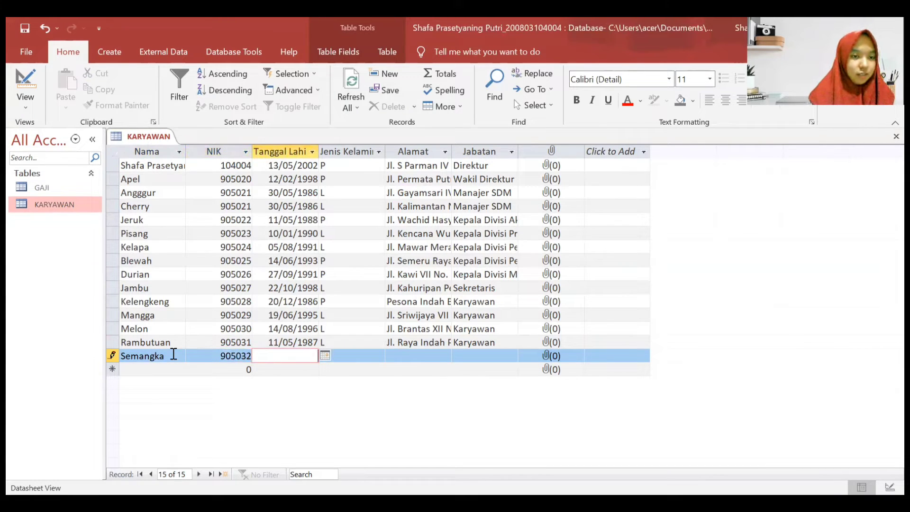
text(20)
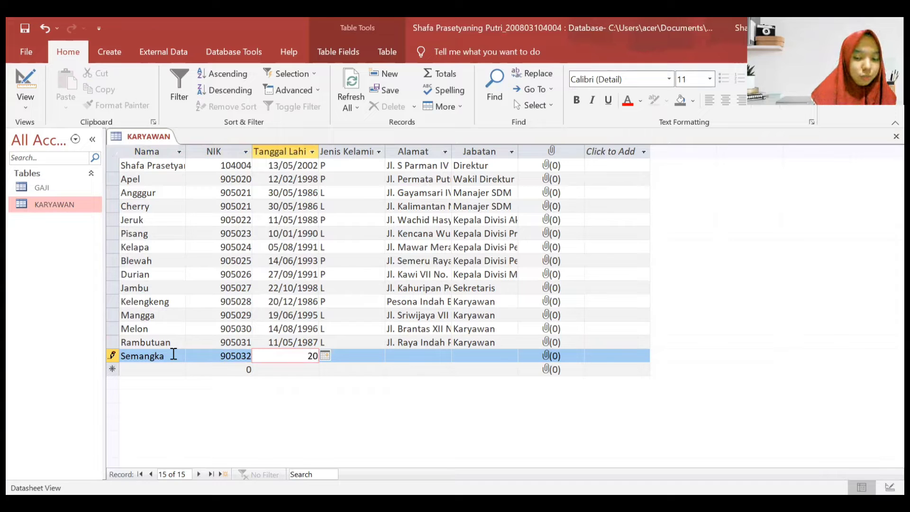
text(/01/1994)
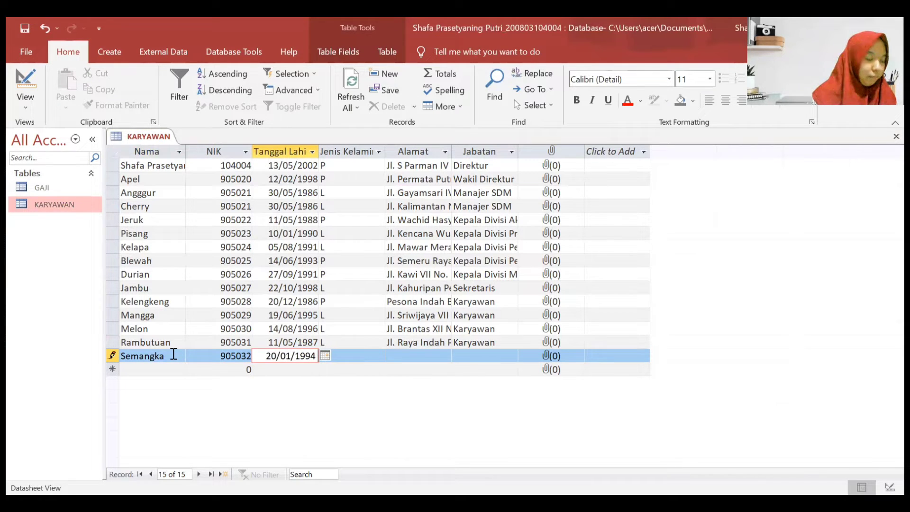
key(Tab)
key(Caps_Lock)
text(P)
- Fill in Semangka's street address and position Karyawan
key(Tab)
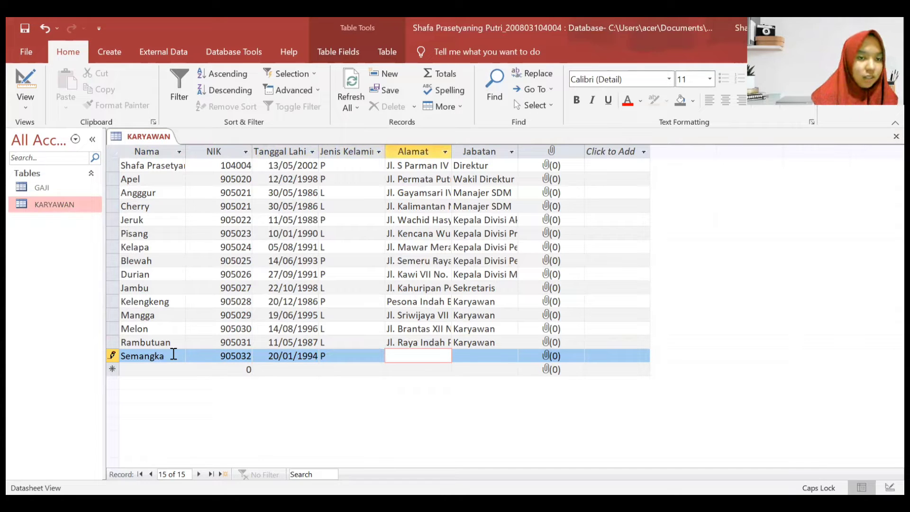
key(Caps_Lock)
key(Caps_Lock)
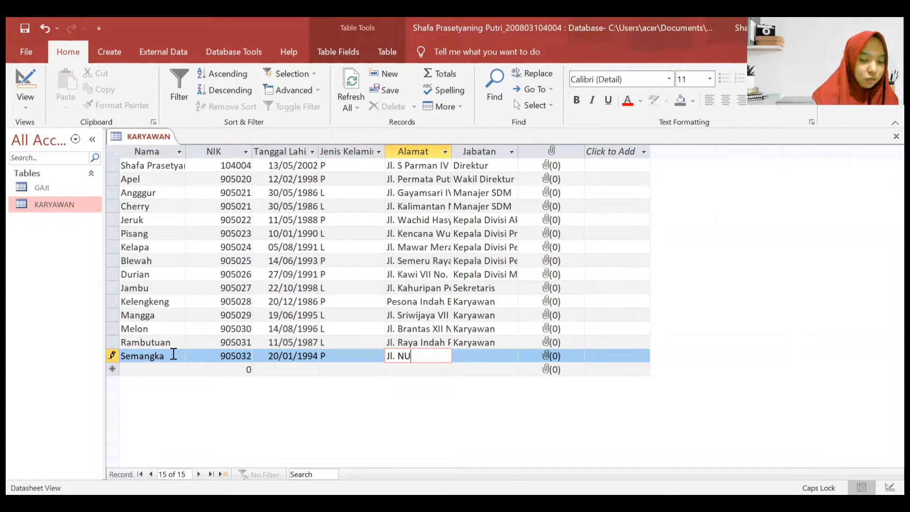
key(Caps_Lock)
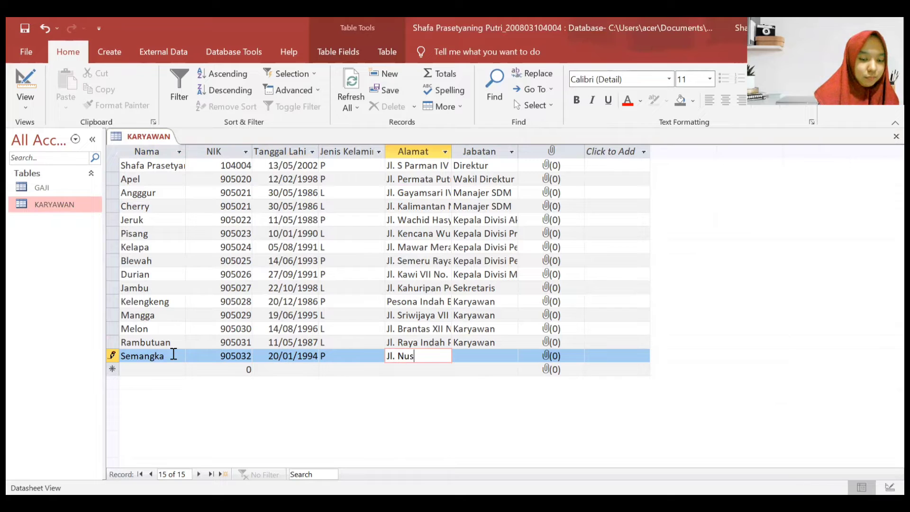
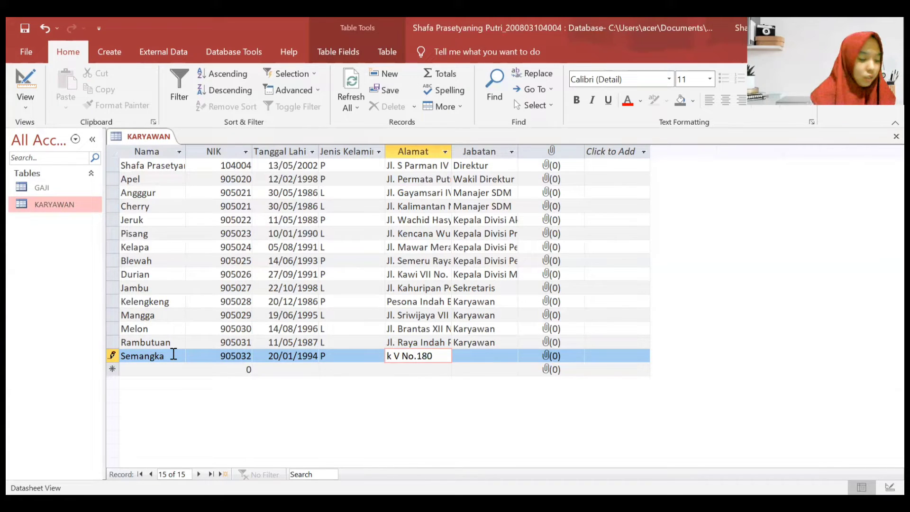
key(Tab)
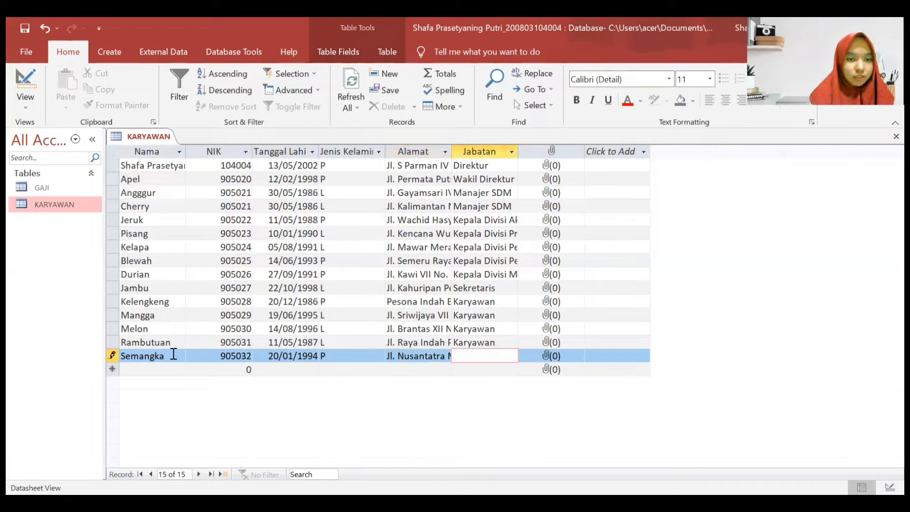
text(Karyawan)
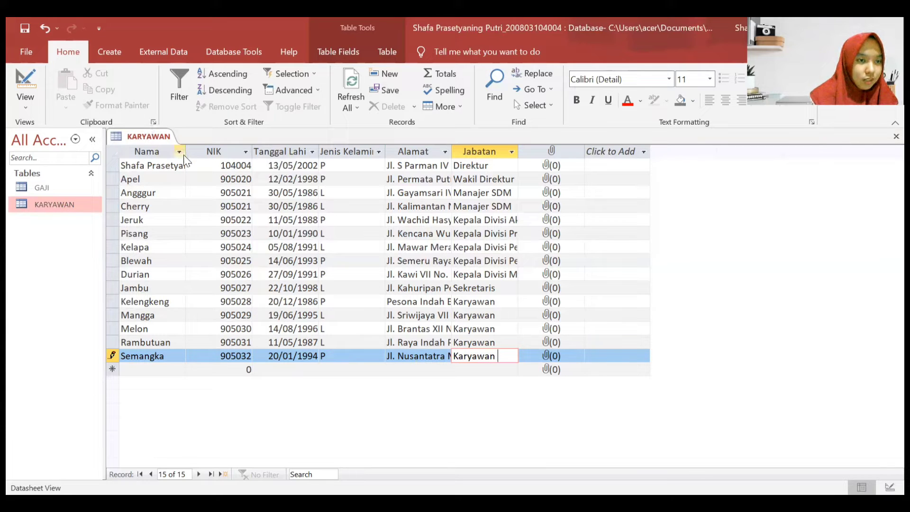
- Drag the Nama, Tanggal Lahir, Jenis Kelamin, Alamat and Jabatan borders wider until titles like Kepala Divisi Akuntansi fit
drag(185, 151, 229, 158)
drag(363, 156, 372, 157)
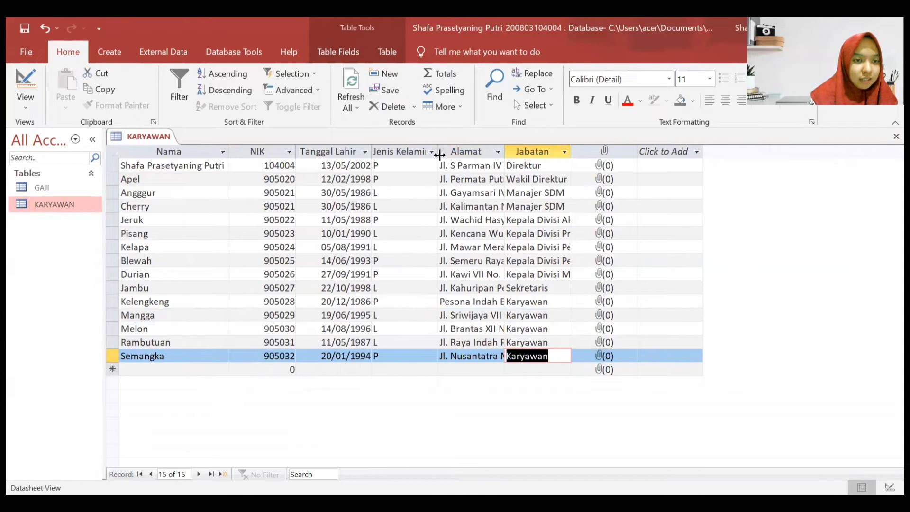
drag(456, 152, 453, 152)
drag(520, 152, 635, 151)
click(606, 152)
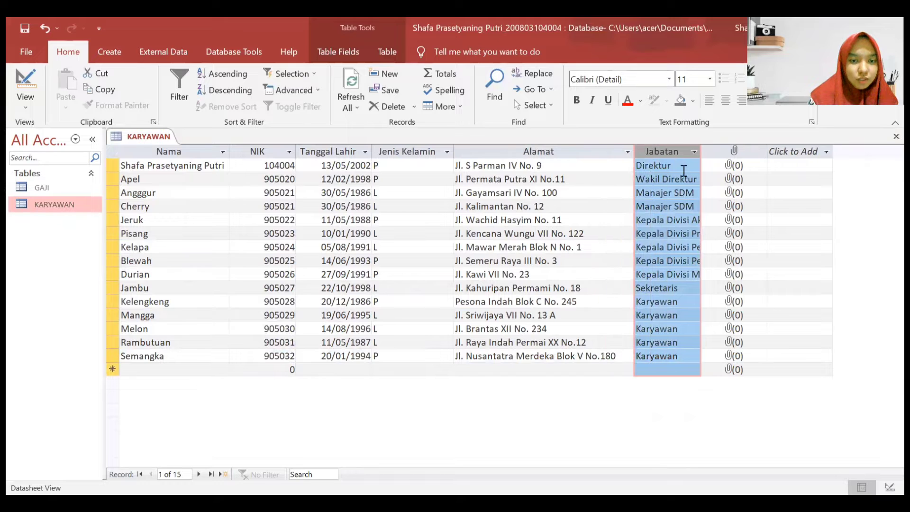
drag(701, 156, 746, 181)
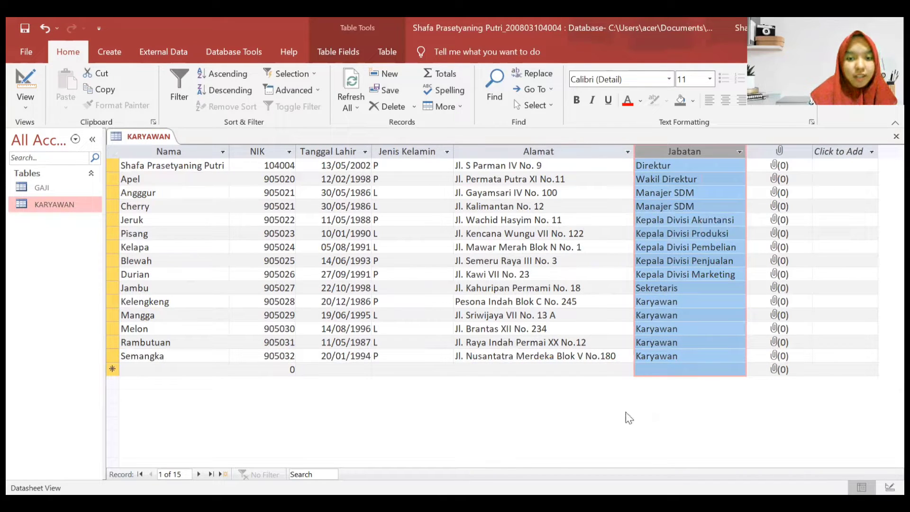
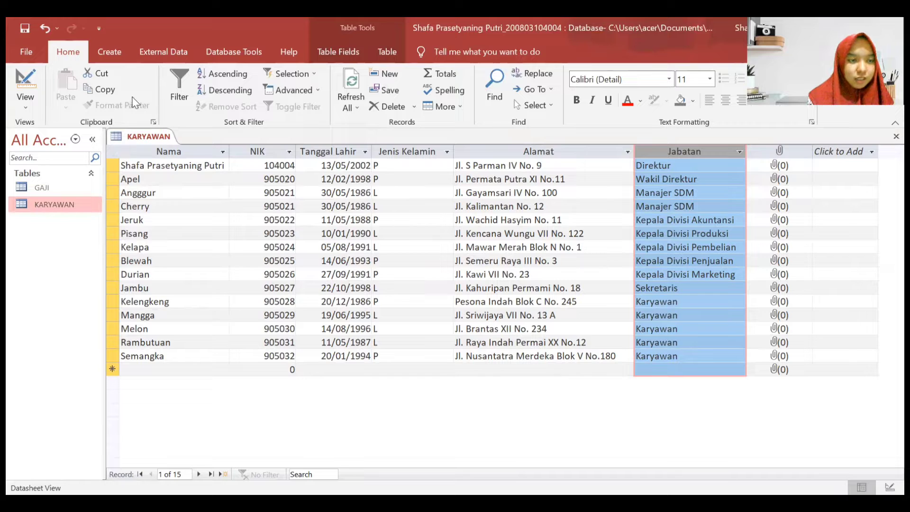
- Close the KARYAWAN table and reopen it from the navigation pane
right_click(149, 142)
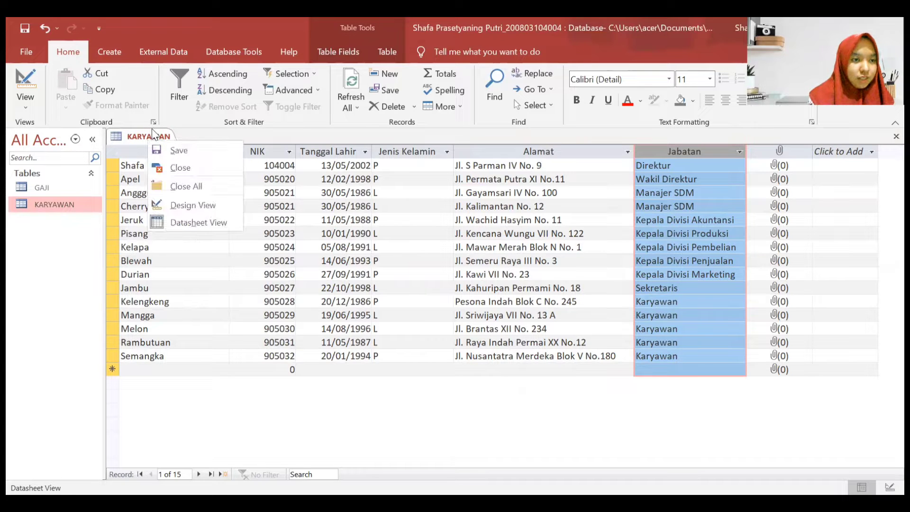
click(180, 167)
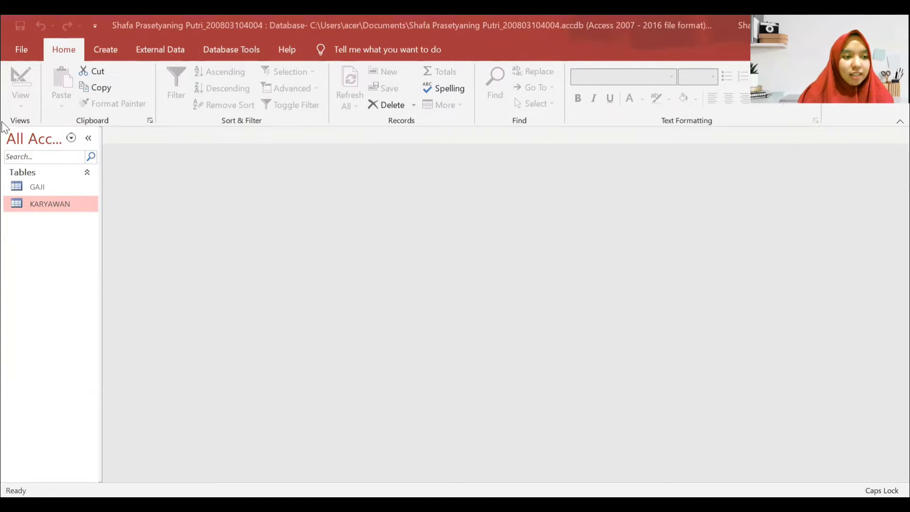
double_click(59, 207)
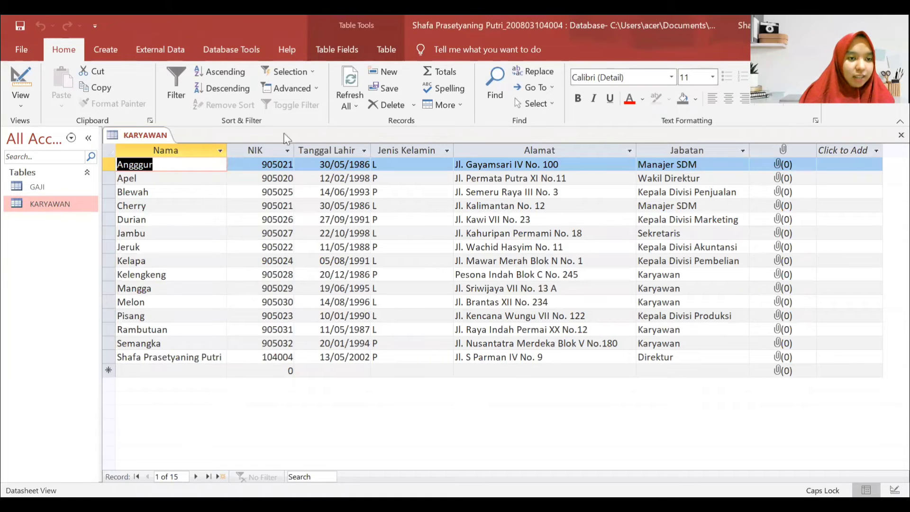
- Sort the records by NIK, smallest to largest, then select the third record's Nama
click(252, 152)
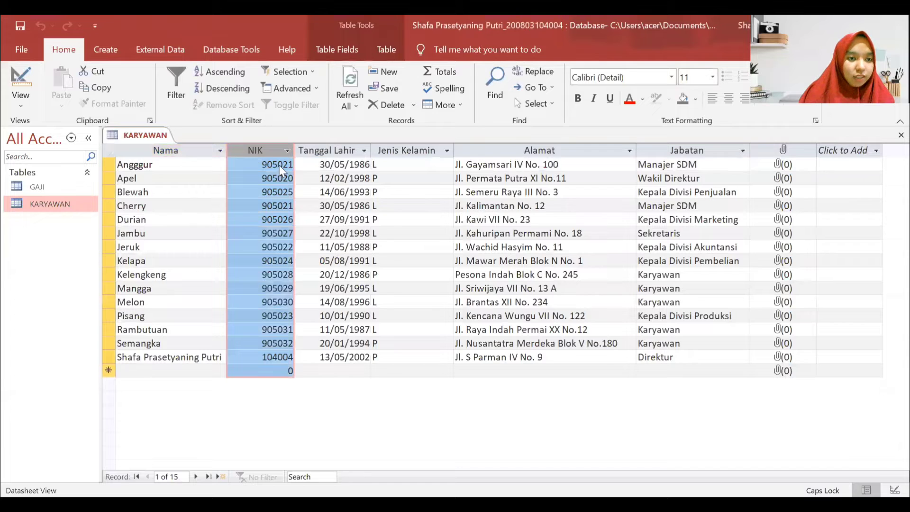
right_click(254, 153)
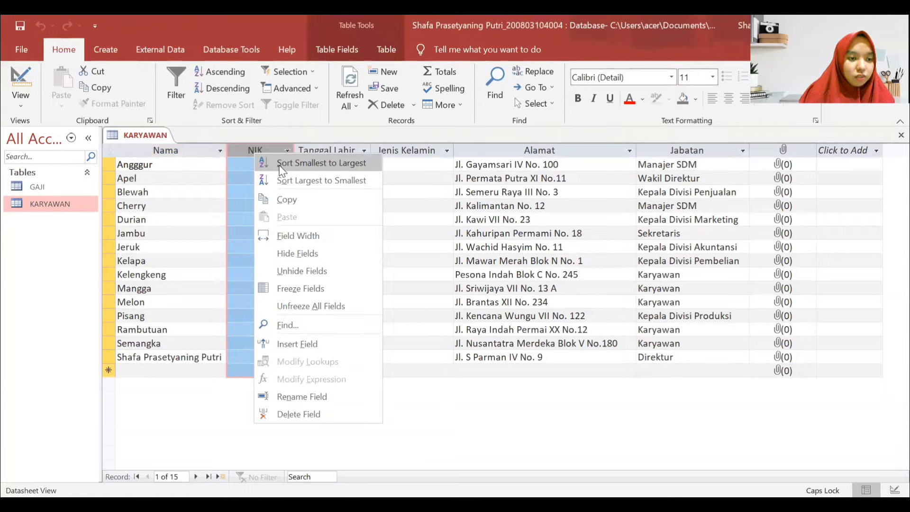
click(314, 163)
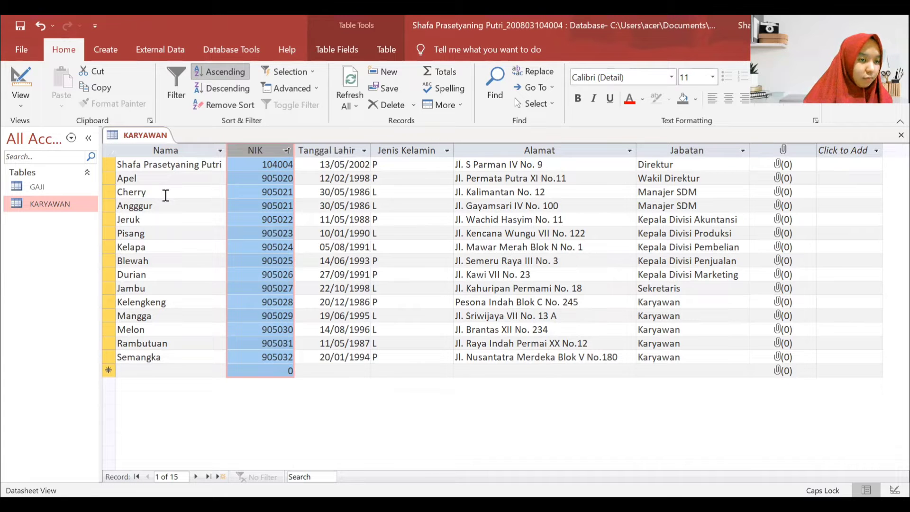
click(165, 195)
- Retype the third and fourth records' names as Anggur and Cherry
double_click(165, 195)
text(aN)
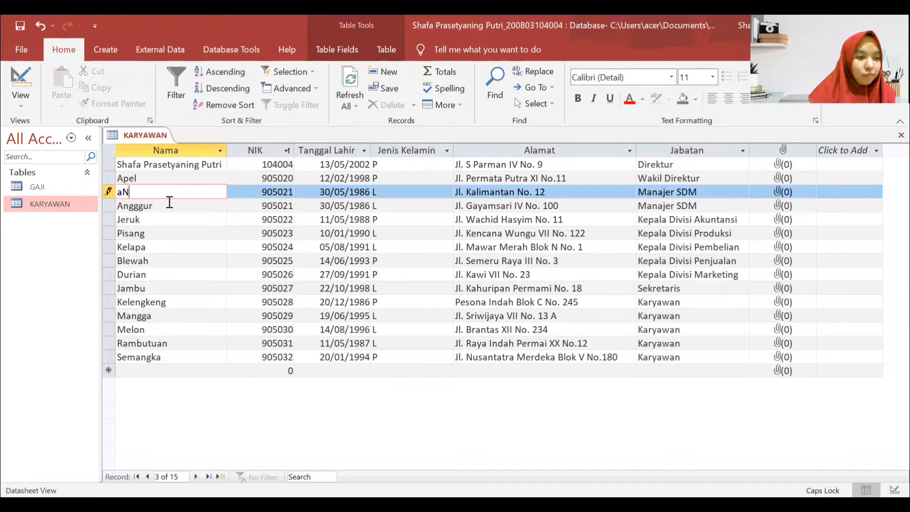
key(BackSpace)
key(BackSpace)
text(A)
key(Caps_Lock)
text(nggur)
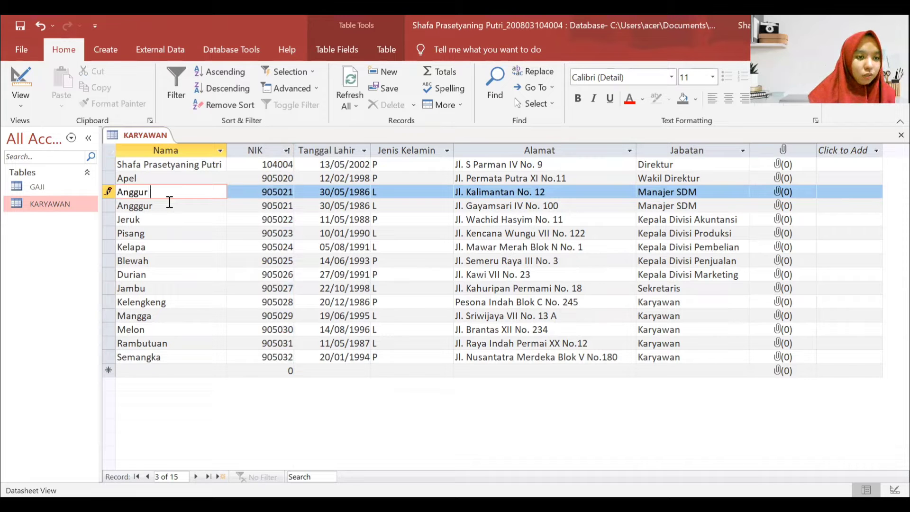
key(Down)
key(Caps_Lock)
text(C)
key(Caps_Lock)
text(herry)
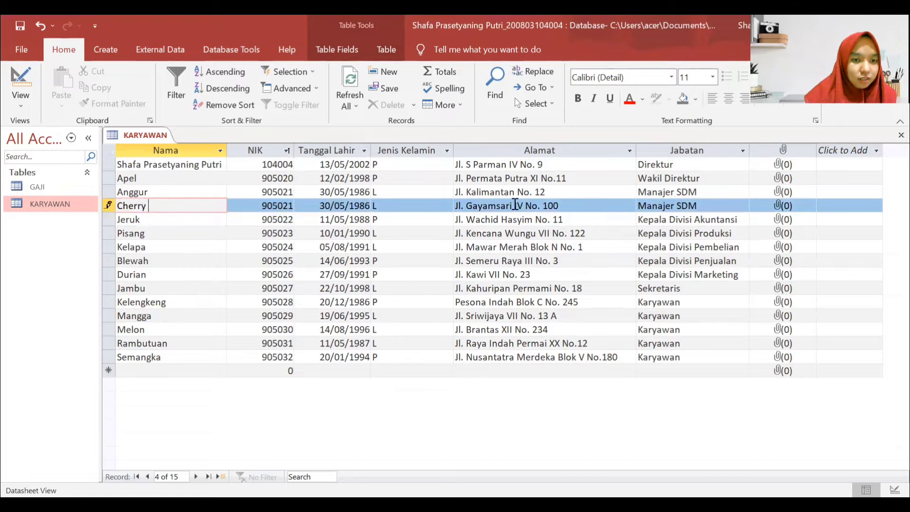
click(541, 192)
drag(558, 192, 454, 192)
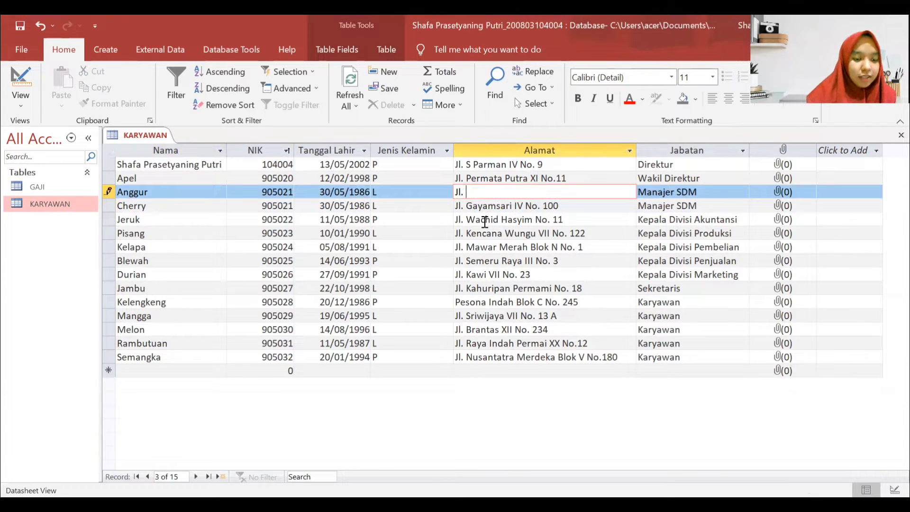
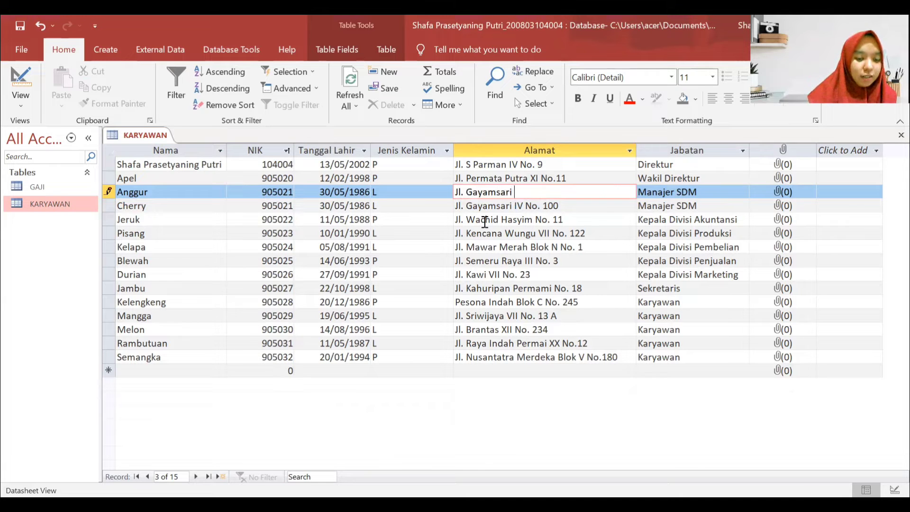
key(Caps_Lock)
key(Caps_Lock)
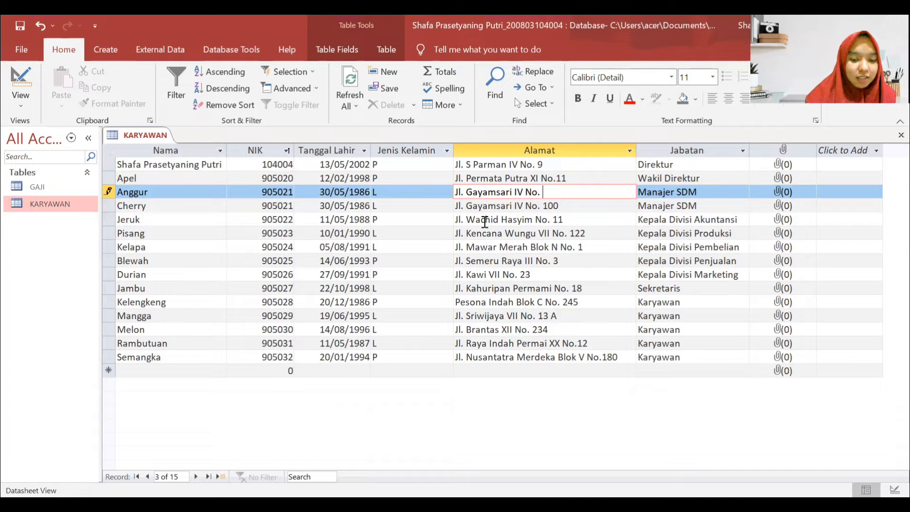
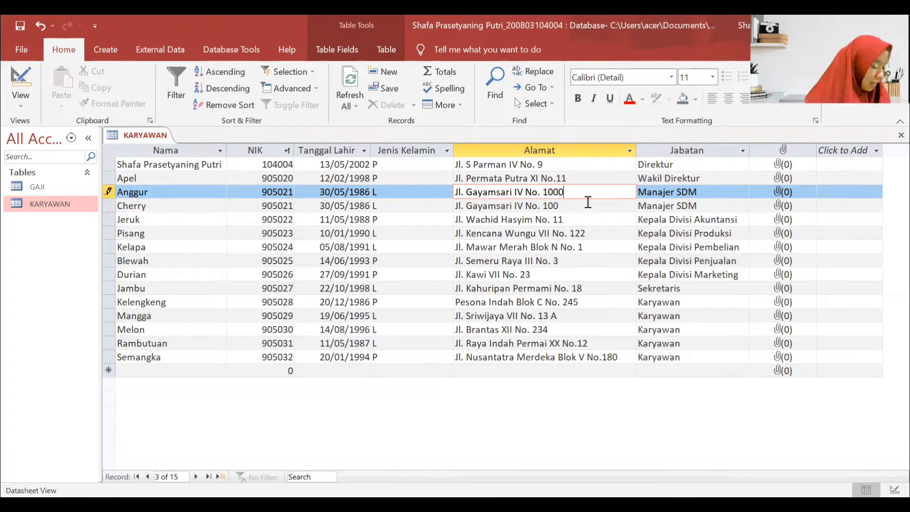
drag(577, 204, 477, 210)
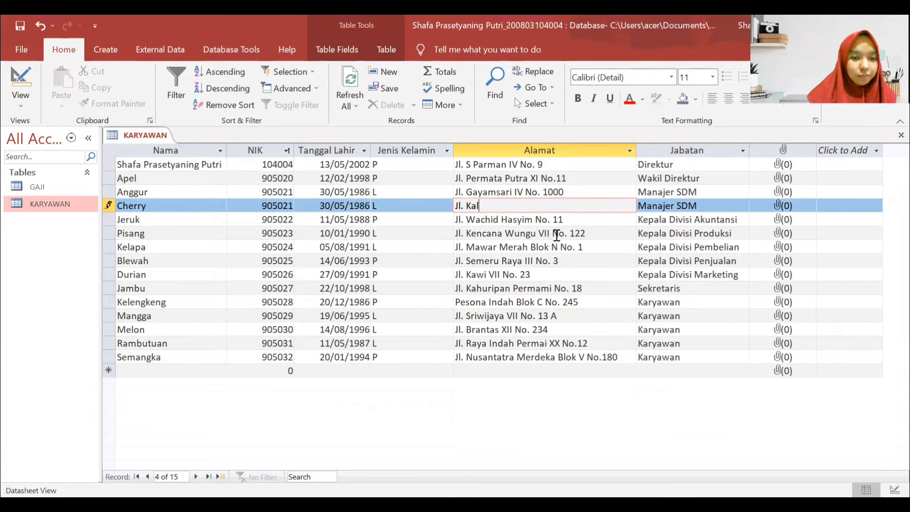
key(Caps_Lock)
key(Caps_Lock)
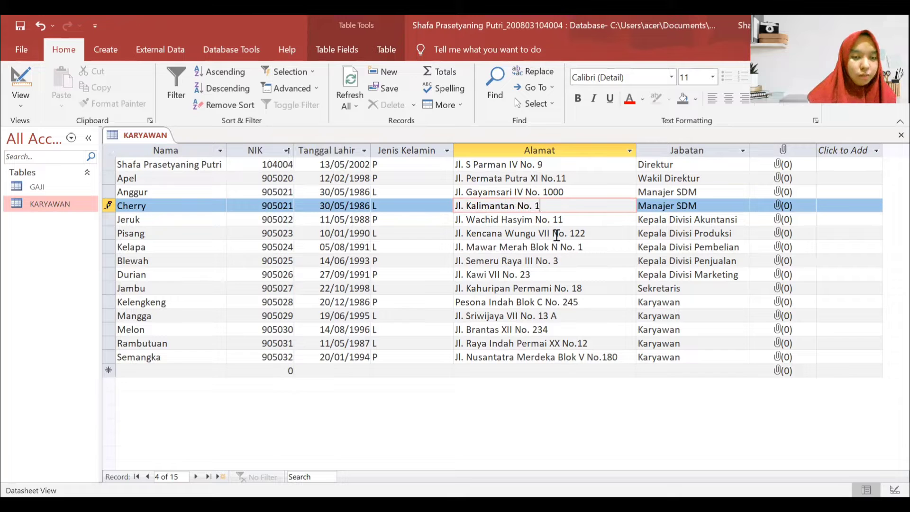
click(598, 192)
key(BackSpace)
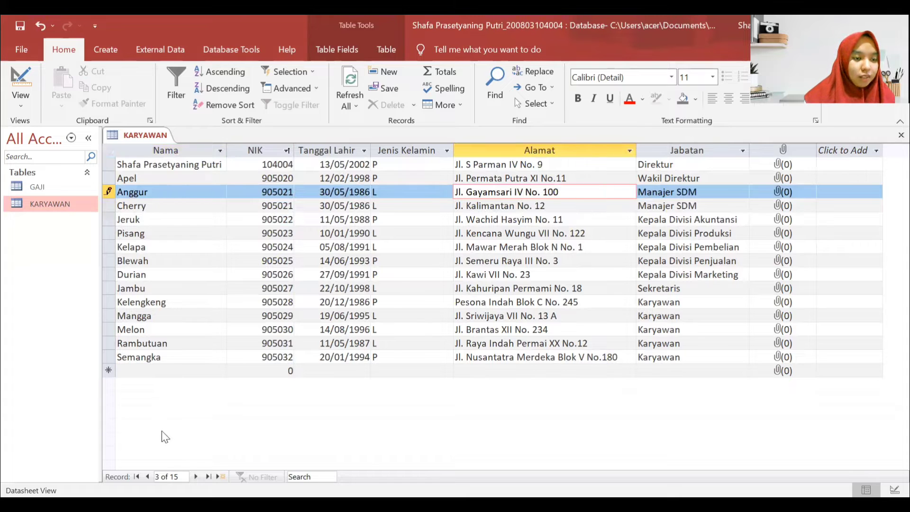
- Close the KARYAWAN table and build an automatic form from it with Create > Form
right_click(154, 137)
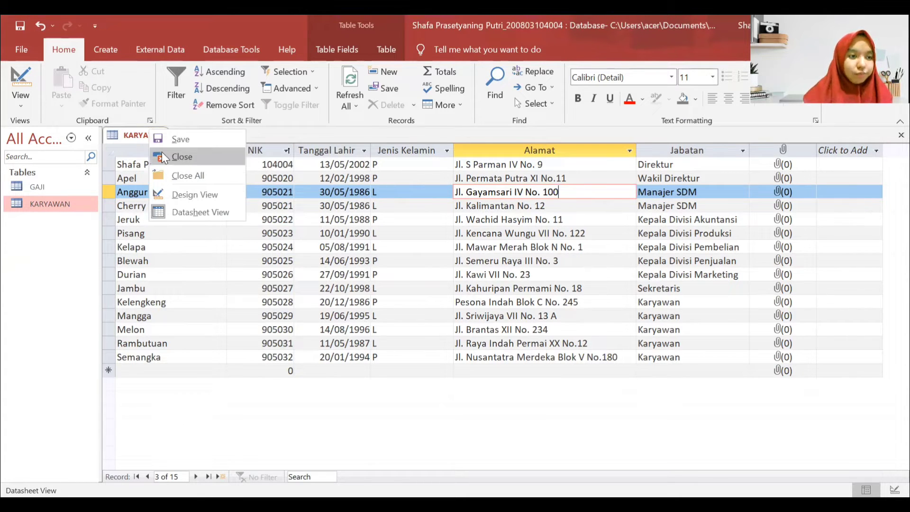
click(166, 164)
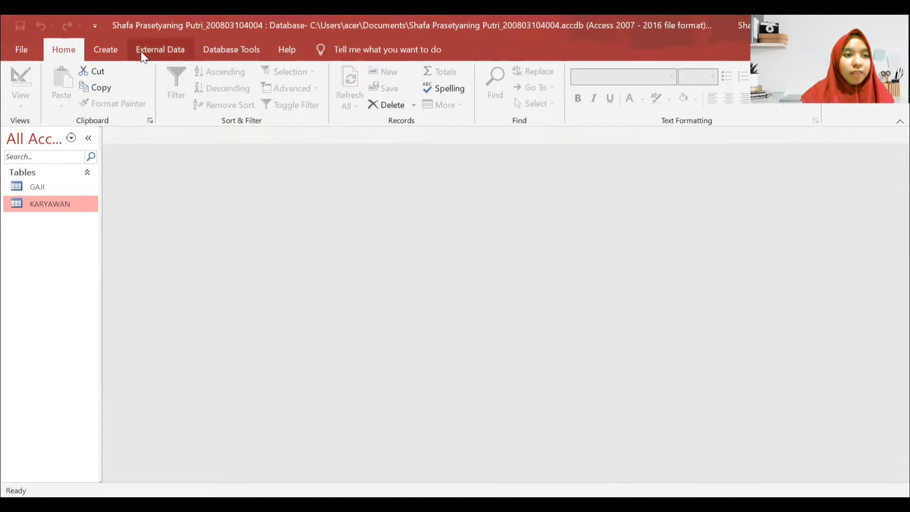
click(115, 50)
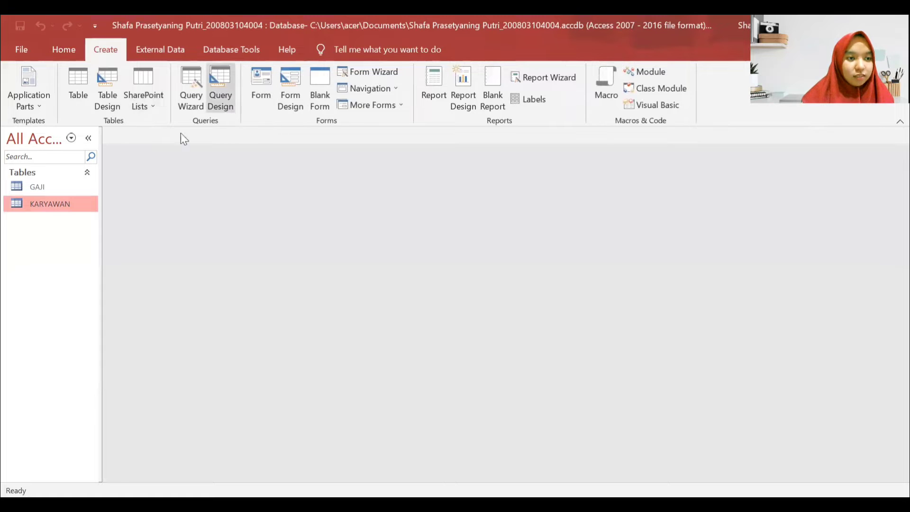
click(261, 84)
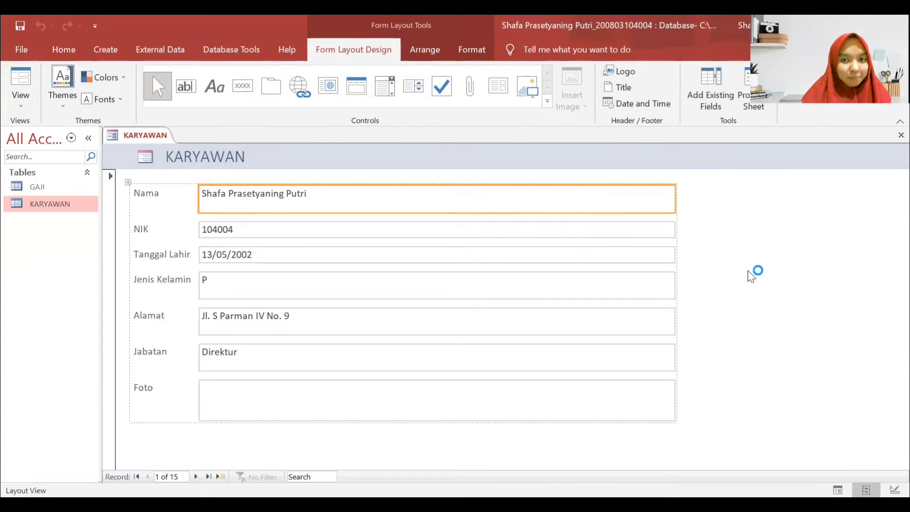
- Switch the form to Design View and change the header title to FORM INPUT KARYAWAN
right_click(770, 251)
click(779, 290)
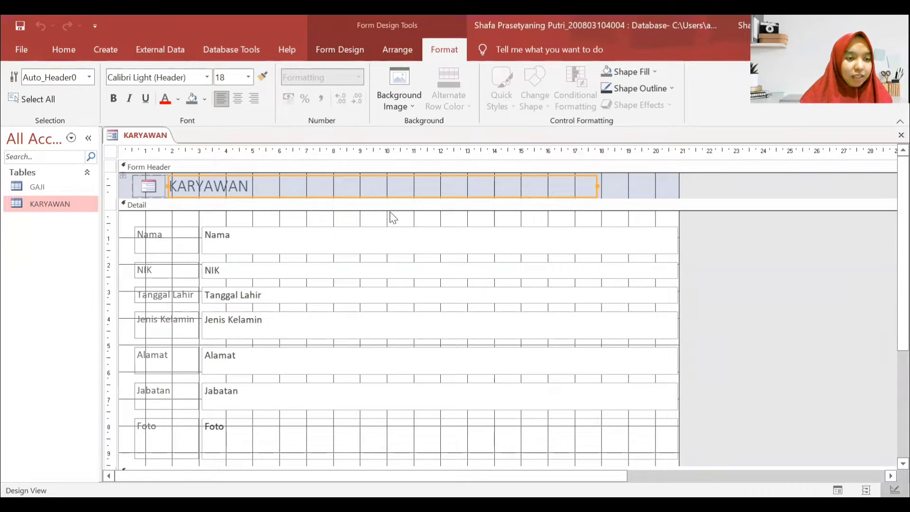
click(272, 185)
drag(258, 184, 138, 184)
key(Caps_Lock)
text(FOR)
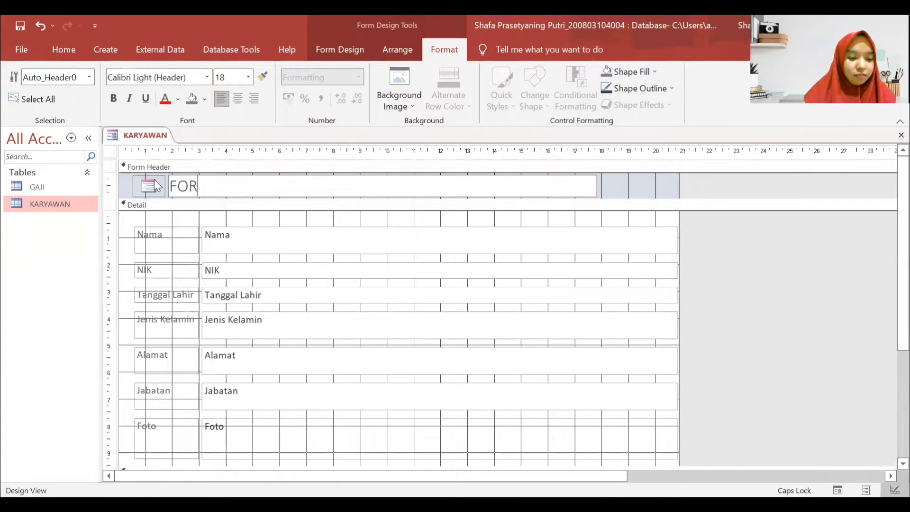
text(M INPUT)
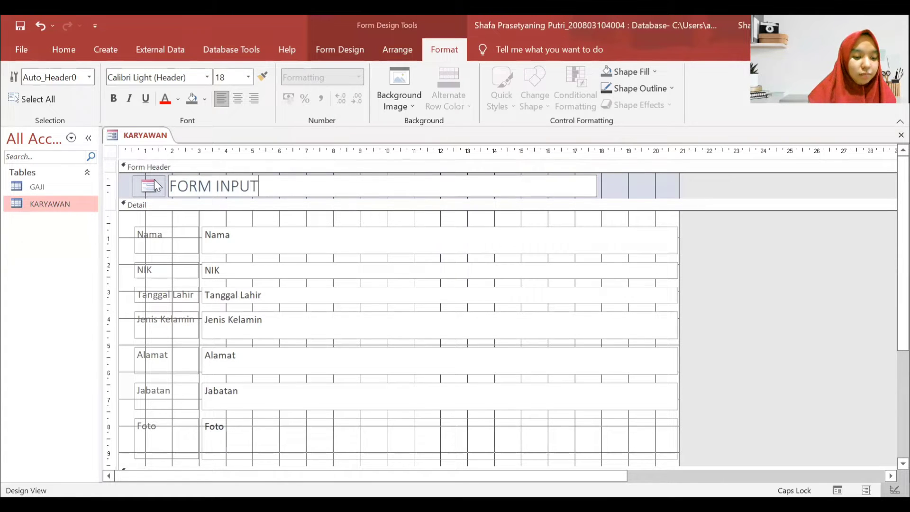
text( KARYAWAN)
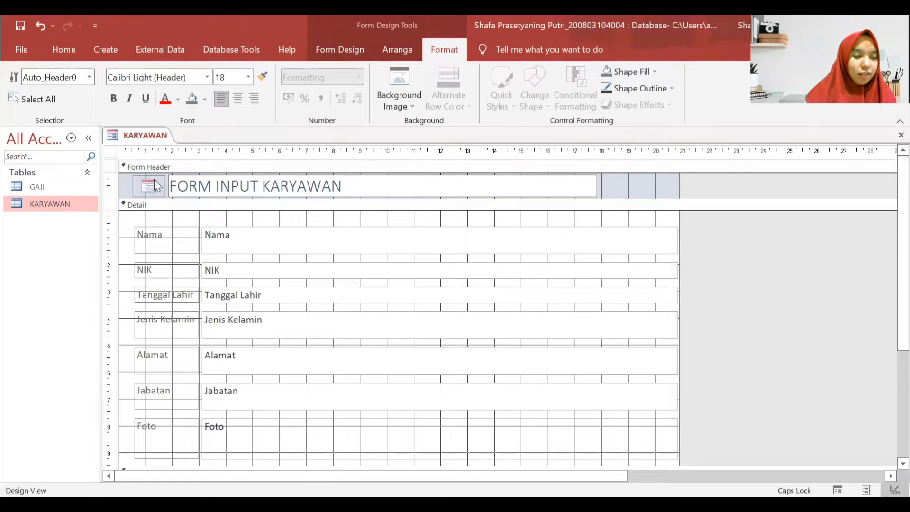
- Format the title in the Algerian font and make it bold
drag(343, 184, 156, 173)
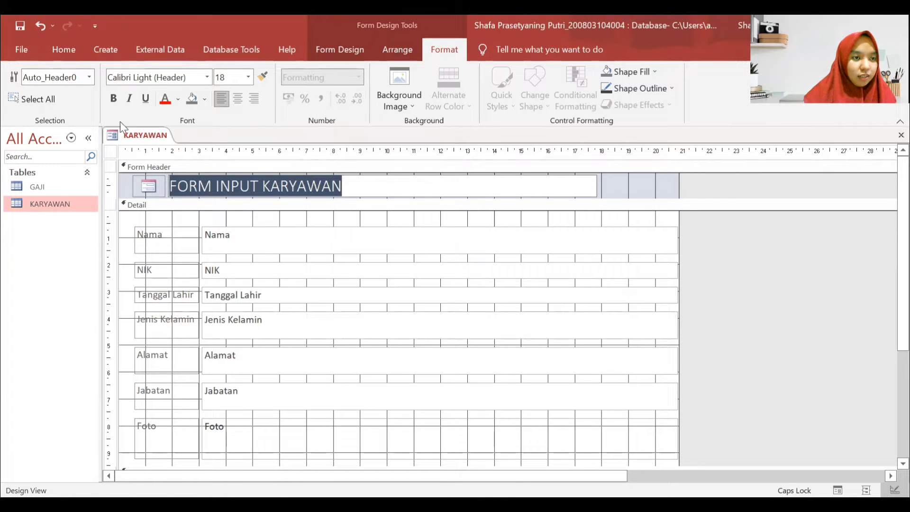
click(101, 50)
click(72, 53)
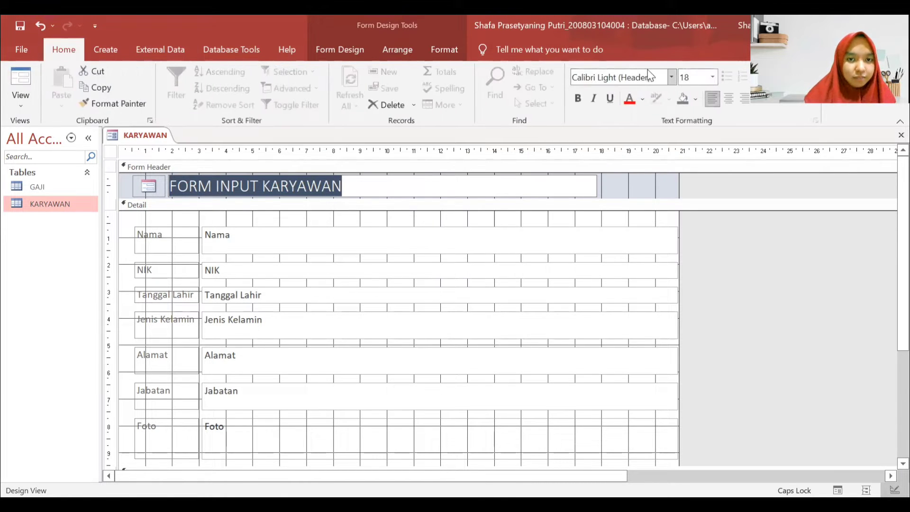
click(673, 81)
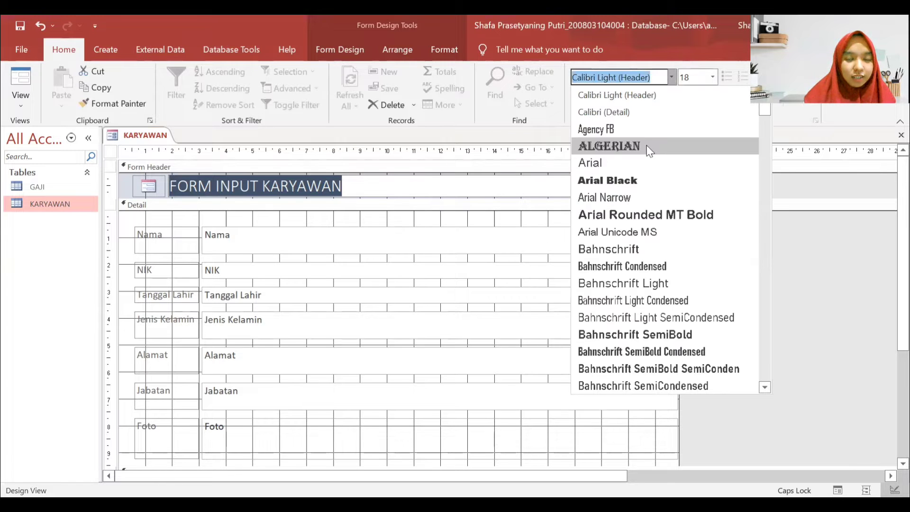
click(649, 153)
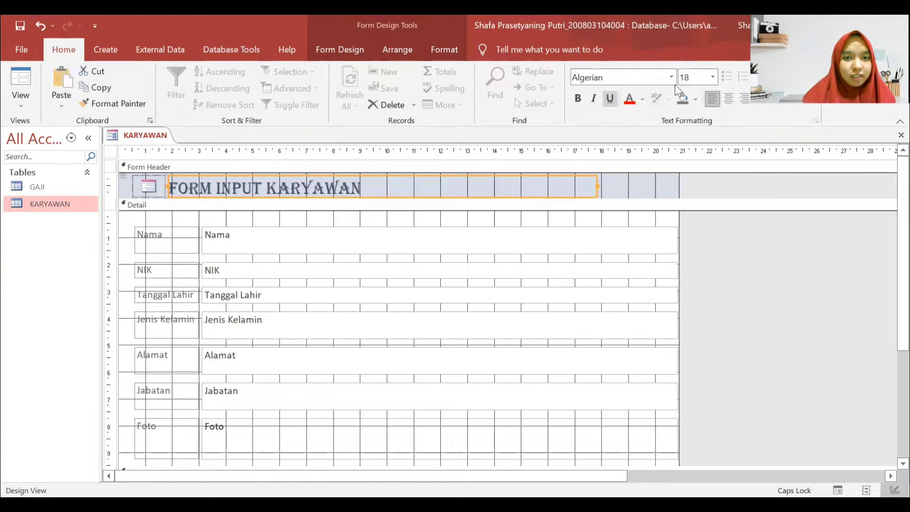
click(578, 100)
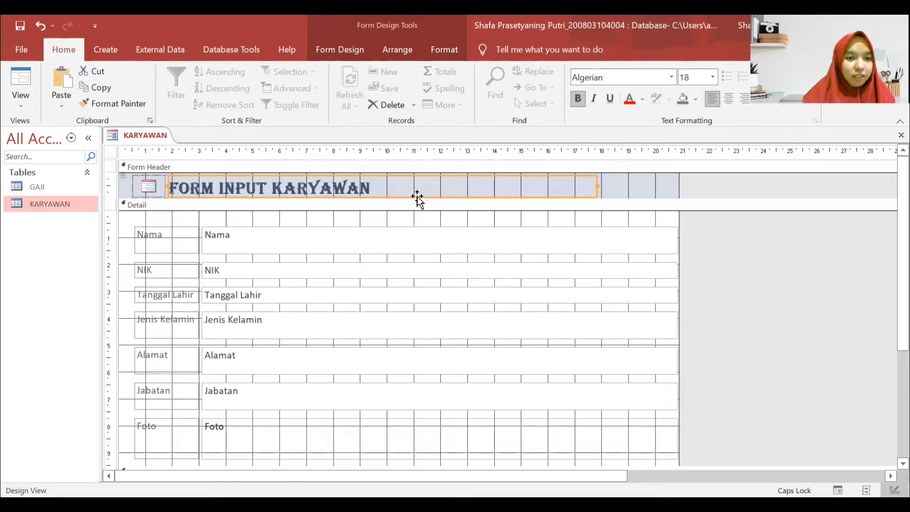
- Drag the Detail bar down to make the form header taller
drag(414, 198, 413, 207)
click(274, 242)
click(197, 230)
- Select all Detail labels and text boxes, remove their stacked layout, and select the Nama label
drag(162, 228, 641, 469)
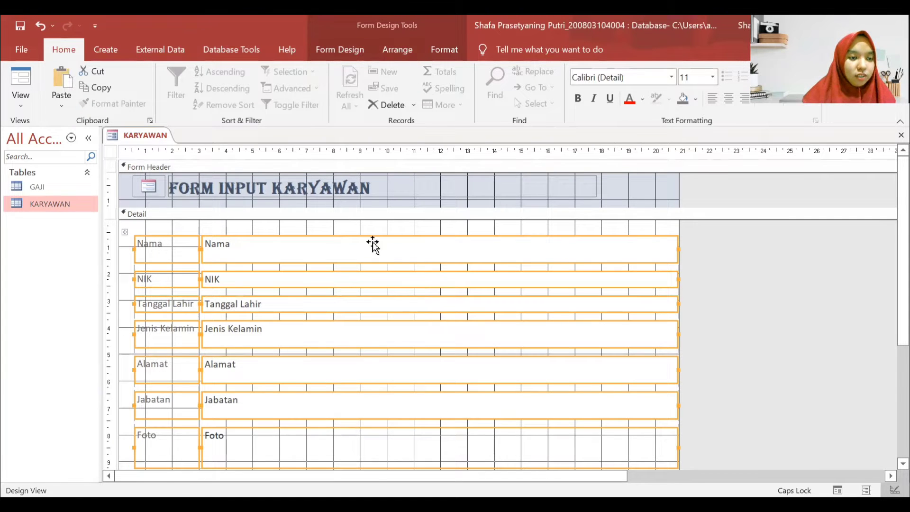
click(397, 52)
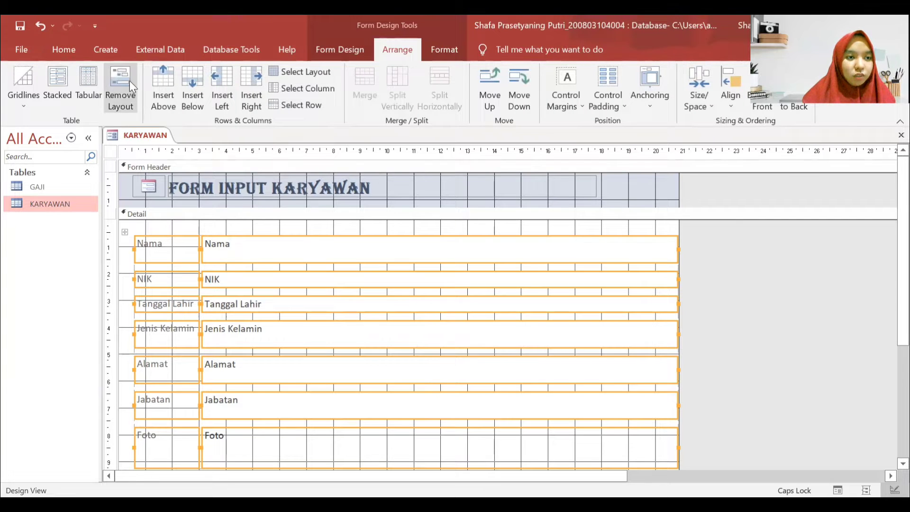
click(437, 229)
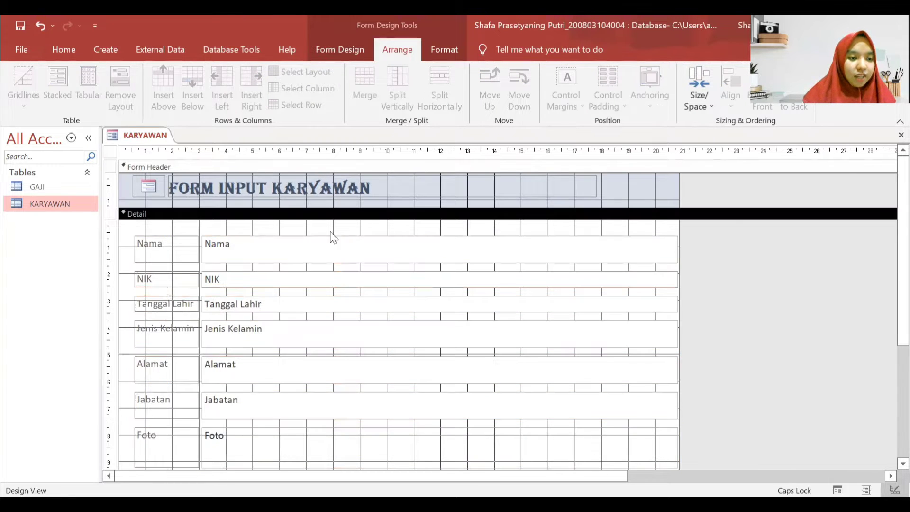
click(185, 247)
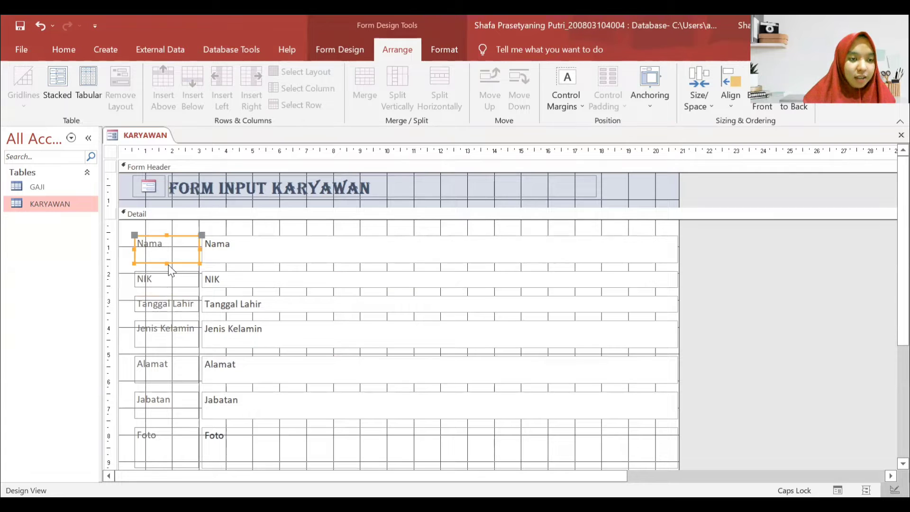
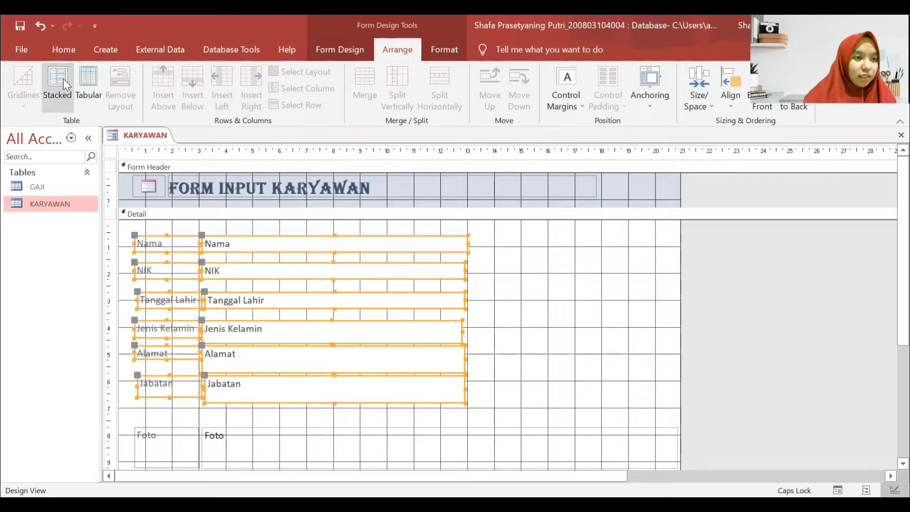
- Stack the field controls, then select them all and remove the layout again
click(500, 362)
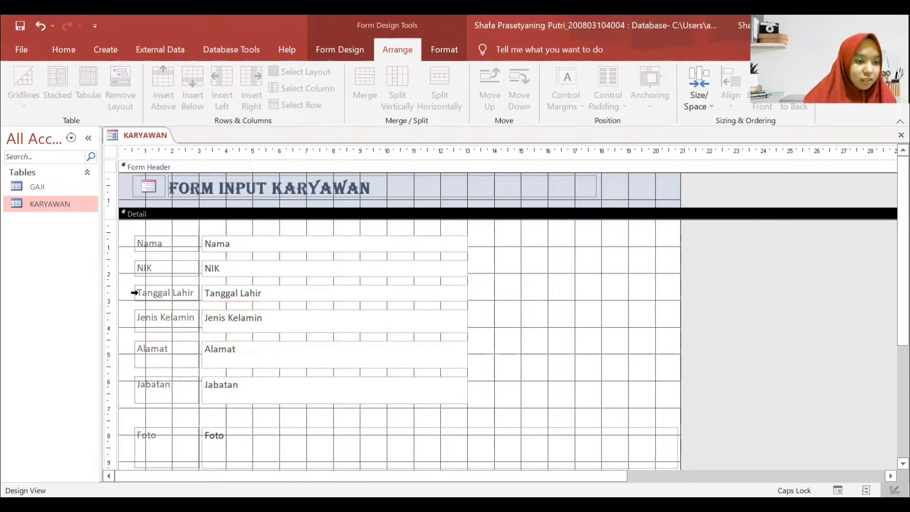
drag(463, 423, 154, 219)
click(118, 82)
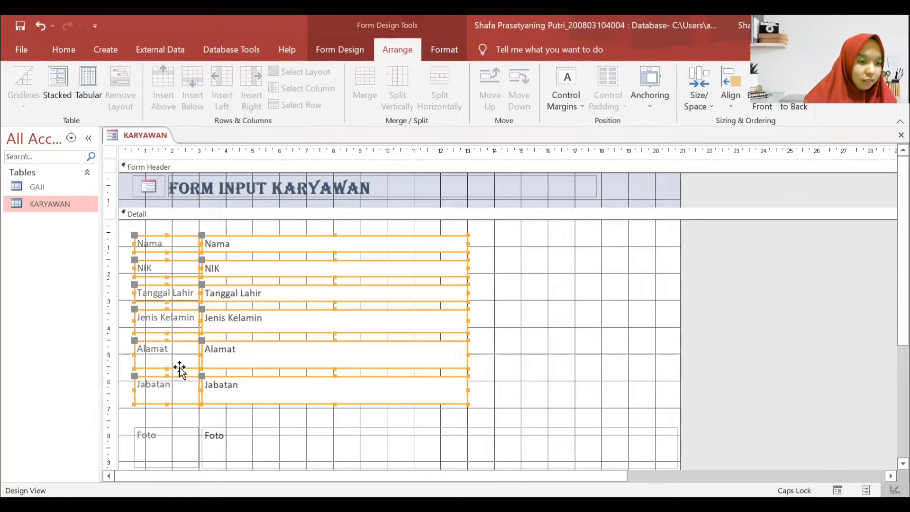
drag(165, 366, 167, 361)
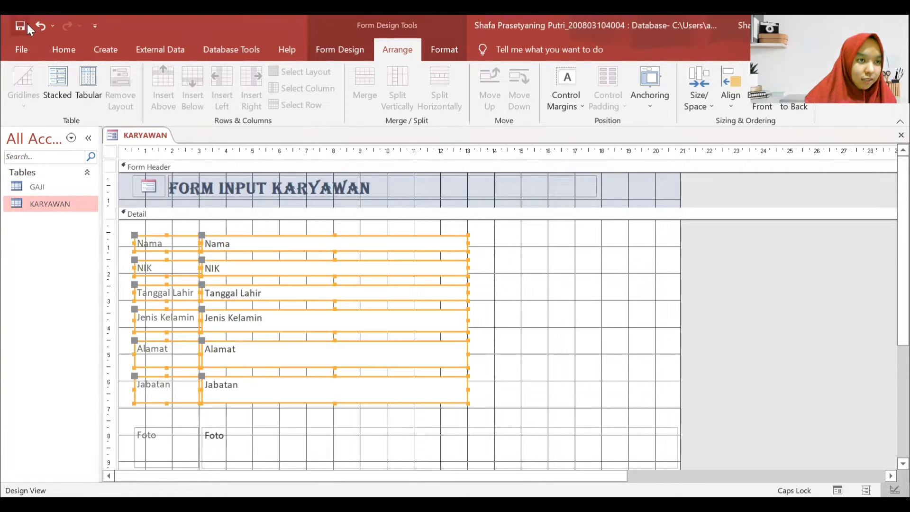
click(540, 341)
- Shorten the Alamat label and text box, and move the Jabatan row up with a shorter text box
click(166, 355)
drag(166, 368, 166, 361)
click(327, 368)
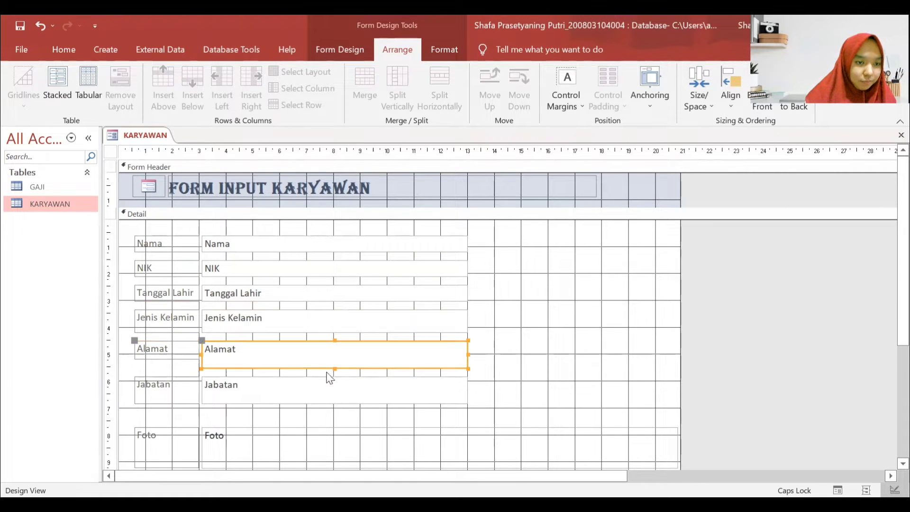
drag(335, 369, 335, 359)
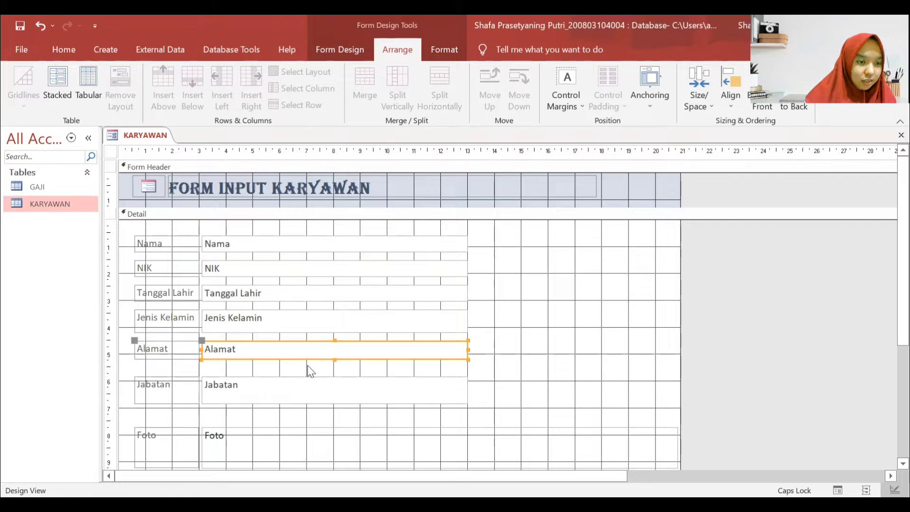
click(176, 396)
drag(177, 396, 177, 387)
click(331, 392)
drag(333, 393, 341, 386)
- Regroup all six field labels and boxes into a compact stacked layout
drag(490, 395, 134, 233)
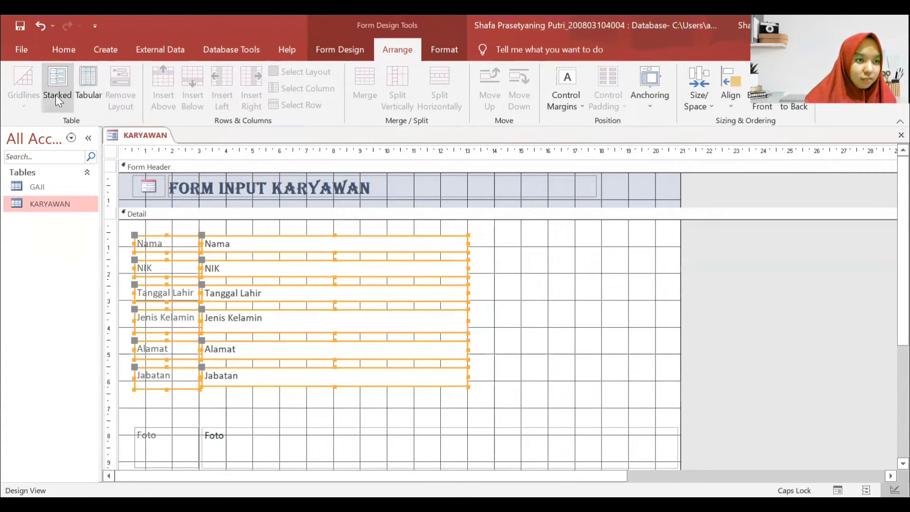
click(55, 95)
click(559, 358)
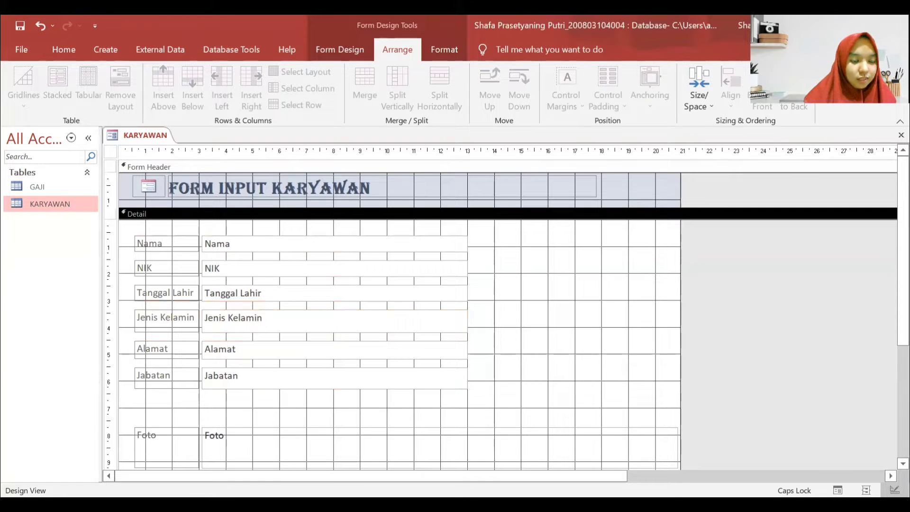
- Resize the Foto photo box and place it and its label at the top right
click(663, 451)
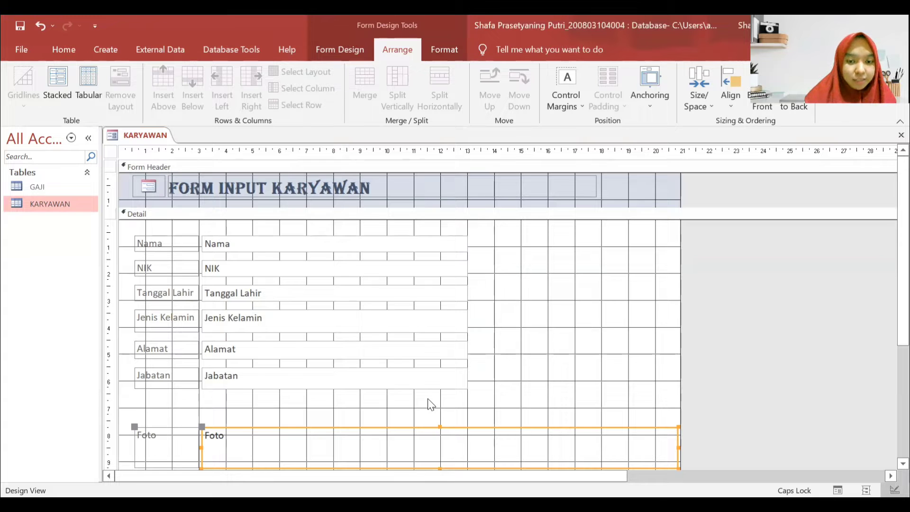
drag(678, 435, 647, 243)
click(577, 239)
drag(580, 238, 549, 242)
drag(543, 282, 552, 247)
click(625, 263)
mouse_move(610, 279)
mouse_down()
mouse_move(610, 300)
mouse_move(615, 294)
mouse_up()
click(353, 228)
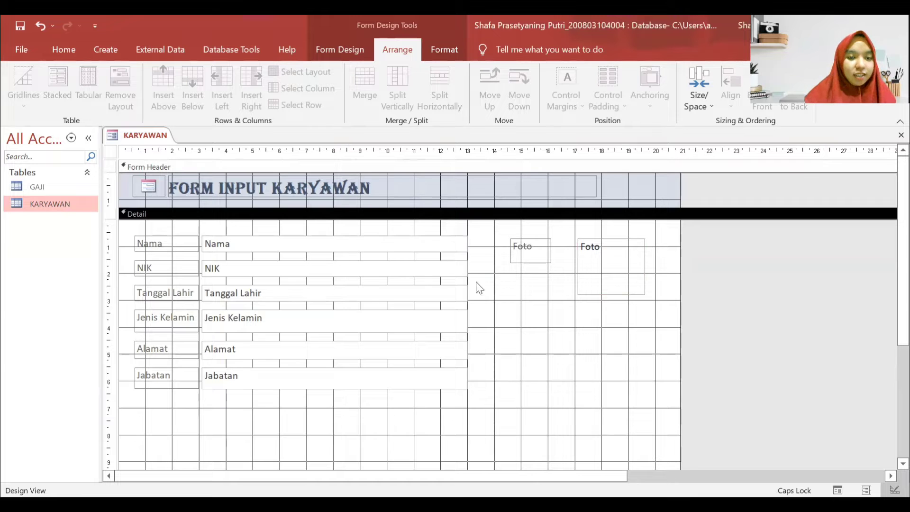
- Give the Detail section an orange #FFC20E back color in the Property Sheet
right_click(516, 291)
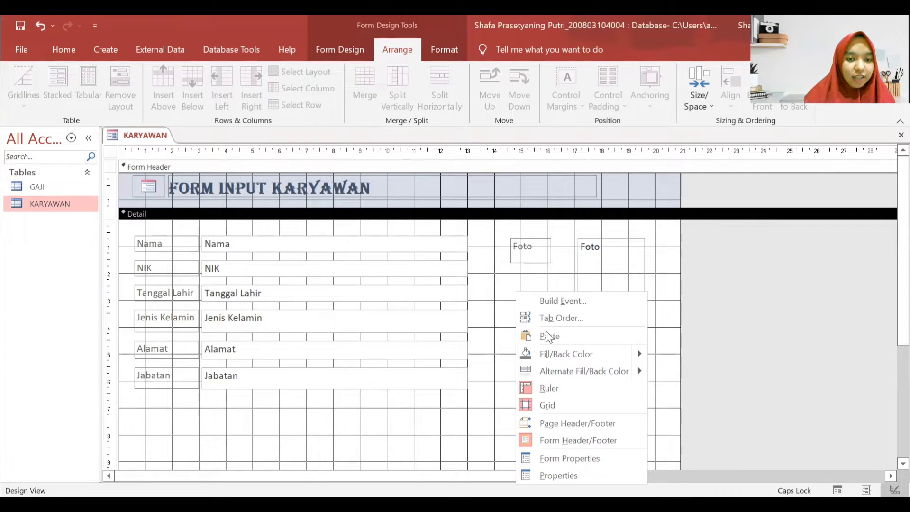
click(310, 217)
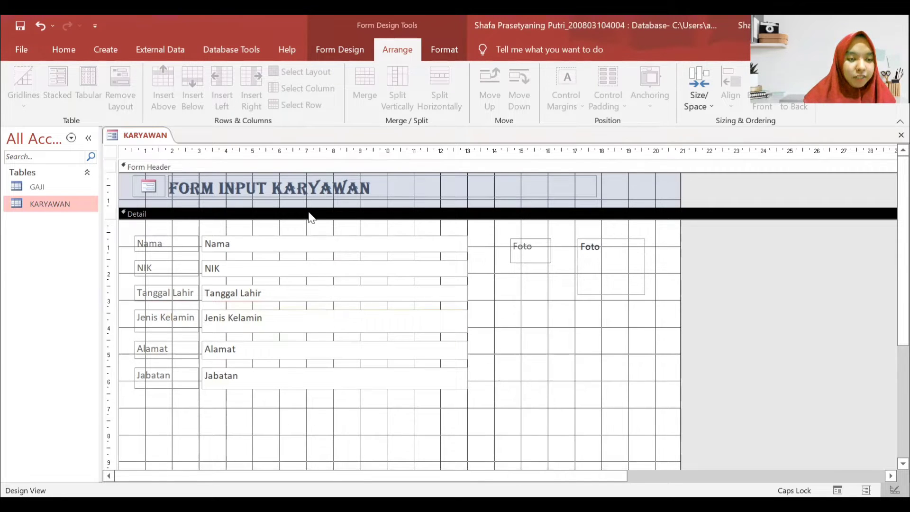
right_click(311, 217)
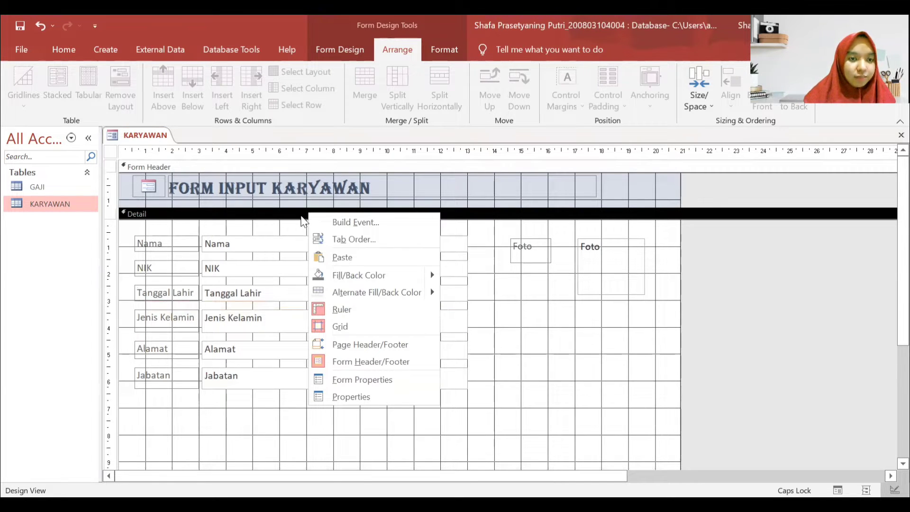
click(347, 49)
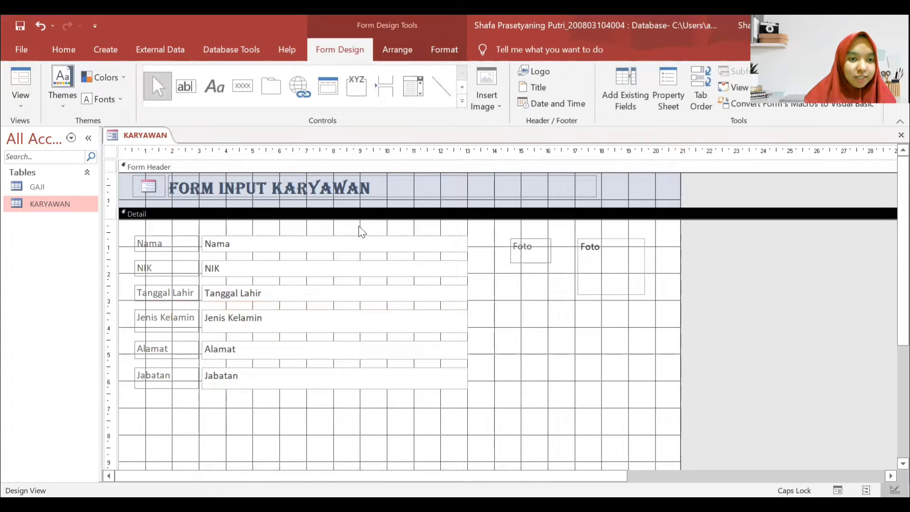
click(683, 89)
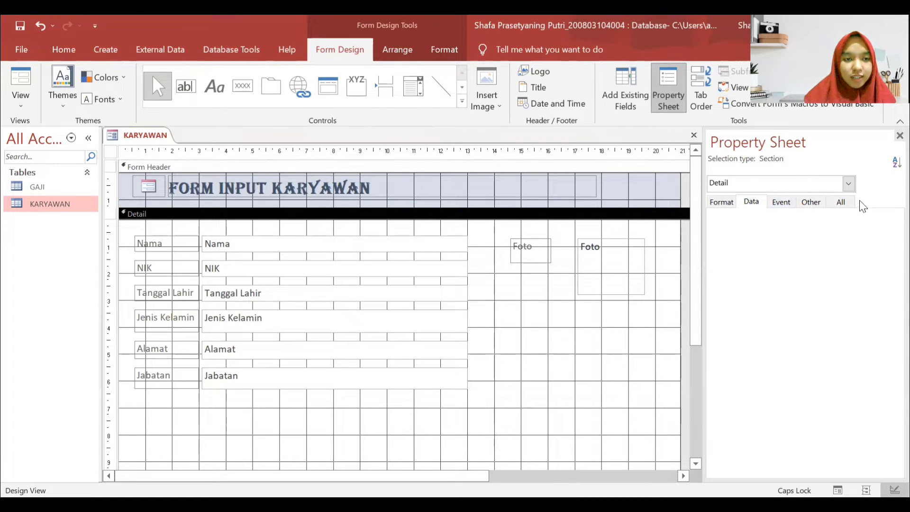
click(731, 206)
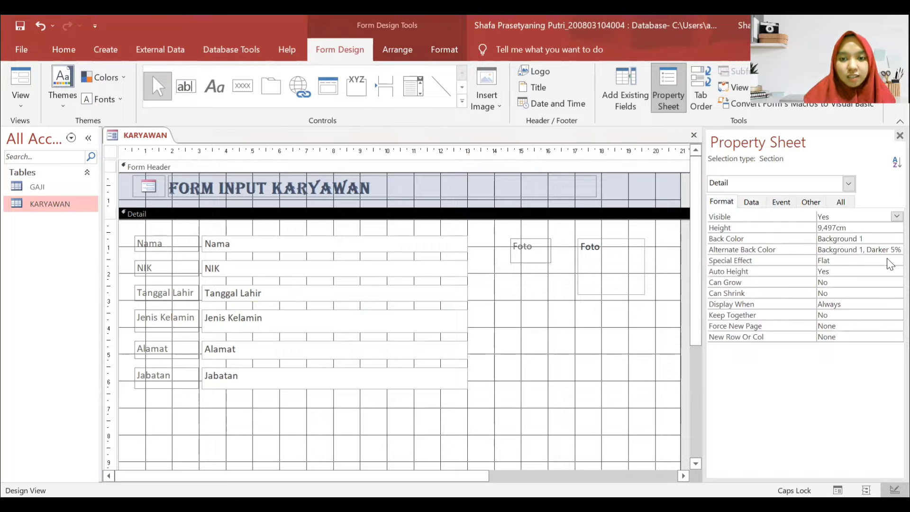
click(885, 239)
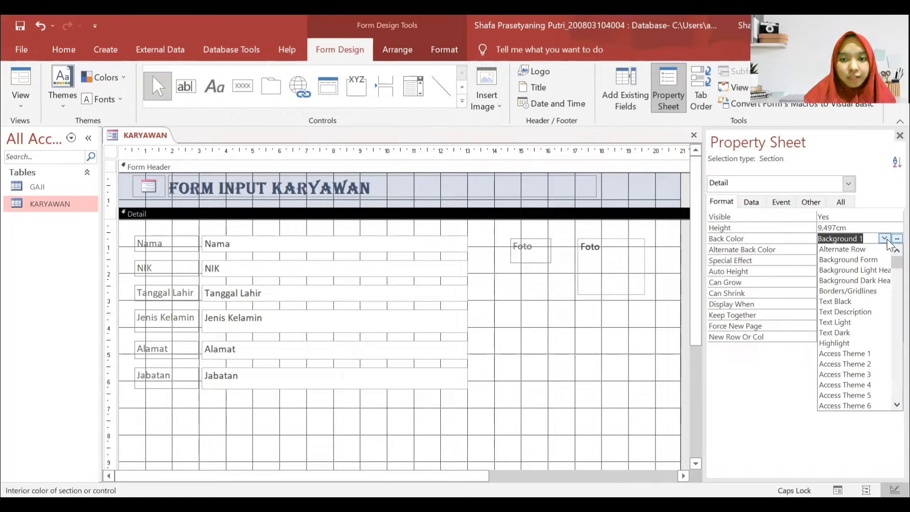
click(897, 239)
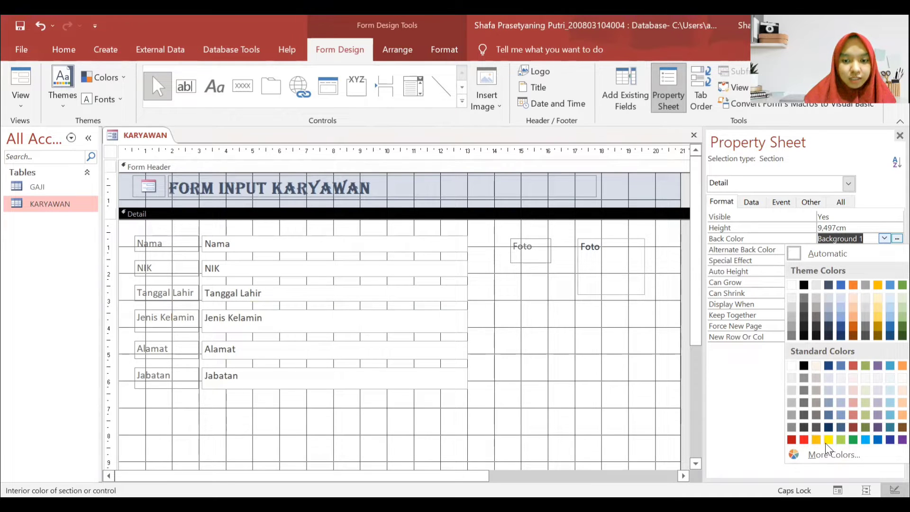
click(817, 440)
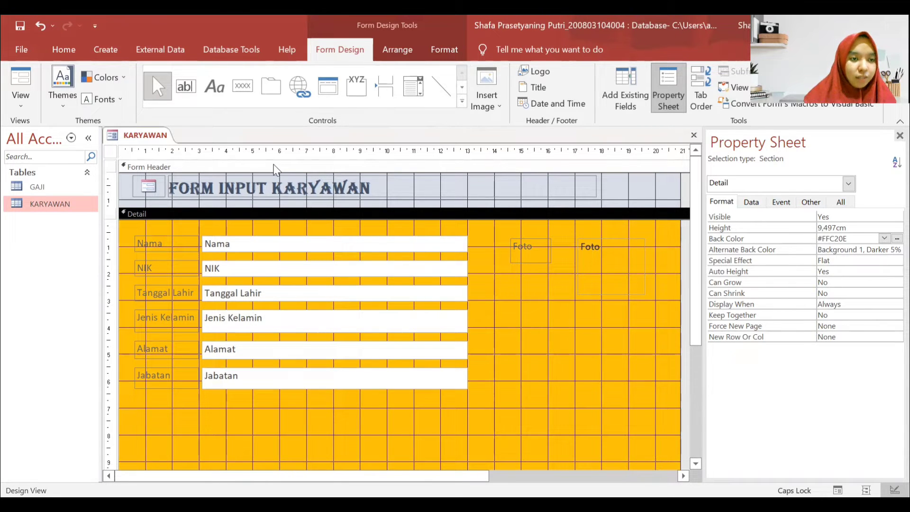
- Browse the Form Header's property tabs, then reselect the Detail section
click(276, 168)
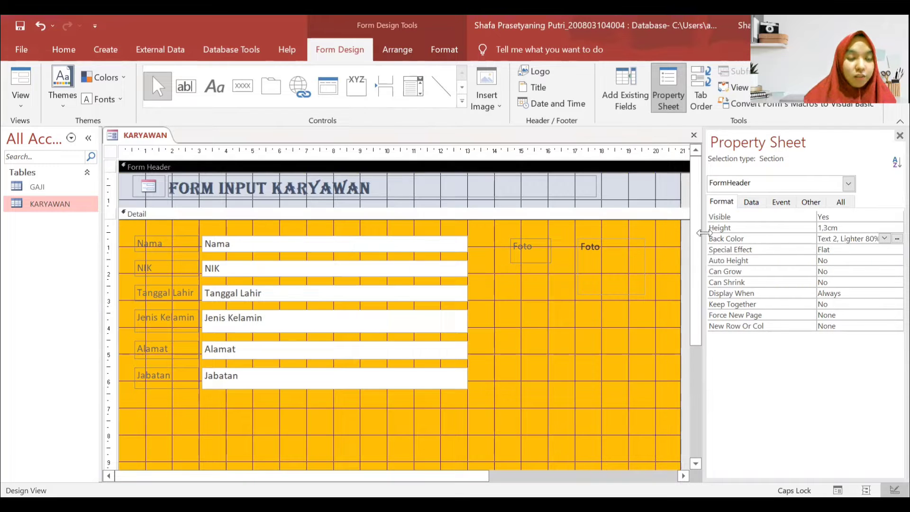
click(752, 202)
click(721, 201)
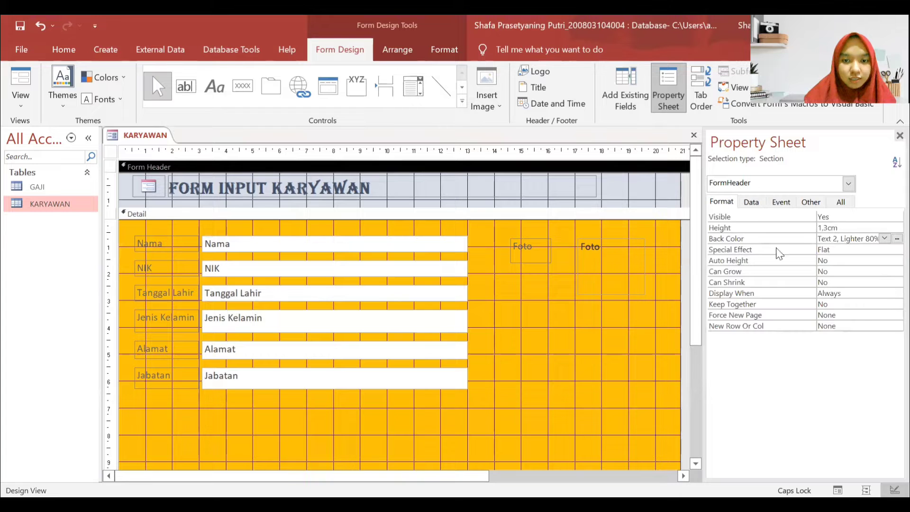
click(843, 202)
click(821, 204)
click(781, 203)
click(751, 203)
click(719, 203)
click(552, 387)
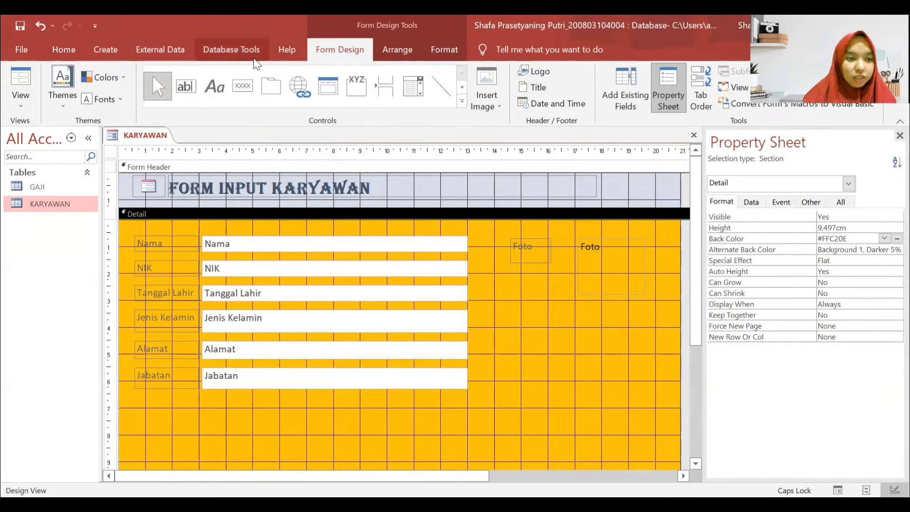
- Add a previous-record arrow button below the fields with the Command Button Wizard
click(242, 92)
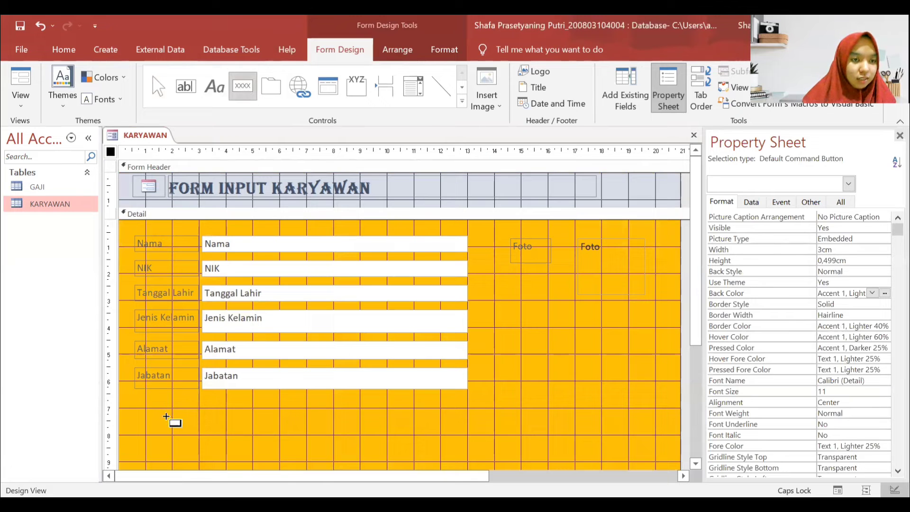
drag(153, 419, 207, 443)
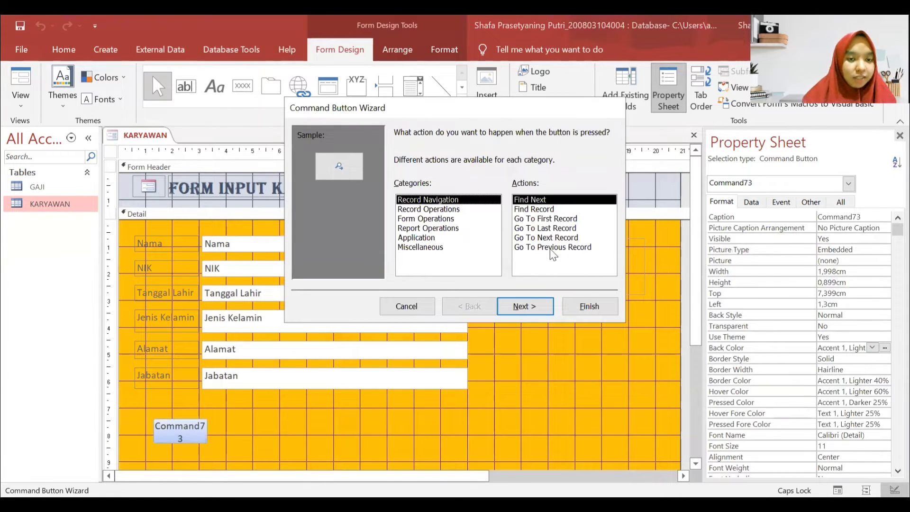
click(548, 247)
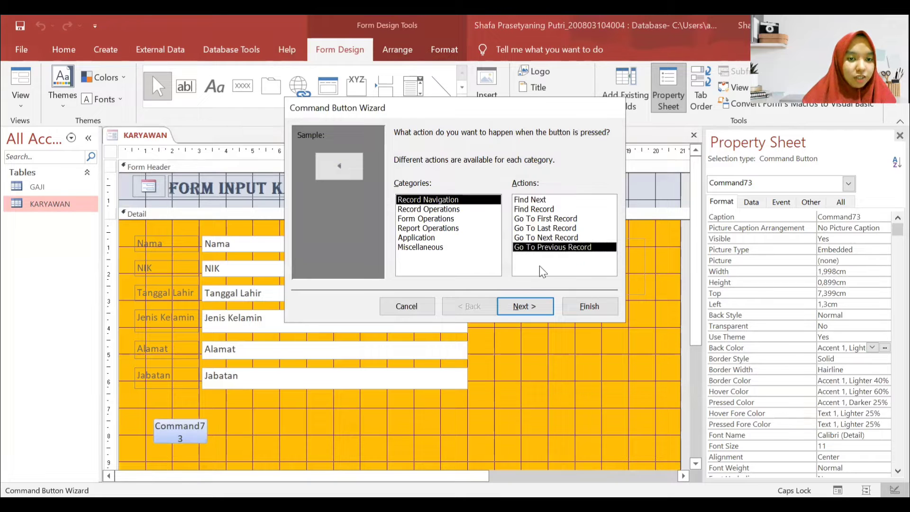
click(526, 308)
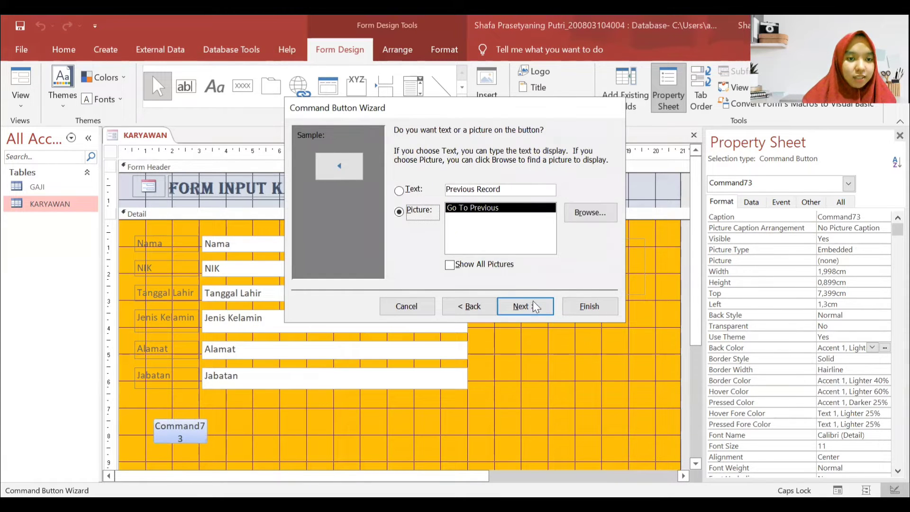
click(526, 307)
click(482, 171)
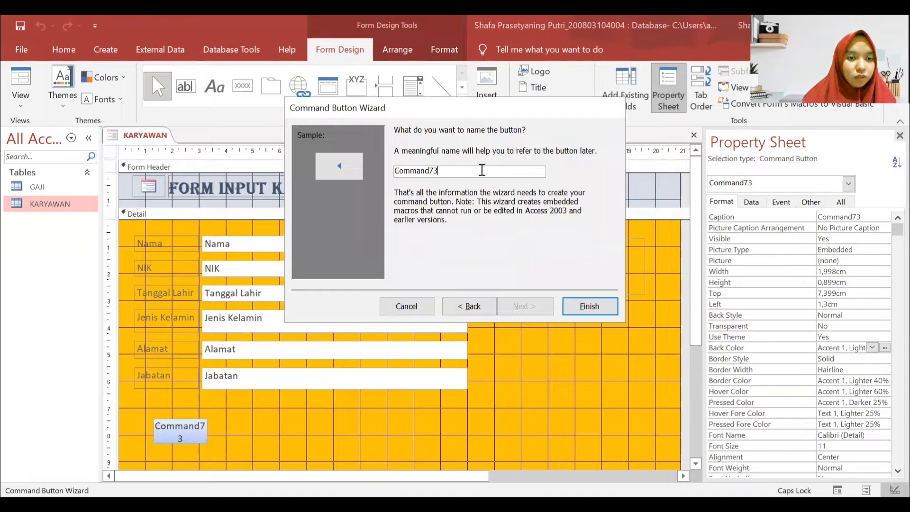
key(BackSpace)
key(BackSpace)
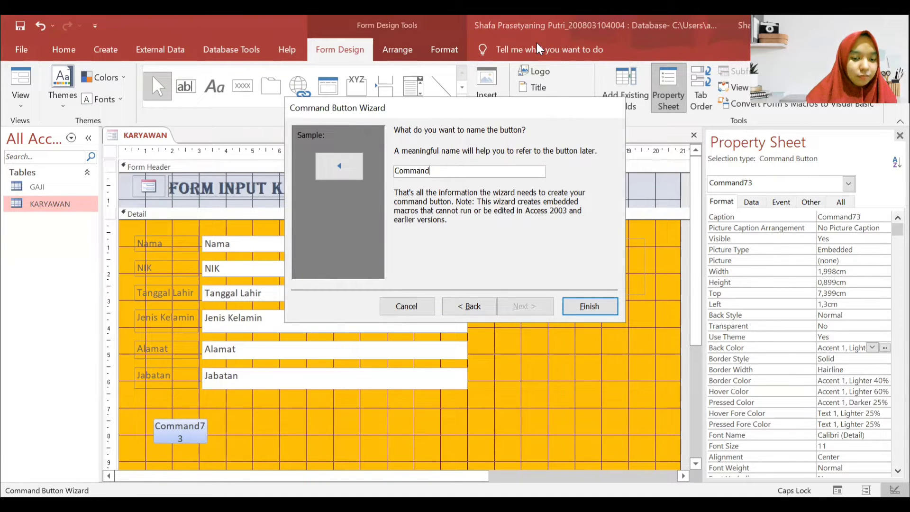
key(Caps_Lock)
text(previous)
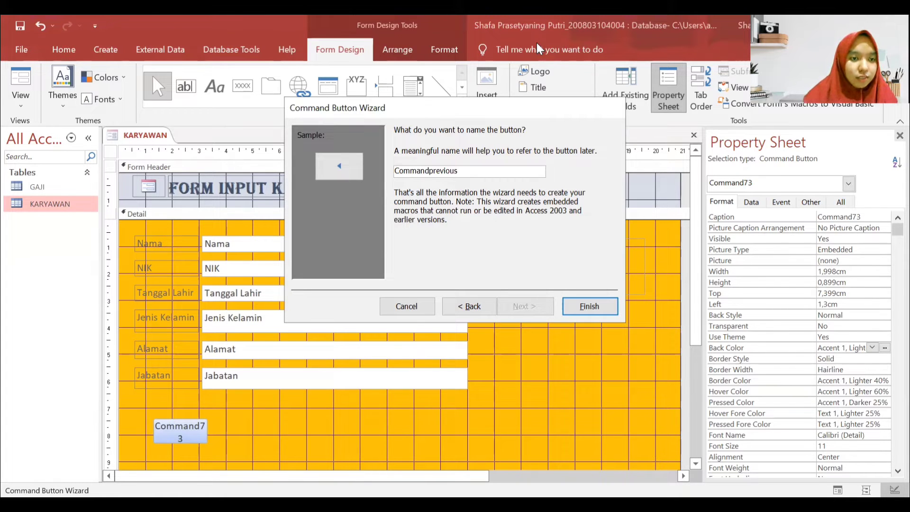
key(Return)
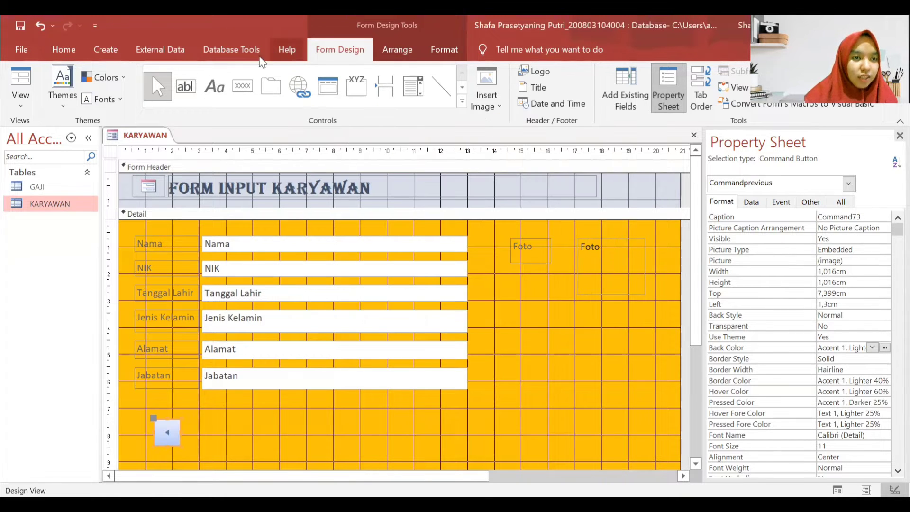
- Add an Add New Record button captioned 'Tambah Data' and named Commandadd
click(243, 86)
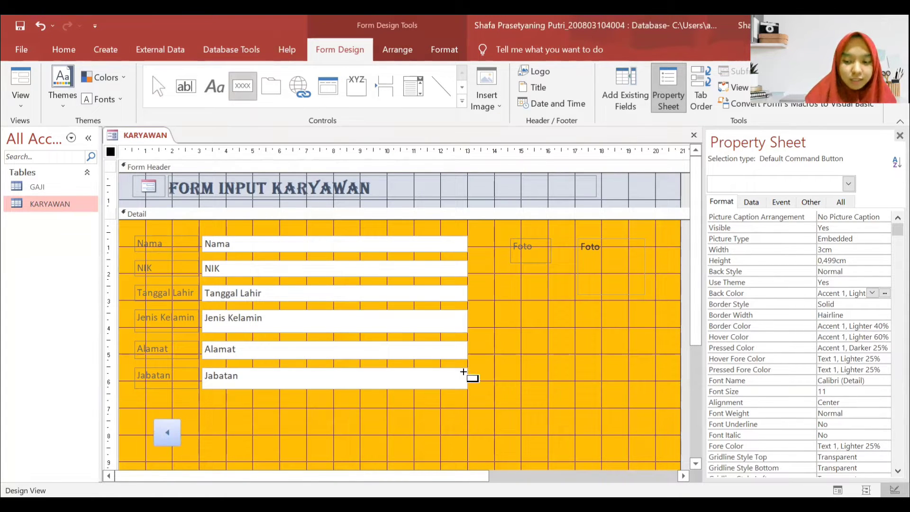
drag(204, 423, 268, 443)
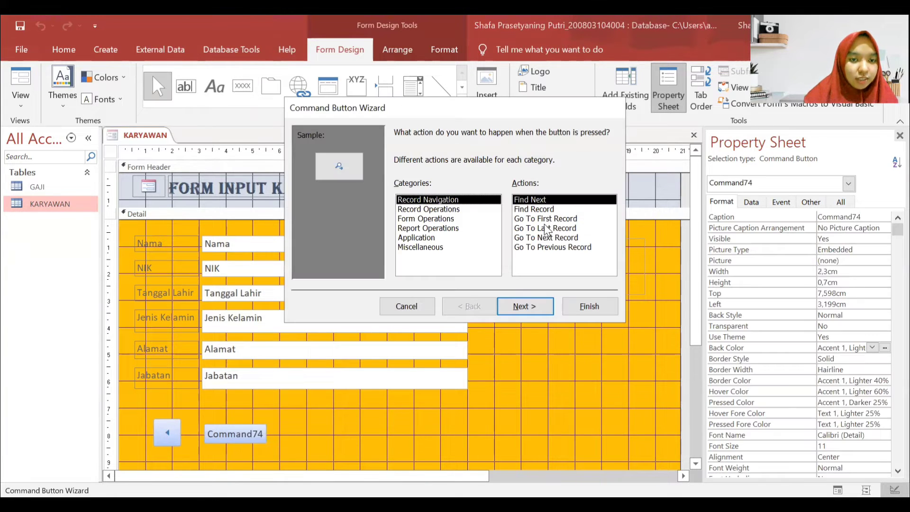
click(438, 209)
click(547, 316)
click(529, 192)
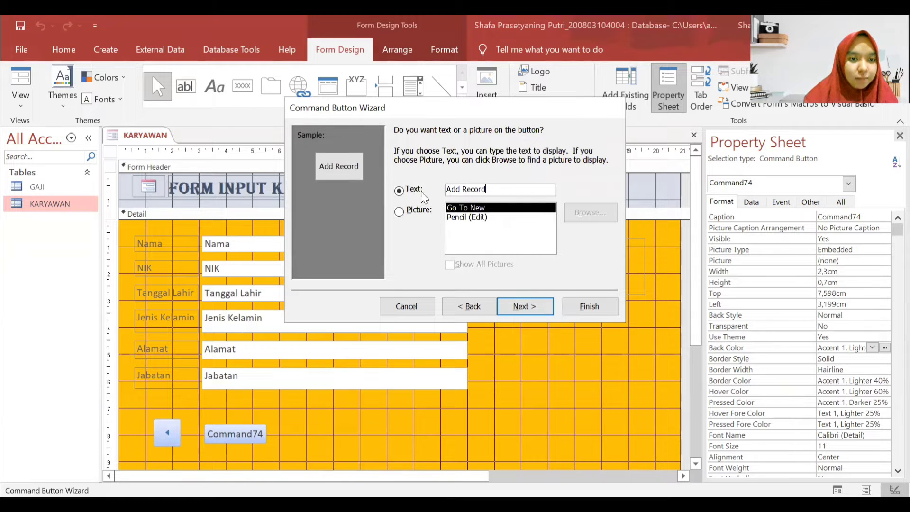
drag(489, 188, 422, 188)
text(Tambahl)
key(BackSpace)
key(BackSpace)
text(h Data)
key(Return)
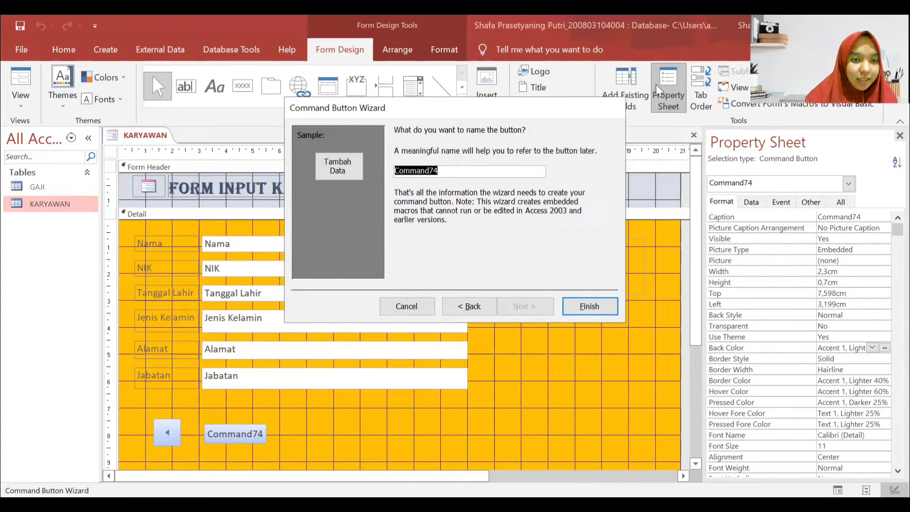
click(526, 173)
key(BackSpace)
key(BackSpace)
text(add)
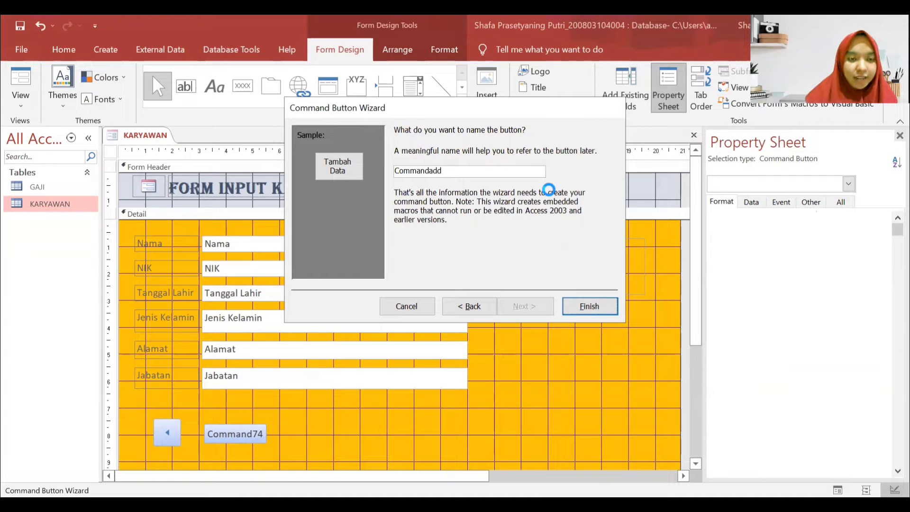
key(Return)
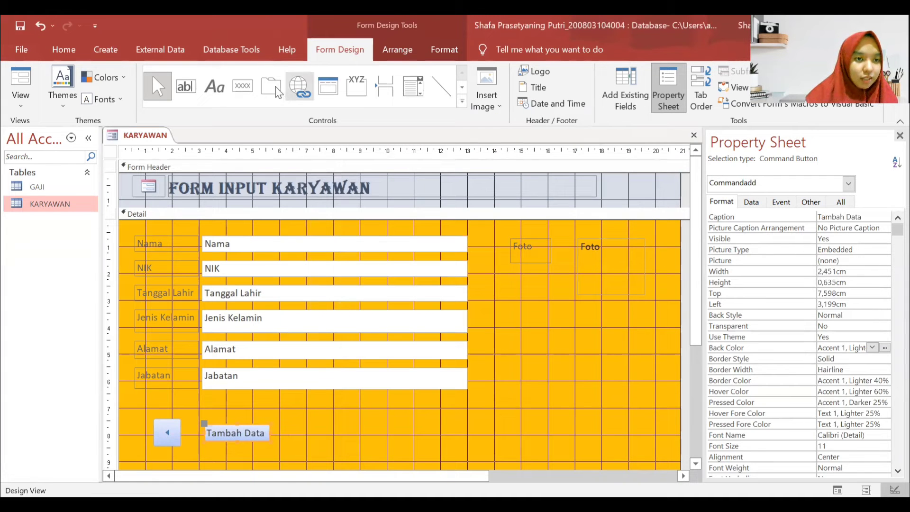
- Add a Save Record button captioned 'Simpan', named Commandsave, right of Tambah Data
click(242, 85)
drag(292, 422, 383, 445)
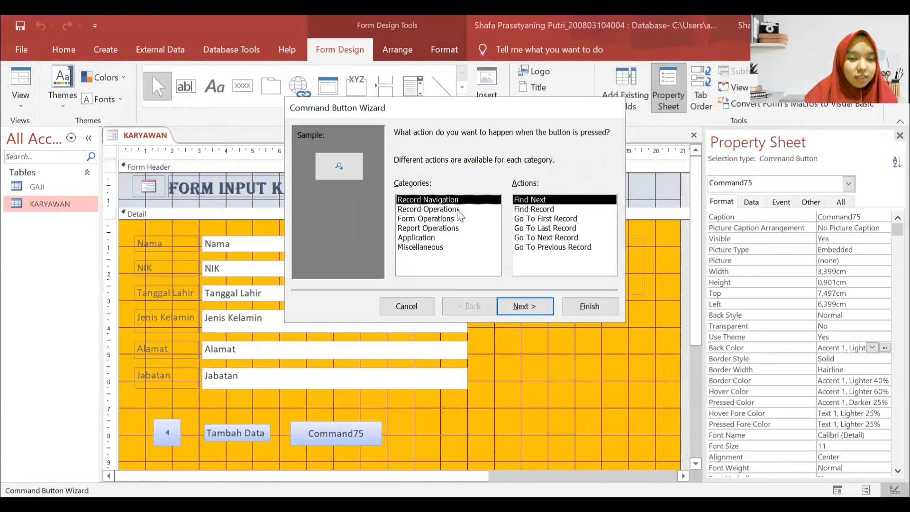
click(456, 210)
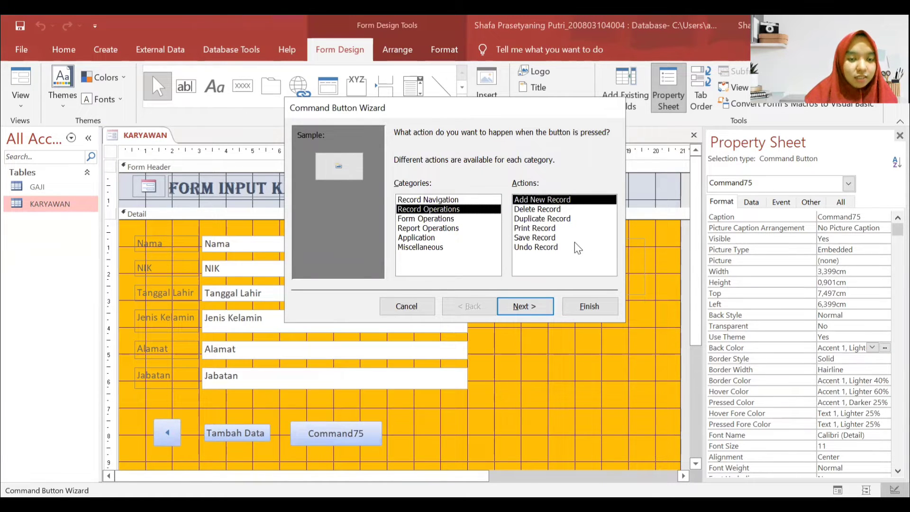
click(574, 238)
click(522, 306)
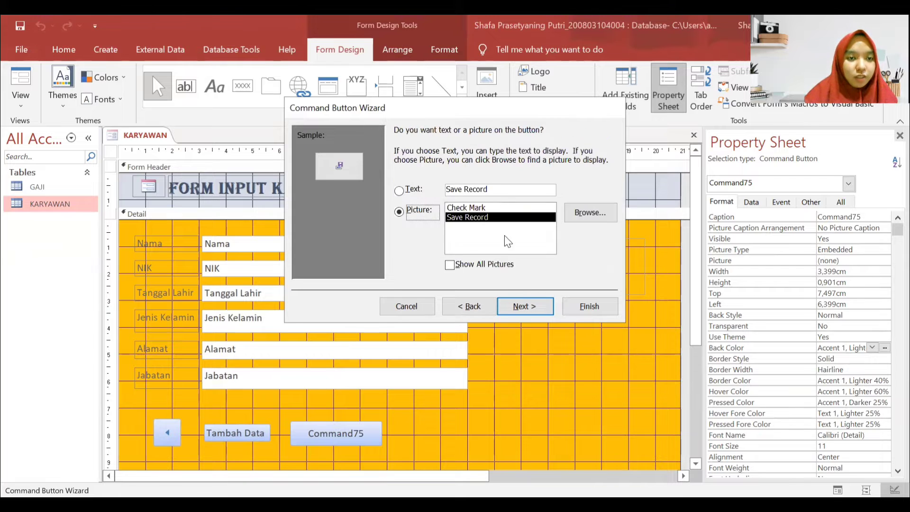
click(401, 190)
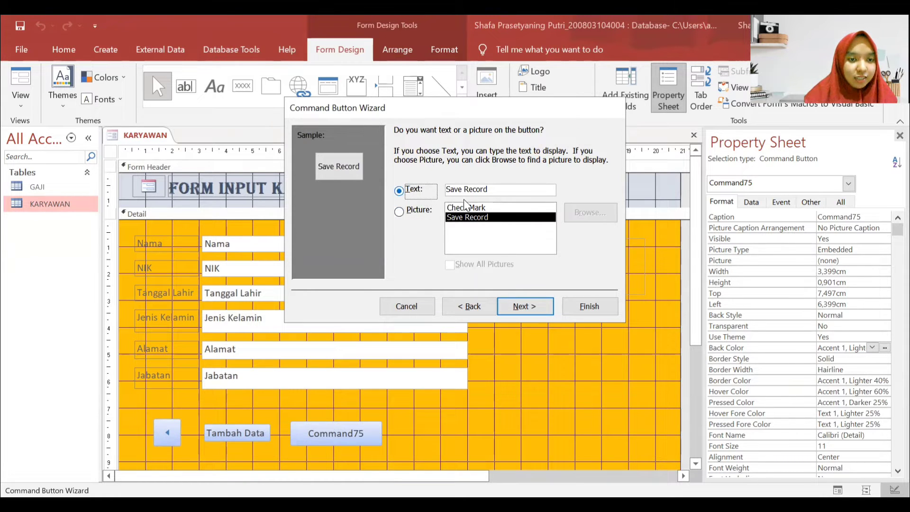
drag(513, 190, 453, 181)
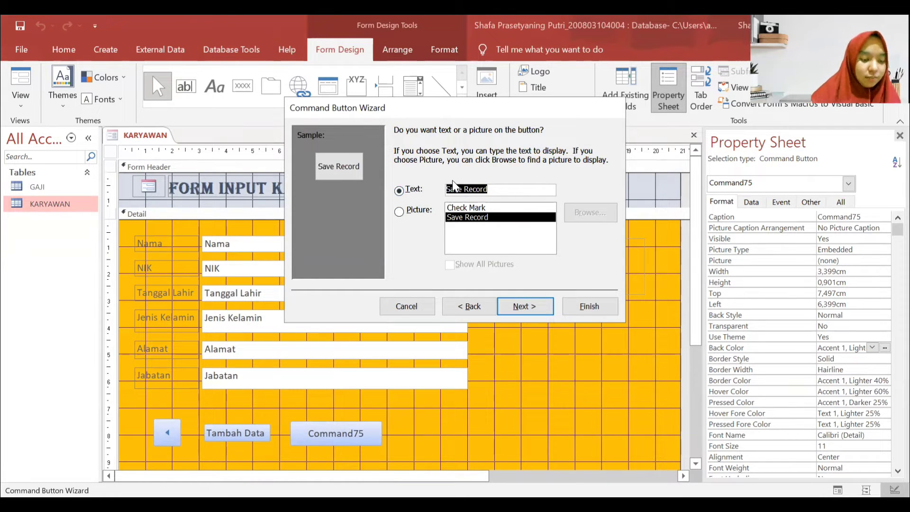
text(Simpan)
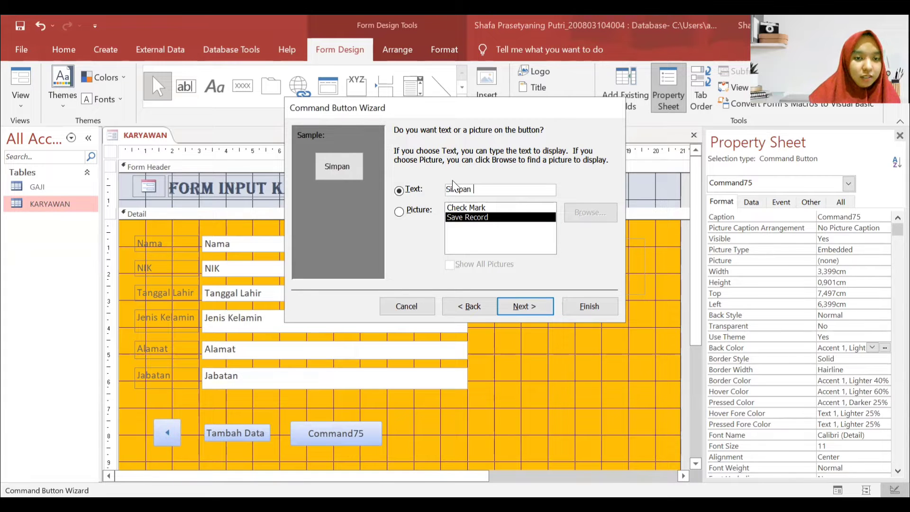
key(Return)
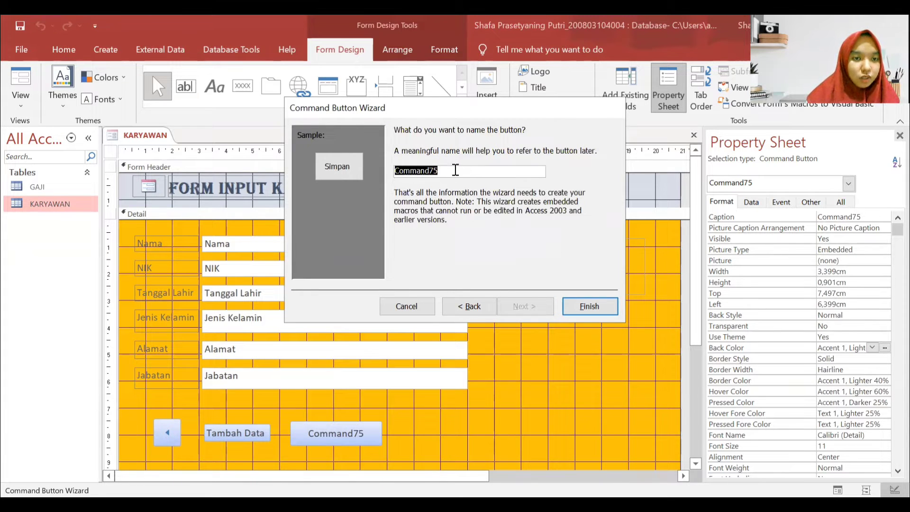
click(456, 170)
key(BackSpace)
key(BackSpace)
text(save)
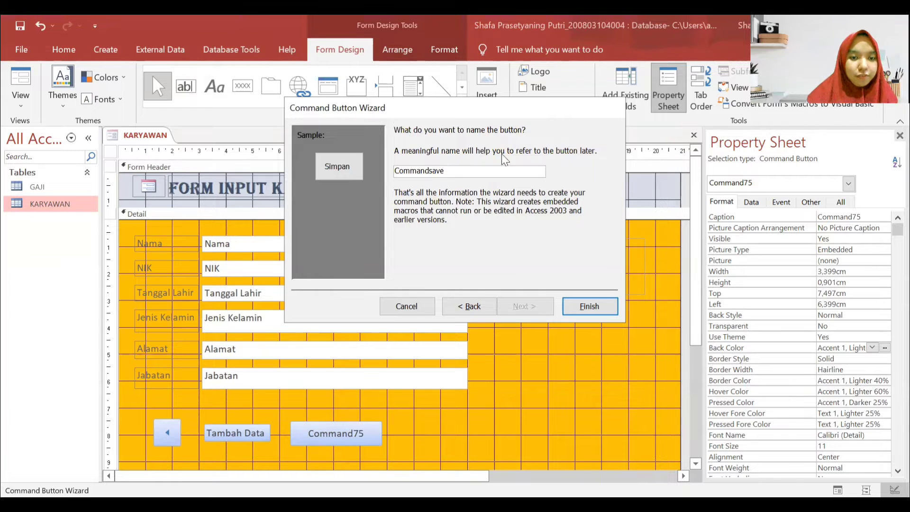
click(590, 306)
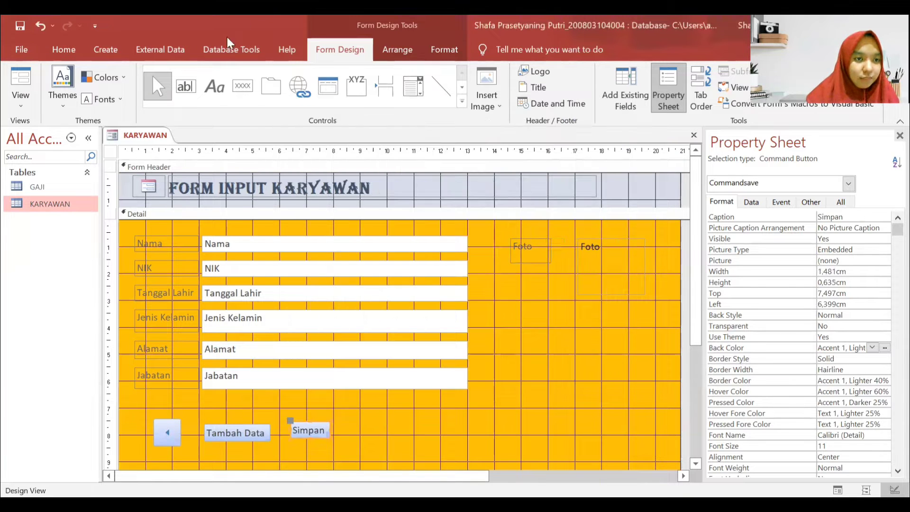
- Add a Delete Record button captioned 'Hapus', named Commanddelete, beside Simpan
drag(348, 418, 445, 440)
click(416, 209)
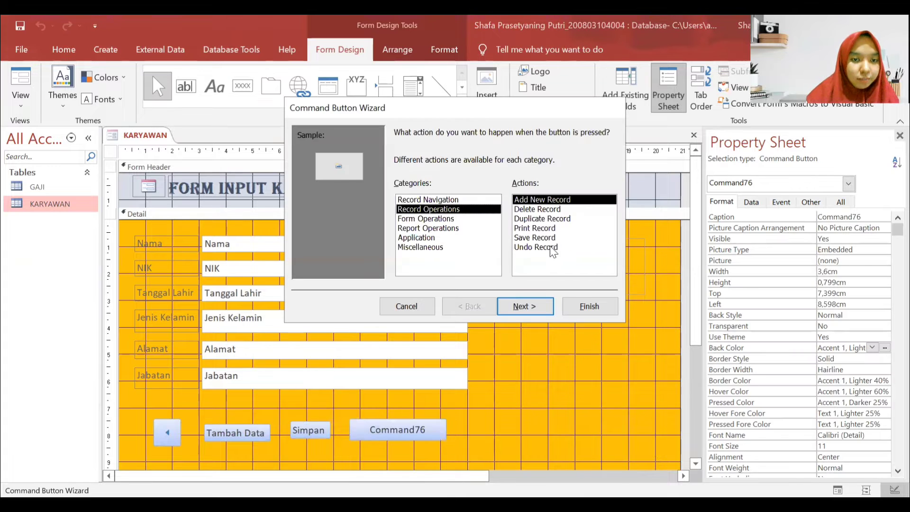
click(545, 209)
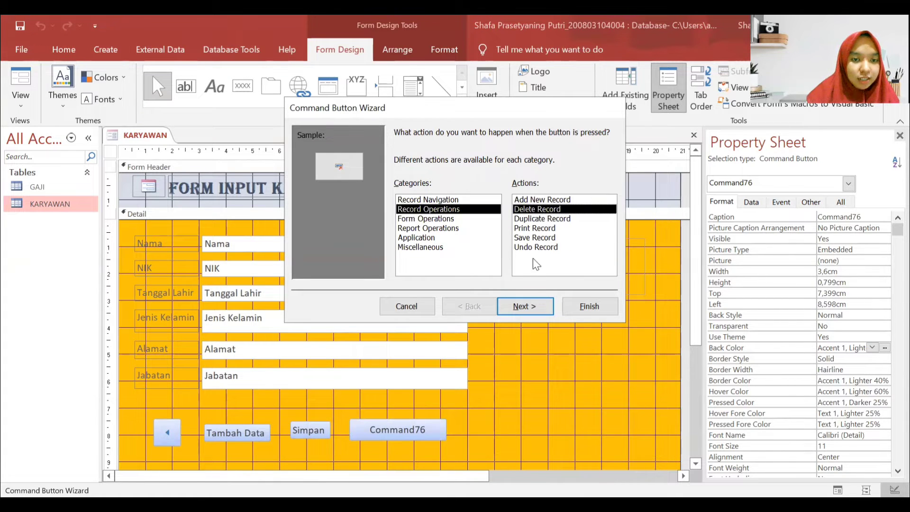
click(524, 306)
click(495, 191)
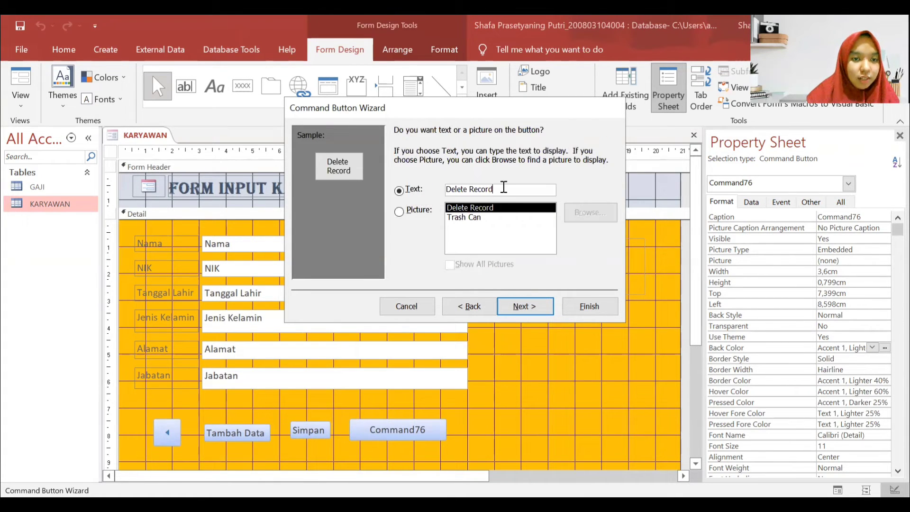
drag(495, 191, 420, 191)
text(Hapu)
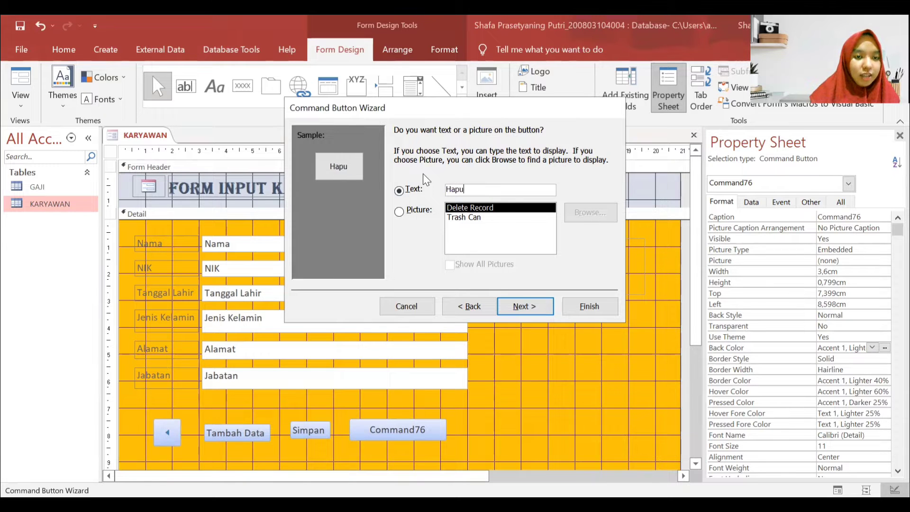
key(Return)
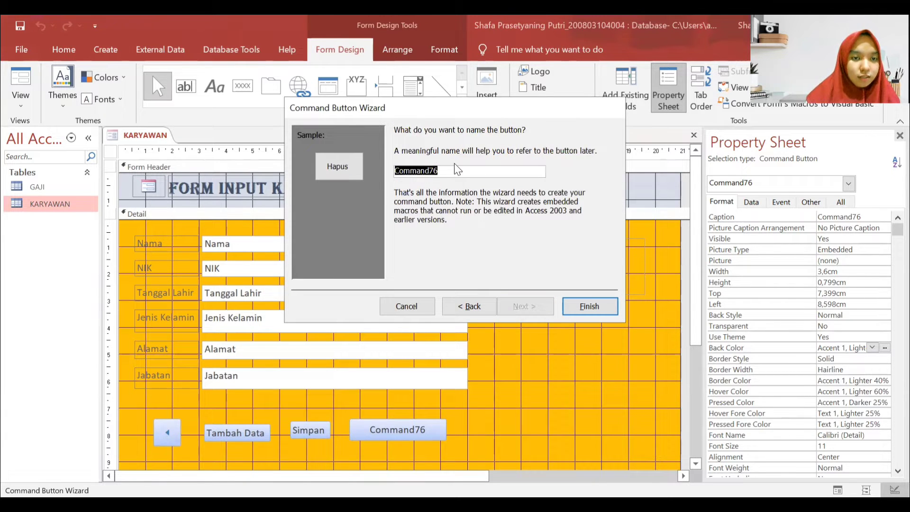
click(456, 171)
key(BackSpace)
key(BackSpace)
text(delete)
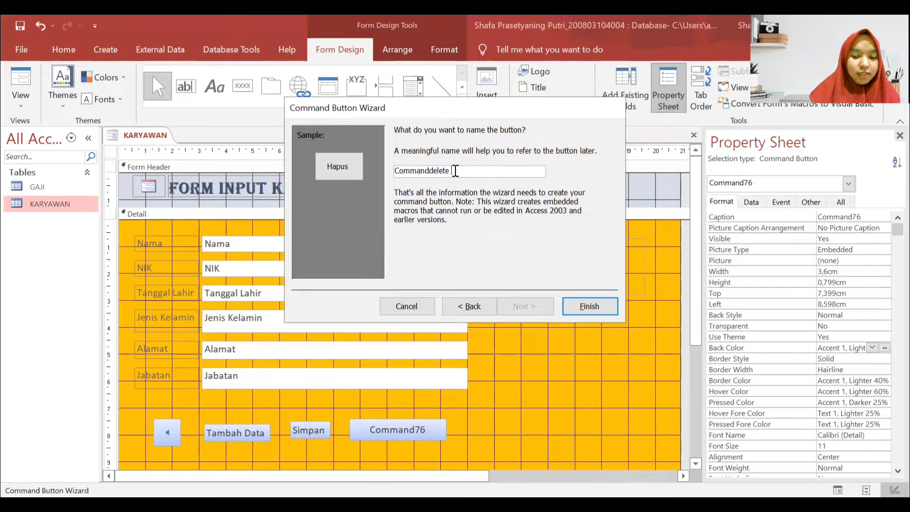
key(Return)
click(512, 310)
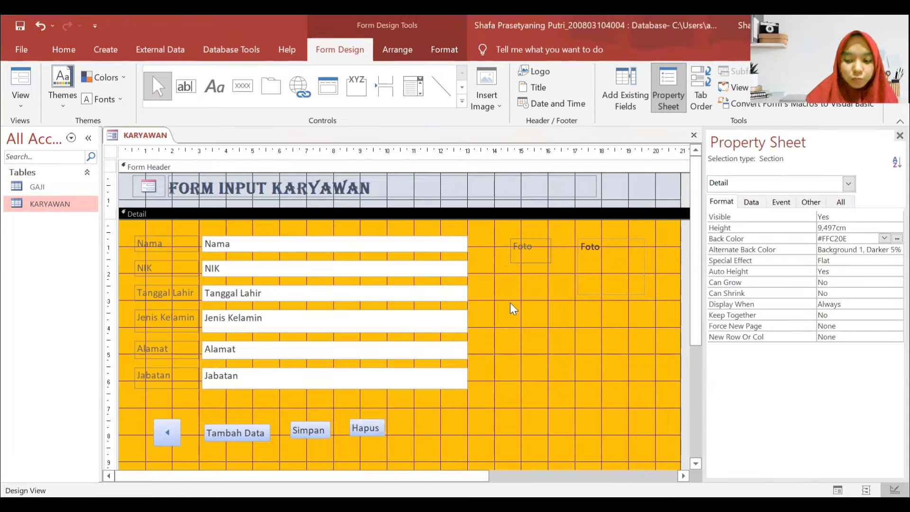
- Add a Go To Next Record arrow button named Commandnext right of Hapus
click(242, 86)
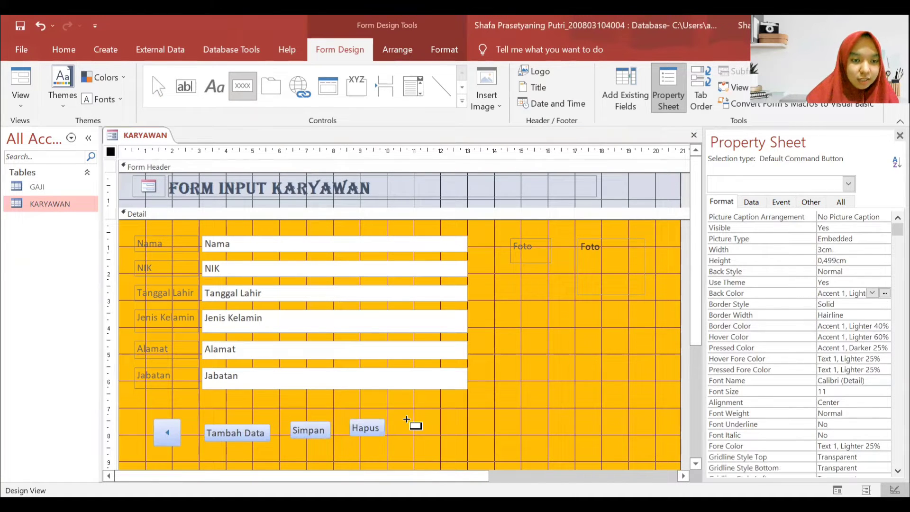
drag(408, 422, 486, 444)
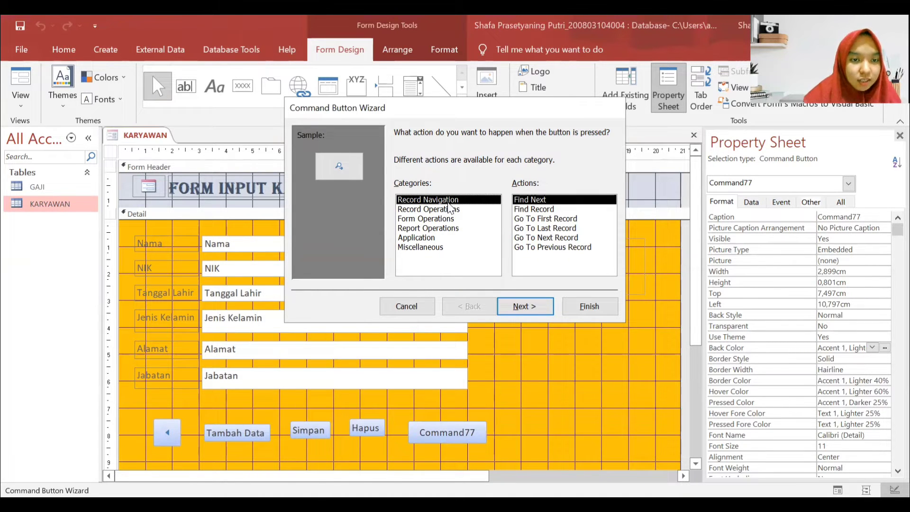
click(560, 239)
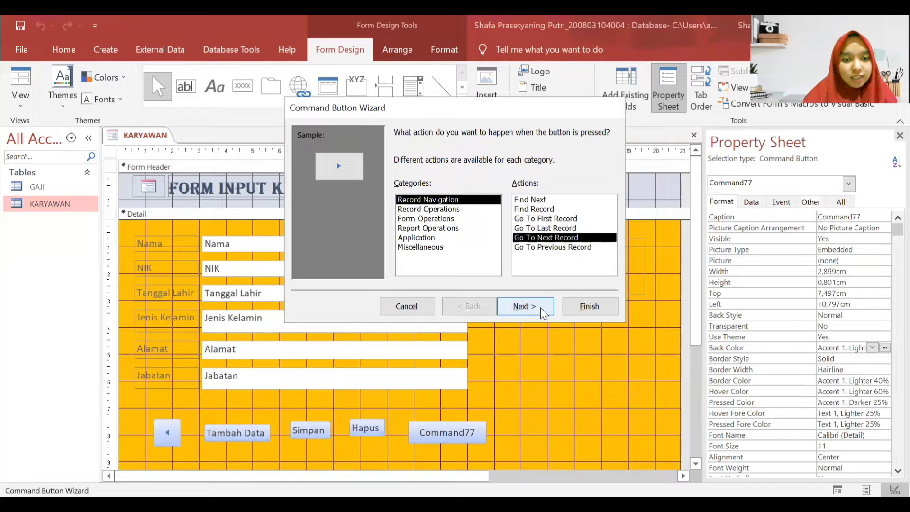
click(523, 307)
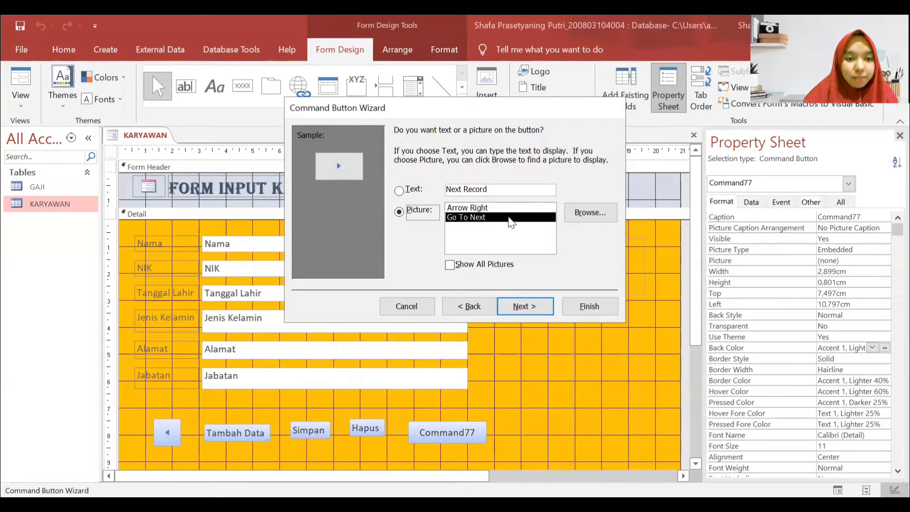
click(523, 306)
click(441, 167)
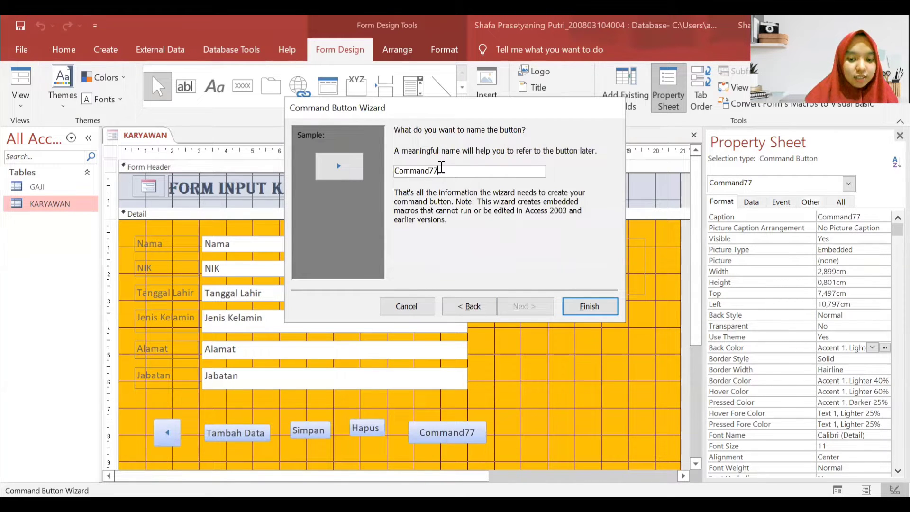
text(next)
click(612, 305)
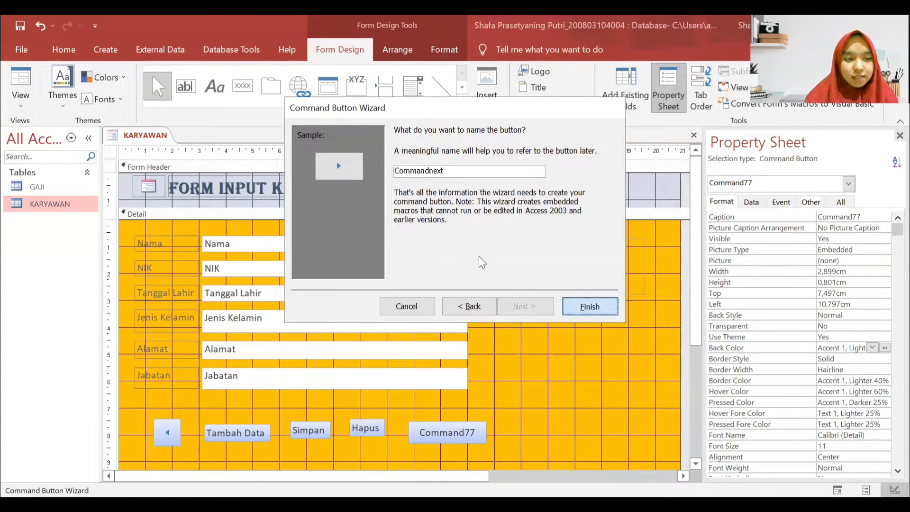
- Draw one more command button to the right of the arrow button
click(570, 296)
click(242, 84)
drag(463, 417, 513, 441)
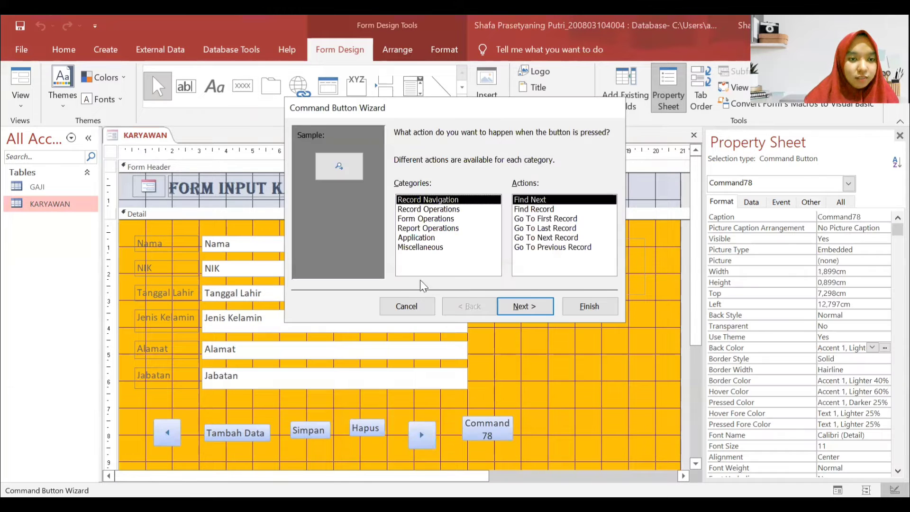
- Make the new button a Close Form button captioned 'Keluar', named Commandclose
click(435, 219)
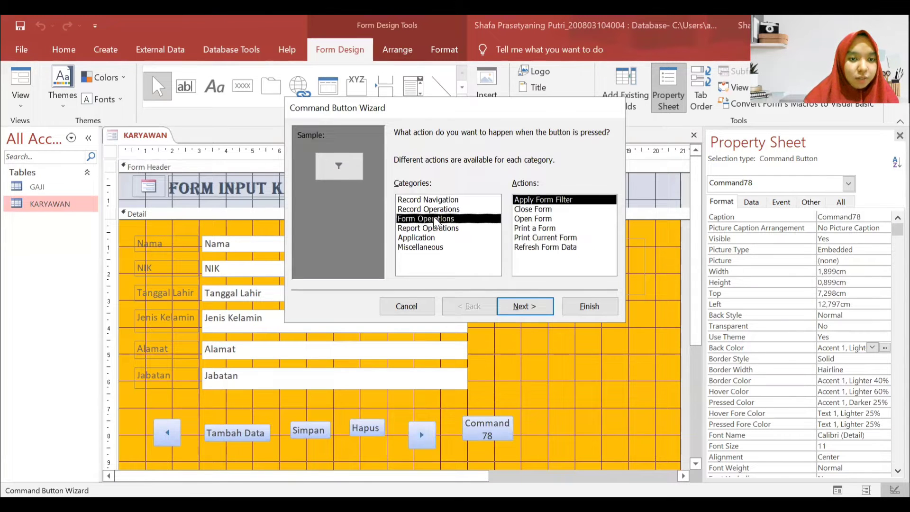
click(546, 210)
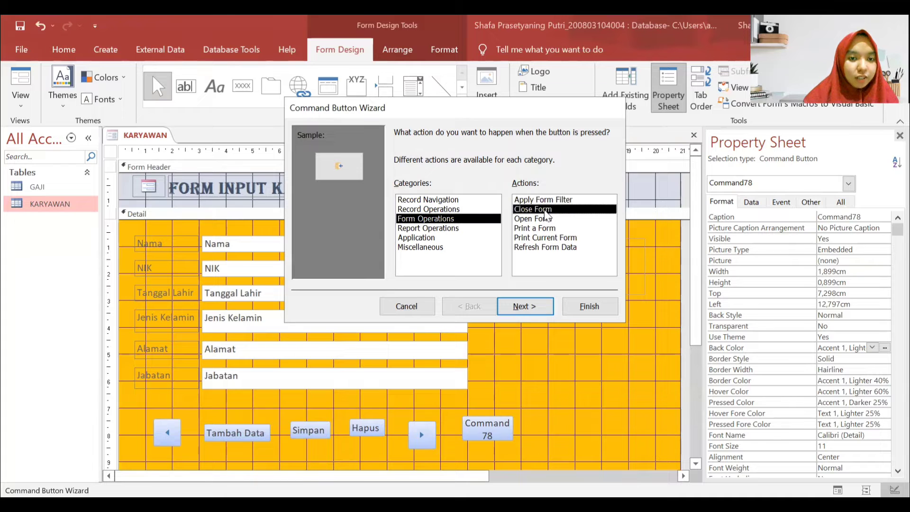
click(524, 308)
click(511, 188)
drag(512, 189, 422, 184)
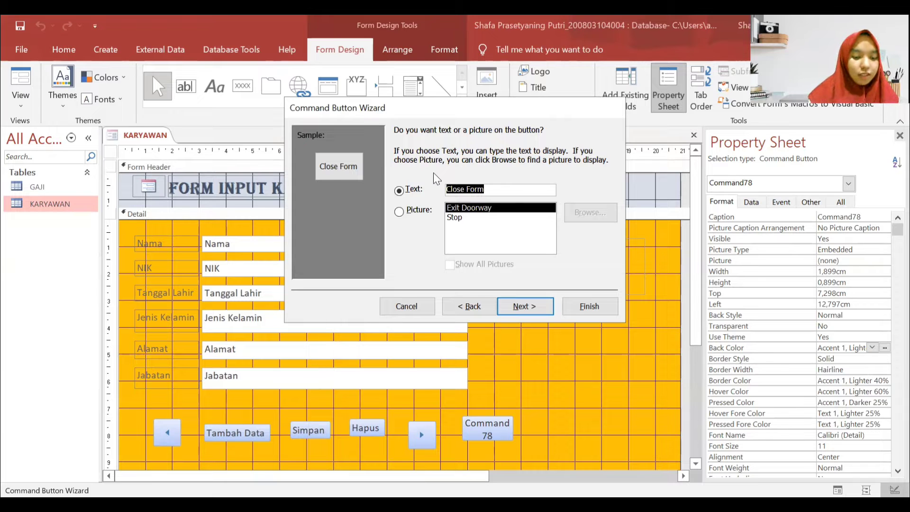
text(Keluar)
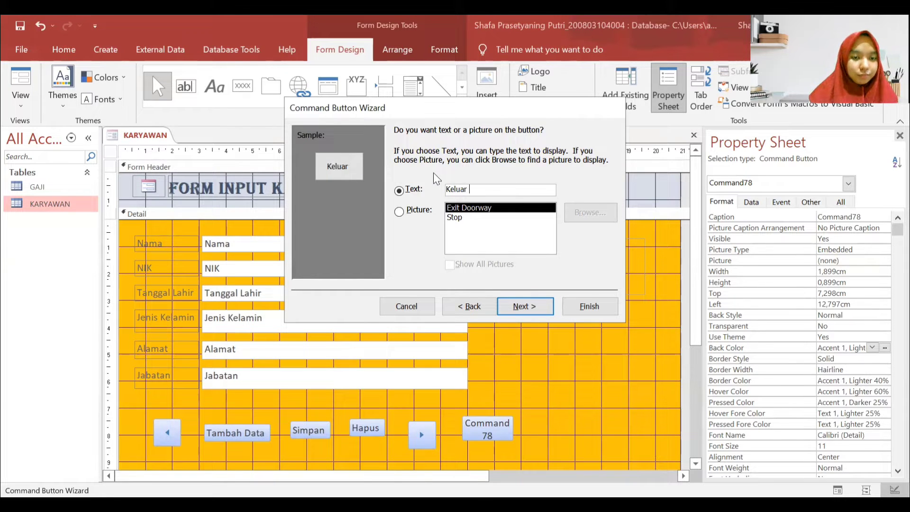
click(521, 307)
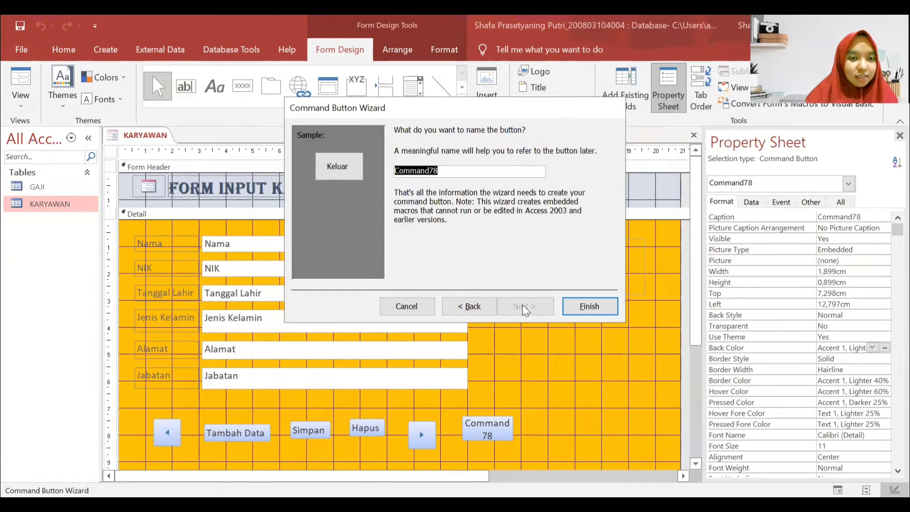
click(493, 174)
key(BackSpace)
key(BackSpace)
text(close)
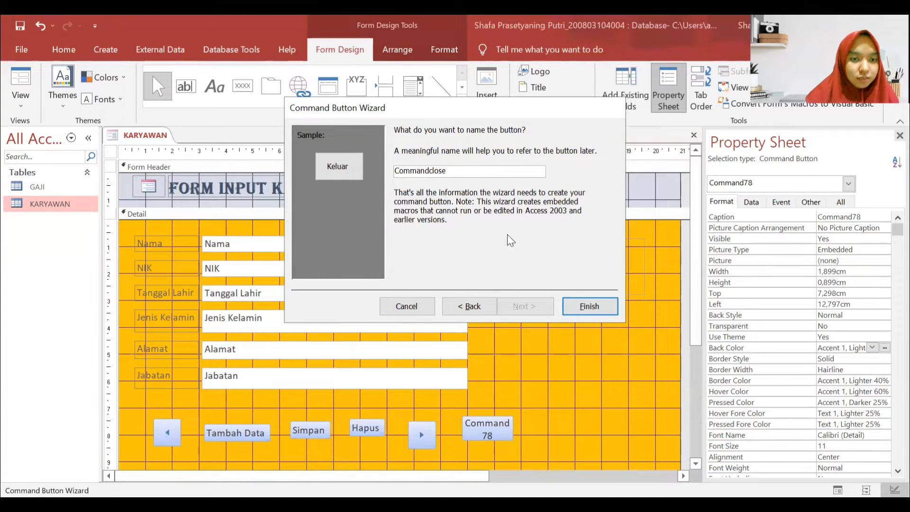
click(586, 311)
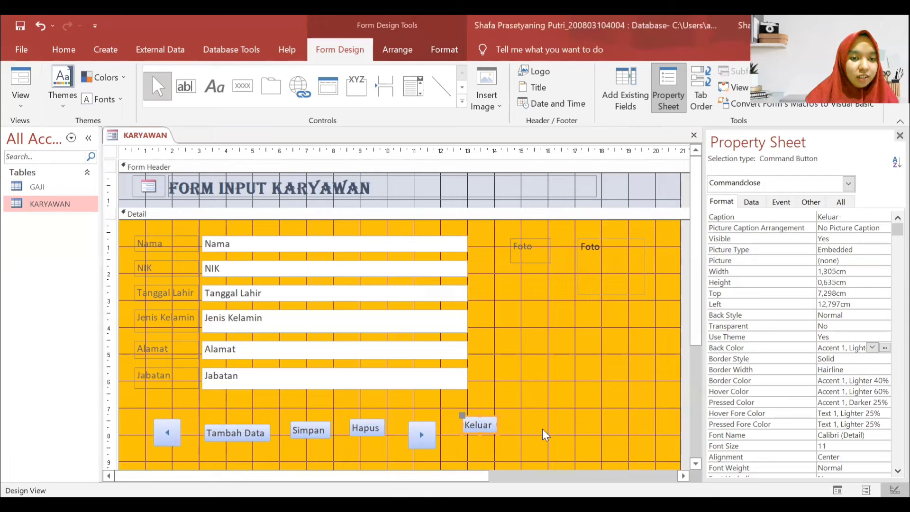
click(540, 430)
- Arrange the six command buttons in a tabular layout and nudge the row down-left
scroll(292, 397, down, 1)
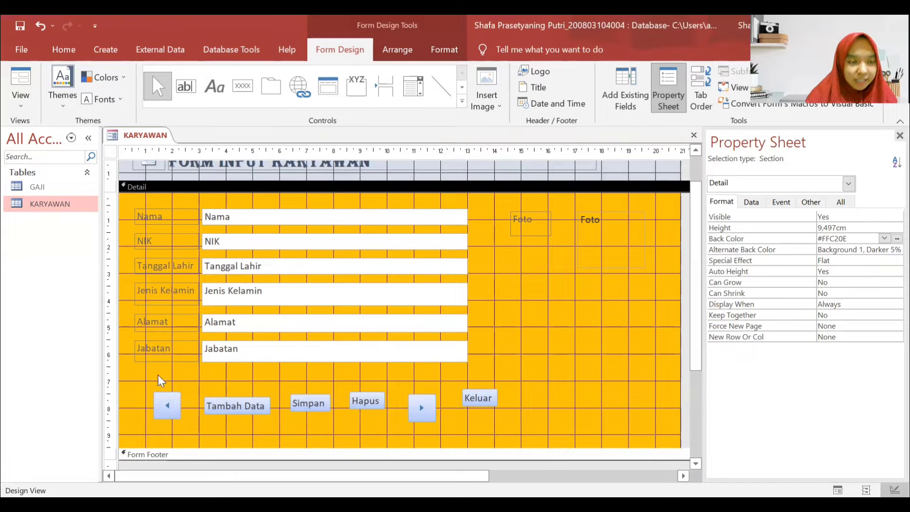
drag(132, 375, 523, 435)
click(399, 49)
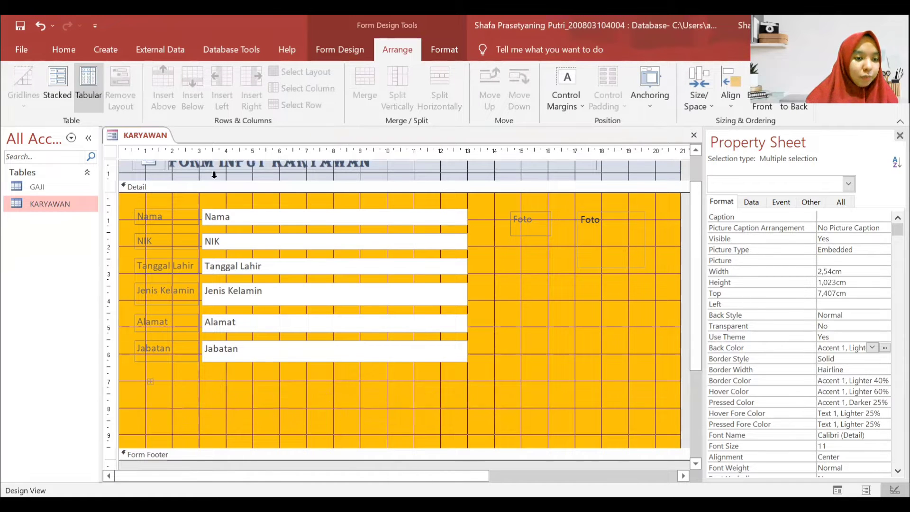
click(89, 81)
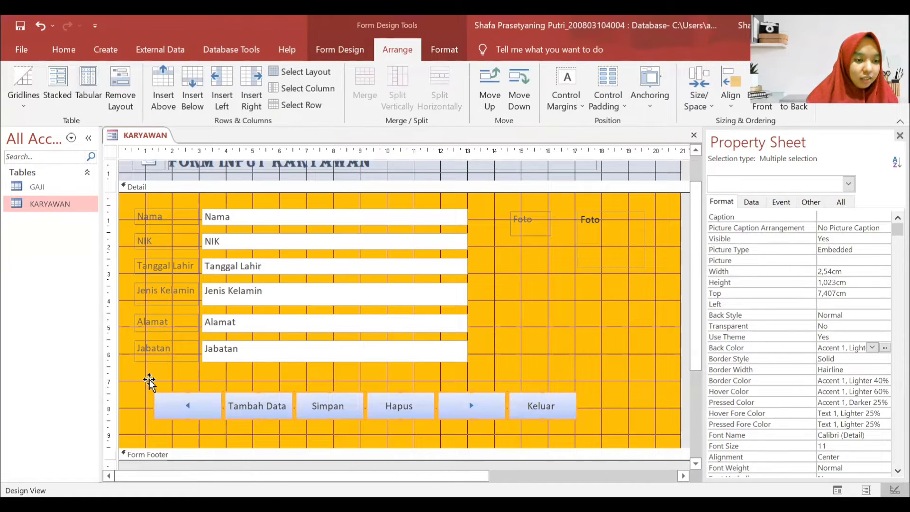
click(144, 380)
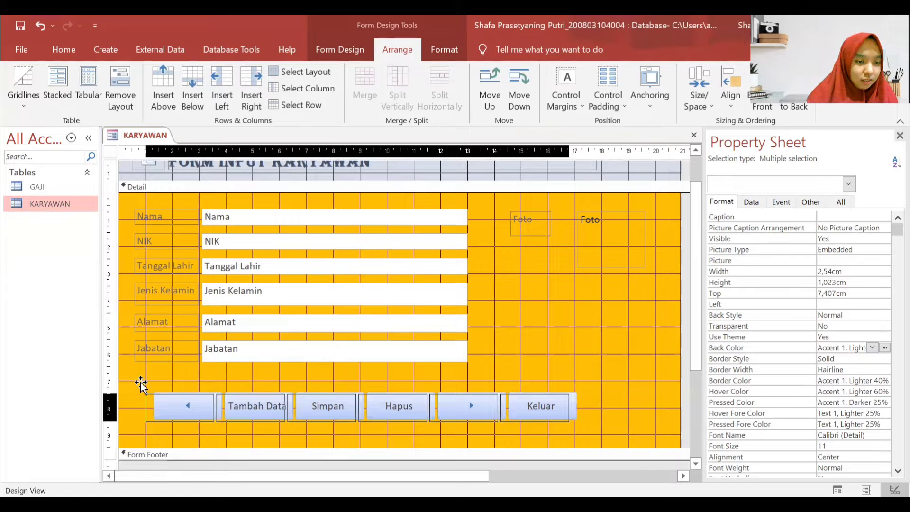
drag(141, 383, 134, 385)
click(586, 360)
scroll(588, 343, up, 1)
scroll(589, 342, down, 1)
scroll(442, 317, up, 1)
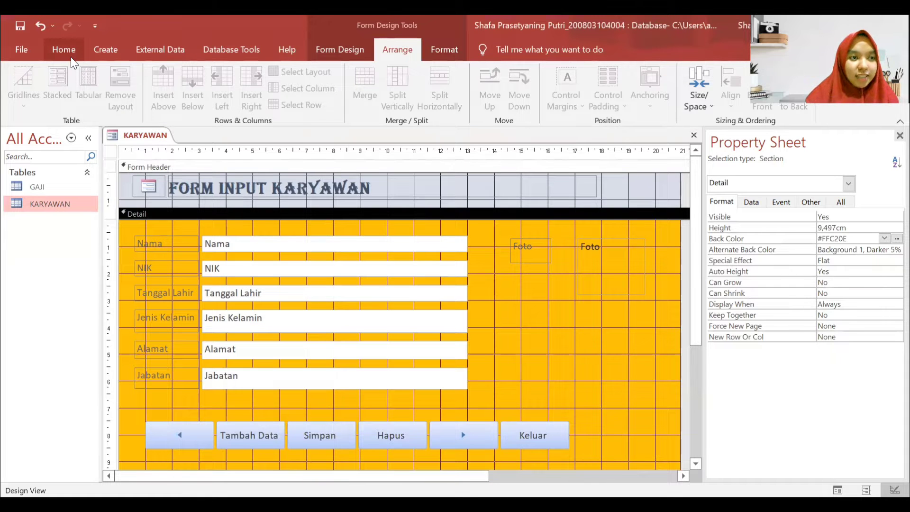
- Format all Detail section controls as Times New Roman, size 12, bold
drag(133, 225, 652, 386)
click(59, 53)
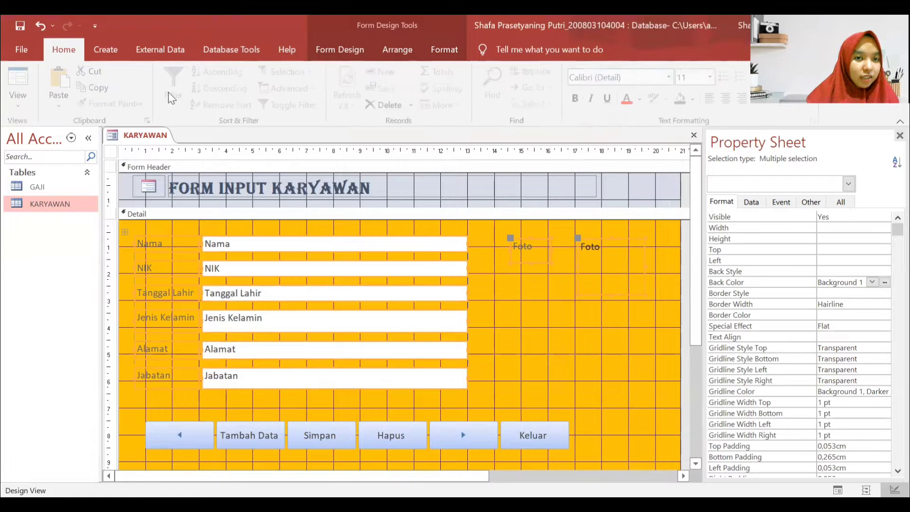
click(672, 77)
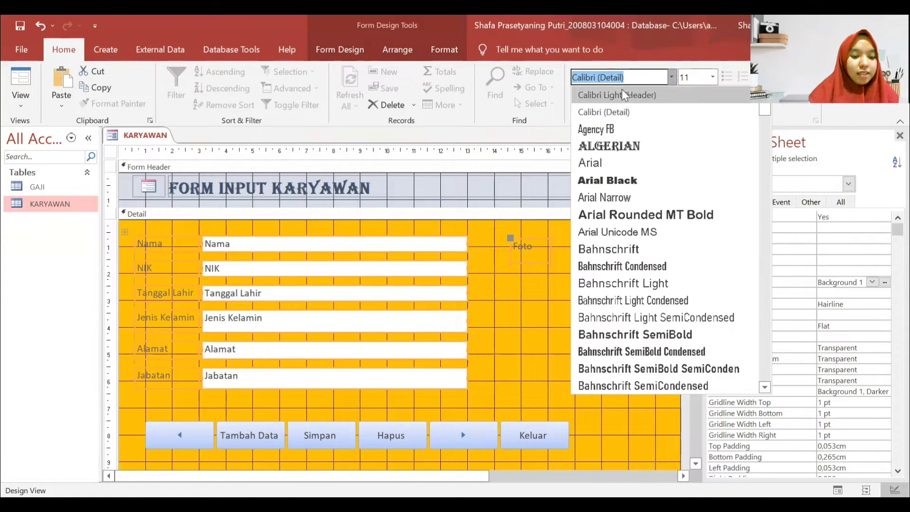
text(Times New Roman)
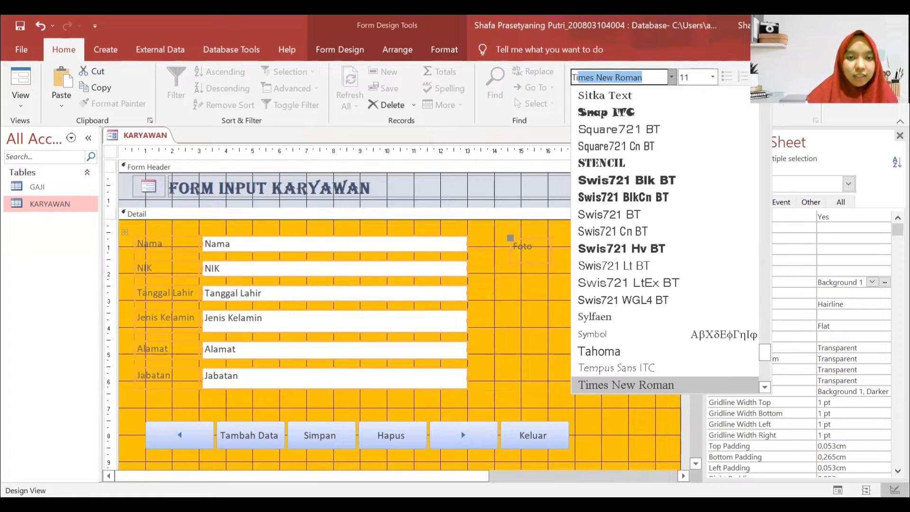
key(Return)
click(712, 77)
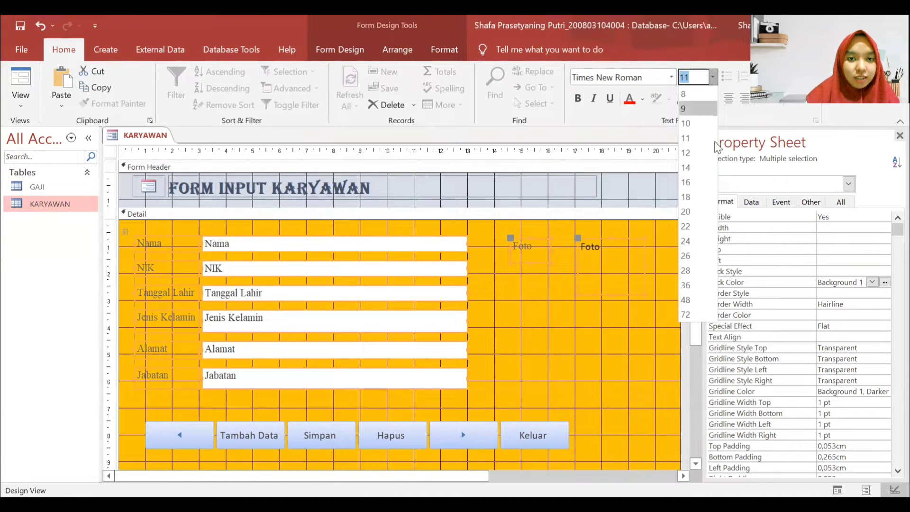
click(686, 152)
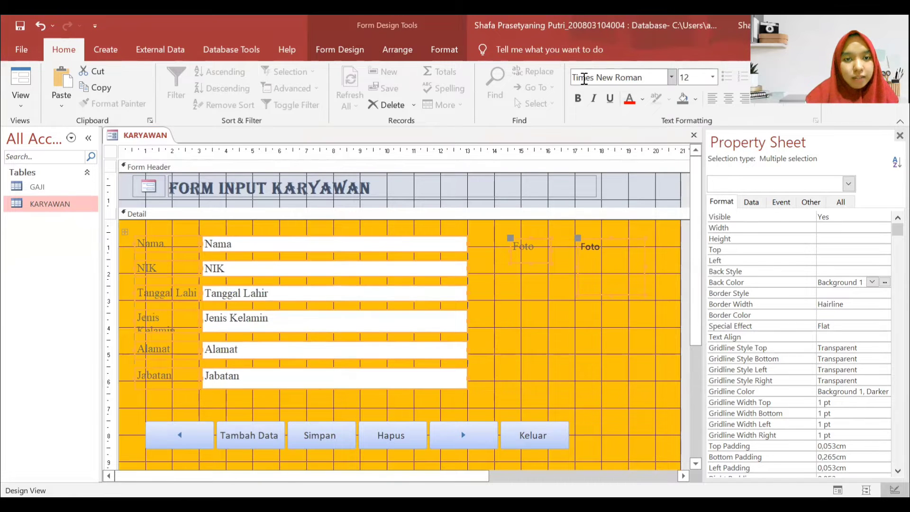
click(577, 98)
click(519, 355)
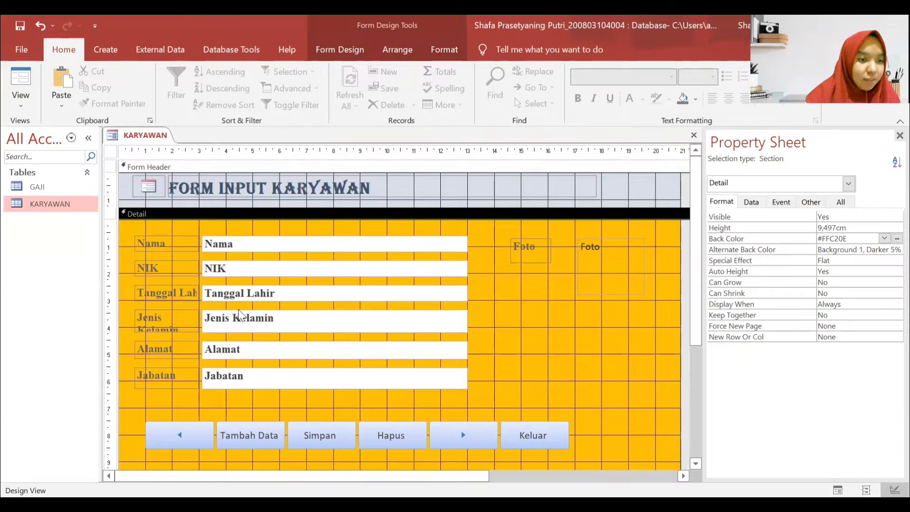
- Widen the labels so Tanggal Lahir fits, widen the text boxes, and nudge the Foto label right
click(161, 292)
drag(199, 293, 219, 298)
click(559, 333)
click(536, 251)
click(474, 296)
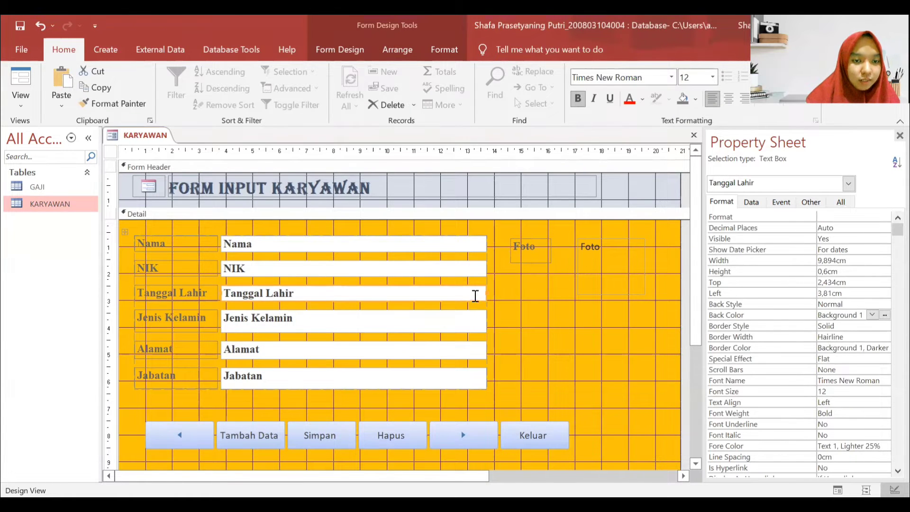
click(489, 291)
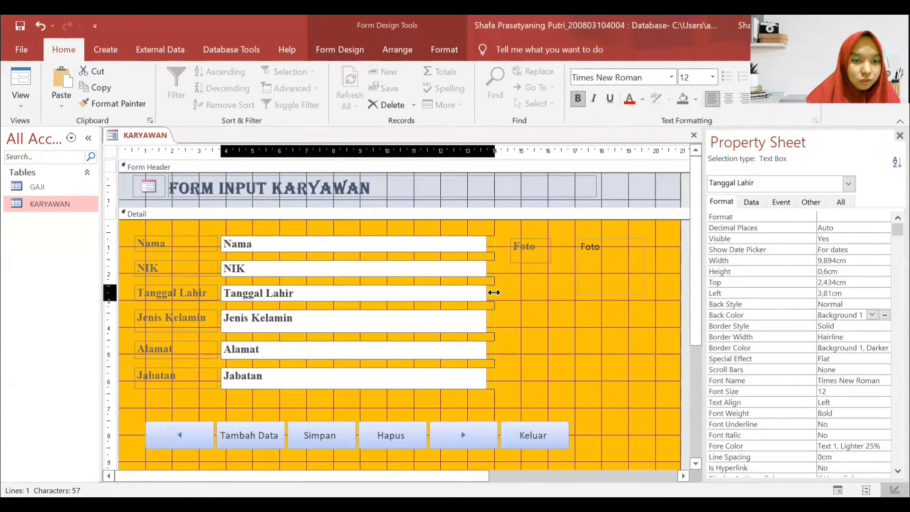
drag(494, 292, 495, 292)
click(507, 293)
click(539, 238)
drag(539, 239, 546, 241)
click(514, 363)
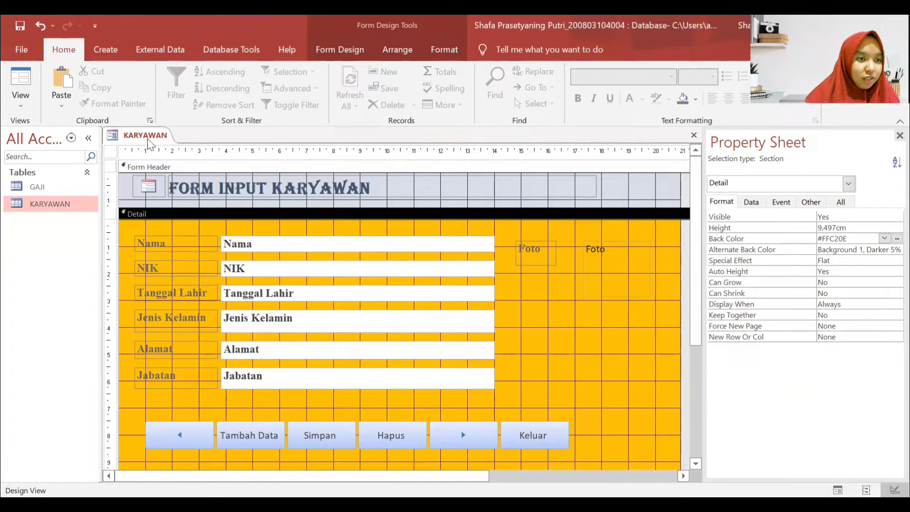
- Save the form as FORM INPUT KARYAWAN and close its design view
key(ctrl+s)
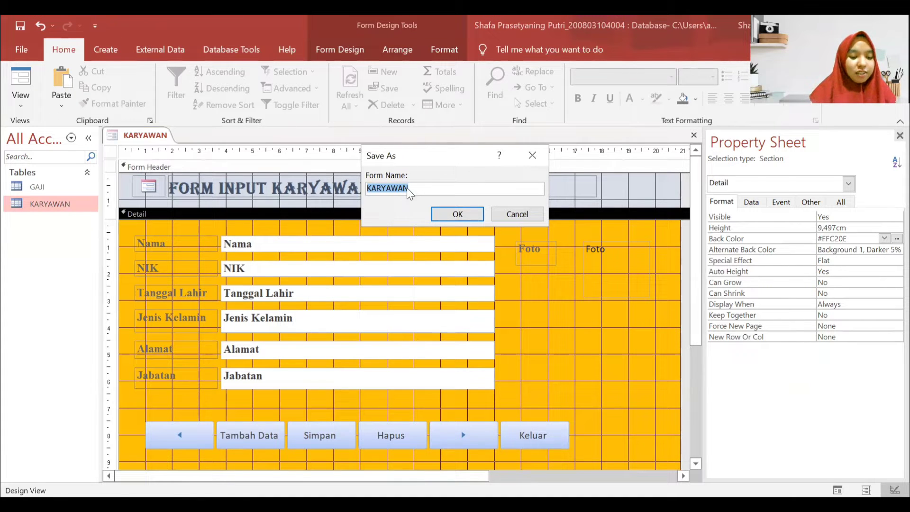
key(Caps_Lock)
text(FORM INPUT)
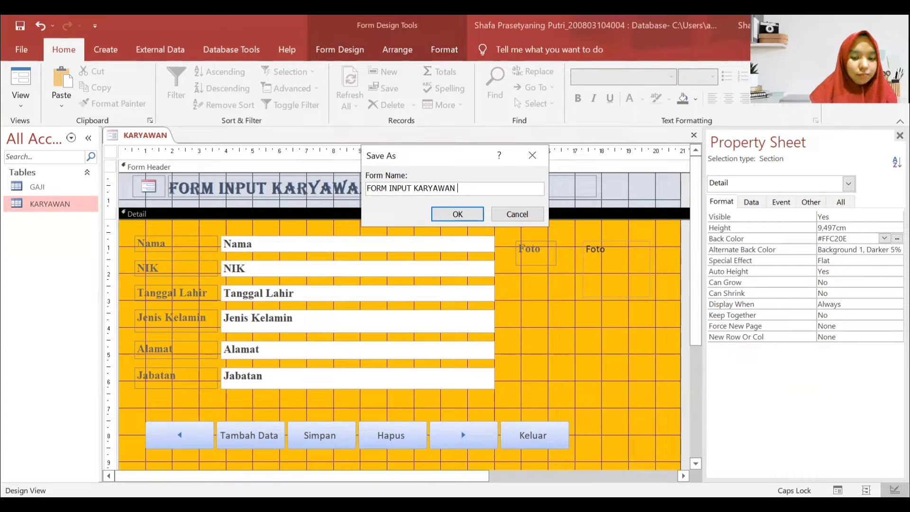
key(Return)
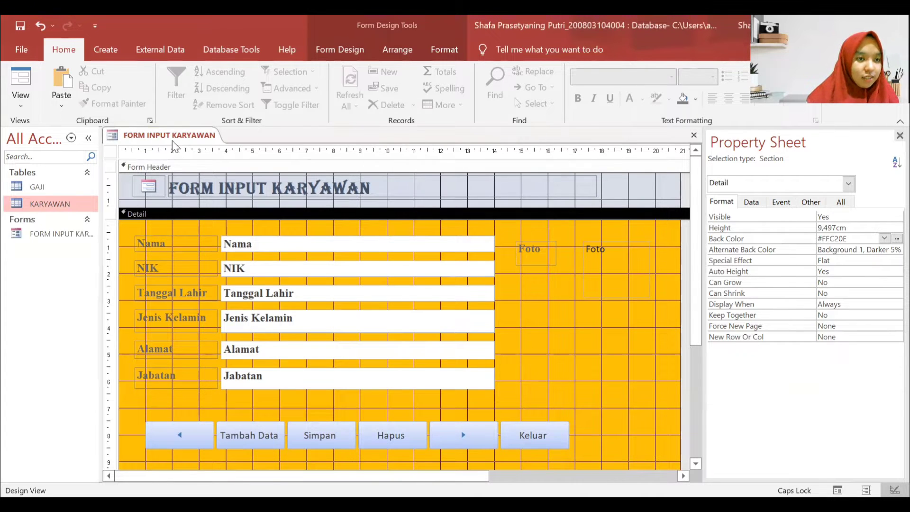
right_click(172, 139)
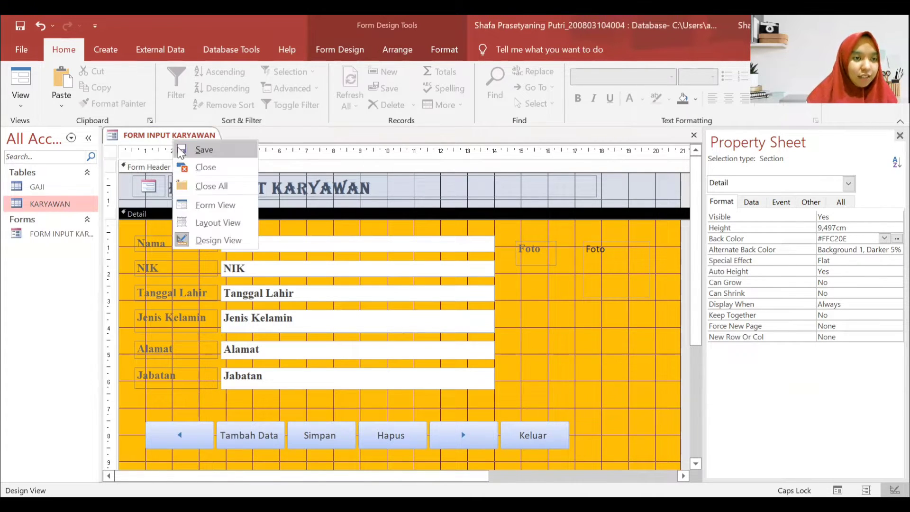
click(197, 166)
- Open the KARYAWAN table and FORM INPUT KARYAWAN to check records, then close both
double_click(67, 201)
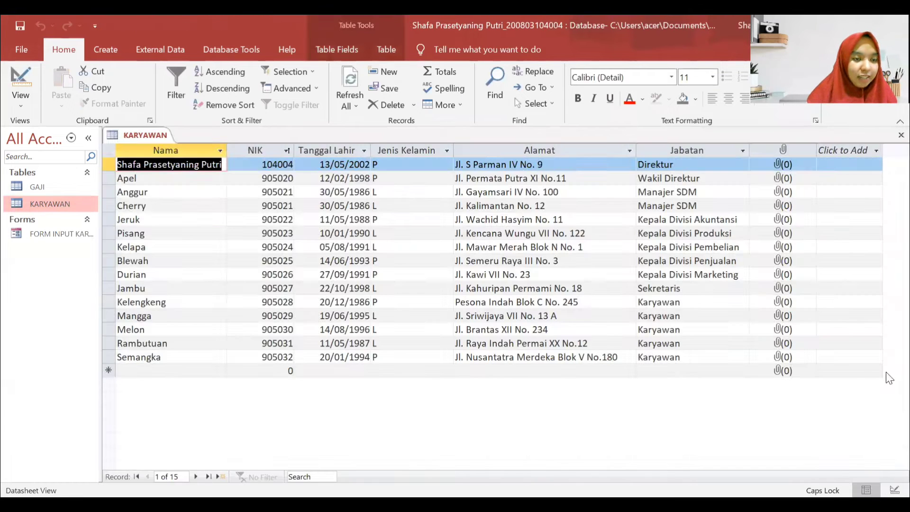
double_click(60, 233)
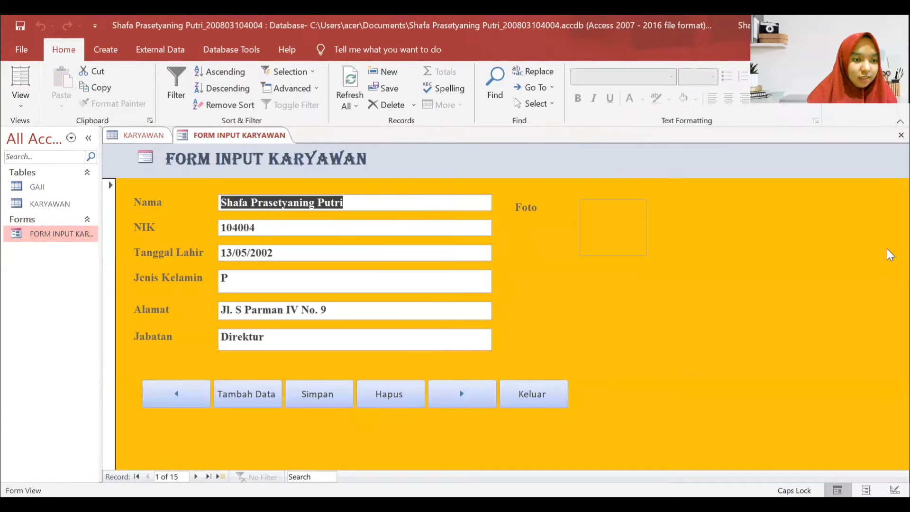
right_click(255, 138)
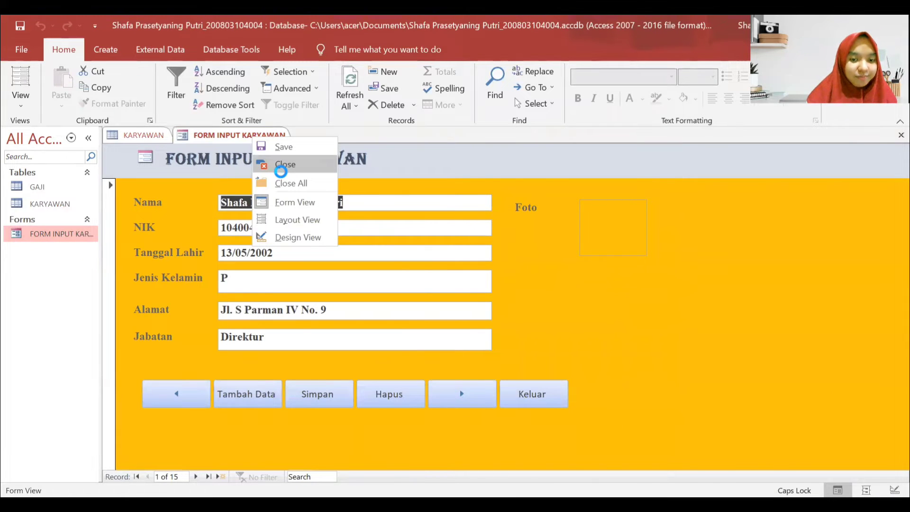
click(281, 170)
right_click(149, 134)
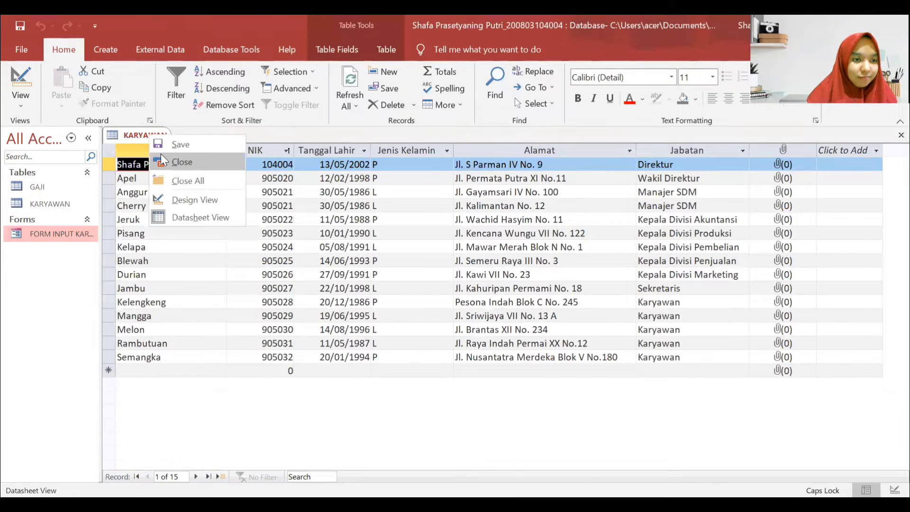
click(162, 156)
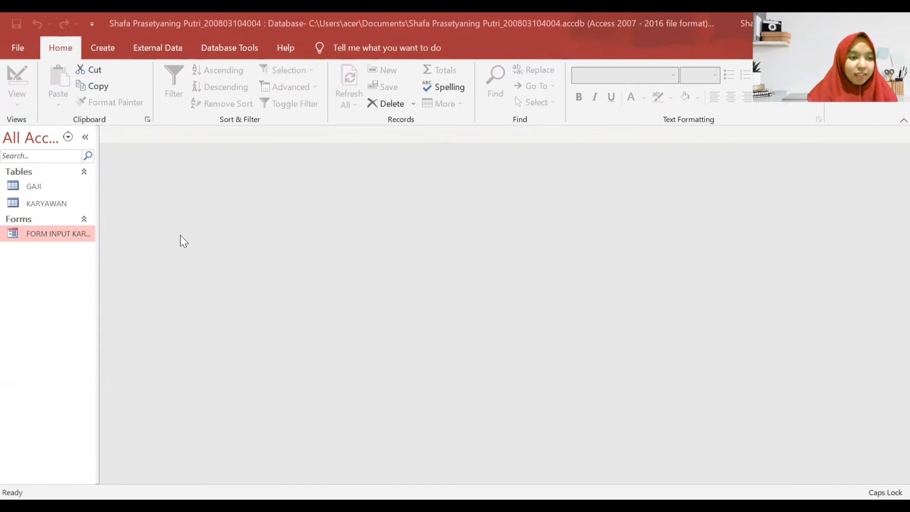
- Reopen FORM INPUT KARYAWAN and review the Arrange and Format commands with the fields selected
double_click(55, 236)
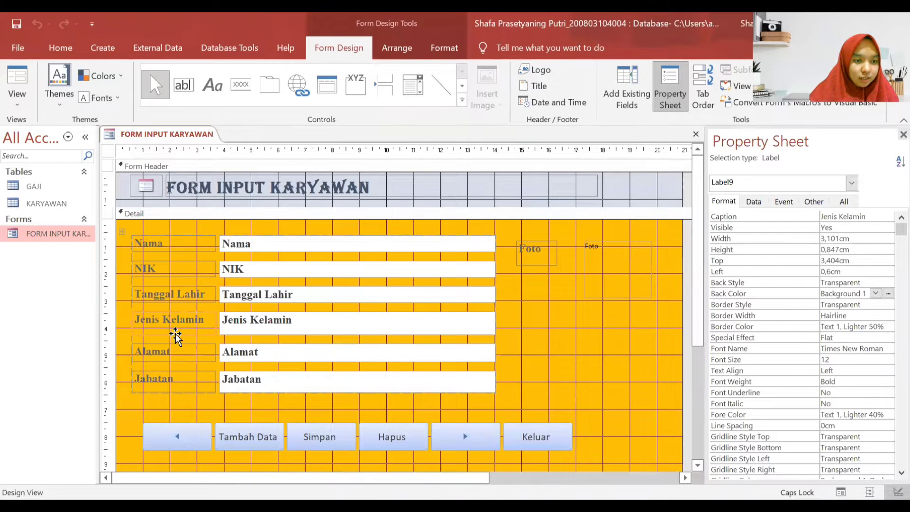
drag(498, 402, 152, 219)
click(396, 48)
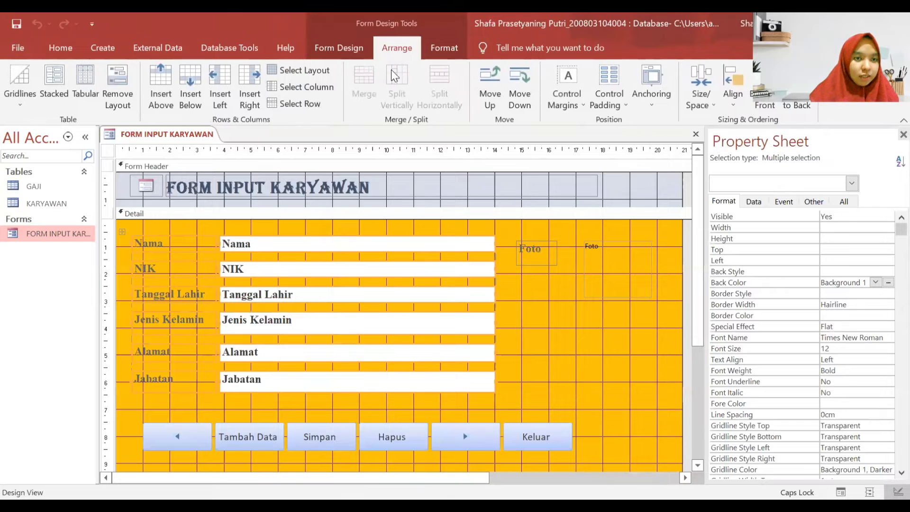
click(440, 45)
click(397, 48)
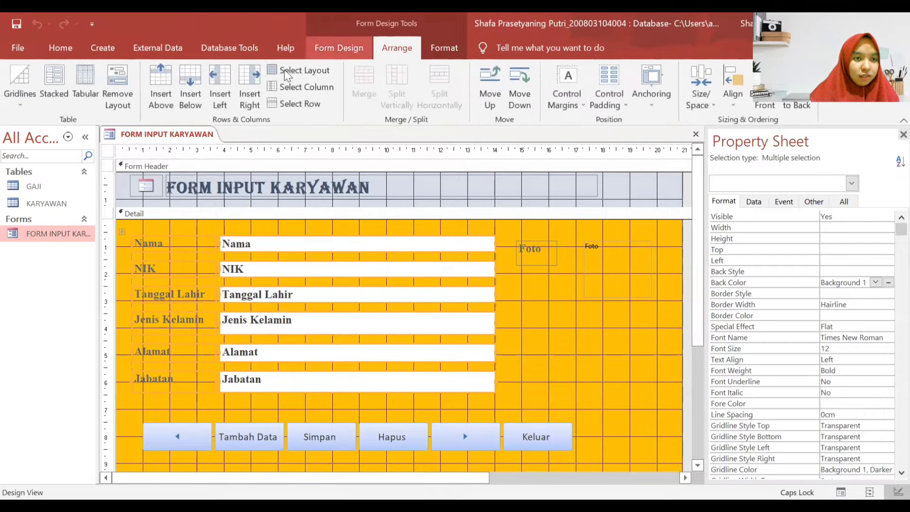
click(591, 320)
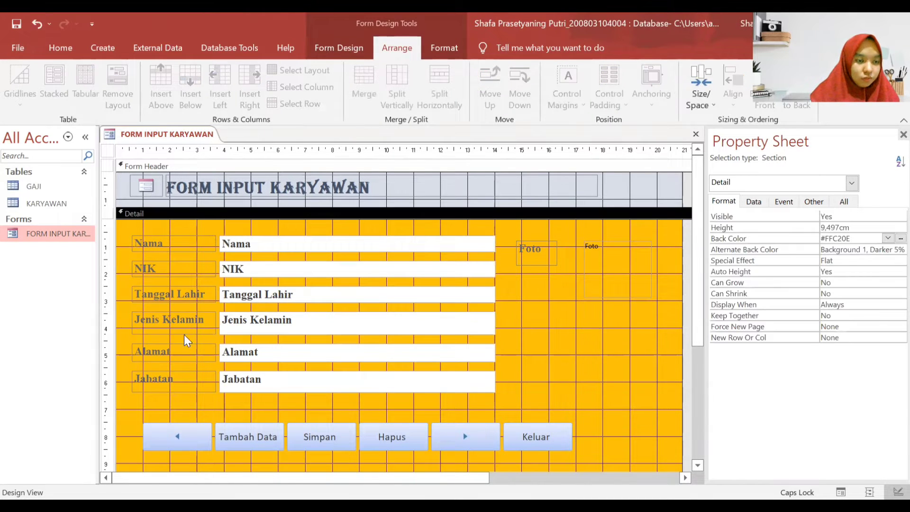
- Shorten the Jenis Kelamin text box and move the Alamat and Jabatan rows up to close gaps
click(174, 329)
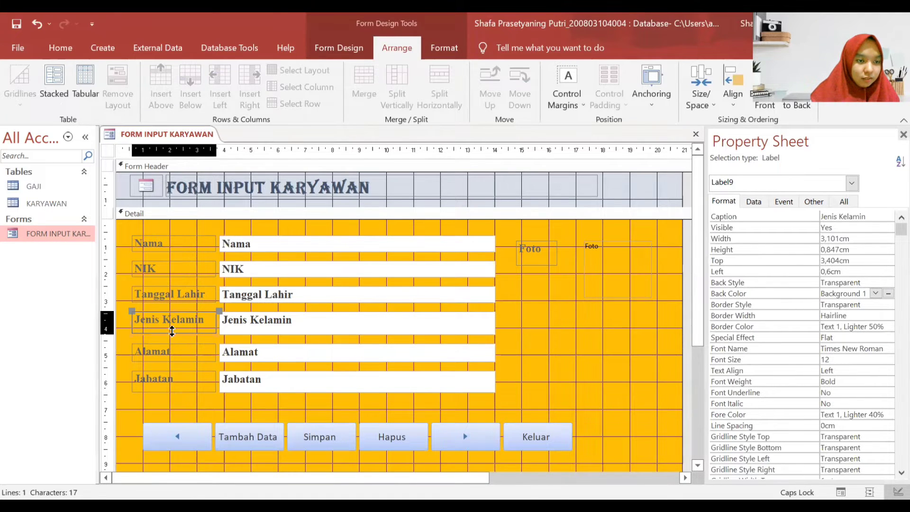
click(278, 333)
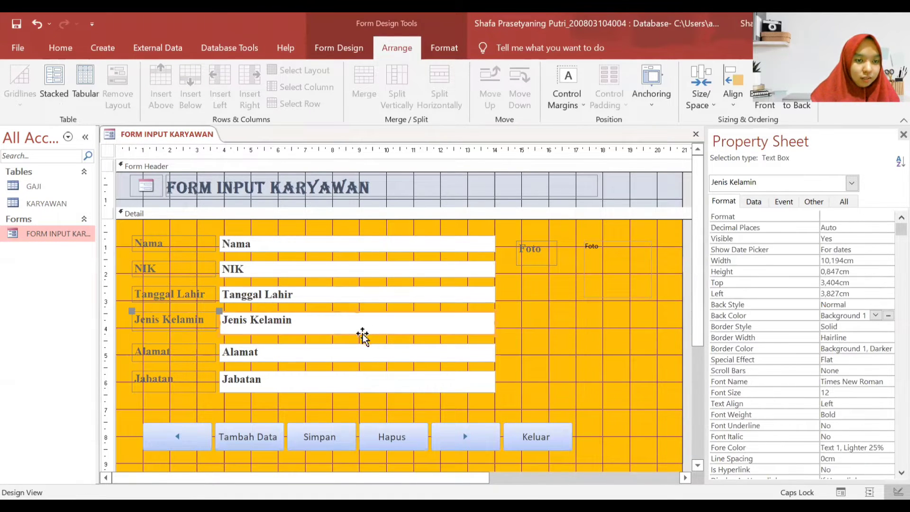
drag(354, 335, 356, 331)
click(200, 357)
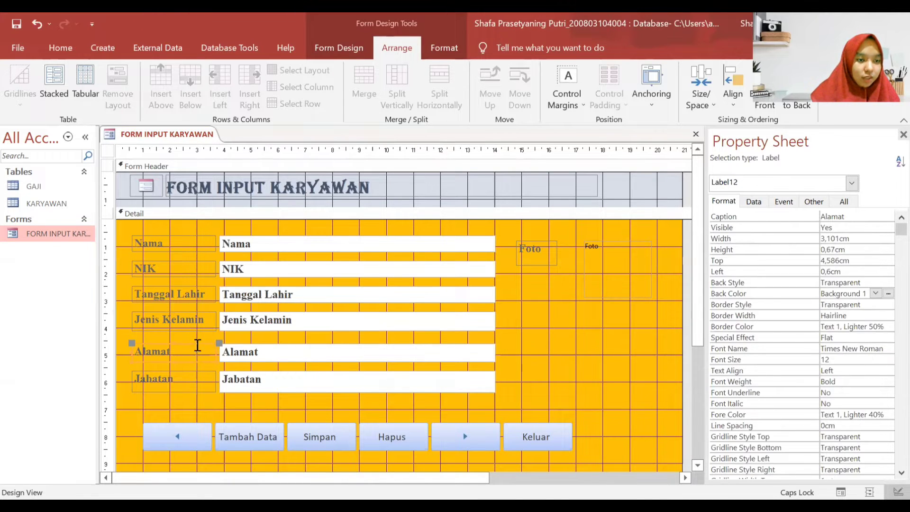
drag(197, 345, 197, 340)
click(180, 376)
drag(193, 372, 193, 364)
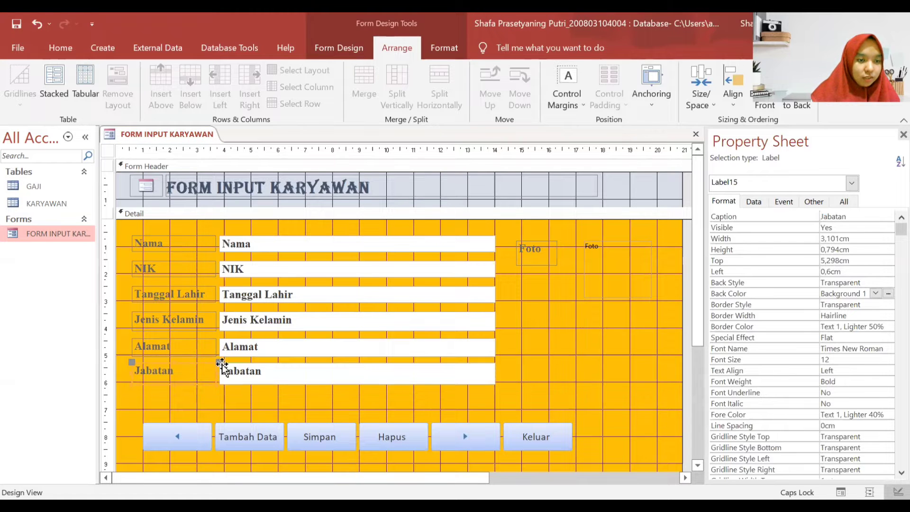
click(542, 352)
- Put all six labels and text boxes in a Stacked layout and save the form
drag(499, 385, 182, 239)
click(61, 86)
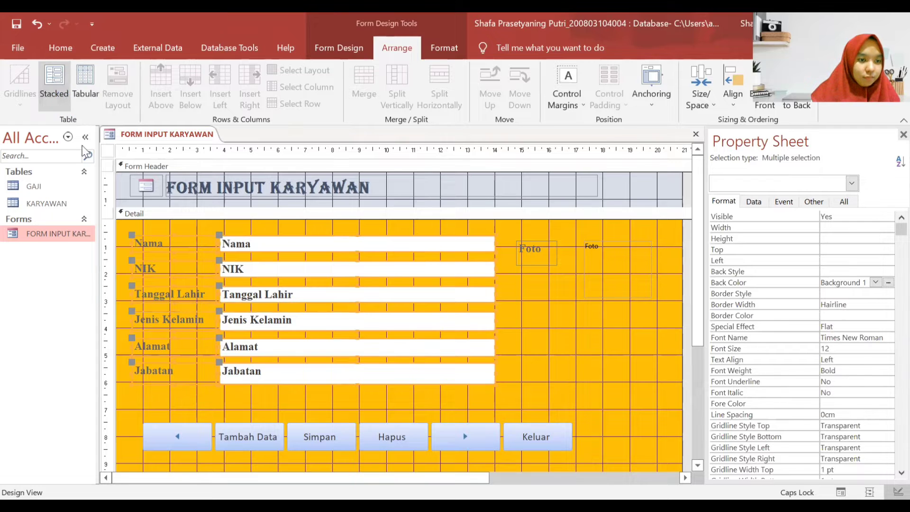
click(579, 309)
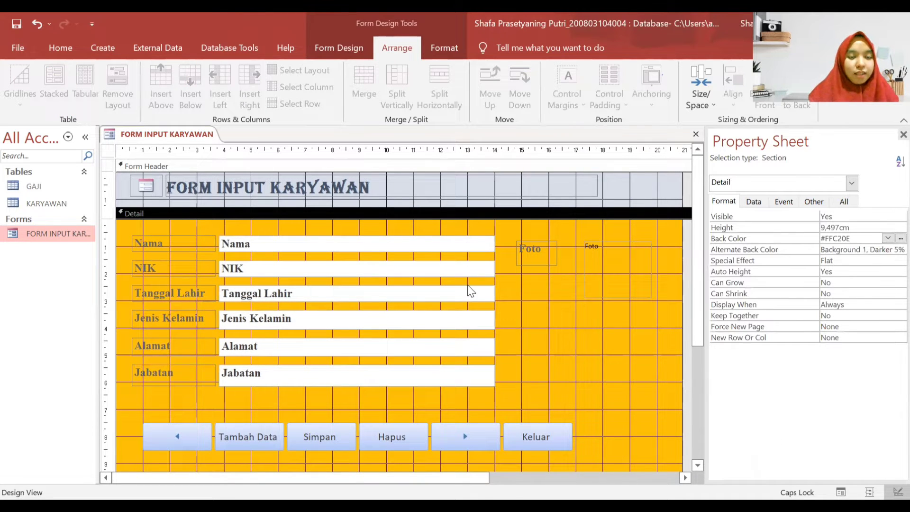
right_click(153, 140)
click(169, 150)
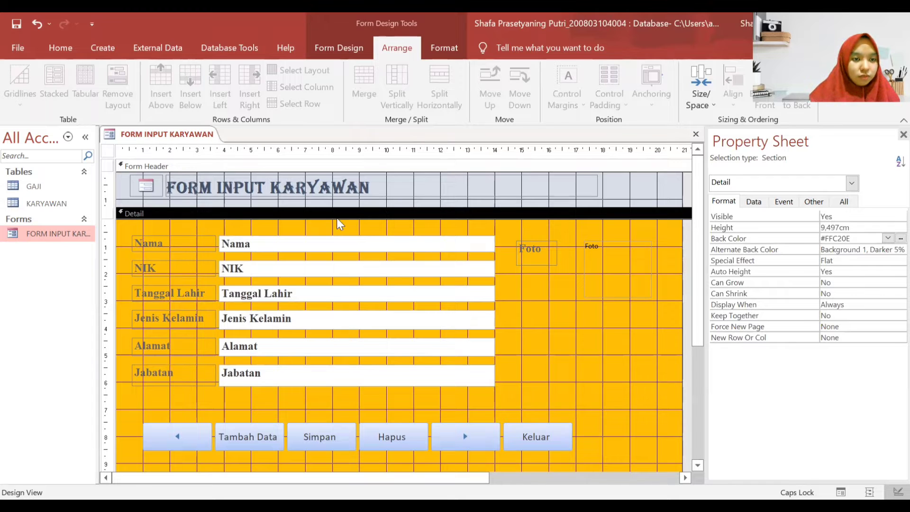
right_click(163, 128)
click(182, 155)
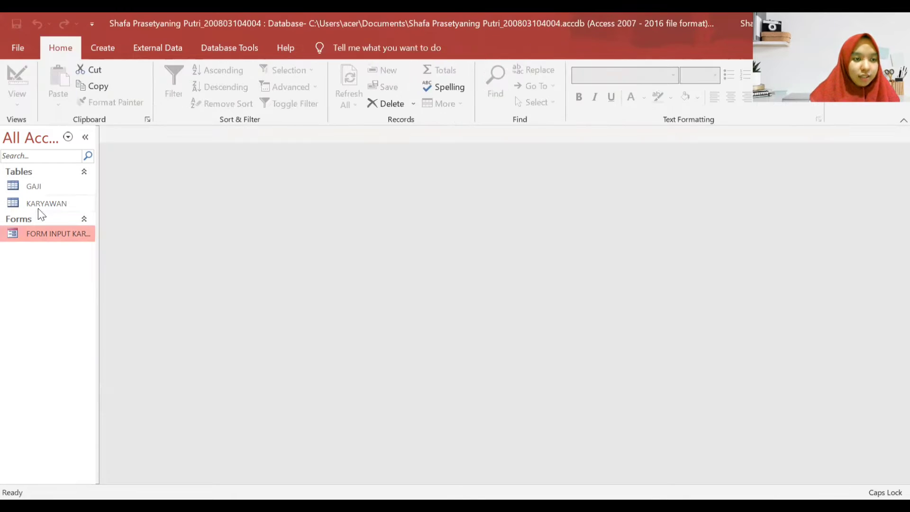
double_click(28, 233)
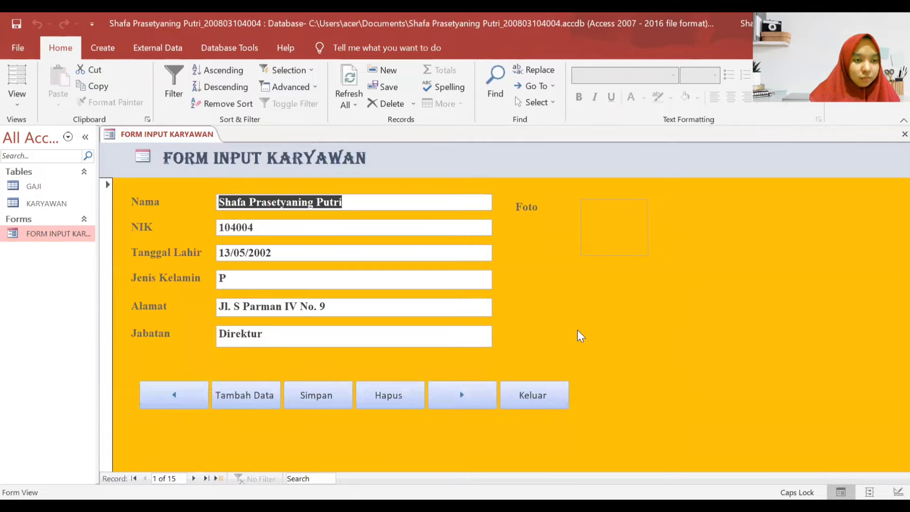
right_click(636, 297)
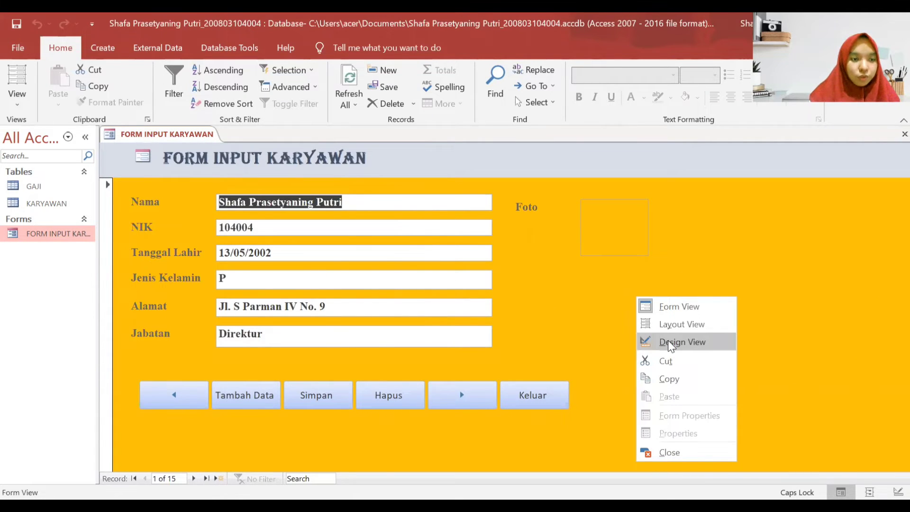
click(670, 343)
click(426, 321)
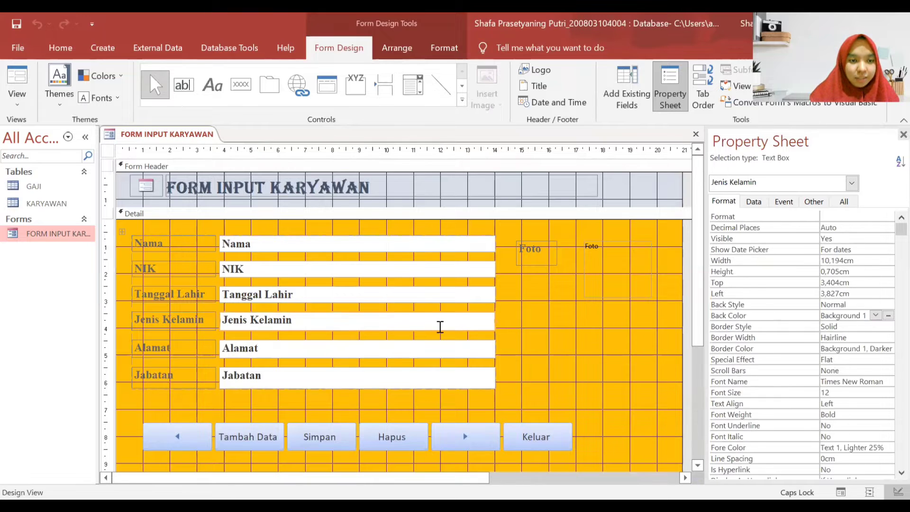
- Change Jenis Kelamin to a combo box with Row Source Type set to Value List
right_click(351, 318)
mouse_move(449, 70)
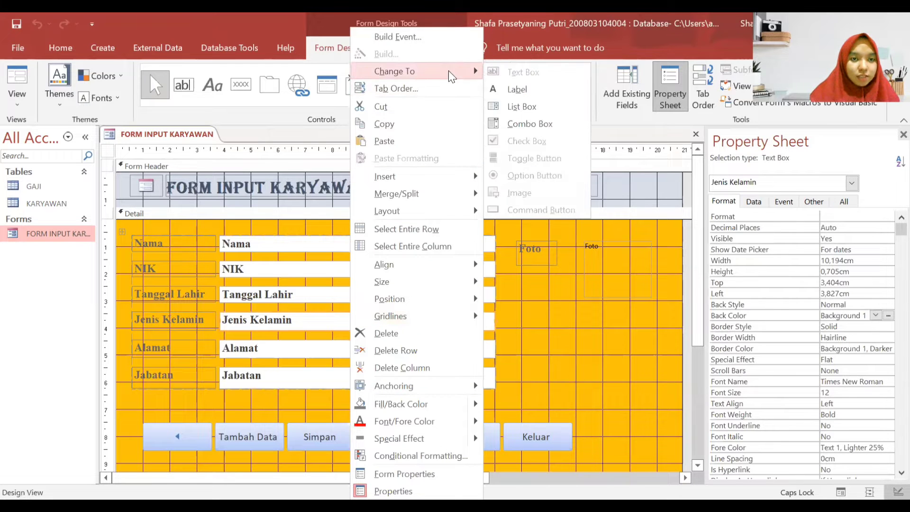
click(528, 124)
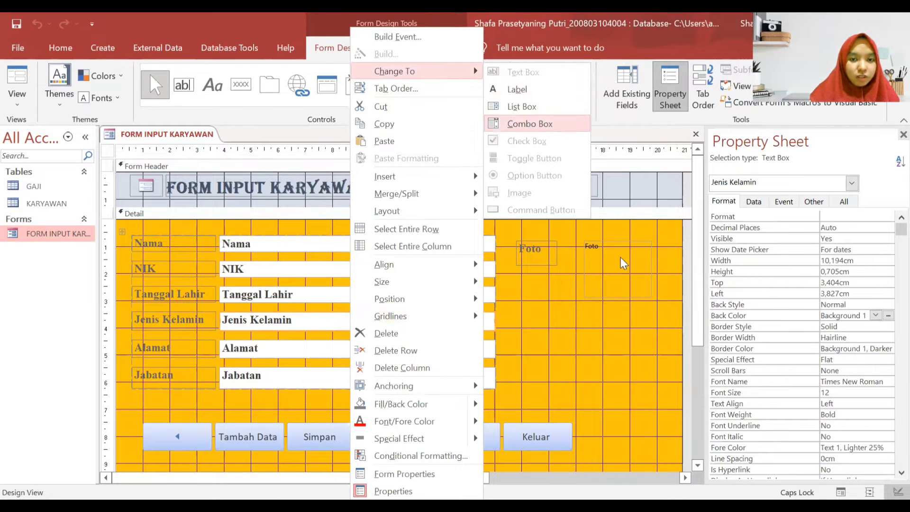
click(754, 203)
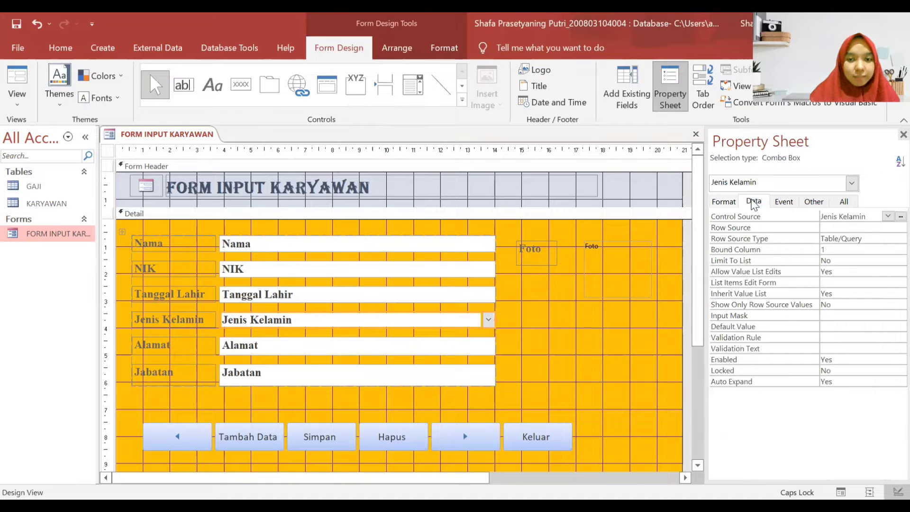
click(887, 238)
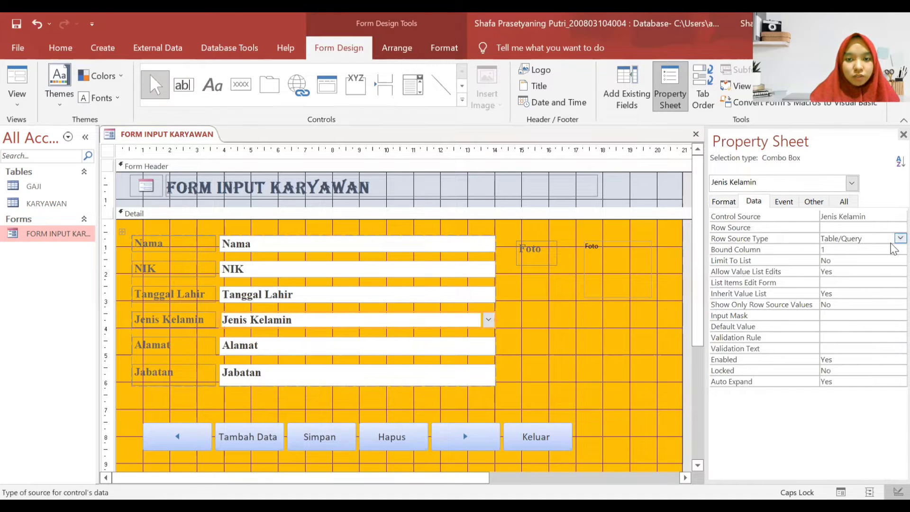
click(900, 238)
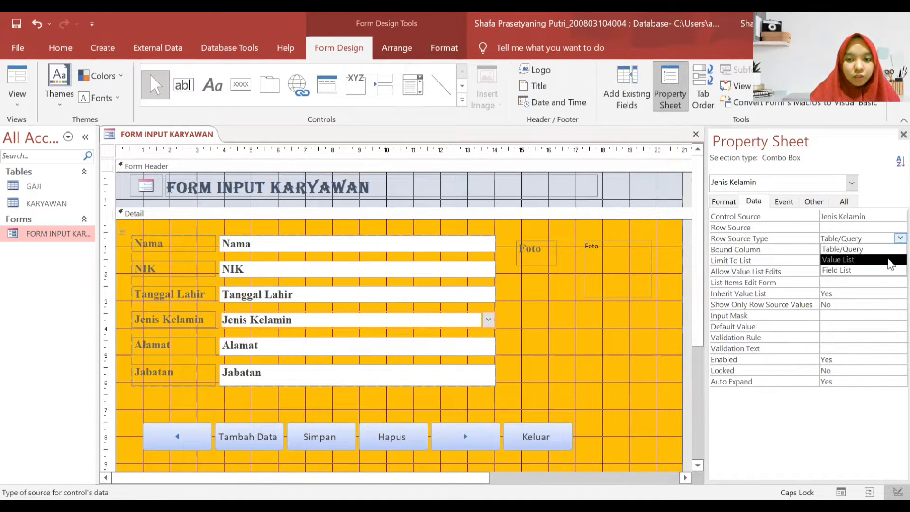
click(839, 260)
- Enter L and P as the Jenis Kelamin list items
click(893, 228)
click(900, 228)
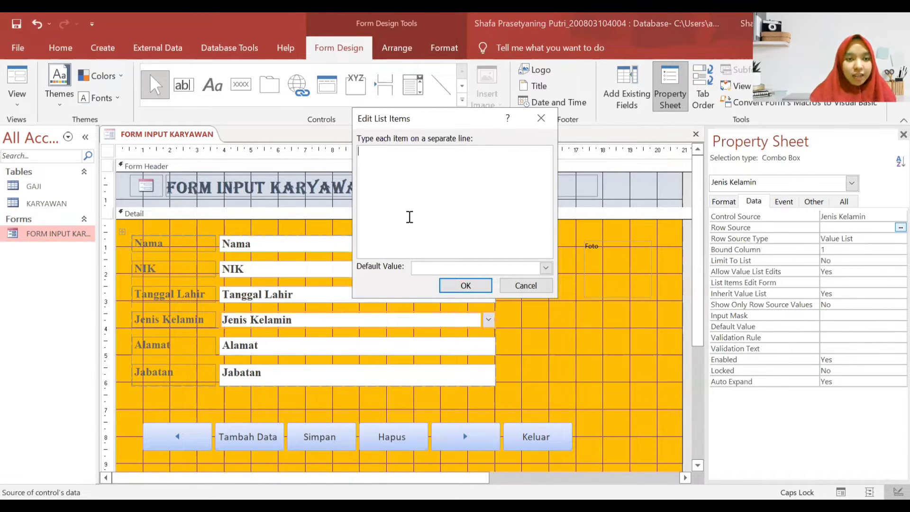
key(Caps_Lock)
text(L)
key(Caps_Lock)
text(L )
text(P)
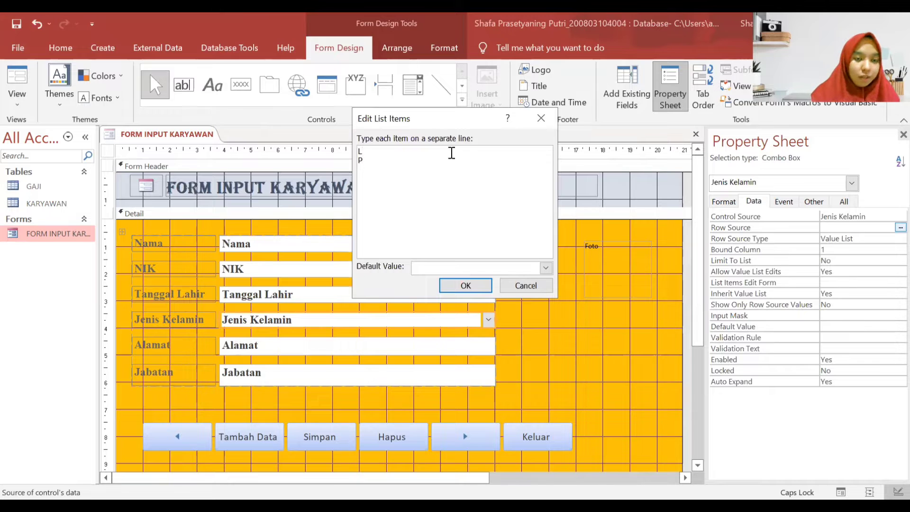
click(477, 286)
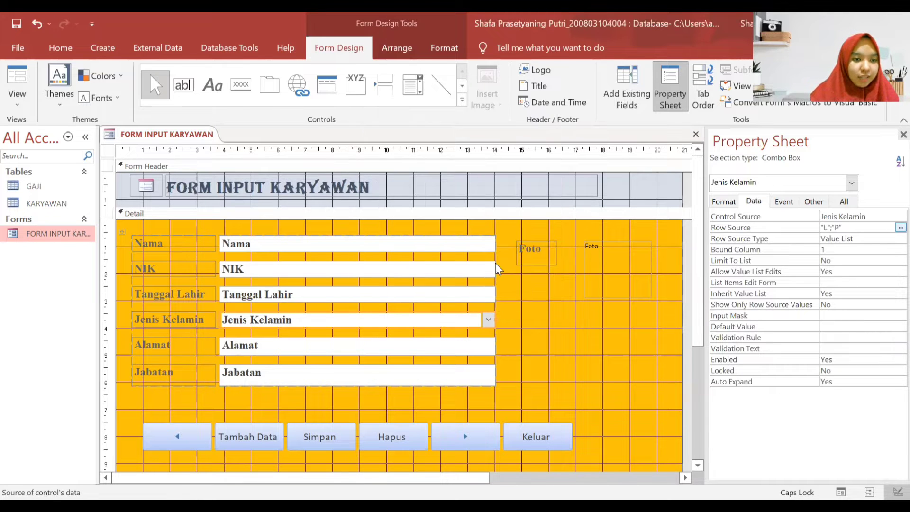
click(412, 376)
- Change Jabatan to a Value List combo box and open its Edit List Items editor
right_click(412, 374)
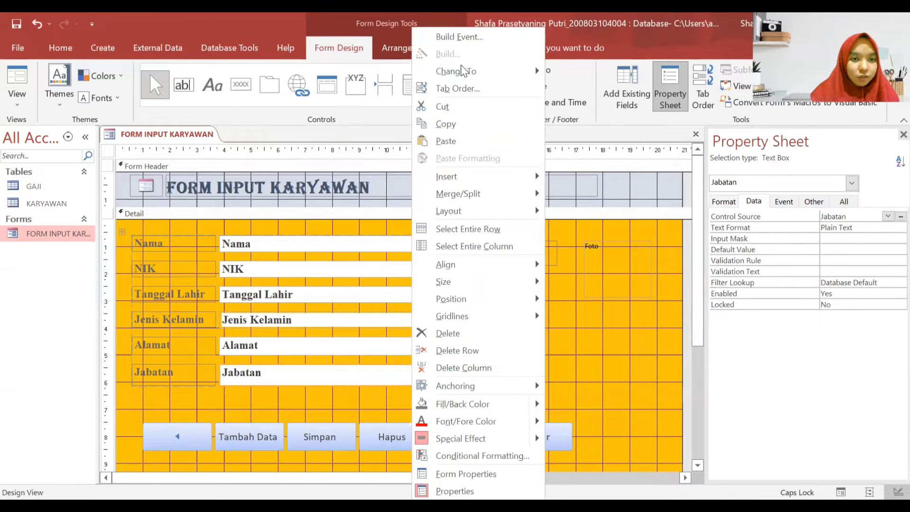
mouse_move(535, 68)
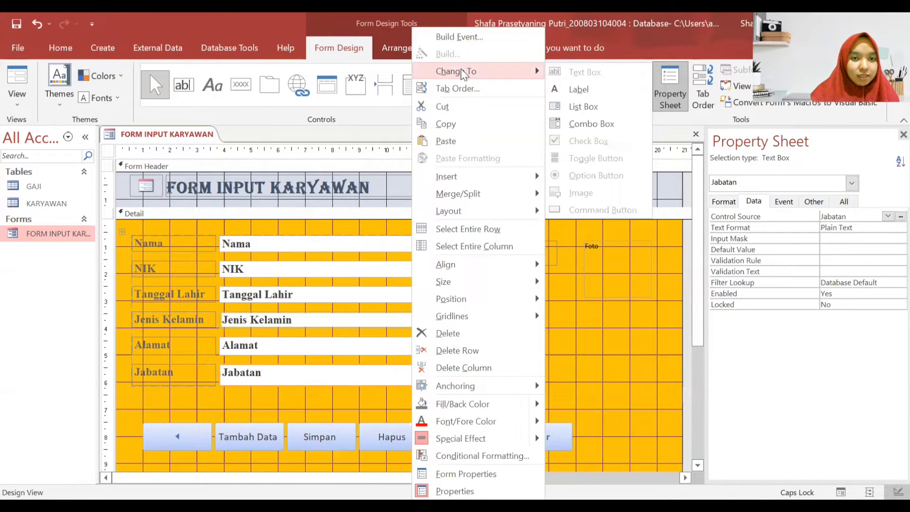
click(586, 122)
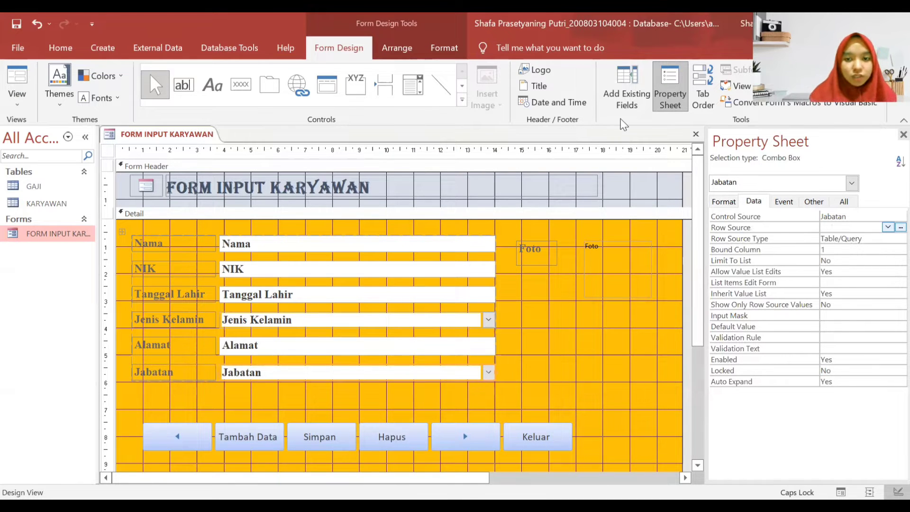
click(875, 239)
click(900, 238)
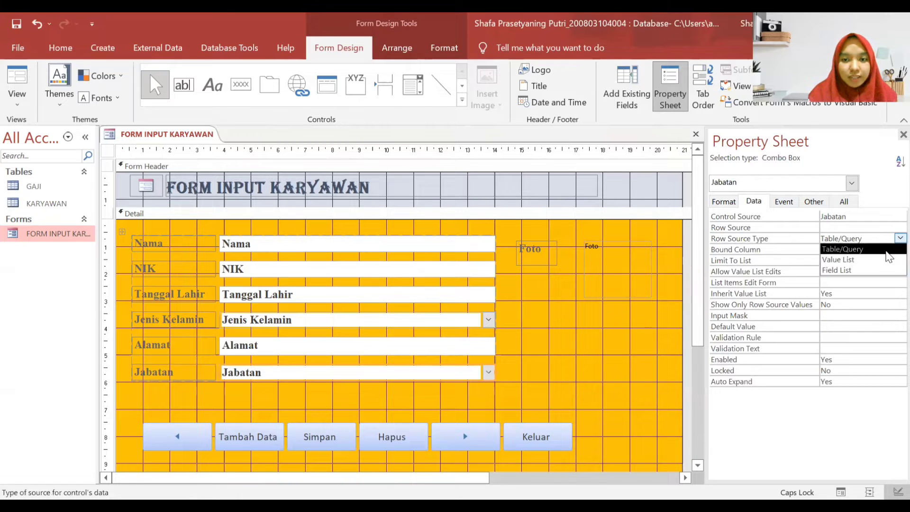
click(886, 259)
click(893, 228)
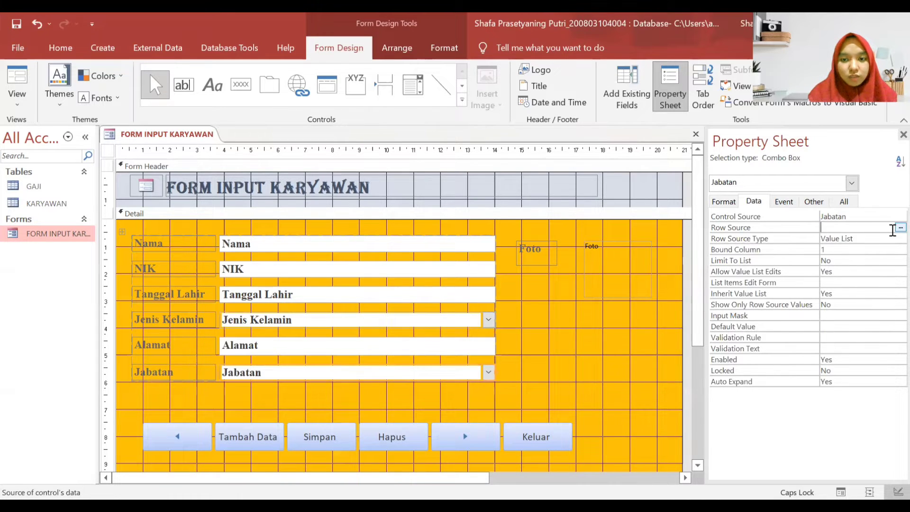
click(900, 228)
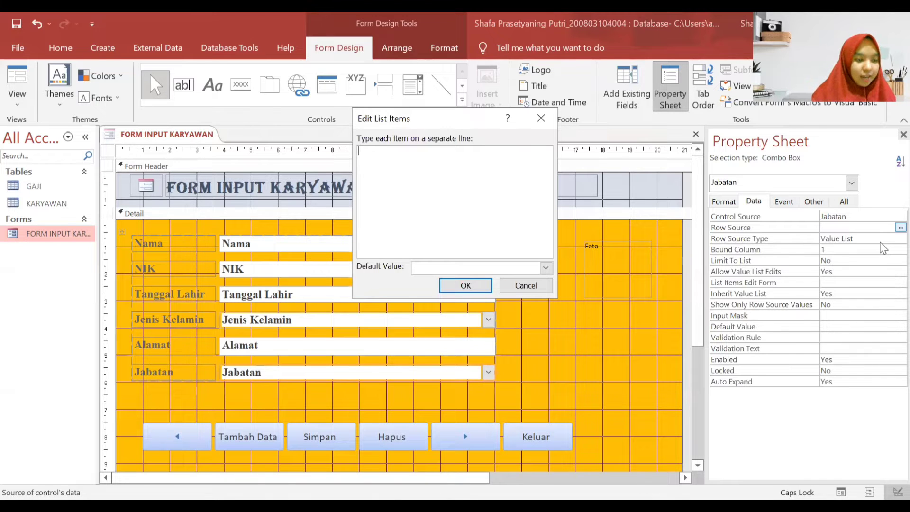
- Type Direktur, Wakil Direktur, Manajer SDM and Kepala Divisi Akuntansi as the first Jabatan items
text(dIREKTUR)
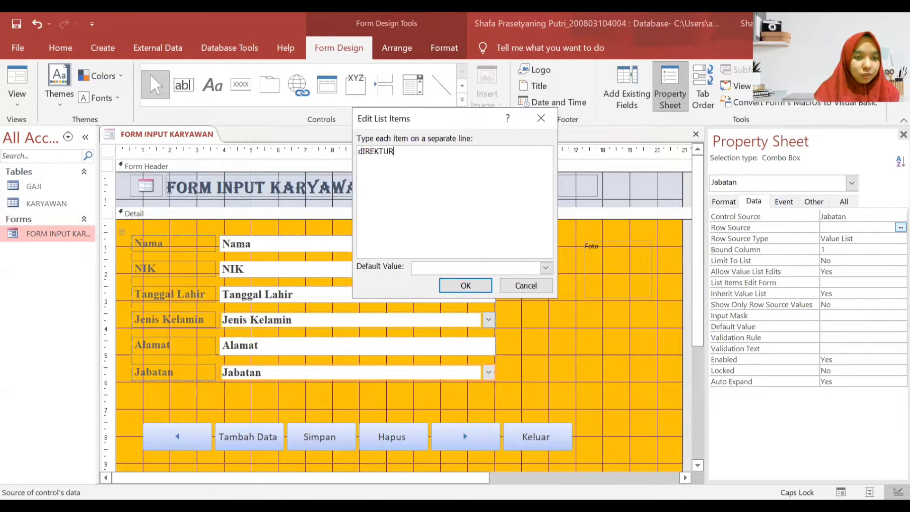
key(BackSpace)
key(BackSpace)
key(BackSpace)
key(BackSpace)
key(BackSpace)
key(BackSpace)
key(BackSpace)
key(BackSpace)
text(D)
key(Caps_Lock)
text(irektur )
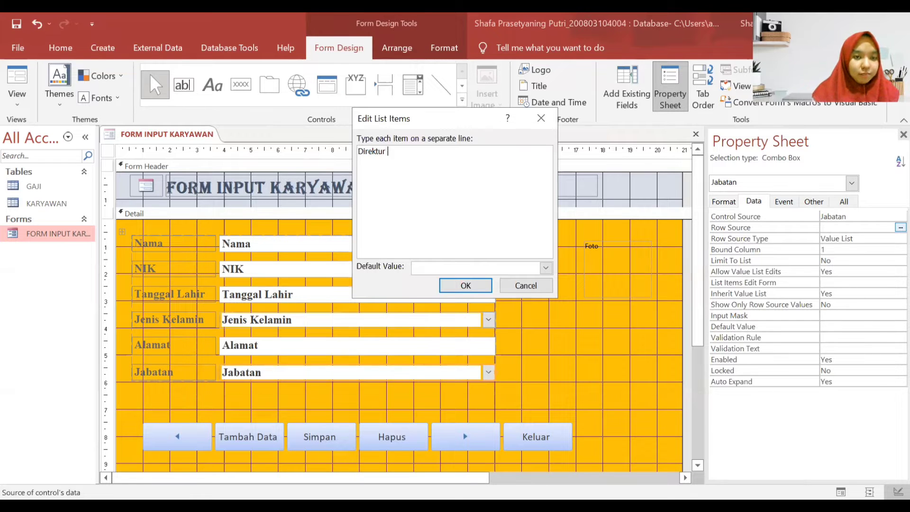
text(Wakil Direktur)
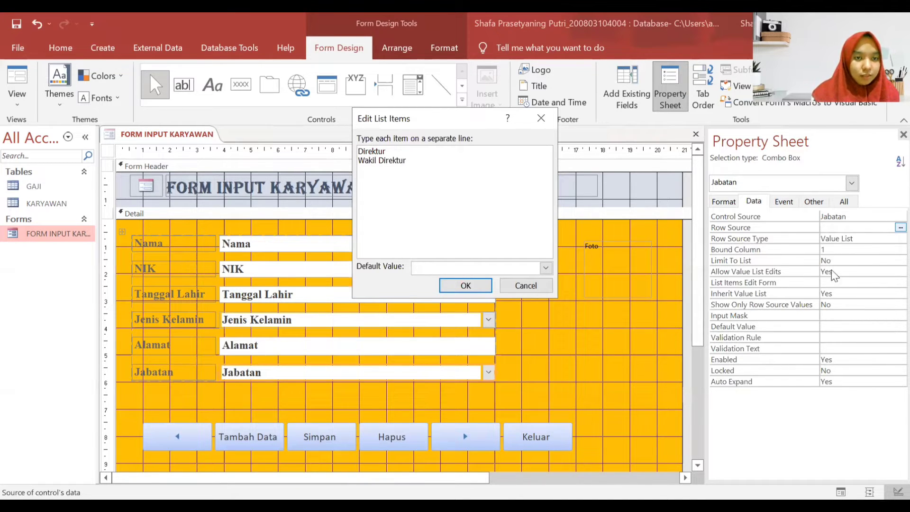
key(Return)
text(Mmanajer)
key(Caps_Lock)
text(SDM )
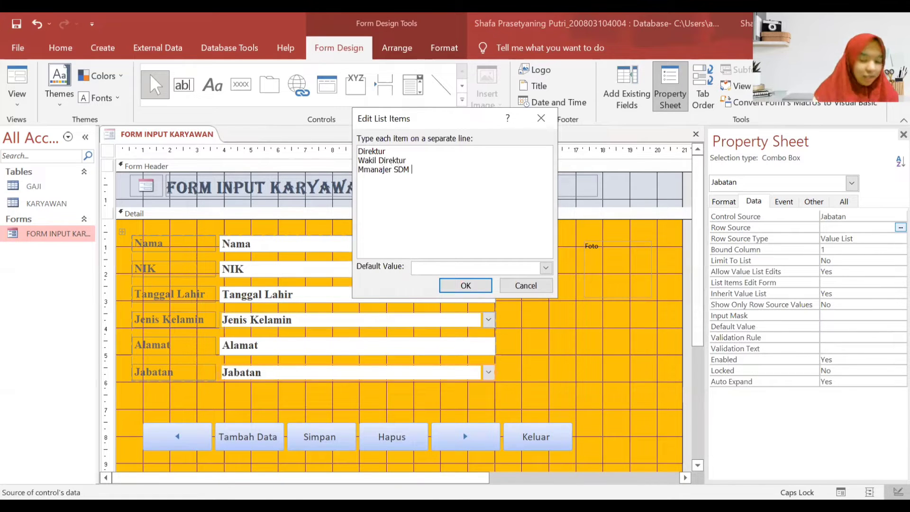
text(K)
key(Caps_Lock)
text(epala)
key(Caps_Lock)
text(D)
key(Caps_Lock)
text(ivisi)
key(Caps_Lock)
text(A)
- Add the Kepala Divisi Pembelian, Penjualan and Marketing posts, Sekretaris and Karyawan, then confirm
key(Caps_Lock)
text(kuntansi Kepala)
key(Caps_Lock)
text(D)
key(Caps_Lock)
text(ivisi)
key(Caps_Lock)
text(Produksi)
key(Caps_Lock)
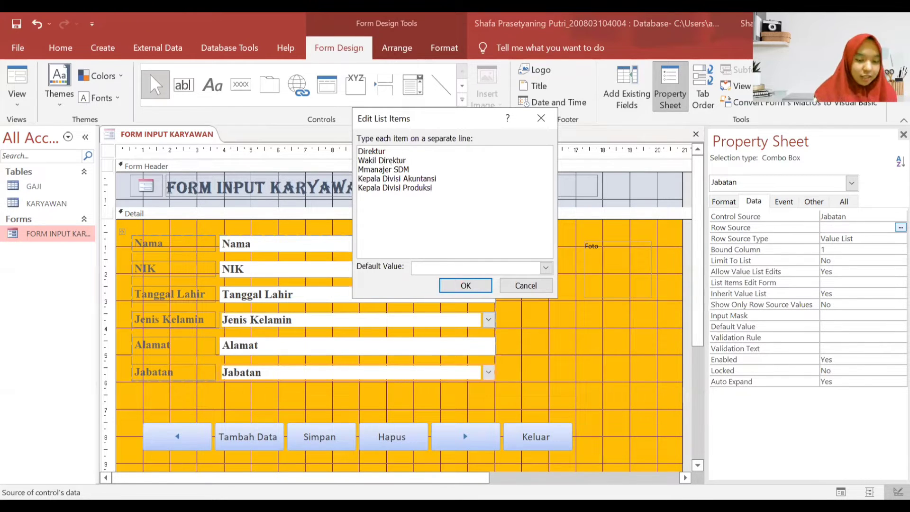
text(Kepala Divi)
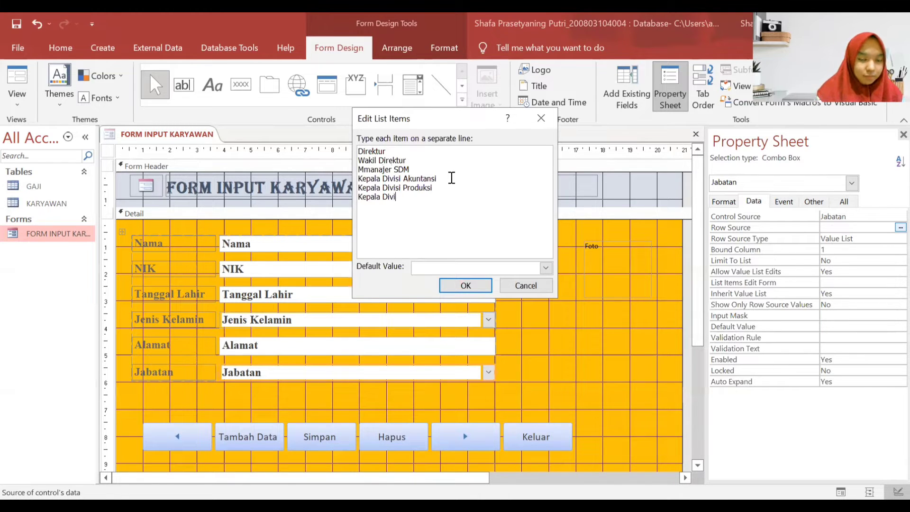
text(si Pembelian )
text(Kepala Divi)
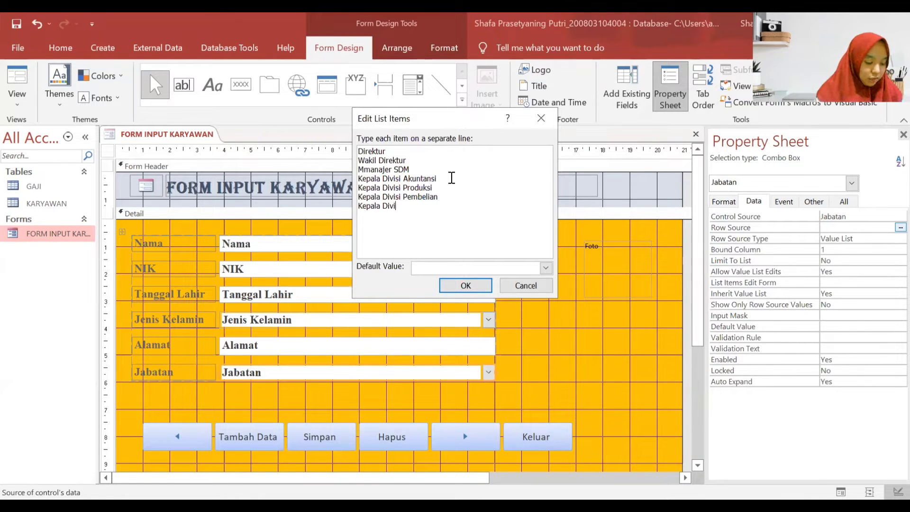
text(si Penju)
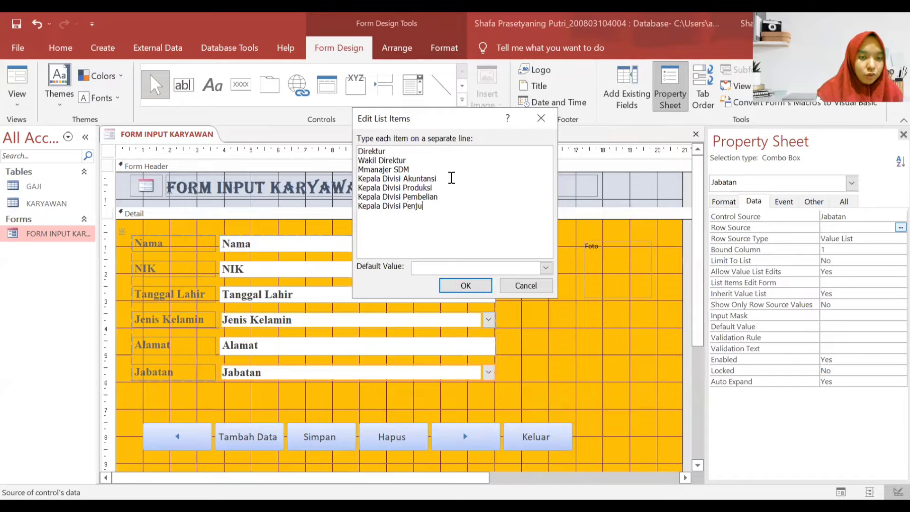
text(alaKepala D)
key(Caps_Lock)
text(ivosi)
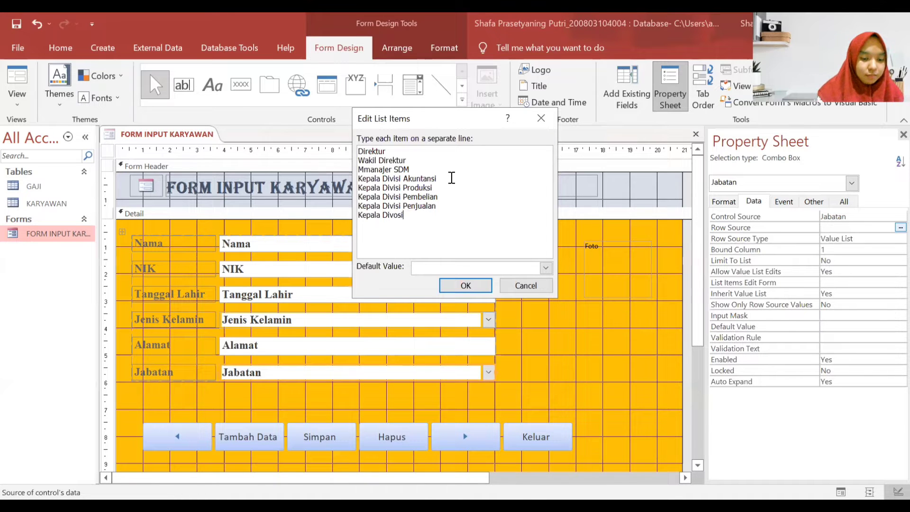
key(BackSpace)
key(BackSpace)
key(BackSpace)
text(isi Marketing)
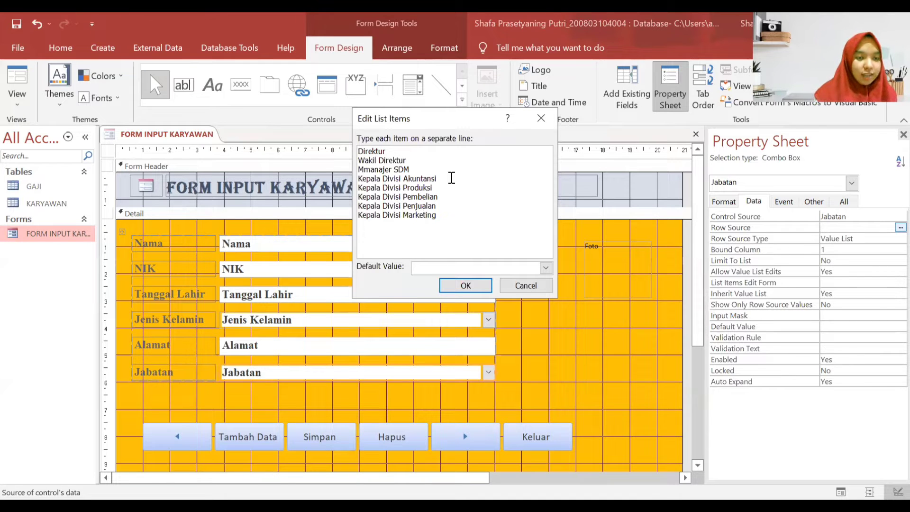
text(is)
key(Return)
text(Karyawan)
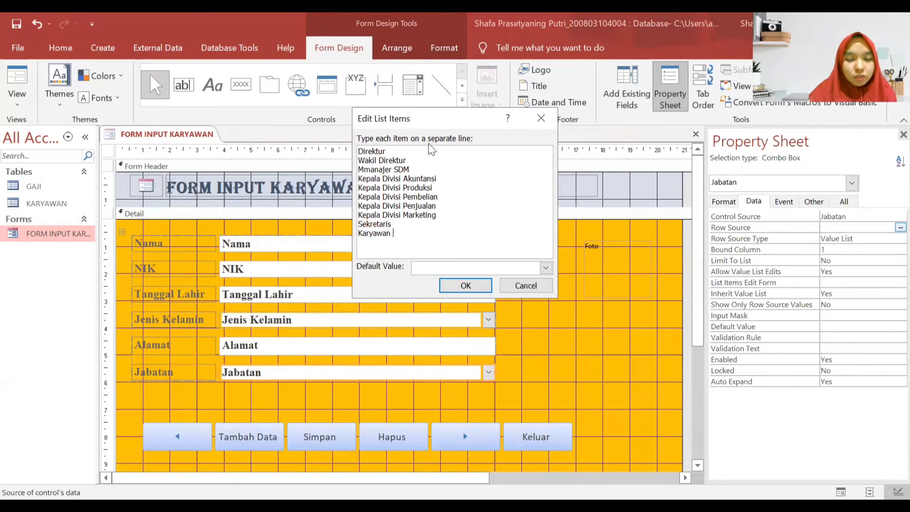
click(475, 291)
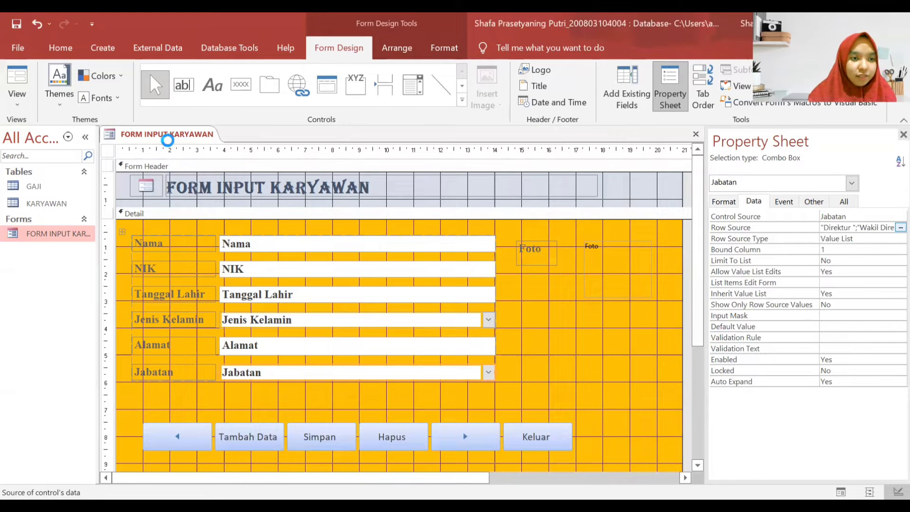
- Close the form design and open FORM INPUT KARYAWAN in Form View
right_click(167, 135)
click(192, 158)
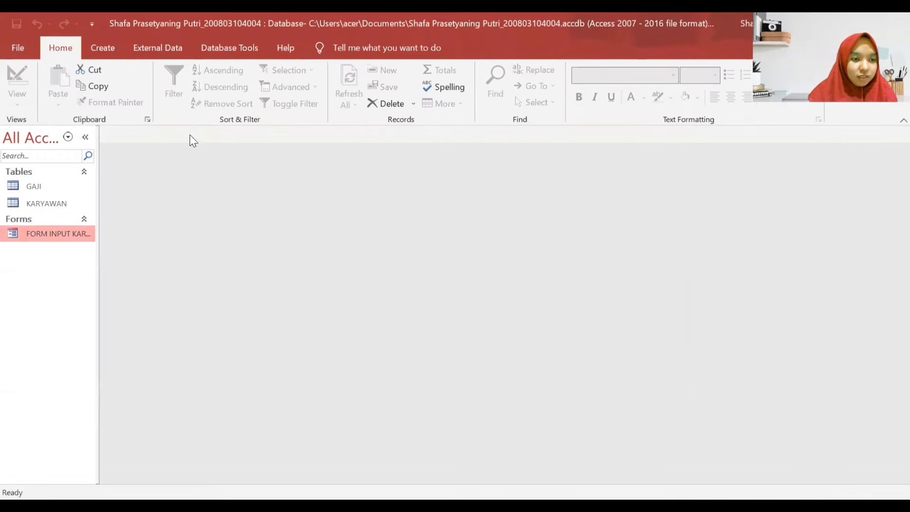
double_click(40, 234)
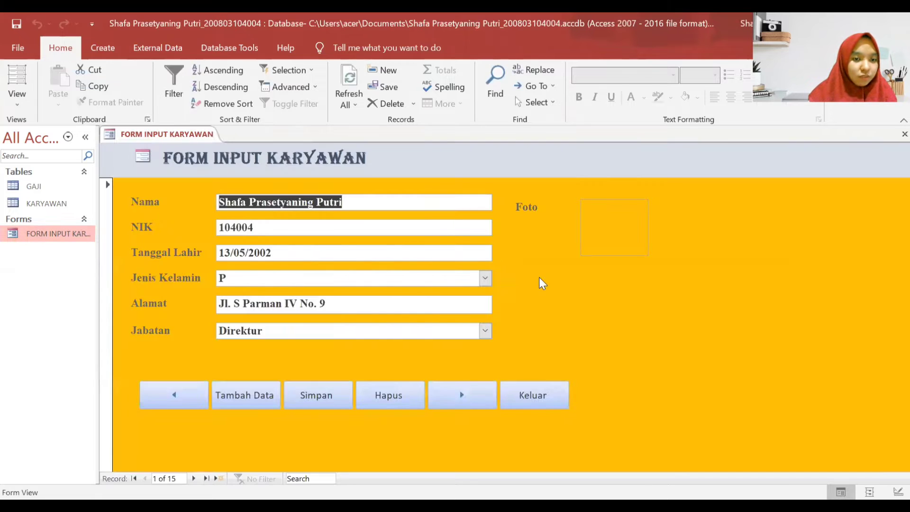
- On record 1 choose gender P and position Direktur, then open the Foto attachments
click(485, 278)
click(487, 309)
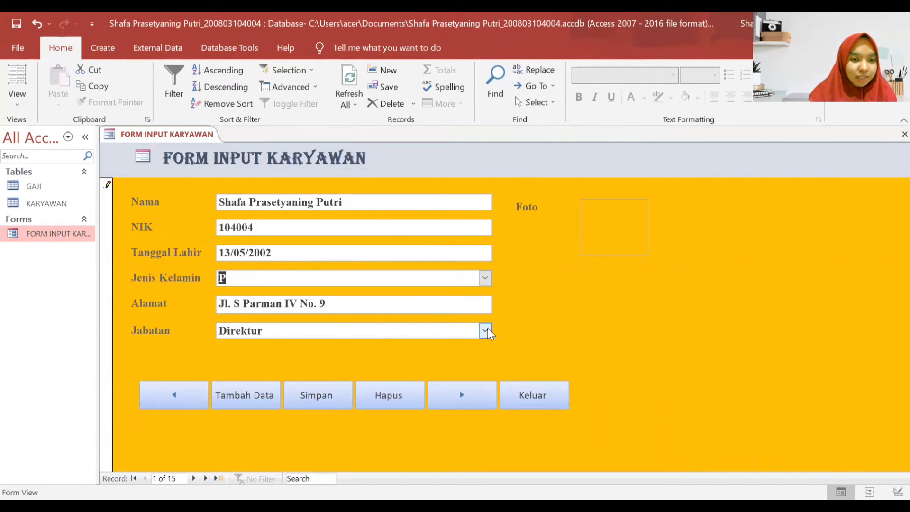
click(484, 331)
click(441, 345)
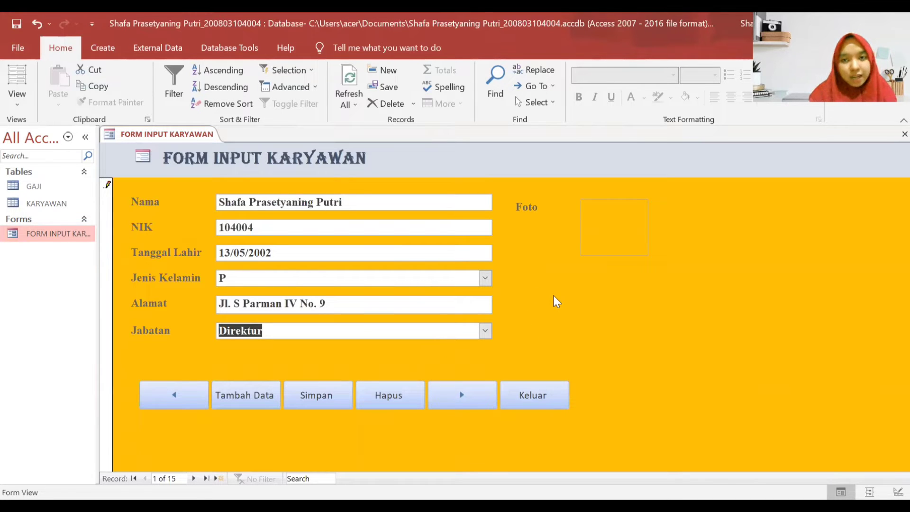
double_click(617, 232)
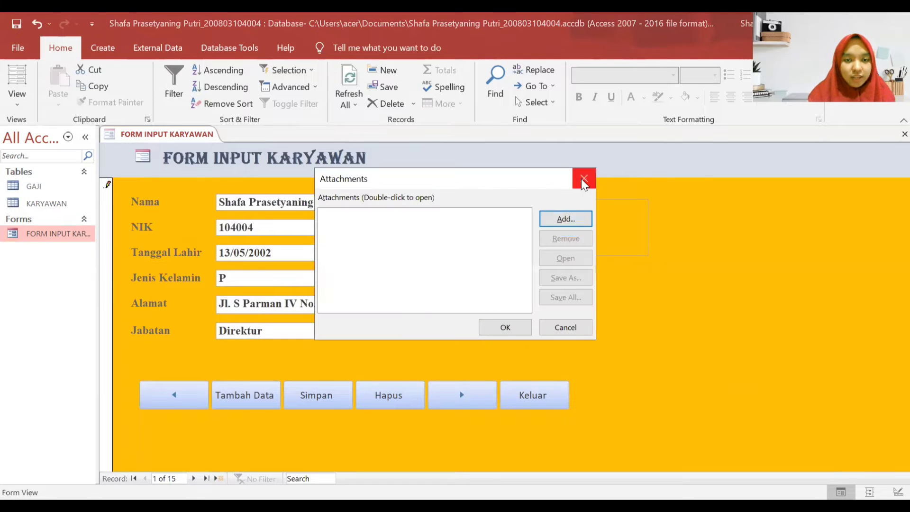
- Attach the portrait JPEG from the Downloads FOTO folder to record 1's Foto field
click(583, 184)
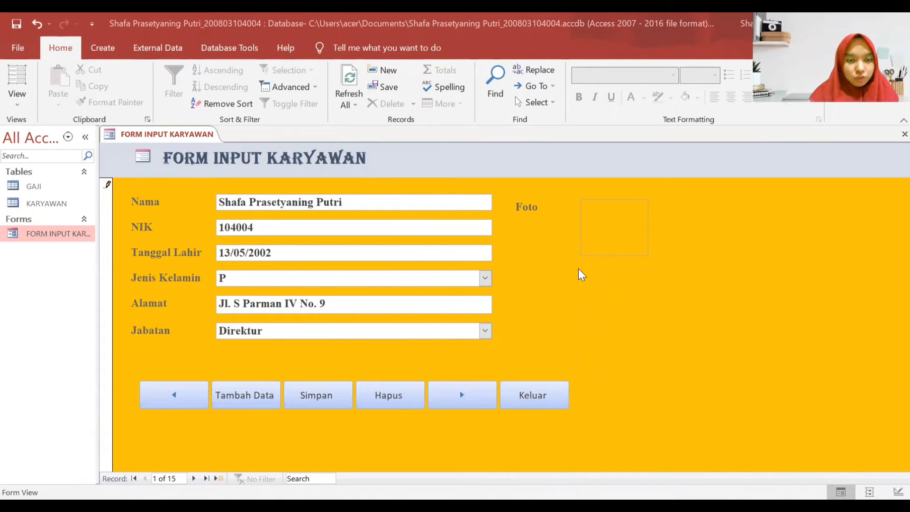
double_click(616, 229)
click(568, 222)
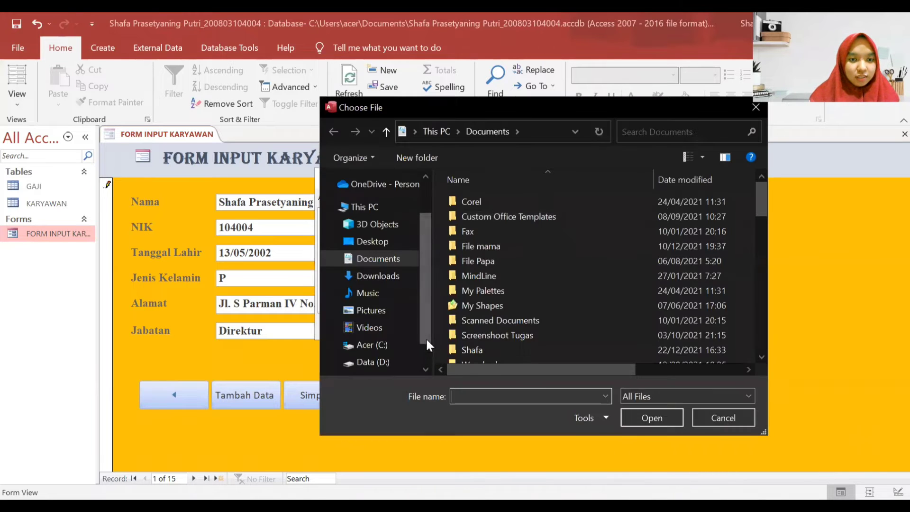
click(389, 276)
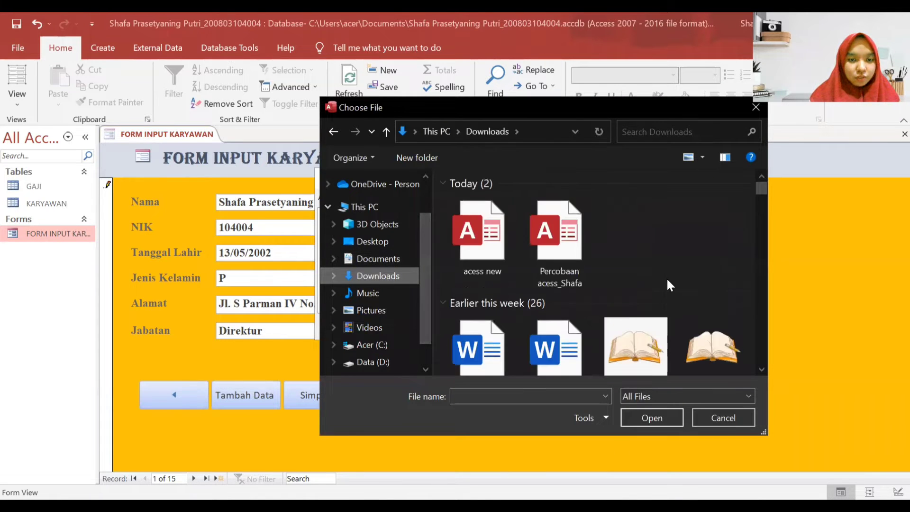
scroll(663, 284, down, 10)
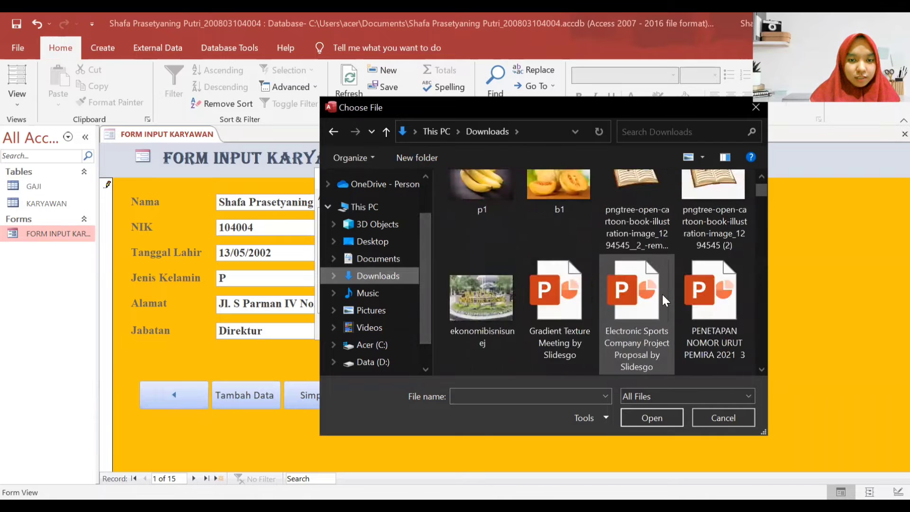
scroll(662, 292, down, 5)
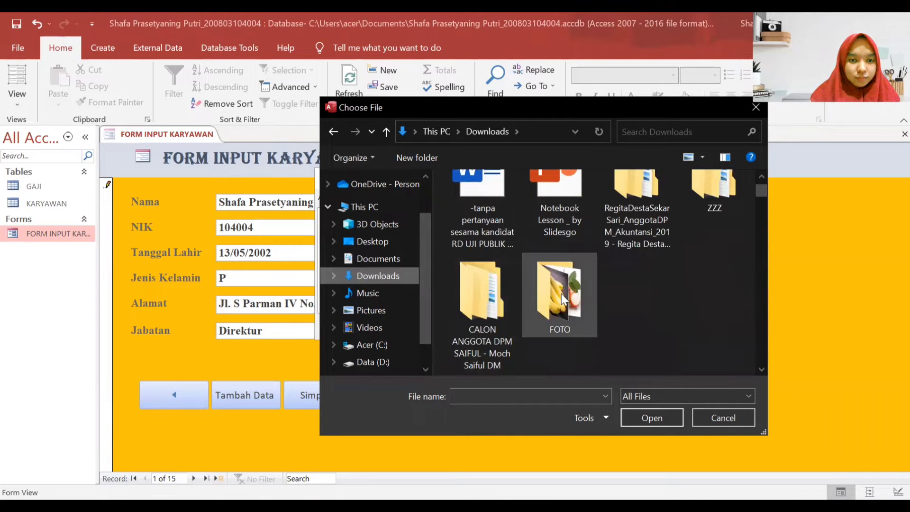
double_click(561, 293)
scroll(602, 295, down, 5)
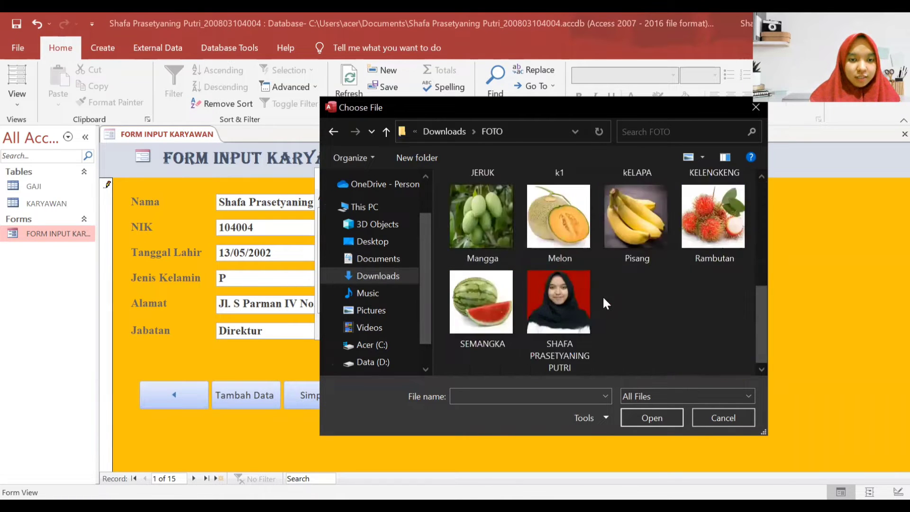
double_click(560, 306)
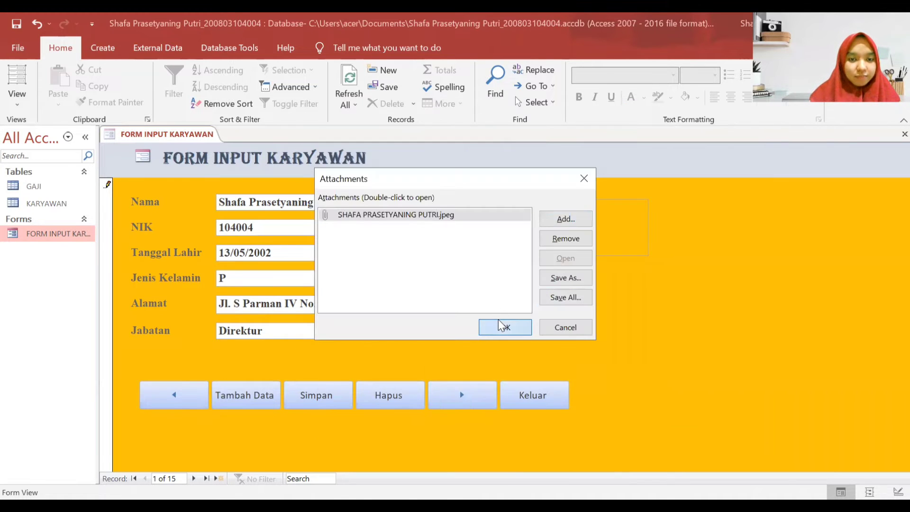
click(501, 327)
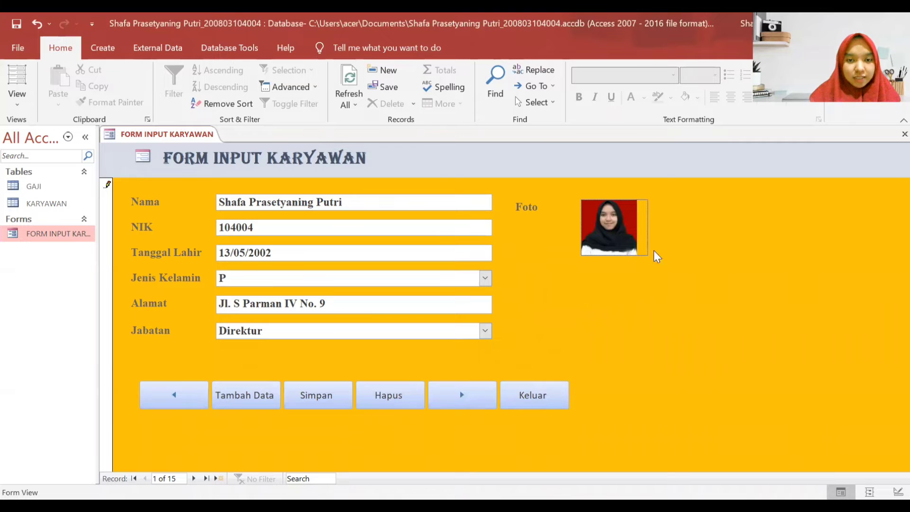
- Narrow and shorten the Foto box in Design View, then close and reopen FORM INPUT KARYAWAN
right_click(687, 241)
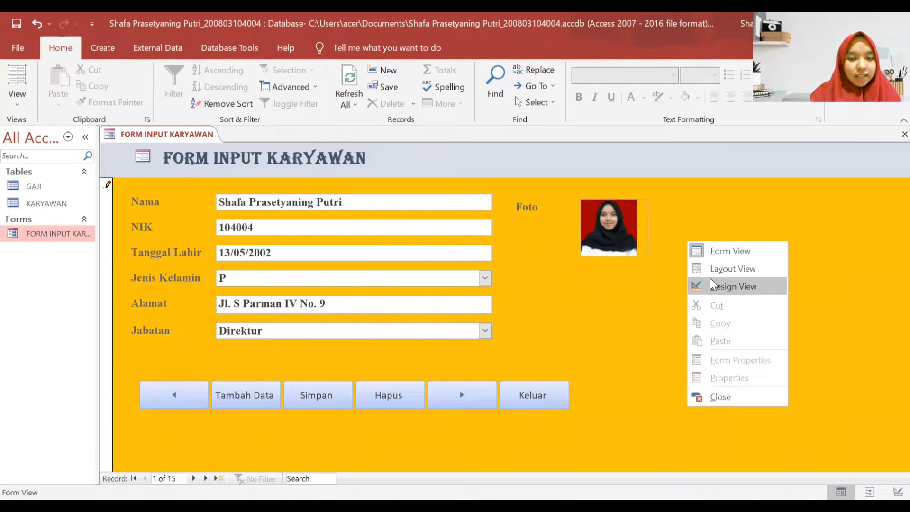
click(704, 284)
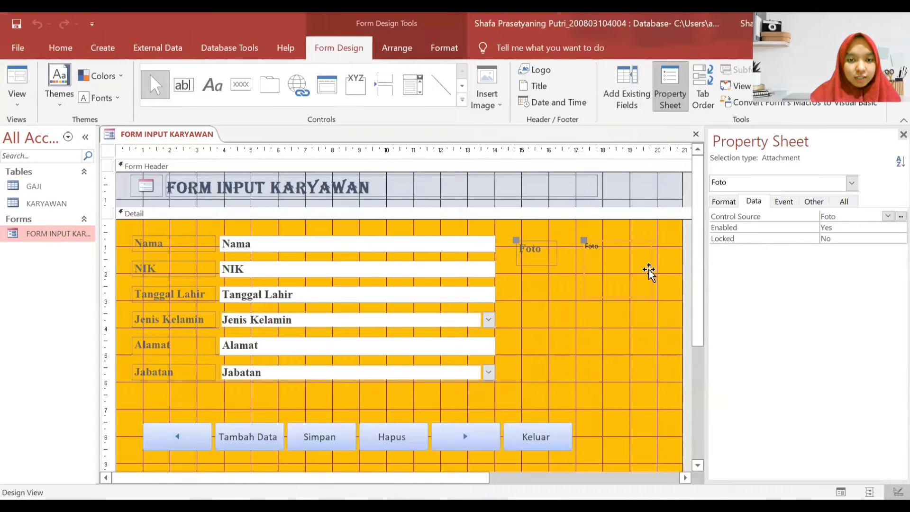
drag(651, 267, 640, 267)
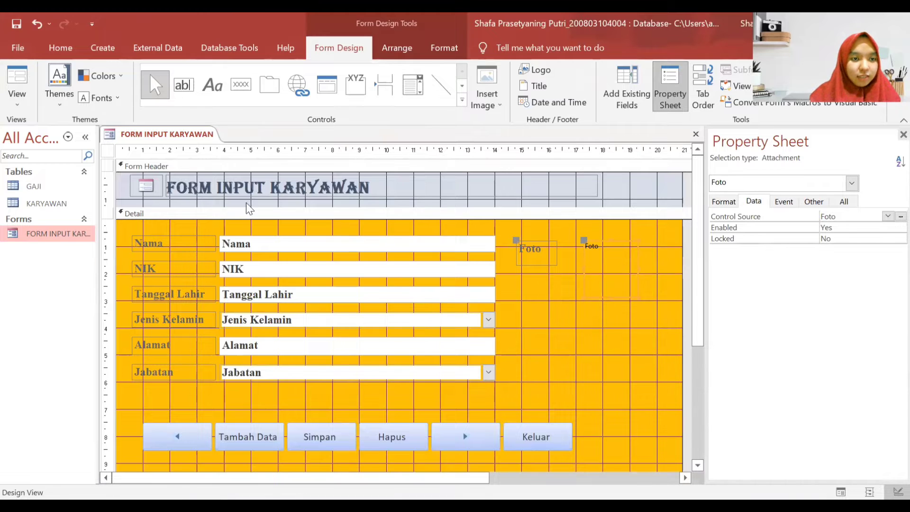
drag(610, 297, 610, 293)
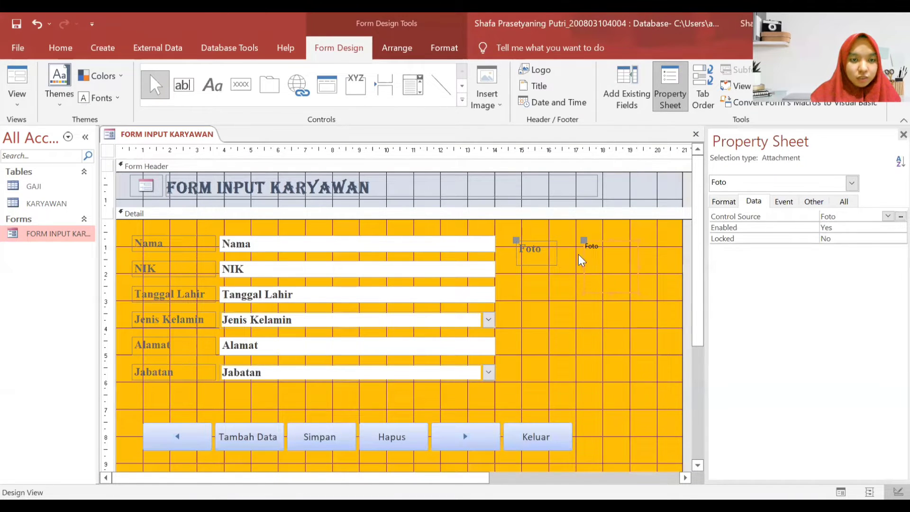
right_click(183, 137)
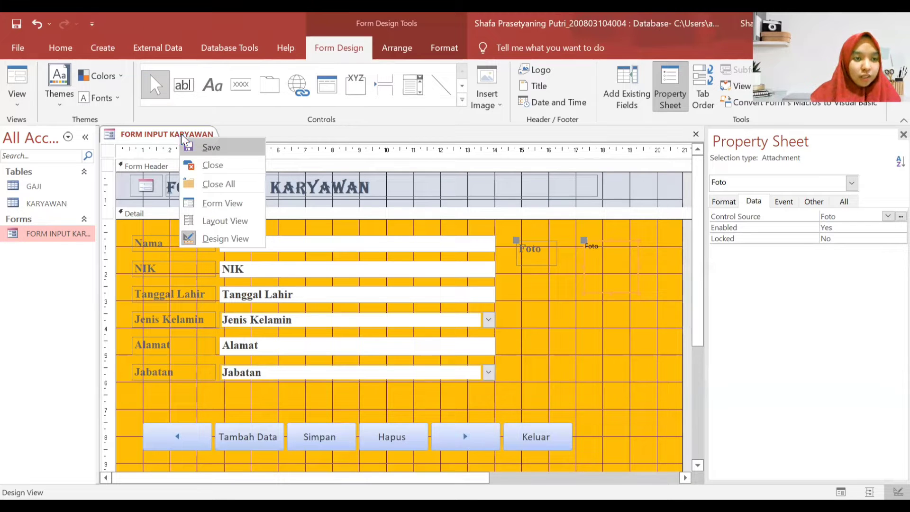
click(213, 166)
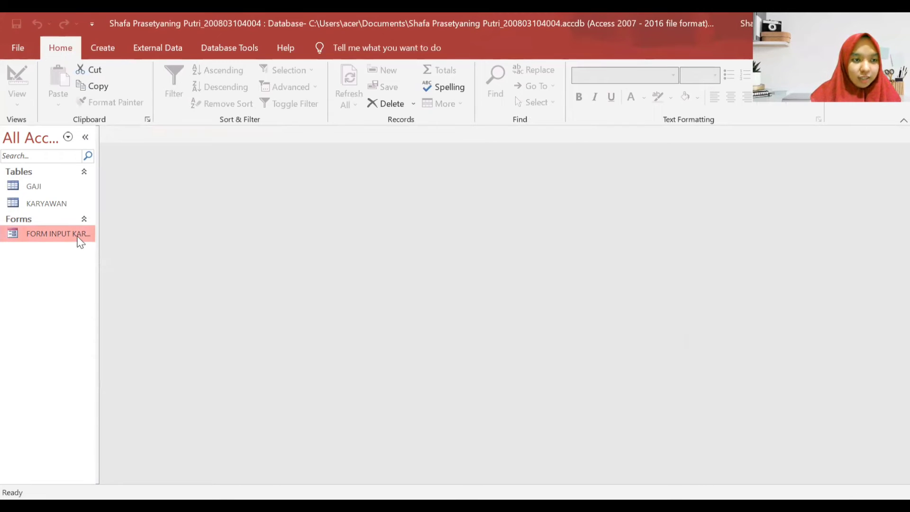
double_click(76, 234)
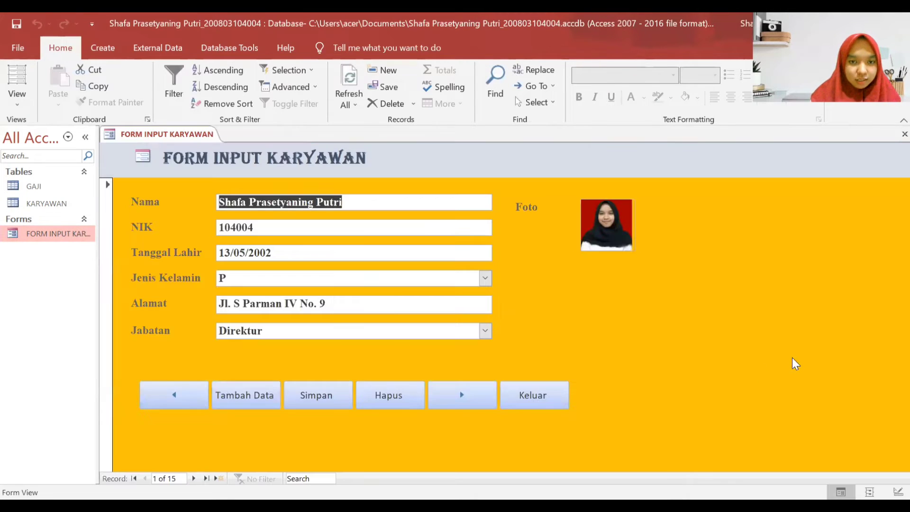
- Trim the Foto box further, reopening the form repeatedly to check record 1's photo size
right_click(701, 237)
click(711, 276)
click(629, 260)
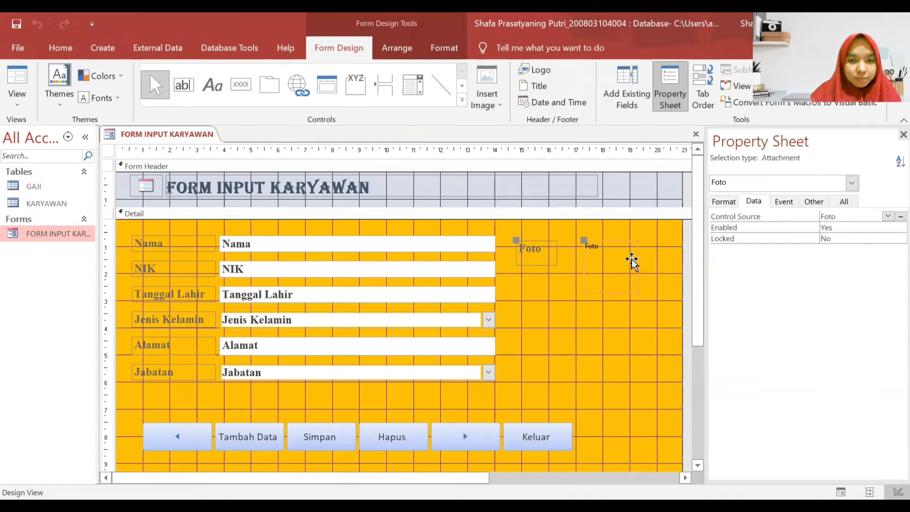
drag(636, 264, 632, 265)
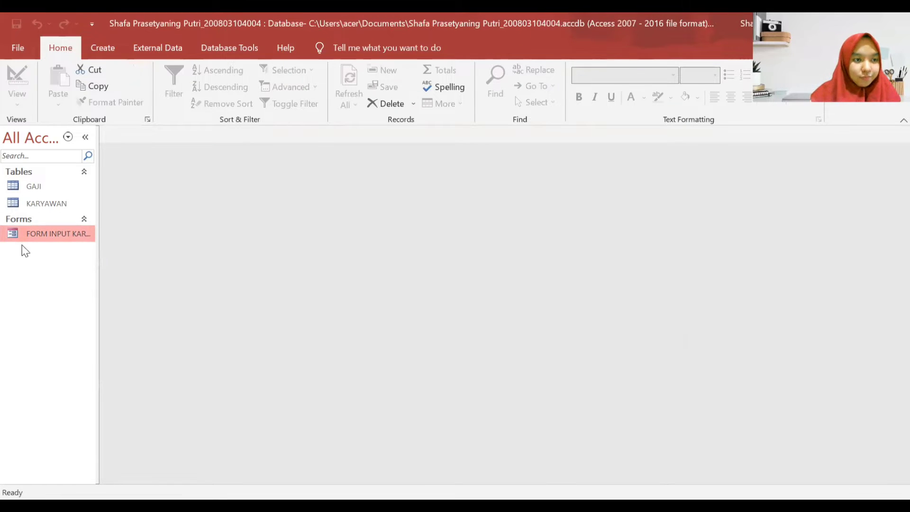
double_click(34, 234)
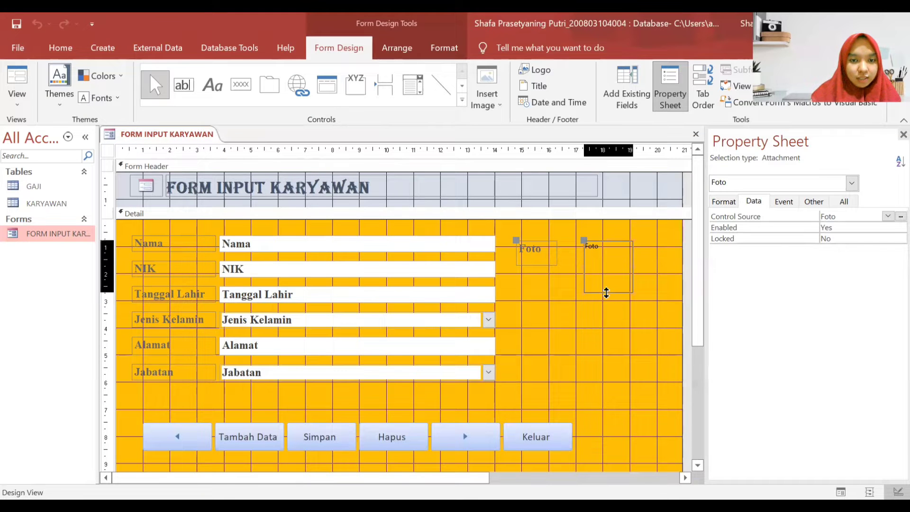
drag(605, 290, 609, 286)
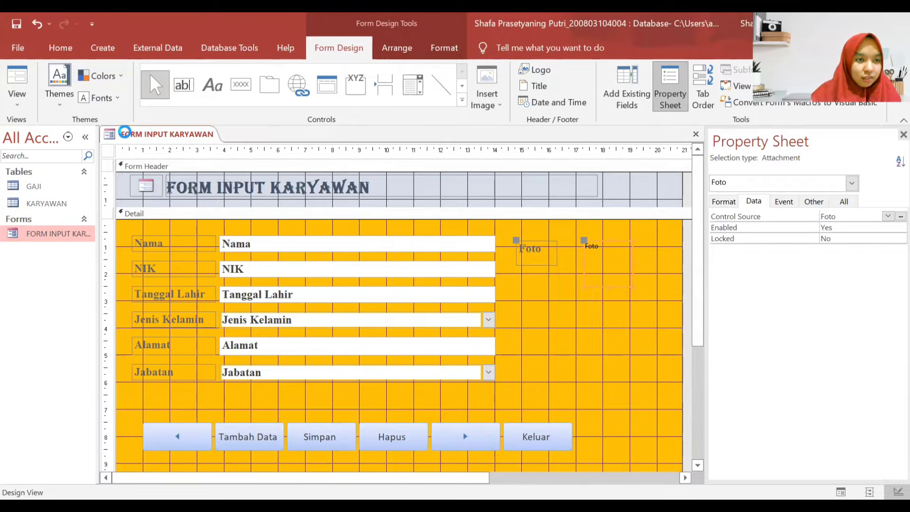
double_click(77, 239)
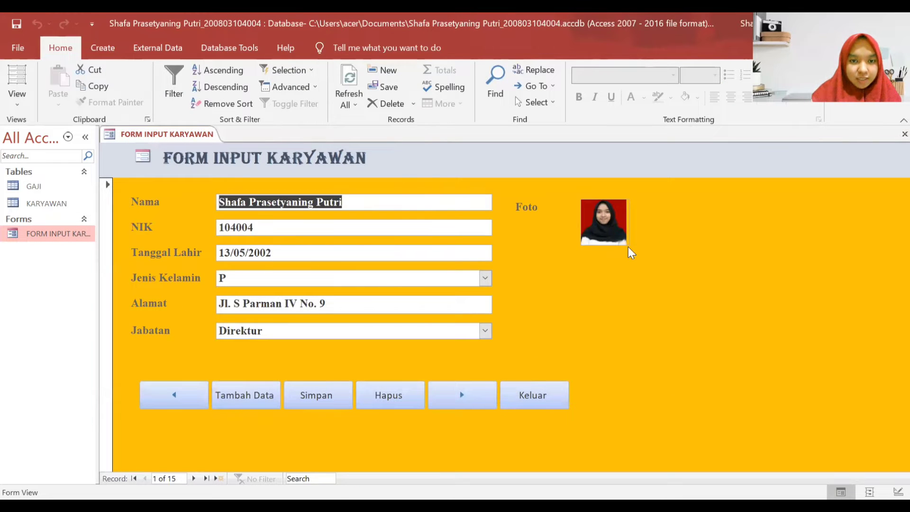
drag(632, 263, 628, 264)
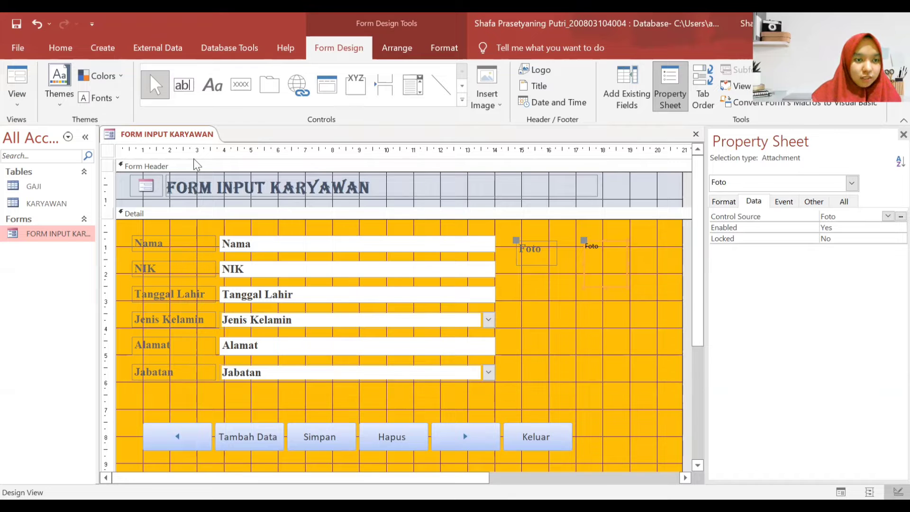
click(72, 223)
double_click(61, 235)
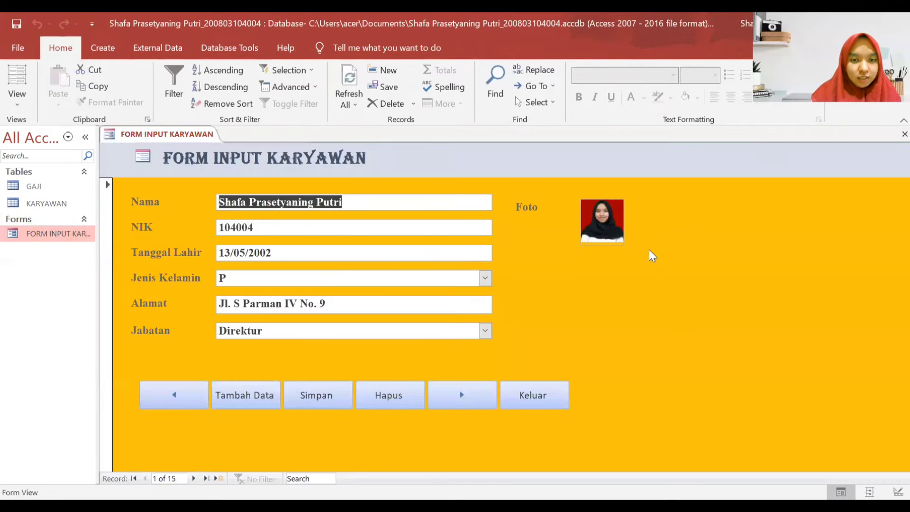
right_click(654, 238)
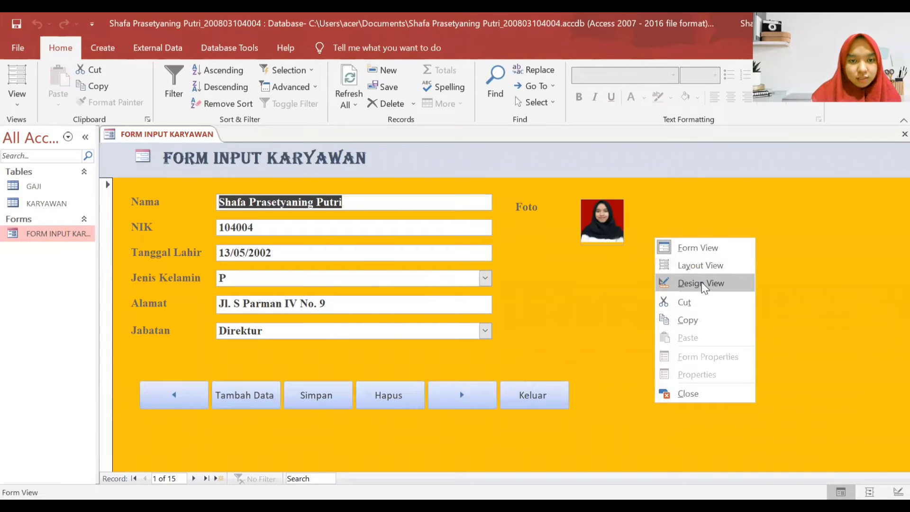
- Widen the Foto box slightly in Design View, then close and reopen the form
click(701, 283)
click(596, 266)
drag(630, 287, 635, 289)
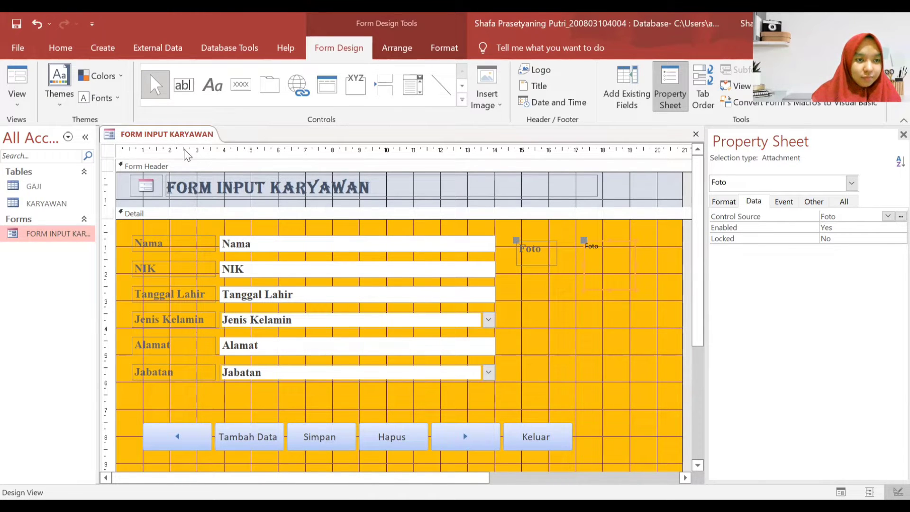
right_click(178, 137)
click(213, 167)
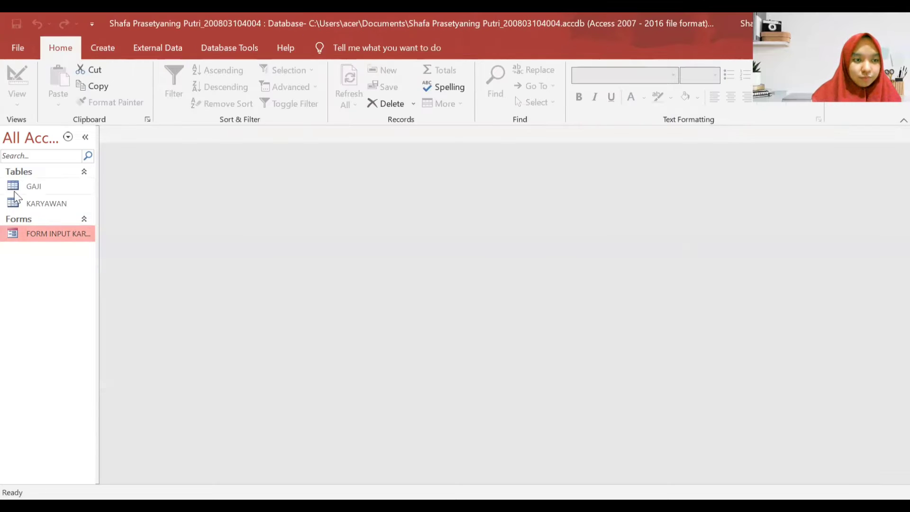
double_click(43, 233)
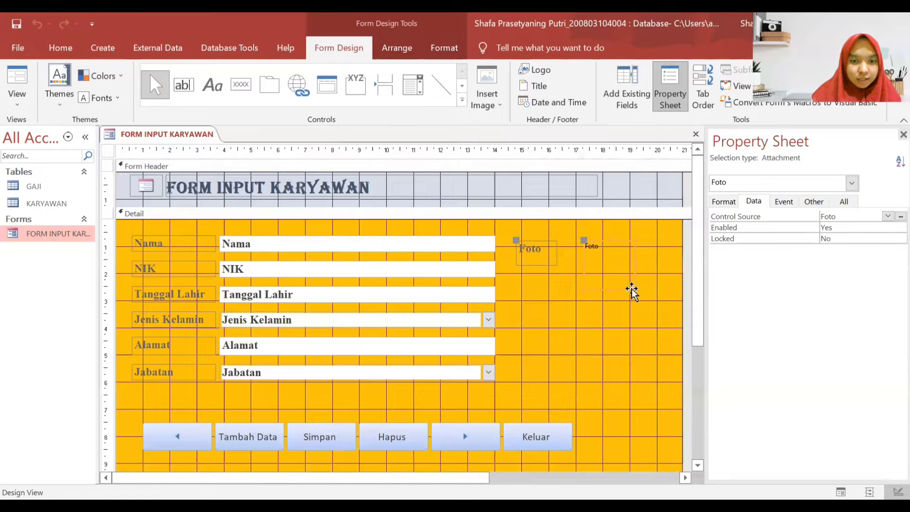
- Drag the Foto box corner larger, reopen the form, and advance to record 2, Apel
drag(630, 289, 638, 296)
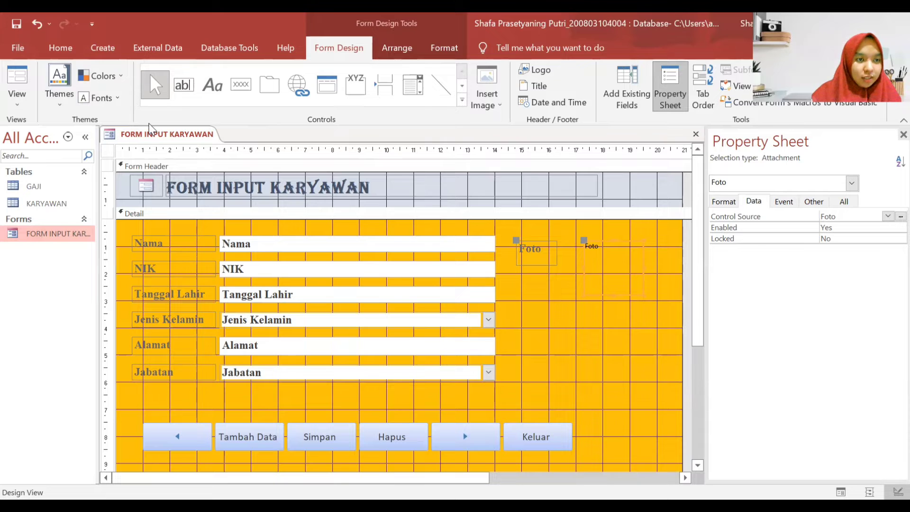
right_click(150, 125)
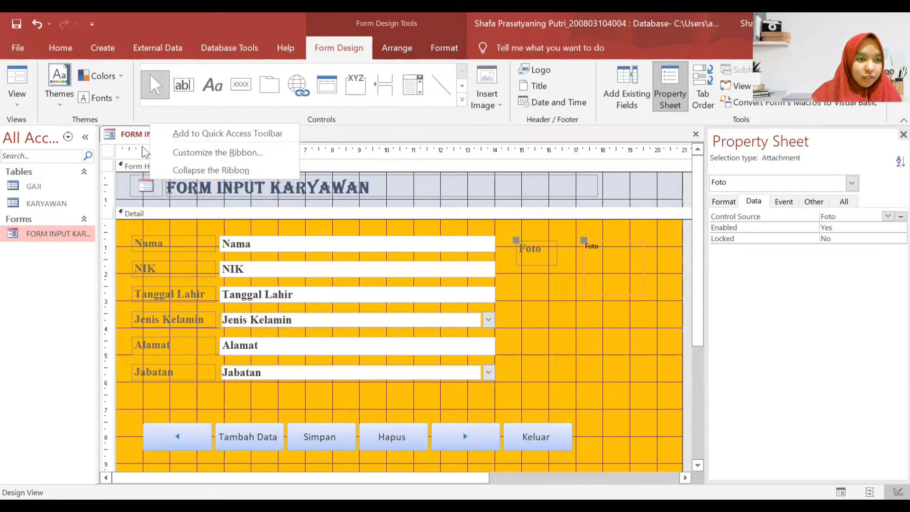
right_click(147, 136)
click(175, 164)
double_click(43, 236)
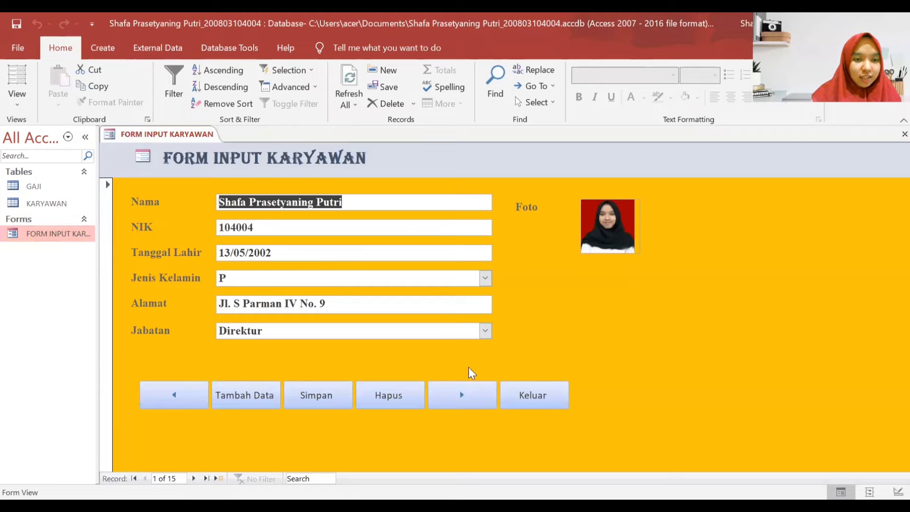
click(461, 395)
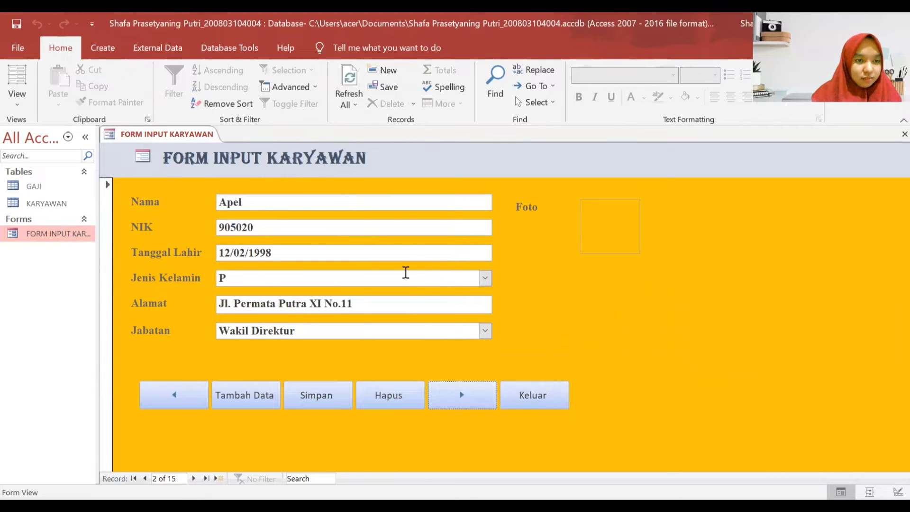
- Attach APEL.jpg to the Apel record's Foto field so the apple photo shows
click(604, 218)
double_click(605, 217)
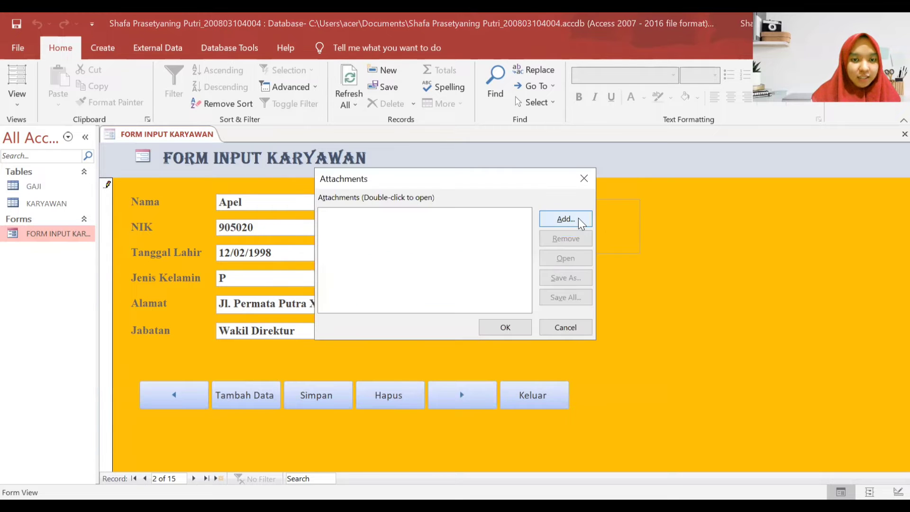
click(578, 218)
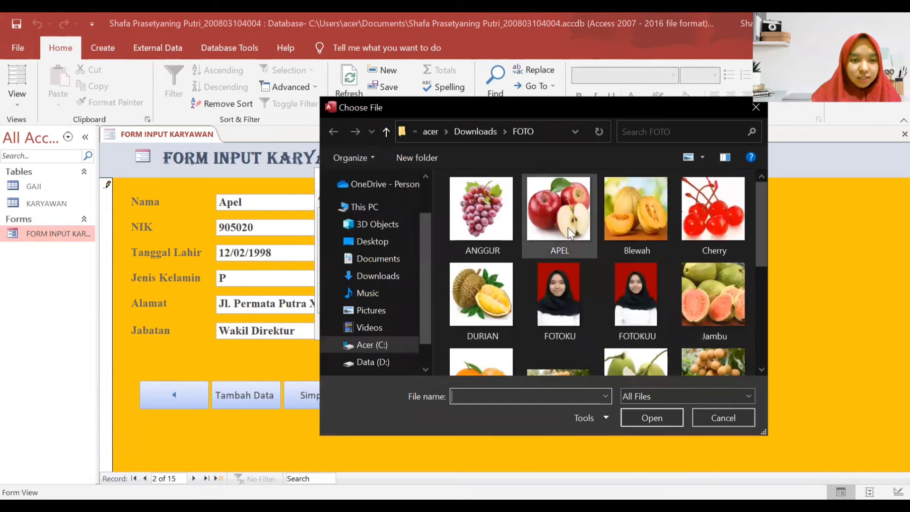
click(562, 213)
double_click(562, 214)
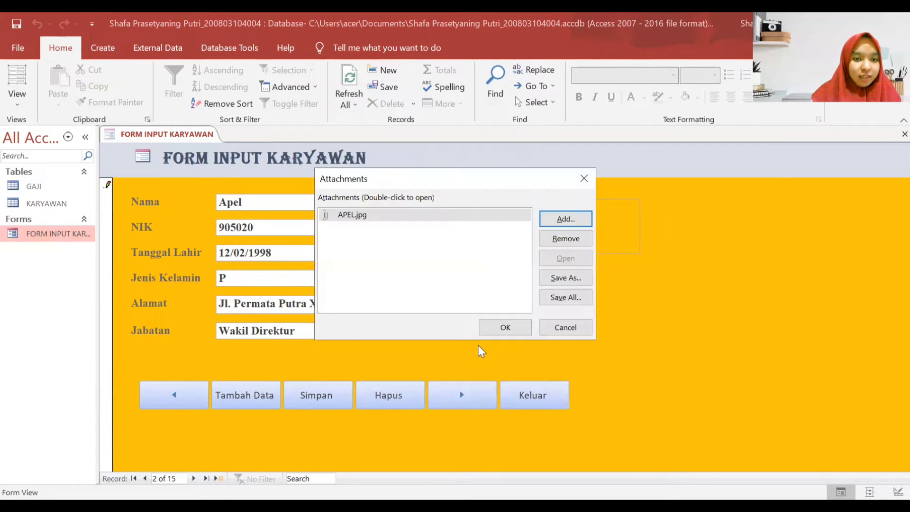
click(501, 327)
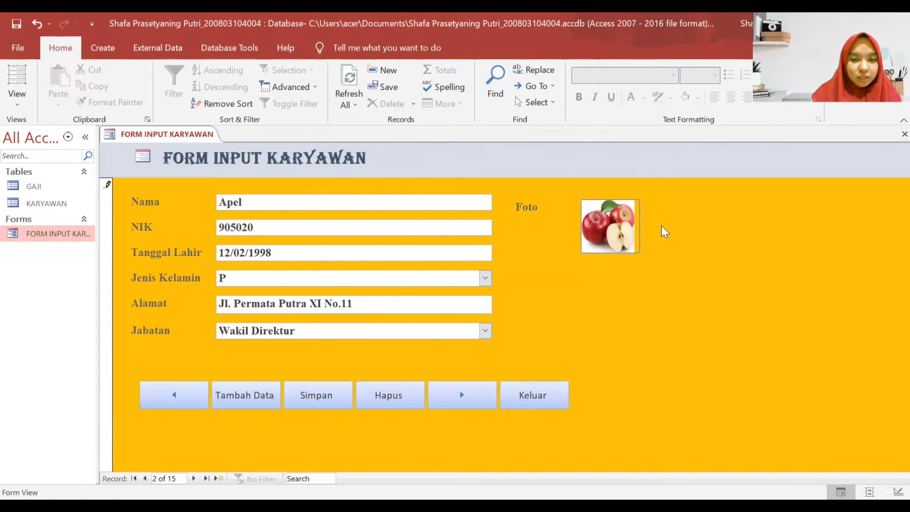
- Narrow the Foto box in Design View, then return to data entry on record 2
right_click(565, 302)
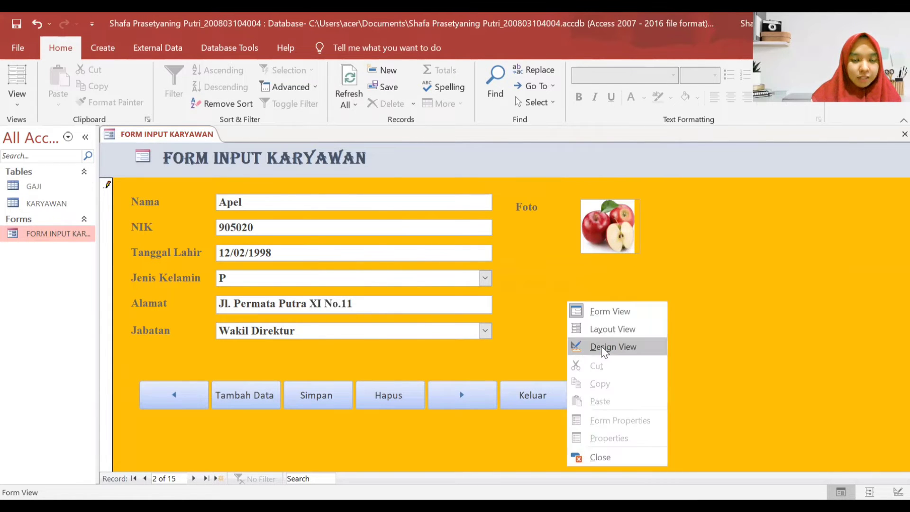
click(601, 346)
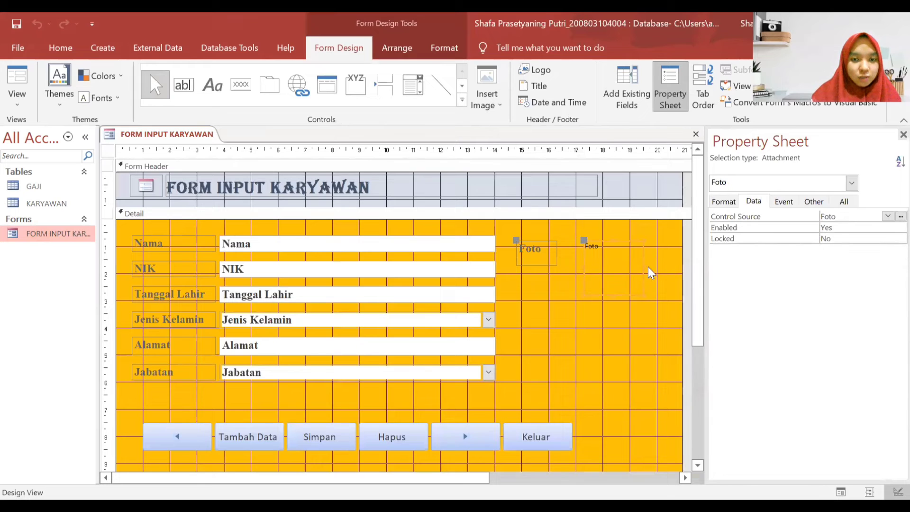
drag(648, 274, 639, 271)
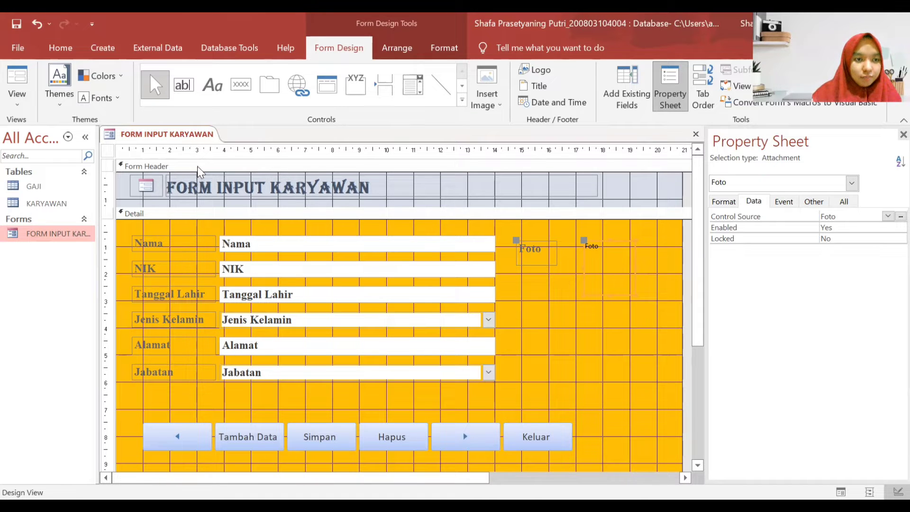
double_click(71, 235)
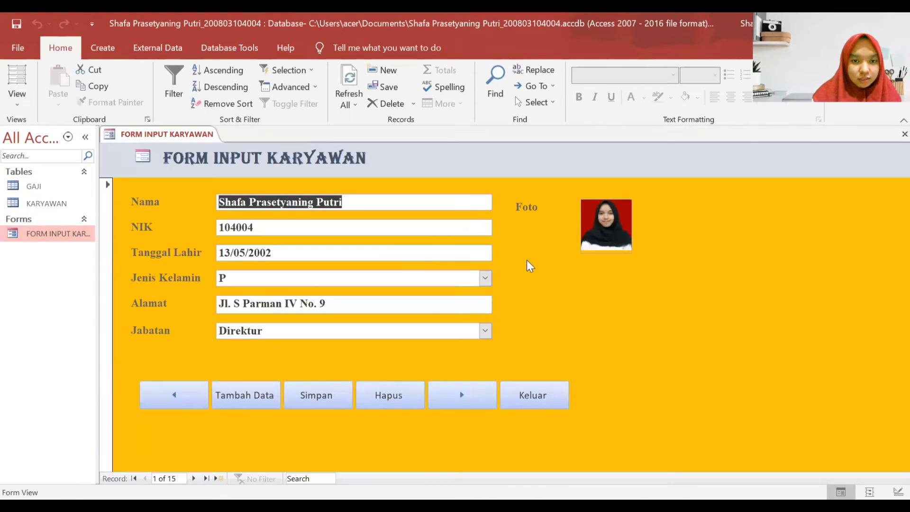
click(470, 408)
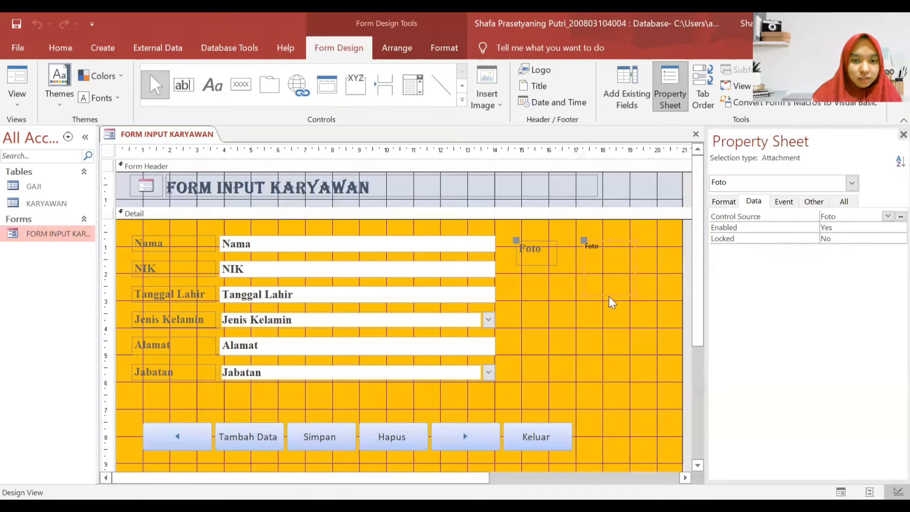
- Shorten the Foto box and switch back to Form View on the Apel record
drag(609, 295, 608, 289)
right_click(172, 149)
right_click(172, 139)
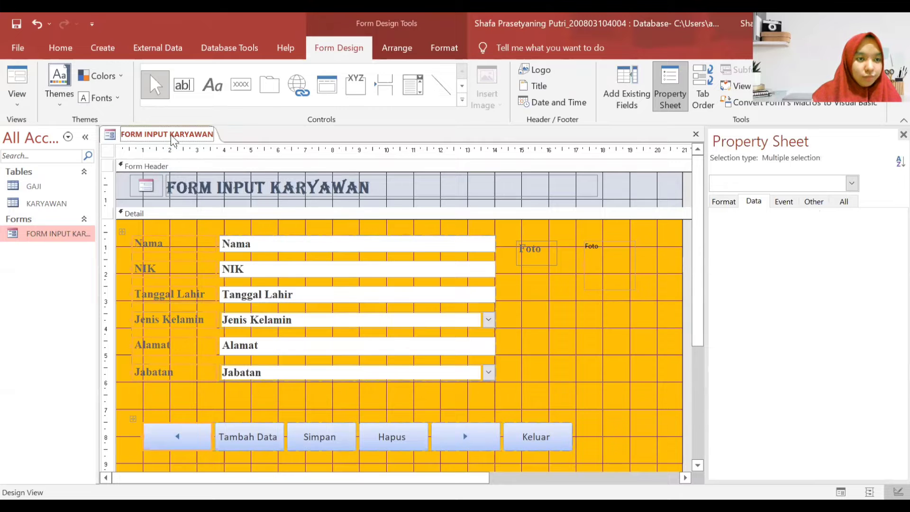
right_click(182, 146)
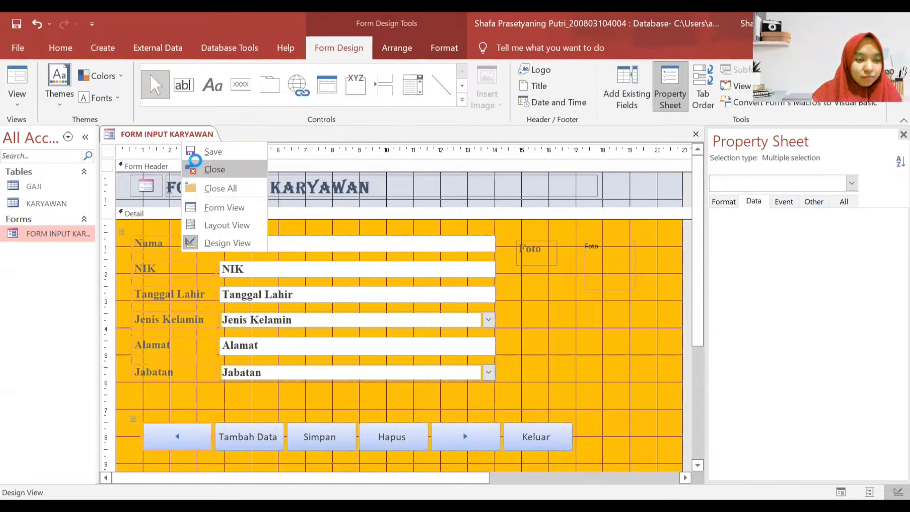
click(216, 205)
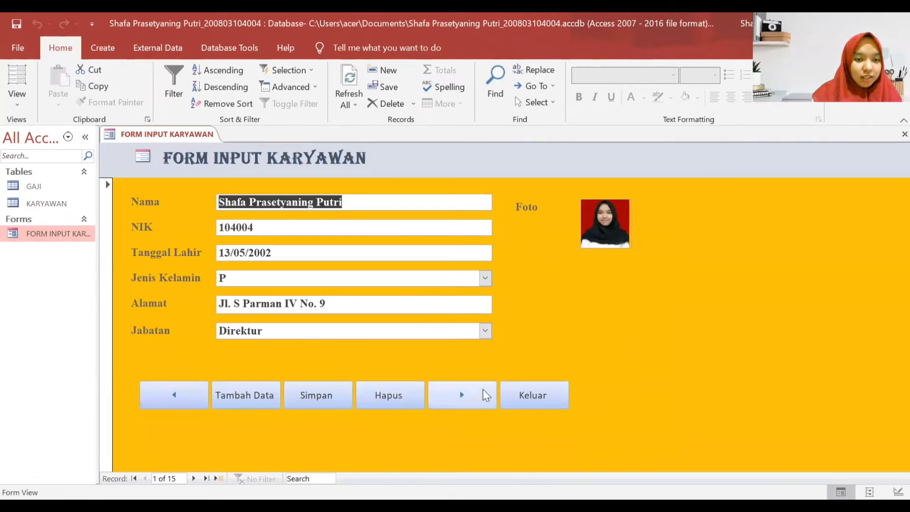
click(485, 395)
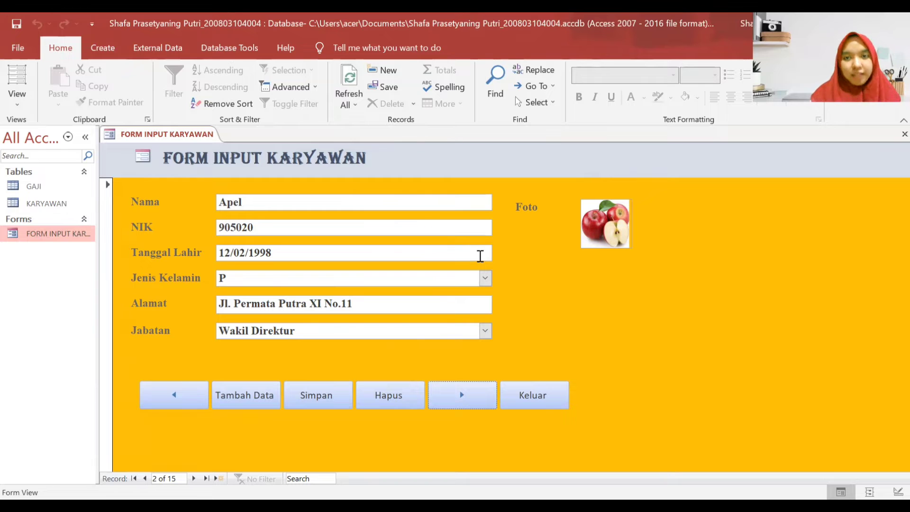
- Keep Apel's Jenis Kelamin as P and Jabatan as Wakil Direktur, then go to Anggur
click(479, 279)
click(382, 314)
click(484, 331)
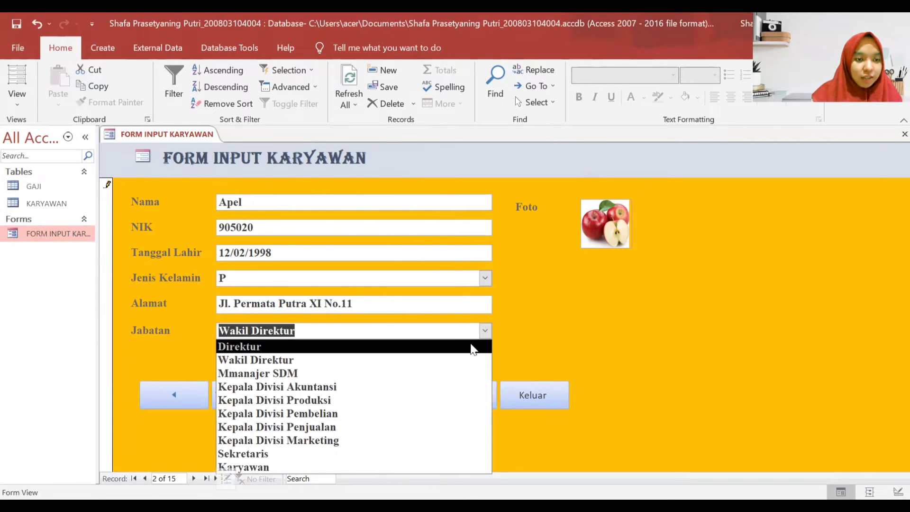
click(392, 361)
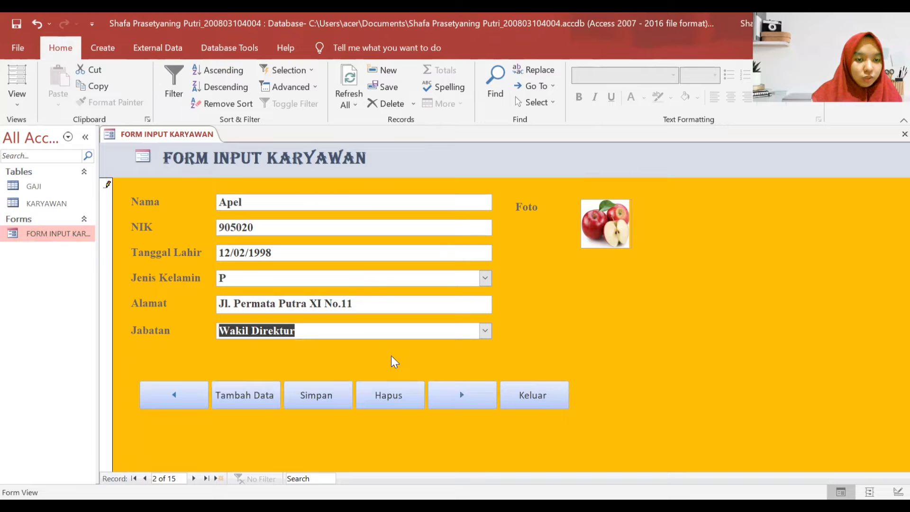
click(453, 401)
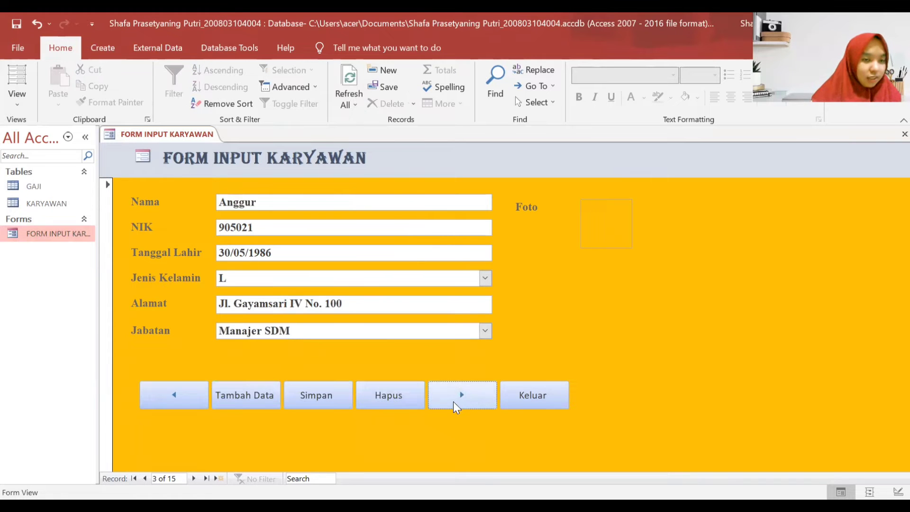
- Attach ANGGUR.jpg to Anggur's Foto and save, then open Cherry's photo attachments
double_click(614, 218)
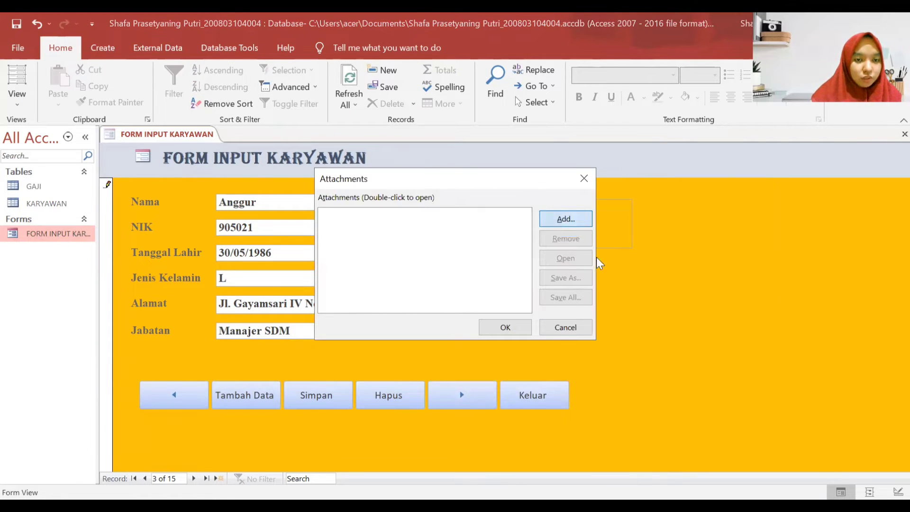
click(565, 218)
click(487, 204)
double_click(487, 204)
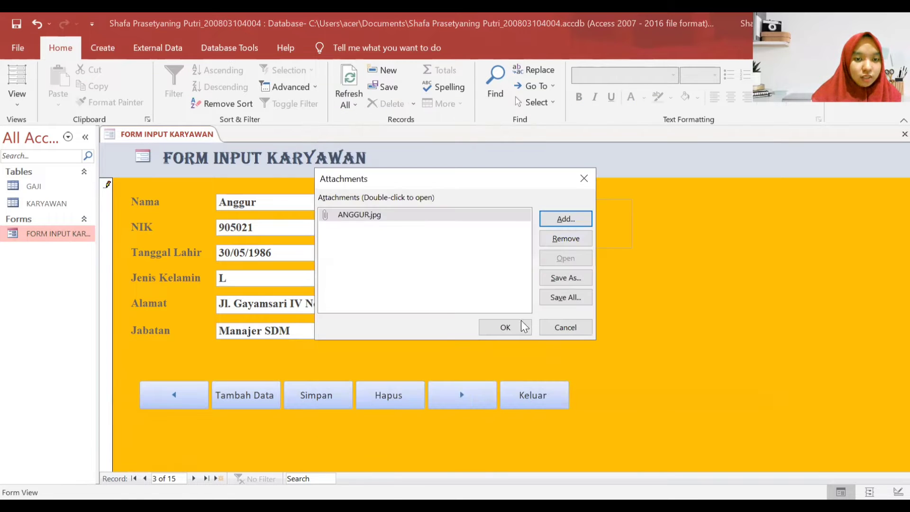
click(511, 325)
click(315, 395)
click(464, 394)
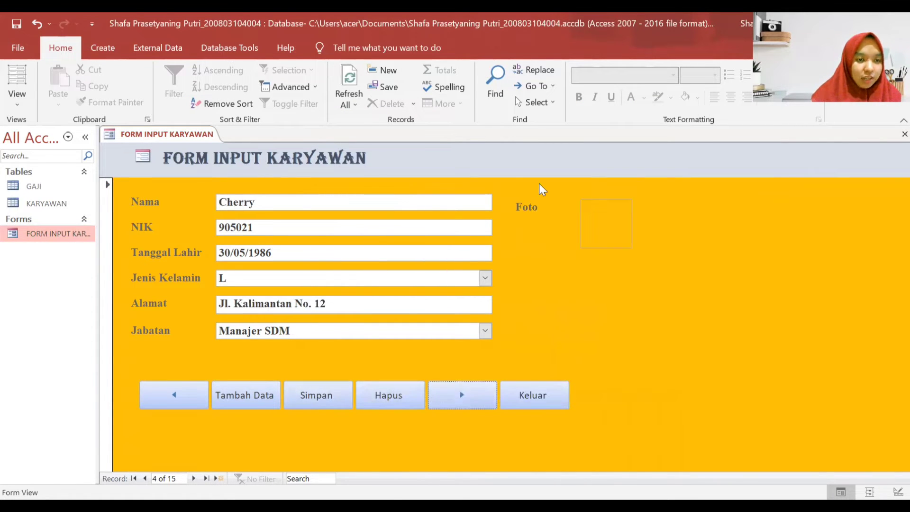
double_click(611, 222)
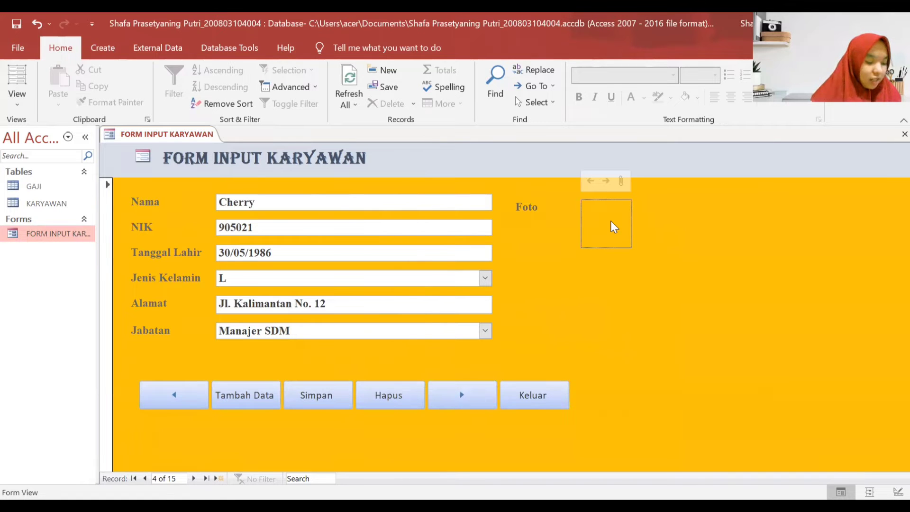
- Attach the cherry photo, set Cherry's Jabatan to Mmanajer SDM, save, and move to Jeruk
click(576, 213)
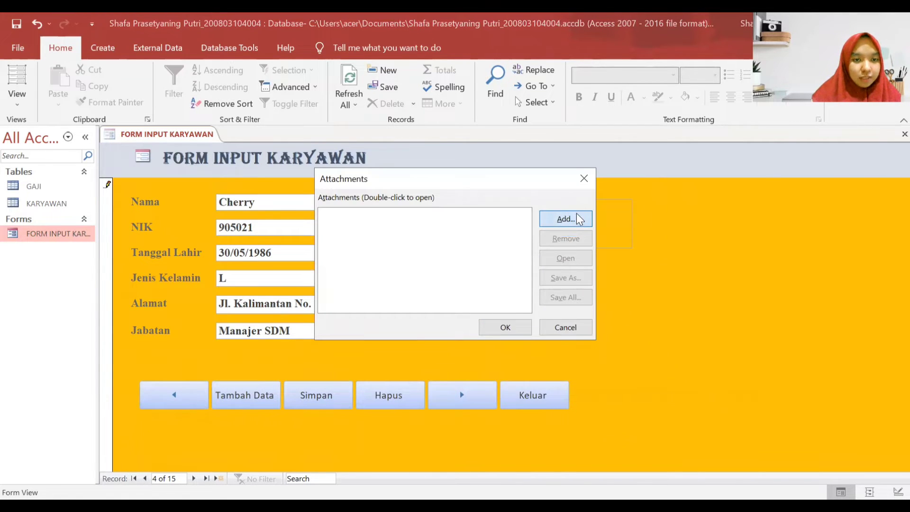
double_click(720, 215)
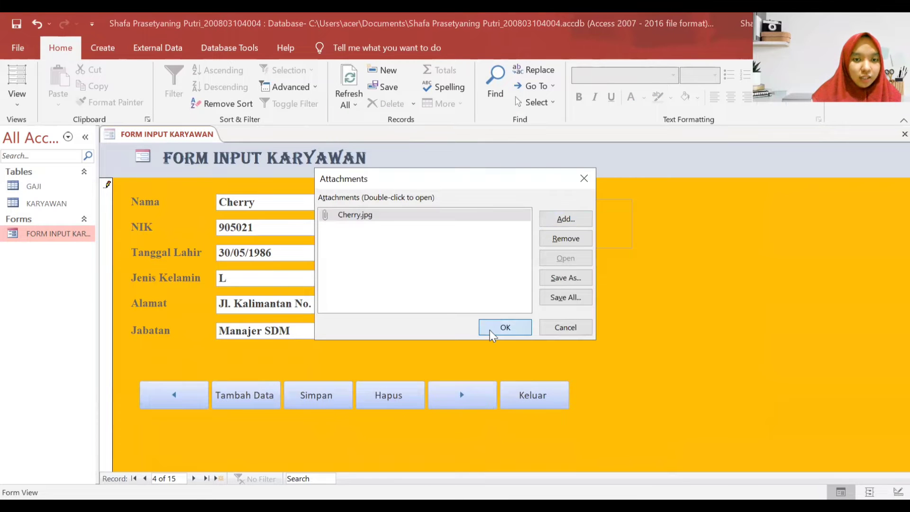
click(490, 328)
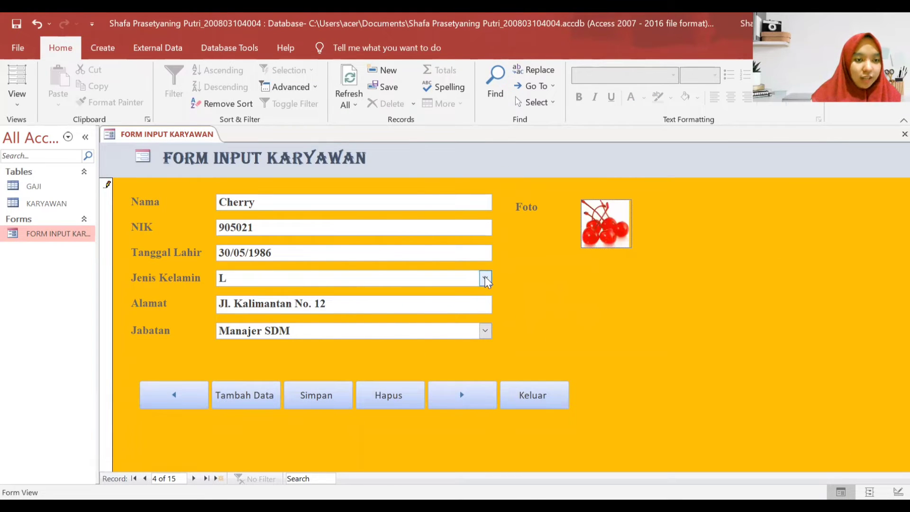
click(485, 330)
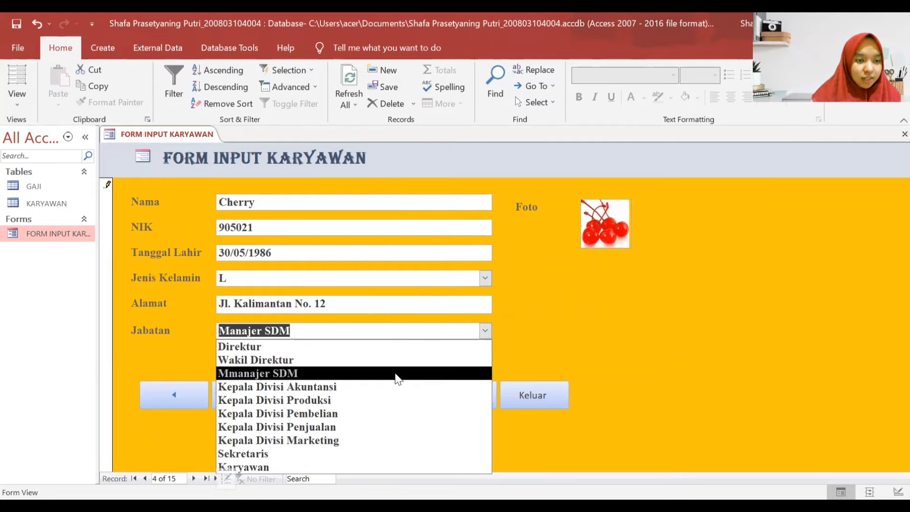
click(397, 374)
click(328, 399)
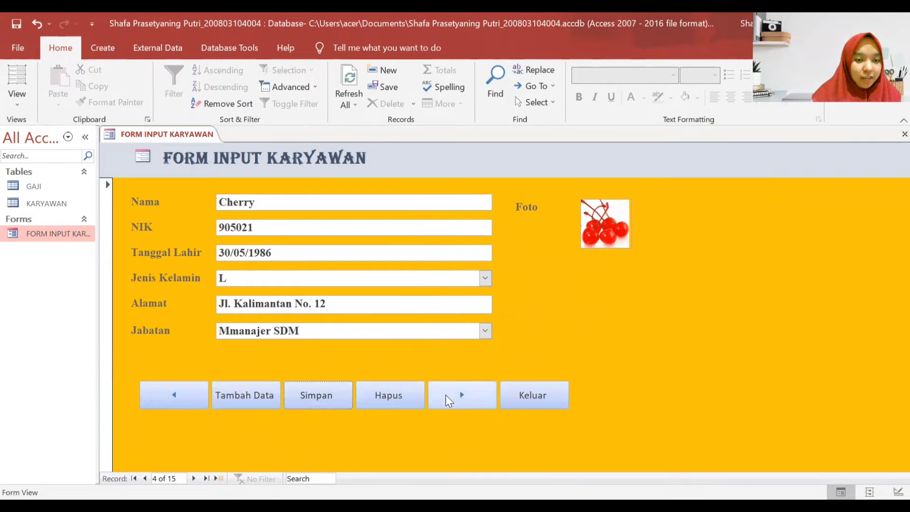
click(448, 398)
click(450, 400)
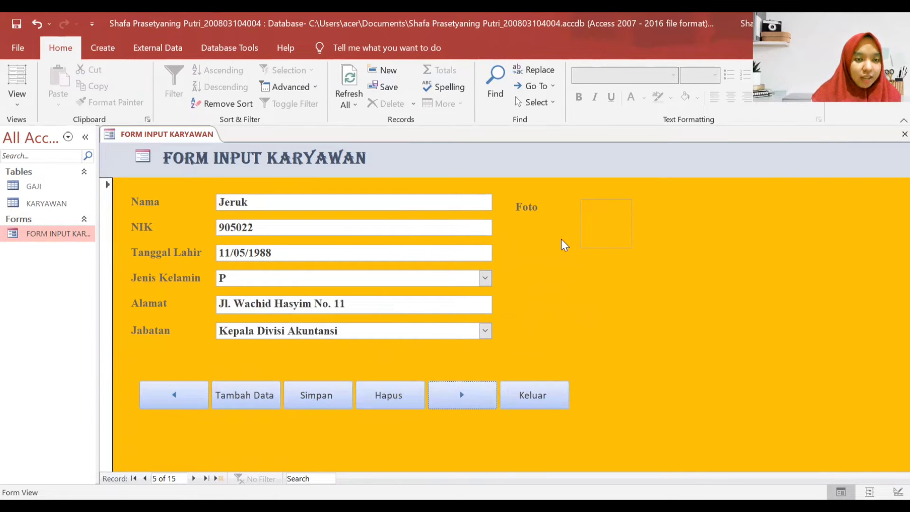
- Attach the JERUK orange photo to Jeruk's Foto field
double_click(604, 221)
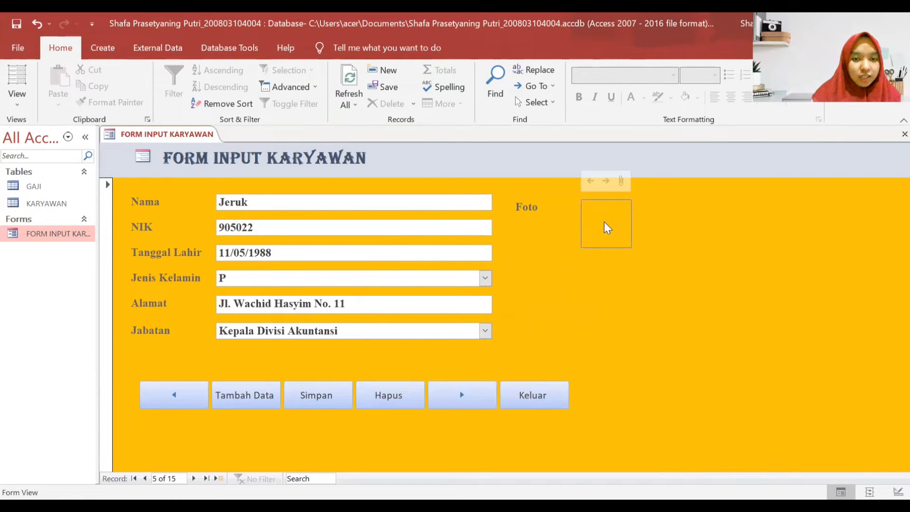
click(581, 223)
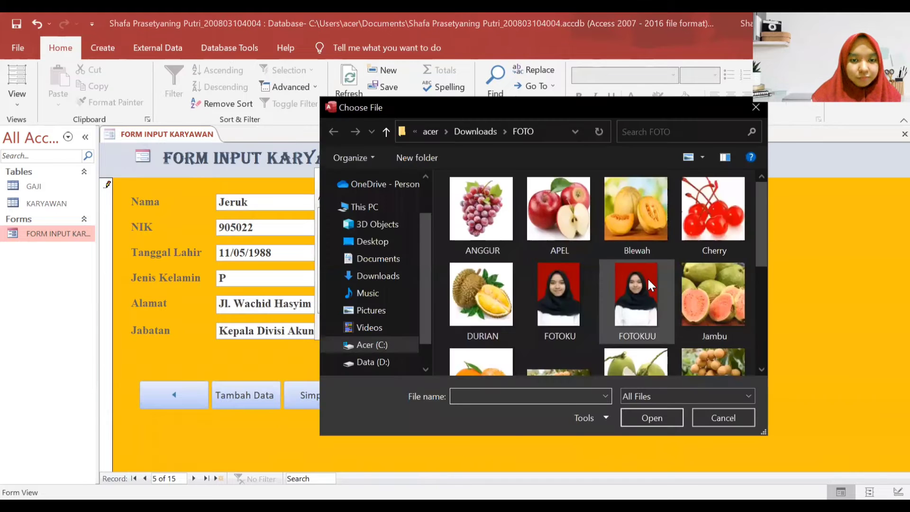
scroll(647, 277, down, 1)
double_click(510, 322)
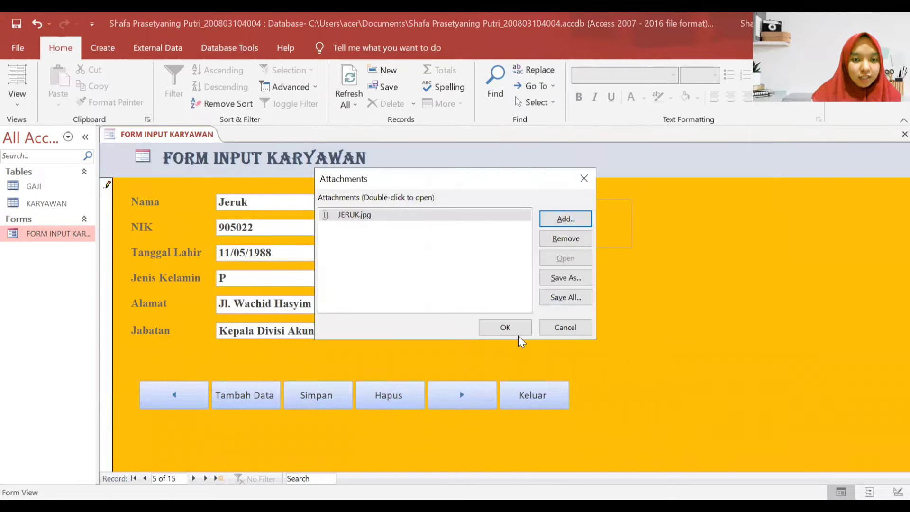
click(505, 327)
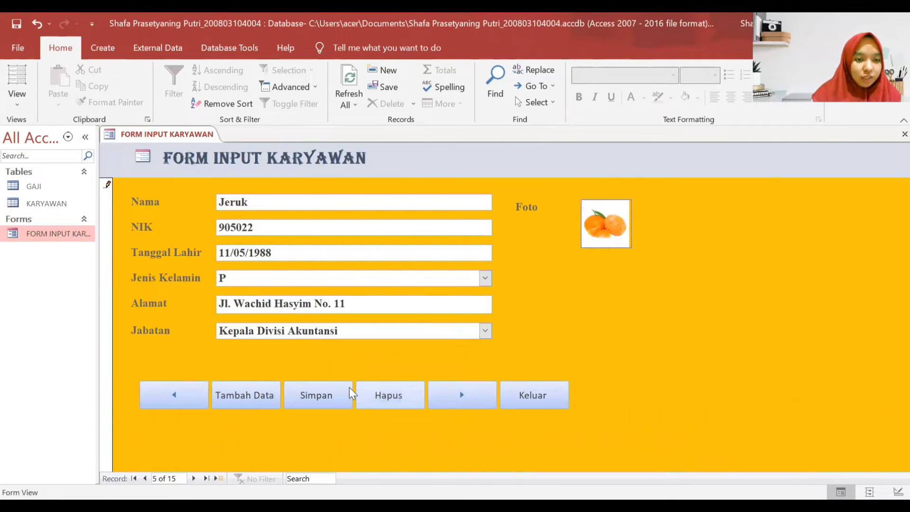
- Keep Jeruk's Jenis Kelamin P and Jabatan Kepala Divisi Akuntansi, then go to Pisang
click(491, 277)
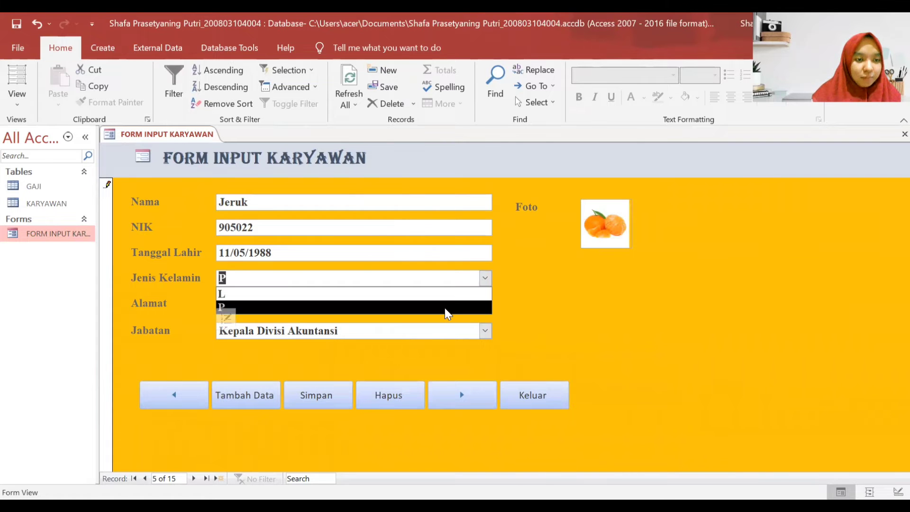
click(445, 308)
click(487, 336)
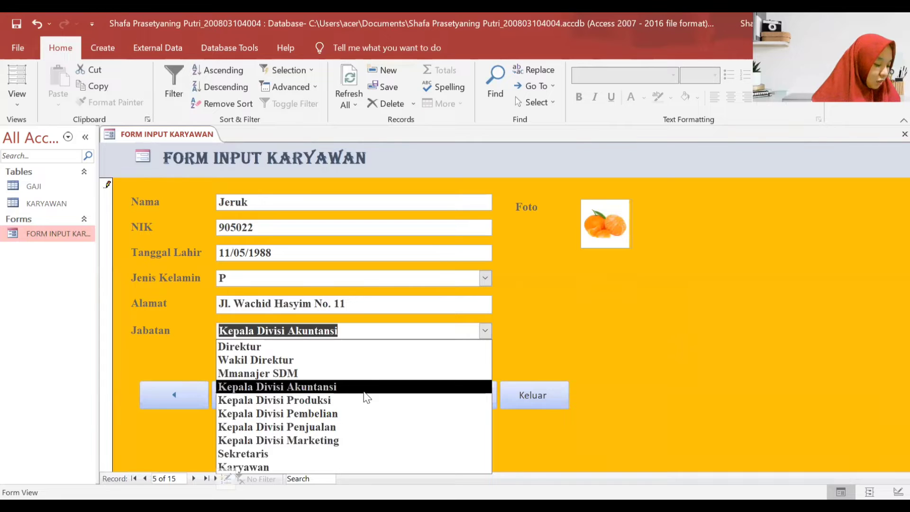
click(359, 392)
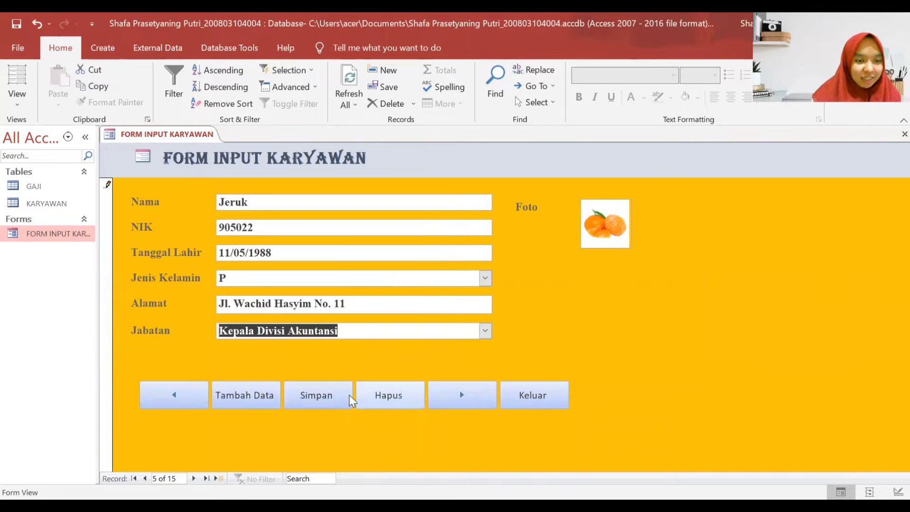
click(457, 394)
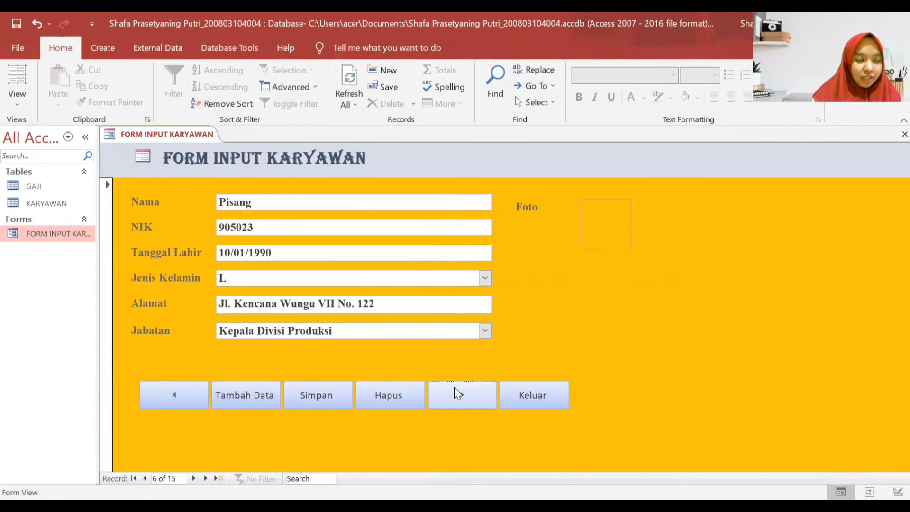
- Attach the Pisang banana photo, save the record, and move to Kelapa
double_click(604, 224)
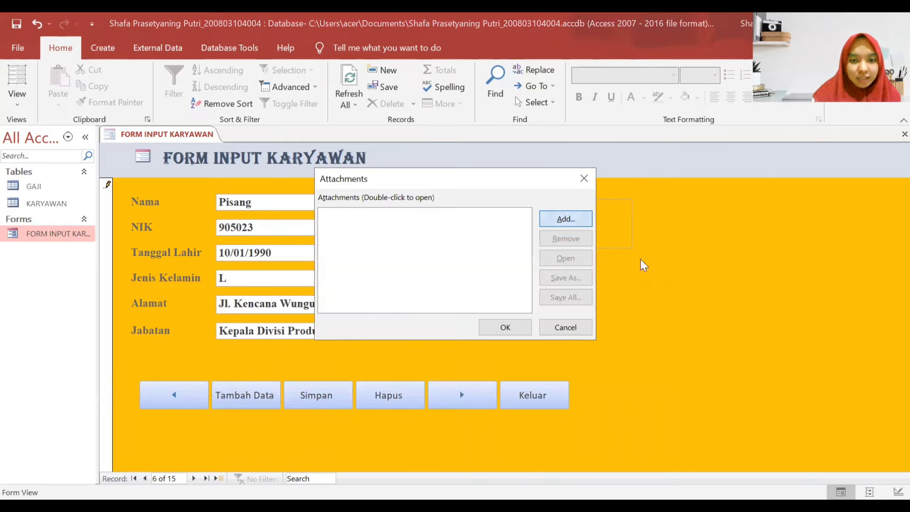
click(580, 223)
scroll(652, 303, down, 3)
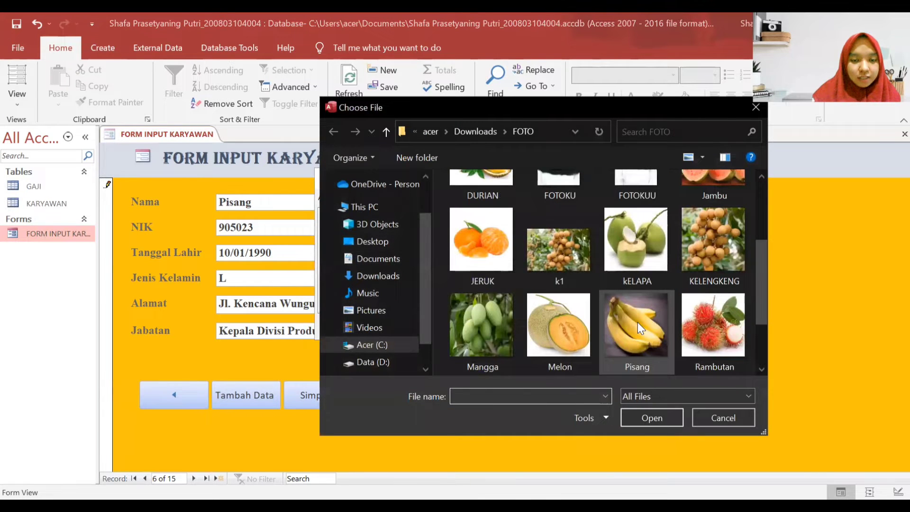
double_click(638, 322)
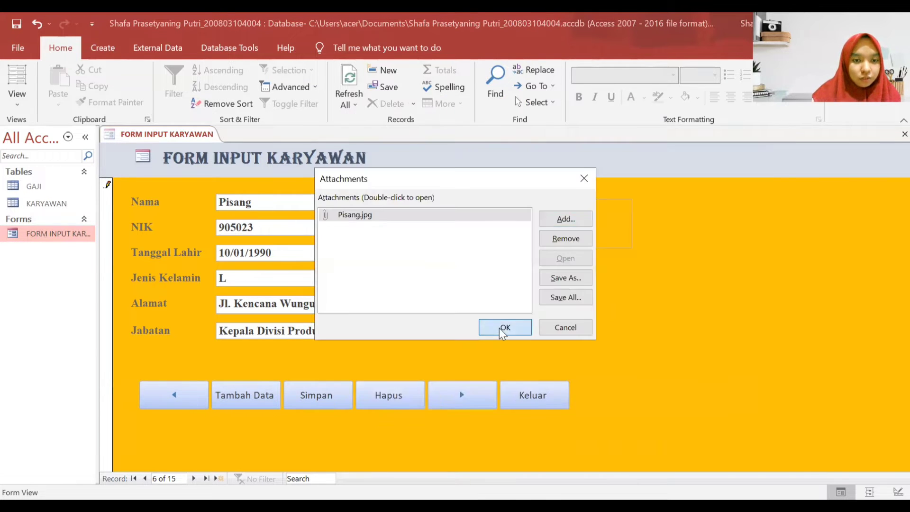
click(503, 327)
click(326, 396)
click(443, 394)
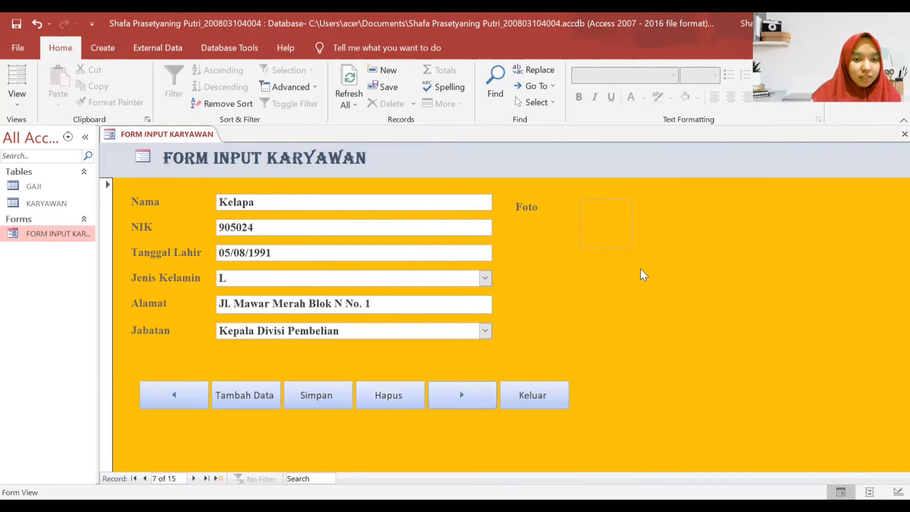
- Set Kelapa's Jenis Kelamin to L and Jabatan to Kepala Divisi Pembelian
click(486, 280)
click(467, 291)
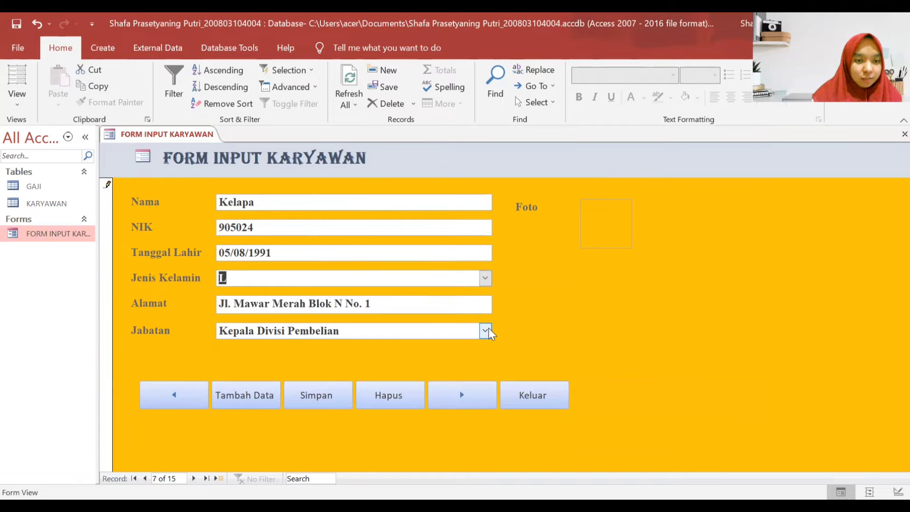
click(486, 331)
click(398, 416)
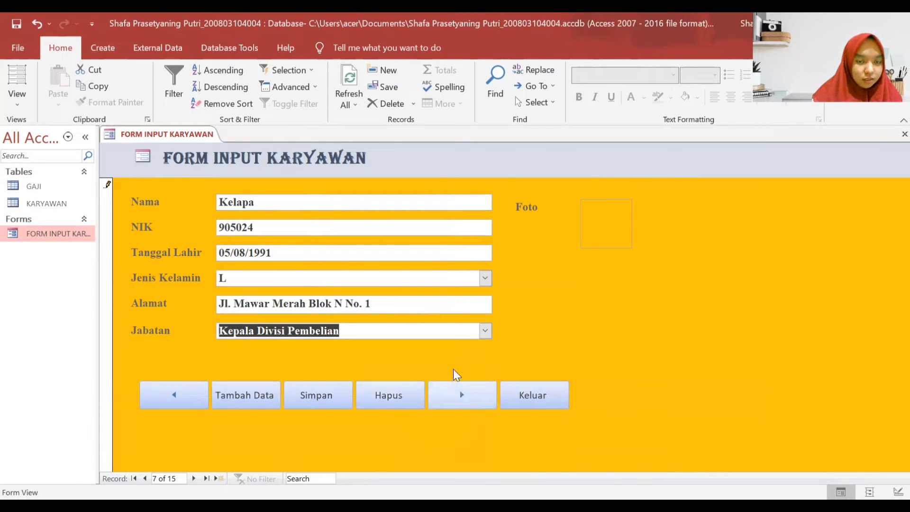
- Attach the kELAPA coconut photo, save Kelapa, and advance to record 8, Blewah
double_click(598, 221)
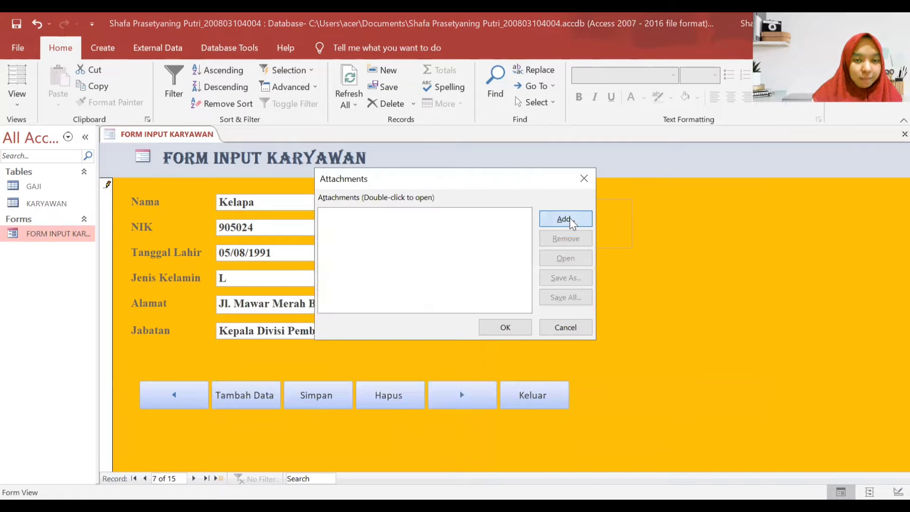
click(570, 218)
scroll(624, 256, down, 3)
scroll(619, 262, up, 2)
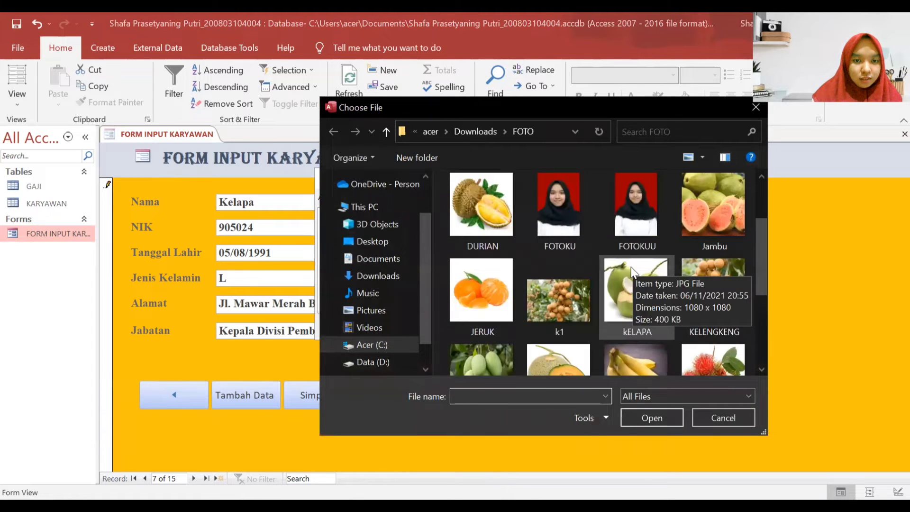
double_click(625, 295)
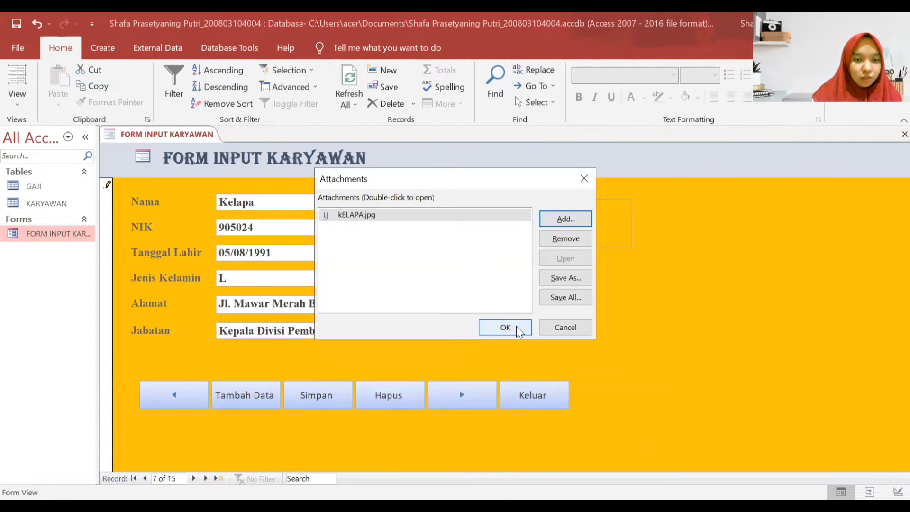
click(505, 327)
click(321, 399)
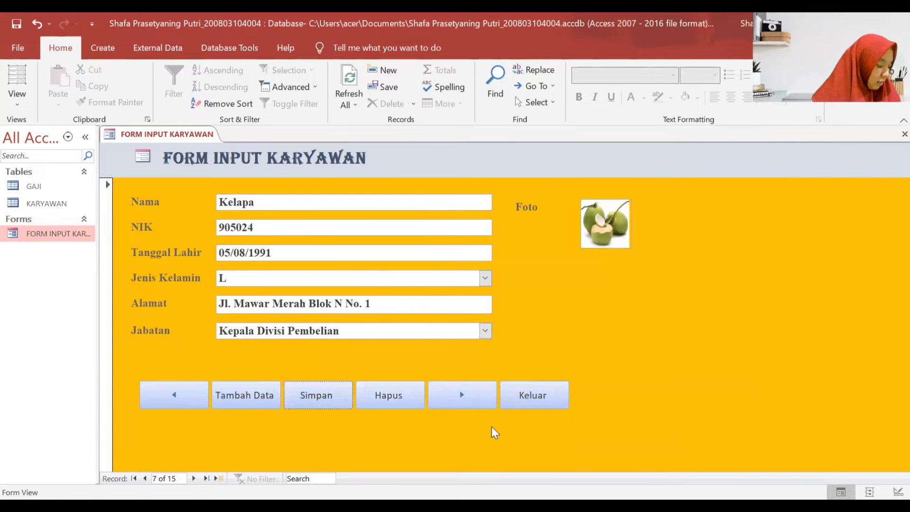
click(461, 400)
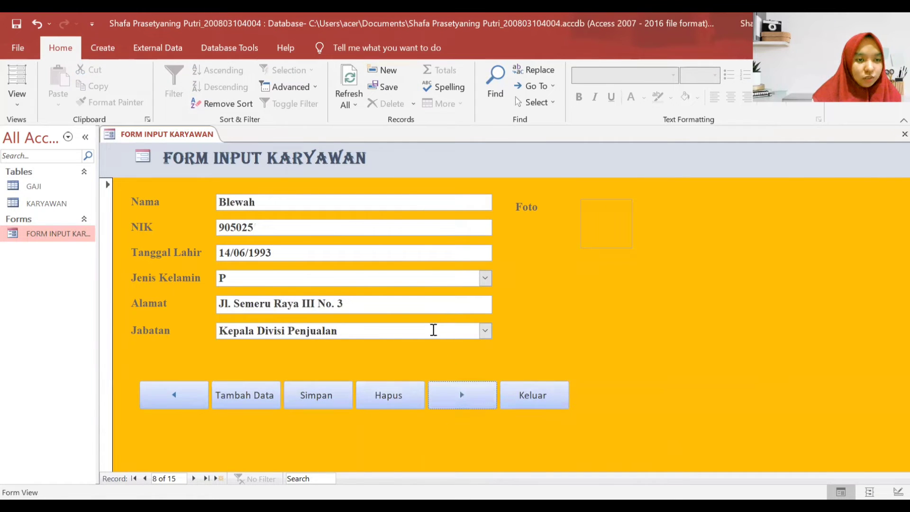
- Keep Blewah's Jenis Kelamin as P and Jabatan as Kepala Divisi Penjualan
click(484, 279)
click(454, 301)
click(486, 331)
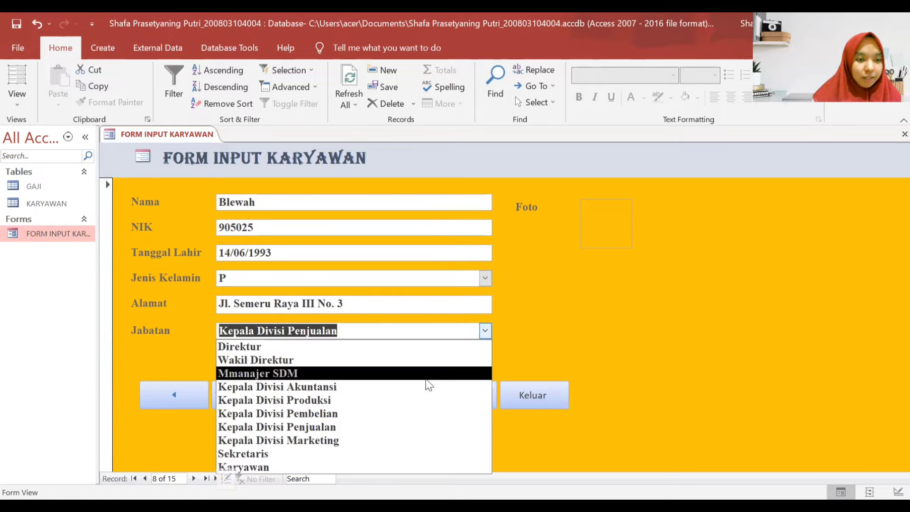
click(404, 428)
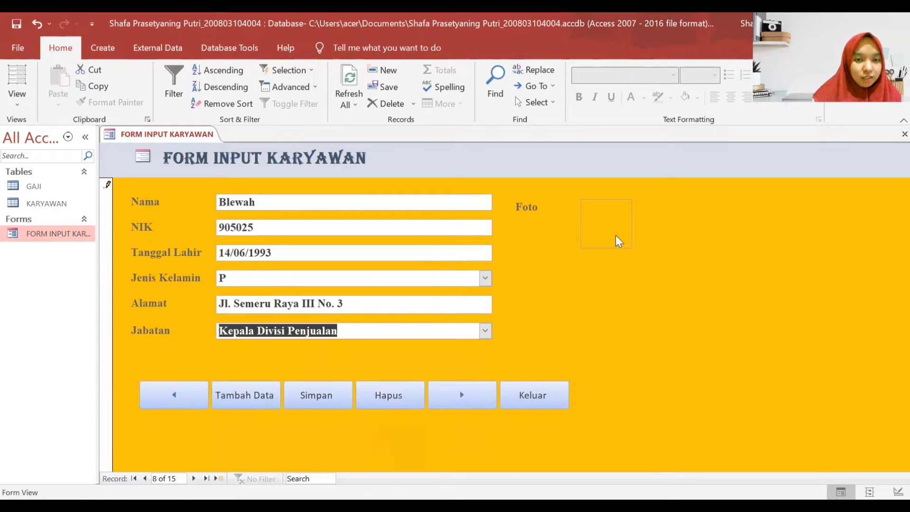
- Attach the Blewah melon photo, save the record, and move to Durian
double_click(590, 229)
click(574, 219)
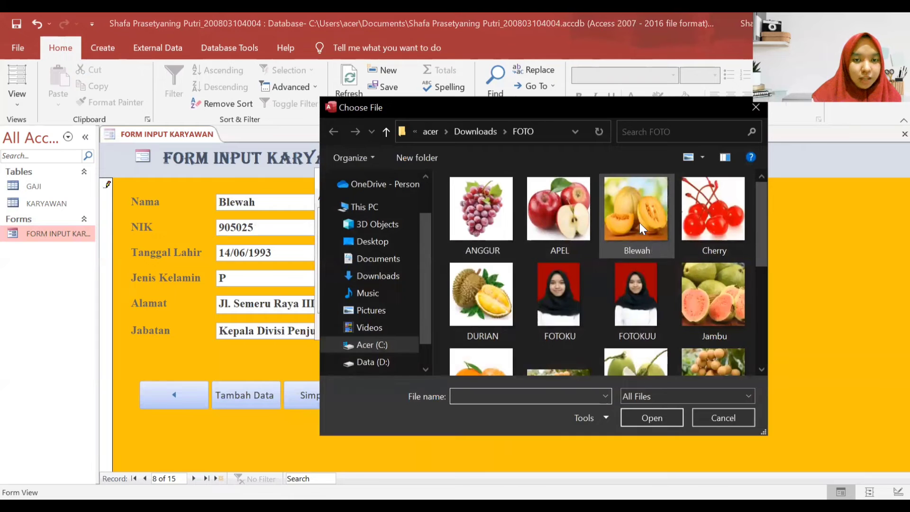
double_click(638, 219)
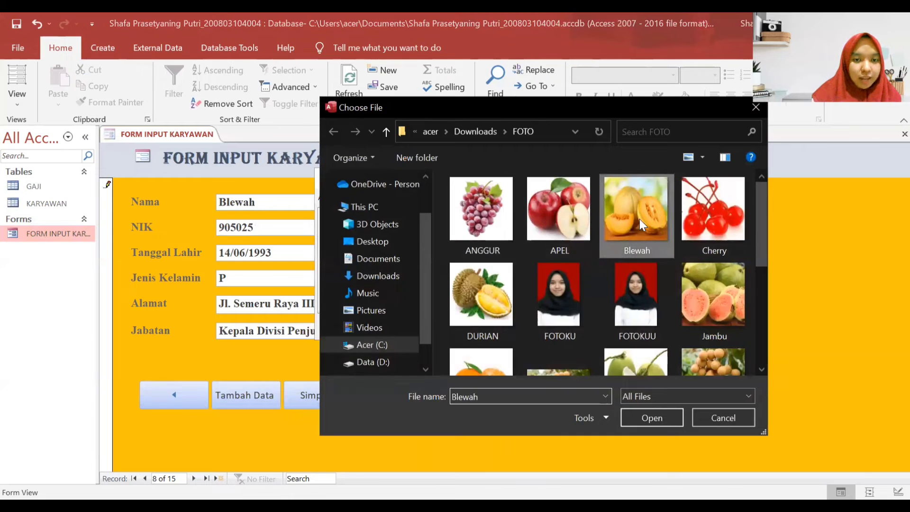
click(507, 327)
click(336, 403)
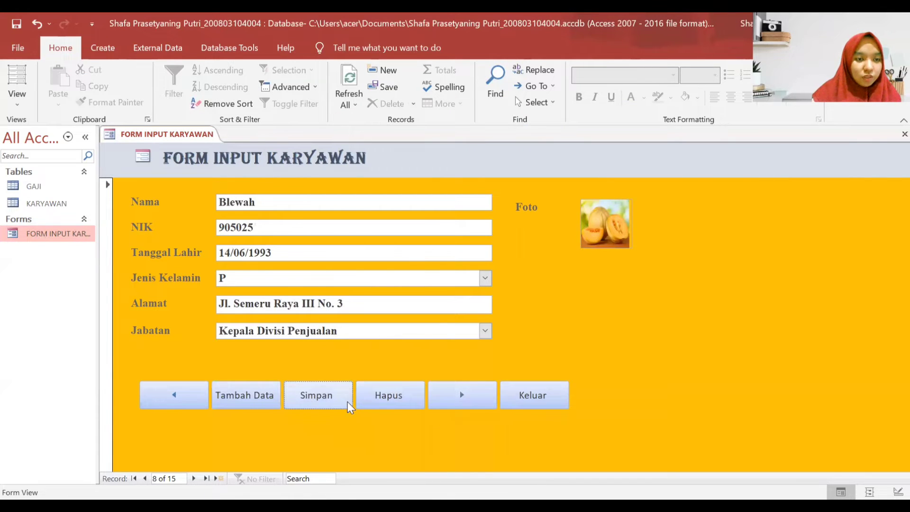
click(446, 392)
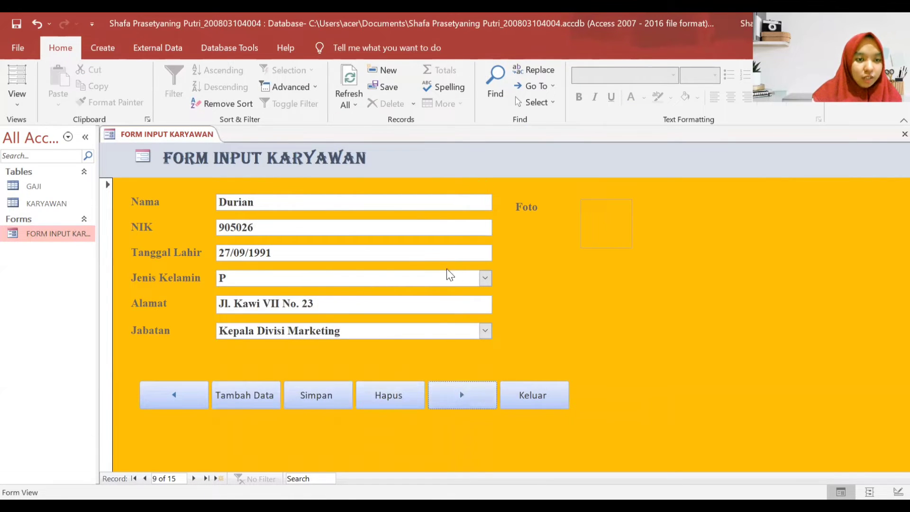
- Keep Durian's Jenis Kelamin as P and Jabatan as Kepala Divisi Marketing
click(484, 279)
click(427, 309)
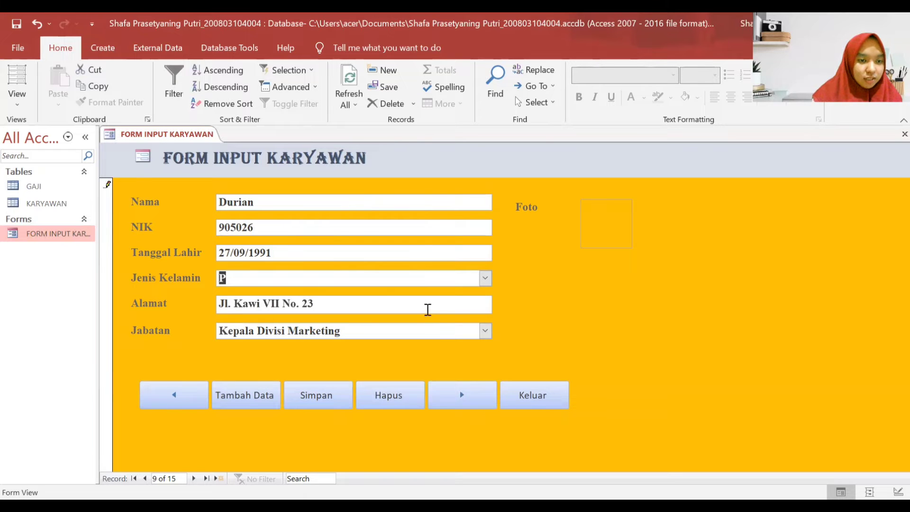
click(486, 330)
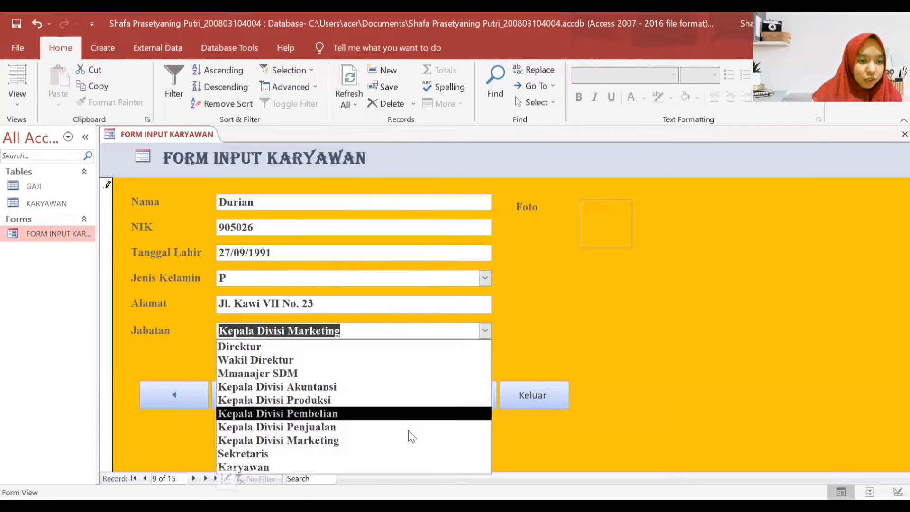
click(401, 439)
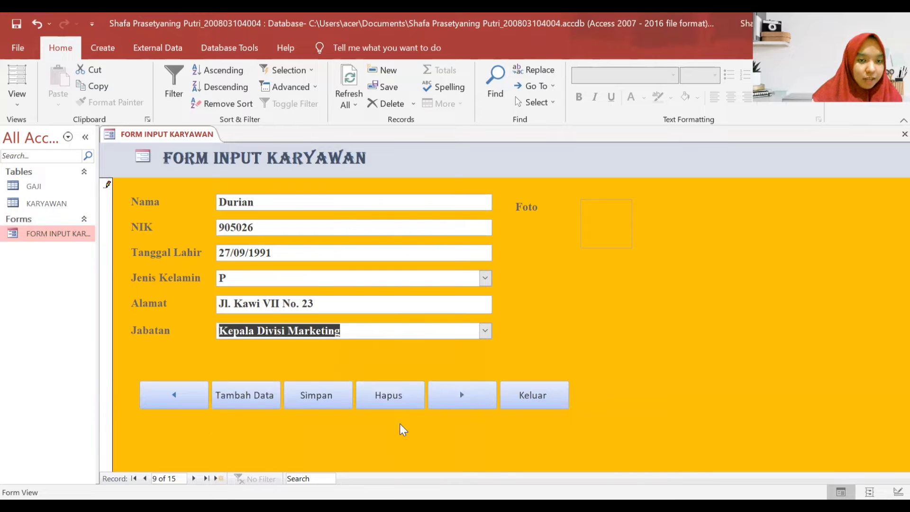
- Attach the DURIAN image from the FOTO folder to Durian's Foto field
click(589, 225)
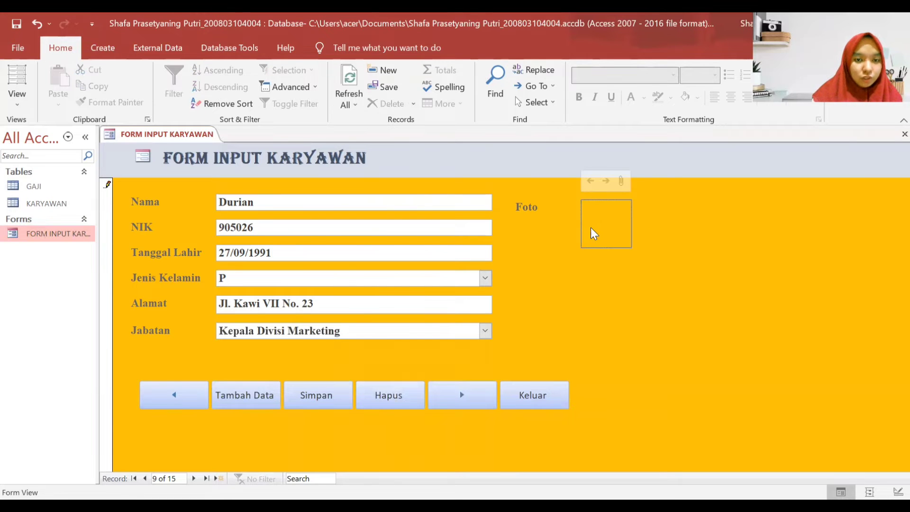
double_click(603, 217)
click(576, 217)
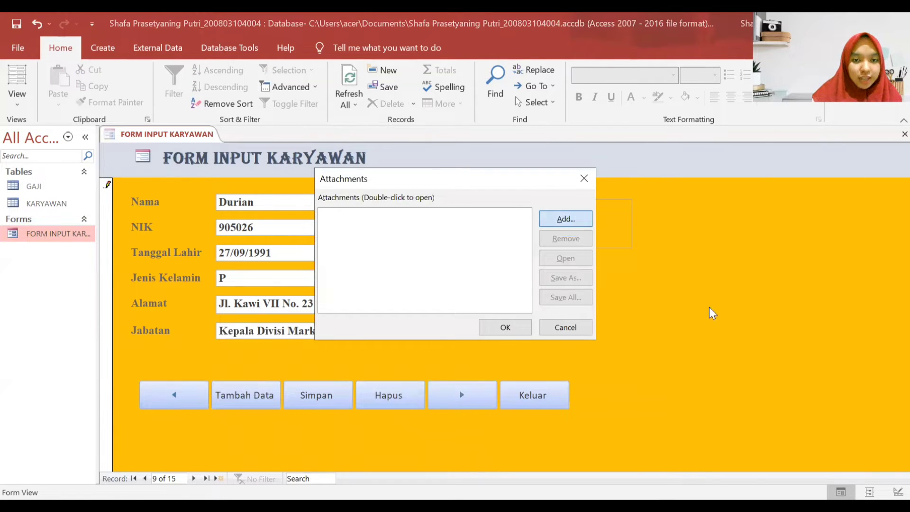
scroll(644, 265, down, 1)
double_click(502, 251)
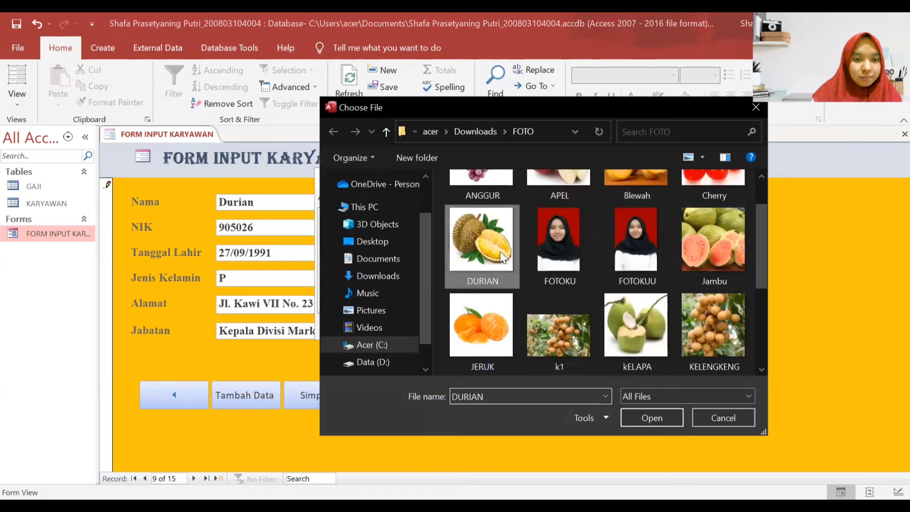
click(502, 321)
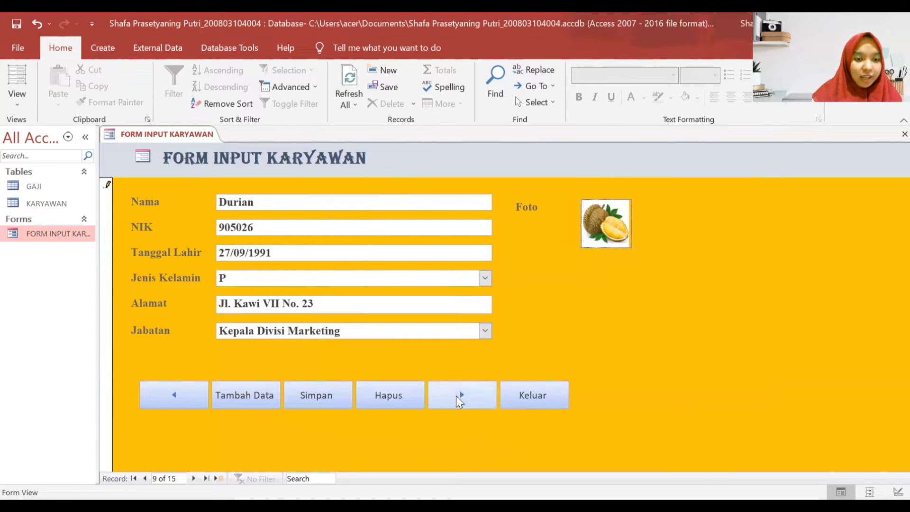
- On the next record, attach Jambu.jpg to Jambu's Foto field so the guava shows
click(458, 395)
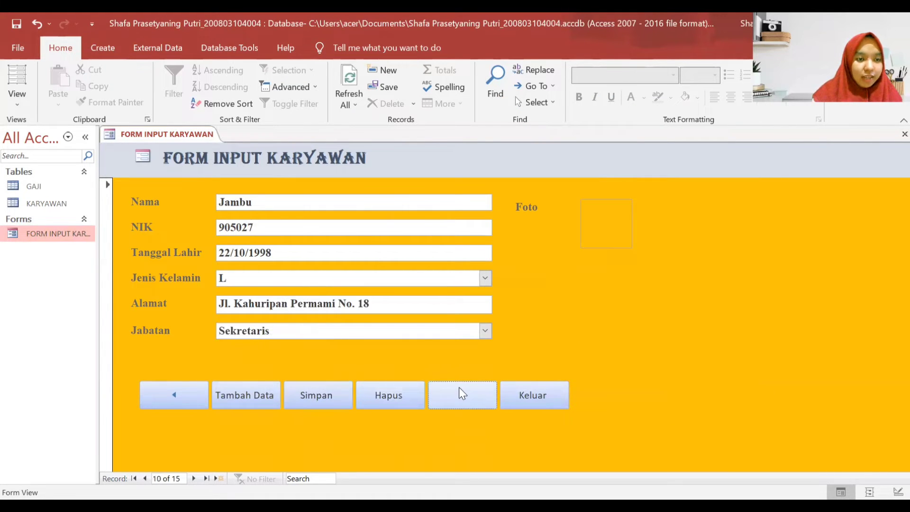
double_click(600, 227)
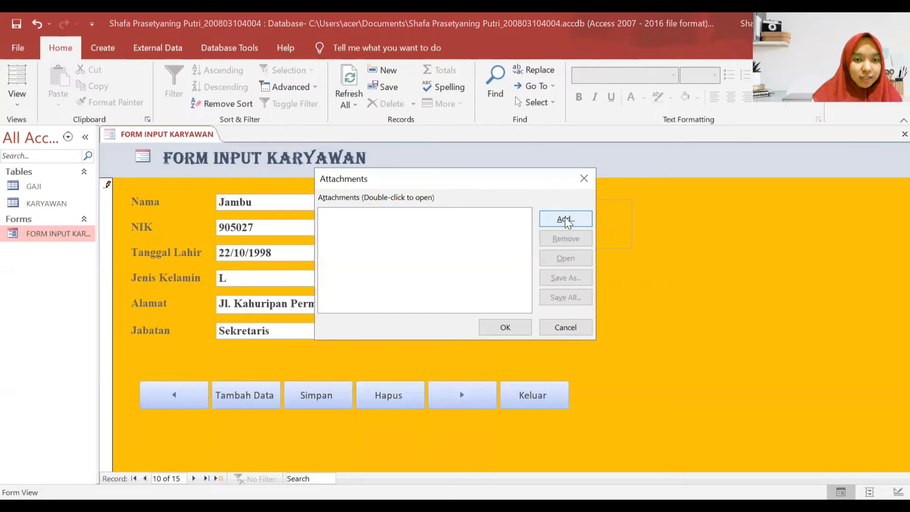
click(564, 218)
click(691, 290)
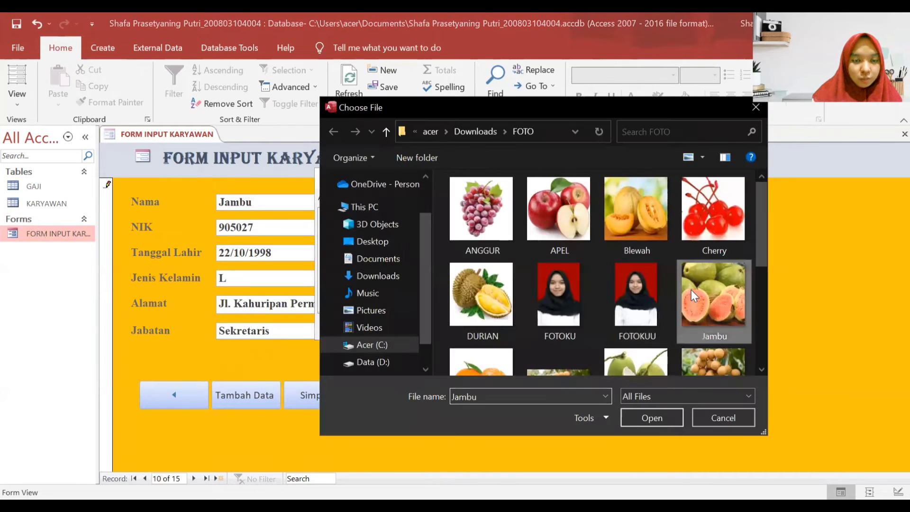
key(Return)
click(500, 325)
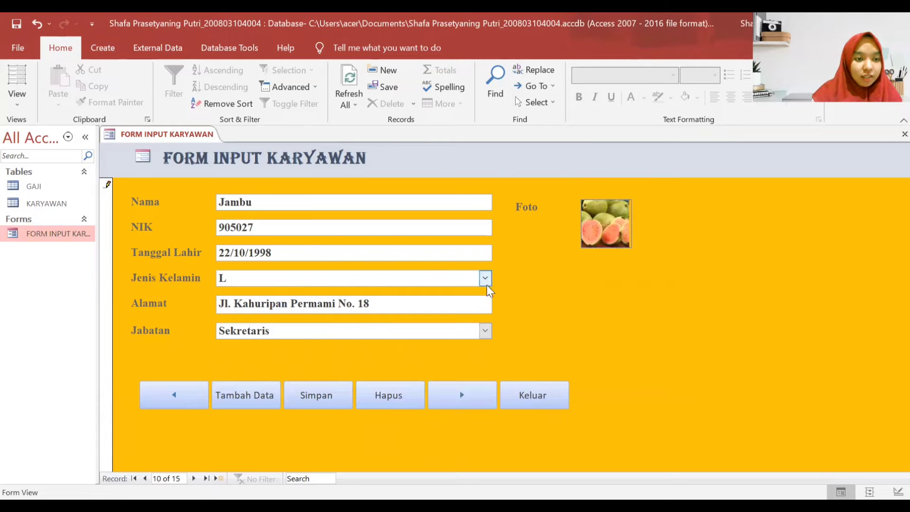
- Keep Jambu's Jenis Kelamin as L and Jabatan as Sekretaris
click(484, 278)
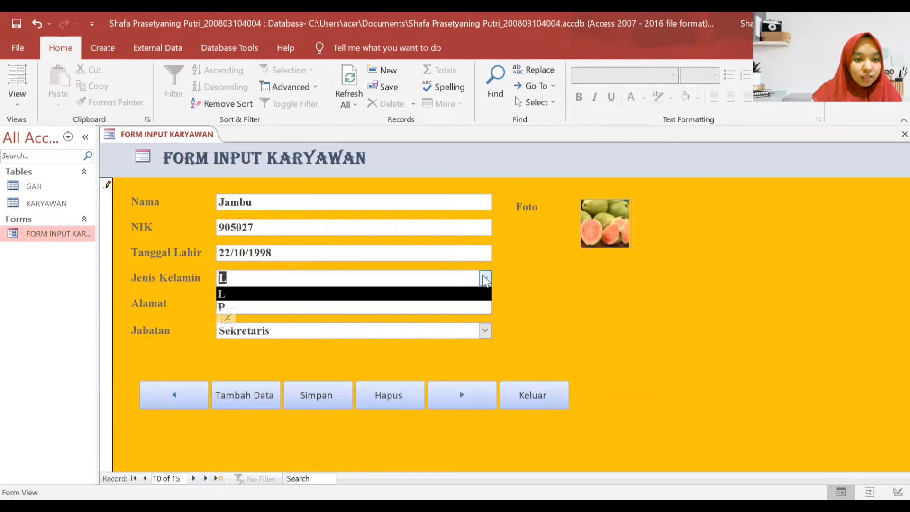
click(407, 300)
click(485, 331)
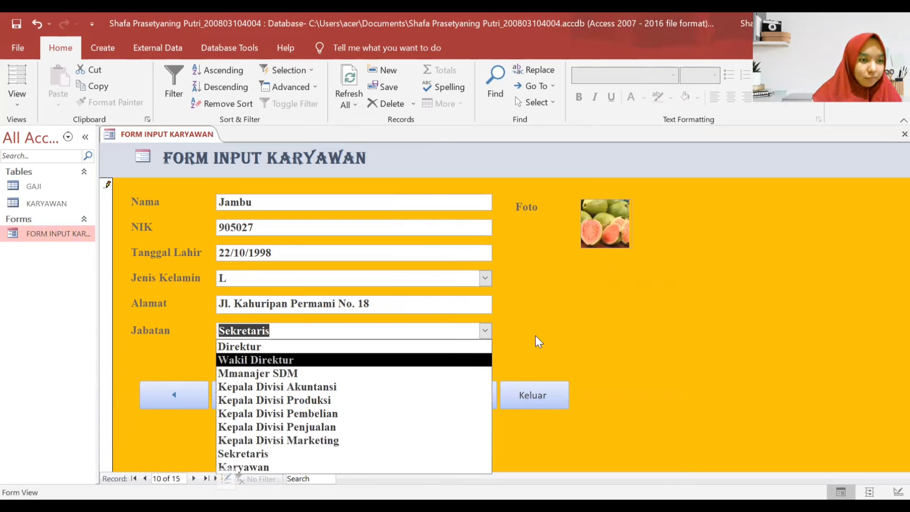
click(521, 336)
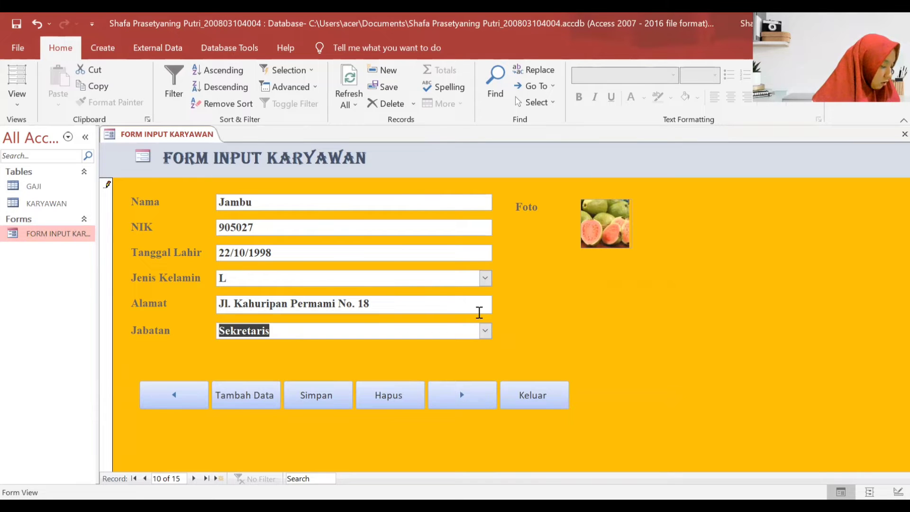
click(485, 331)
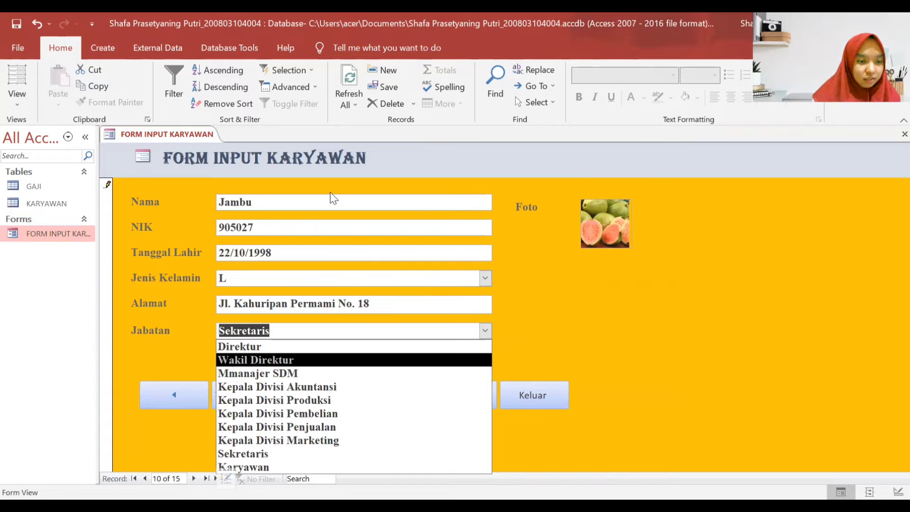
click(402, 453)
click(327, 407)
- On the Kelengkeng record, attach KELENGKENG.jpg in the Foto field
click(483, 411)
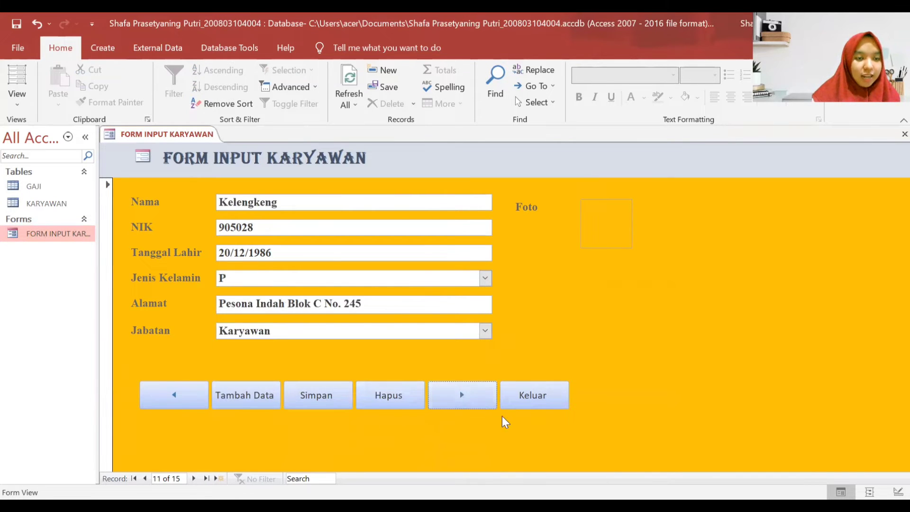
double_click(601, 217)
click(565, 219)
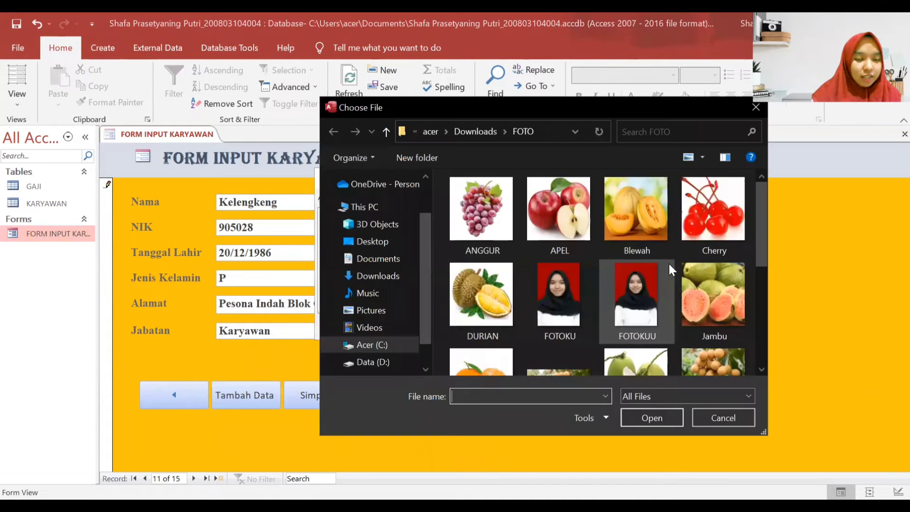
scroll(654, 308, down, 1)
click(707, 327)
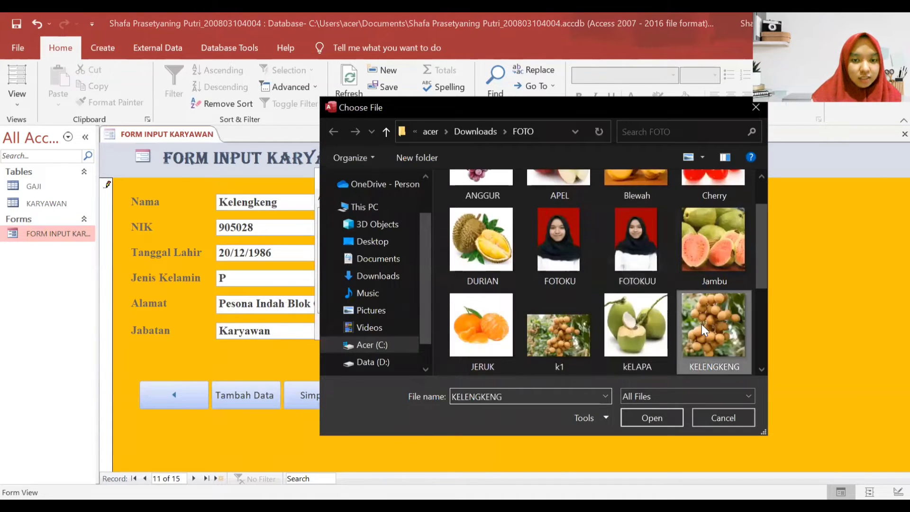
double_click(706, 327)
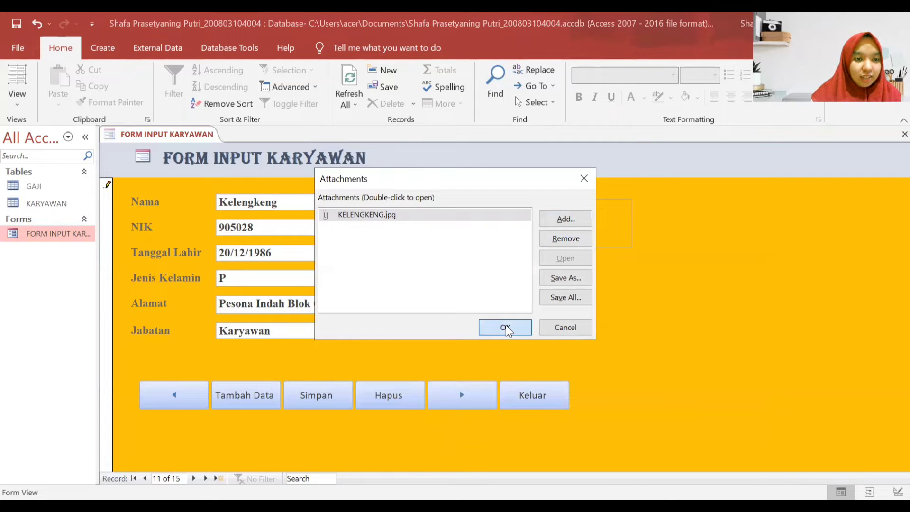
click(504, 328)
- Set Kelengkeng's Jenis Kelamin to P, keep Jabatan Karyawan, and save the record
click(485, 278)
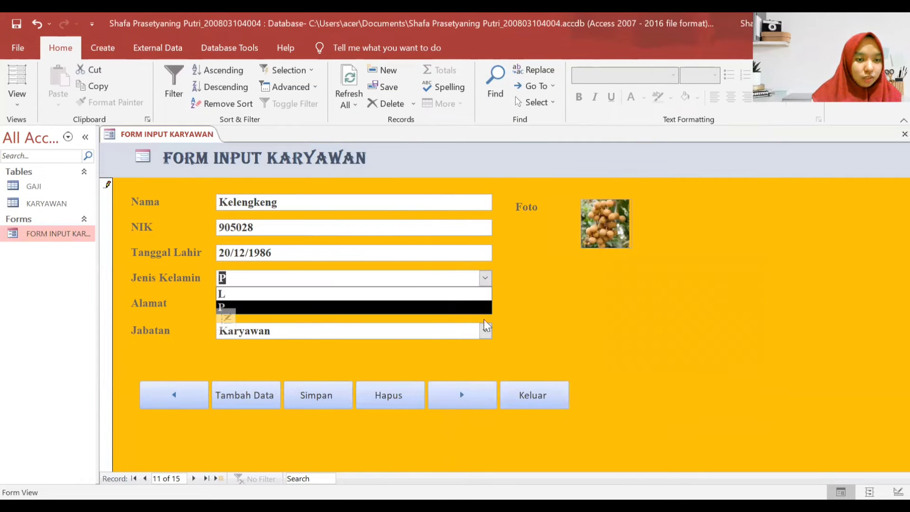
click(442, 309)
click(484, 331)
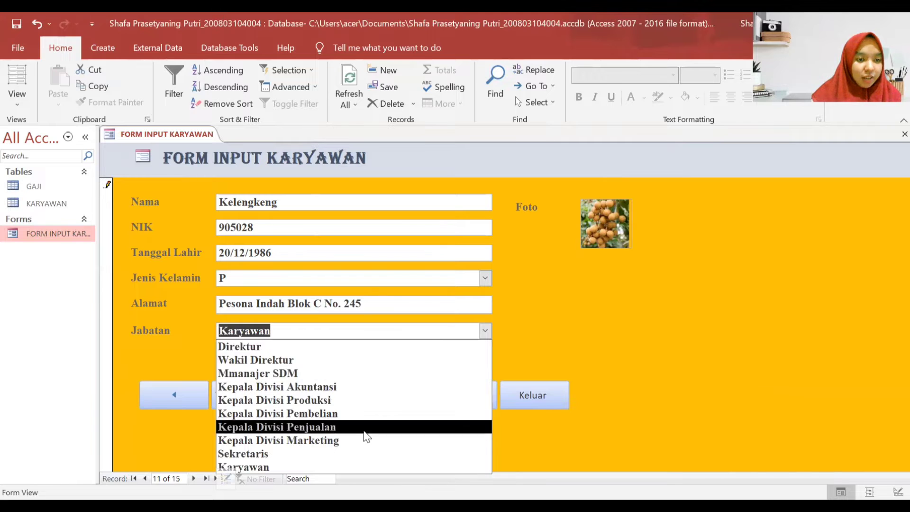
key(Return)
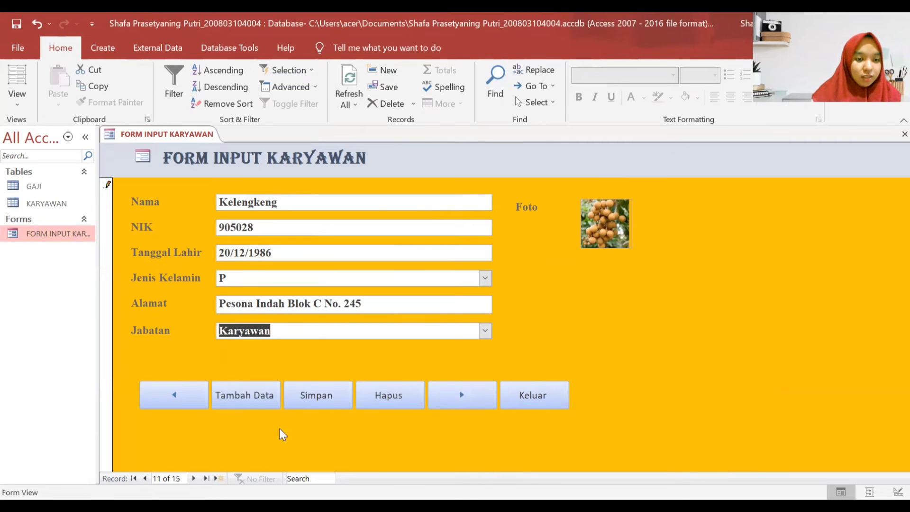
click(321, 396)
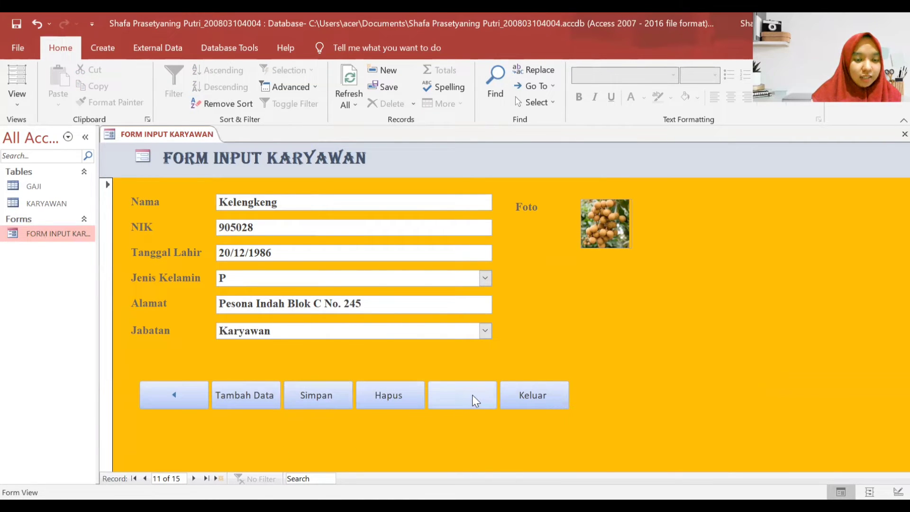
click(472, 394)
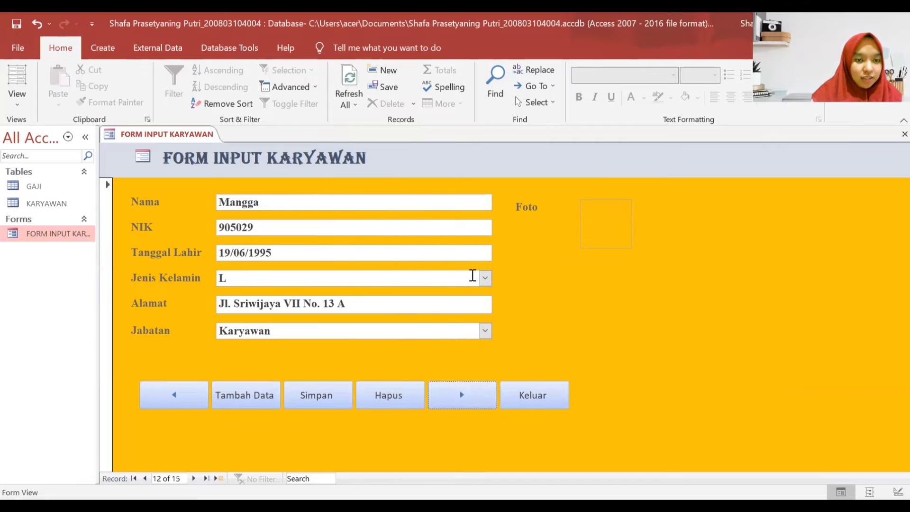
- Keep Mangga's Jenis Kelamin as L and Jabatan as Karyawan
click(485, 278)
click(420, 295)
click(484, 331)
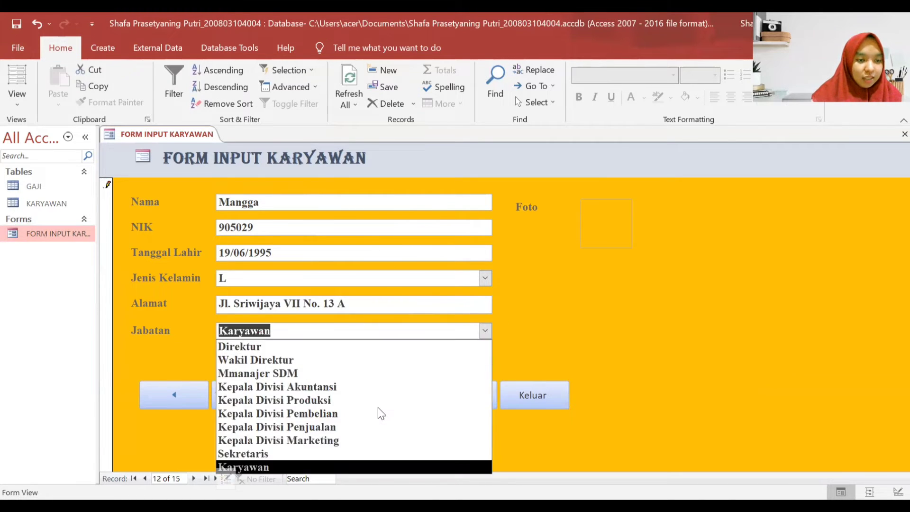
click(607, 233)
- Attach Mangga.jpg to the Mangga record's Foto and save the record
click(611, 232)
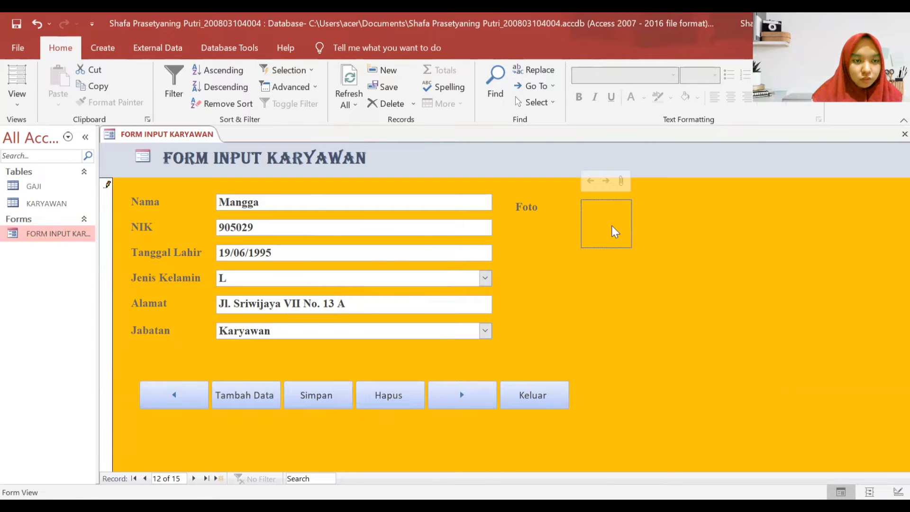
double_click(615, 231)
click(573, 223)
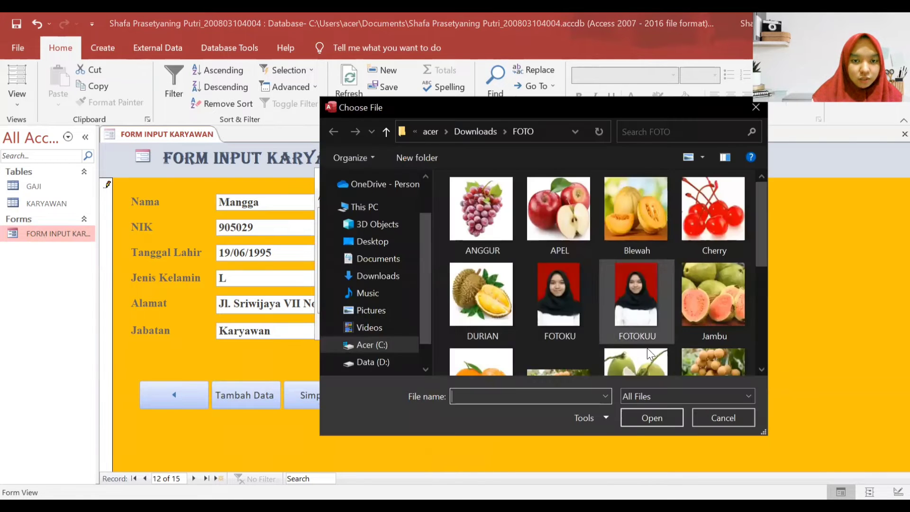
scroll(610, 254, up, 2)
click(483, 289)
double_click(482, 286)
click(504, 325)
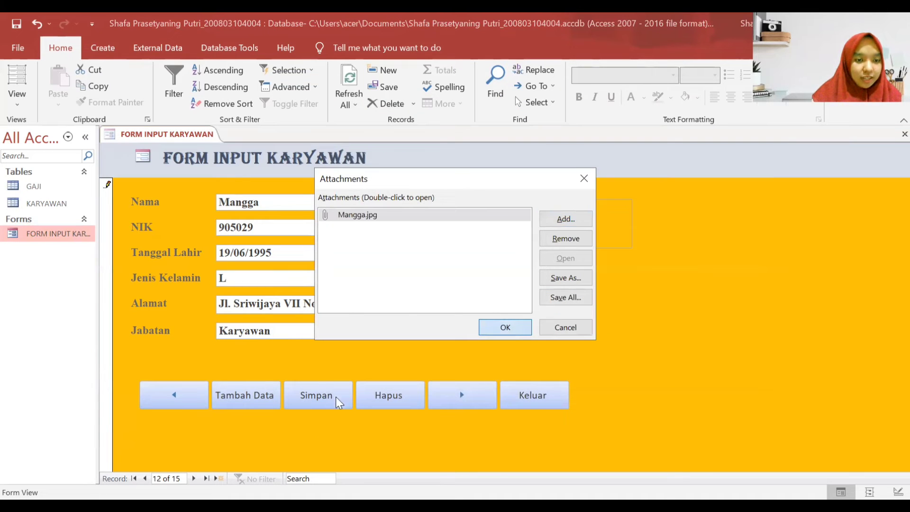
click(337, 398)
click(460, 395)
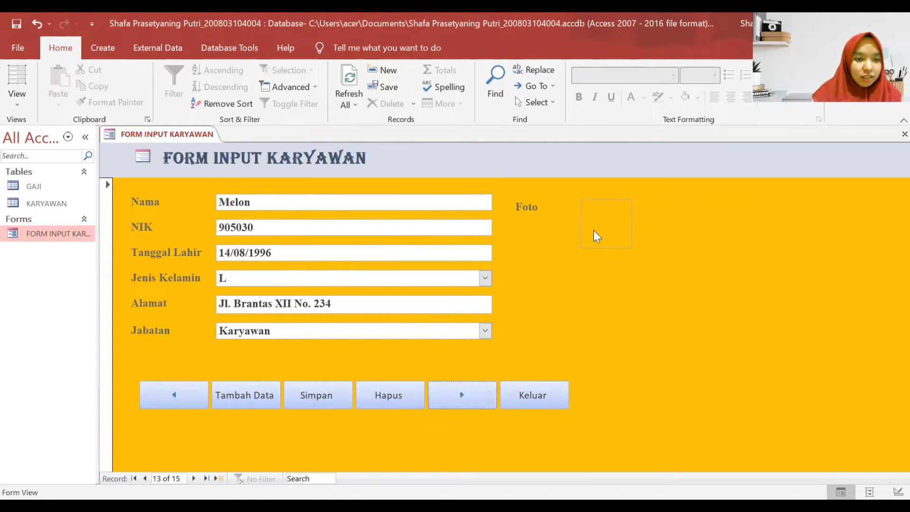
- Keep Melon's Jenis Kelamin as L and Jabatan as Karyawan
click(485, 278)
click(412, 294)
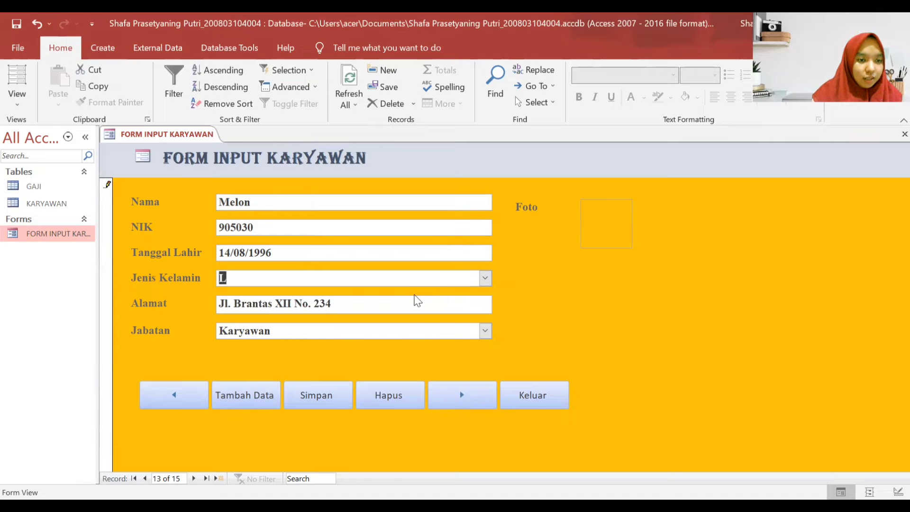
click(481, 331)
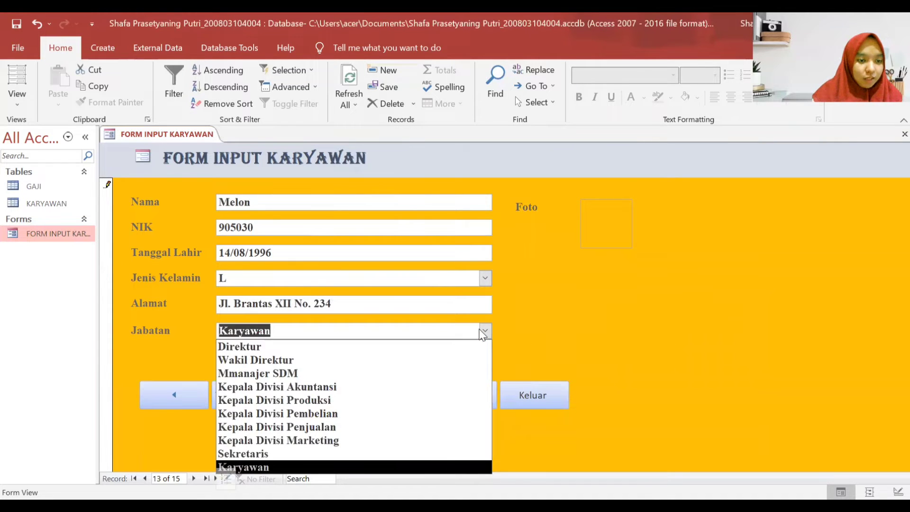
click(482, 334)
- Attach Melon.jpg to the Melon record's Foto and save the record
click(603, 227)
double_click(603, 228)
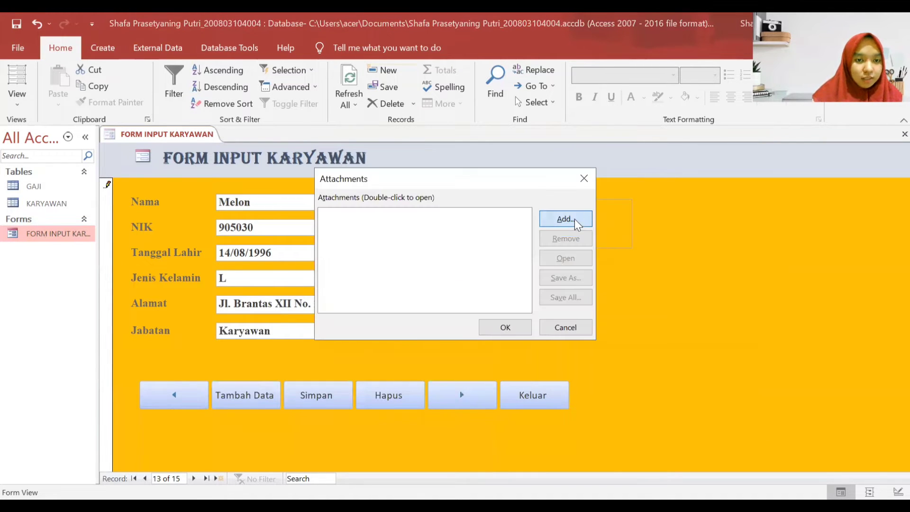
click(575, 219)
scroll(577, 283, down, 3)
double_click(561, 319)
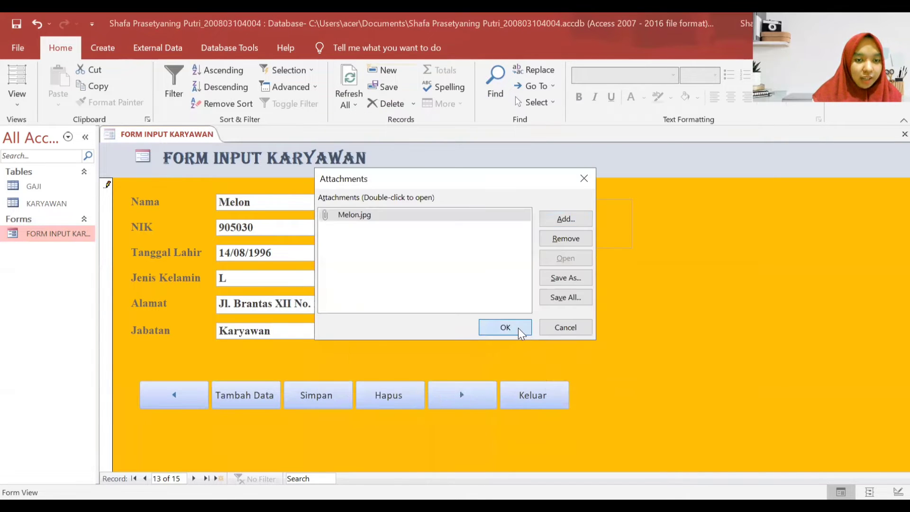
click(521, 333)
click(335, 398)
click(464, 397)
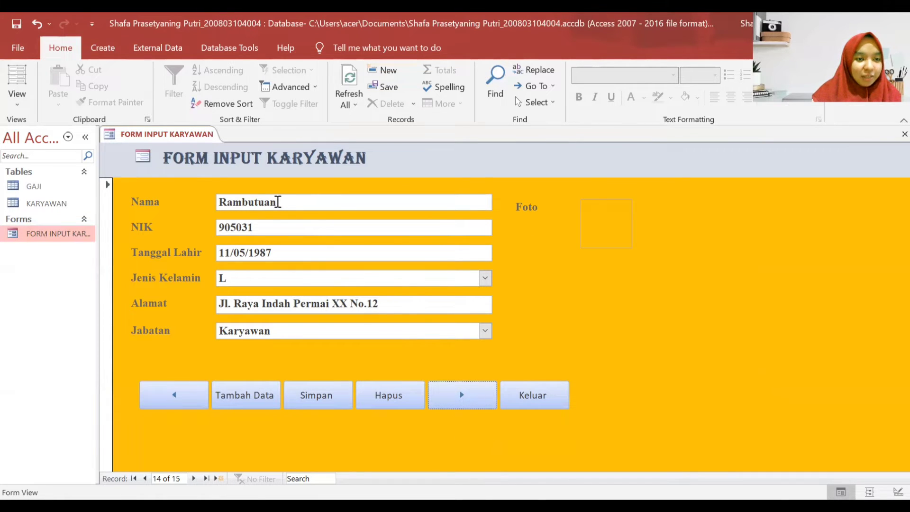
- Check Rambutan's fields, keeping Jenis Kelamin L and Jabatan Karyawan
click(283, 202)
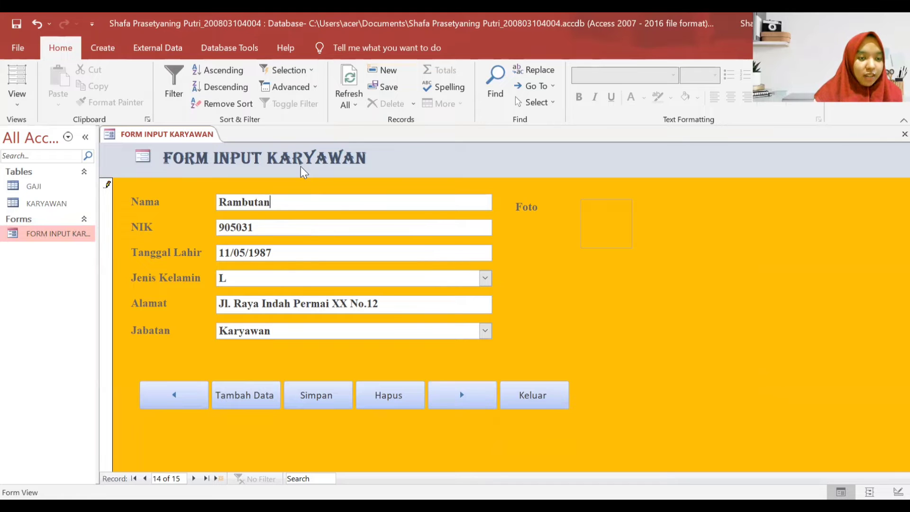
click(485, 279)
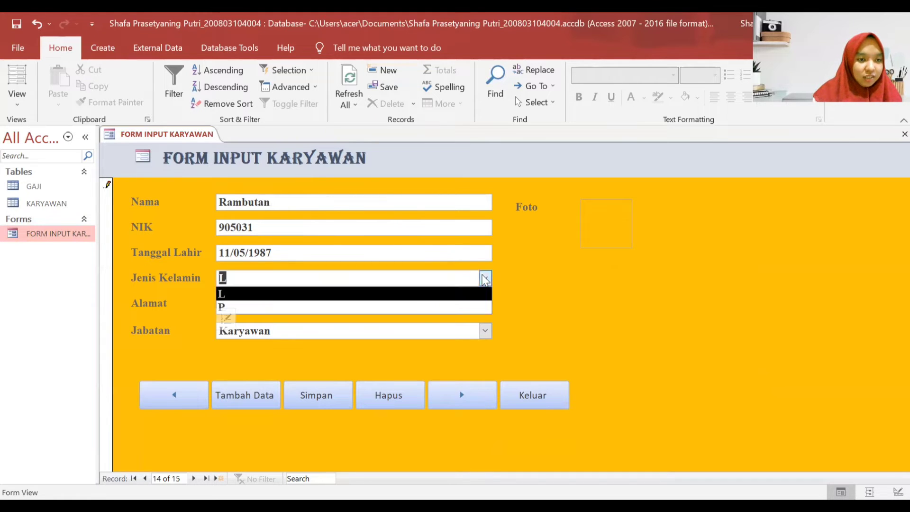
key(Escape)
click(484, 330)
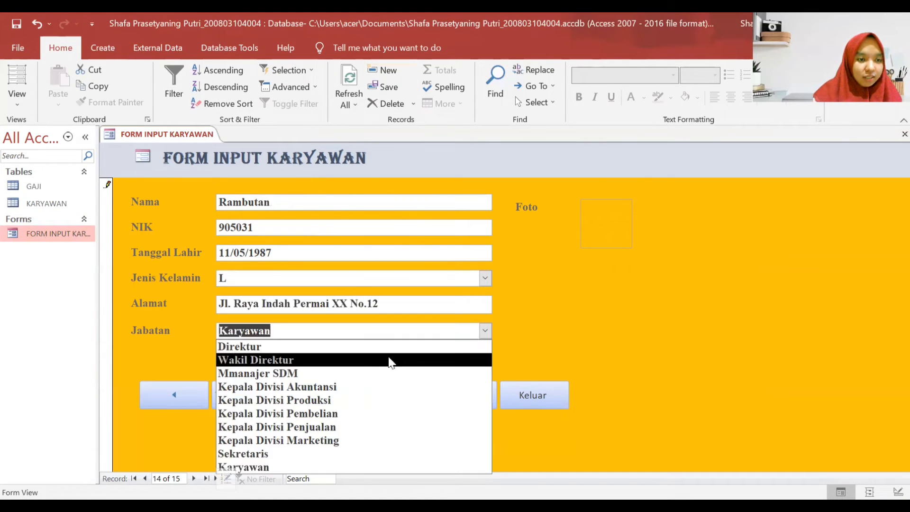
click(596, 220)
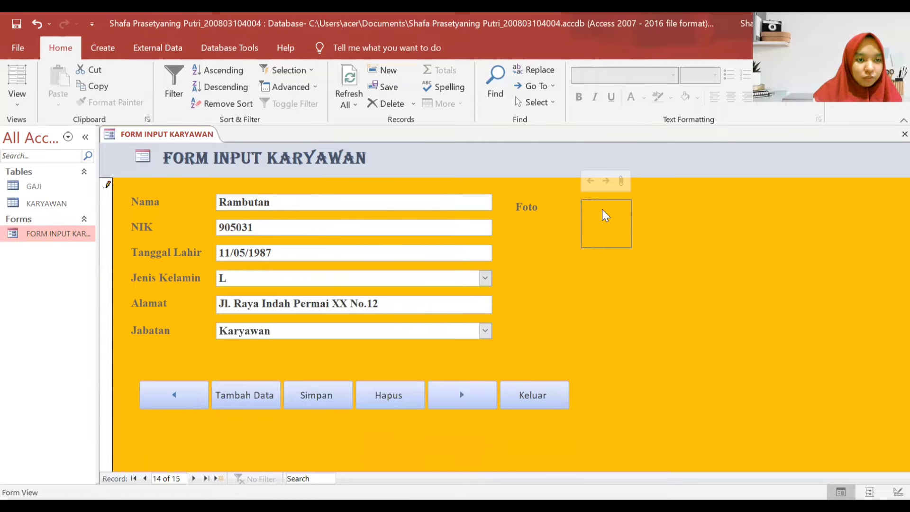
- Attach Rambutan.jpg to the Rambutan record's Foto and save the record
double_click(602, 219)
click(541, 221)
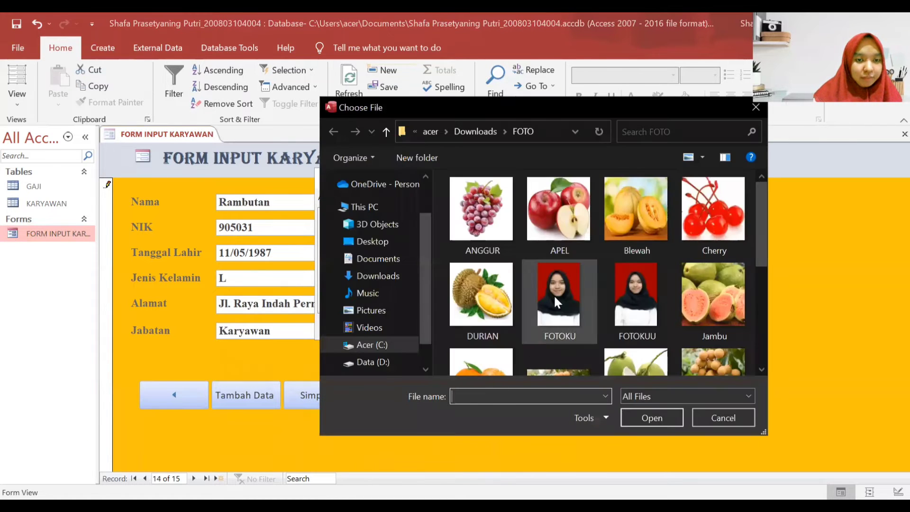
scroll(564, 311, down, 3)
click(705, 311)
key(Return)
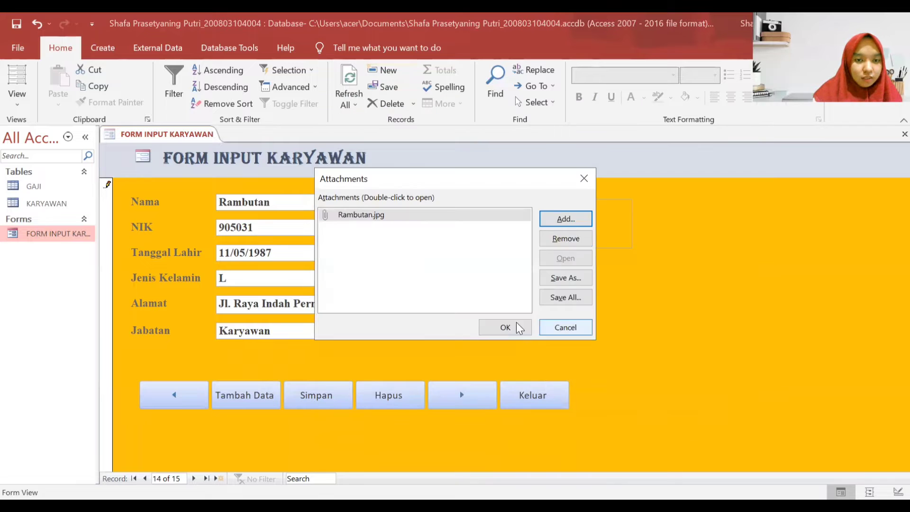
click(504, 327)
click(335, 398)
click(445, 394)
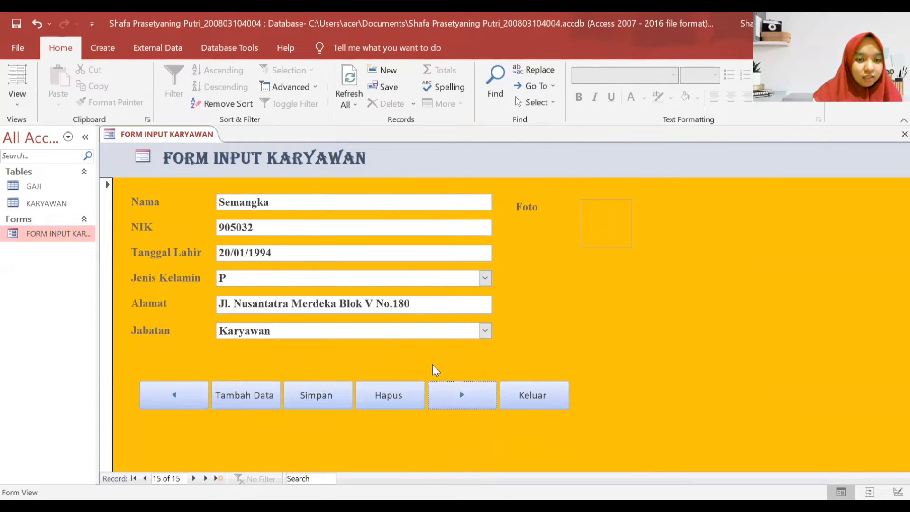
- Keep Semangka's Jenis Kelamin as P and Jabatan as Karyawan
click(486, 280)
click(401, 308)
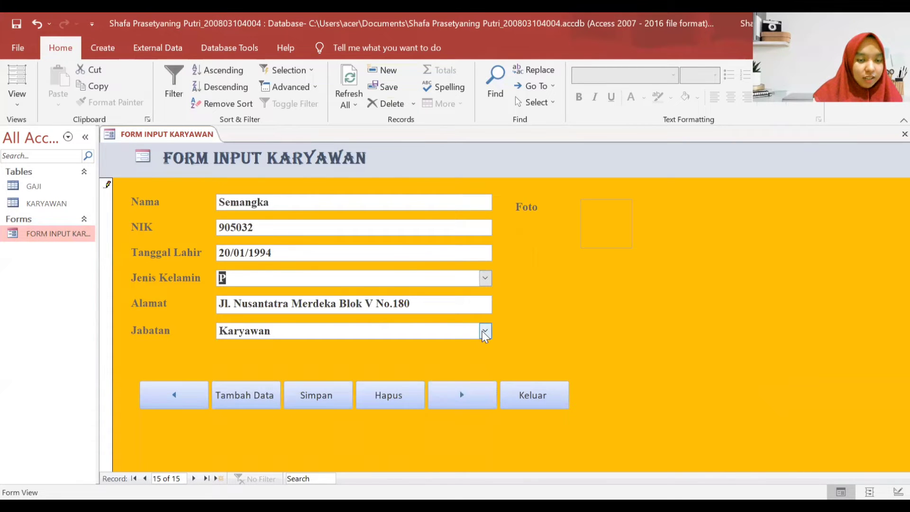
click(485, 332)
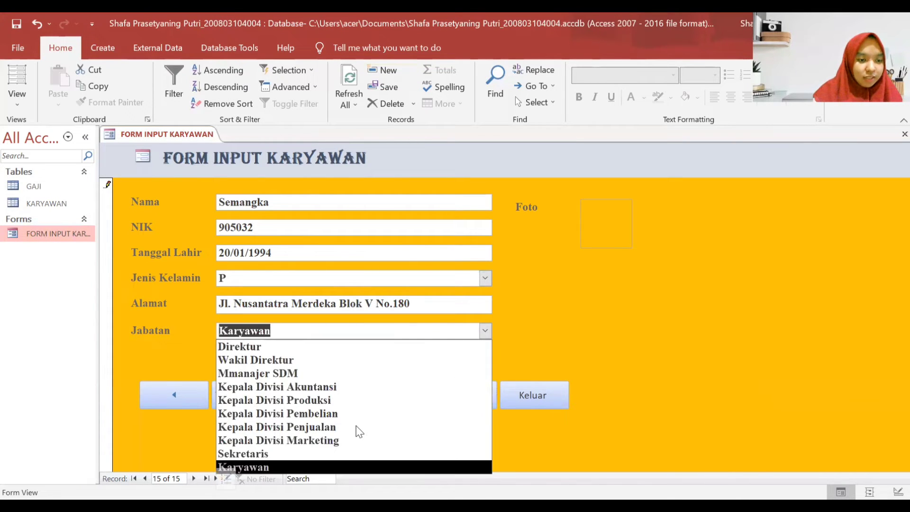
key(Escape)
- Attach SEMANGKA.jpg to Semangka's Foto so the watermelon shows
click(598, 237)
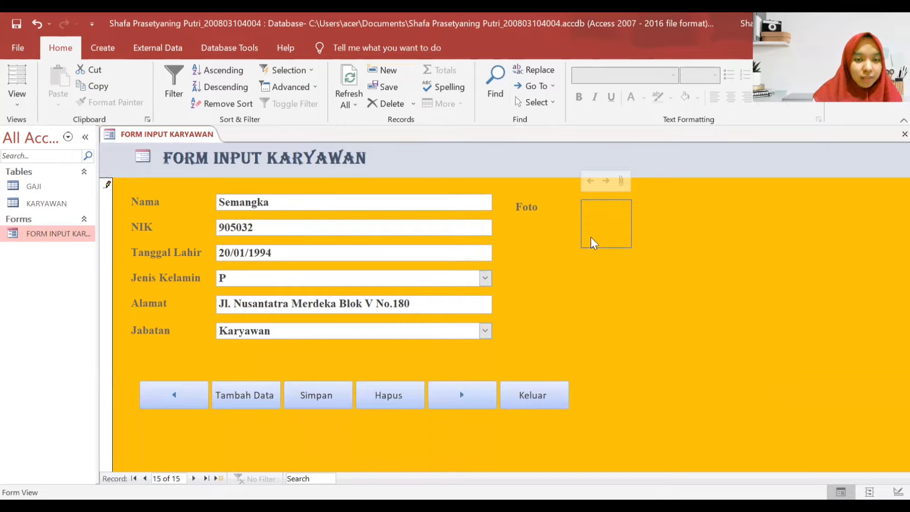
double_click(598, 237)
click(563, 220)
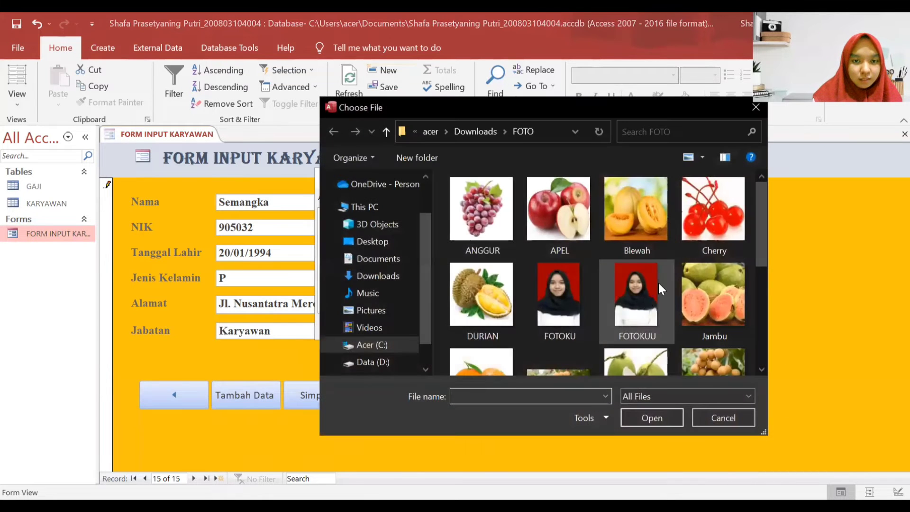
scroll(661, 289, down, 5)
double_click(499, 322)
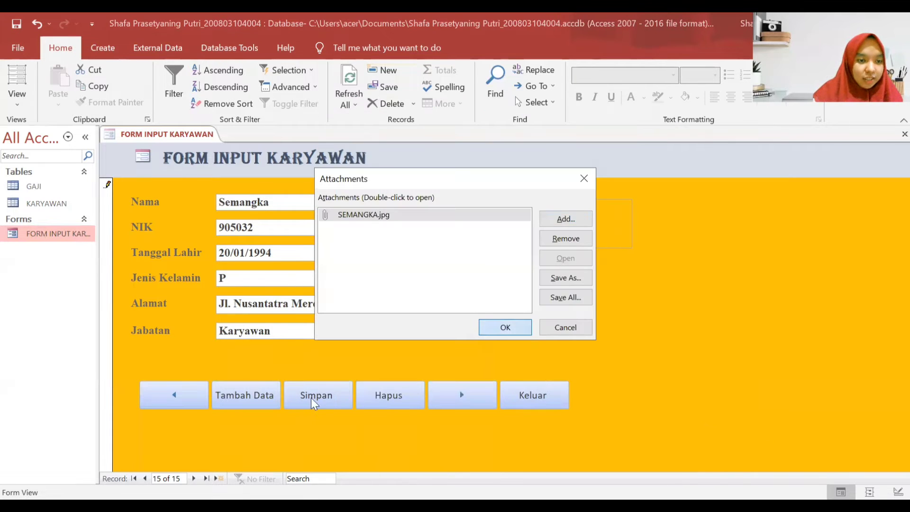
click(511, 332)
click(462, 394)
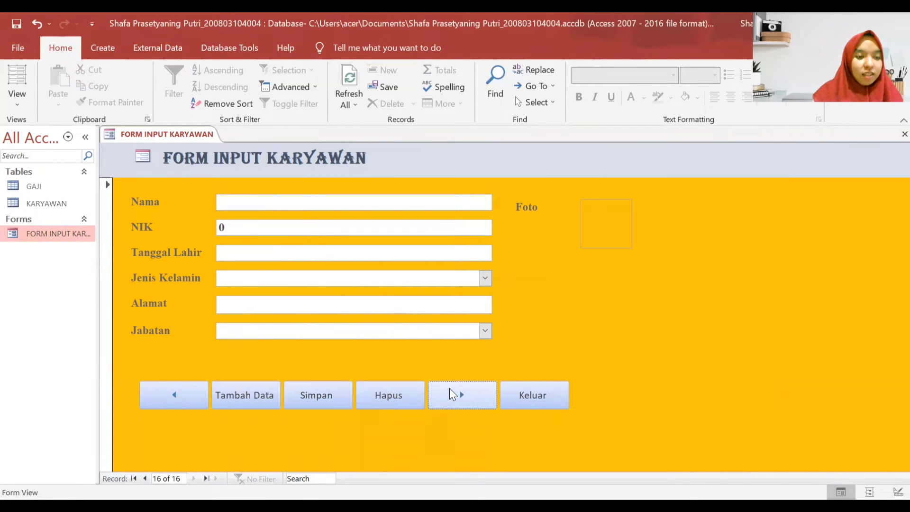
click(176, 396)
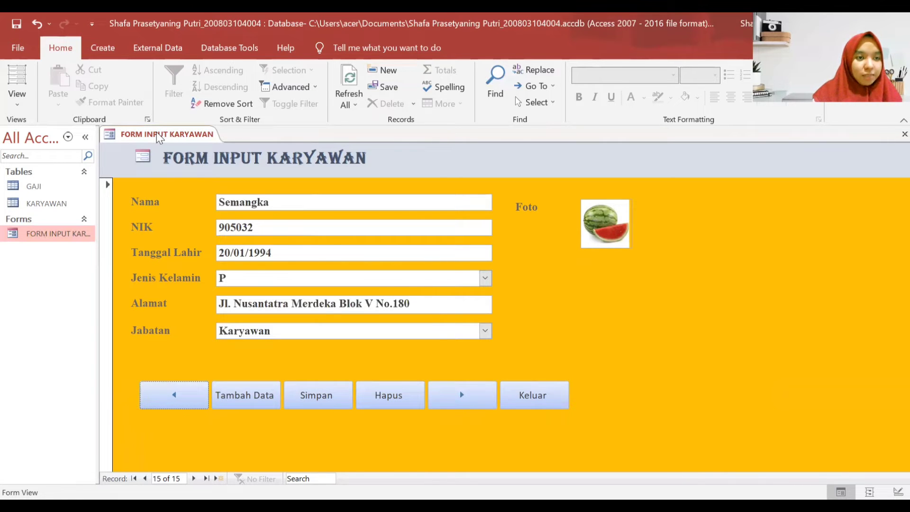
- Close the FORM INPUT KARYAWAN form
right_click(159, 139)
click(167, 147)
right_click(168, 140)
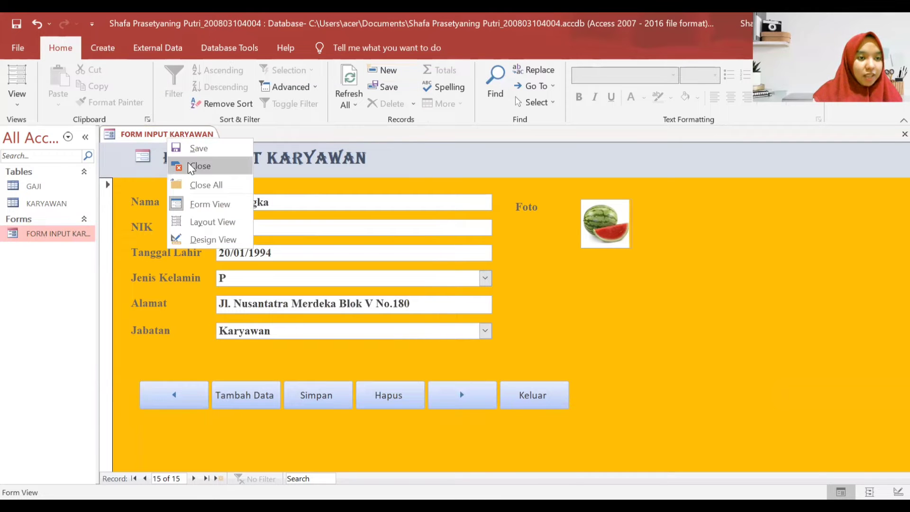
click(191, 167)
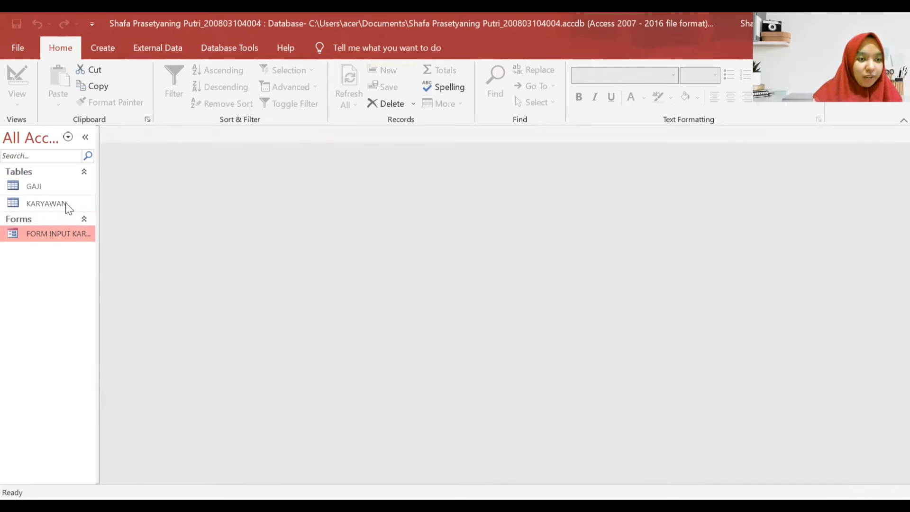
- Open the KARYAWAN table to check all 15 records, then close it
double_click(66, 204)
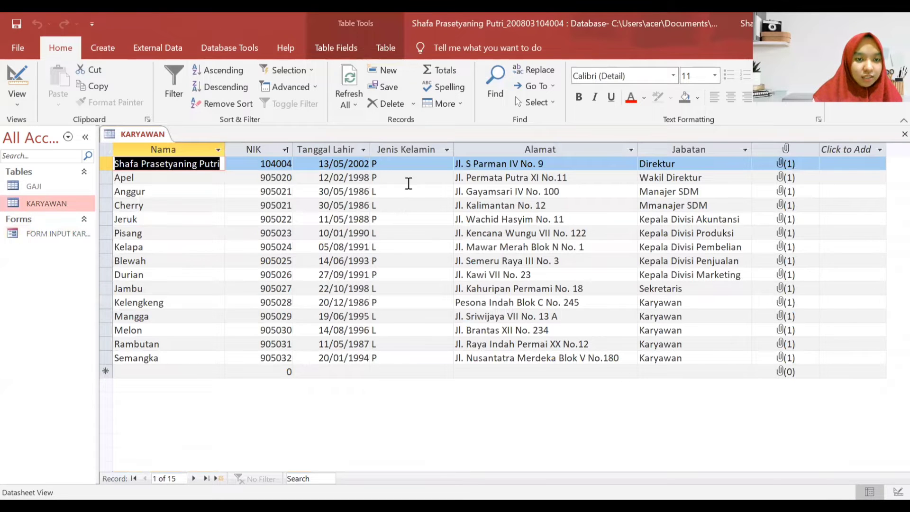
right_click(129, 137)
click(141, 135)
right_click(141, 135)
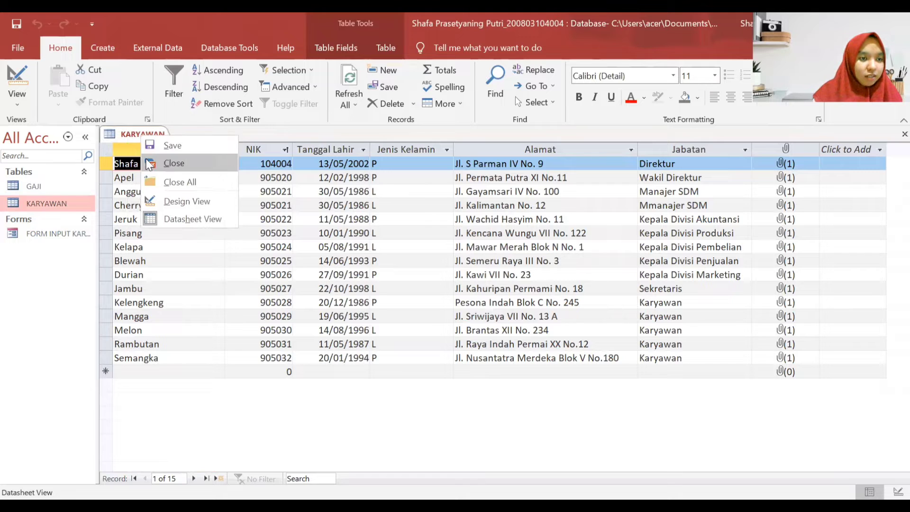
click(150, 163)
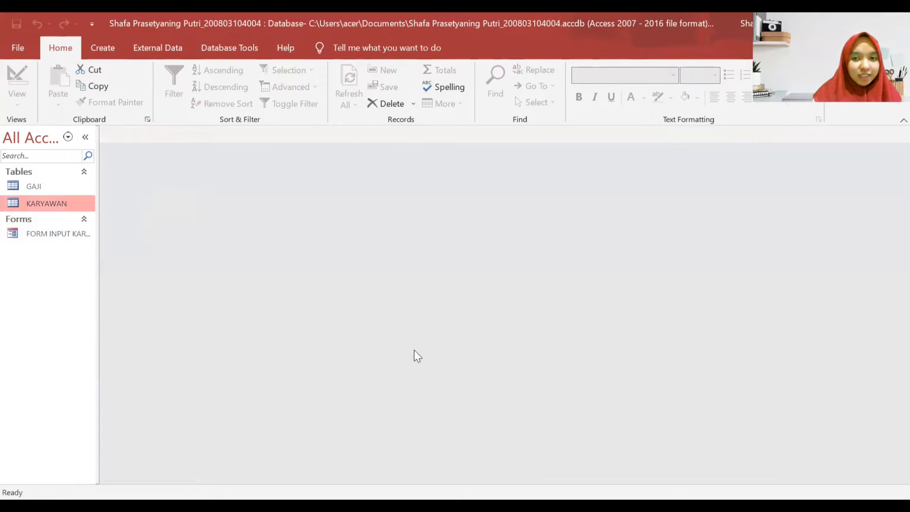
- Select the GAJI table and generate a form from it with Create > Form
key(Down)
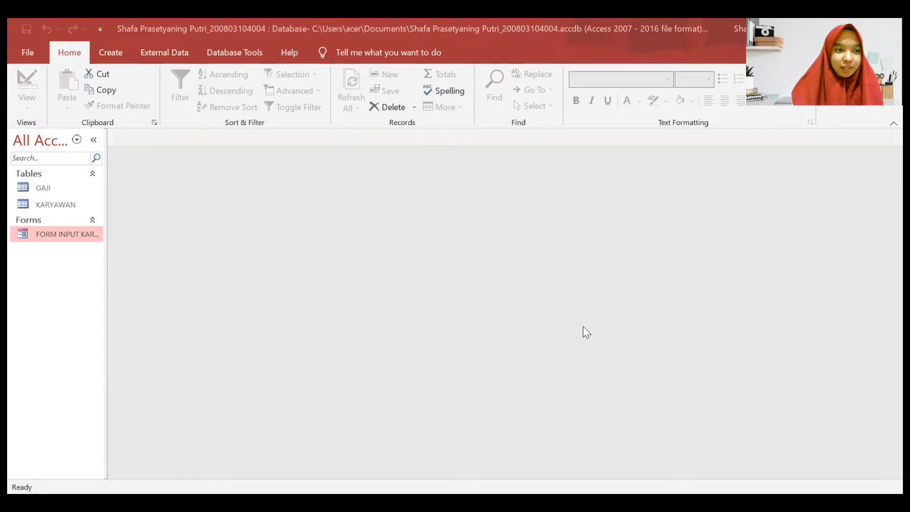
click(56, 187)
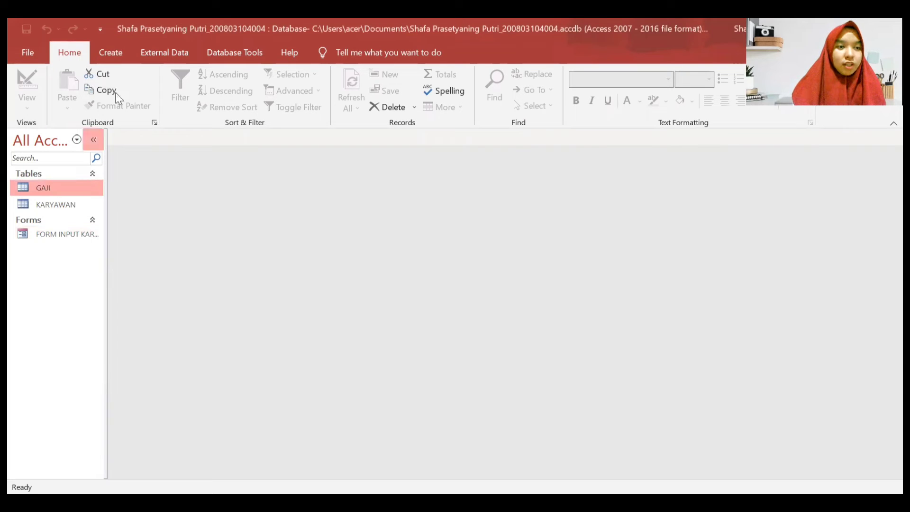
click(123, 52)
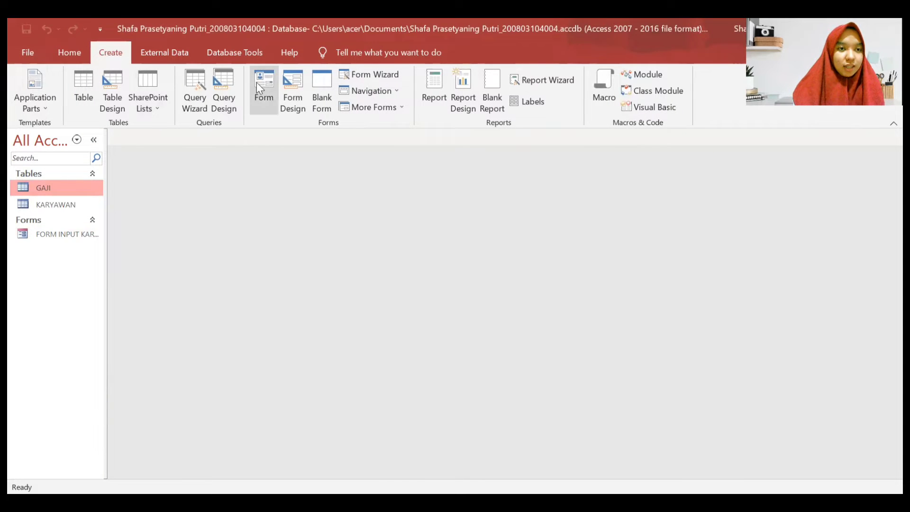
click(258, 80)
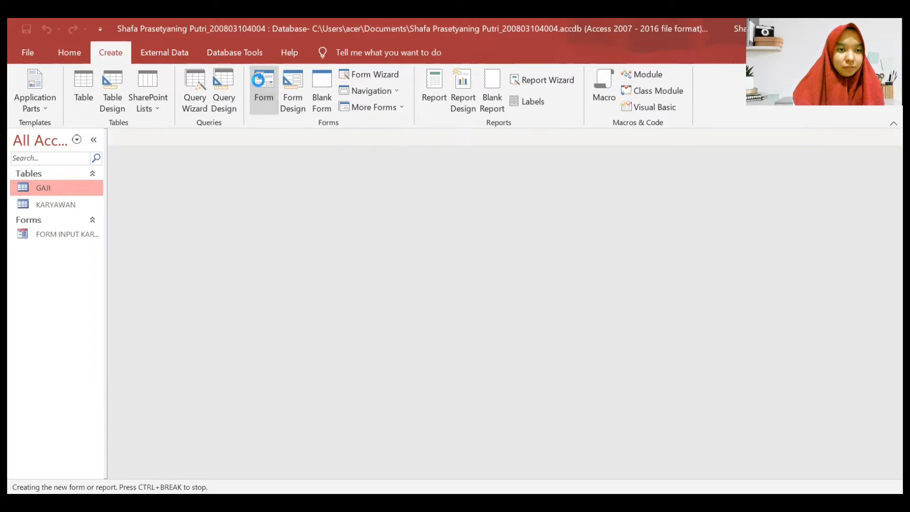
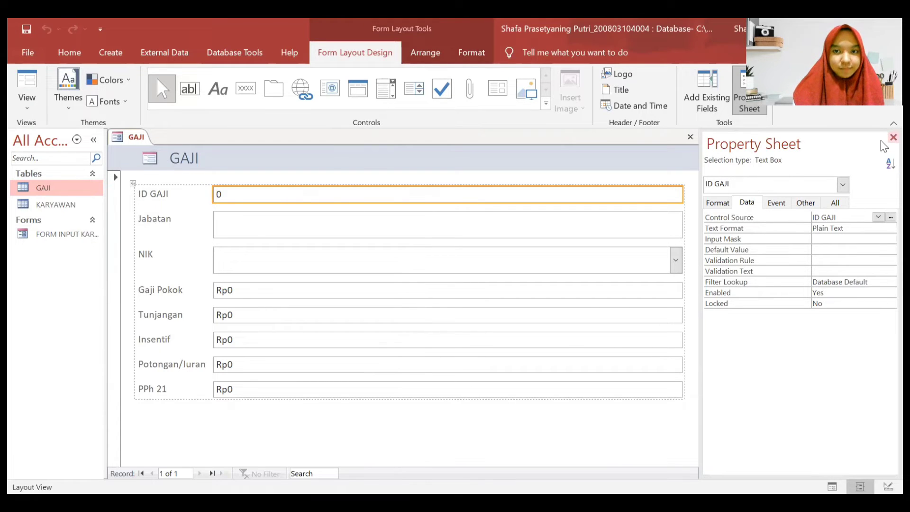
- Close the Property Sheet and bring up the GAJI form tab's view menu
click(893, 137)
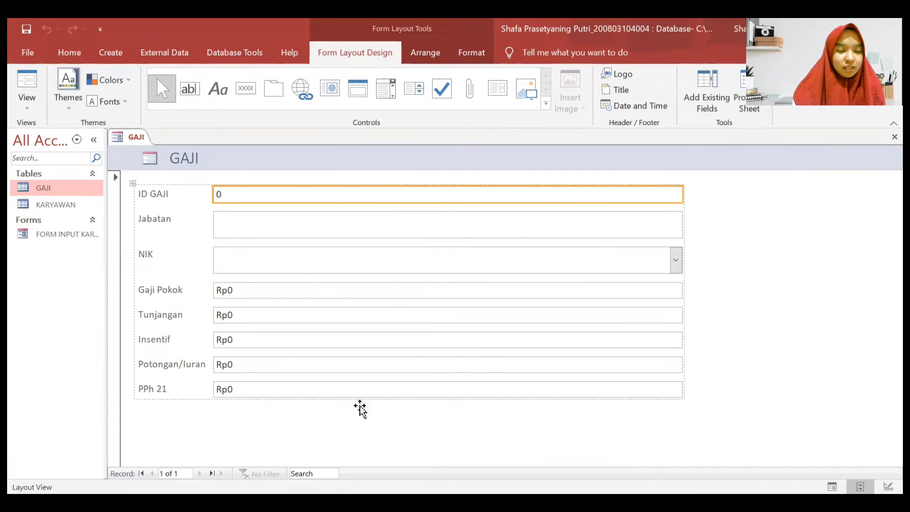
right_click(720, 231)
- Switch to Design View and retitle the header 'FORM SLIP GAJI KARYAWAN'
click(736, 277)
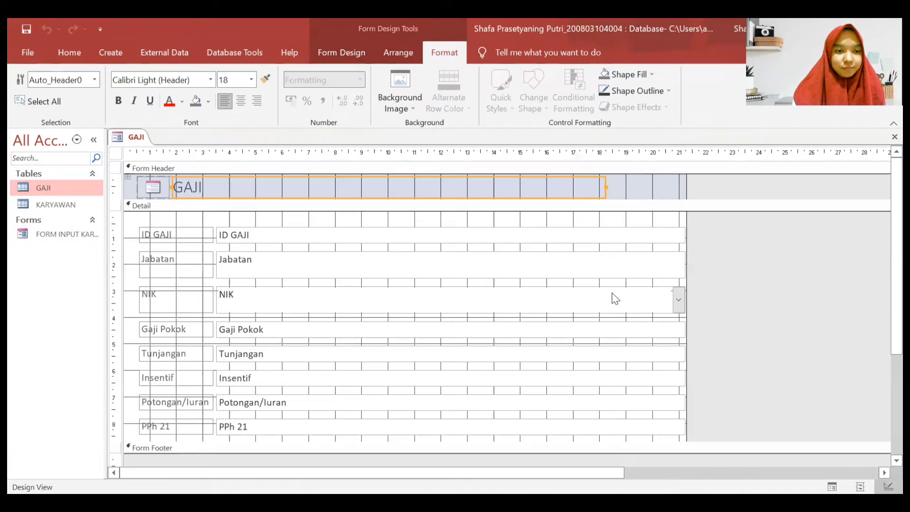
click(277, 190)
drag(221, 187, 169, 187)
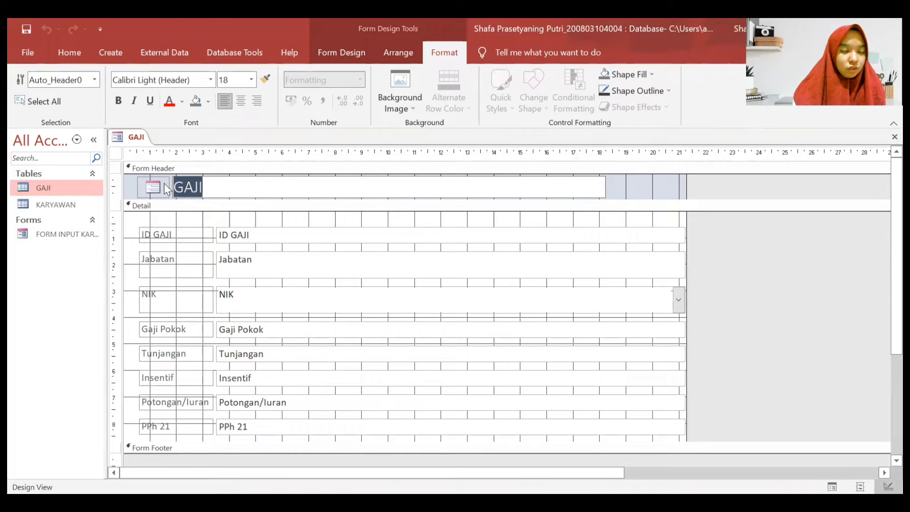
key(Caps_Lock)
text(FORM)
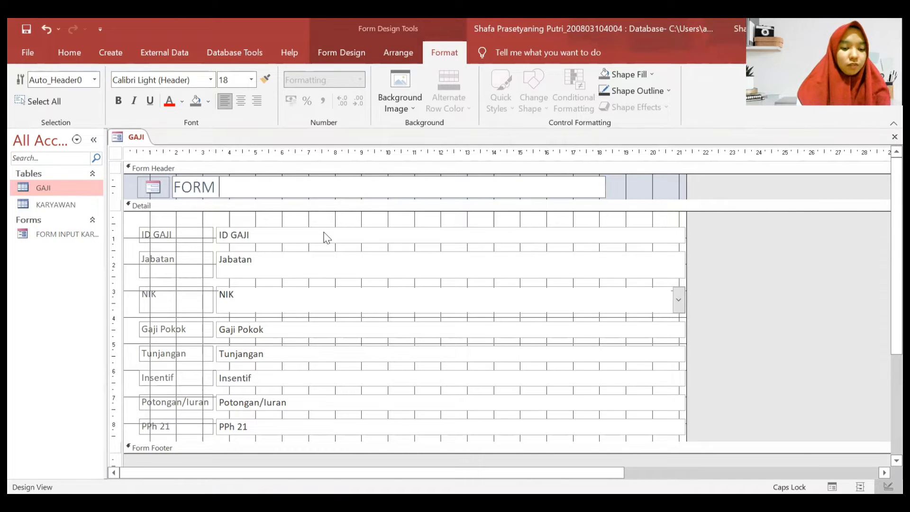
text( SLIP GAJI KARYAWAN)
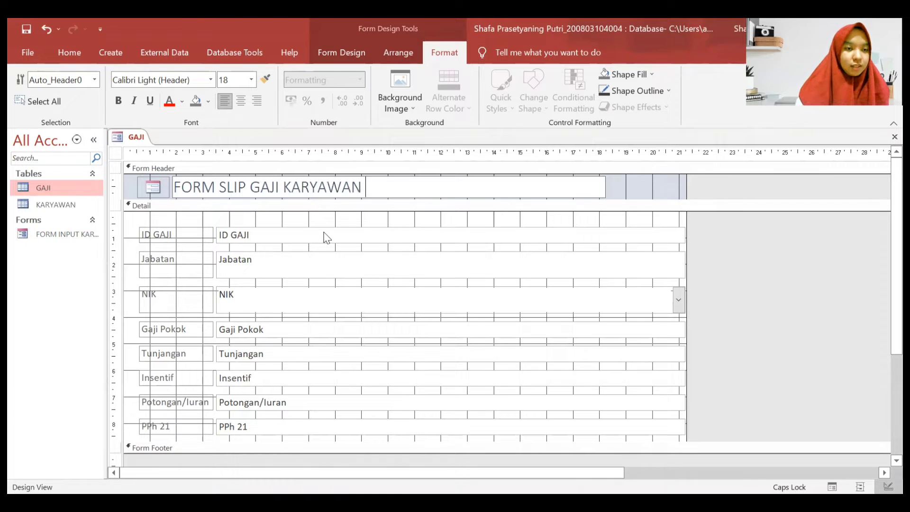
drag(363, 186, 173, 186)
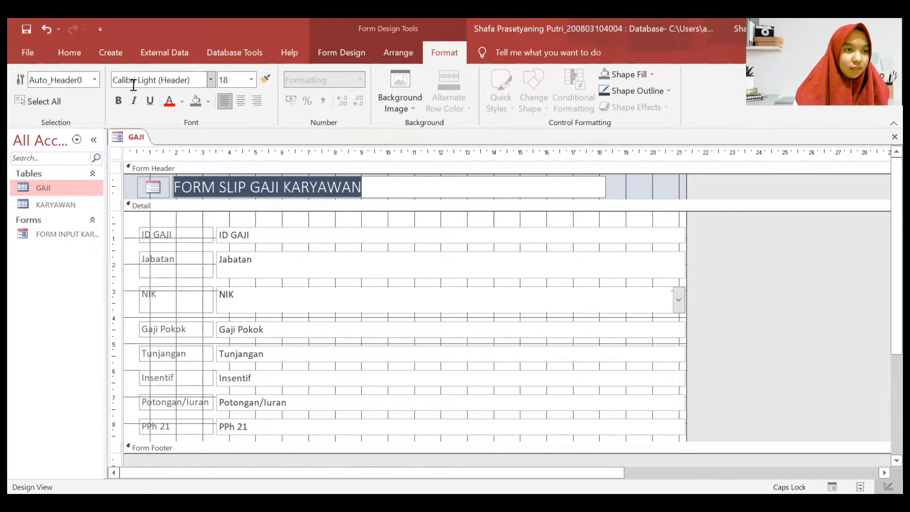
- Format the header title in bold Algerian font
click(89, 60)
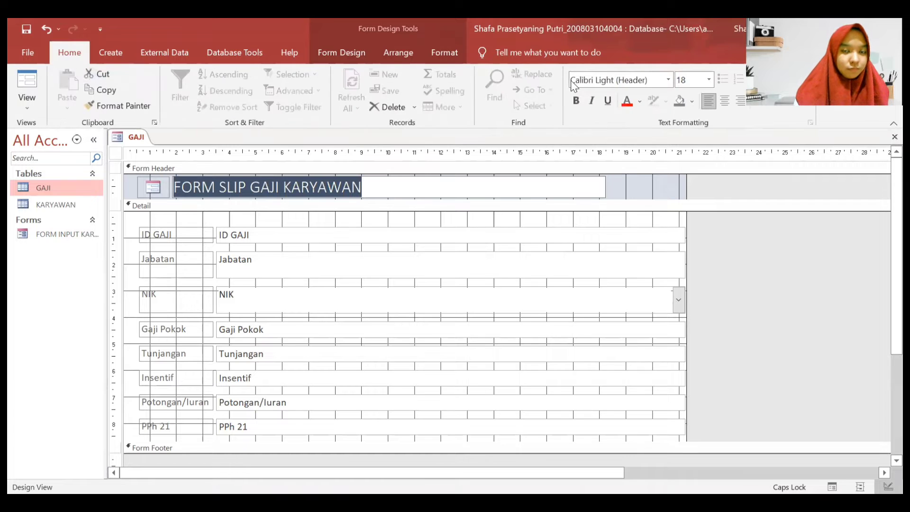
click(625, 80)
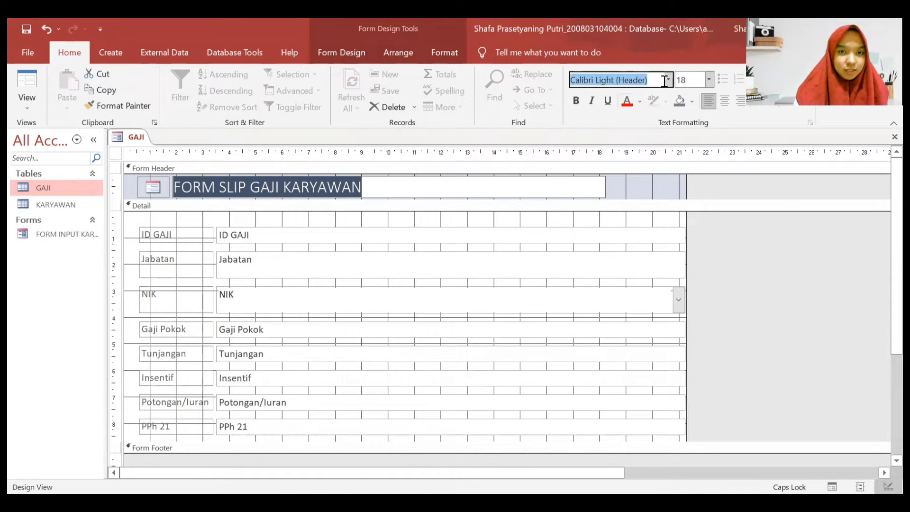
text(Algerian)
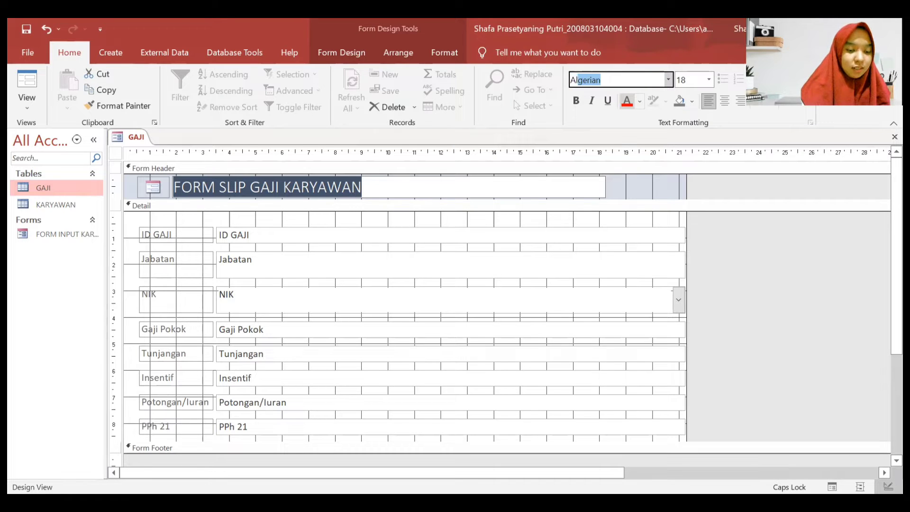
key(Return)
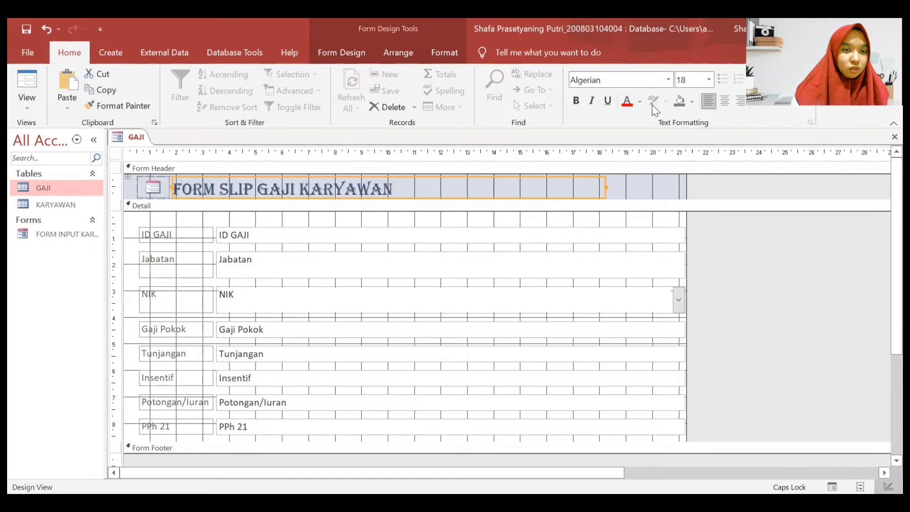
click(576, 101)
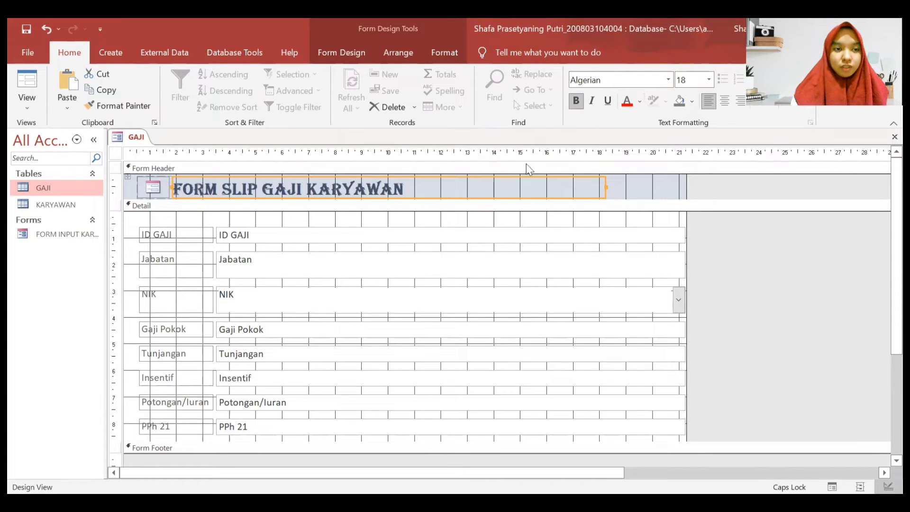
click(451, 209)
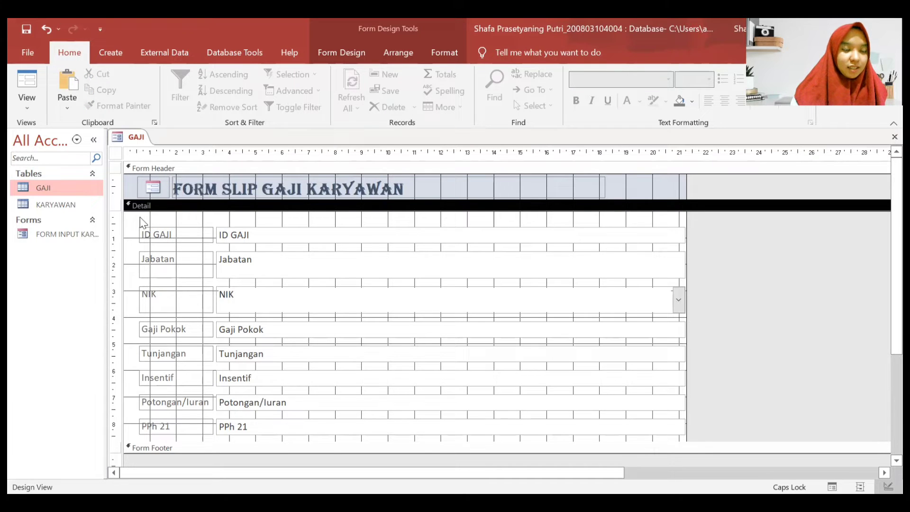
- Remove the stacked layout from all Detail labels and fields
drag(139, 220, 690, 452)
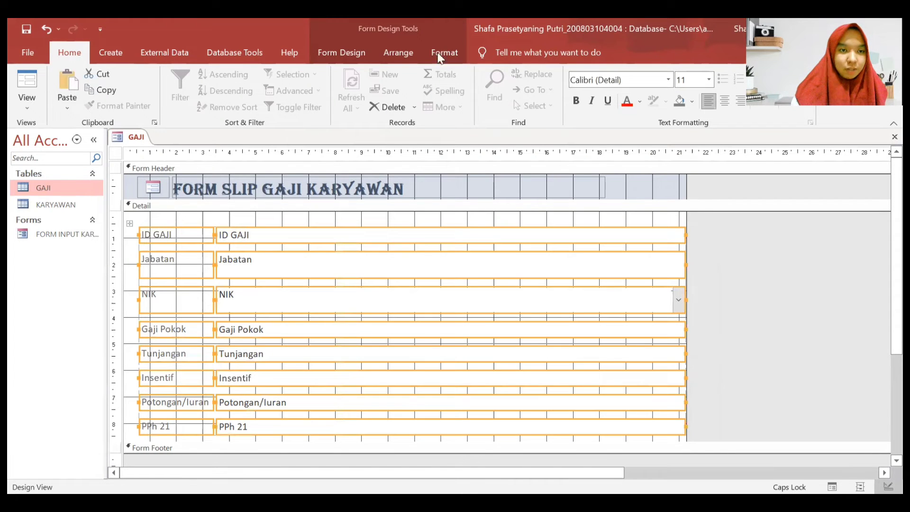
click(393, 54)
click(126, 91)
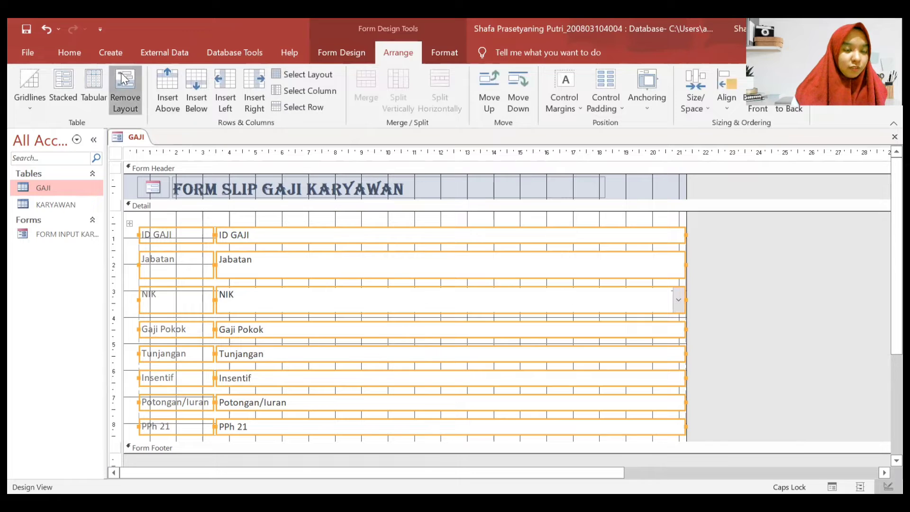
click(706, 262)
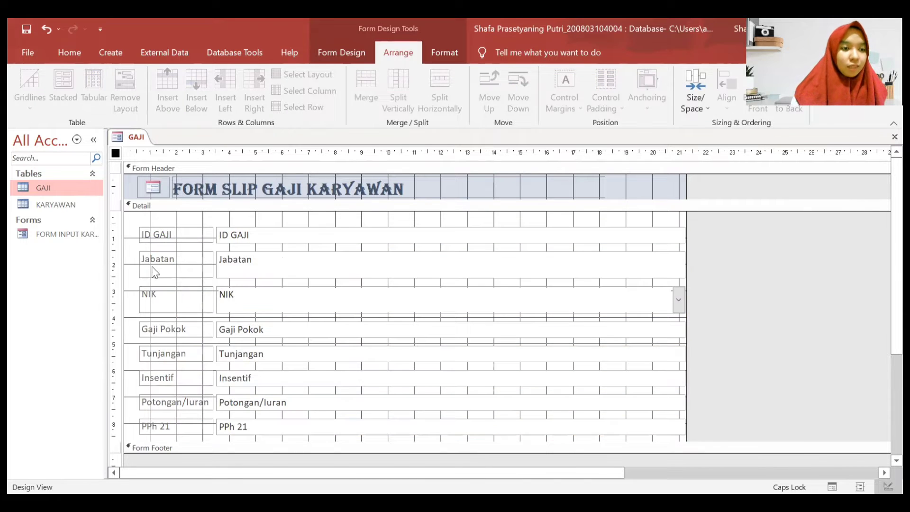
- Shorten the Jabatan and NIK labels and boxes to a smaller row height
click(186, 271)
drag(176, 278, 175, 270)
click(386, 263)
drag(449, 279, 450, 270)
click(181, 299)
mouse_move(190, 287)
mouse_down()
mouse_move(190, 278)
mouse_move(177, 298)
mouse_up()
click(351, 301)
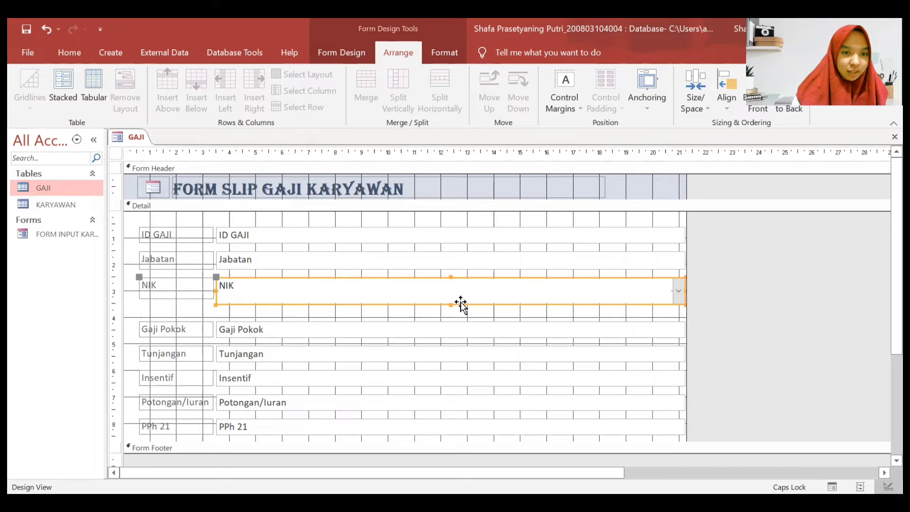
drag(448, 303, 448, 299)
click(161, 280)
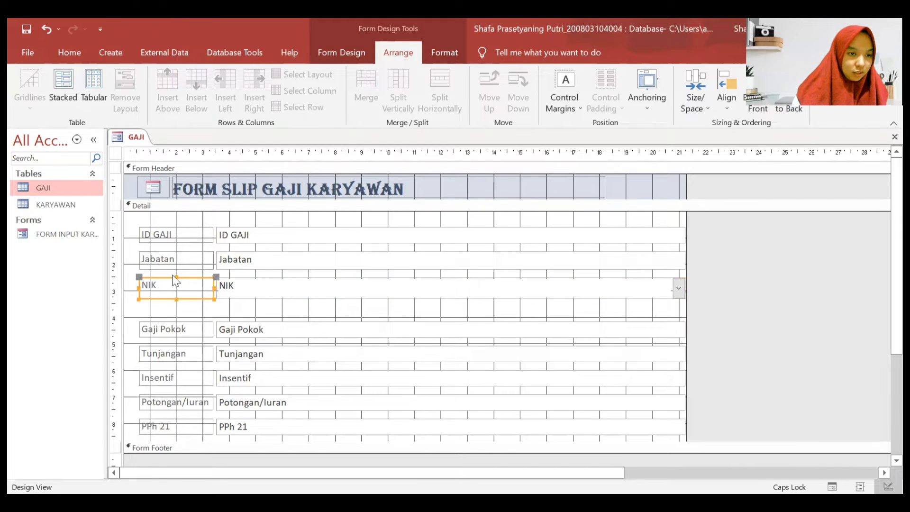
drag(175, 276, 176, 279)
click(192, 320)
- Move the Gaji Pokok, Tunjangan, Insentif, Potongan/Iuran and PPh 21 rows up to close gaps
click(197, 327)
drag(197, 325, 198, 316)
click(192, 353)
drag(191, 352, 190, 340)
click(193, 378)
drag(193, 377, 199, 364)
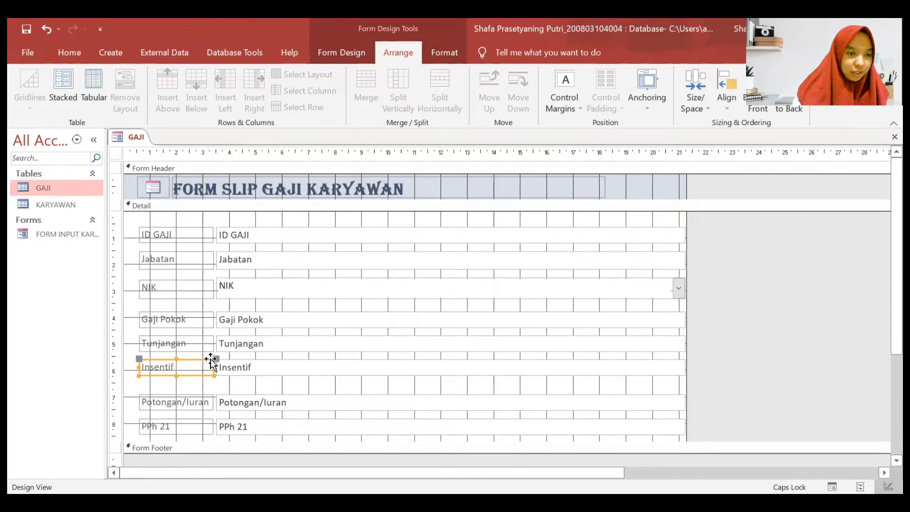
click(201, 398)
drag(202, 396, 203, 387)
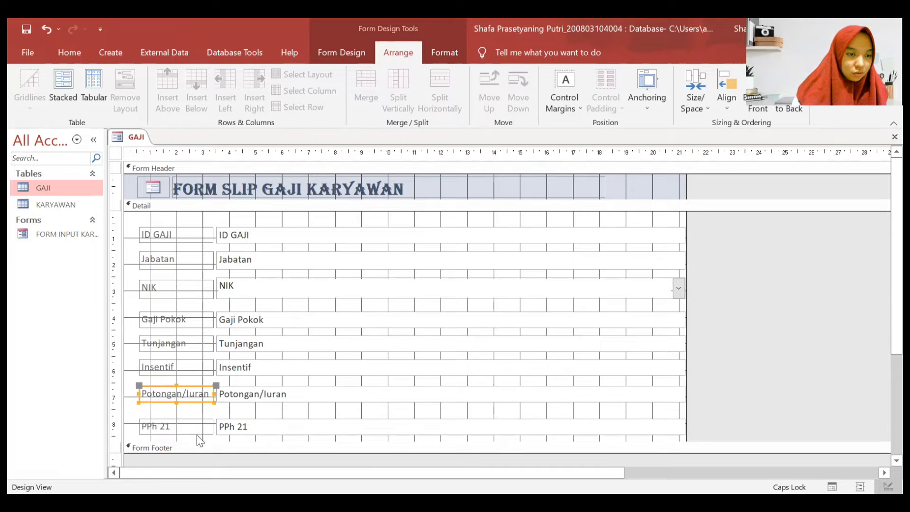
drag(199, 427, 199, 415)
click(752, 264)
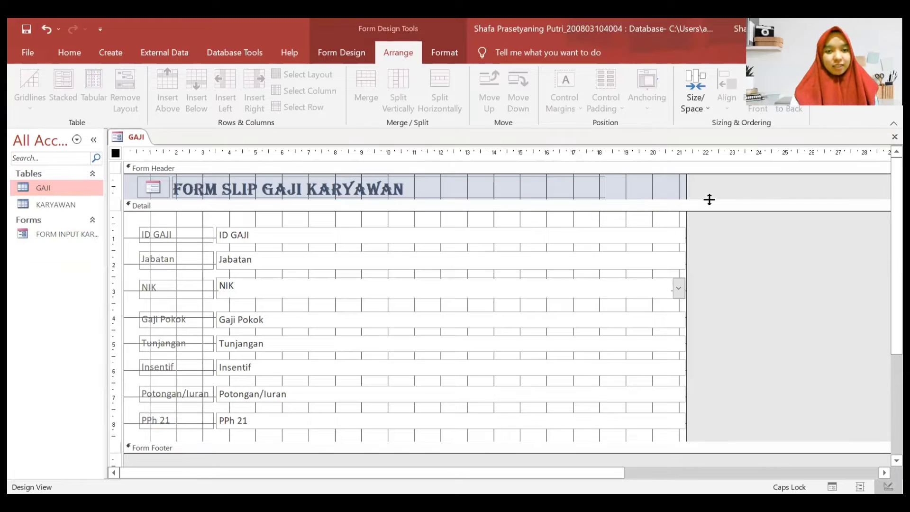
- Narrow the ID GAJI, Jabatan, NIK and Gaji Pokok boxes to about half width
click(646, 235)
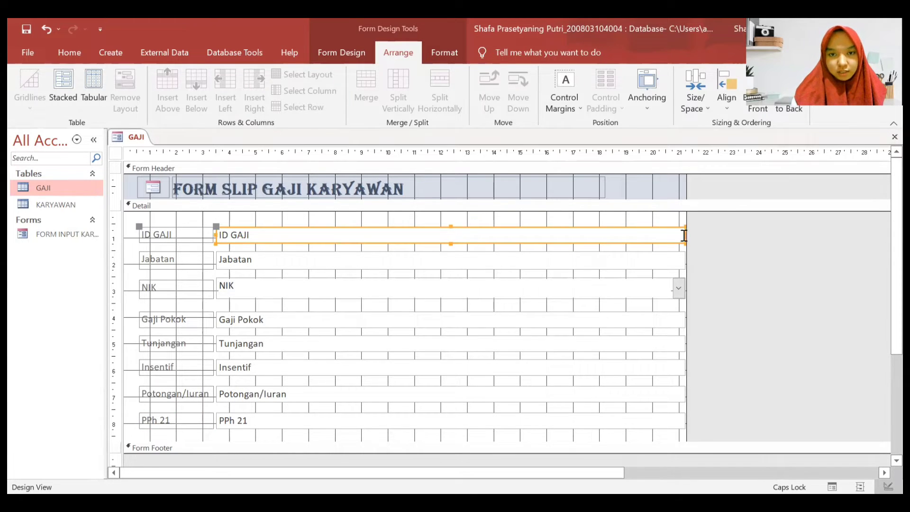
drag(682, 233, 467, 233)
click(624, 264)
drag(684, 260, 467, 261)
click(475, 297)
drag(685, 289, 468, 288)
click(552, 323)
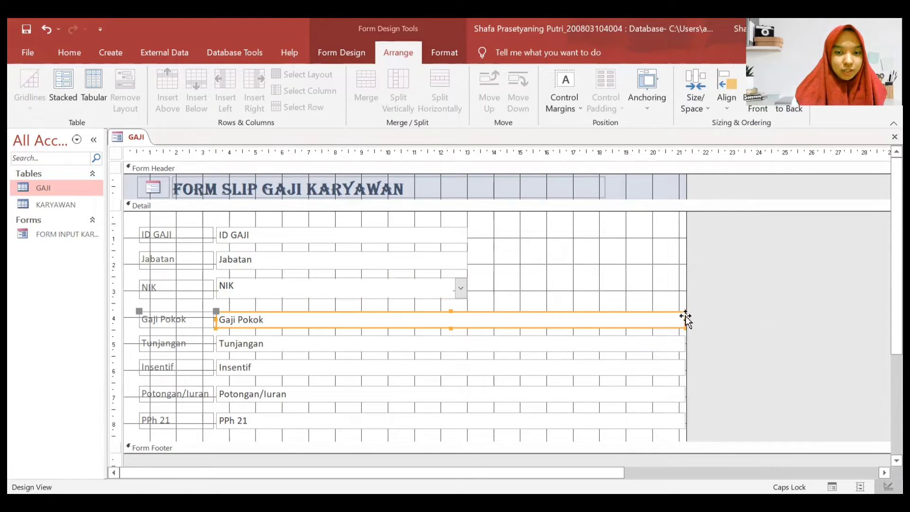
drag(685, 318, 467, 322)
- Extend the Detail section and narrow the Tunjangan, Insentif, Potongan/Iuran and PPh 21 boxes to match
scroll(507, 301, down, 2)
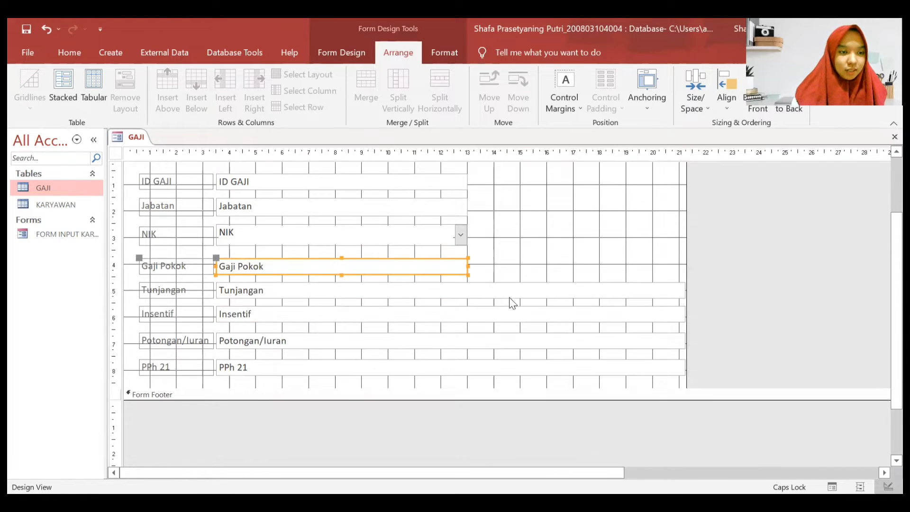
drag(461, 387, 461, 449)
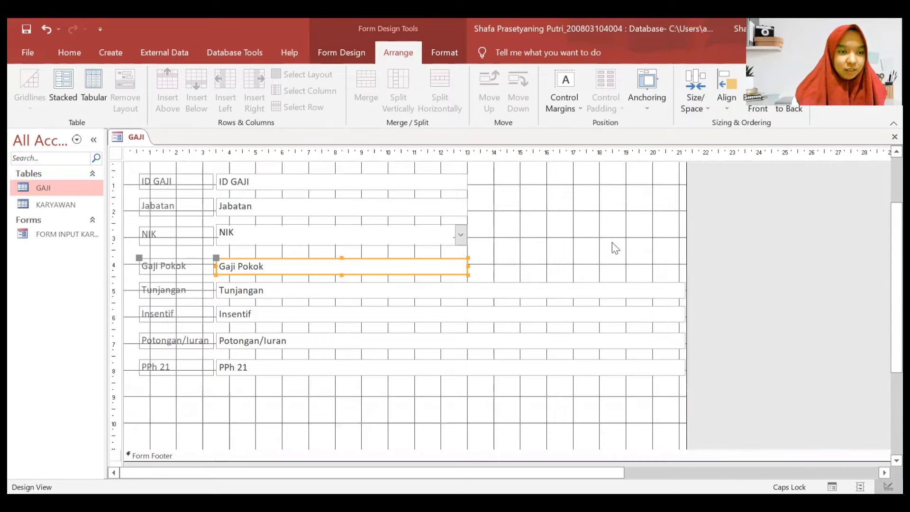
click(585, 291)
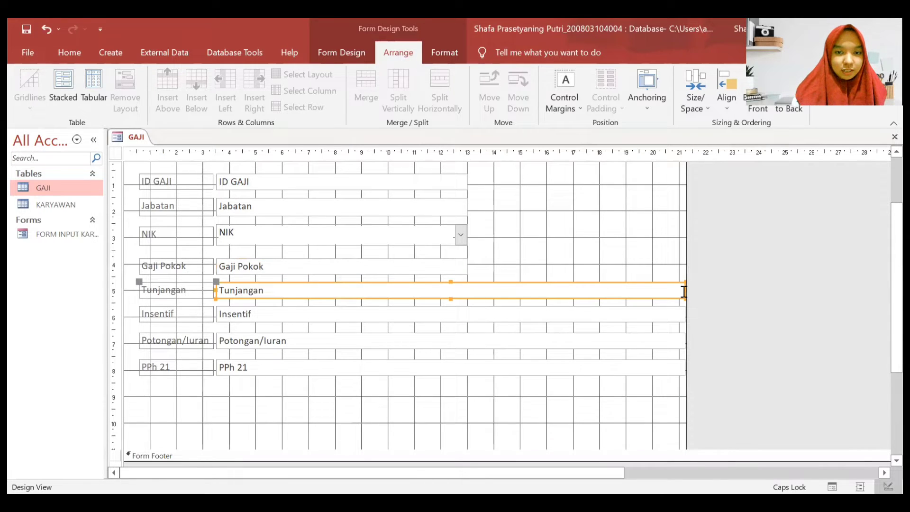
drag(683, 290, 467, 288)
click(565, 316)
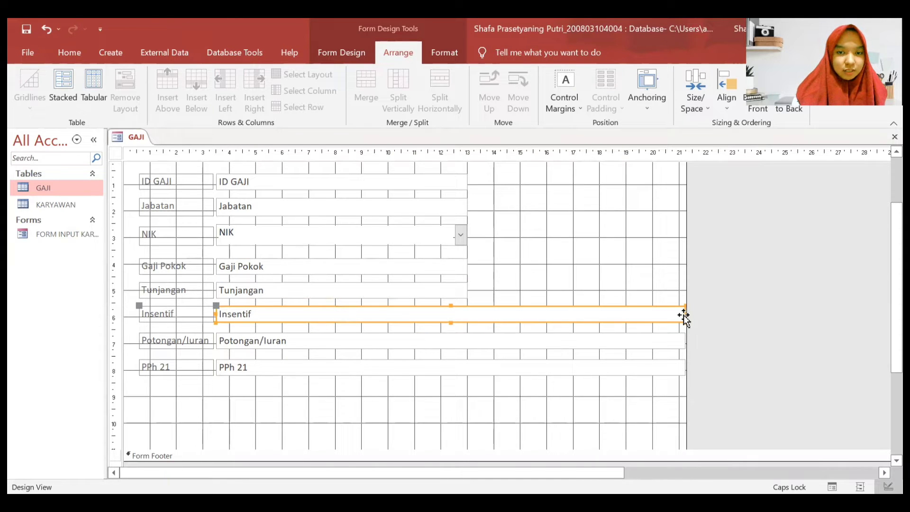
drag(684, 314, 467, 316)
click(638, 345)
drag(685, 339, 468, 338)
click(590, 370)
drag(685, 363, 466, 363)
- Shorten the NIK combo box slightly and marquee-select all Detail controls
click(199, 240)
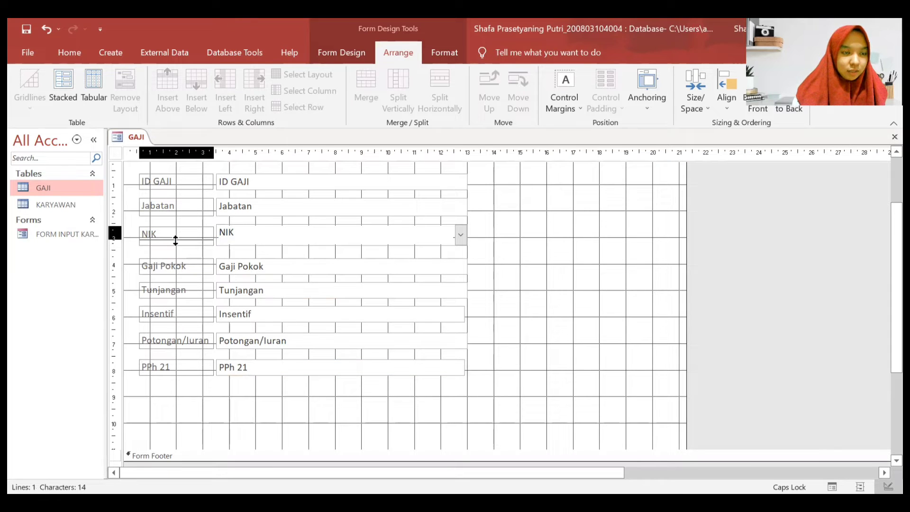
click(182, 266)
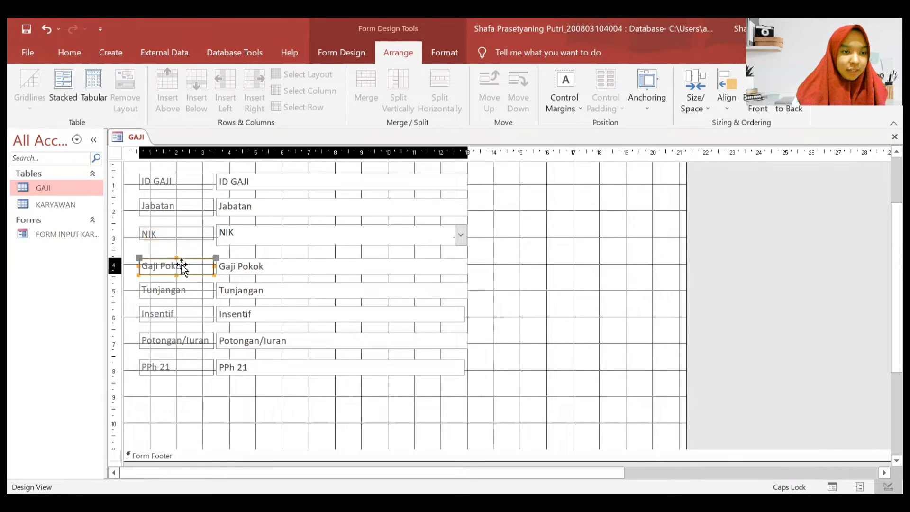
click(183, 240)
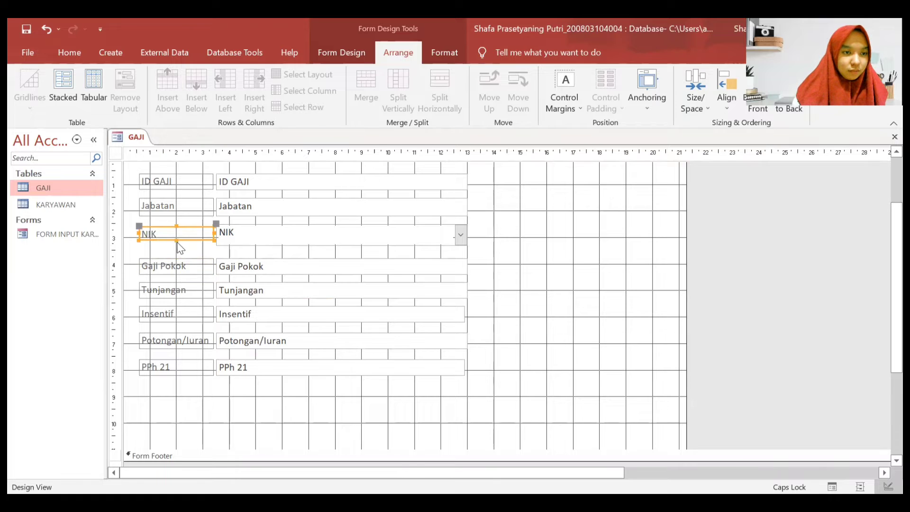
drag(176, 242, 176, 243)
click(291, 241)
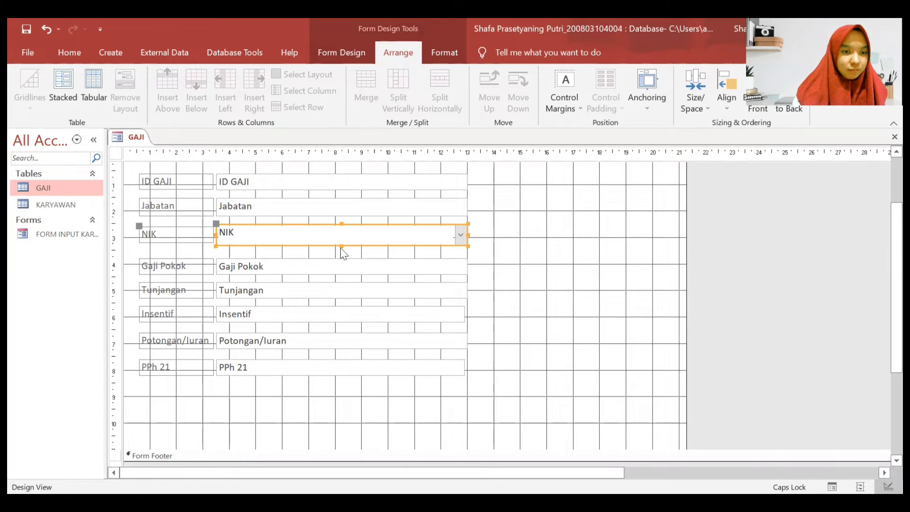
drag(341, 246, 341, 242)
click(484, 316)
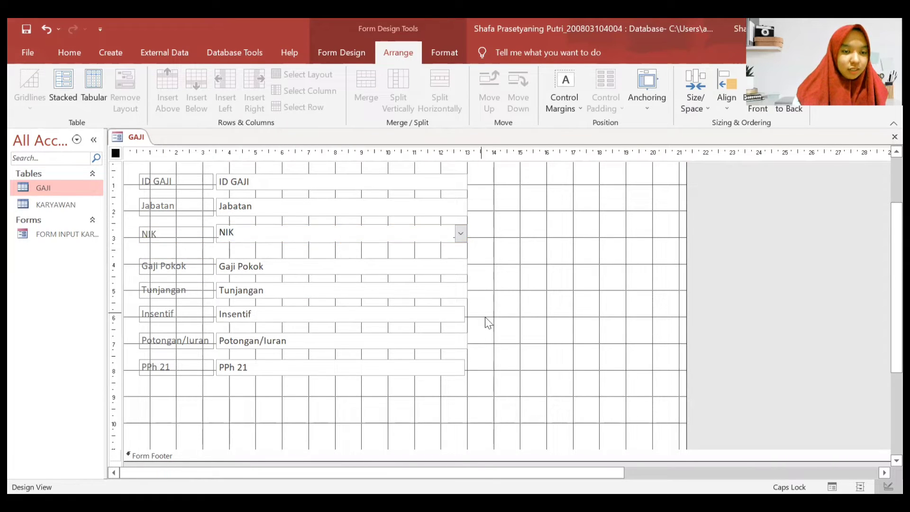
drag(493, 378, 111, 214)
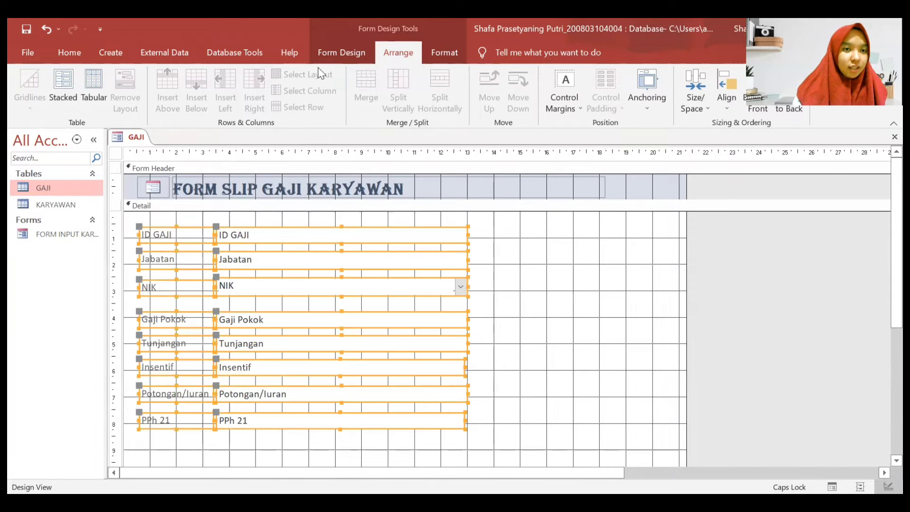
- Group the selected labels and fields into a Stacked layout, then deselect
click(60, 90)
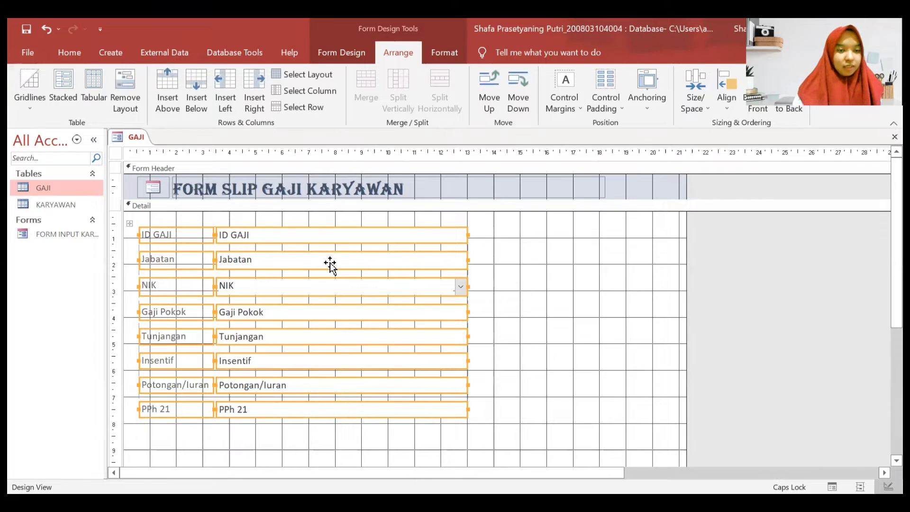
click(524, 325)
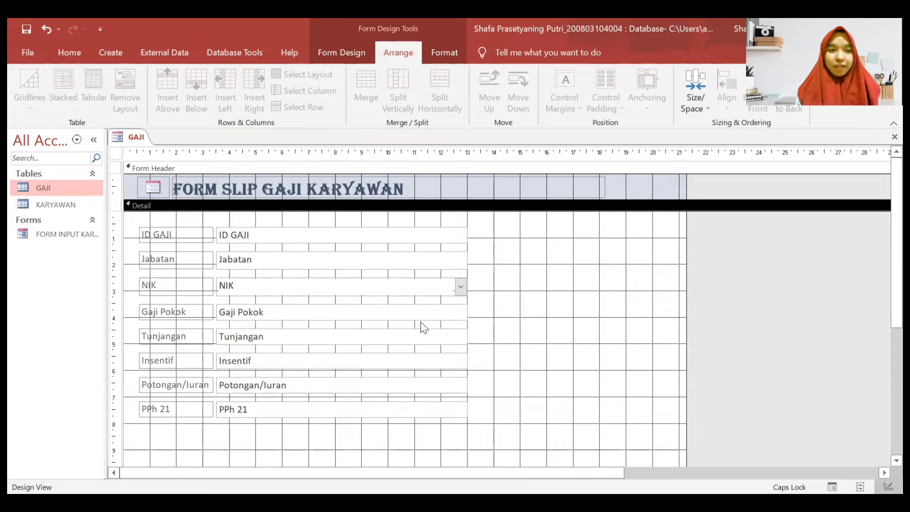
- Draw a button below PPh 21 set to Go To Previous Record with the arrow picture
click(353, 53)
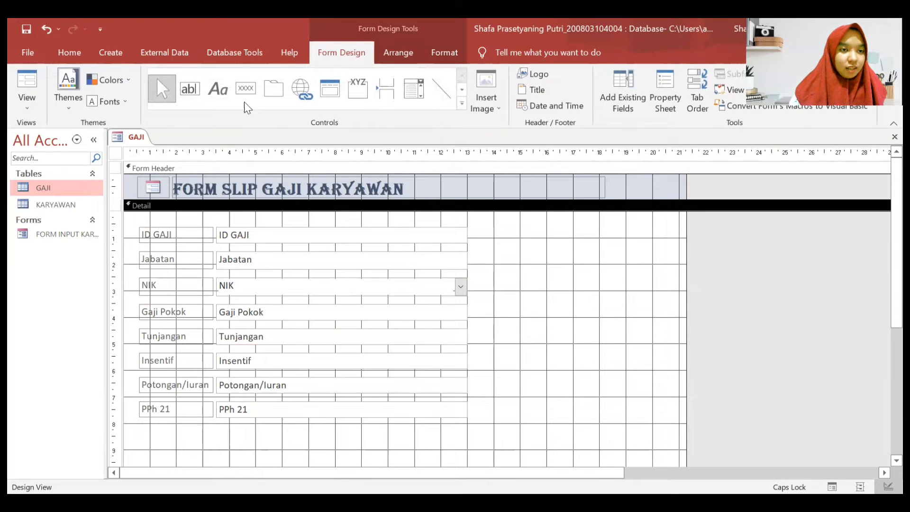
click(245, 89)
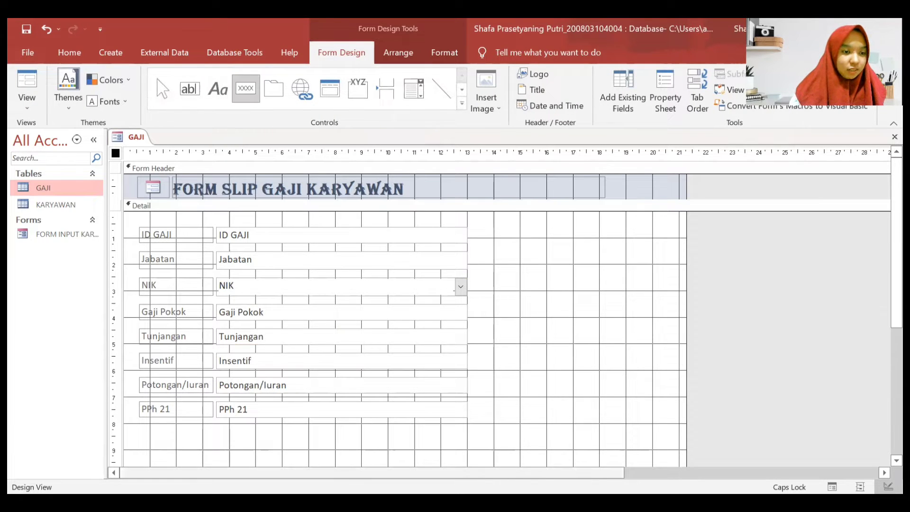
drag(152, 435, 196, 455)
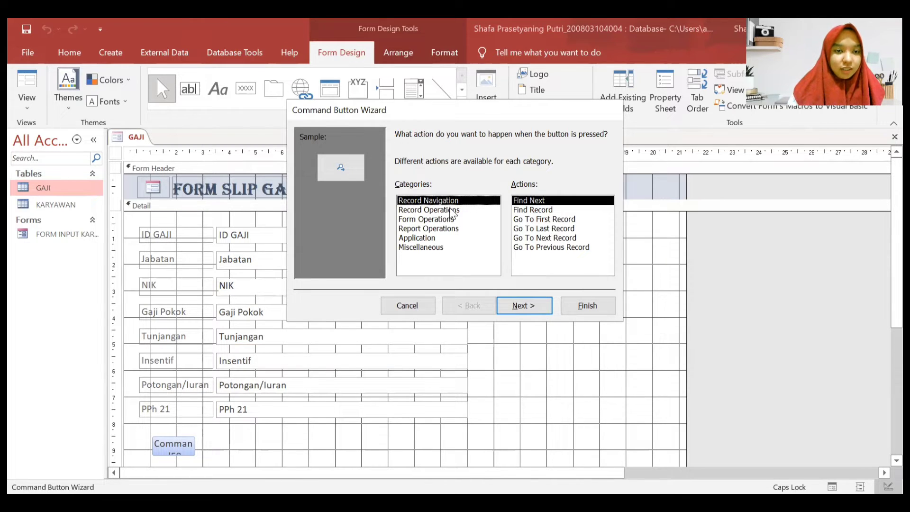
click(527, 248)
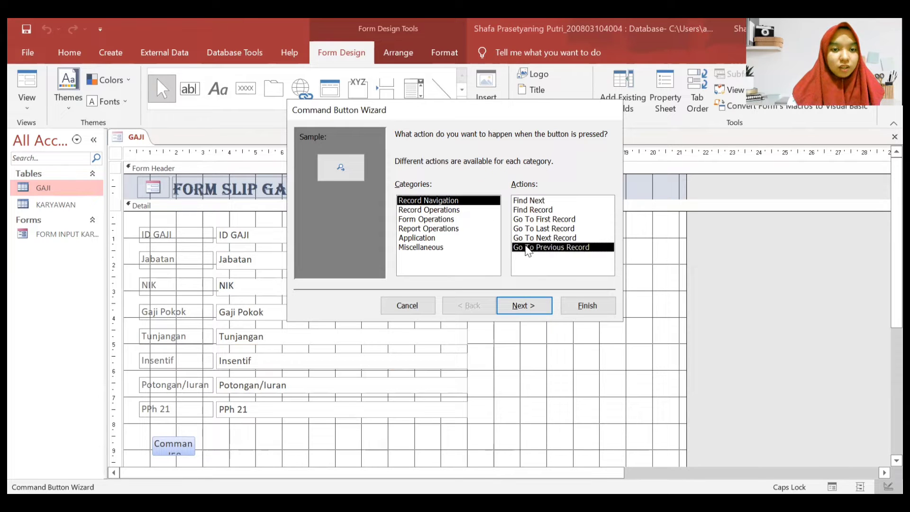
click(525, 306)
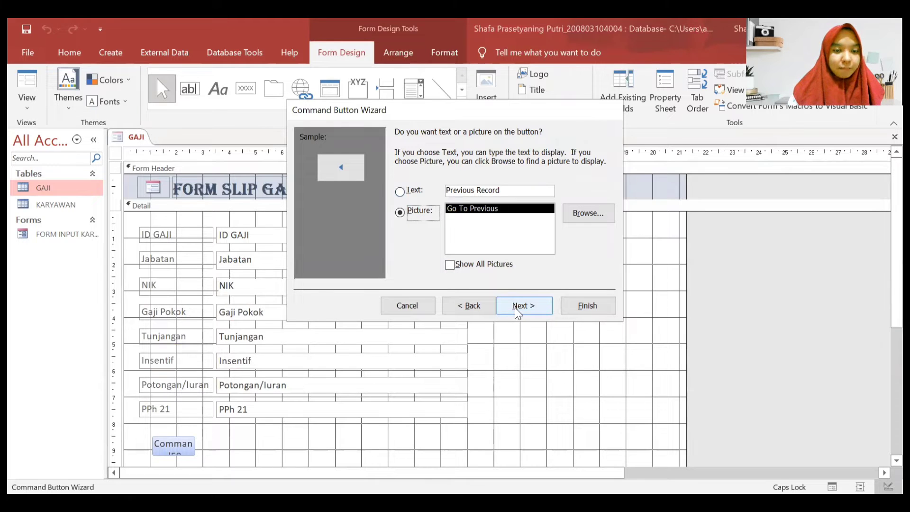
click(518, 306)
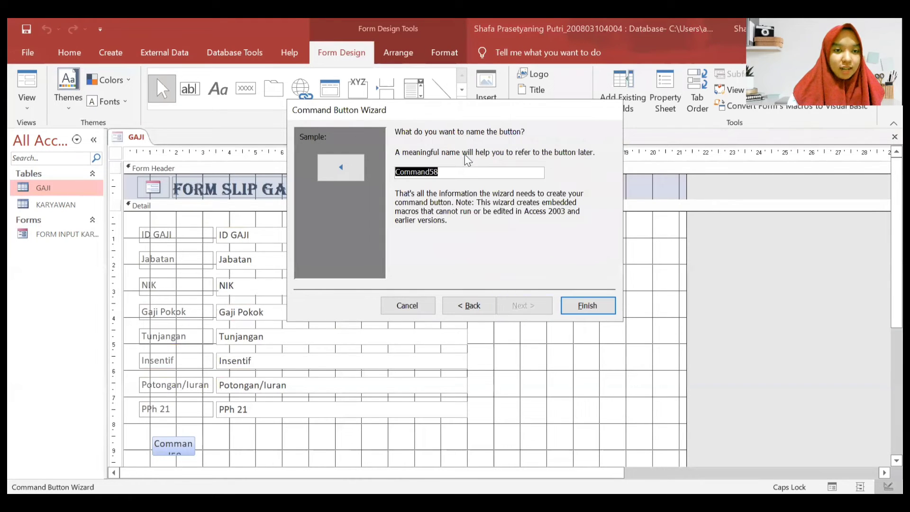
- Name the button CommandPrevious and finish the wizard
click(463, 172)
key(BackSpace)
key(BackSpace)
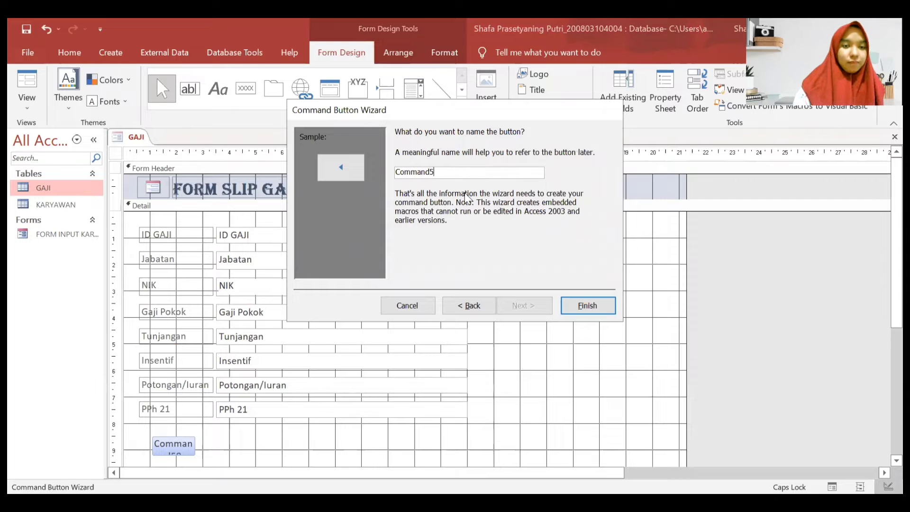
text(P)
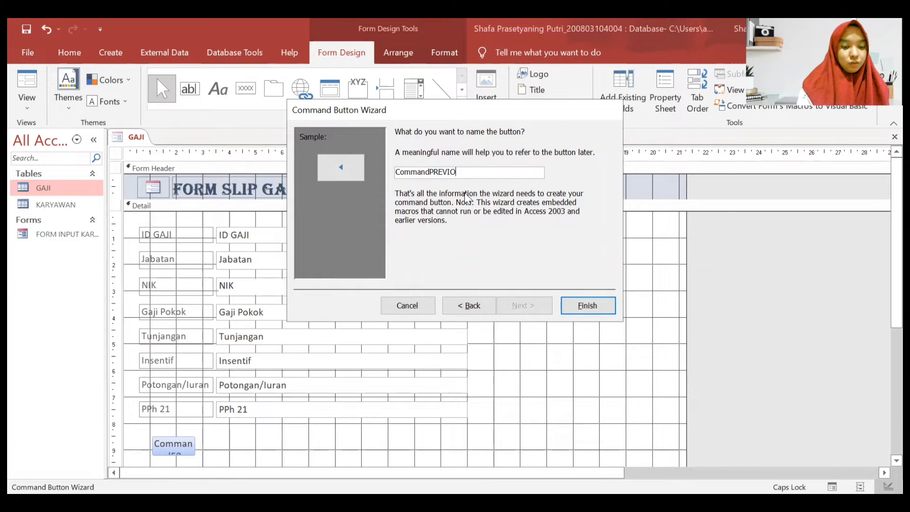
key(Caps_Lock)
text(revious)
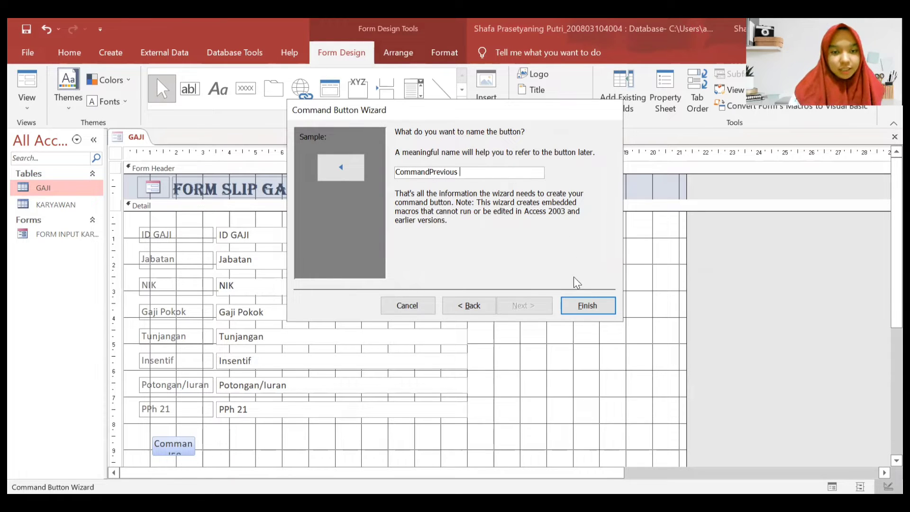
click(585, 305)
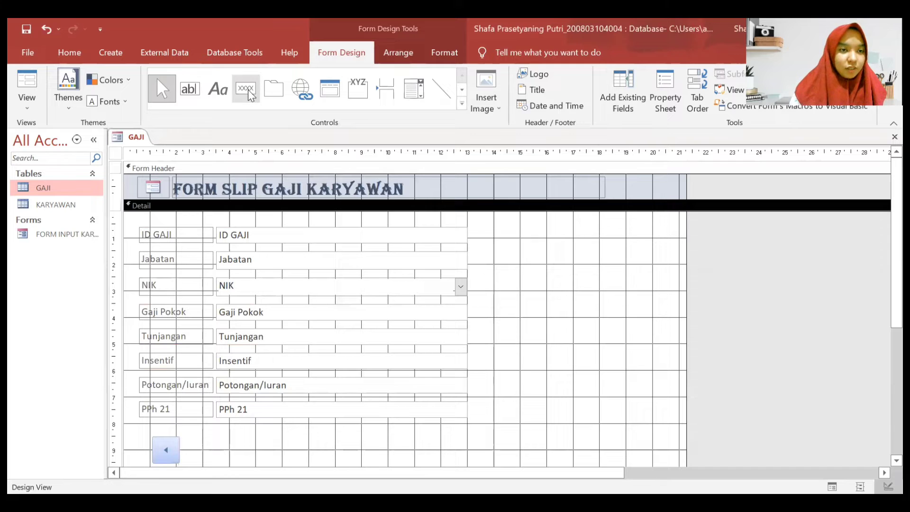
- Draw a second button beside the first and set it to Add New Record
click(251, 94)
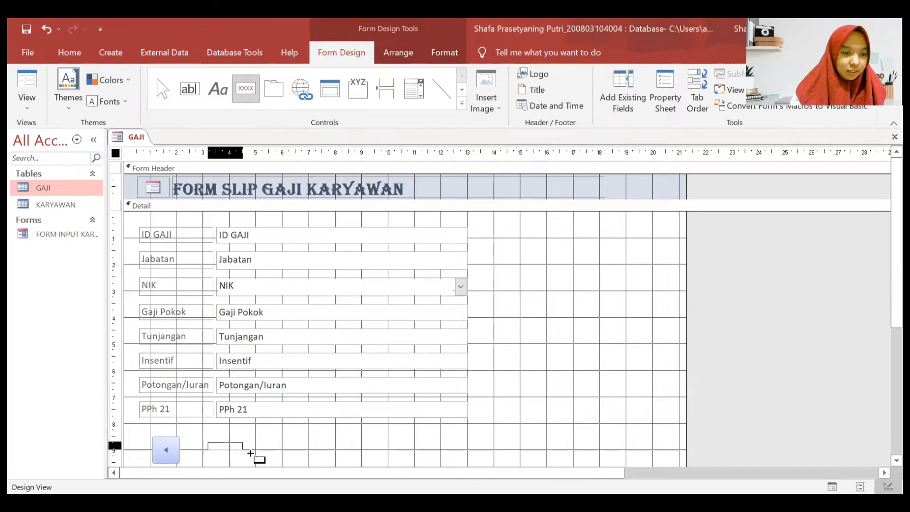
drag(239, 448, 269, 461)
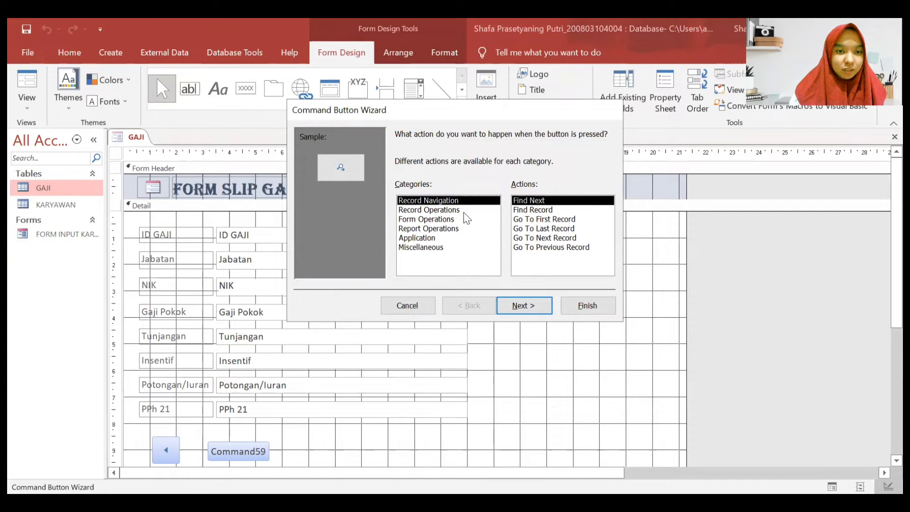
click(466, 211)
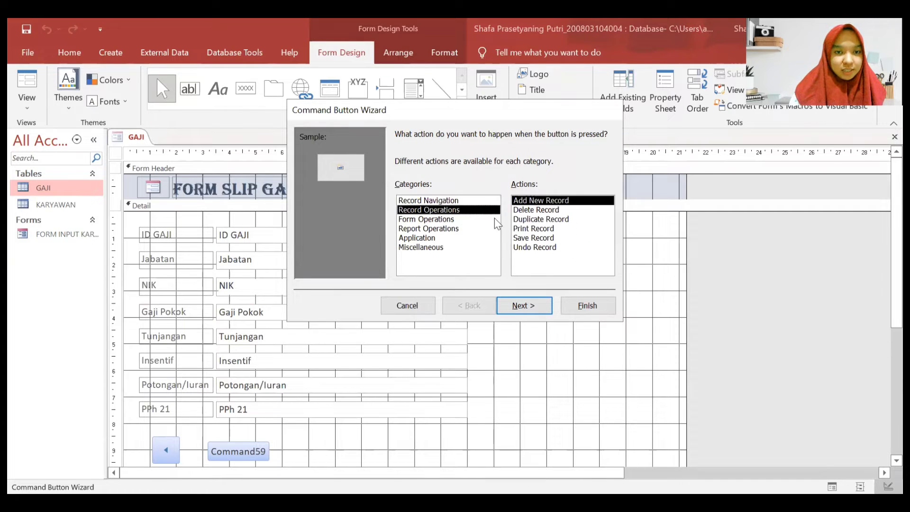
click(523, 306)
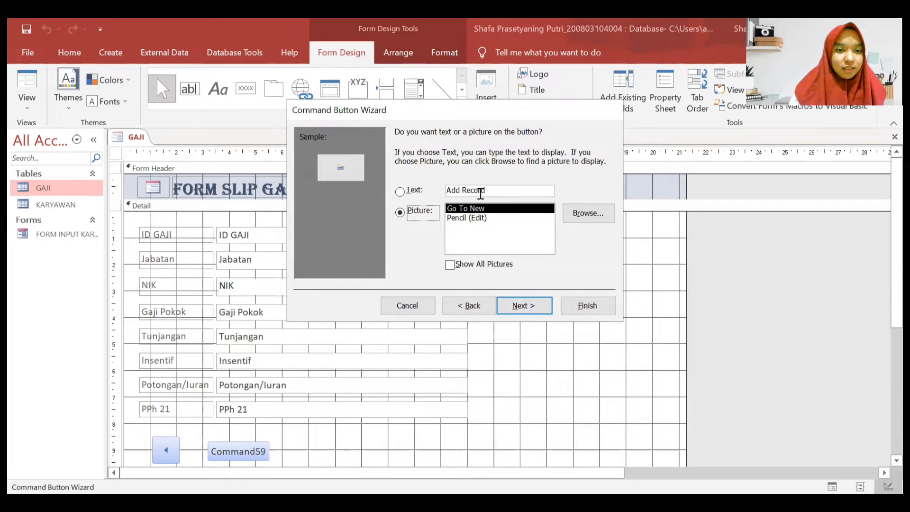
- Caption the button 'Tambah Data', name it Commandadd, and finish
click(489, 191)
drag(493, 188, 407, 192)
key(BackSpace)
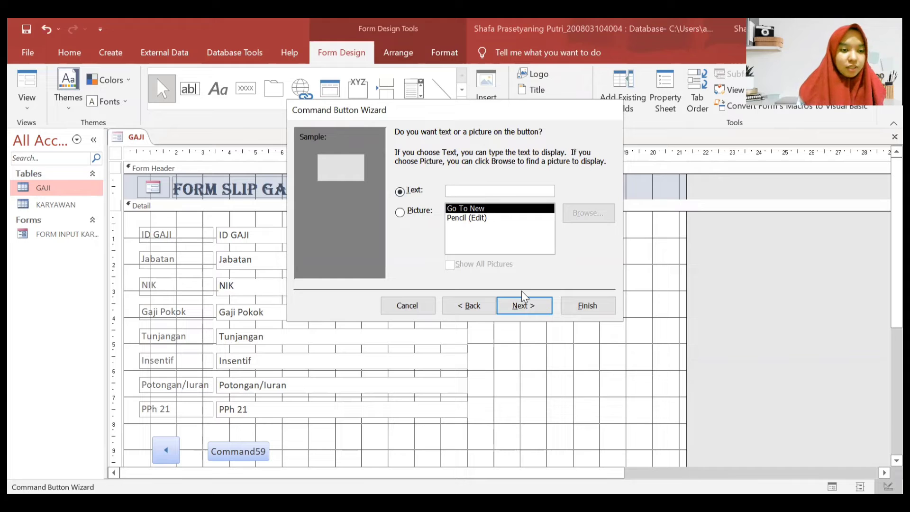
text(Tambah)
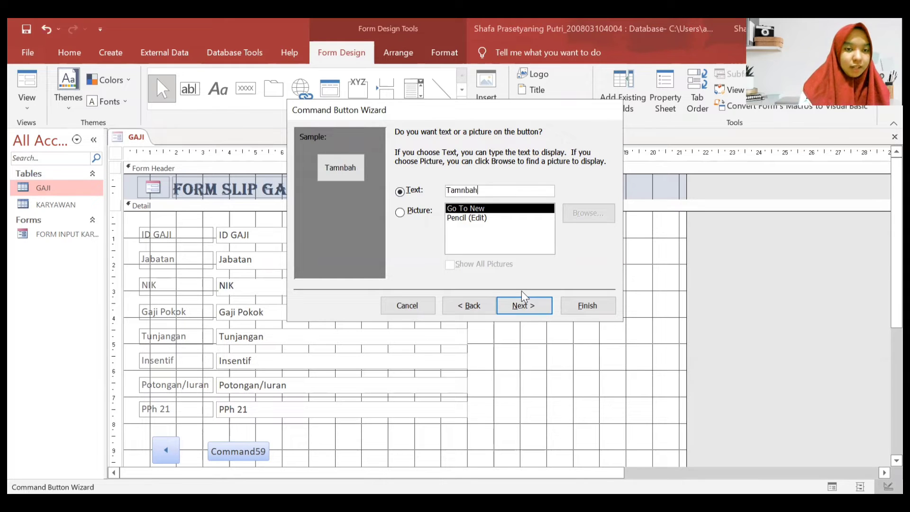
key(BackSpace)
key(BackSpace)
key(BackSpace)
text(bah Data)
click(523, 304)
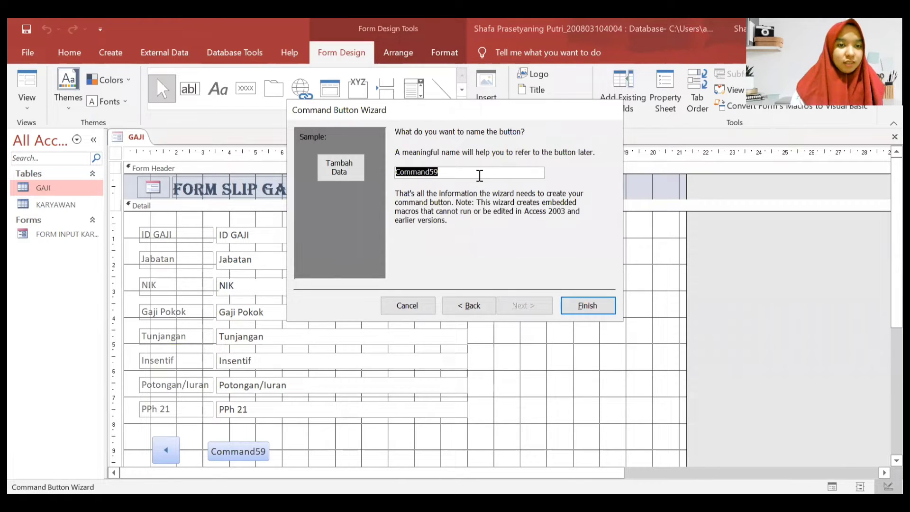
click(480, 175)
key(BackSpace)
key(BackSpace)
text(add)
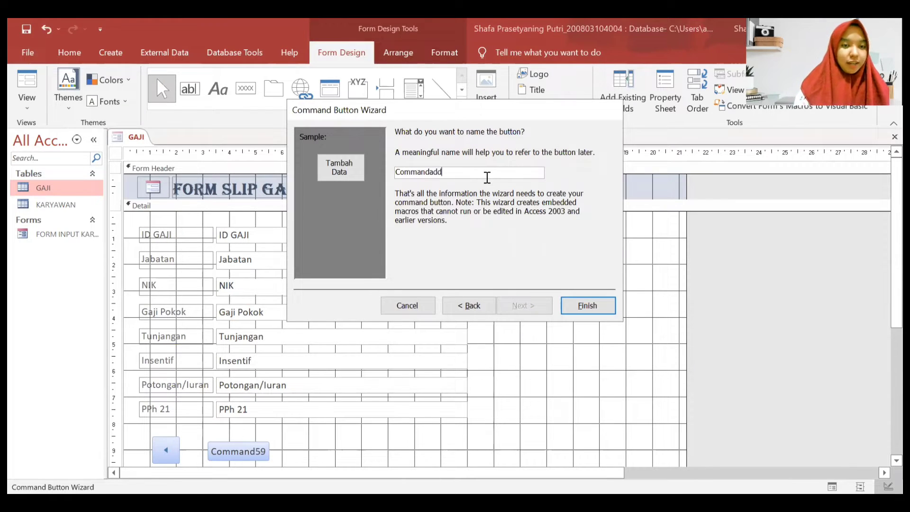
click(586, 306)
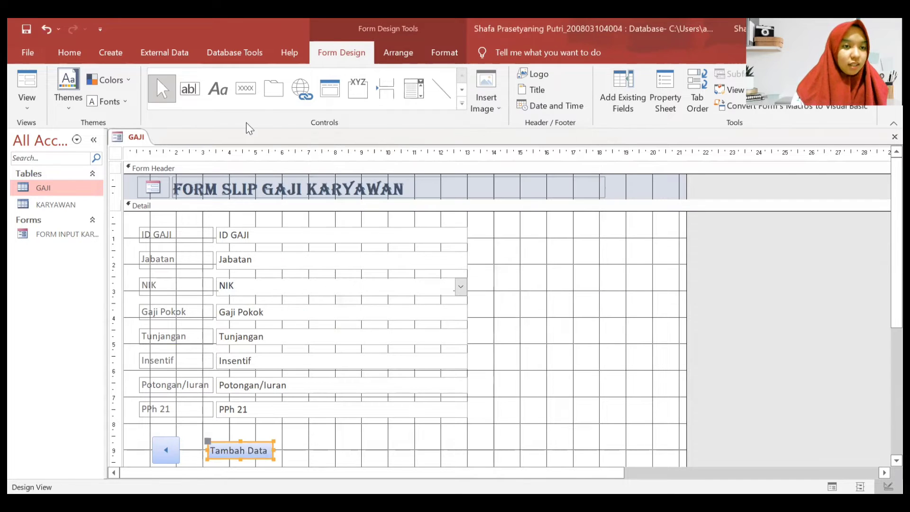
- Draw a third button right of Tambah Data set to Save Record
click(248, 98)
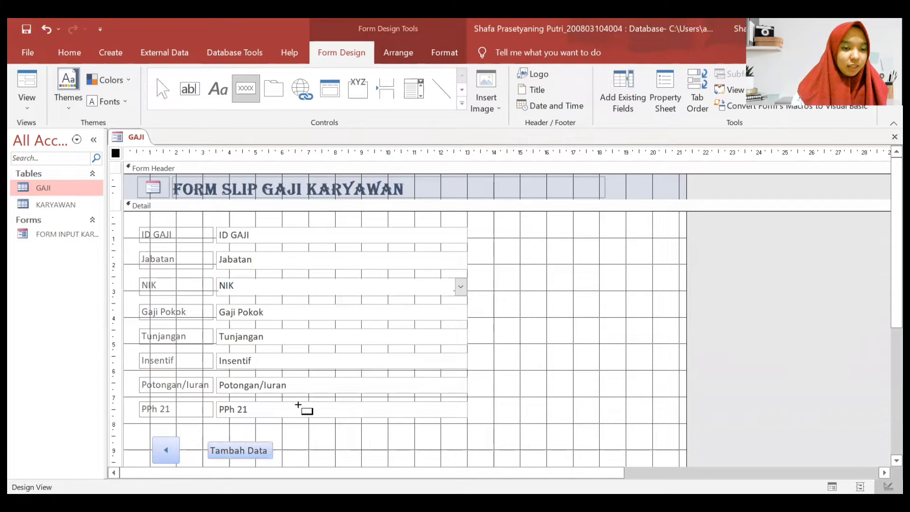
drag(296, 440, 362, 458)
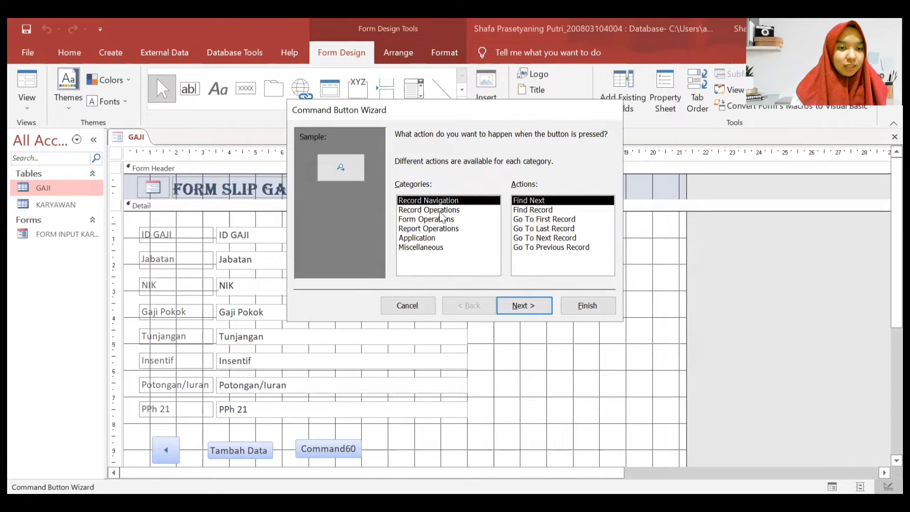
click(442, 210)
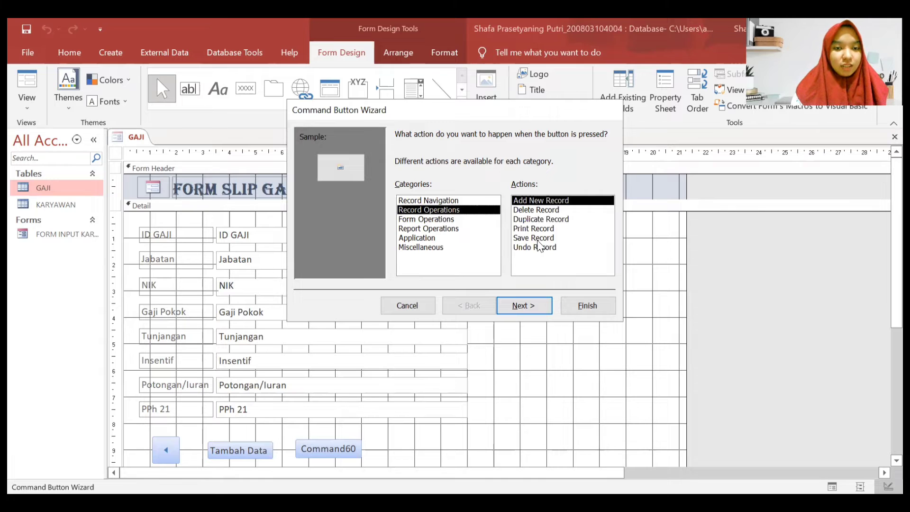
click(539, 229)
click(539, 237)
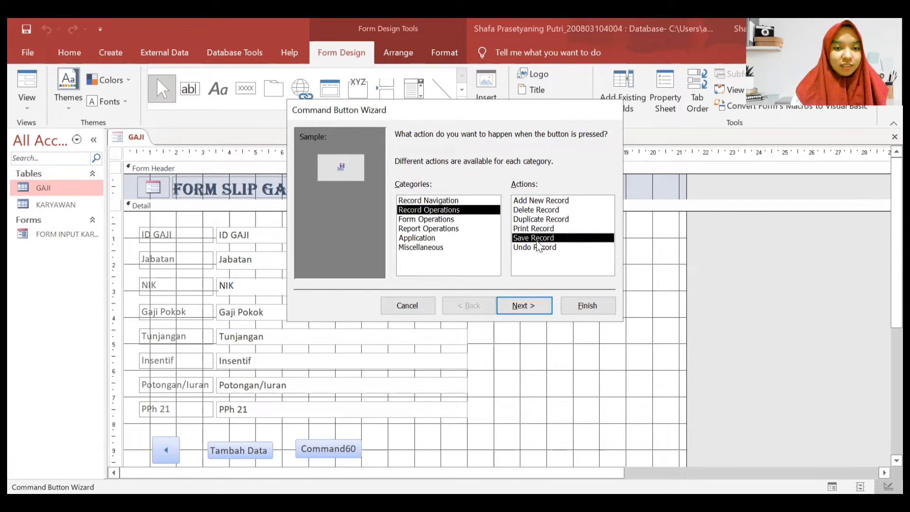
click(524, 307)
- Caption the button 'Simpan', name it Commandsave, and finish
drag(492, 188, 445, 187)
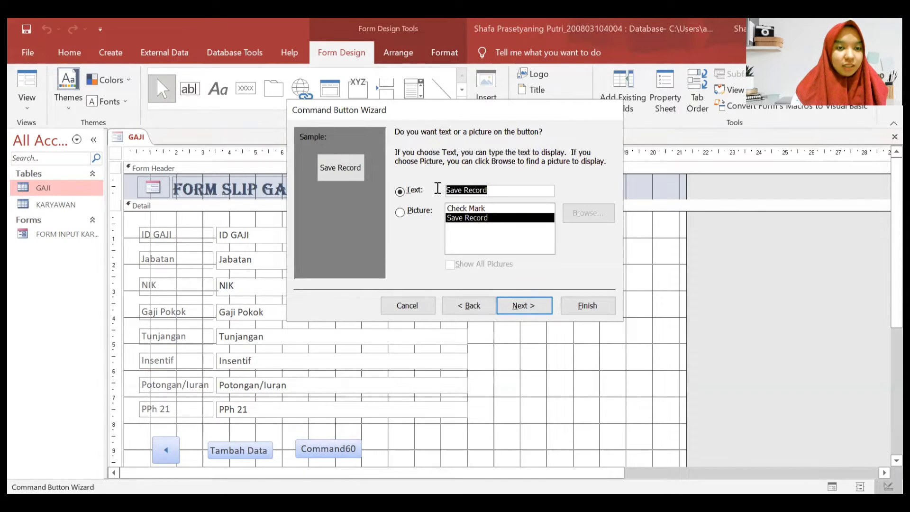
text(Si)
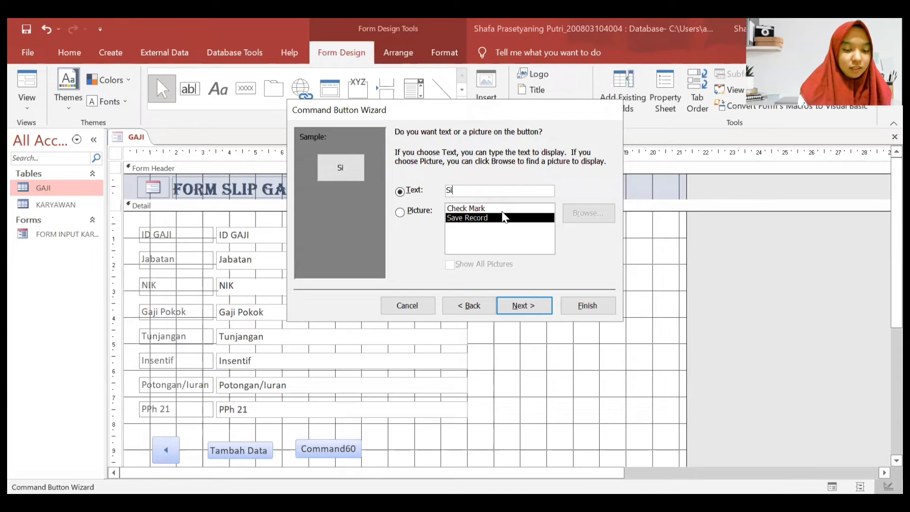
text(mpan)
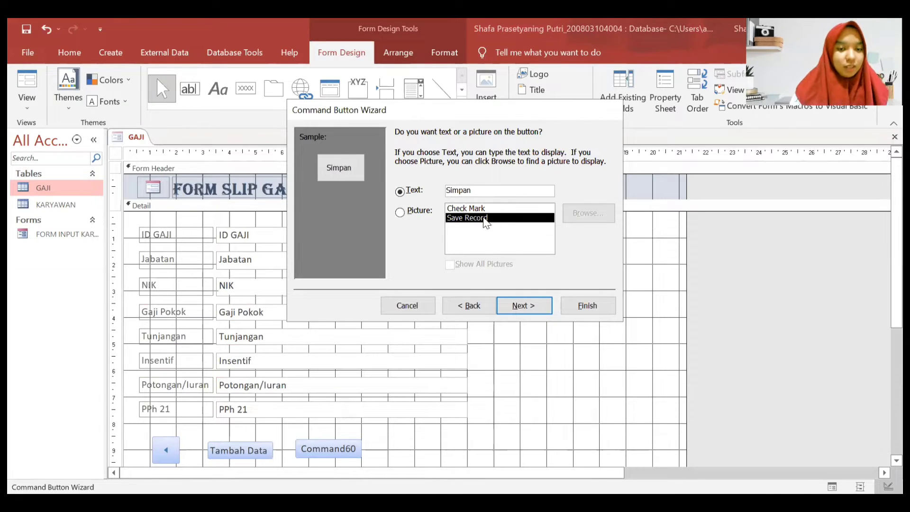
click(522, 305)
click(496, 171)
key(BackSpace)
key(BackSpace)
text(save)
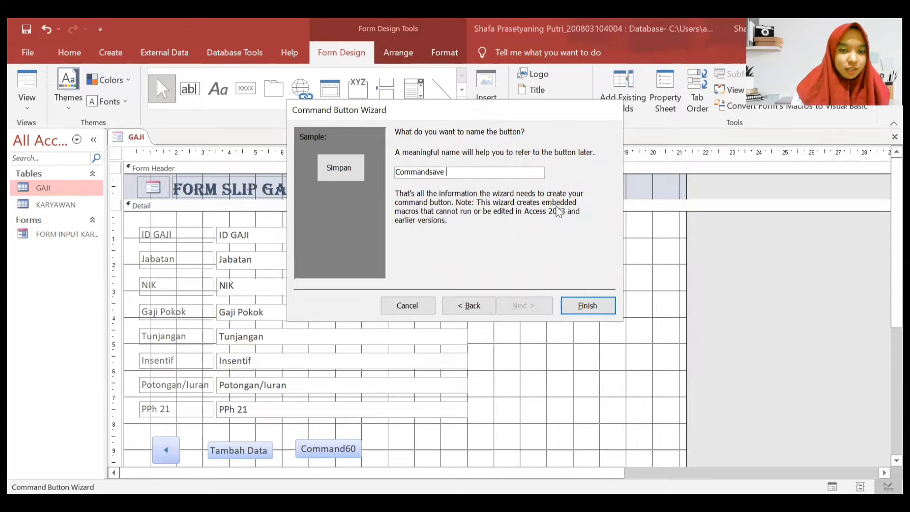
click(586, 307)
click(245, 88)
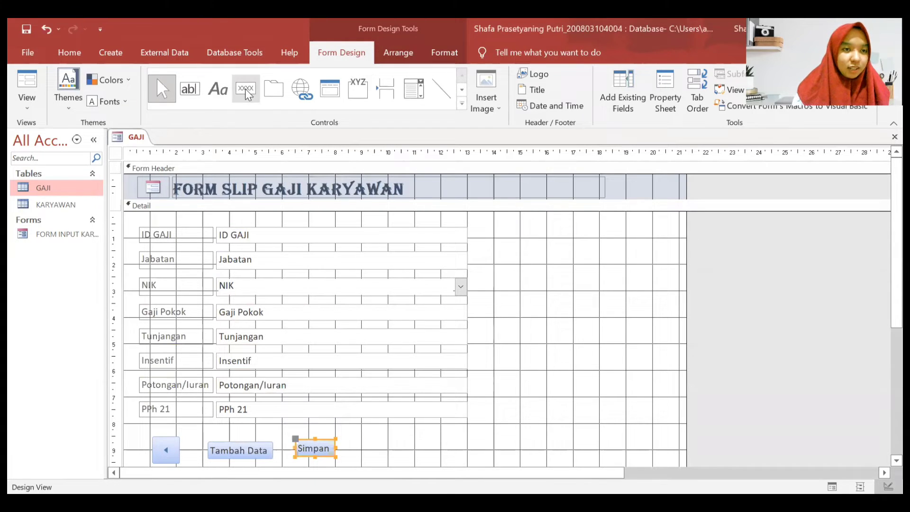
- Place a fourth button right of Simpan set to Delete Record
click(356, 426)
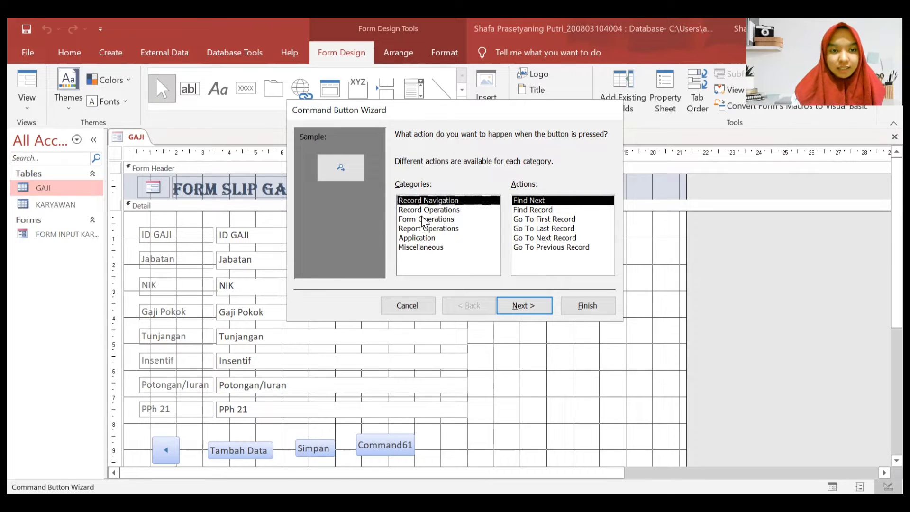
click(431, 209)
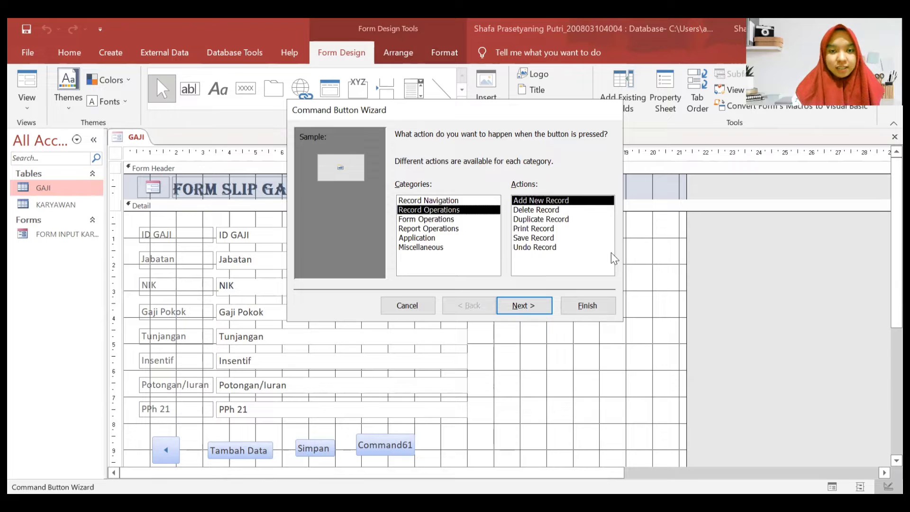
click(578, 213)
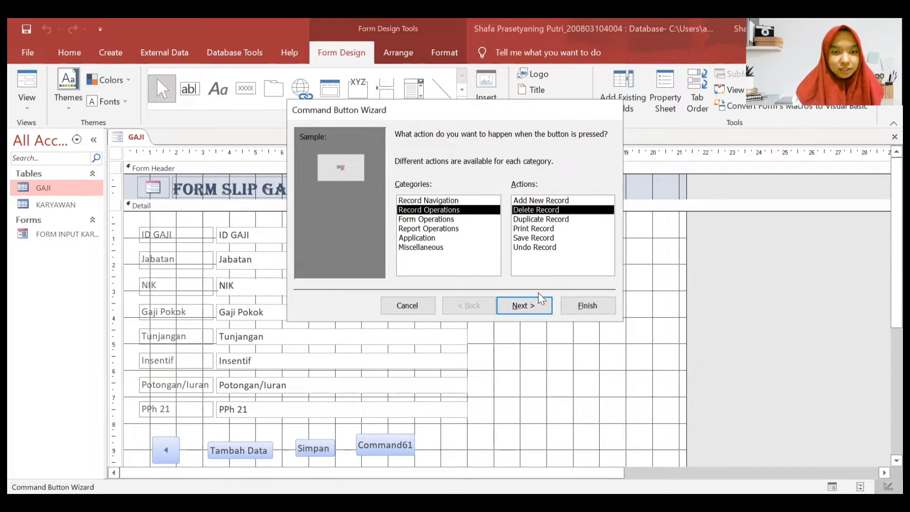
click(524, 305)
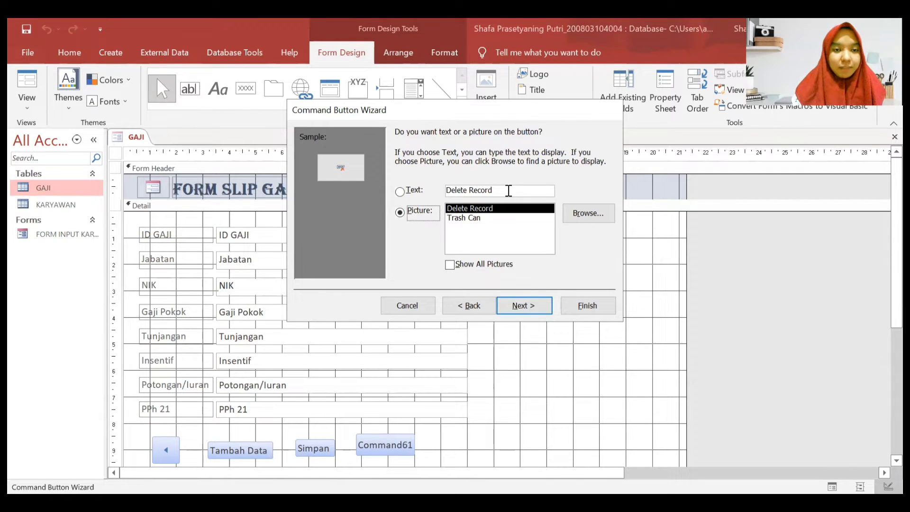
- Caption the button 'Hapus' and begin editing its default name
click(506, 190)
drag(506, 189, 400, 190)
key(BackSpace)
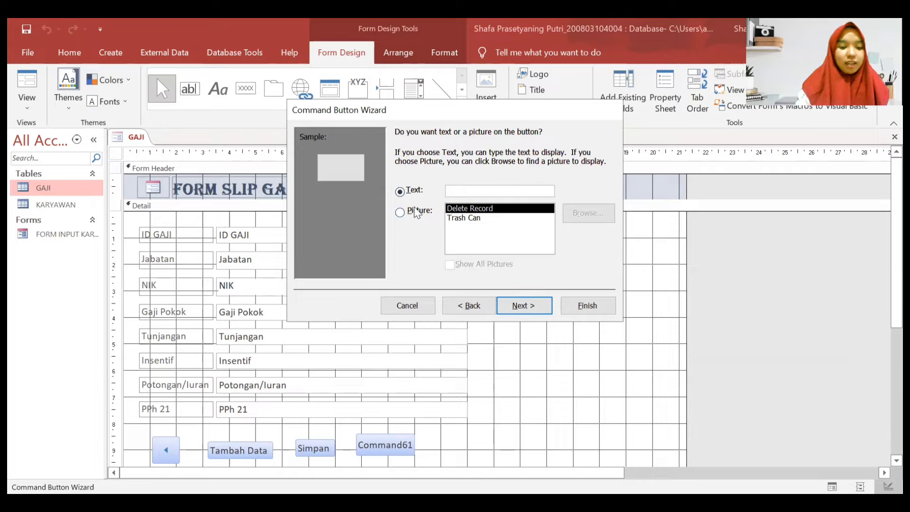
text(Hapus)
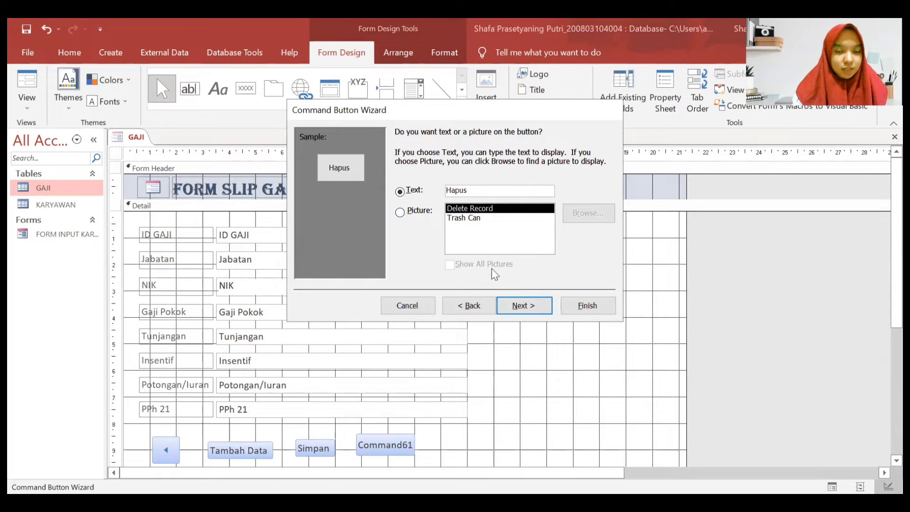
click(524, 305)
click(492, 177)
key(BackSpace)
key(BackSpace)
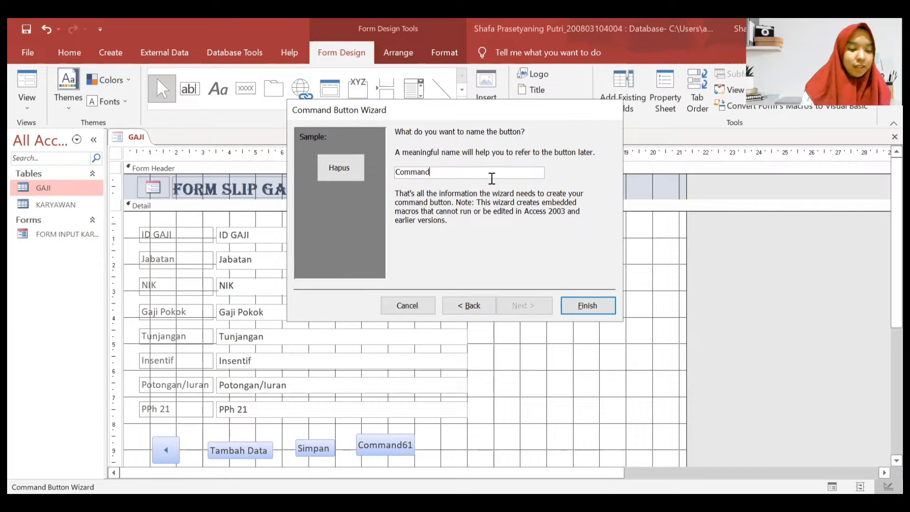
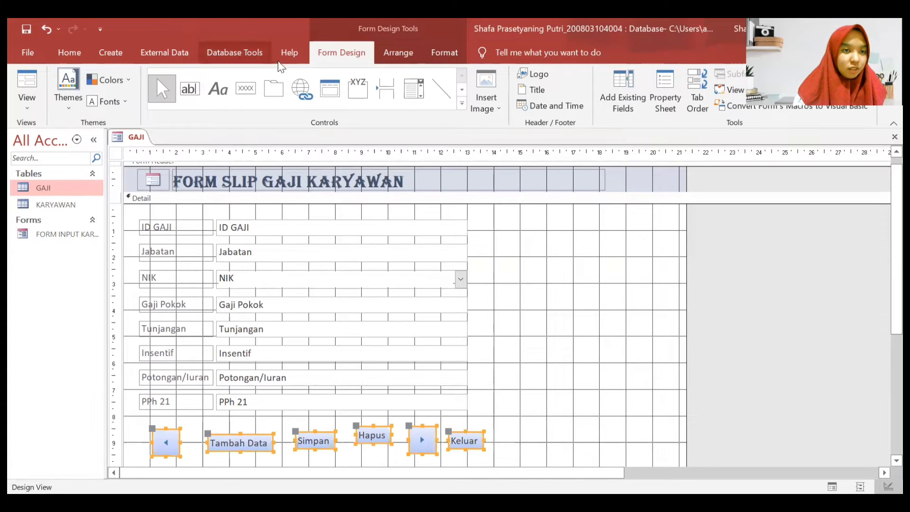
- Arrange the six navigation buttons into one even Tabular row below the salary fields
click(395, 53)
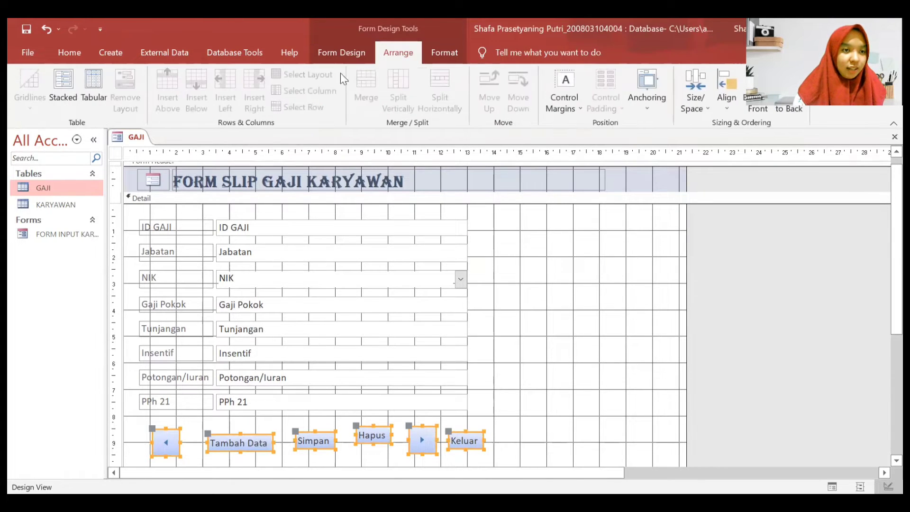
click(88, 76)
click(486, 412)
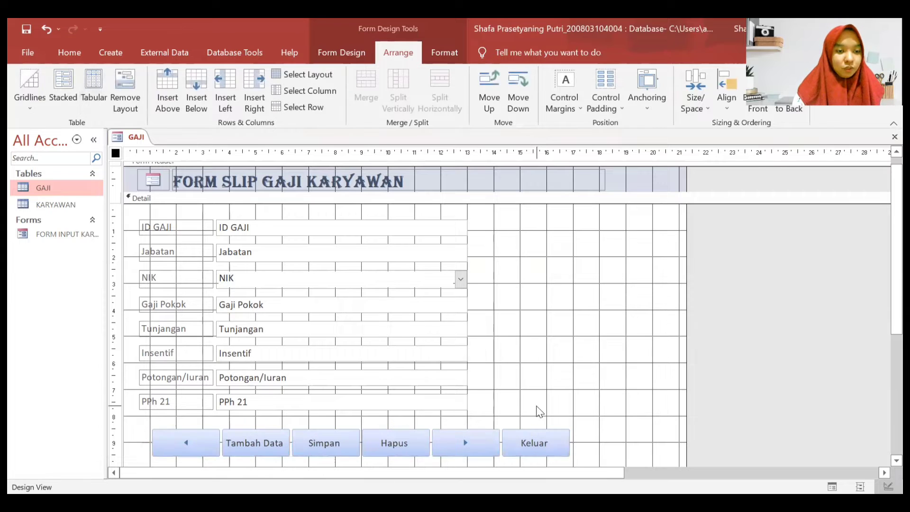
click(161, 432)
click(147, 422)
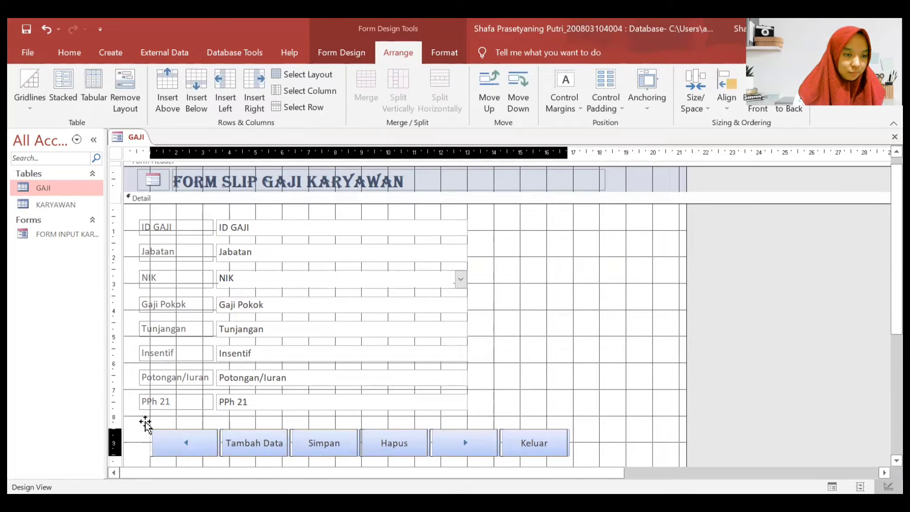
click(526, 375)
scroll(526, 374, down, 1)
scroll(523, 368, up, 1)
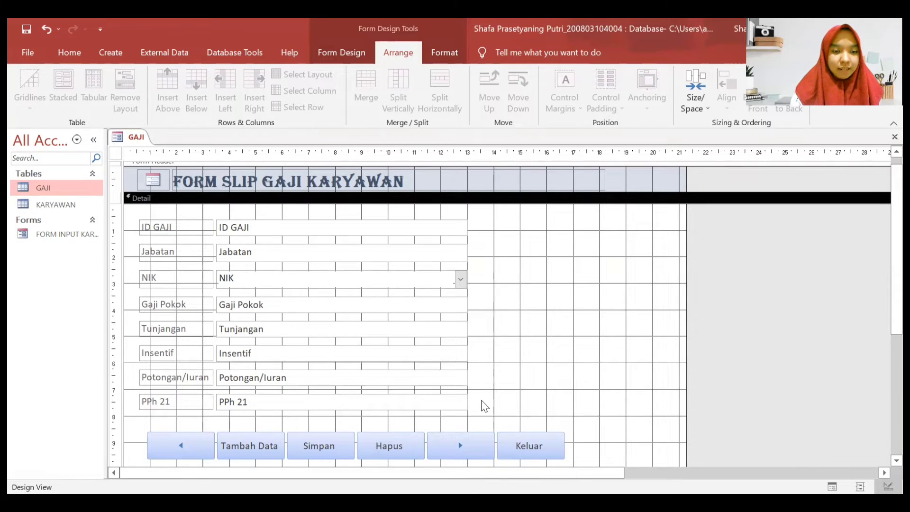
- Format all field labels and boxes as bold, left-aligned, 12-point Times New Roman
drag(484, 418, 132, 208)
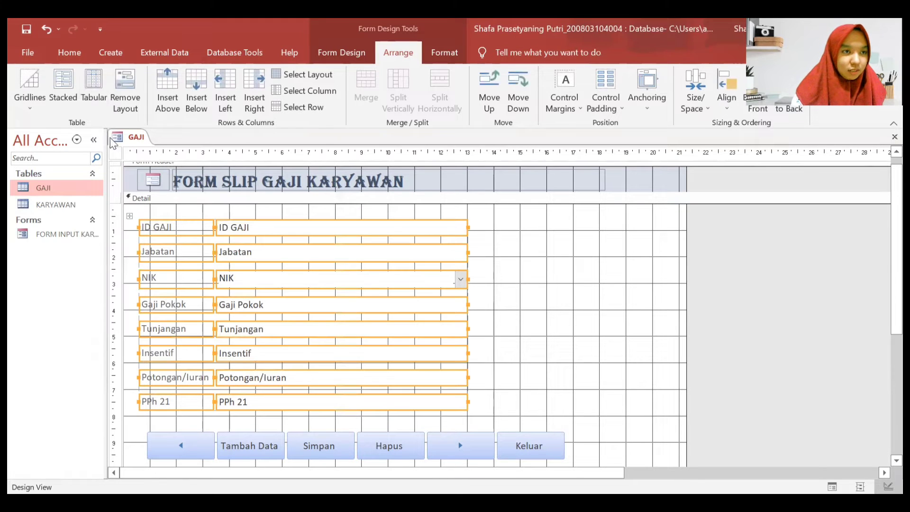
click(76, 61)
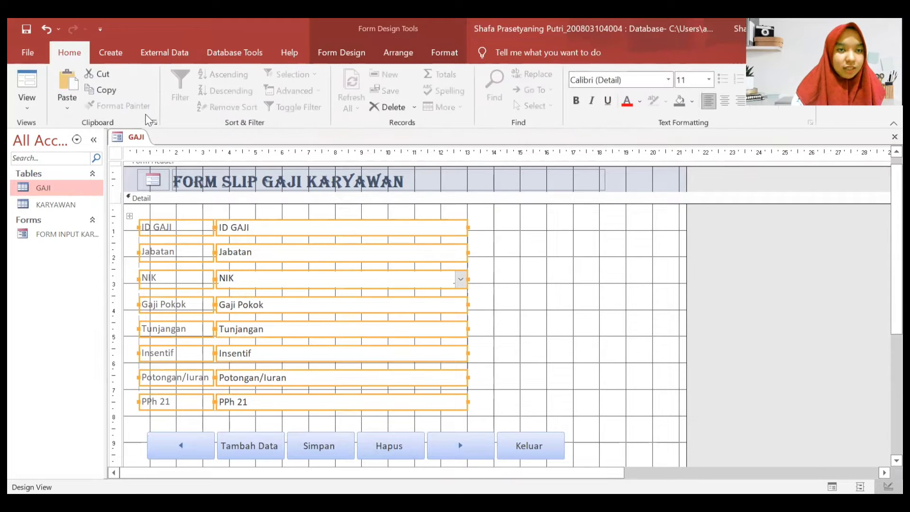
click(650, 80)
text(Times New Roman)
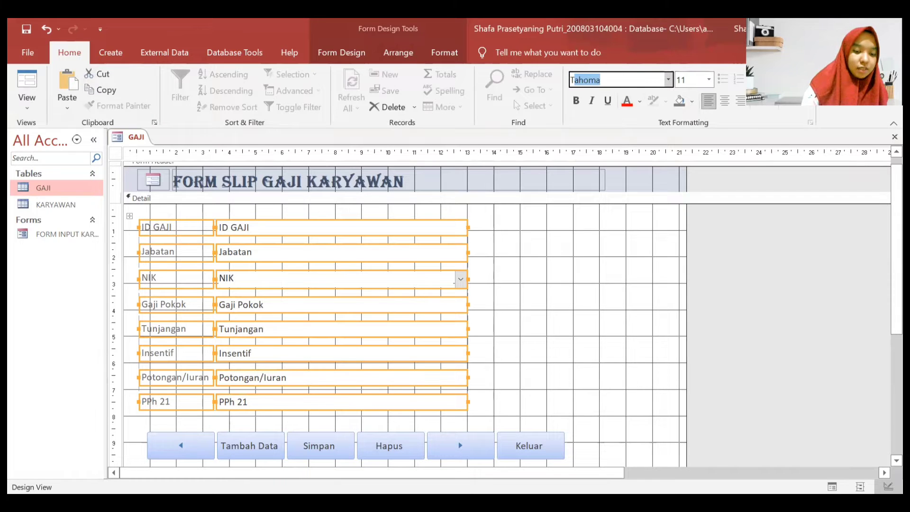
key(Return)
click(706, 101)
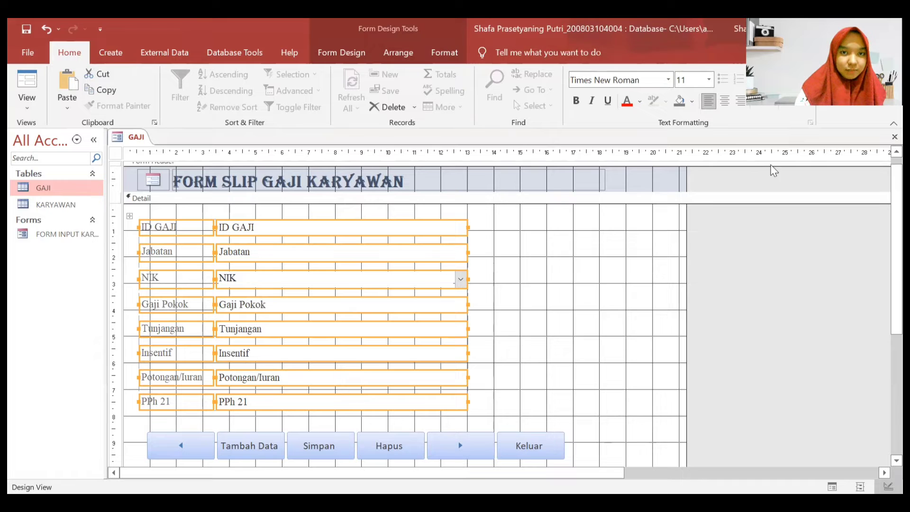
click(693, 80)
text(12)
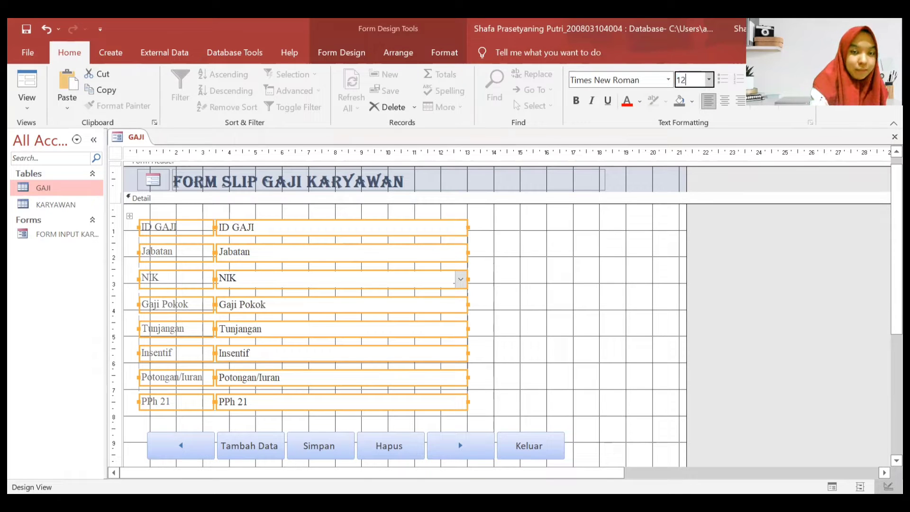
click(576, 100)
click(550, 280)
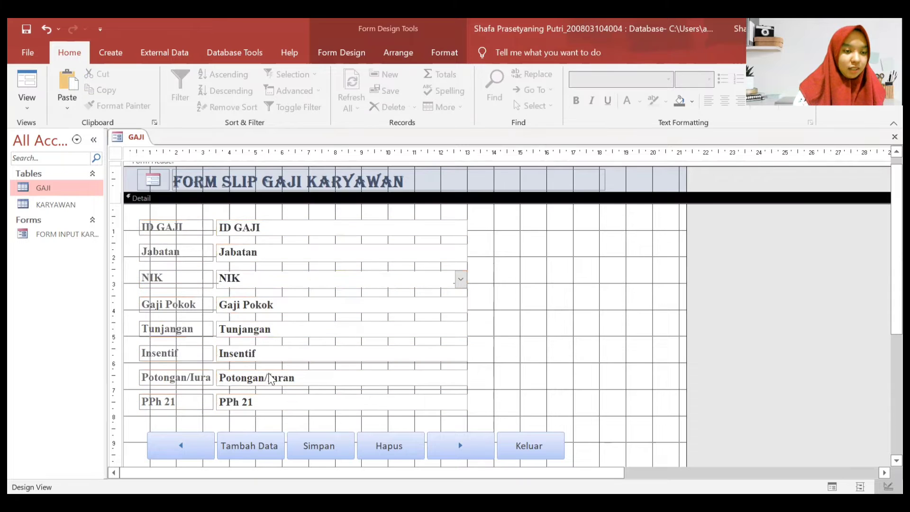
- Select the Potongan/Iuran label and box, then reselect all labels and text boxes
click(205, 379)
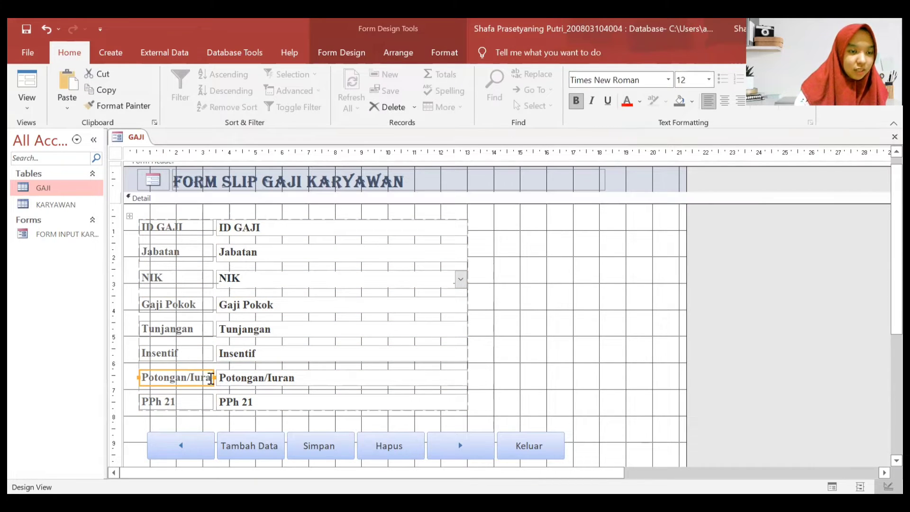
shift+click(215, 378)
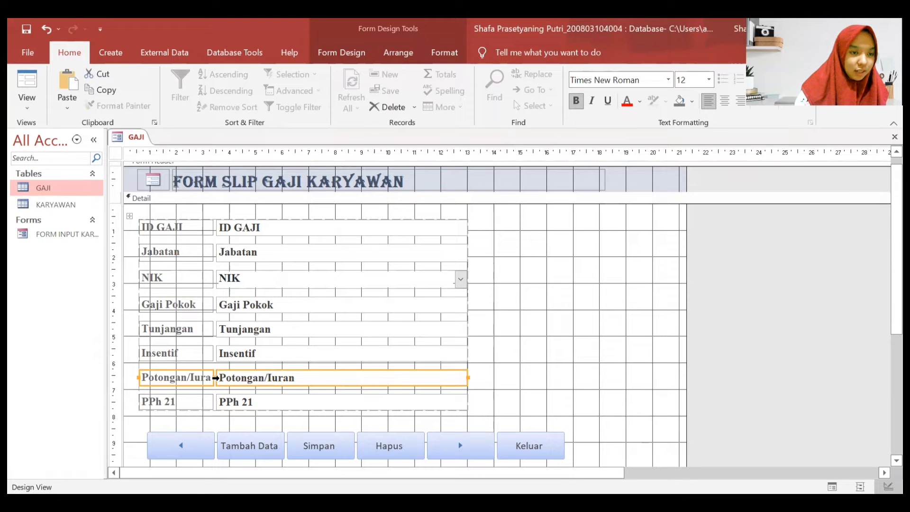
click(523, 380)
click(225, 378)
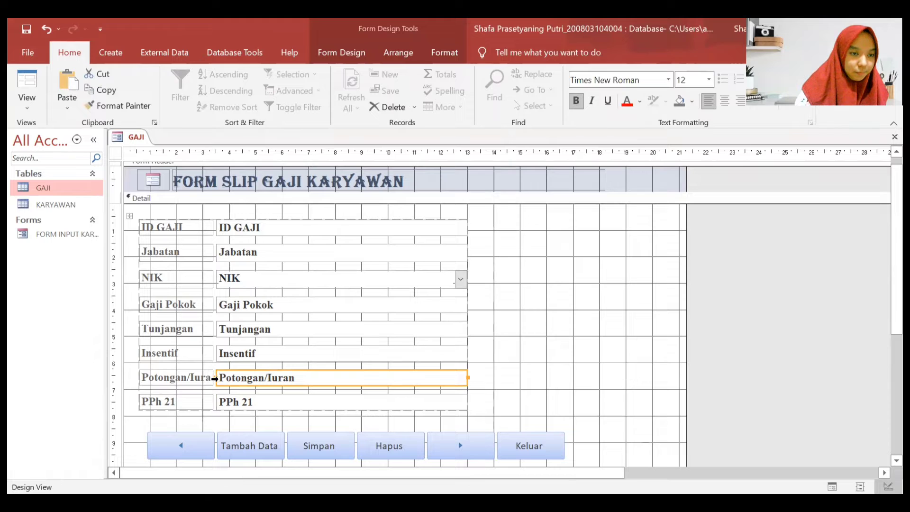
click(211, 377)
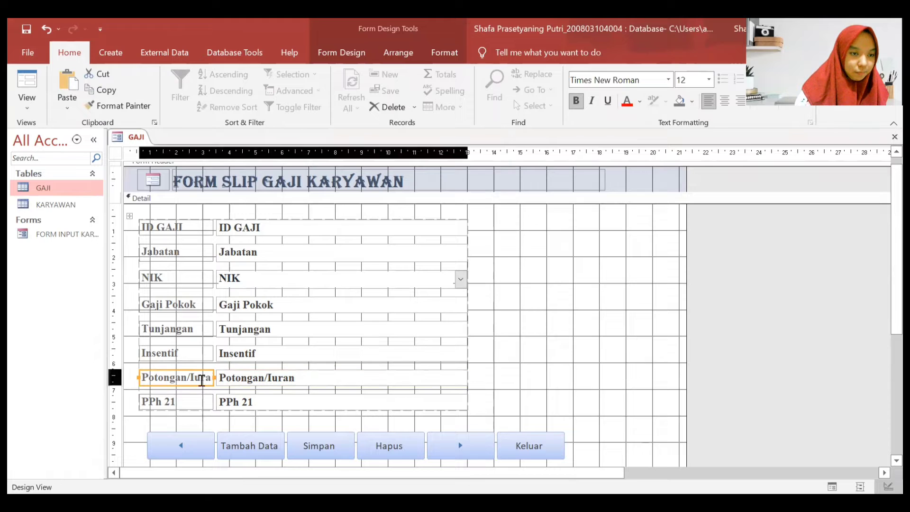
click(649, 375)
drag(493, 152, 163, 151)
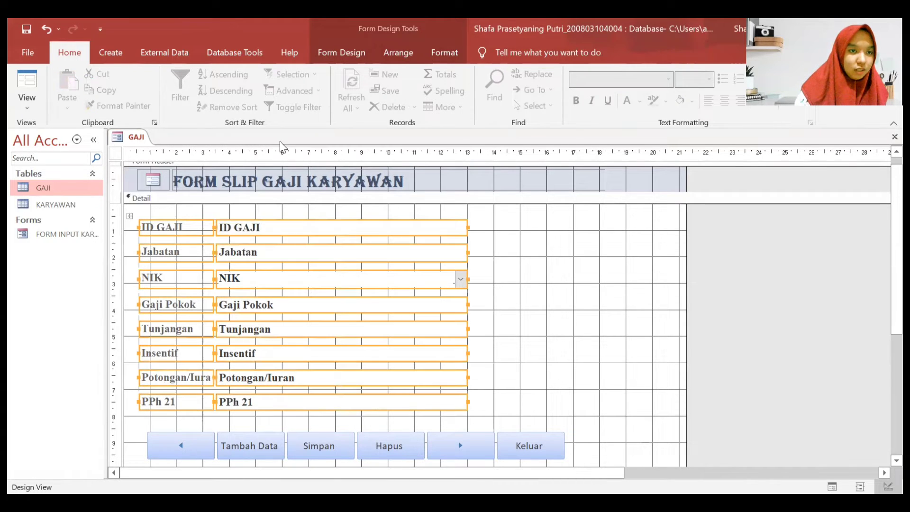
- Remove the stacked layout and resize the Potongan/Iuran label and box so its text shows fully
click(398, 52)
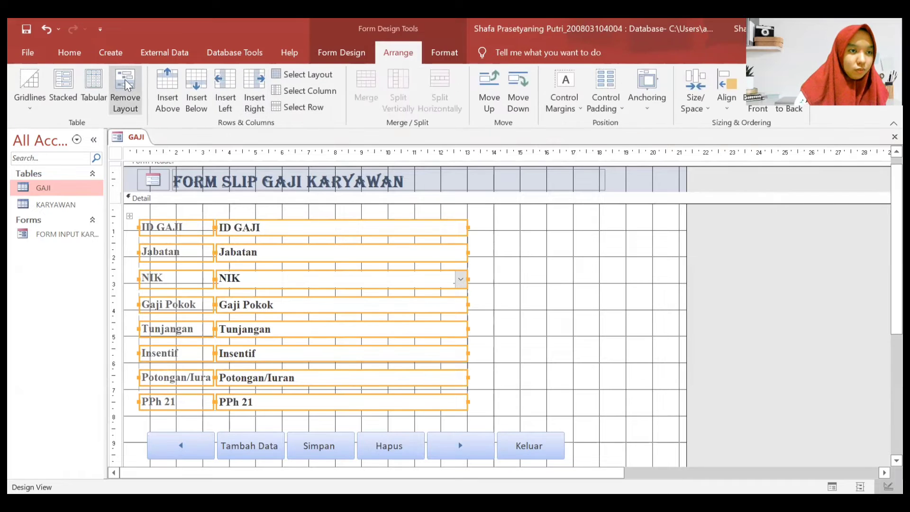
click(127, 85)
click(605, 341)
click(210, 378)
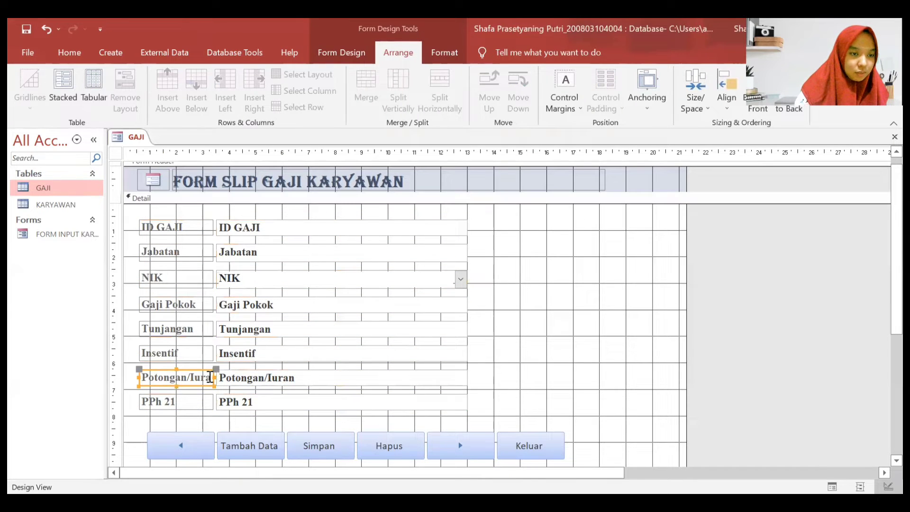
drag(212, 376, 224, 377)
click(222, 377)
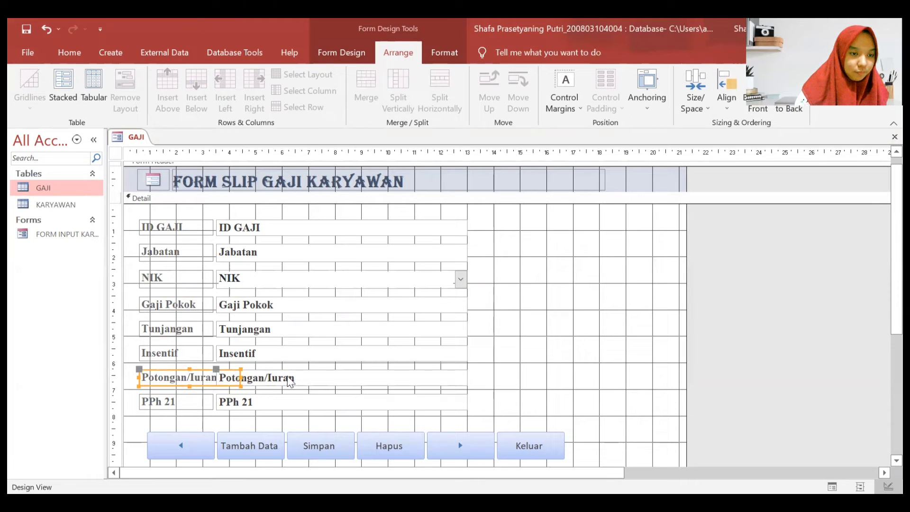
click(222, 379)
drag(216, 377, 237, 376)
click(221, 379)
click(251, 378)
click(520, 387)
- Regroup all fields into a Stacked layout and widen the column of field boxes
drag(499, 402, 166, 225)
click(63, 90)
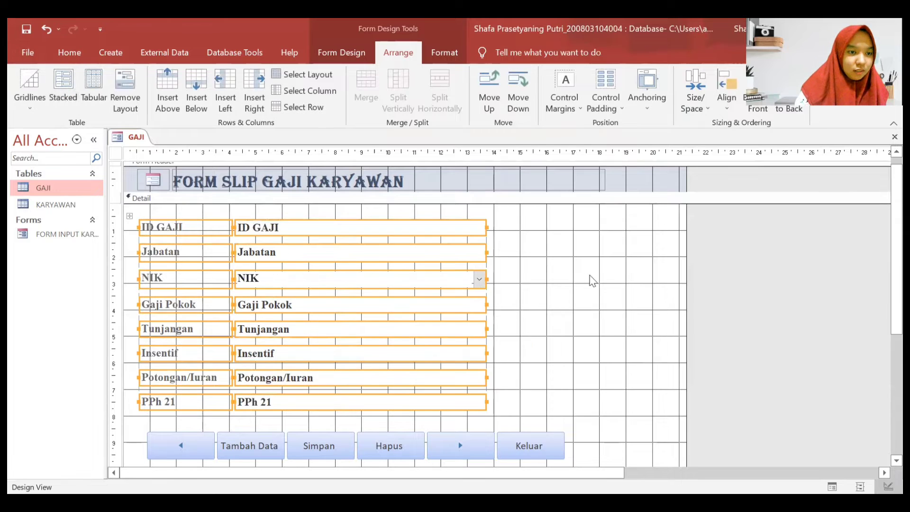
click(621, 301)
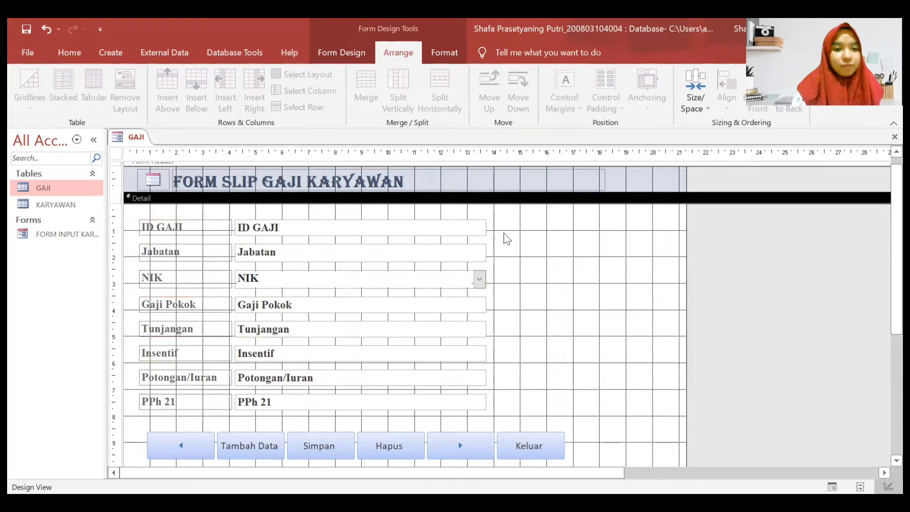
click(466, 232)
click(482, 229)
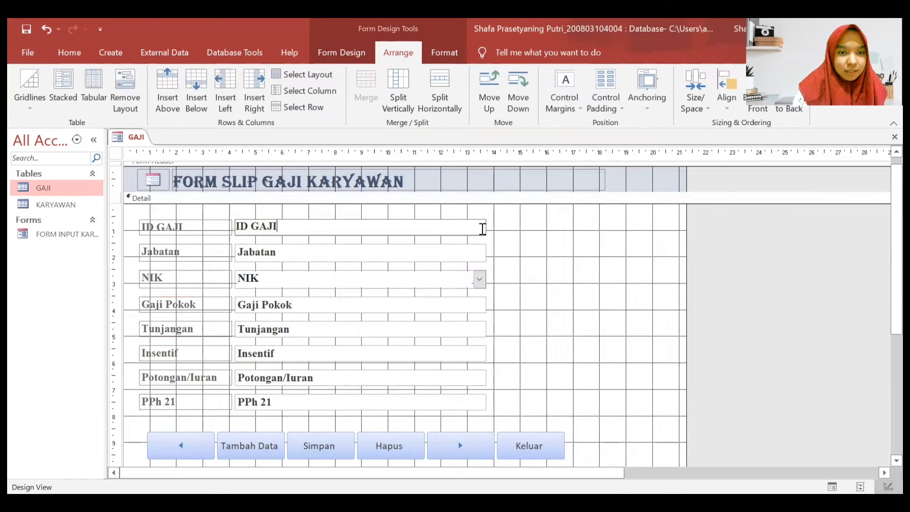
click(519, 265)
click(483, 231)
drag(484, 227, 494, 226)
click(547, 283)
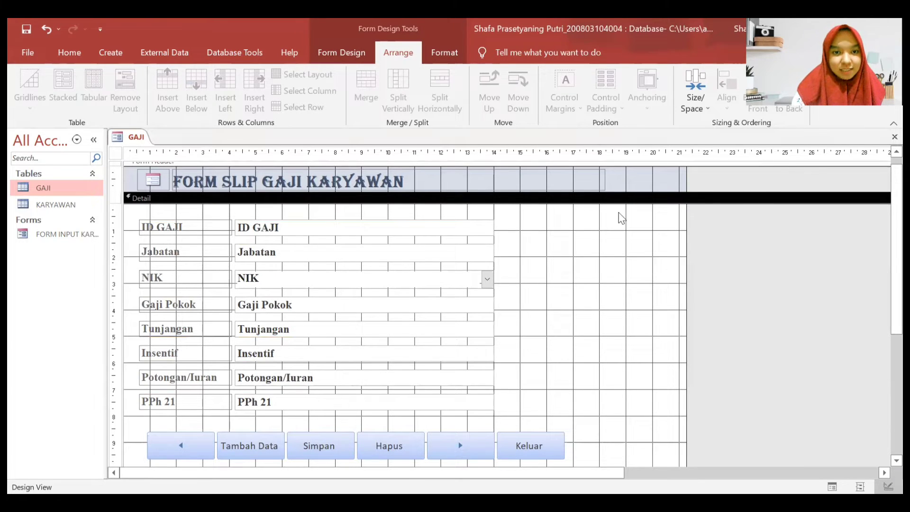
click(340, 52)
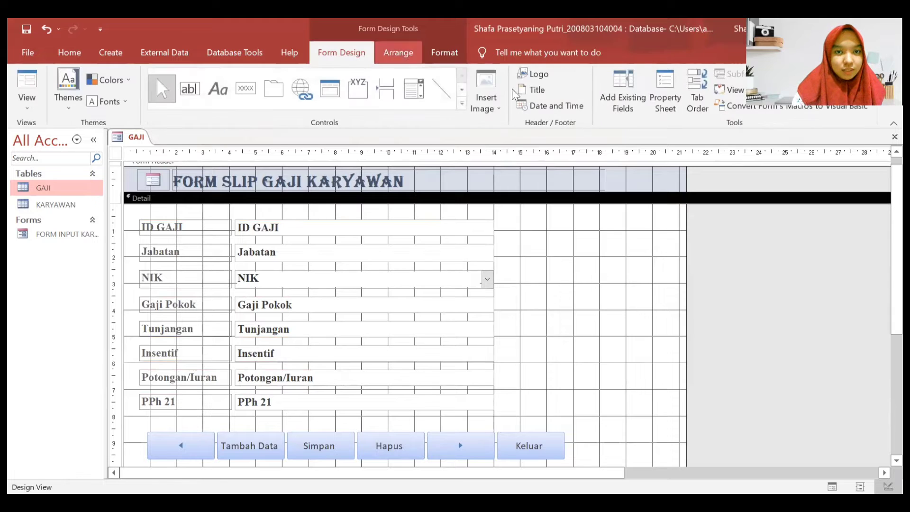
- Give the Detail section a yellow background colour
click(672, 91)
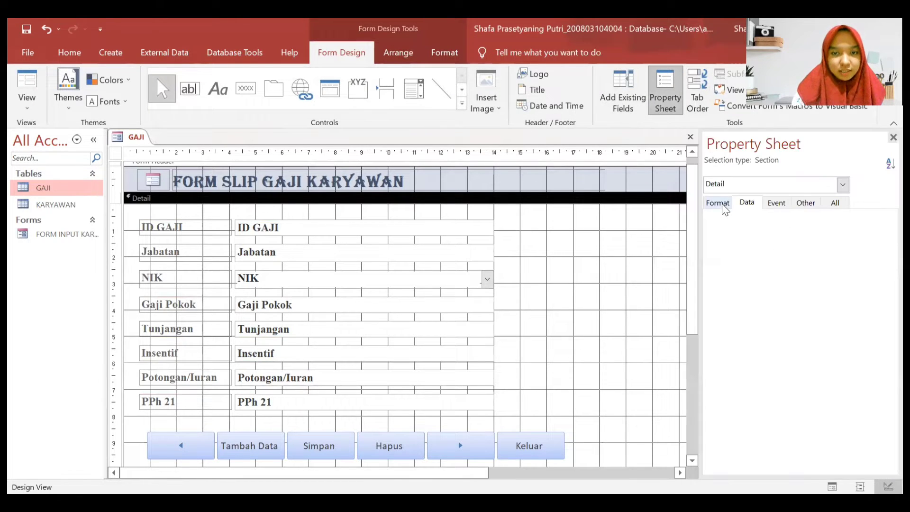
click(725, 205)
click(835, 239)
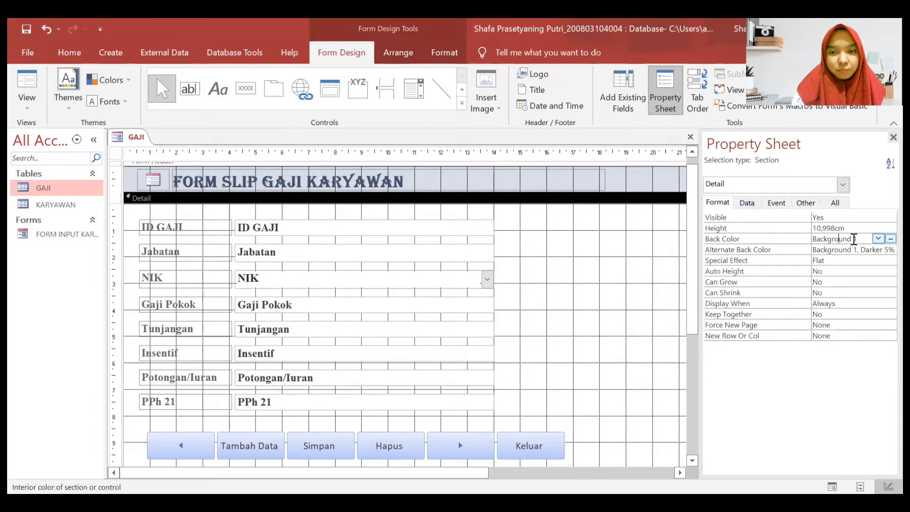
click(878, 238)
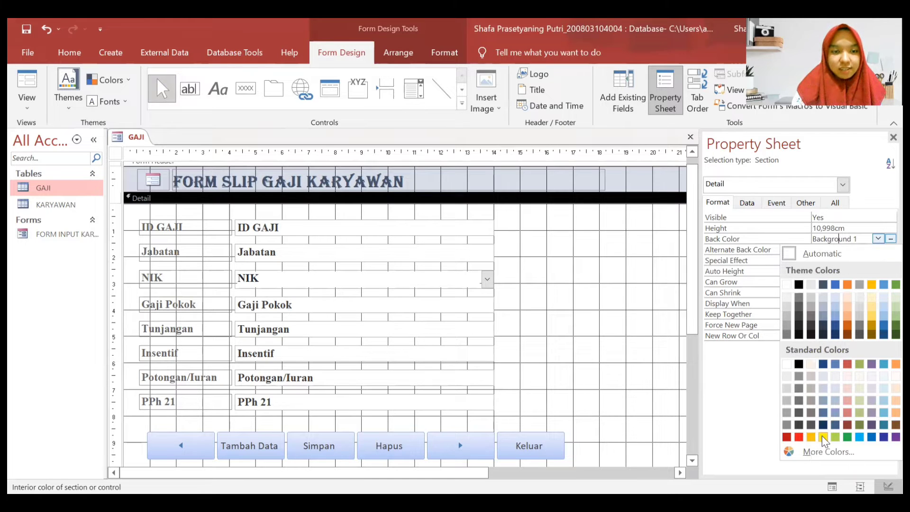
click(823, 437)
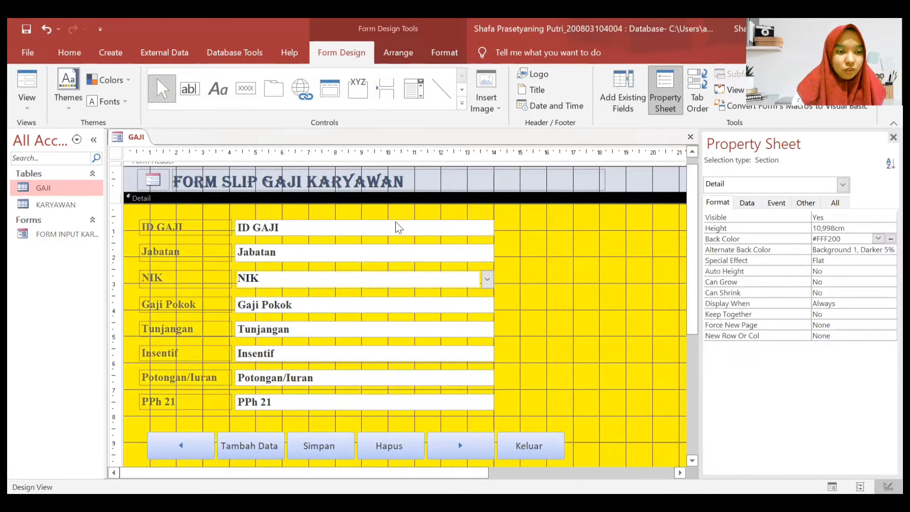
- Save the form as FORM SLIP GAJI KARYAWAN and close its Design View
right_click(143, 142)
click(161, 151)
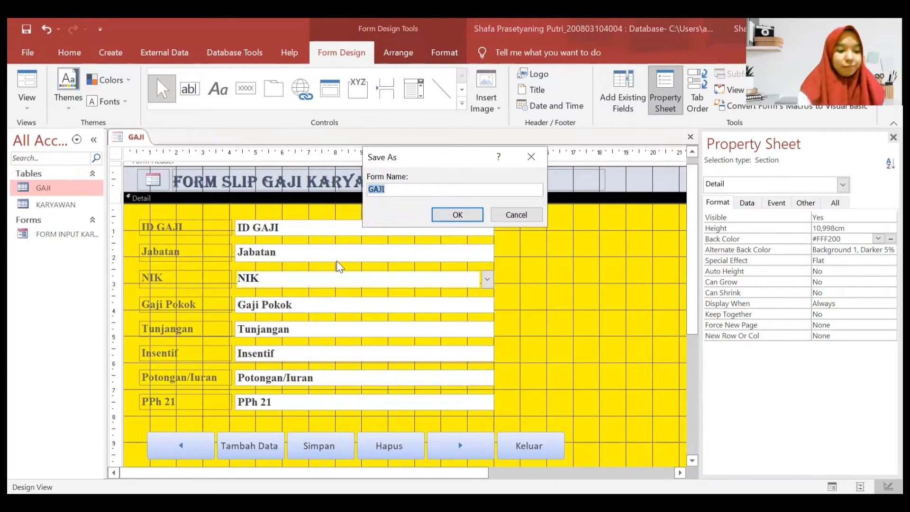
key(Caps_Lock)
text(SLIP)
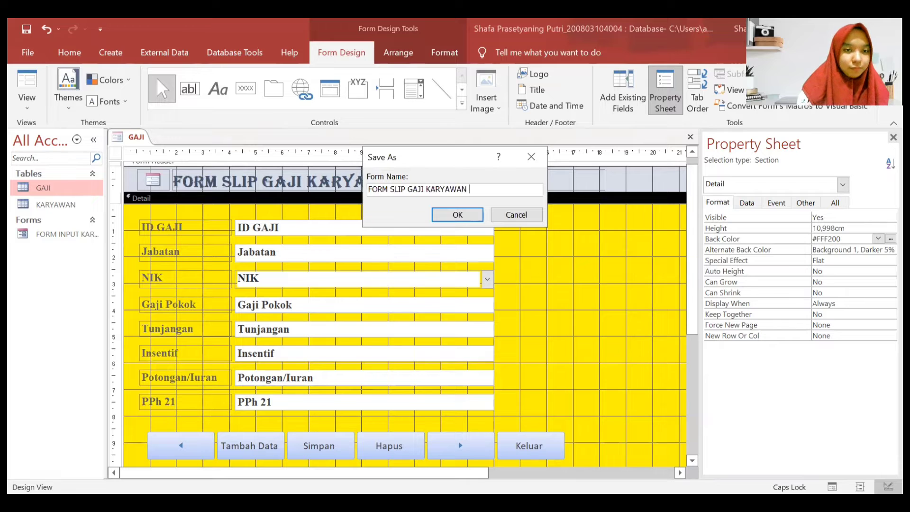
key(Return)
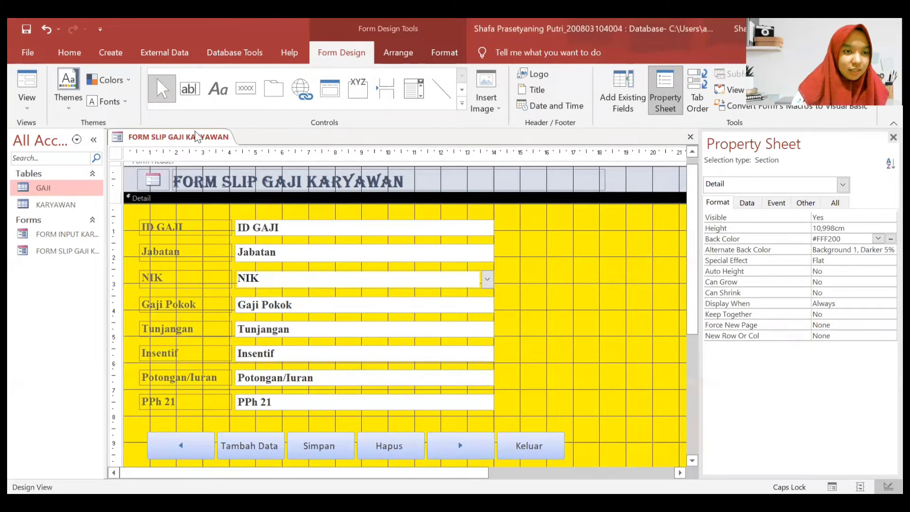
right_click(197, 137)
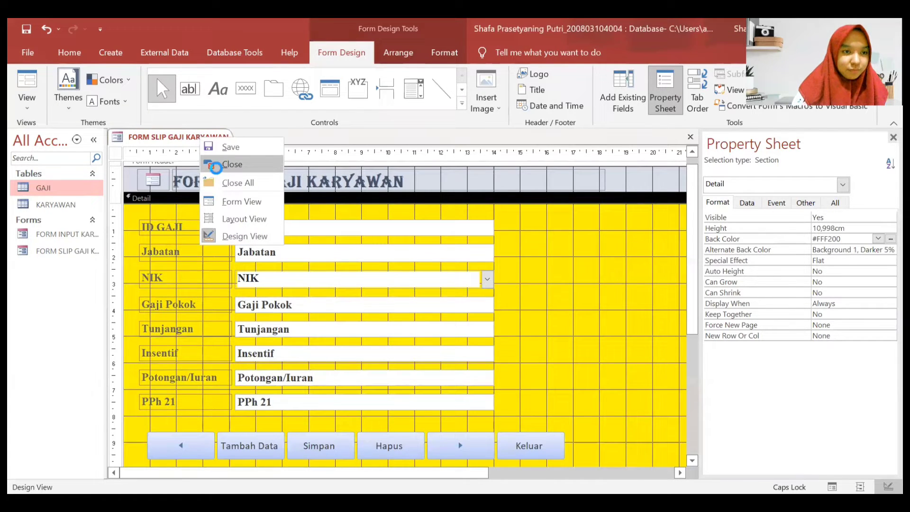
click(216, 166)
- Open FORM SLIP GAJI KARYAWAN in Form View, try the NIK field, dismiss the mismatch error, and close it
double_click(57, 251)
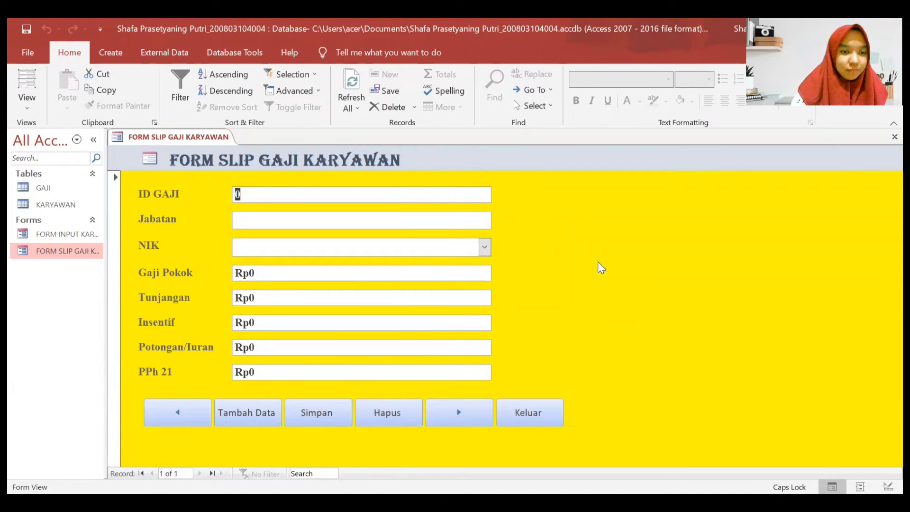
click(485, 247)
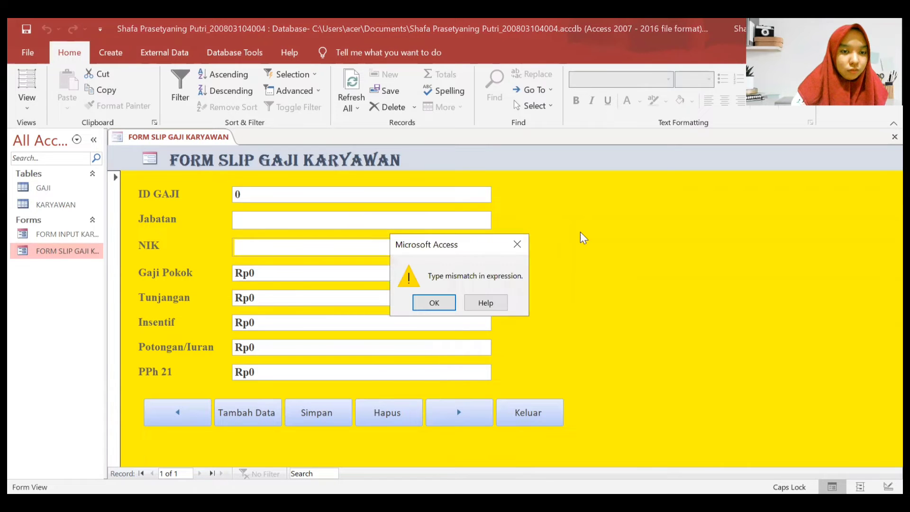
click(517, 244)
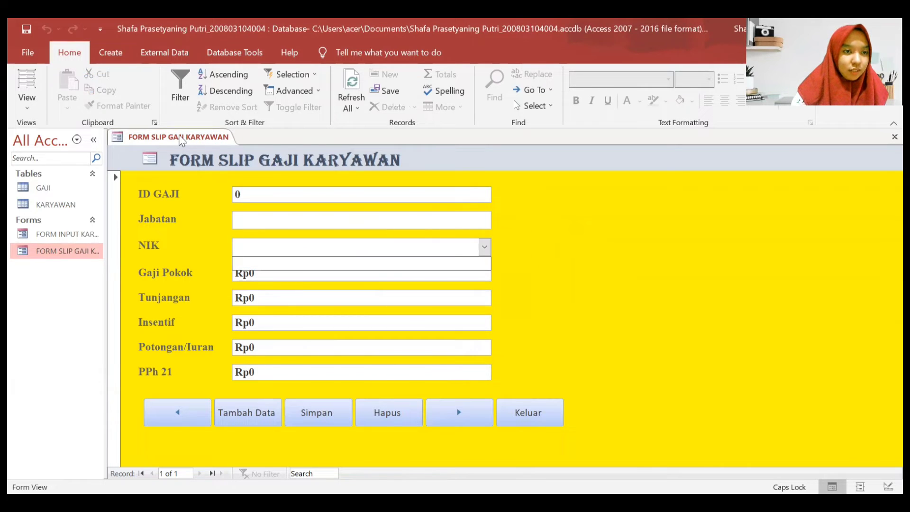
right_click(180, 137)
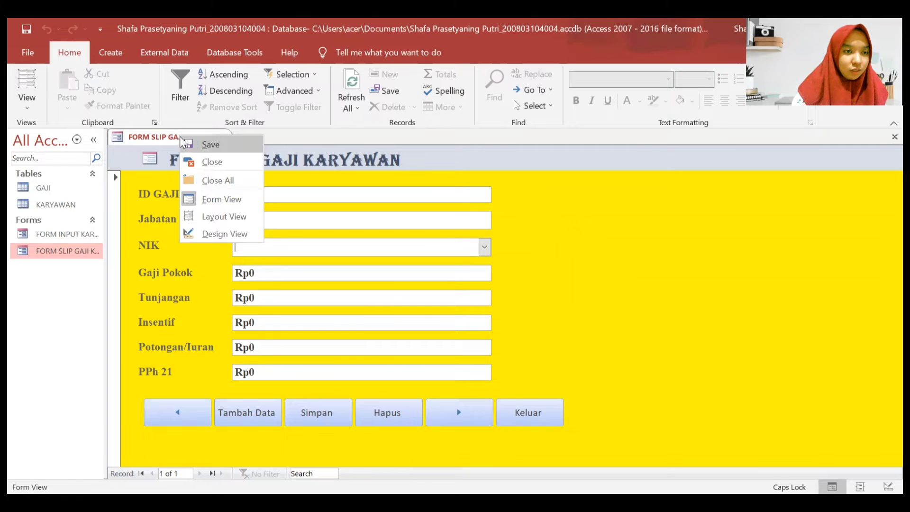
click(211, 162)
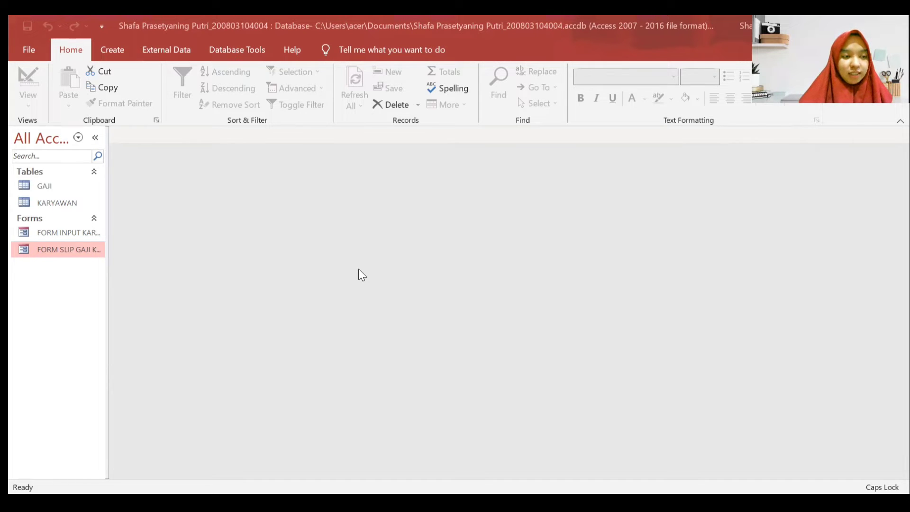
- Start a new design-view query containing the GAJI and KARYAWAN tables, hiding the Property Sheet
click(66, 192)
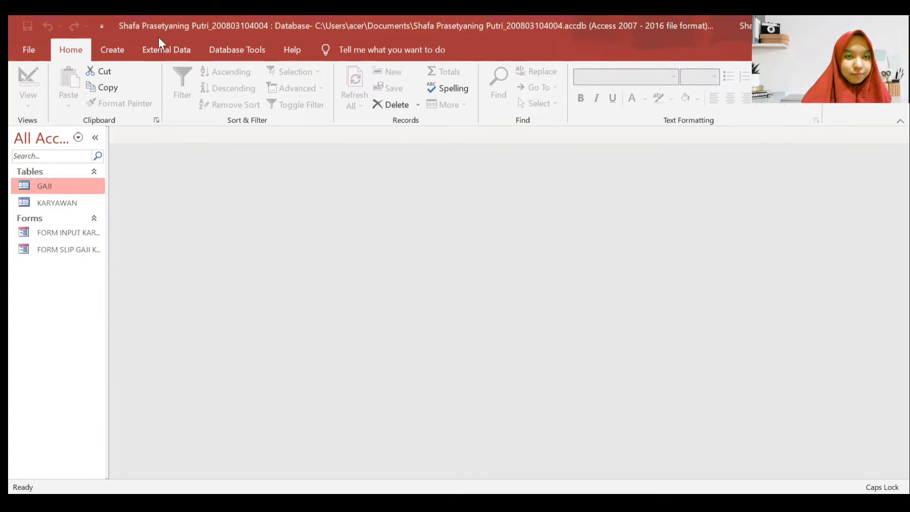
click(110, 51)
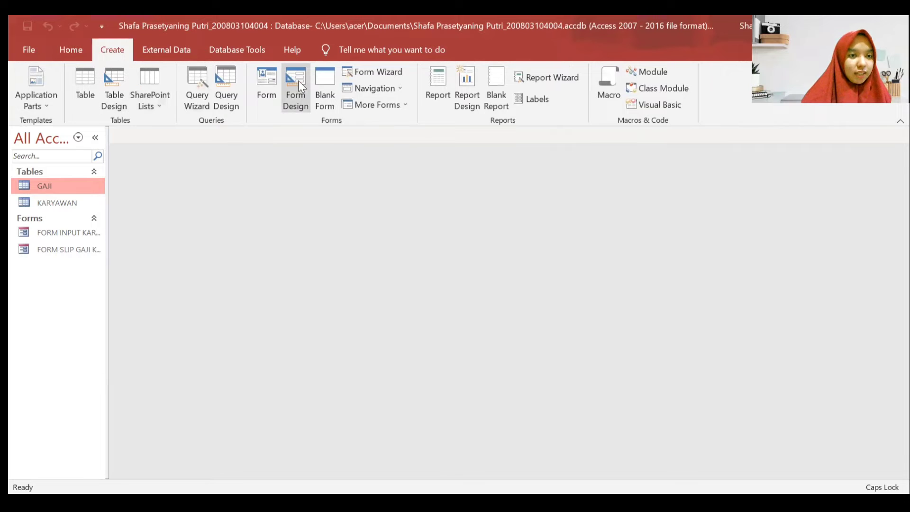
click(223, 90)
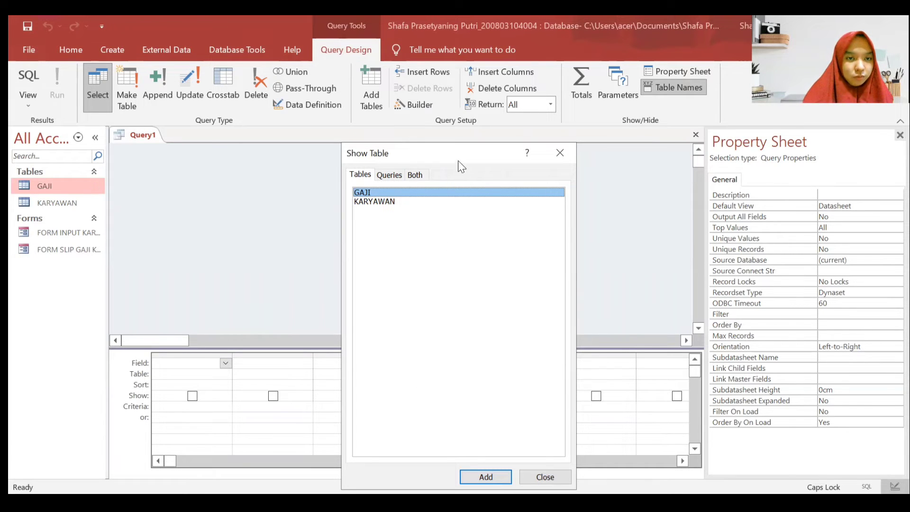
drag(466, 159, 466, 96)
click(486, 415)
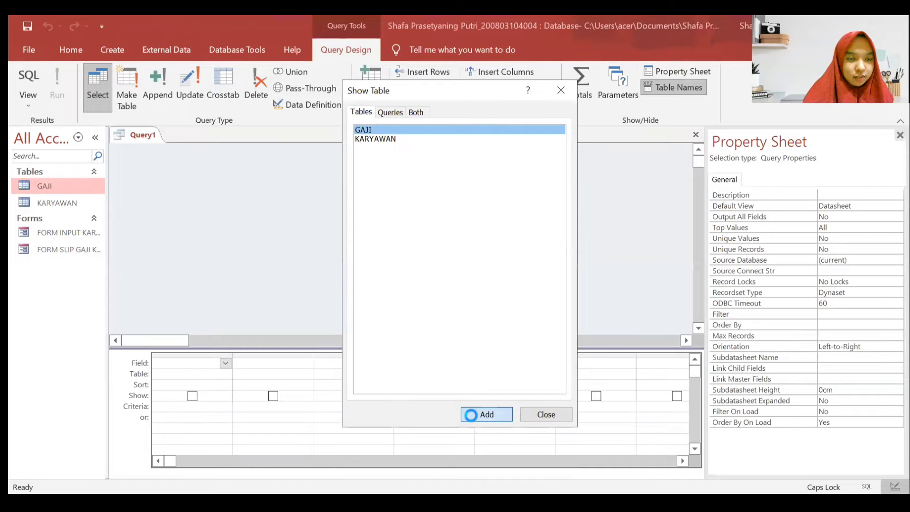
click(408, 139)
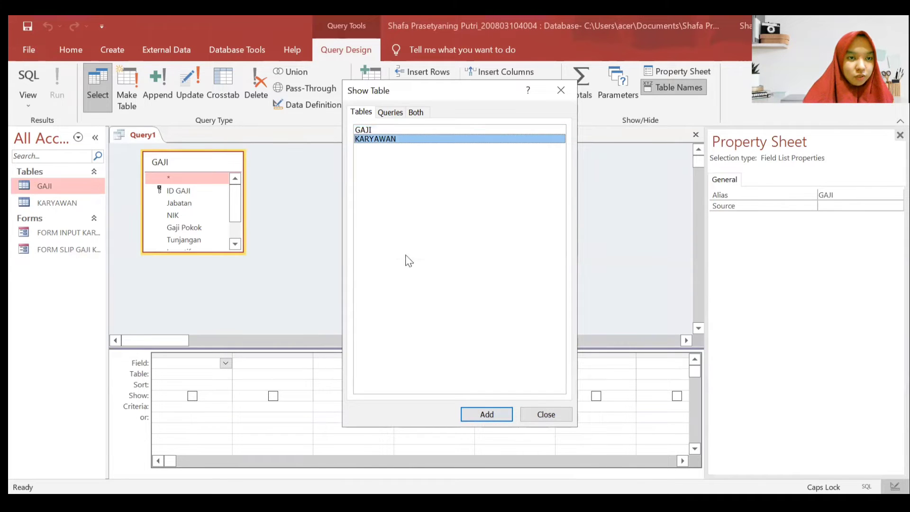
click(474, 416)
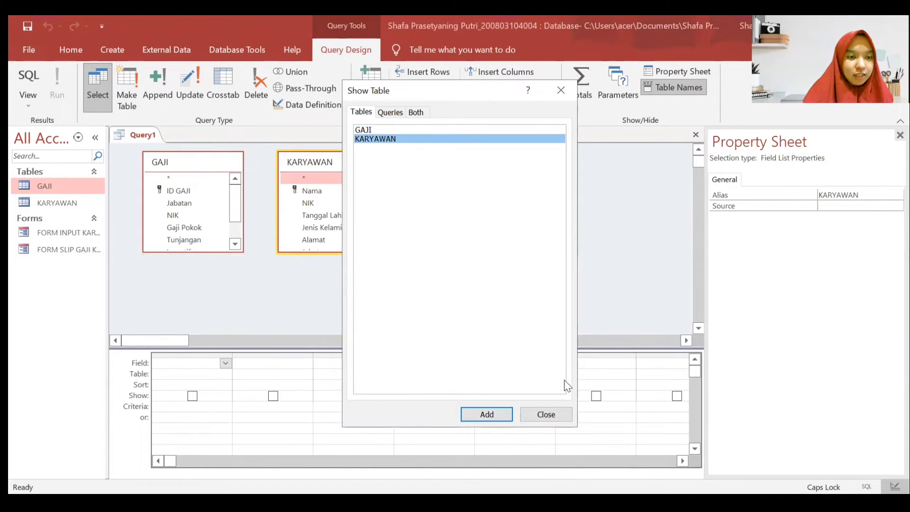
click(543, 415)
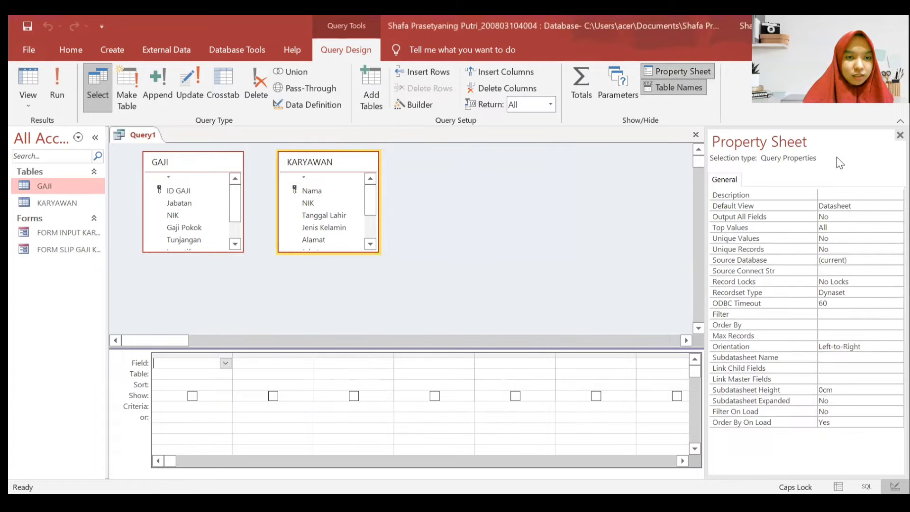
click(899, 135)
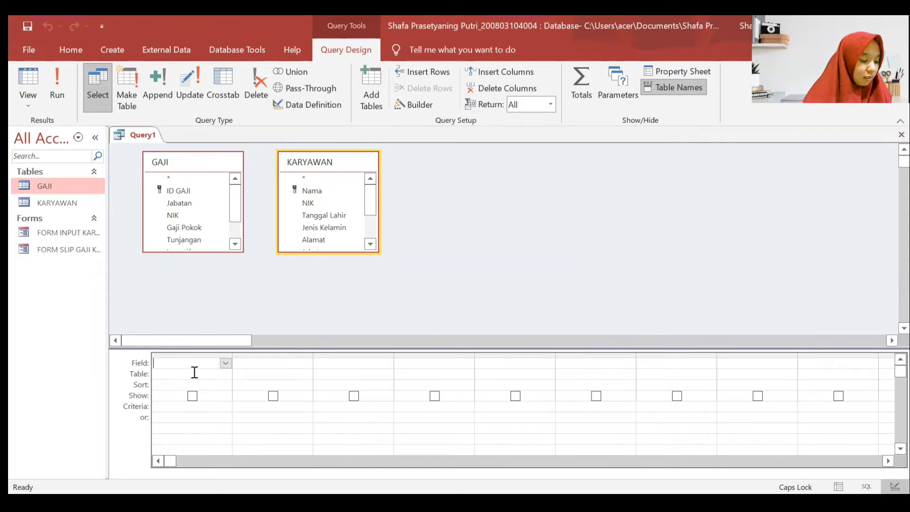
- Save the query as Query Gaji, close it, and reopen it in Design View
right_click(133, 136)
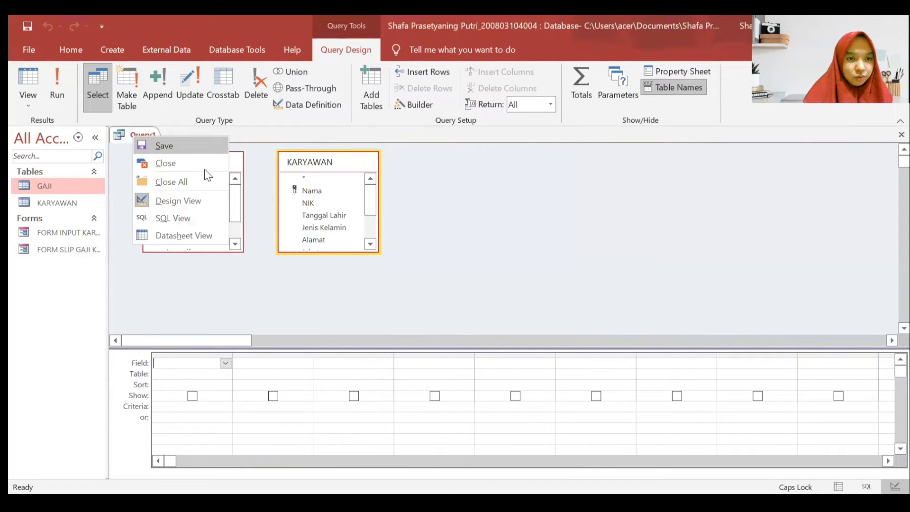
key(Return)
text(q)
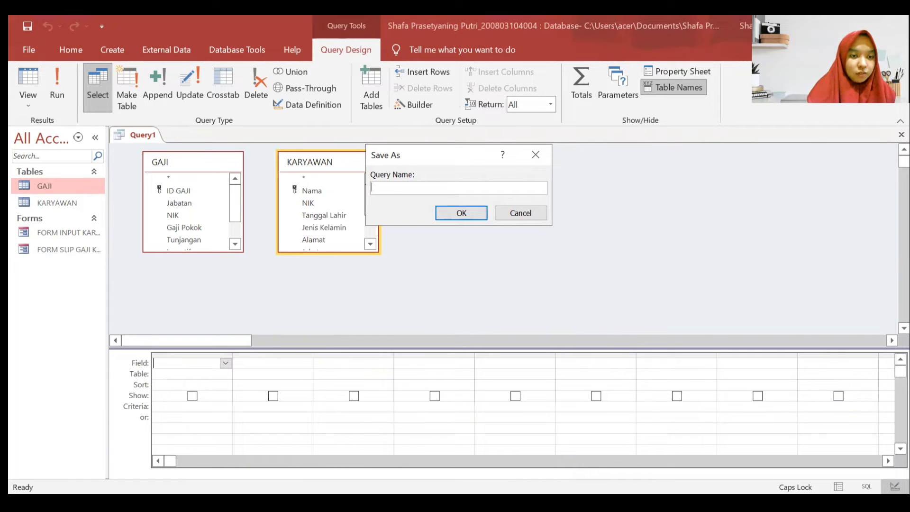
key(Caps_Lock)
key(Caps_Lock)
text(Q)
key(Caps_Lock)
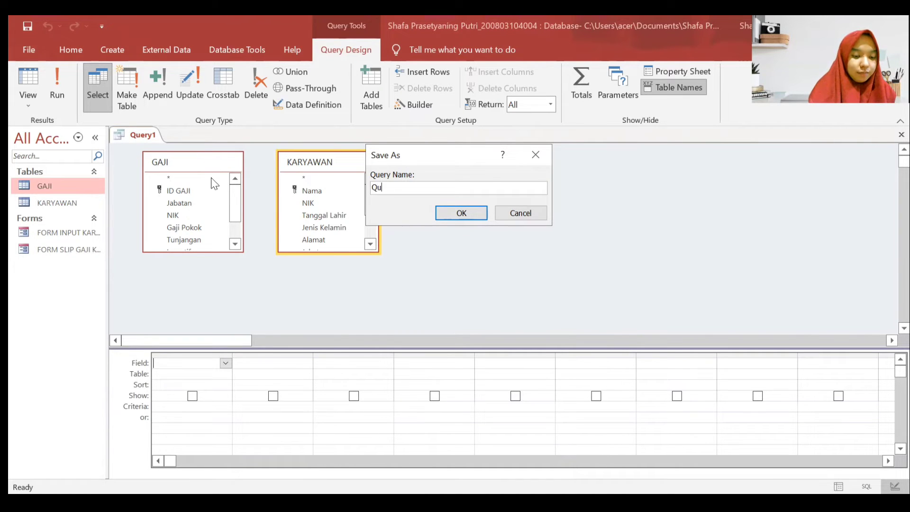
text(uery Gaji)
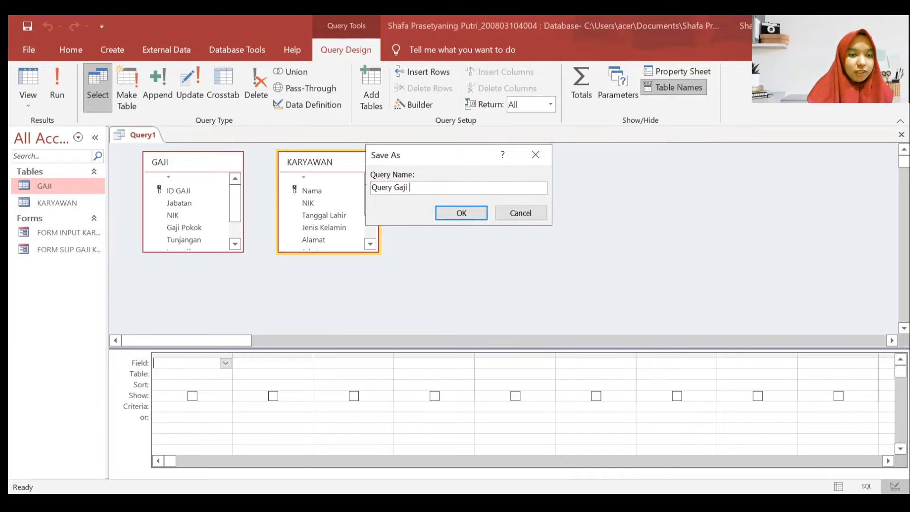
key(Return)
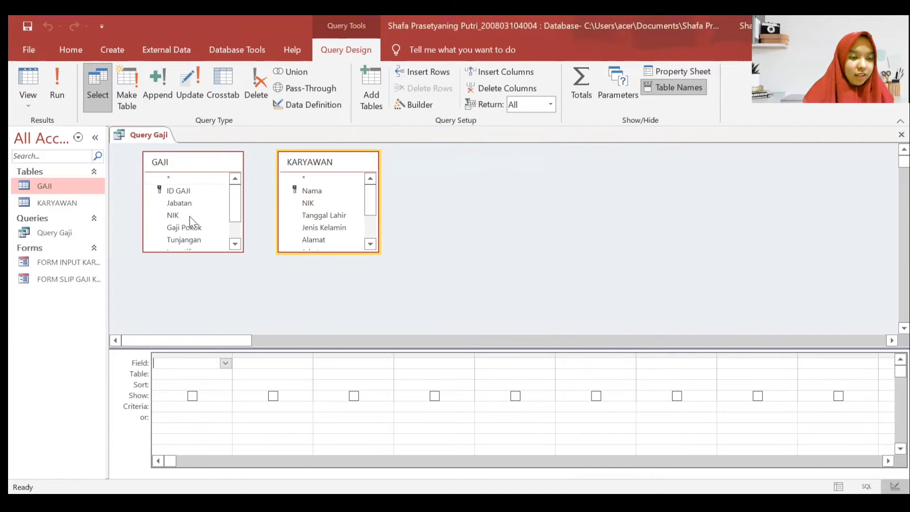
right_click(140, 131)
click(154, 155)
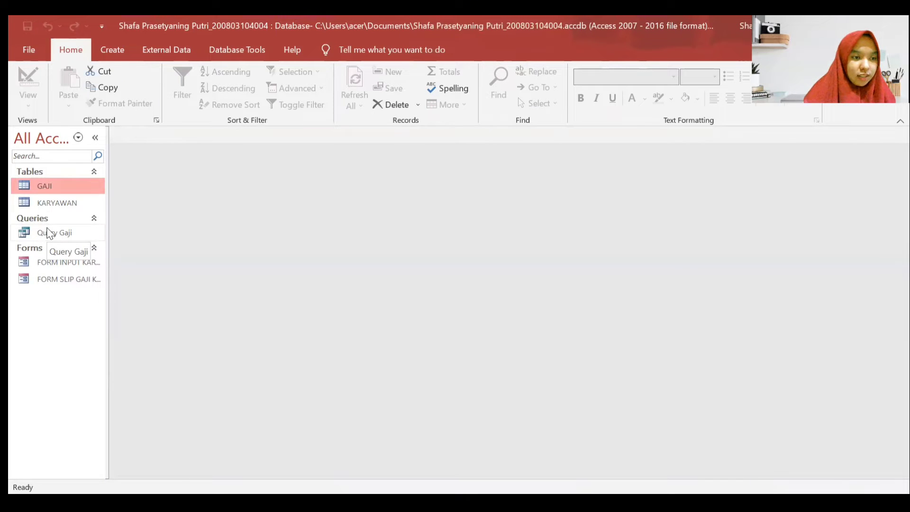
right_click(48, 230)
click(73, 259)
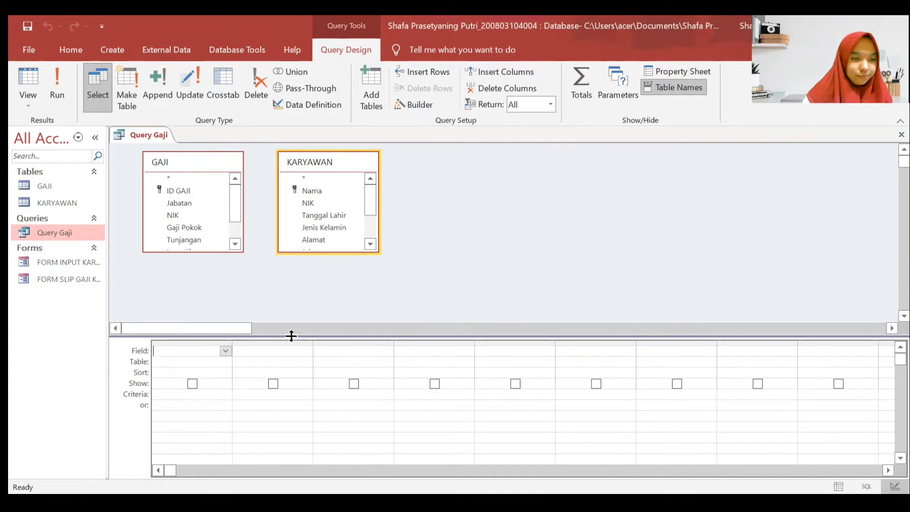
- Put NIK and Nama from KARYAWAN in the first two query columns
click(208, 362)
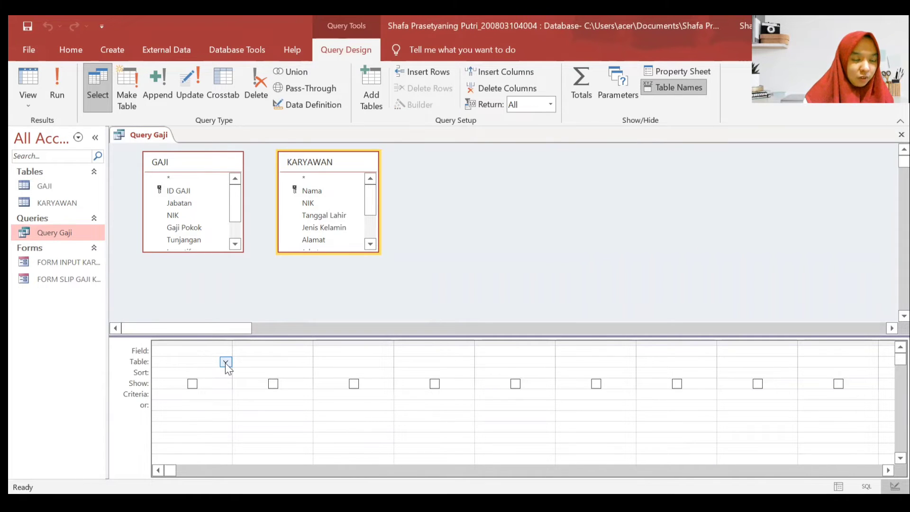
click(225, 363)
click(175, 383)
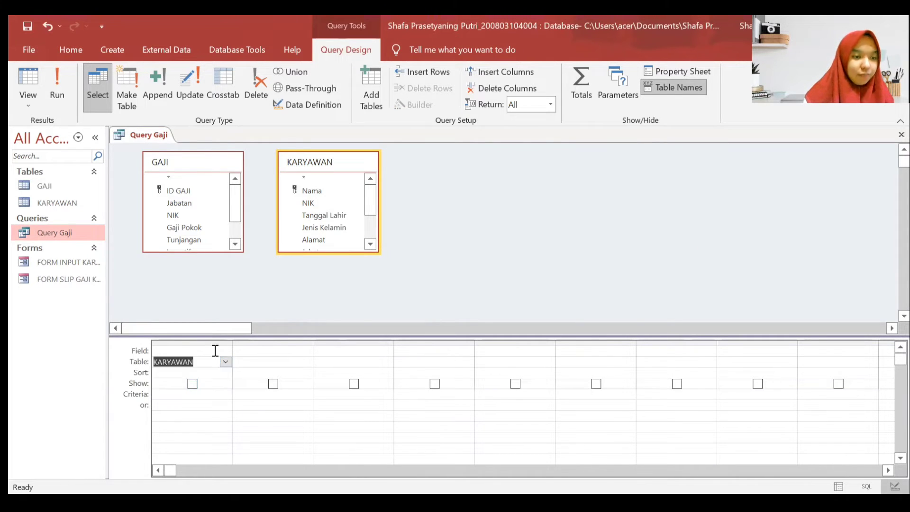
click(223, 351)
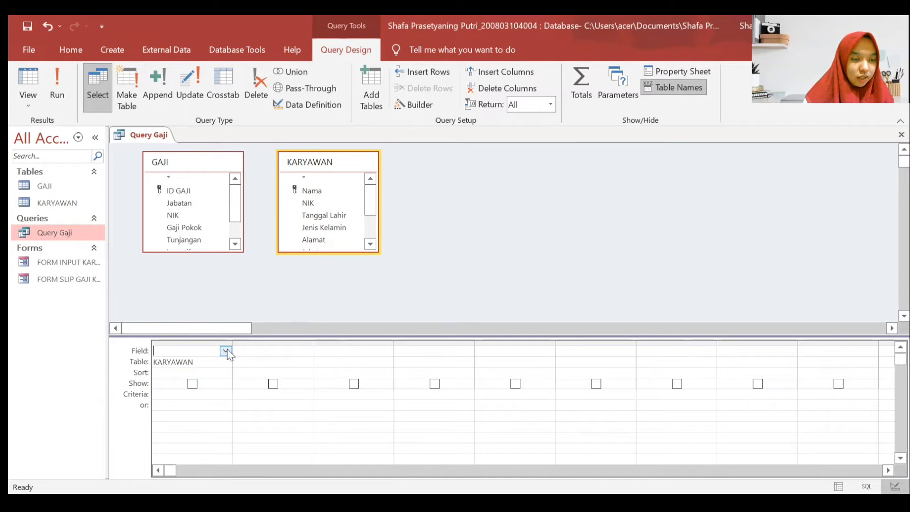
click(226, 351)
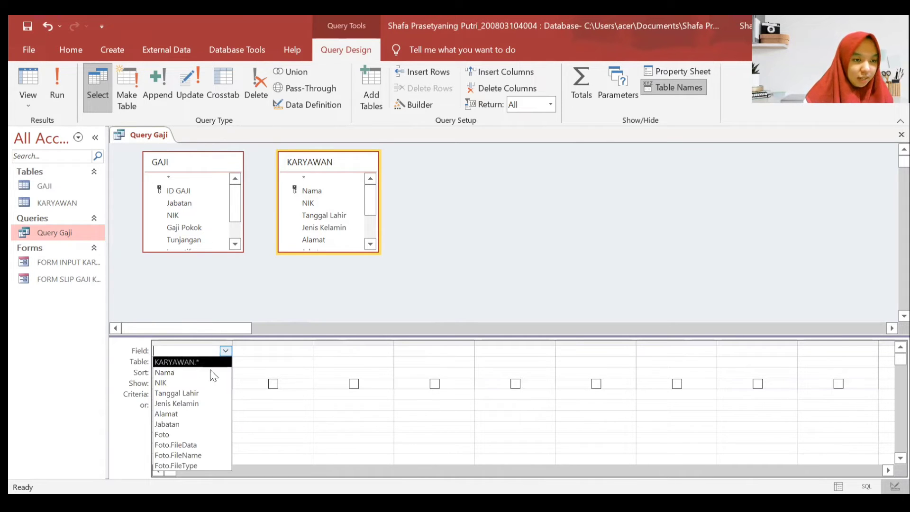
click(211, 383)
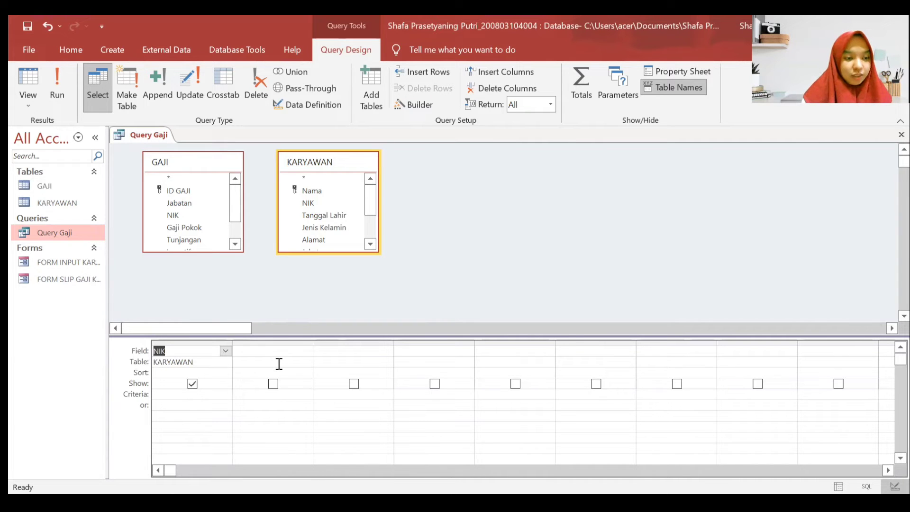
click(279, 363)
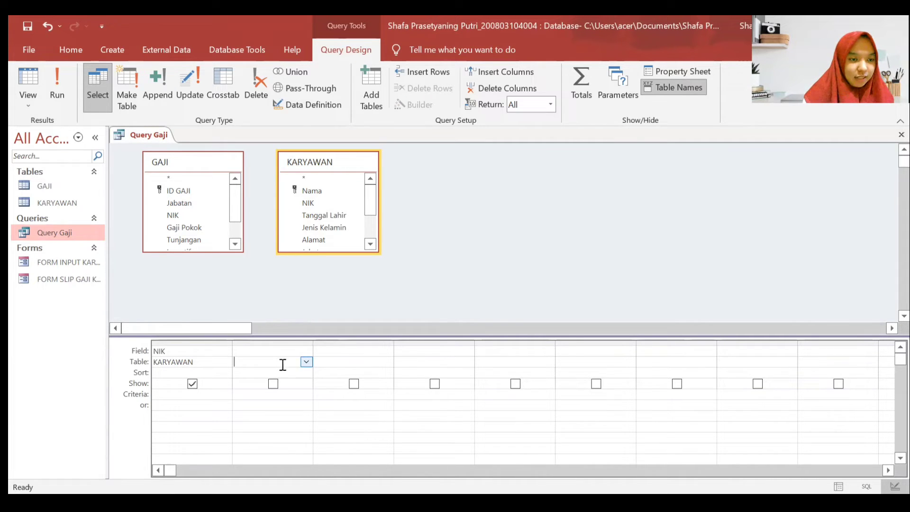
click(306, 362)
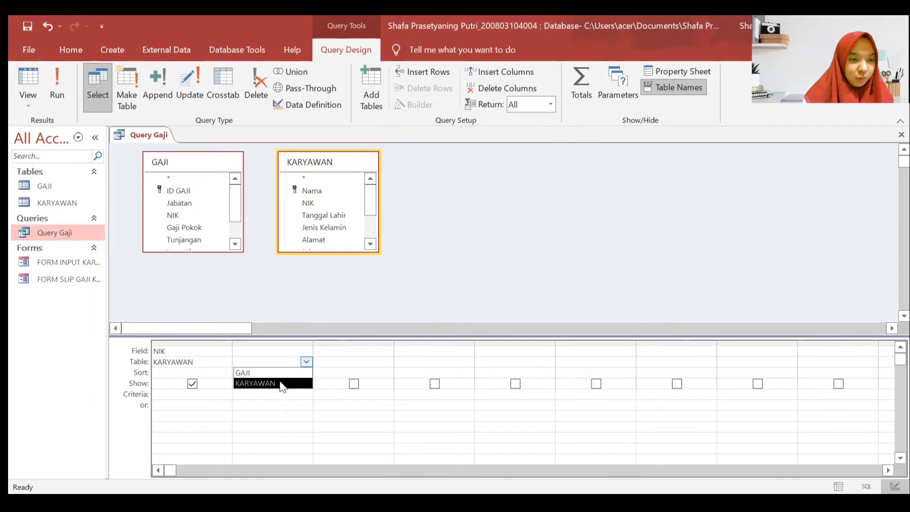
click(282, 383)
click(286, 351)
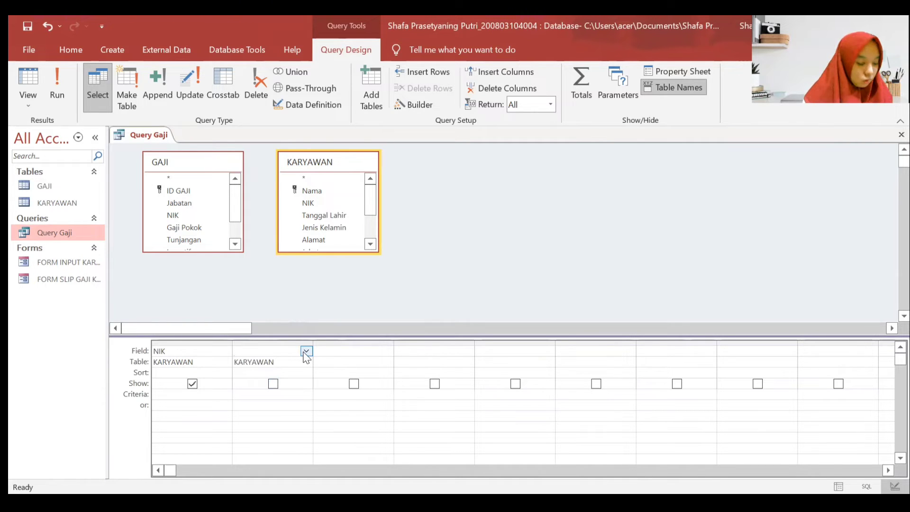
click(306, 351)
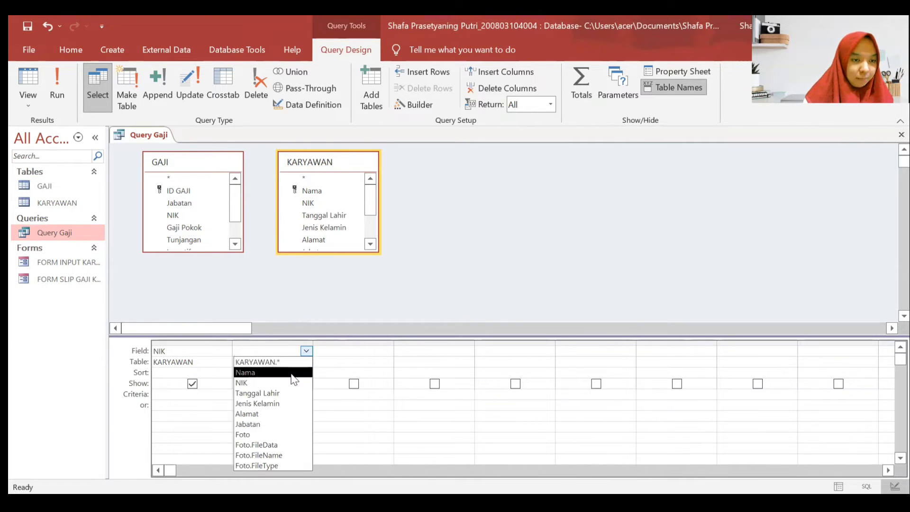
click(291, 369)
- Add ID GAJI and Gaji Pokok from GAJI as the third and fourth columns
click(344, 363)
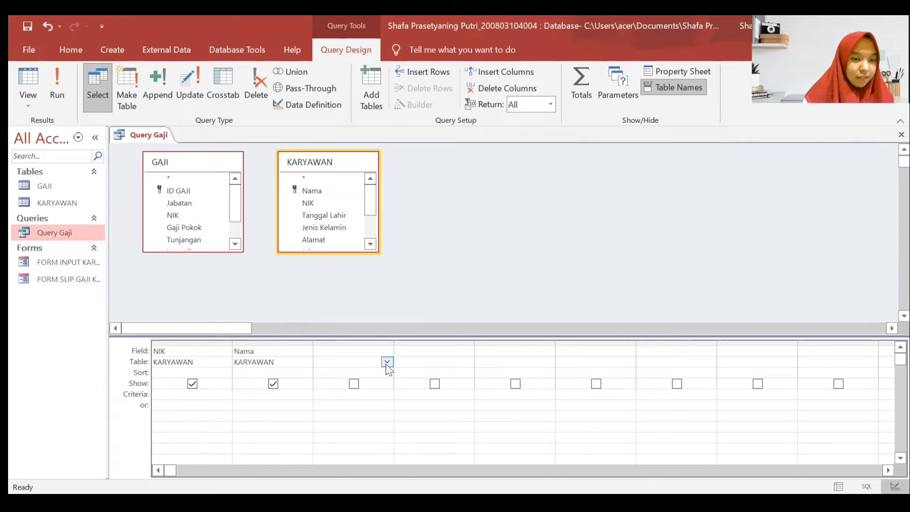
click(387, 362)
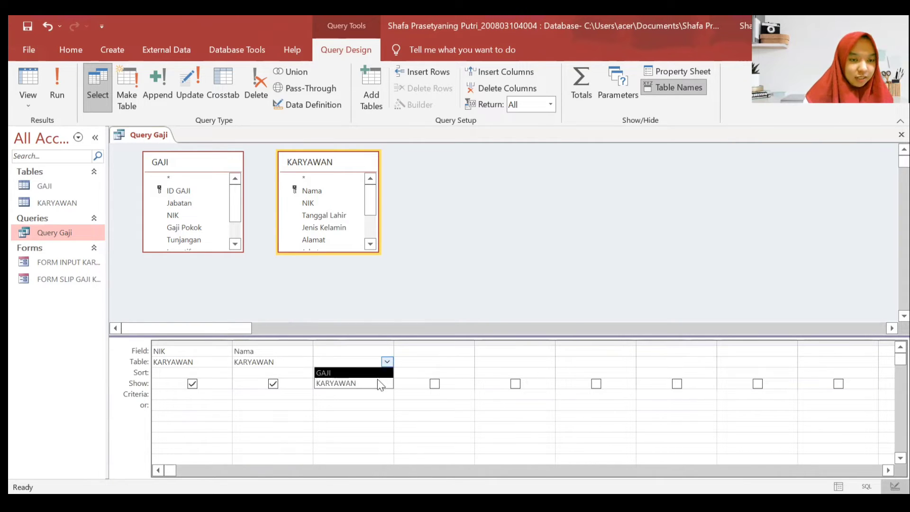
click(374, 372)
click(378, 353)
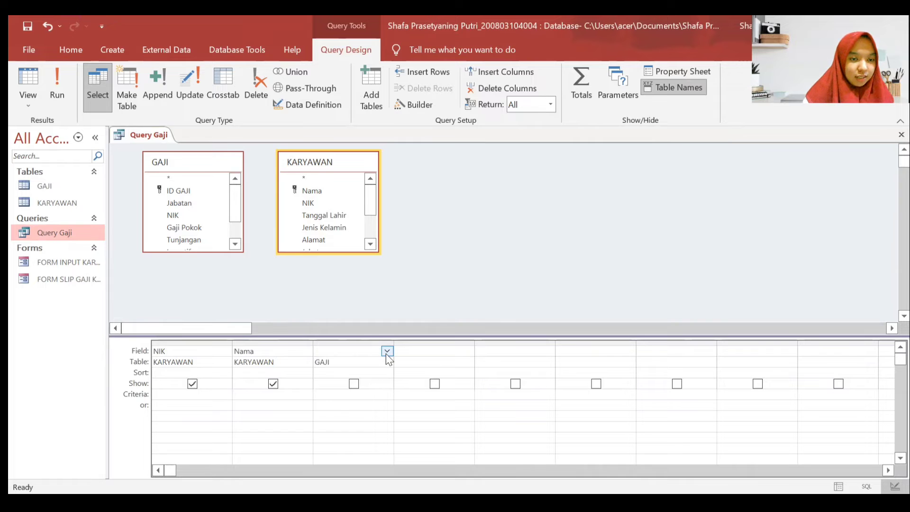
click(387, 351)
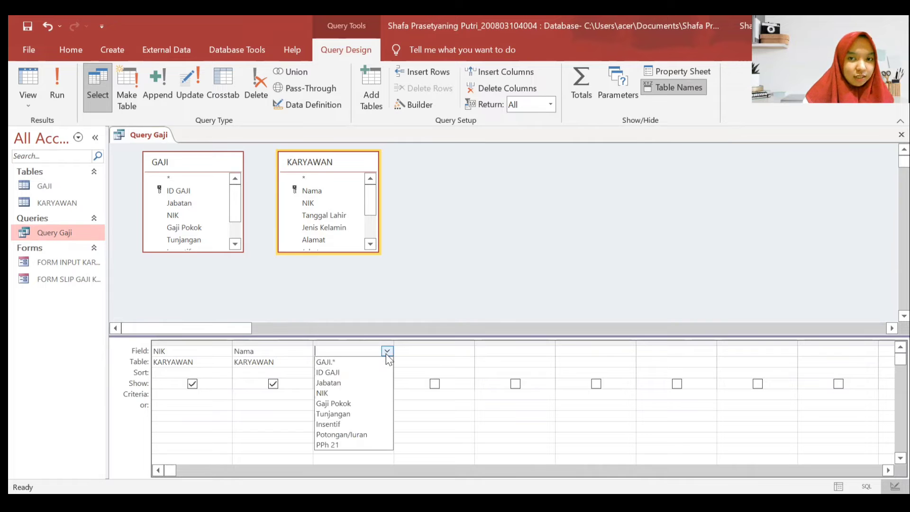
click(359, 373)
click(455, 366)
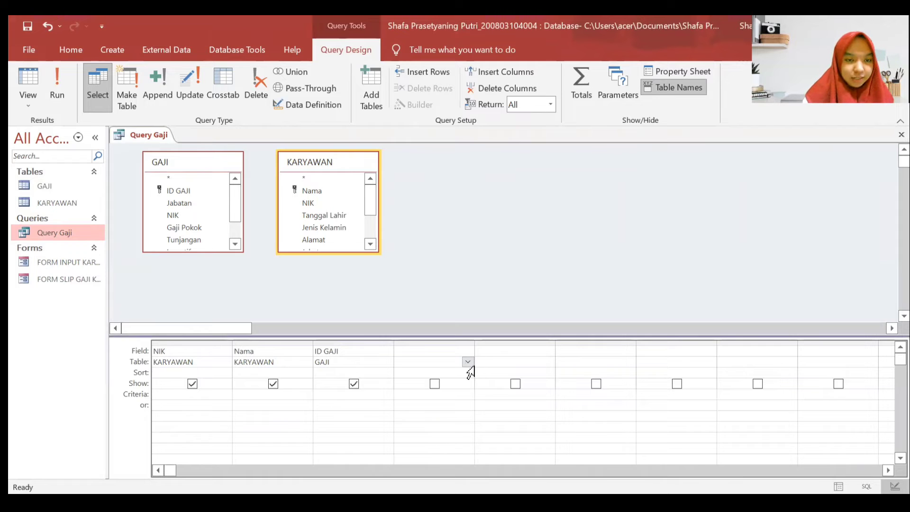
click(468, 362)
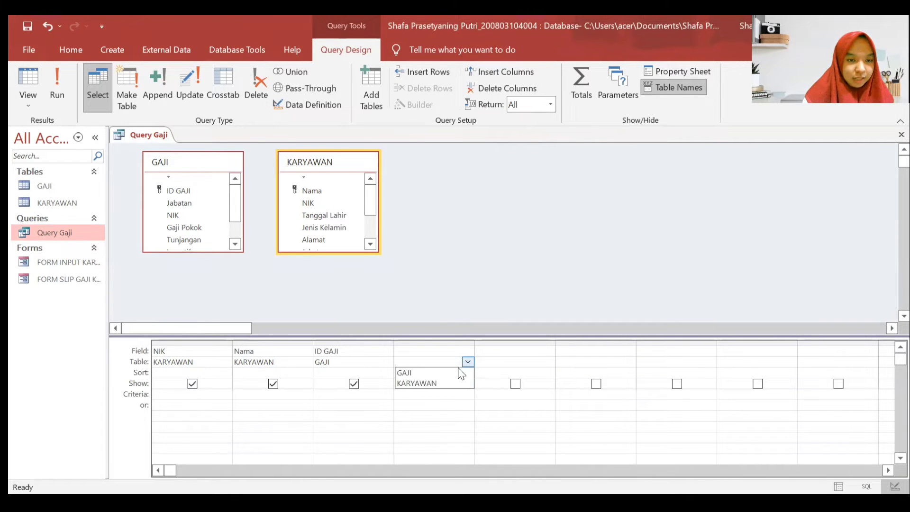
click(462, 372)
click(454, 350)
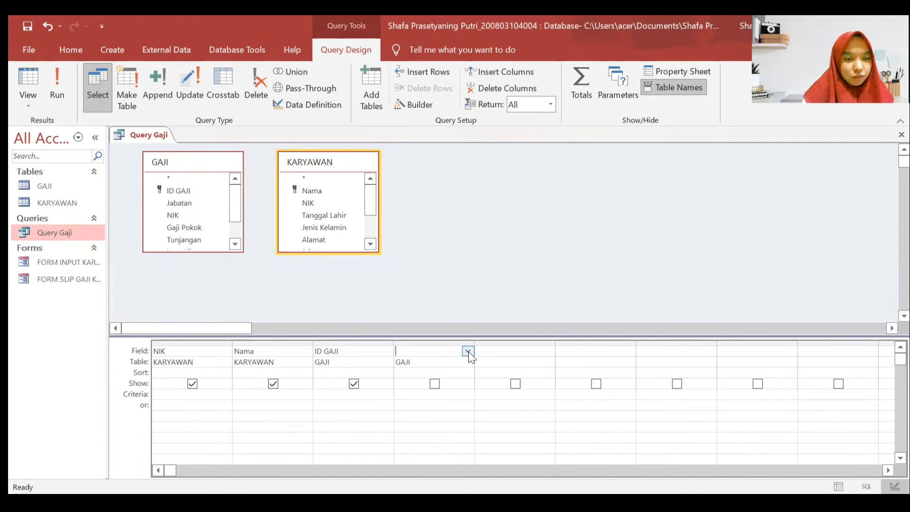
click(468, 351)
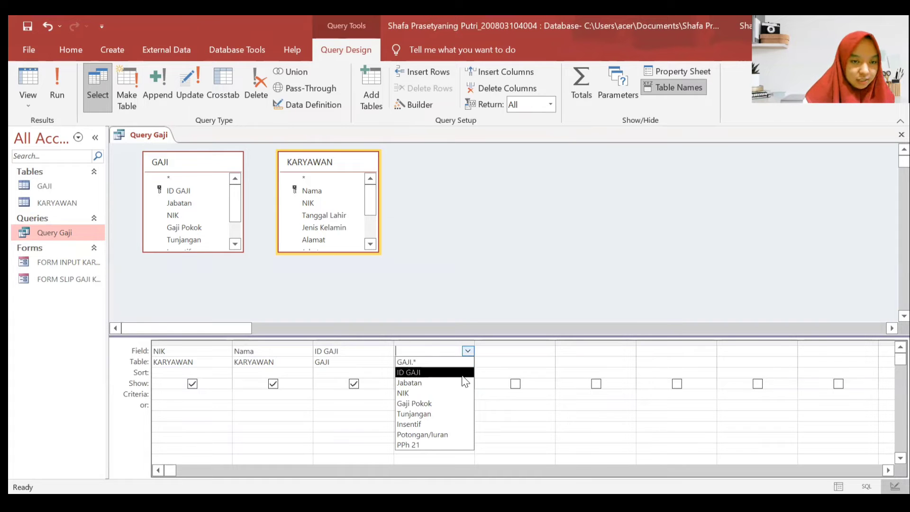
click(449, 404)
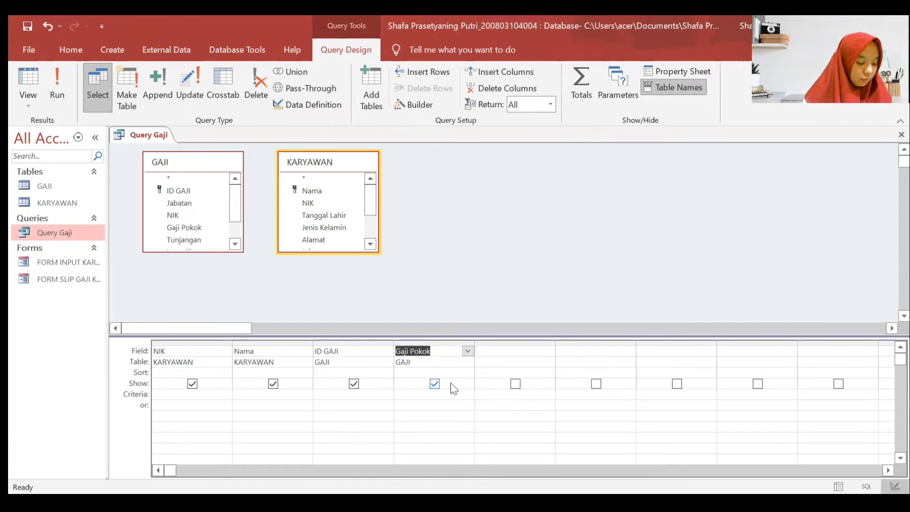
- Add Tunjangan from GAJI as the fifth query column
click(538, 364)
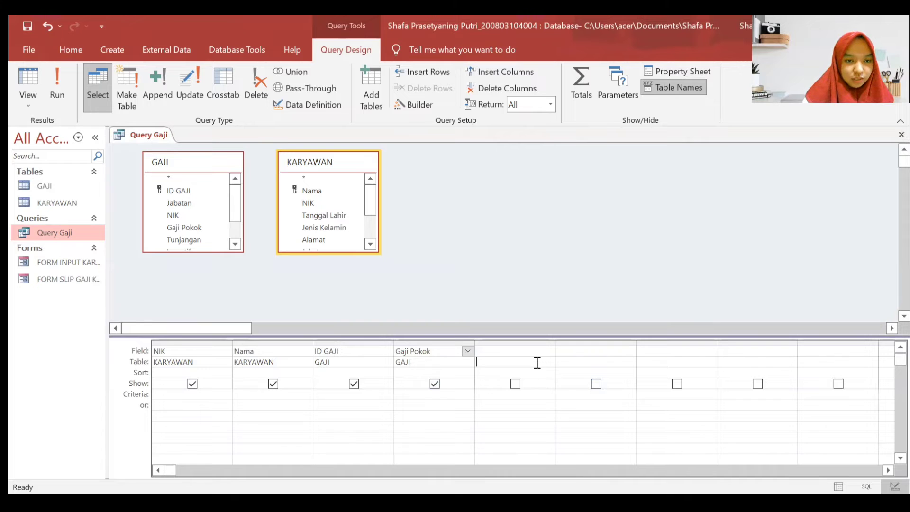
click(549, 364)
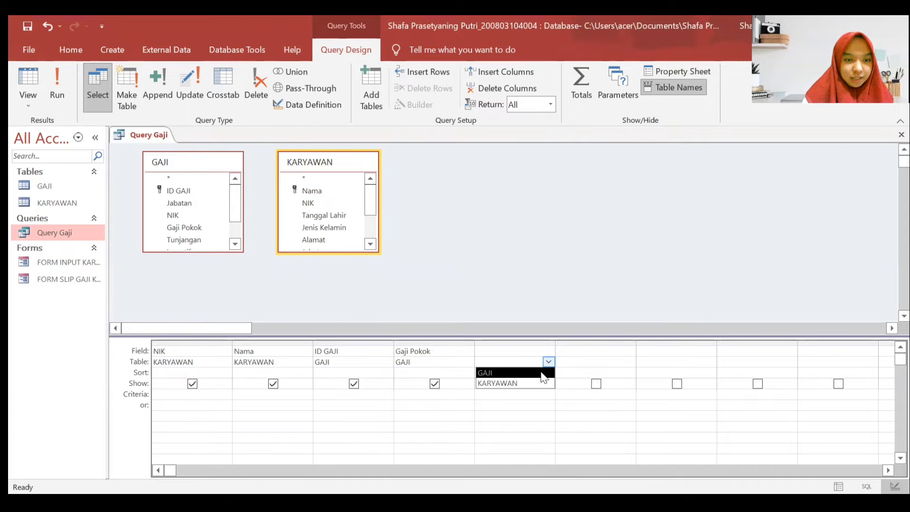
click(545, 372)
click(532, 351)
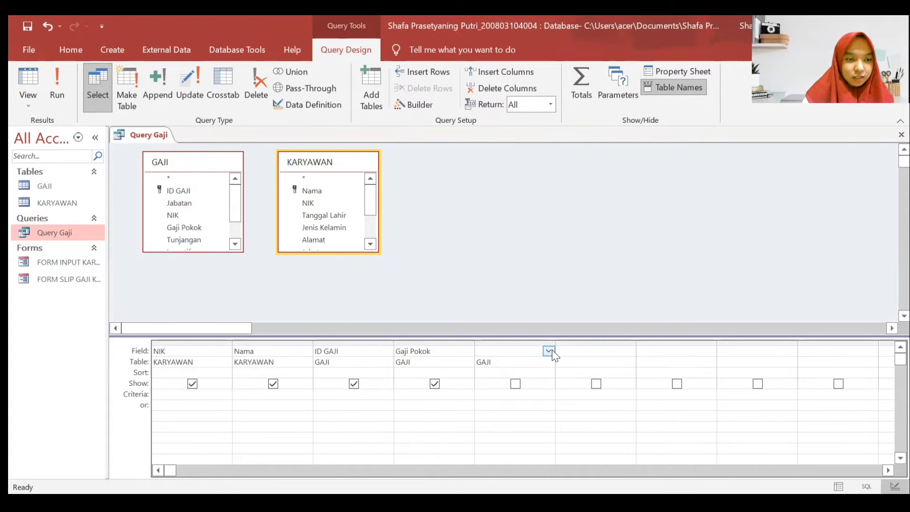
click(549, 352)
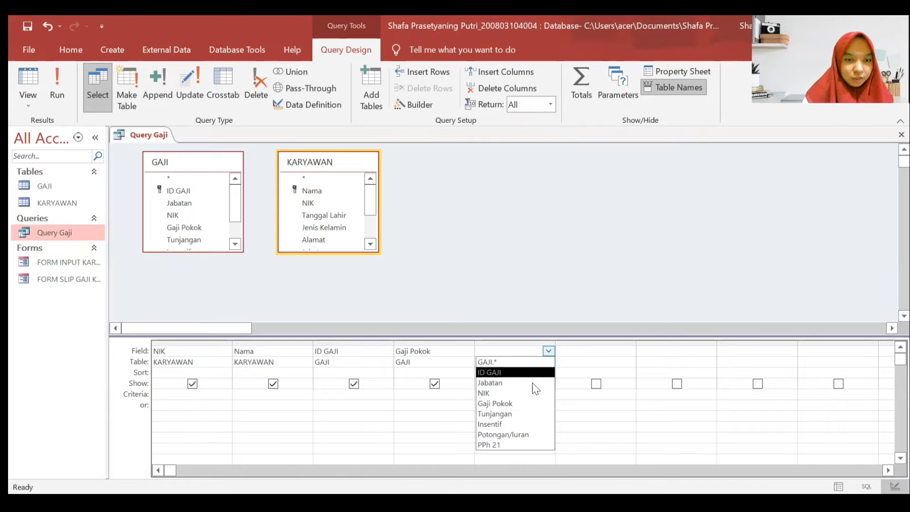
click(525, 413)
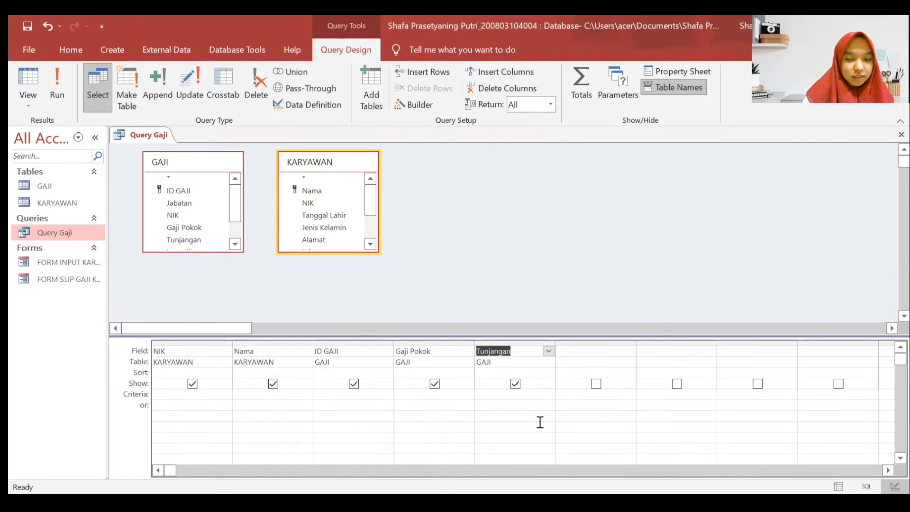
scroll(590, 389, right, 1)
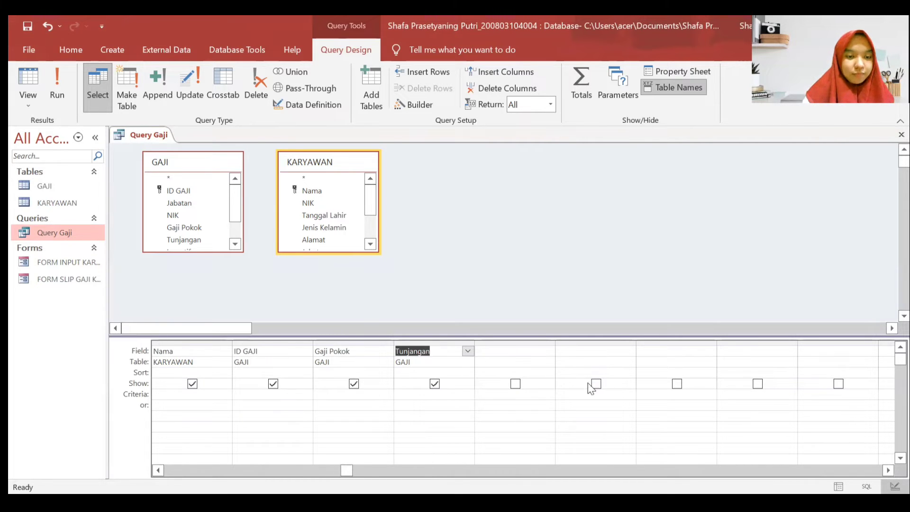
- Add Insentif and Potongan/Iuran from GAJI as the next two query columns
click(518, 361)
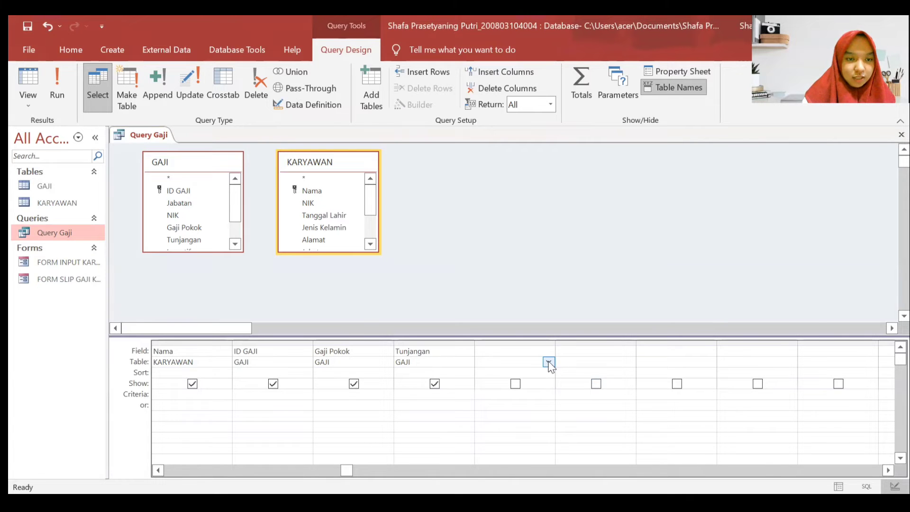
click(548, 363)
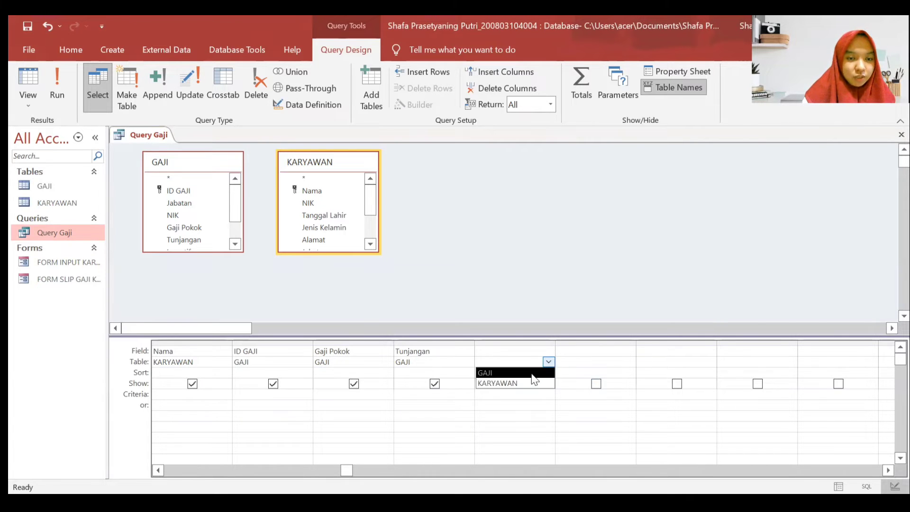
click(533, 373)
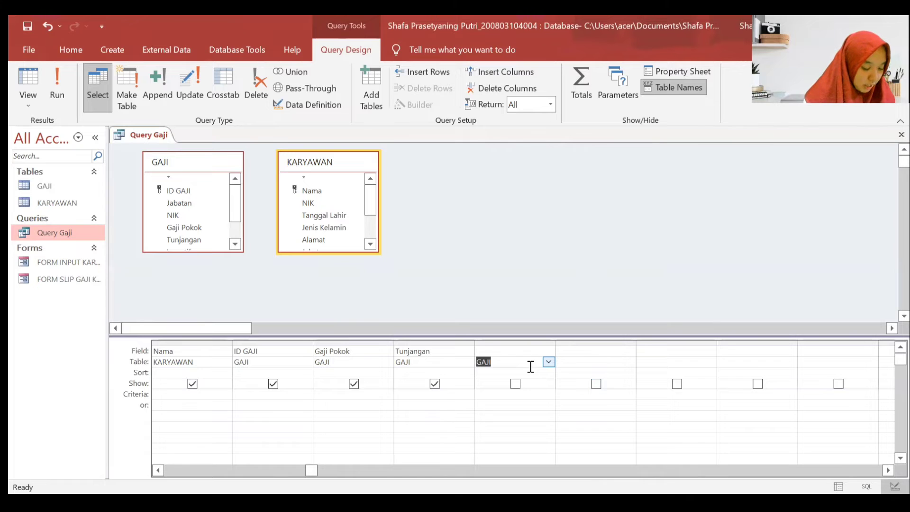
click(526, 352)
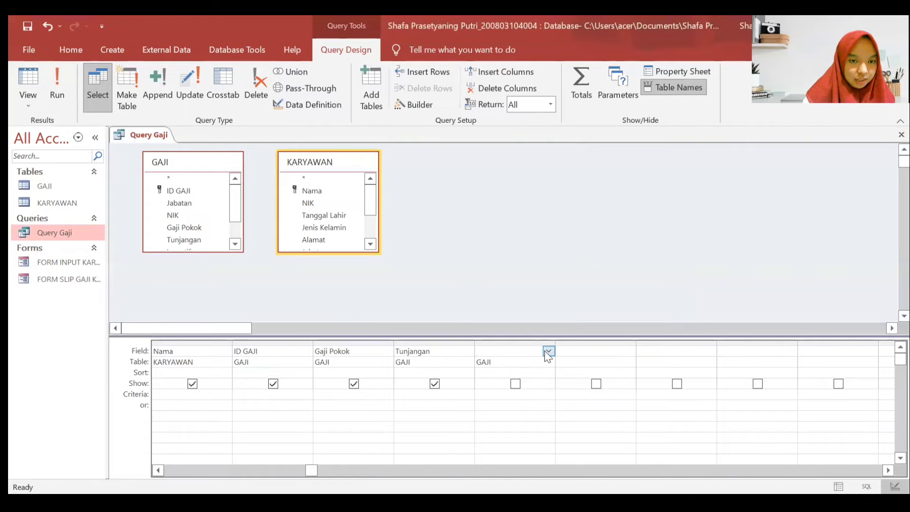
click(548, 352)
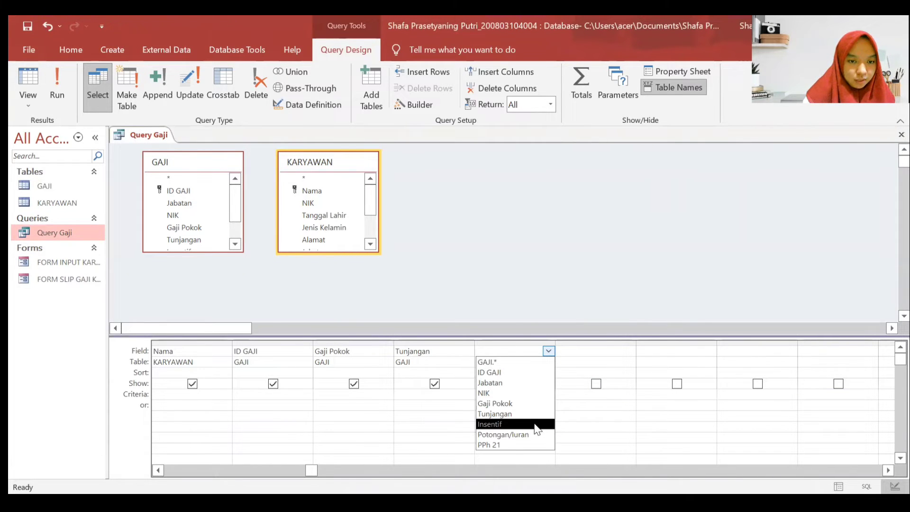
click(536, 429)
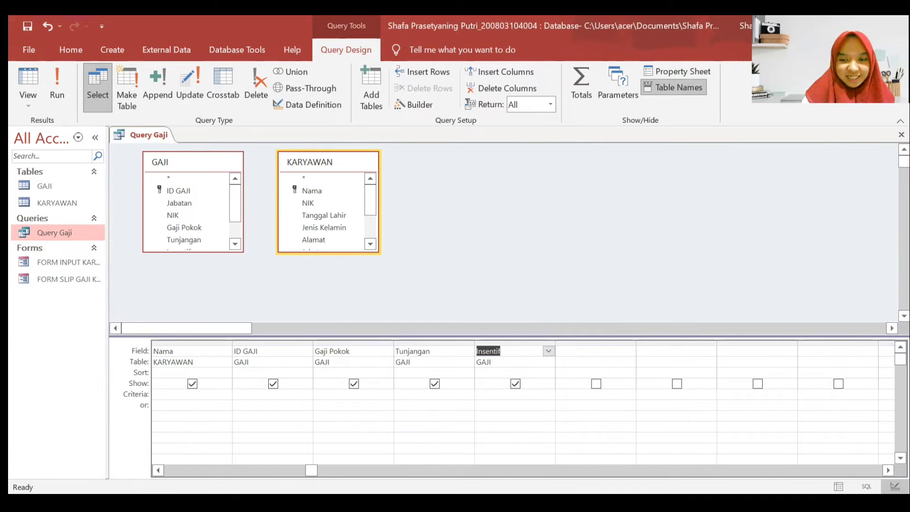
click(590, 363)
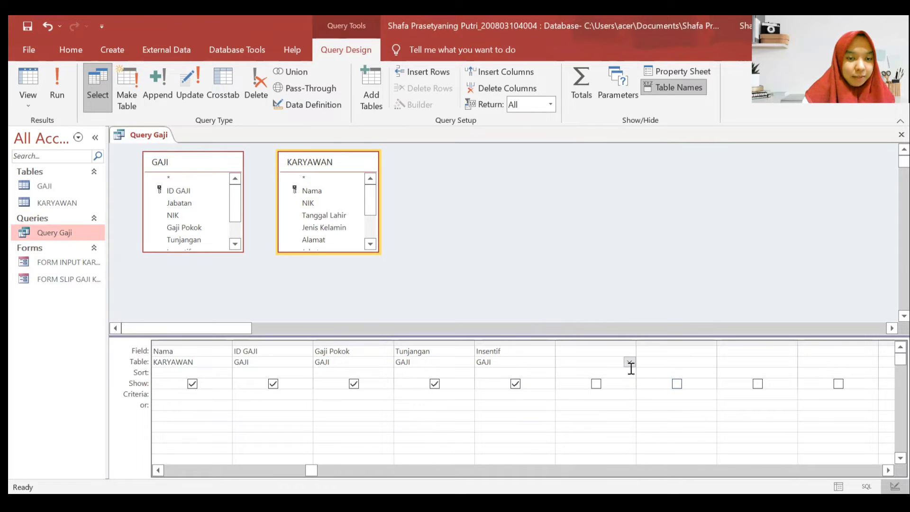
click(630, 362)
click(583, 373)
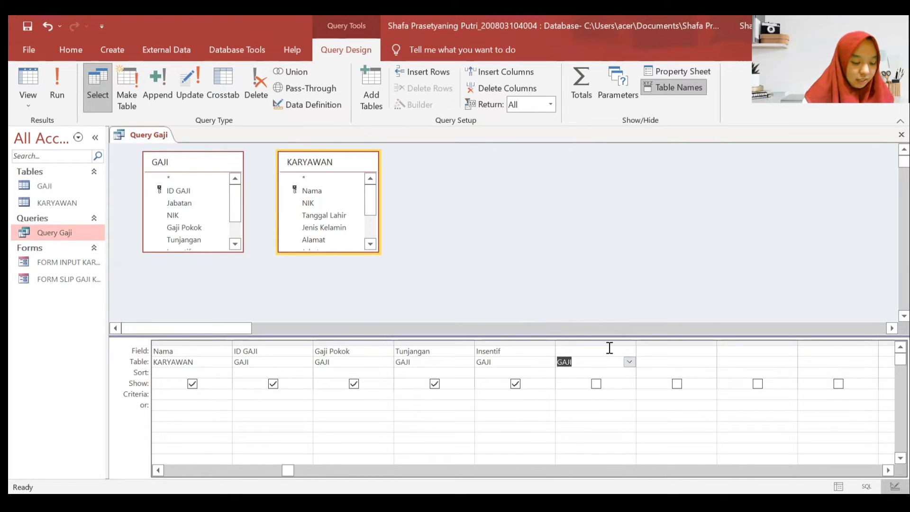
click(609, 348)
click(629, 350)
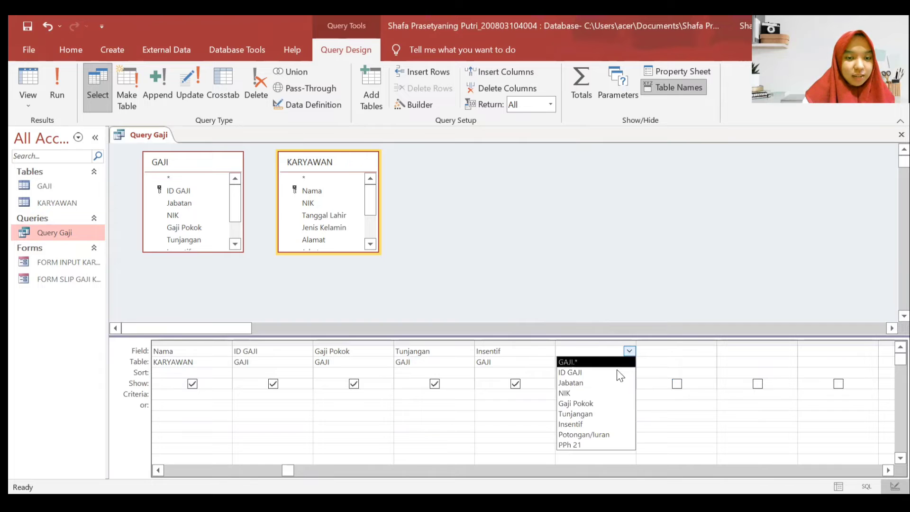
click(598, 434)
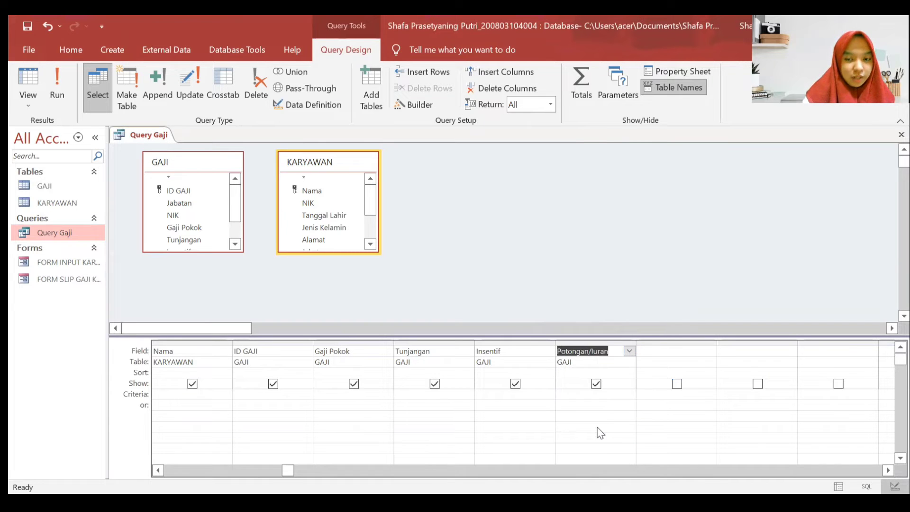
scroll(597, 430, right, 2)
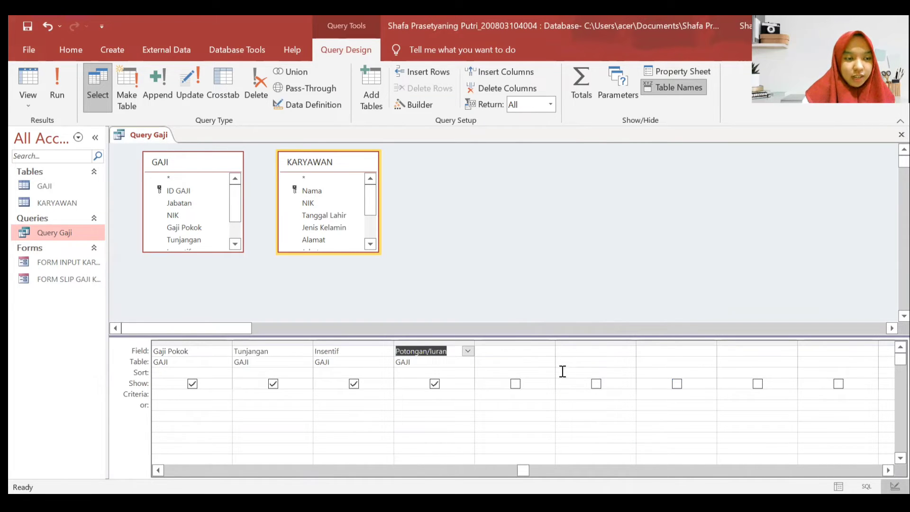
- Add PPh 21 from GAJI in the following empty column
click(518, 360)
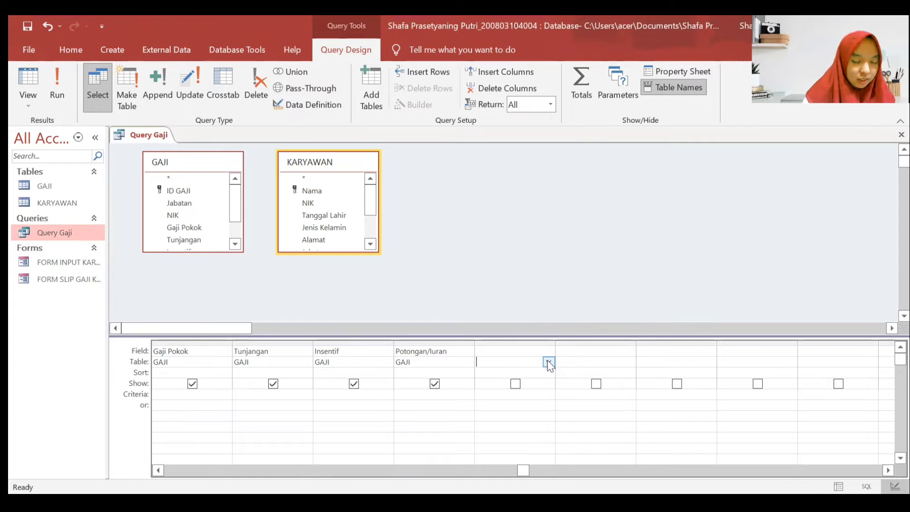
click(549, 362)
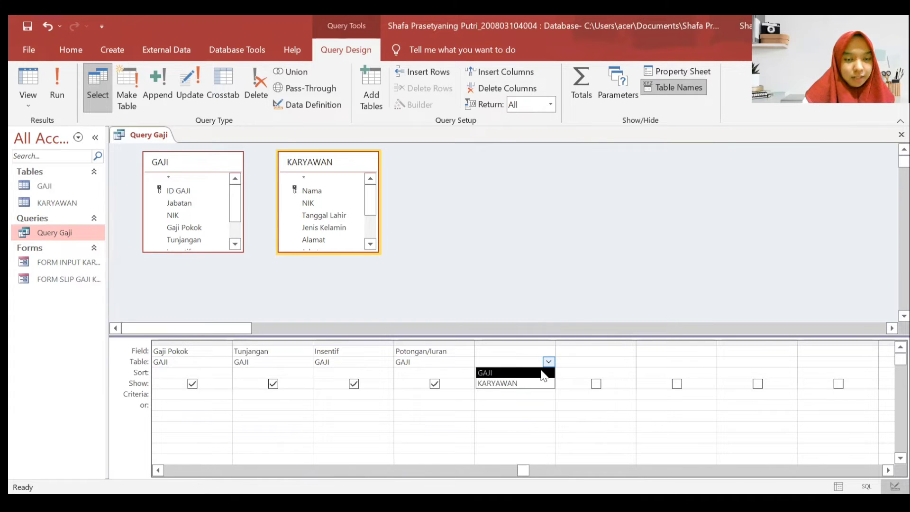
click(543, 376)
click(540, 348)
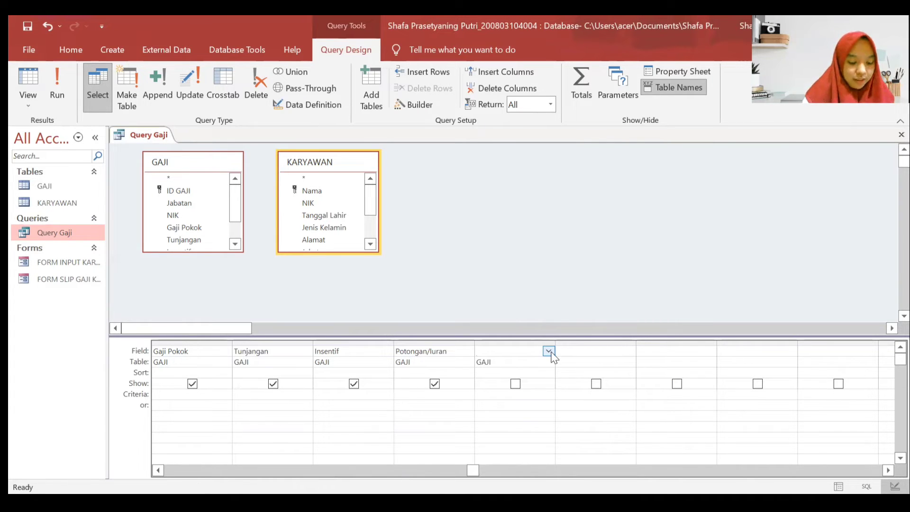
click(548, 351)
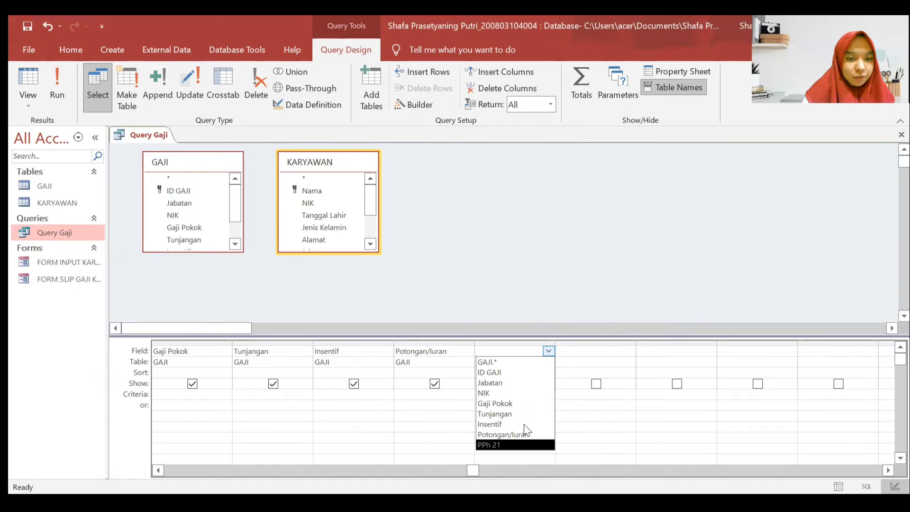
click(517, 444)
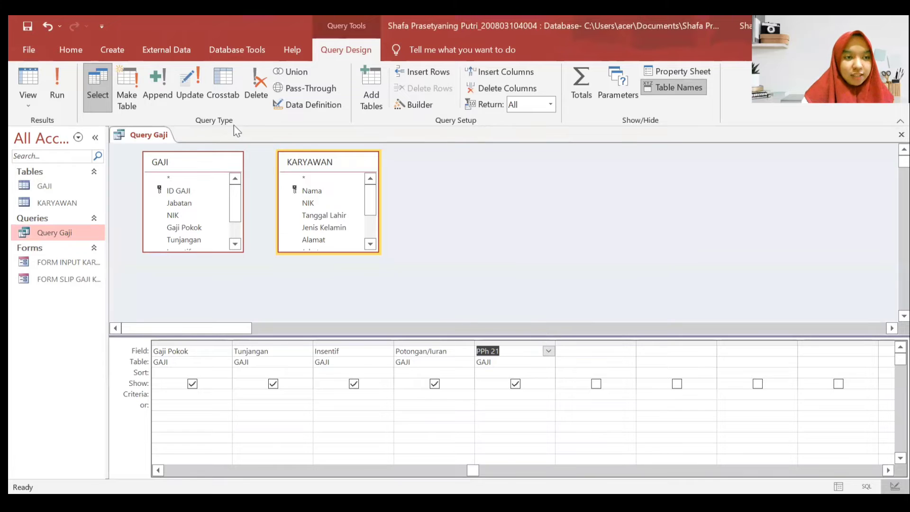
- Save Query Gaji and close its design window
right_click(161, 139)
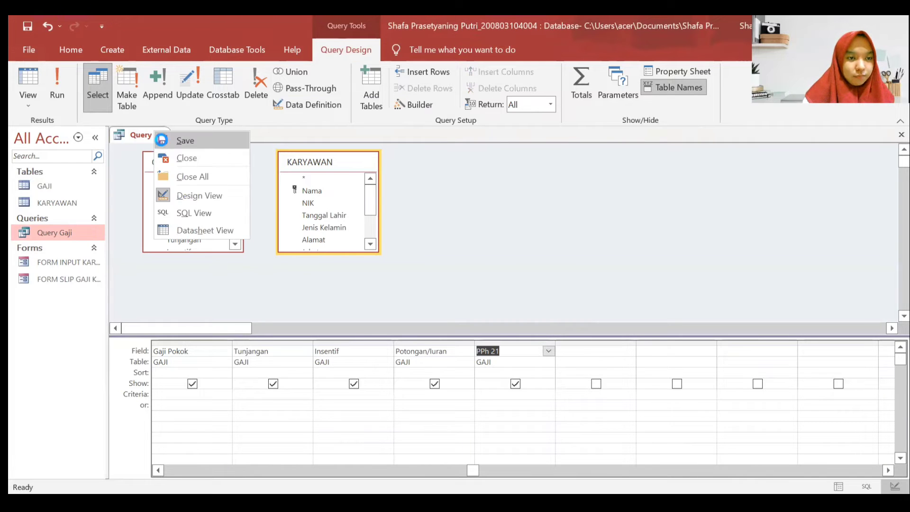
click(142, 139)
right_click(142, 137)
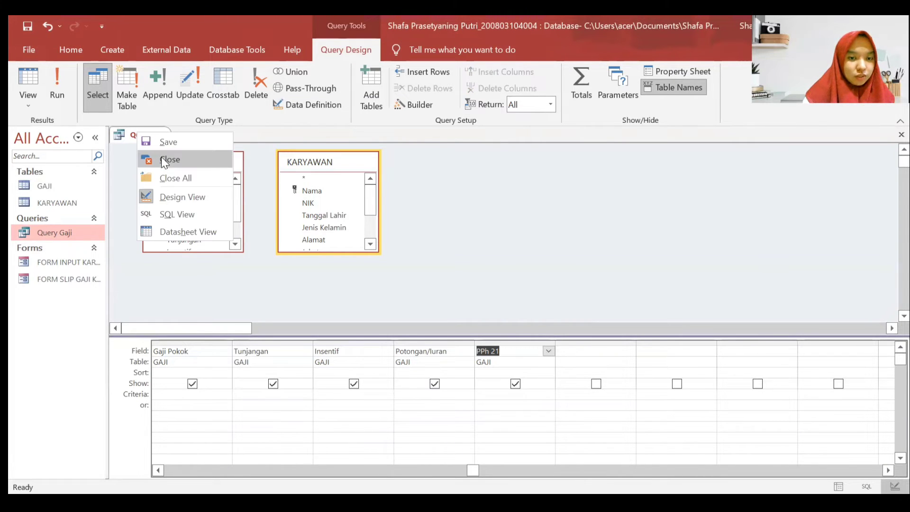
click(161, 156)
- Reopen Query Gaji in Design View and select the empty column after PPh 21
right_click(69, 232)
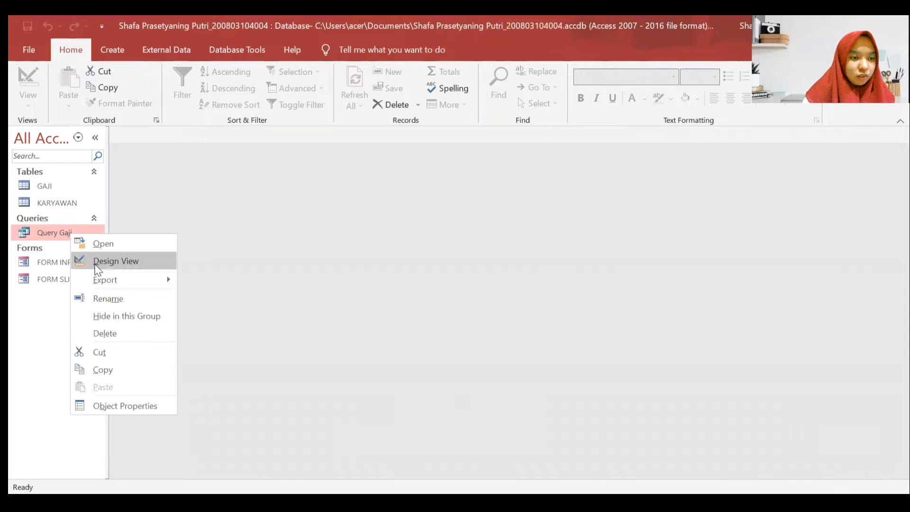
click(98, 267)
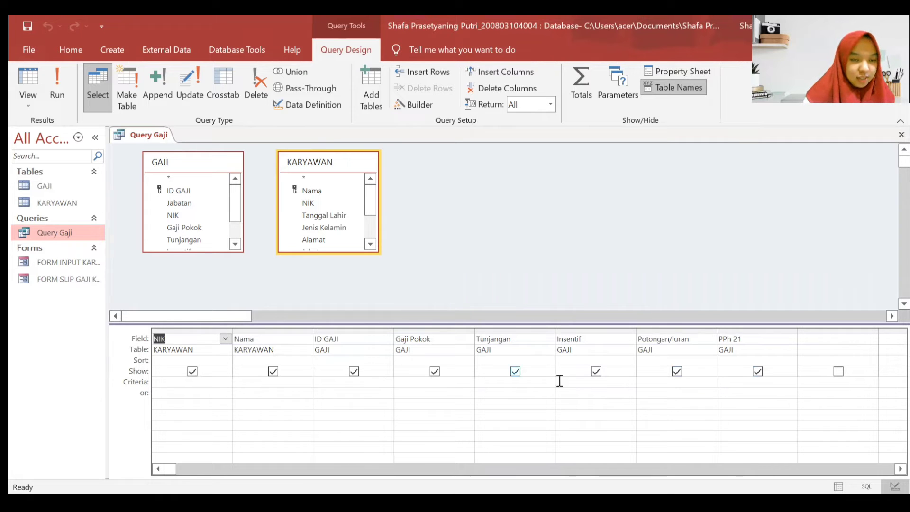
click(816, 339)
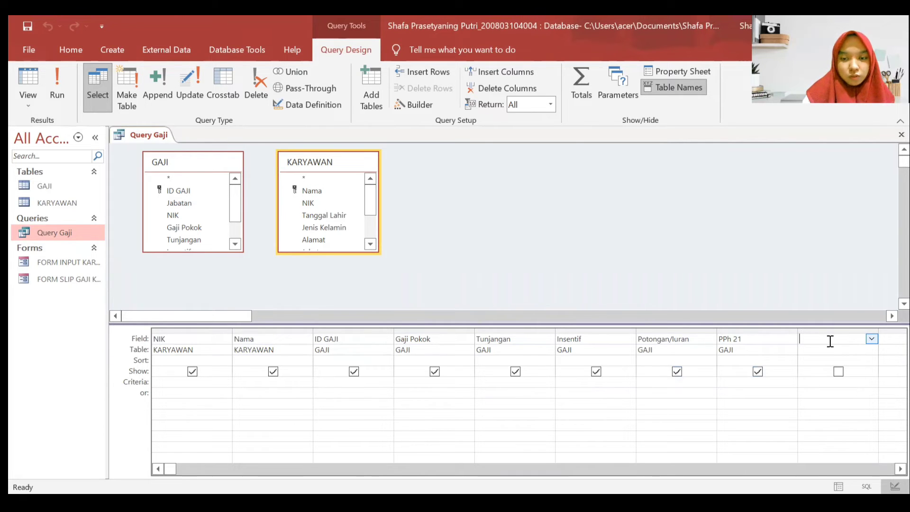
right_click(830, 341)
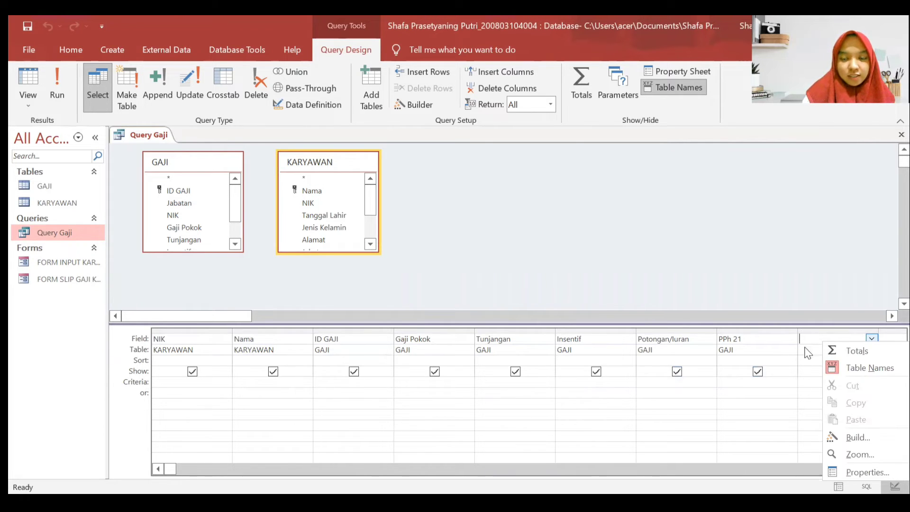
- Open Expression Builder for the empty column and begin Gajibersih:([Gaji Pokok]+
click(861, 443)
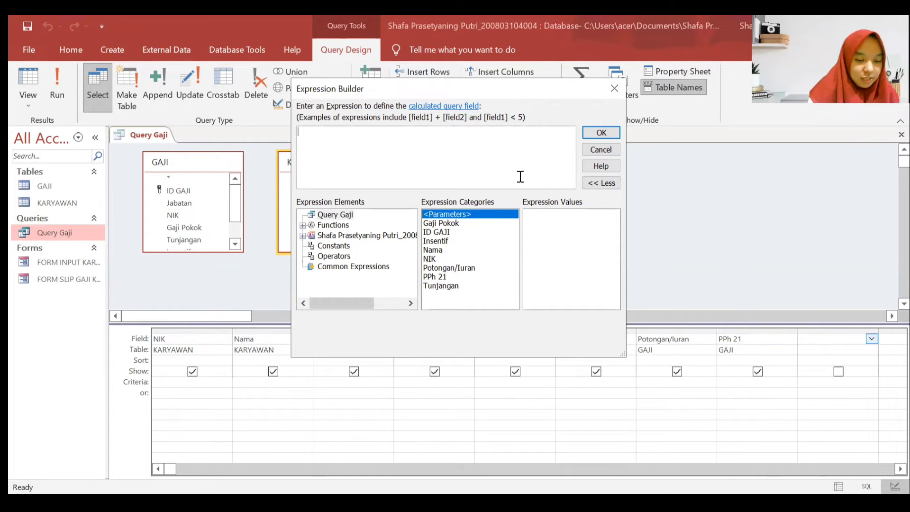
text(Gajibersih:[)
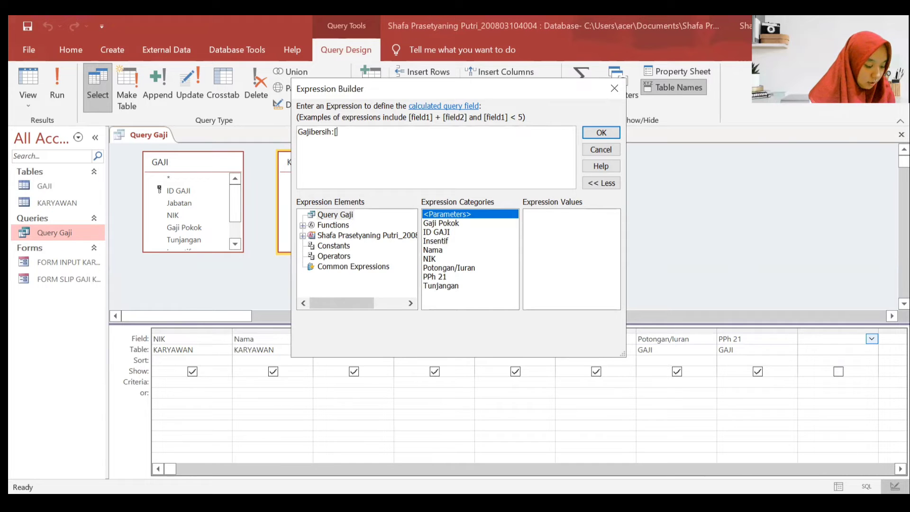
text(Ga)
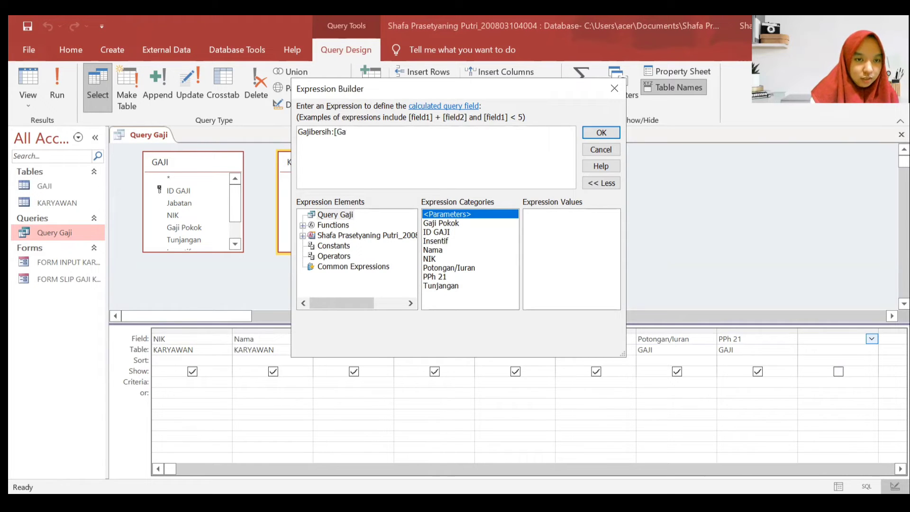
text(ji)
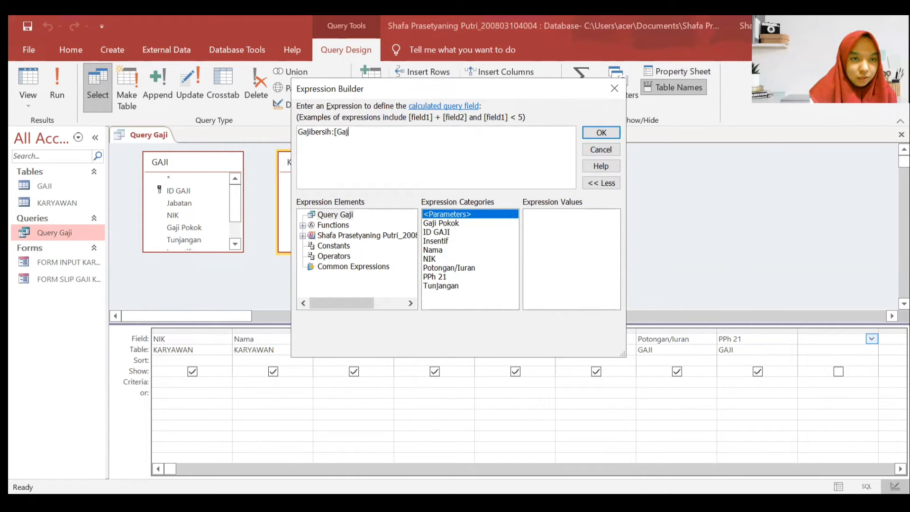
key(BackSpace)
key(BackSpace)
key(BackSpace)
key(BackSpace)
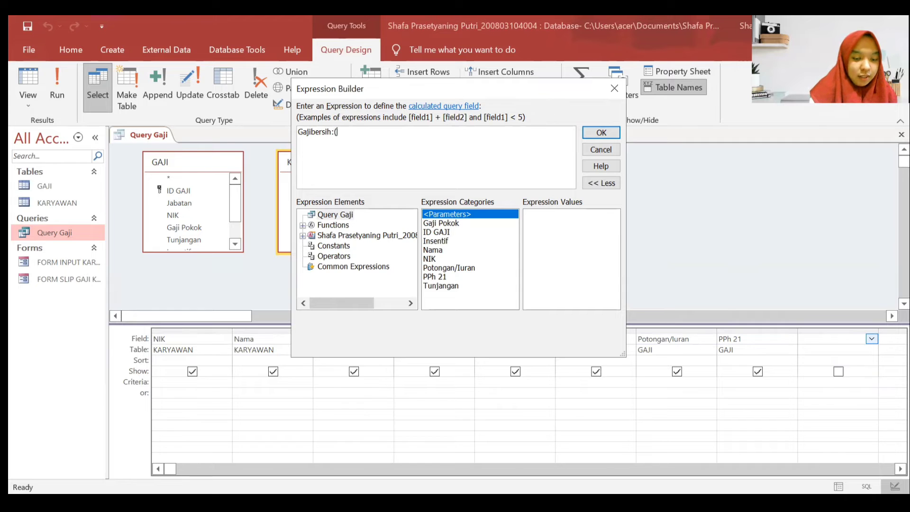
text(([Gaji)
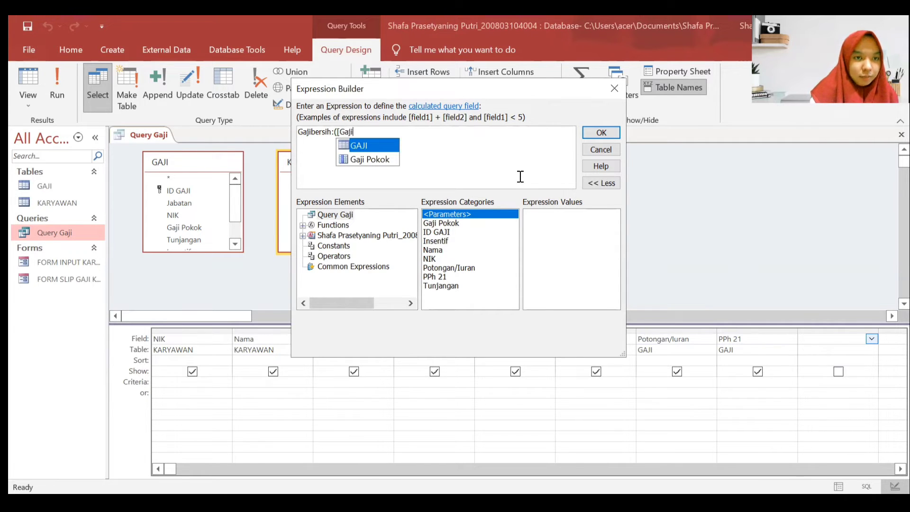
click(381, 158)
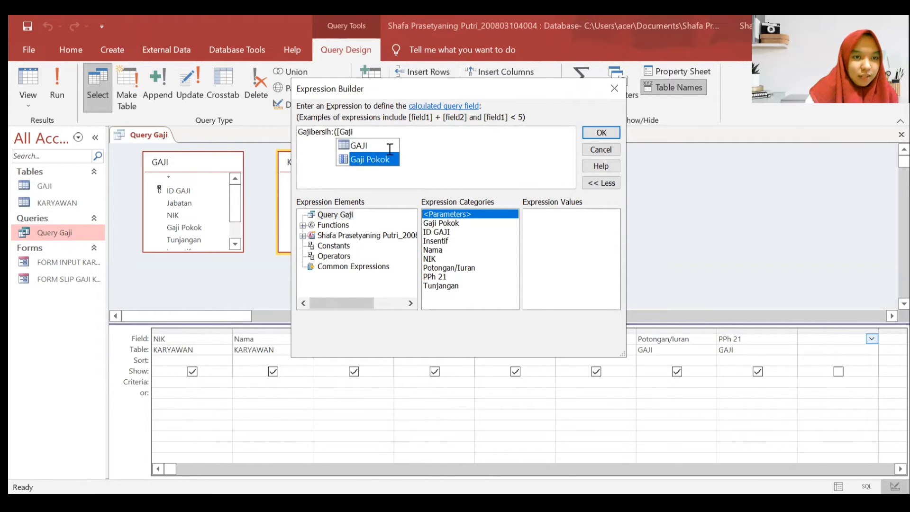
key(Tab)
text(+)
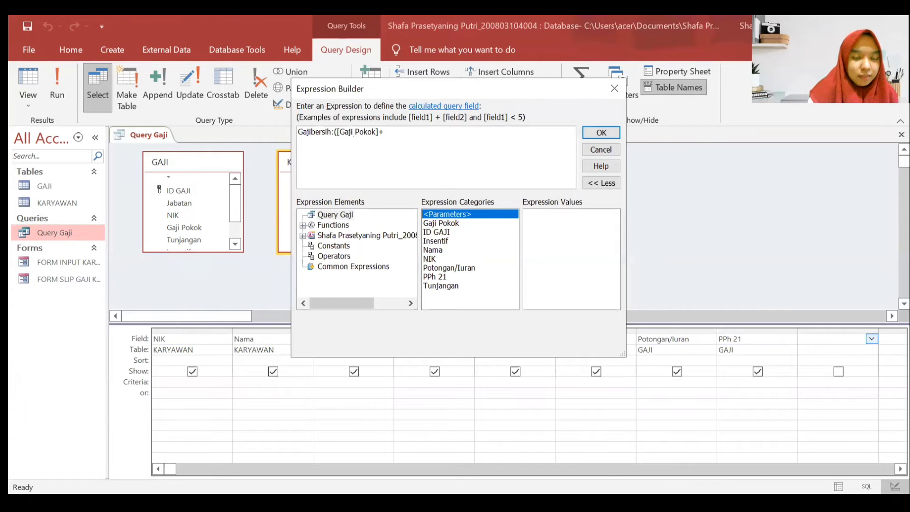
text([)
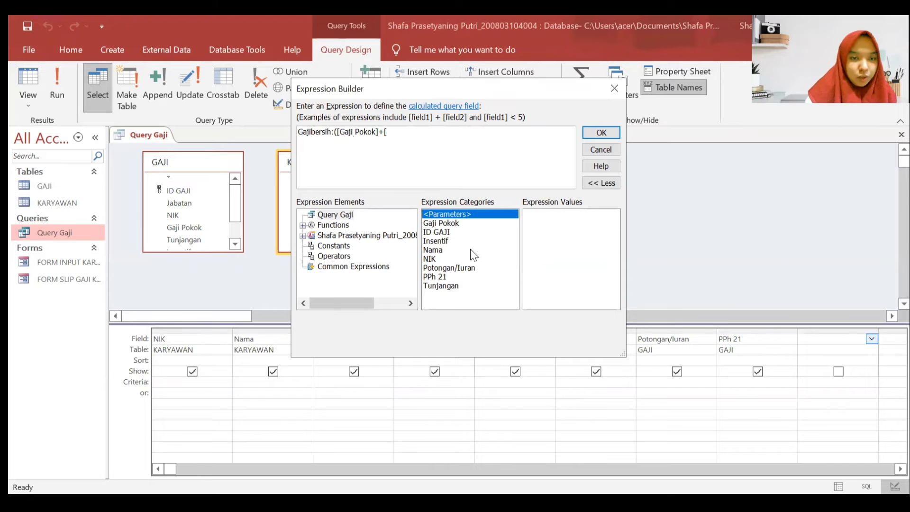
- Add [Tunjangan] and [Insentif] to the sum, removing the stray bracket and extra spaces
double_click(440, 286)
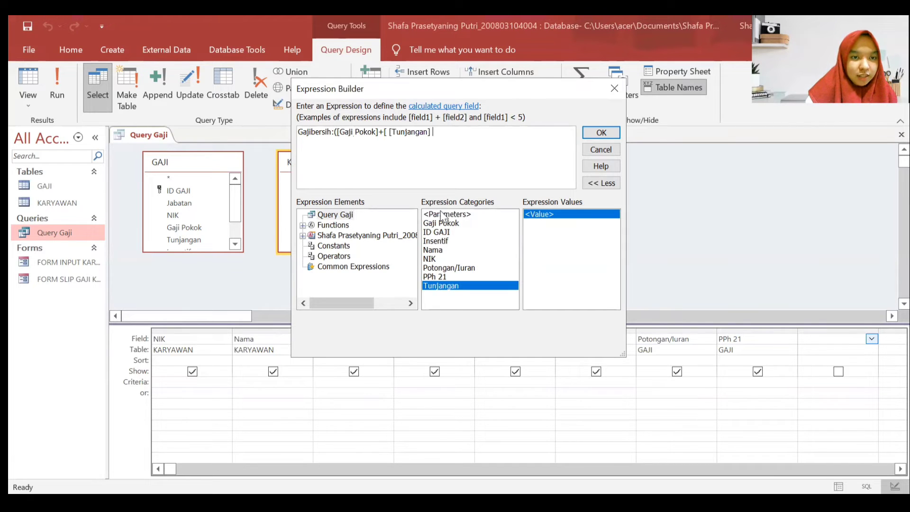
click(385, 132)
key(Delete)
key(Delete)
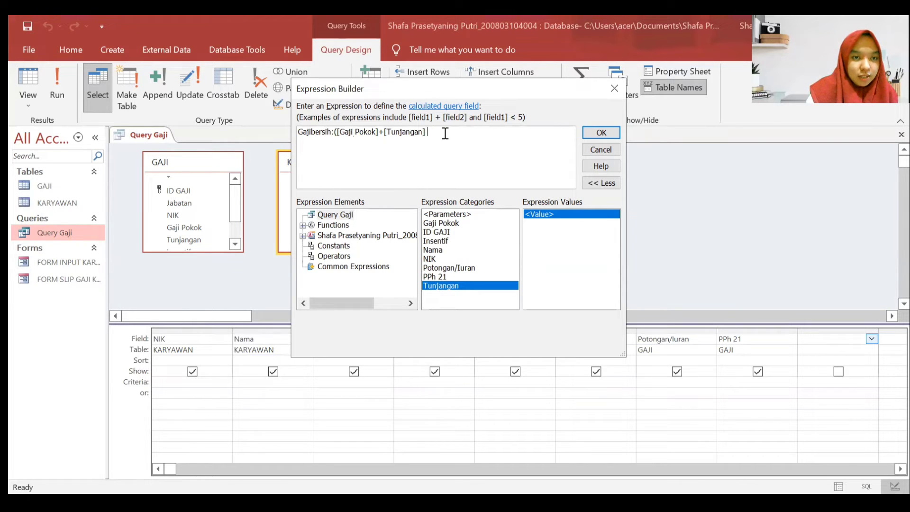
text(+)
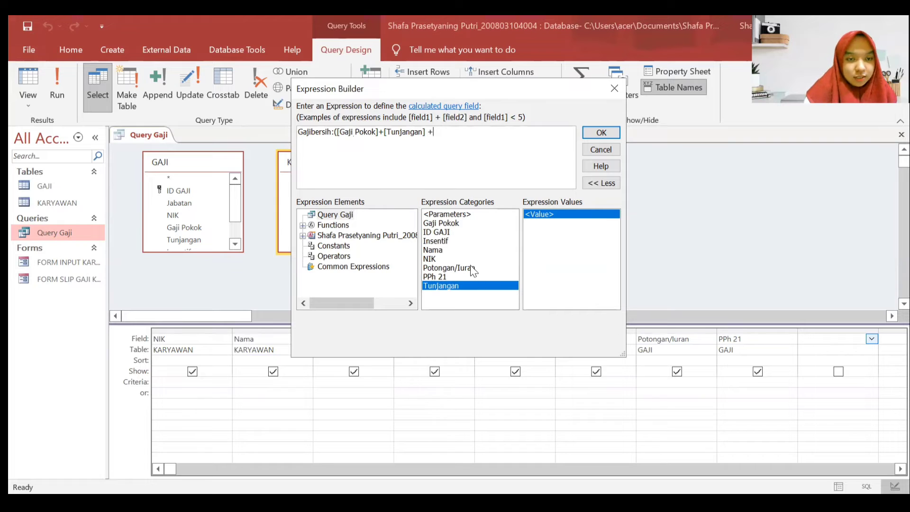
click(446, 240)
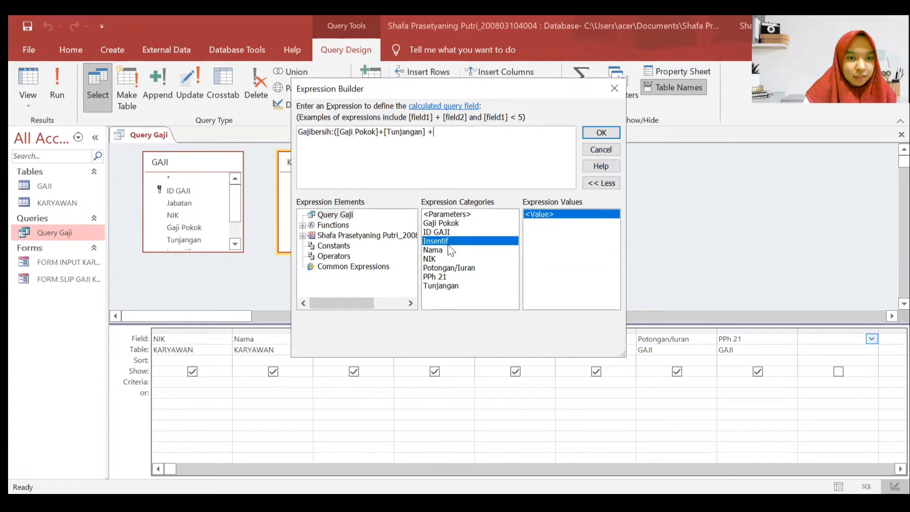
double_click(451, 245)
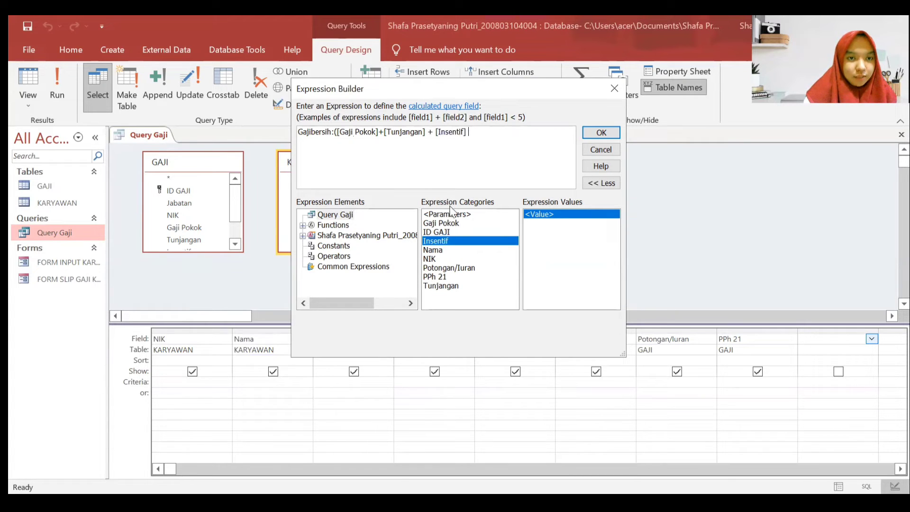
click(428, 133)
key(BackSpace)
key(Right)
key(Right)
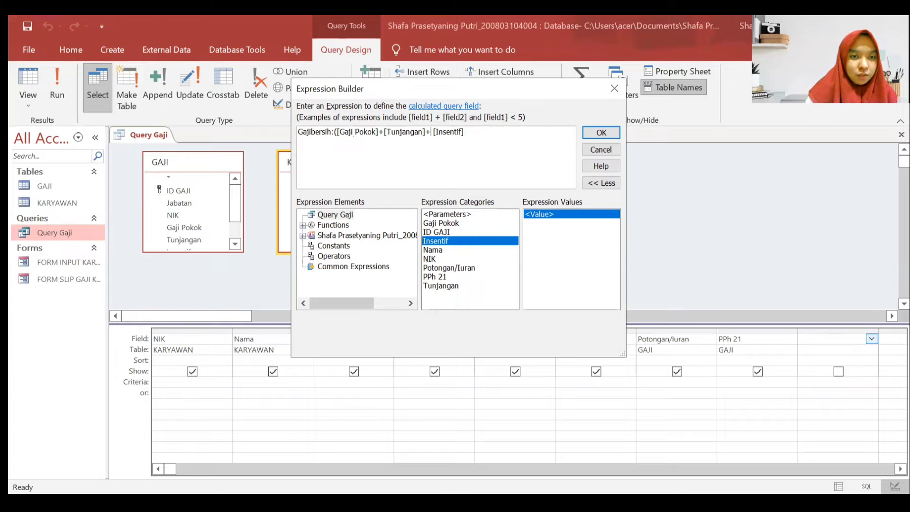
key(BackSpace)
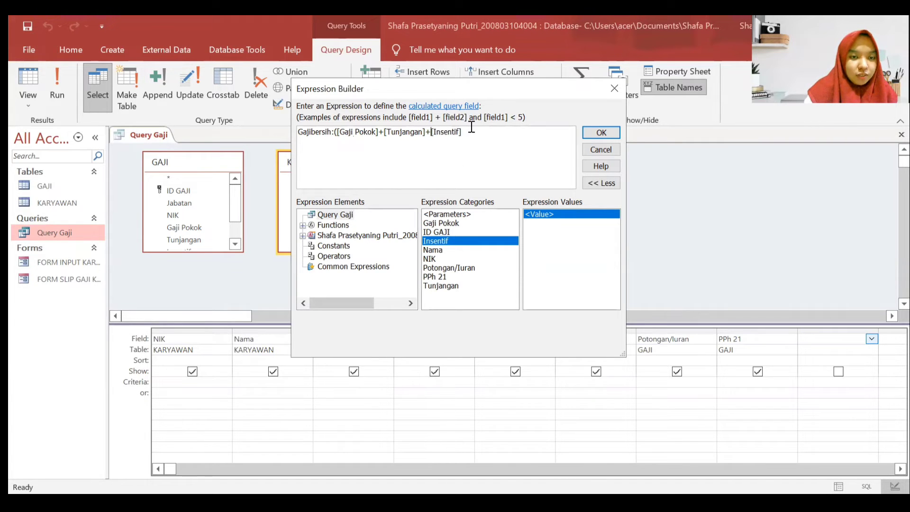
click(473, 132)
- Subtract [Potongan/Iuran] and [PPh 21] at the end of the Gajibersih expression
text(+)
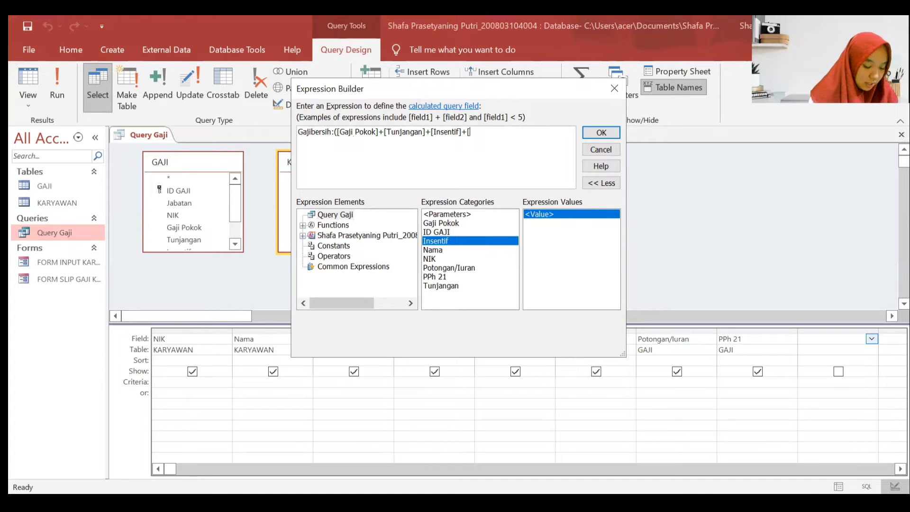
text([Potongan)
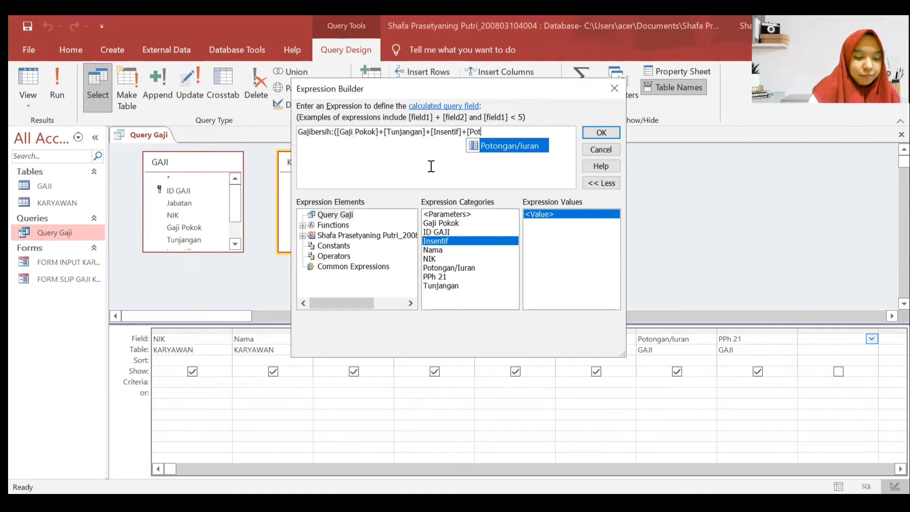
double_click(476, 146)
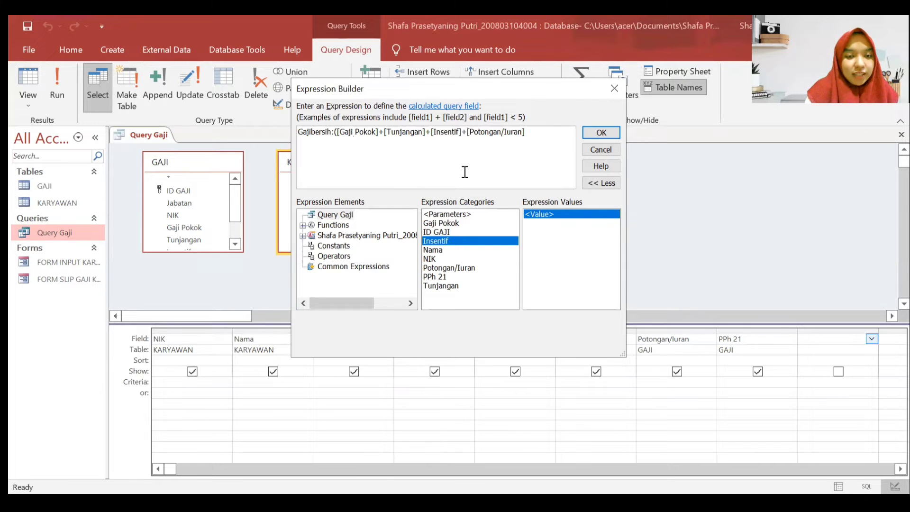
click(462, 132)
key(Delete)
text(-)
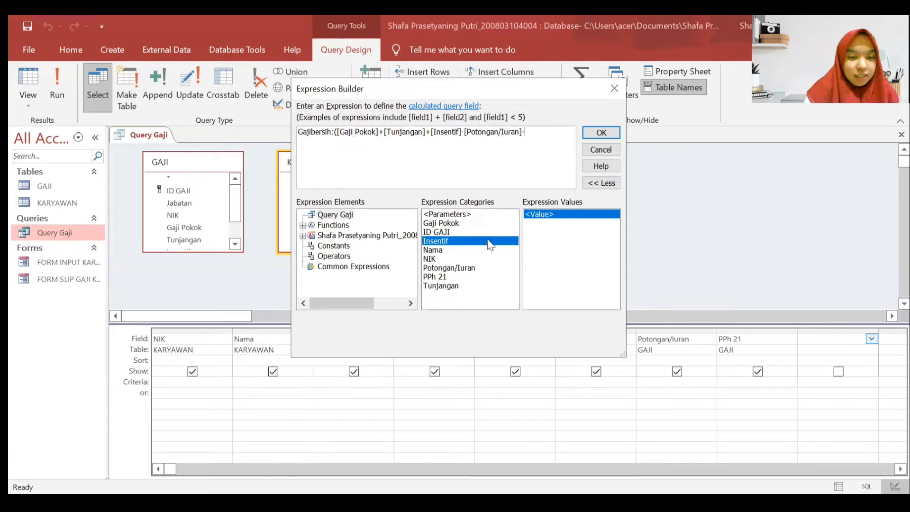
double_click(455, 277)
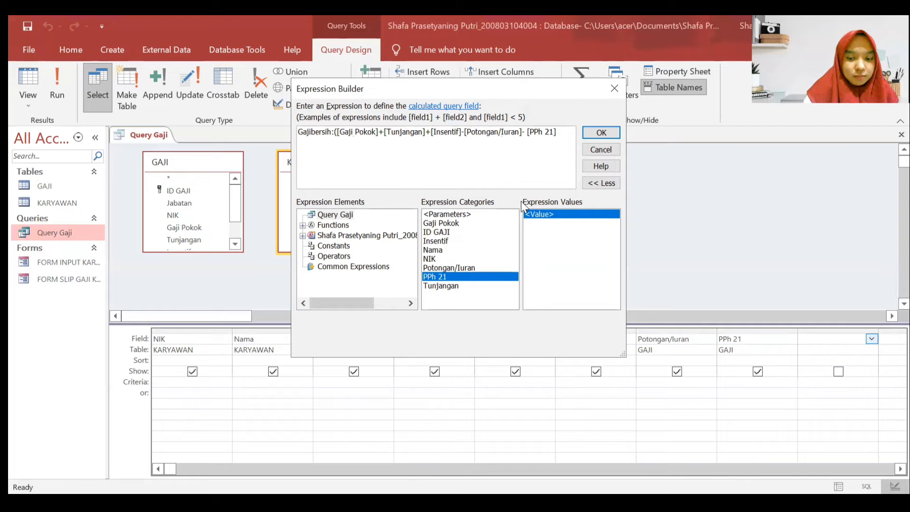
key(BackSpace)
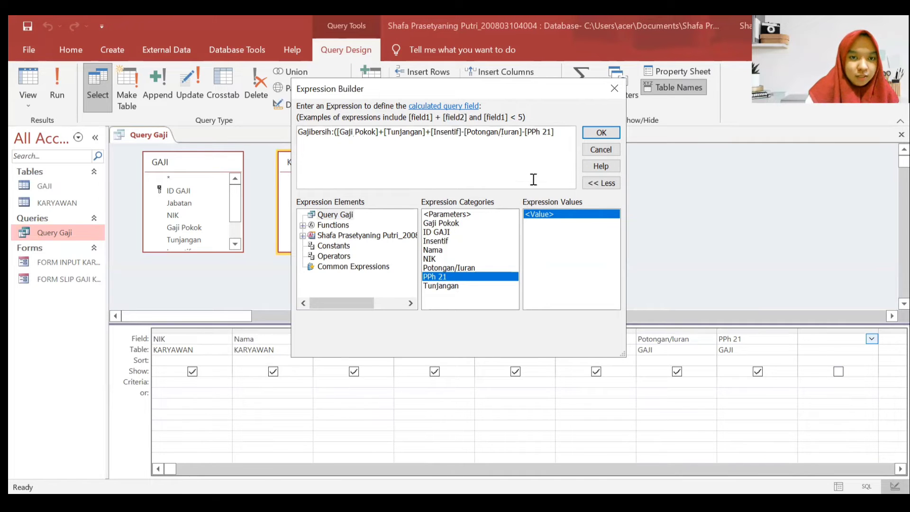
key(BackSpace)
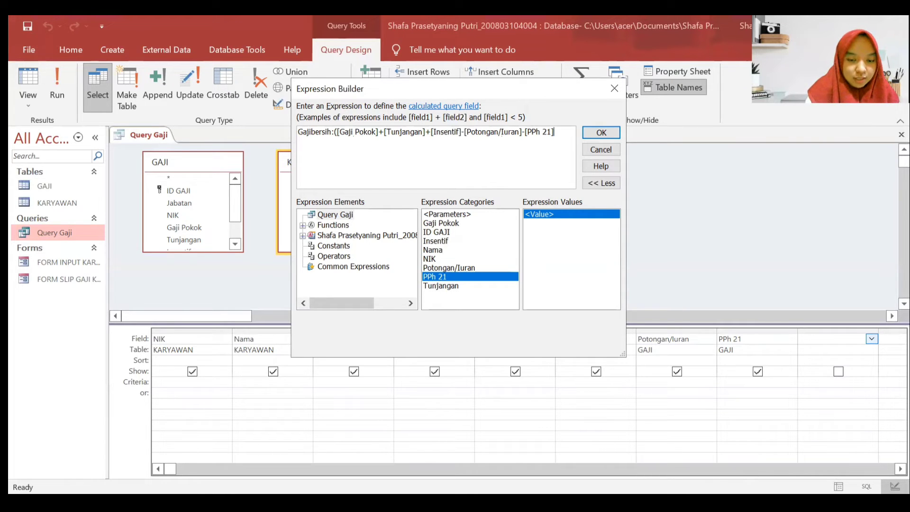
- Confirm the Gajibersih expression as a new query column, then close Query Gaji
click(598, 132)
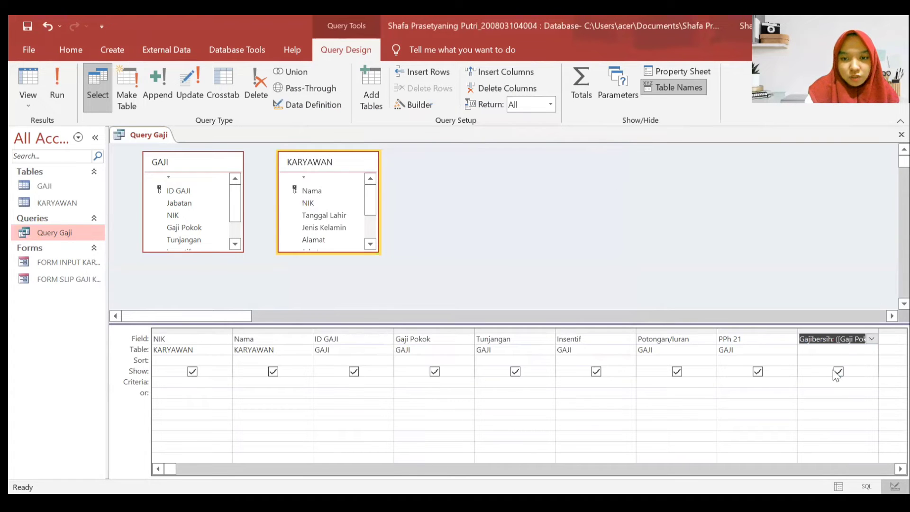
click(635, 271)
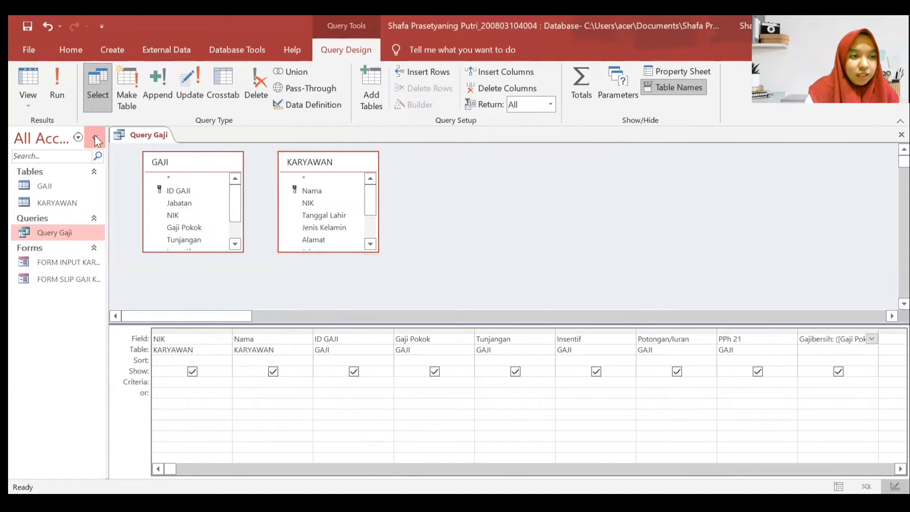
right_click(120, 134)
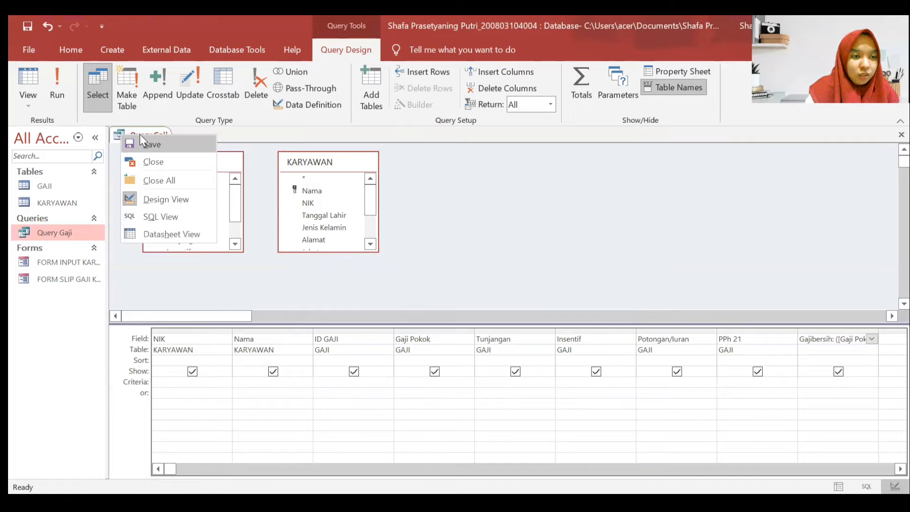
click(170, 162)
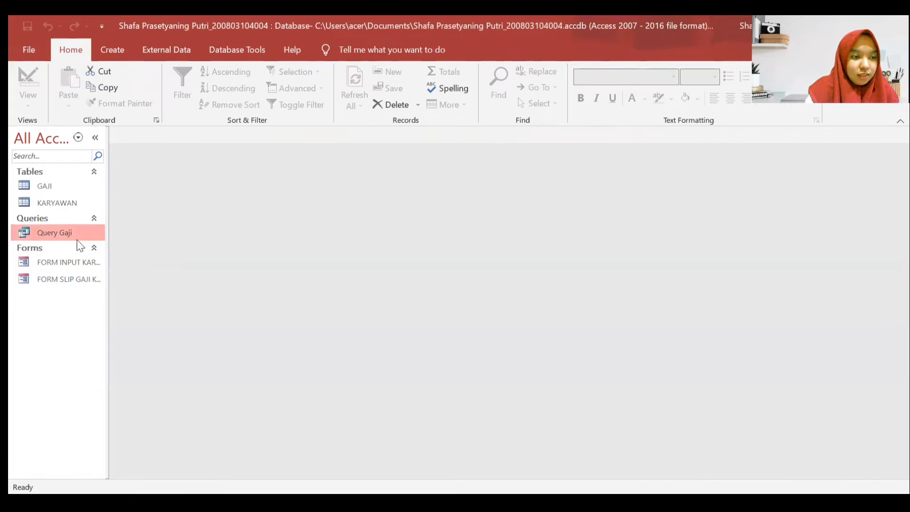
- Open FORM SLIP GAJI KARYAWAN and change the new record's ID GAJI from 0 to 1
double_click(78, 279)
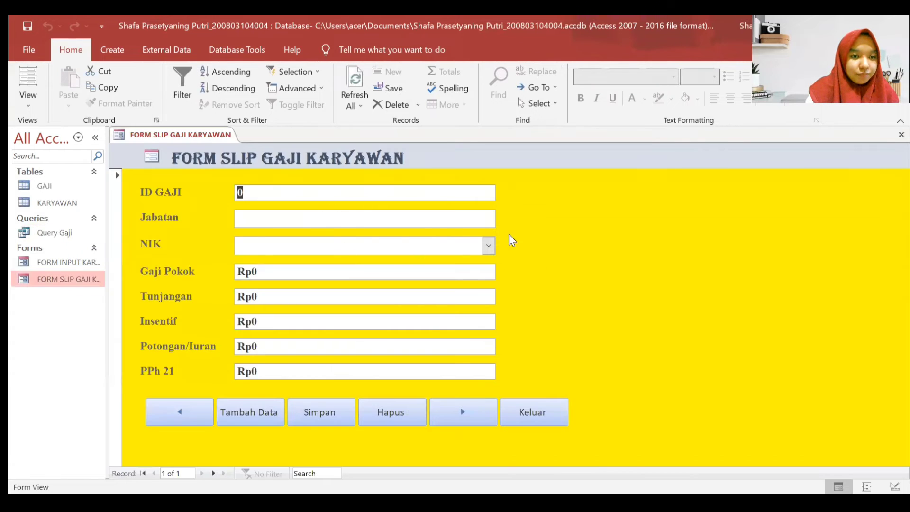
click(342, 248)
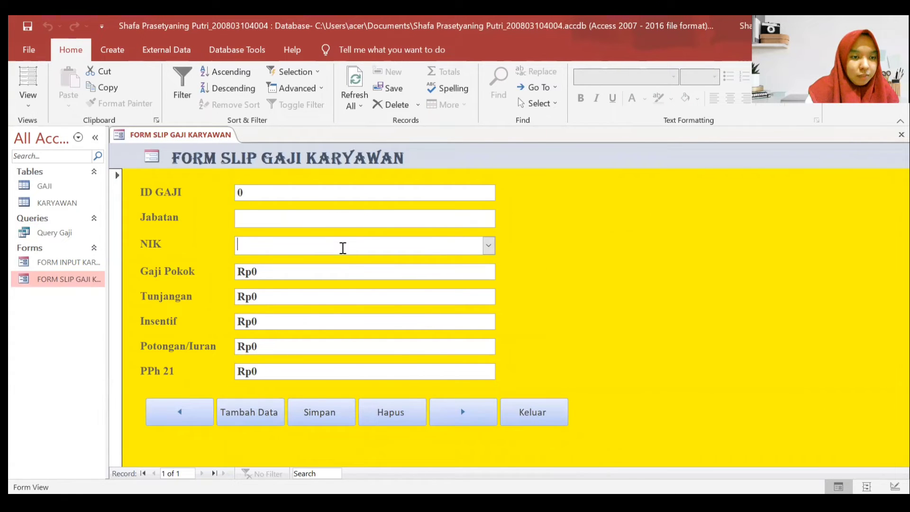
click(329, 196)
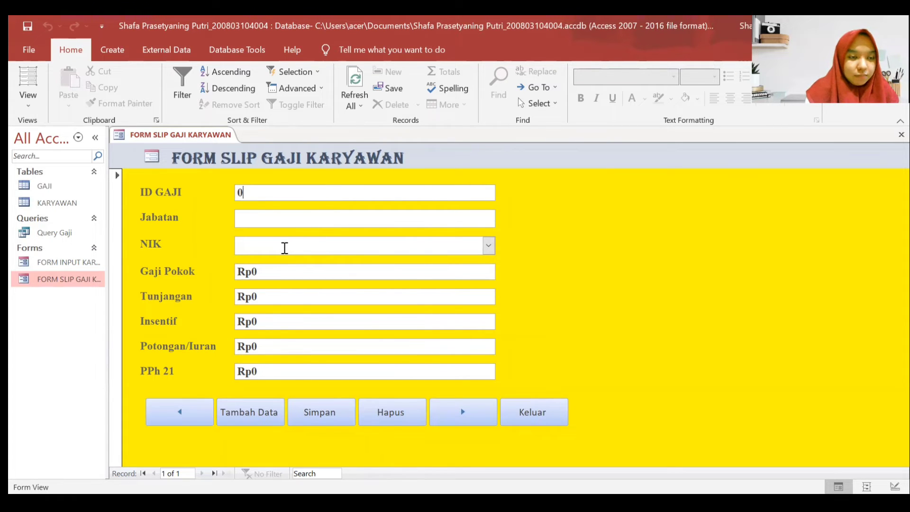
key(BackSpace)
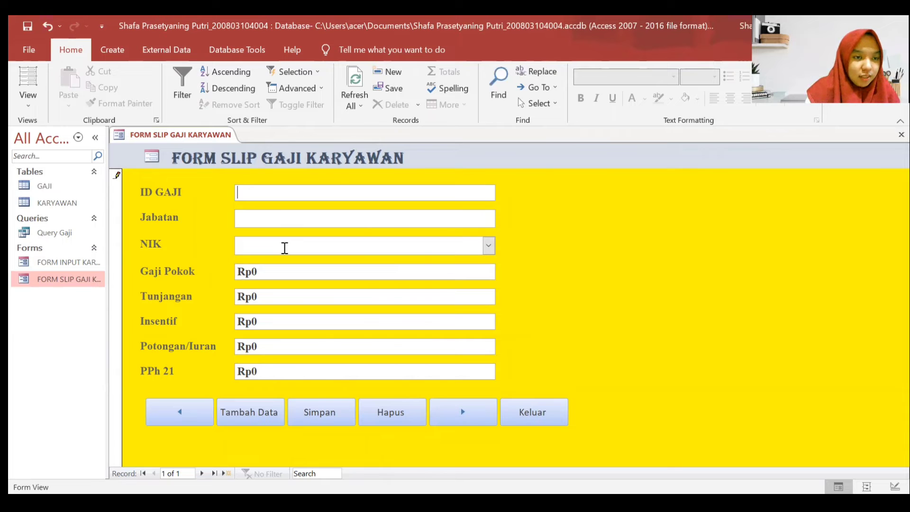
text(1)
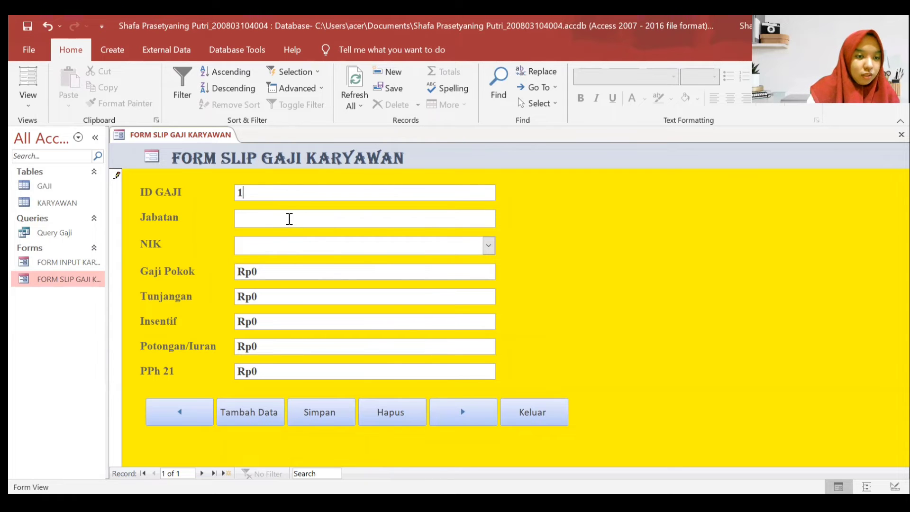
click(289, 219)
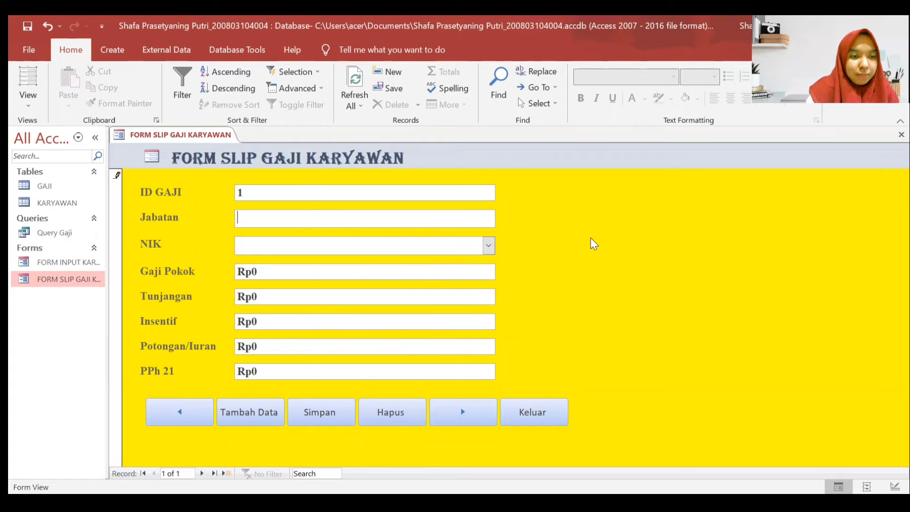
right_click(582, 213)
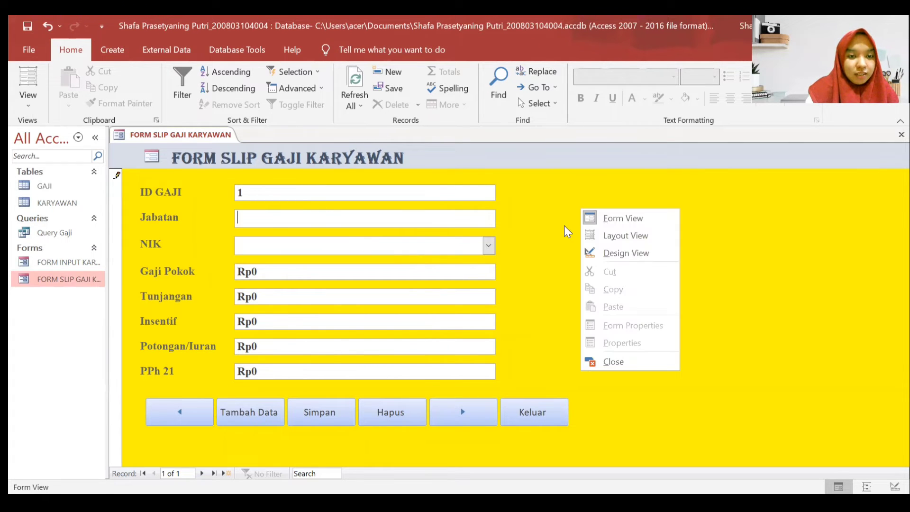
- Switch the form to Design View and change the Jabatan text box to a combo box
click(613, 253)
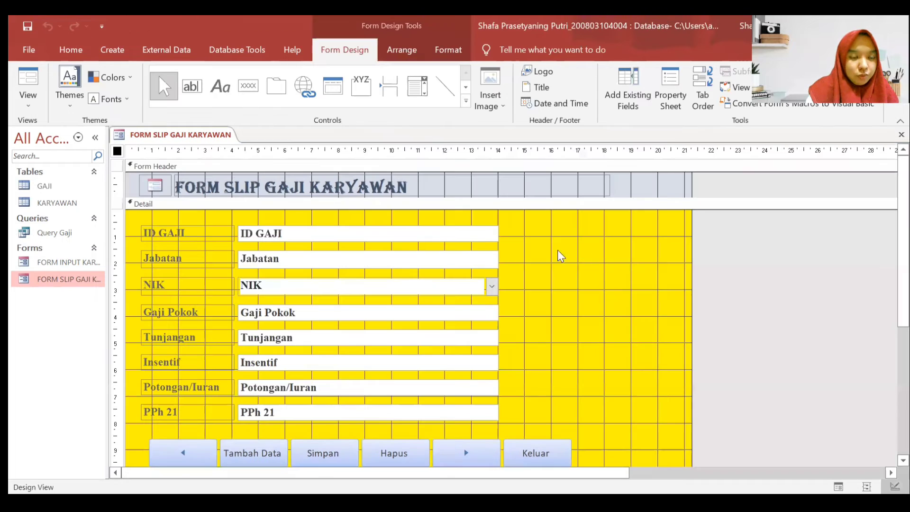
right_click(407, 262)
mouse_move(519, 79)
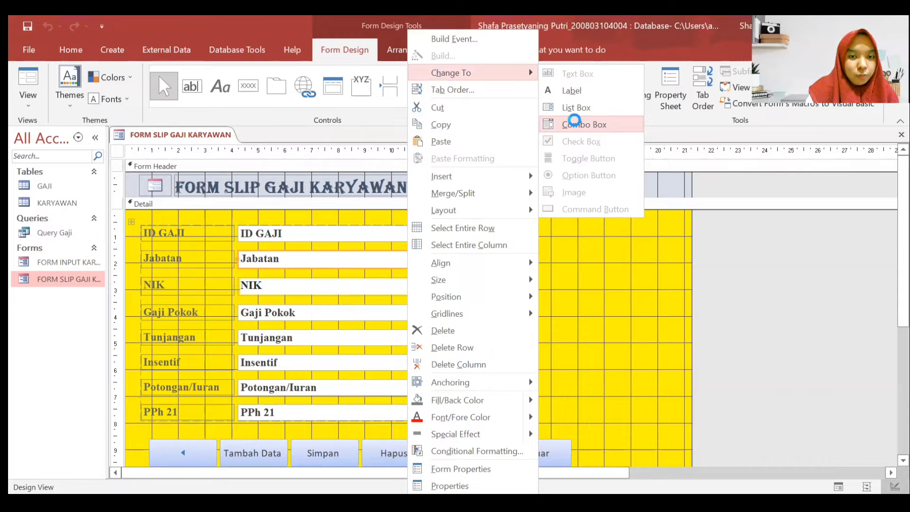
click(577, 124)
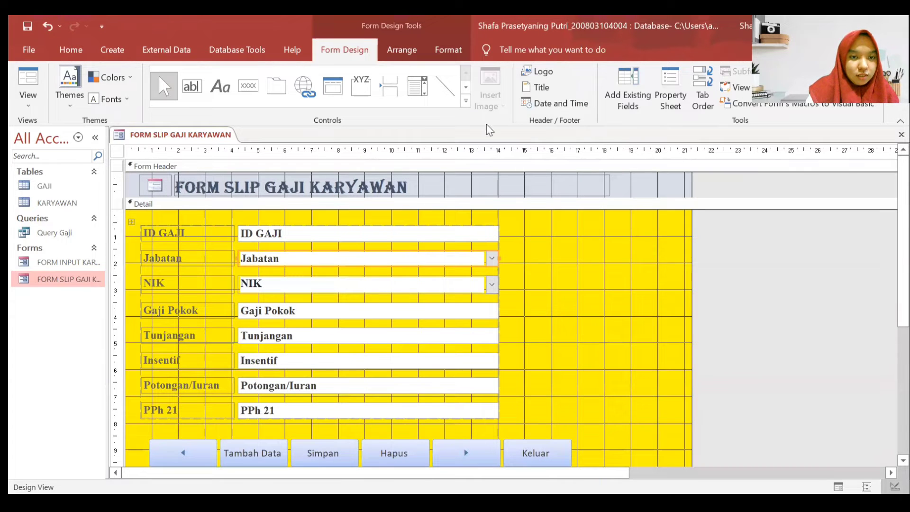
- Set the Jabatan combo box's Row Source Type to Value List and open the Row Source list editor
click(675, 95)
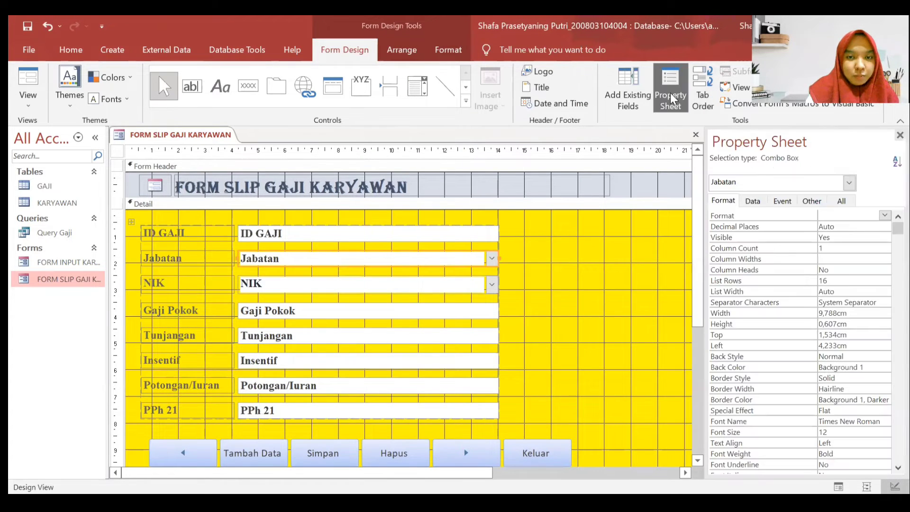
click(753, 201)
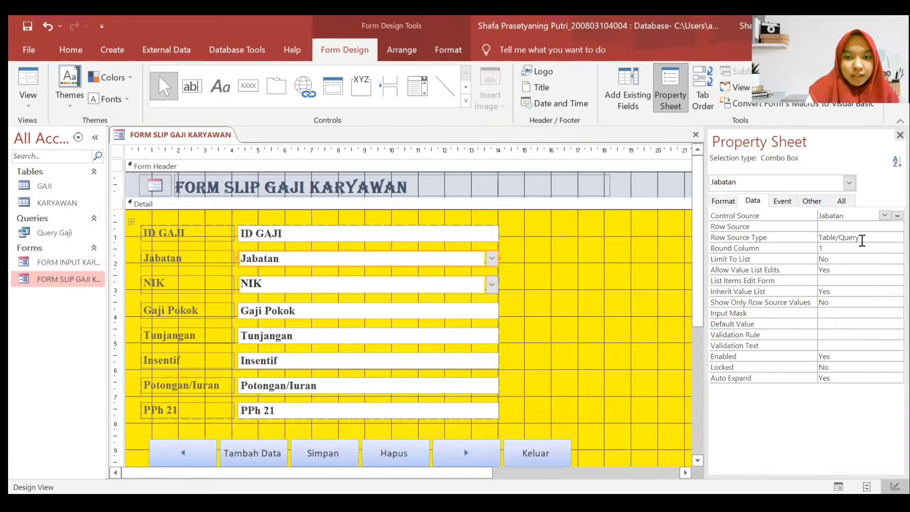
click(860, 237)
click(896, 237)
click(882, 258)
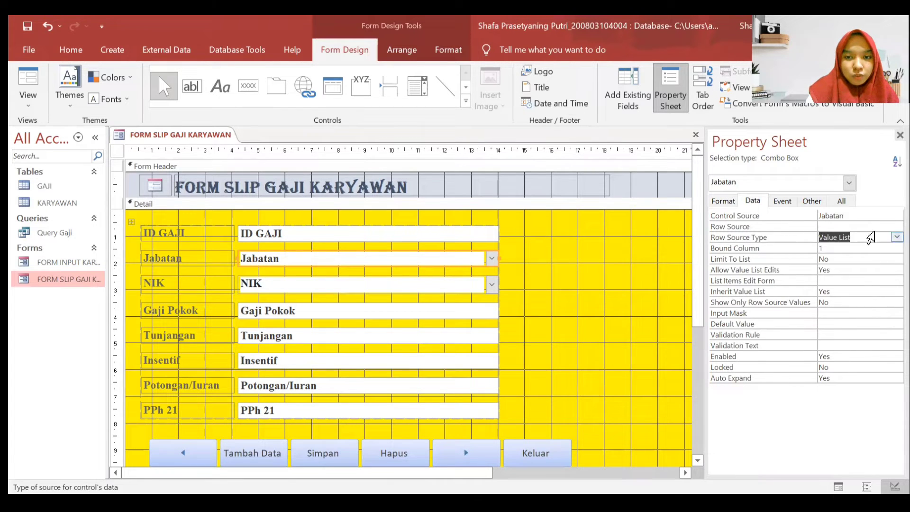
click(887, 228)
click(896, 227)
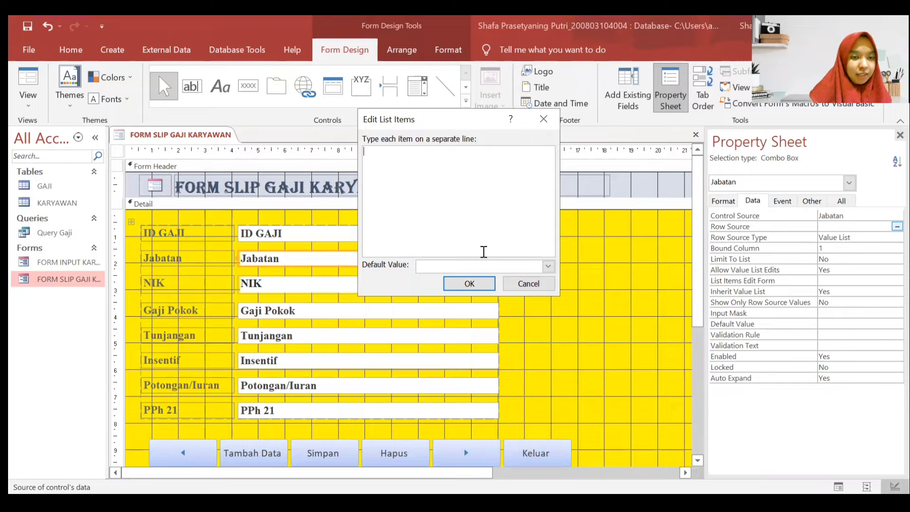
- Enter Direktur, Wakil Direktur, Manajer Keuangan and Manajer SDM as the first list items
text(Direktur)
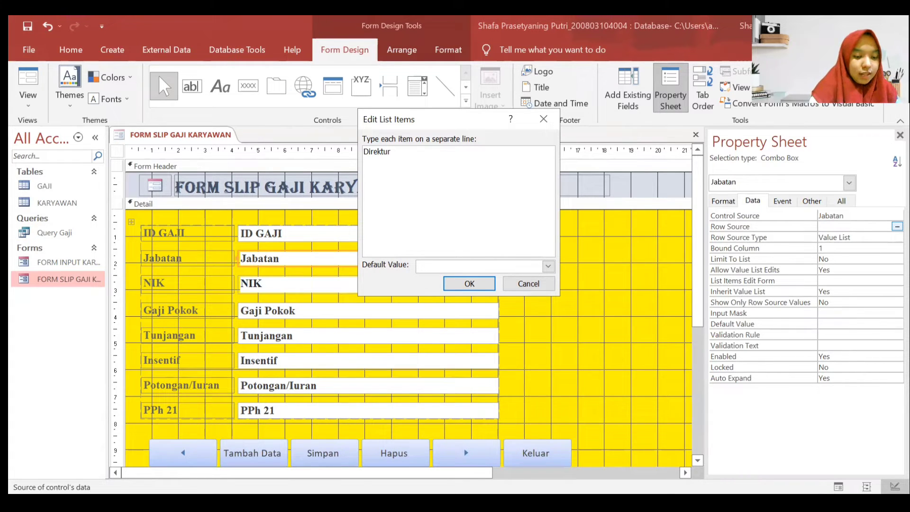
key(Return)
text(Wakil Direktu)
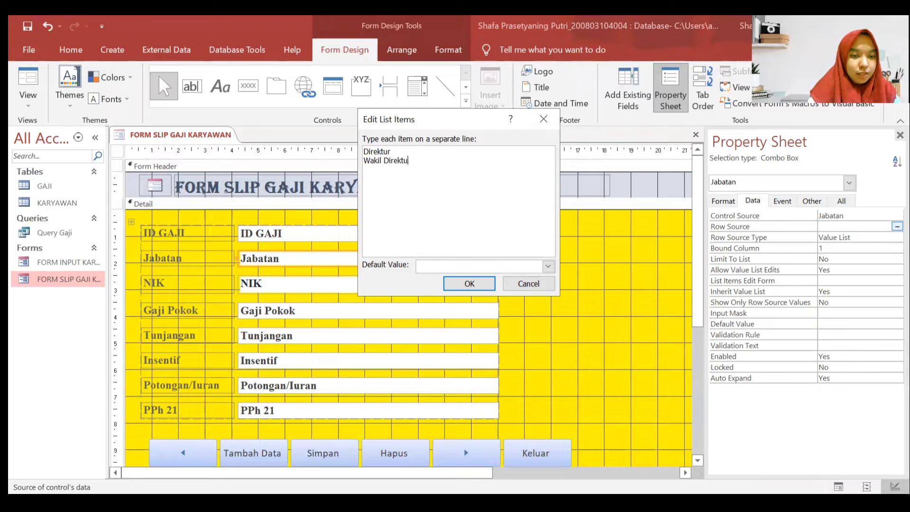
text(r)
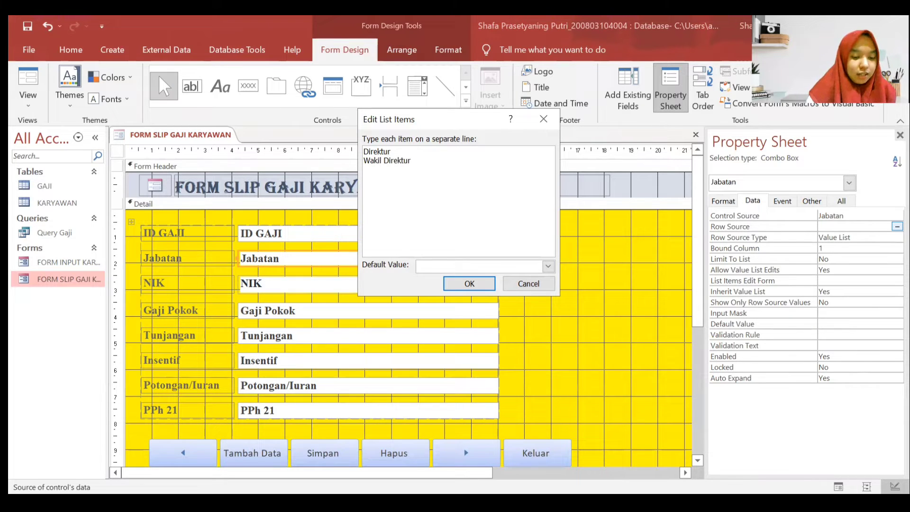
key(Caps_Lock)
key(Return)
text(M)
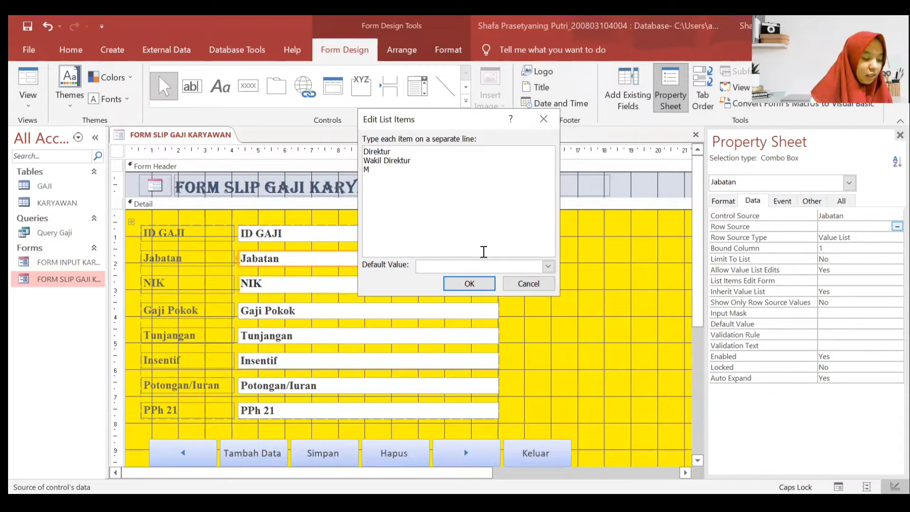
text(ANA)
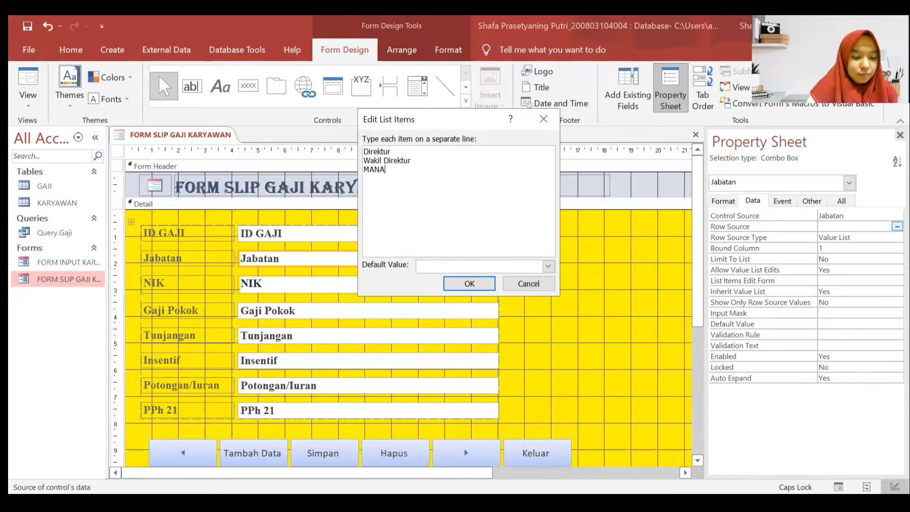
text(JER KEUANGAN)
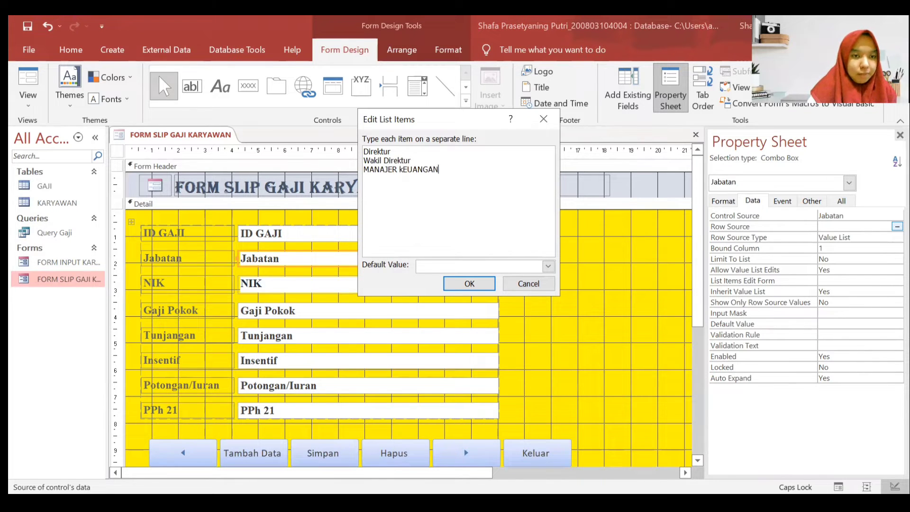
key(BackSpace)
key(BackSpace)
key(BackSpace)
key(BackSpace)
key(BackSpace)
key(BackSpace)
key(BackSpace)
key(BackSpace)
key(BackSpace)
key(BackSpace)
key(BackSpace)
key(BackSpace)
key(BackSpace)
key(BackSpace)
key(BackSpace)
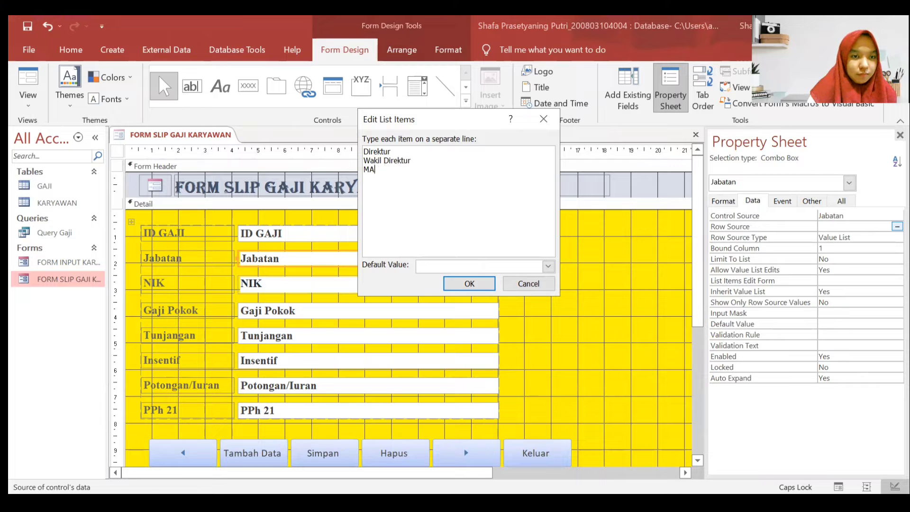
key(Caps_Lock)
text(anajer Keuangan)
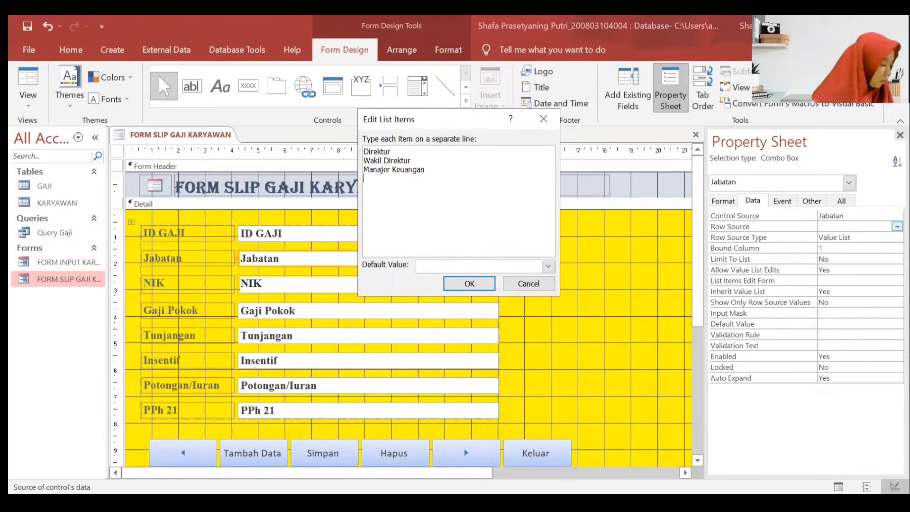
key(Return)
text(M)
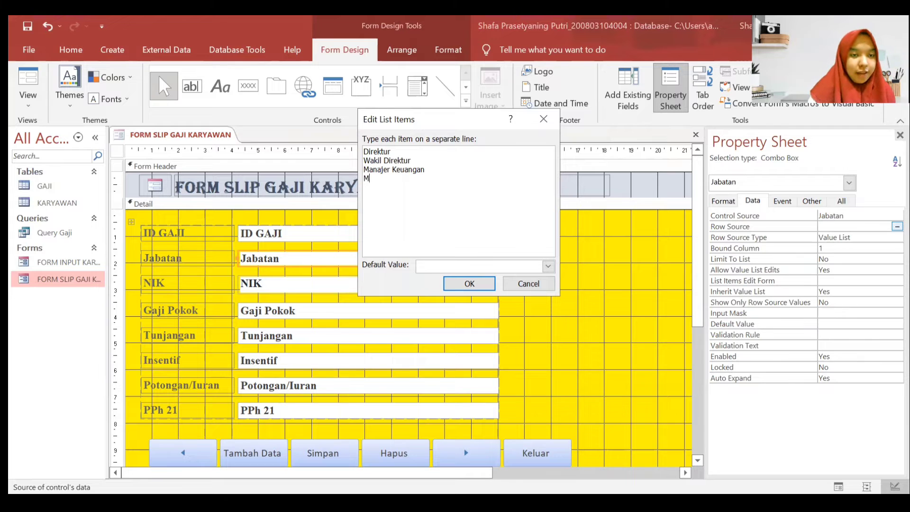
text(ana)
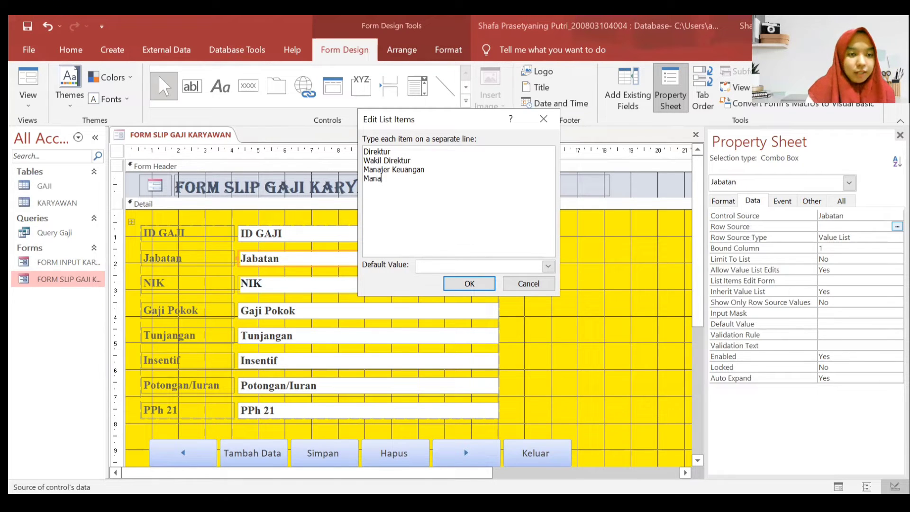
text(jer)
key(Caps_Lock)
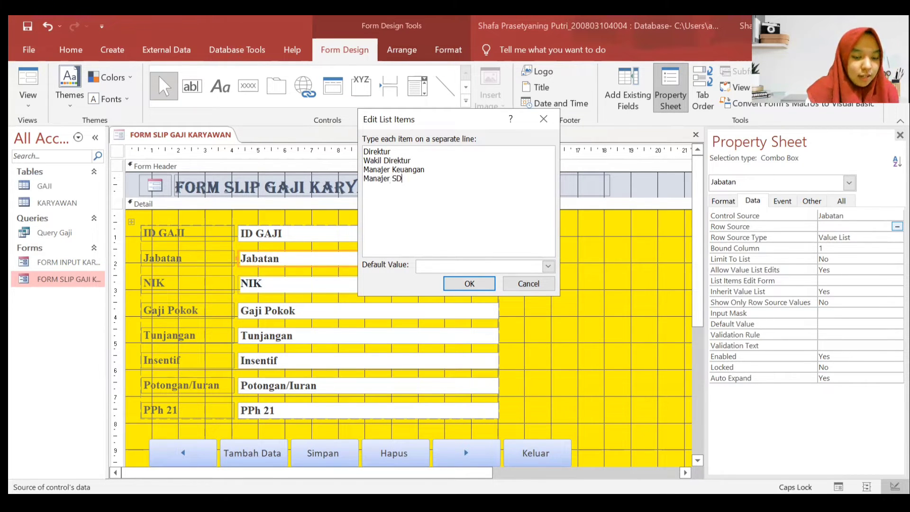
text(SDM)
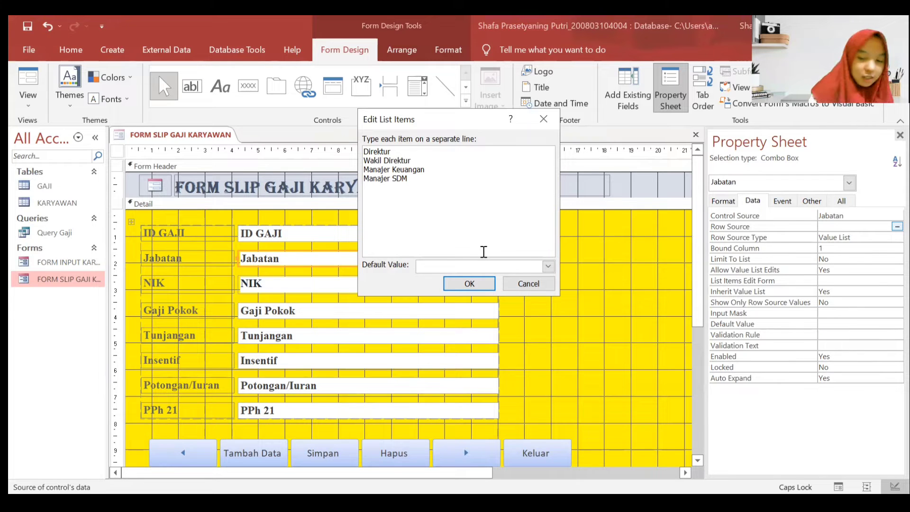
key(Return)
- Add Kepala Divisi Akuntansi, Produksi, Pembelian, Penjualan and Marketing to the list
text(K)
key(Caps_Lock)
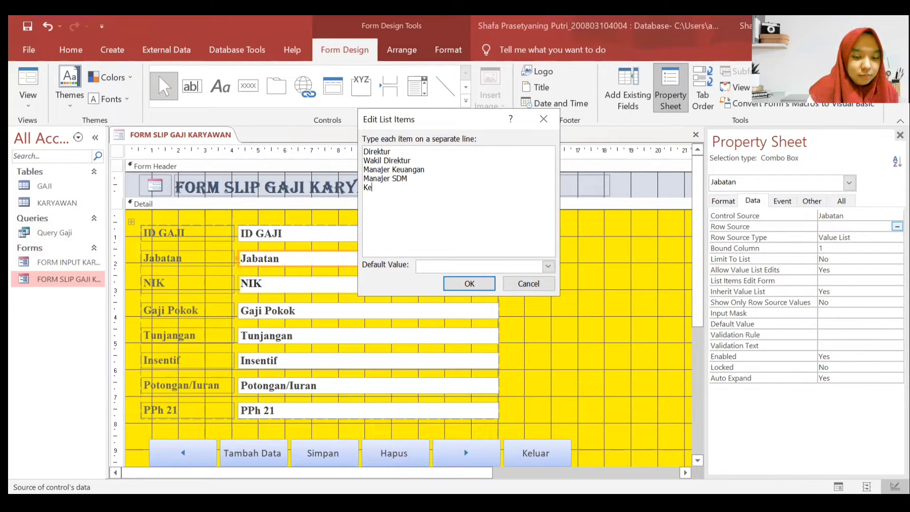
text(epala Divisi)
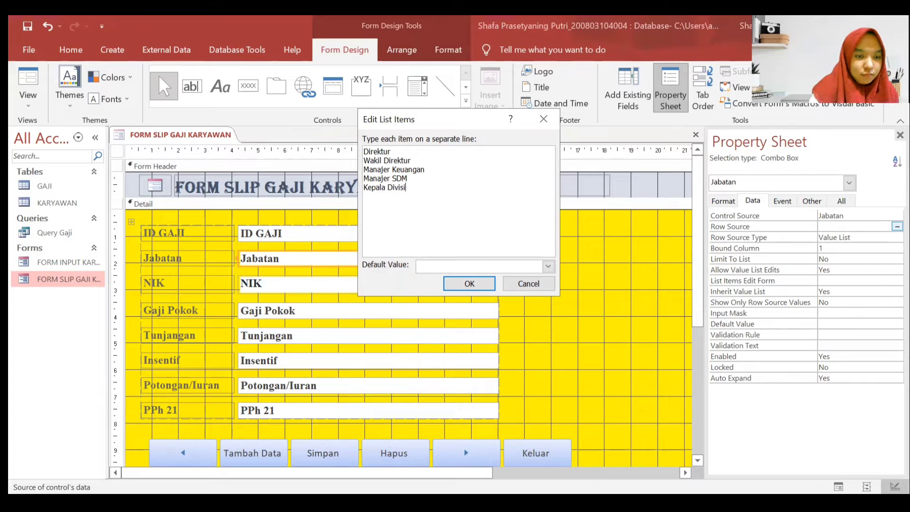
key(Caps_Lock)
text(A)
key(Caps_Lock)
text(kuntansi )
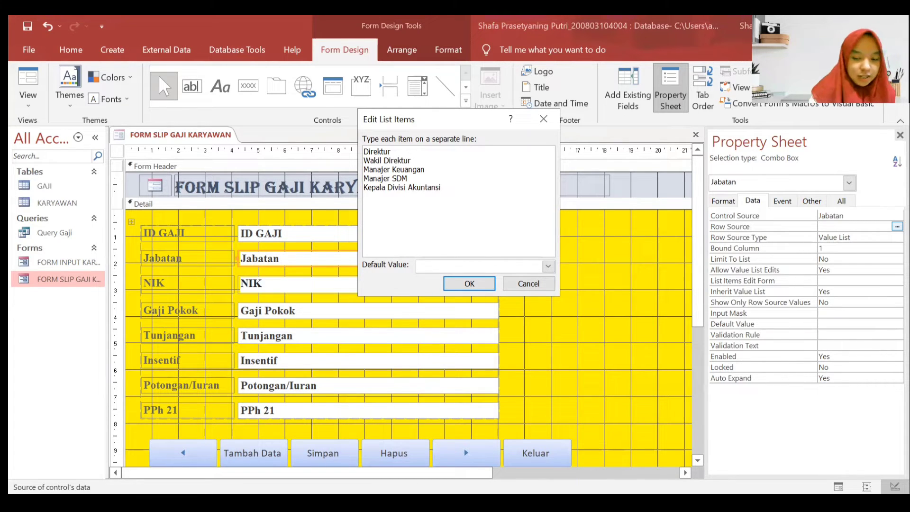
text(Kepala Divi)
key(Caps_Lock)
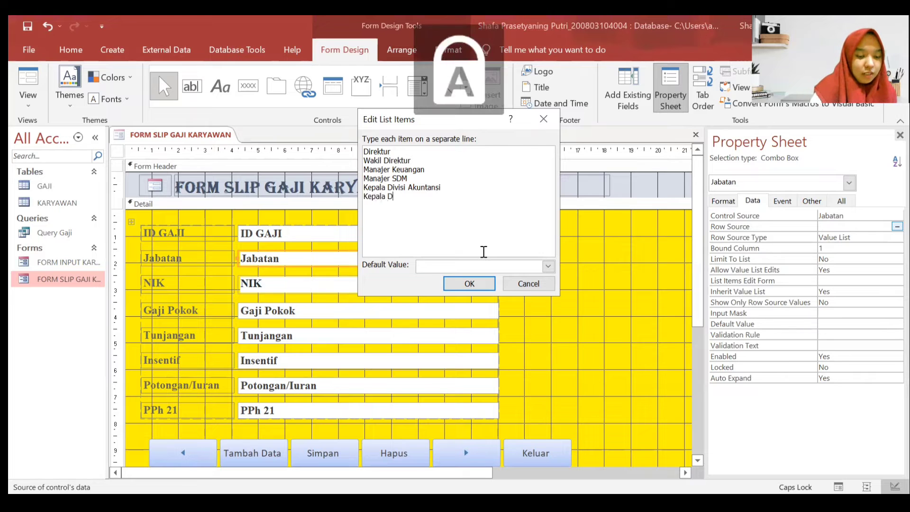
key(Caps_Lock)
text(si)
key(Caps_Lock)
text(P)
key(Caps_Lock)
text(roduksi )
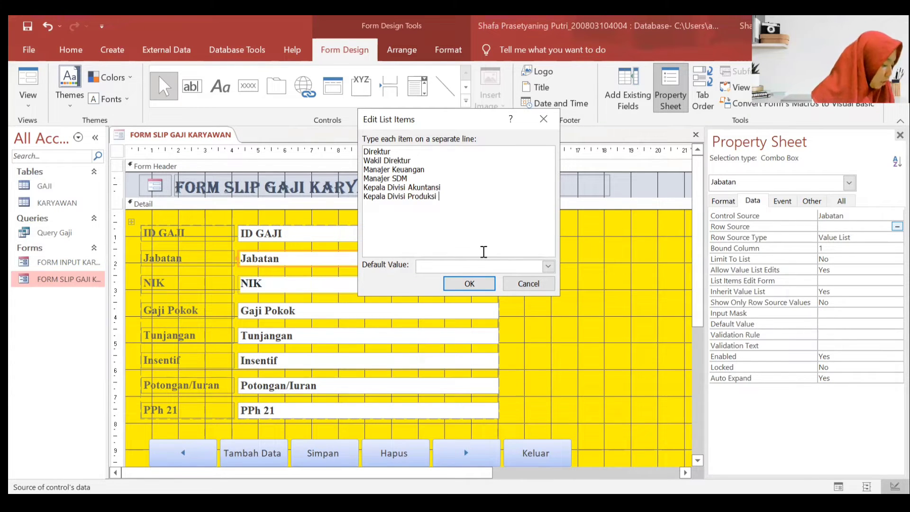
text(Kepala)
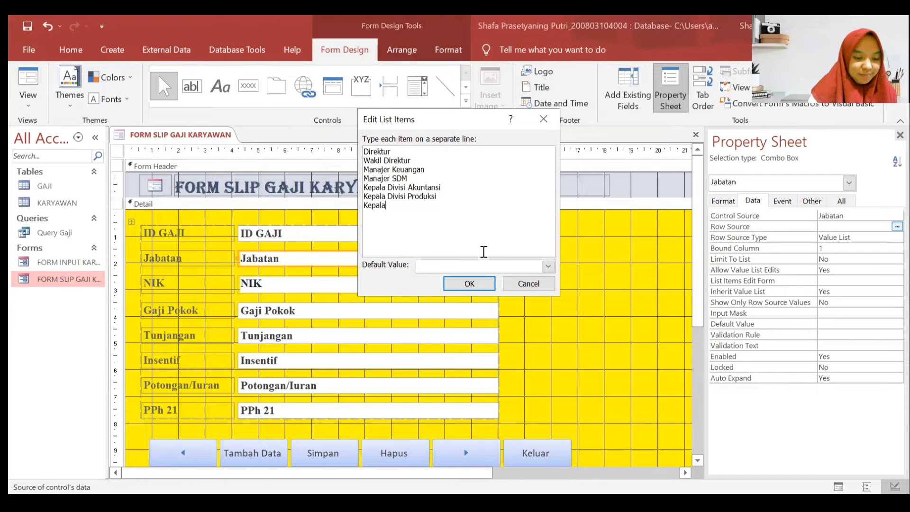
key(Caps_Lock)
text(D)
key(Caps_Lock)
text(i)
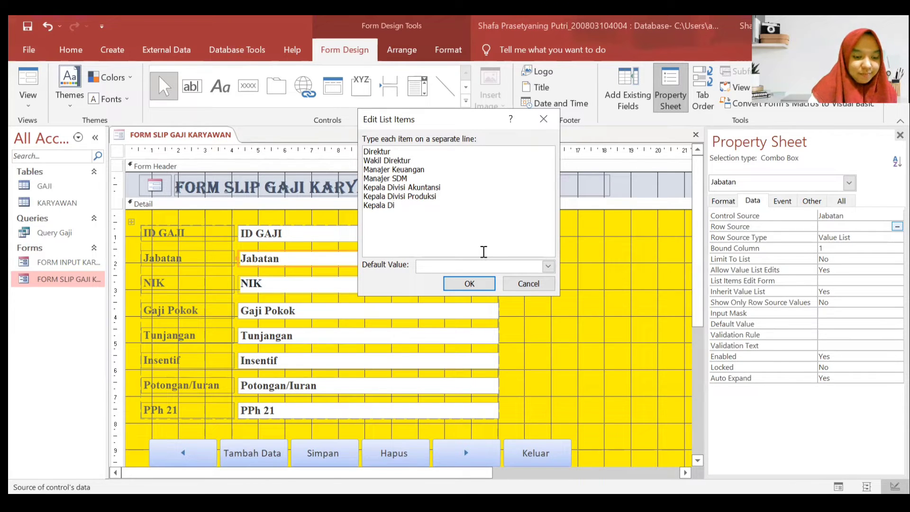
text(visi)
key(Caps_Lock)
text(P)
key(Caps_Lock)
text(embel)
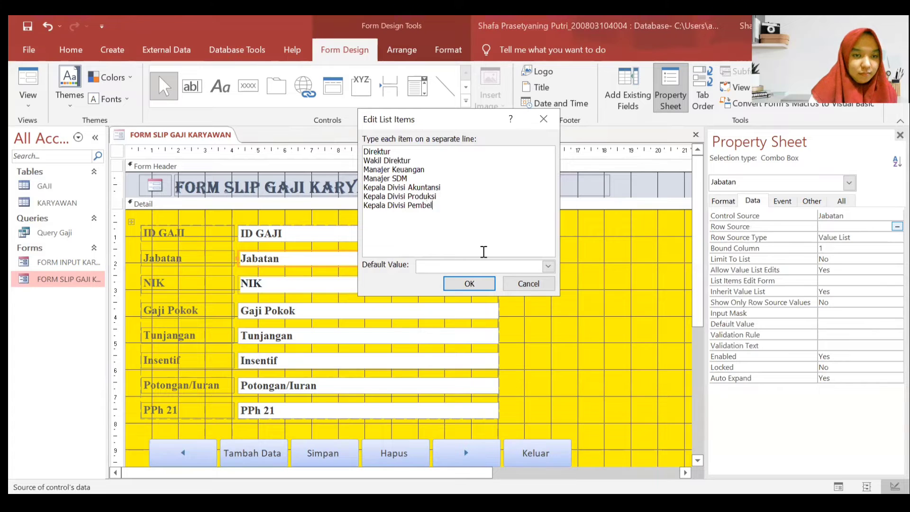
text(ian )
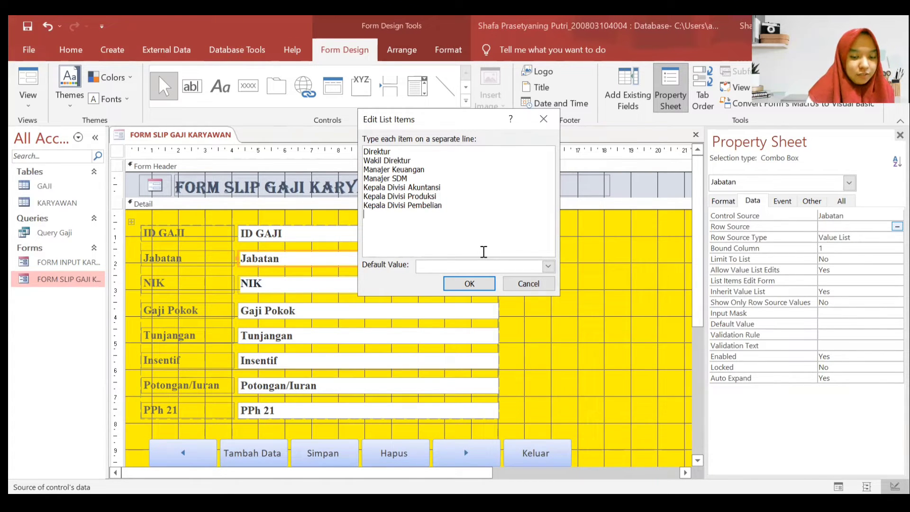
text(Kepala Di)
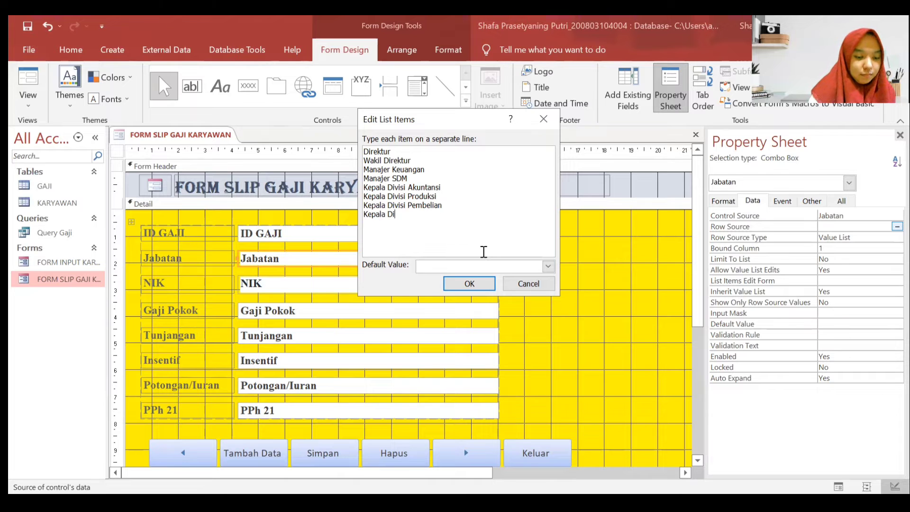
text(visi Penjualan)
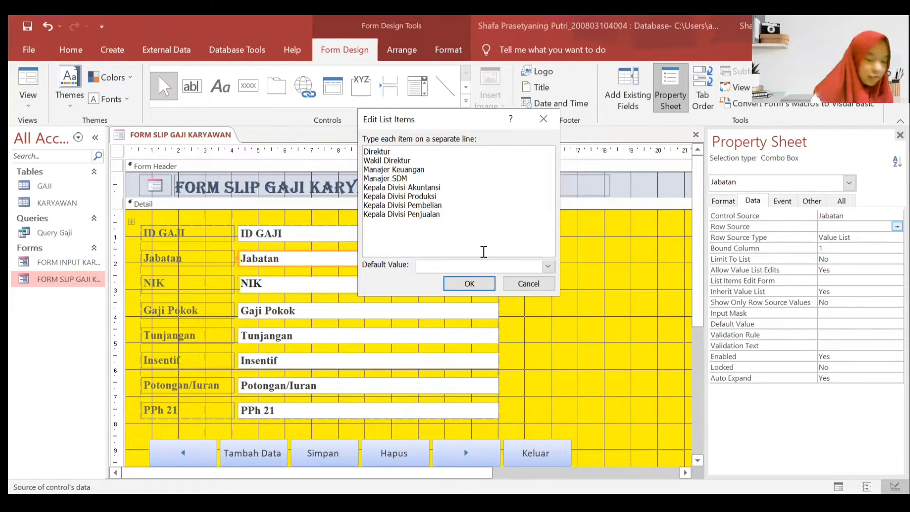
text(Kepala D)
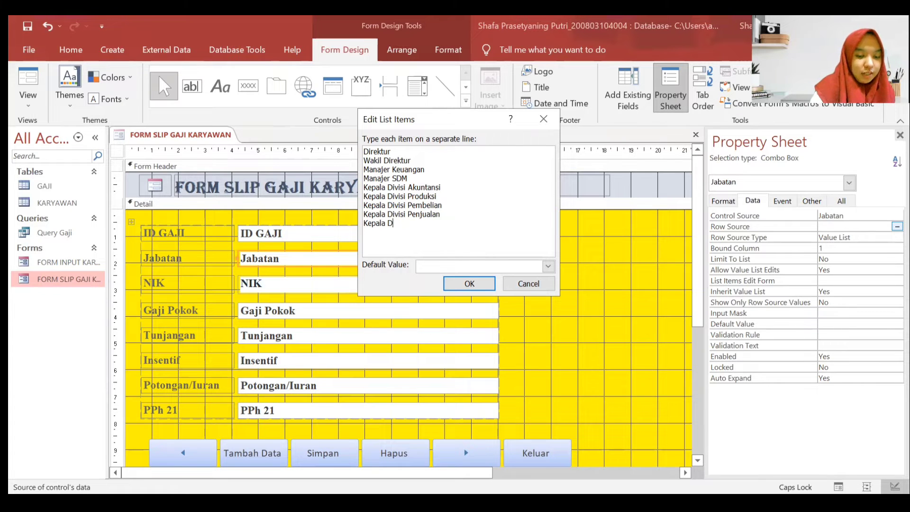
text(ivisi Mark)
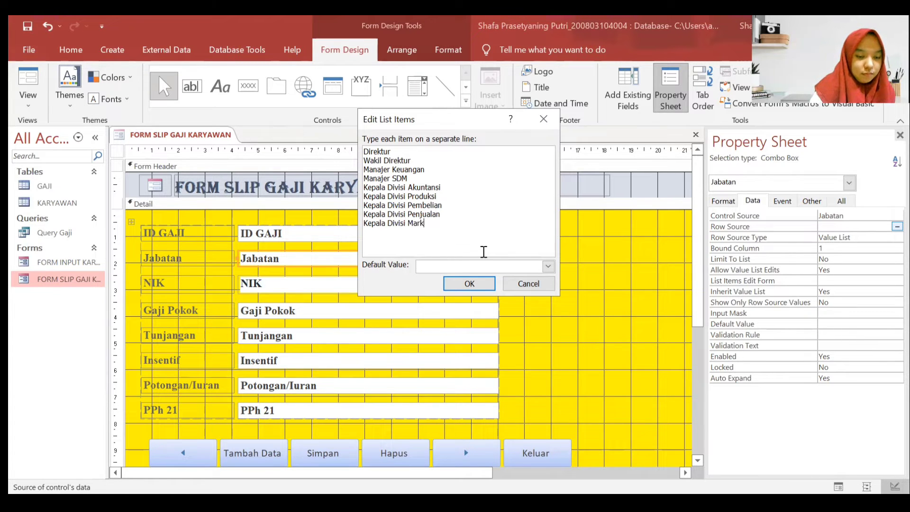
text(ting)
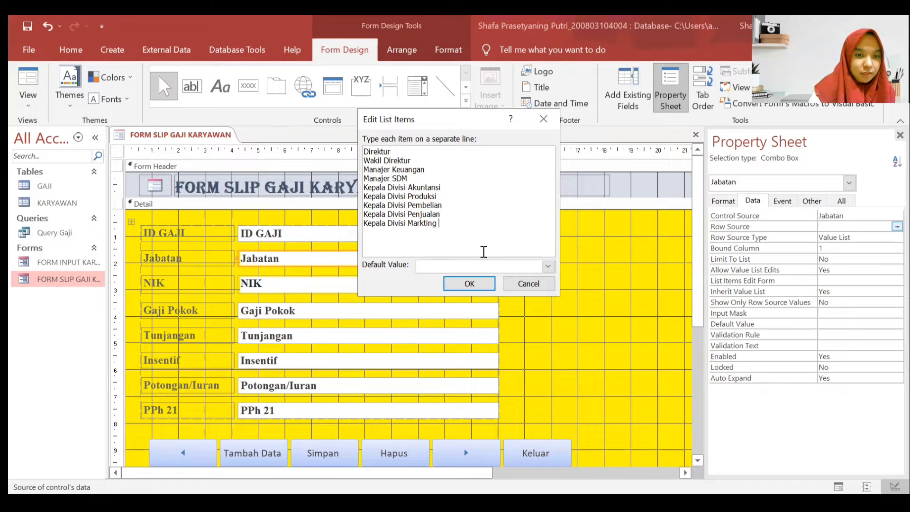
key(BackSpace)
key(BackSpace)
key(BackSpace)
key(BackSpace)
key(BackSpace)
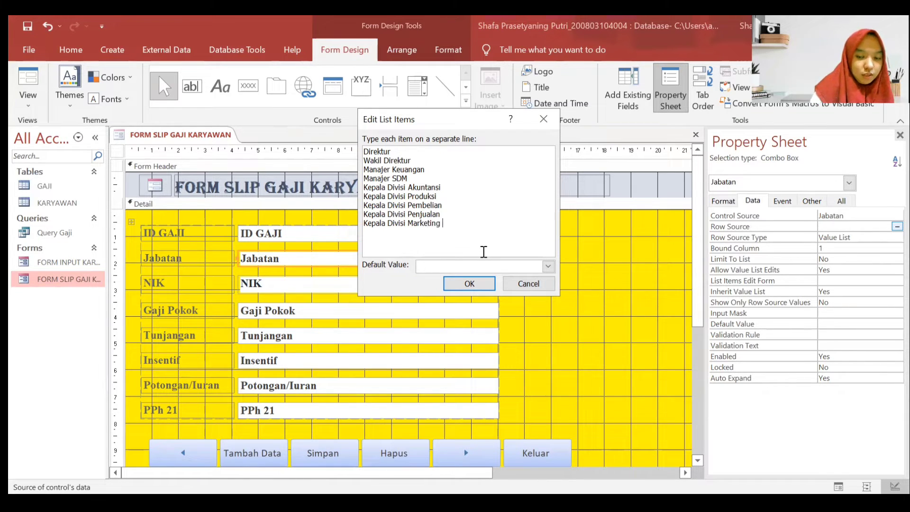
text(eting)
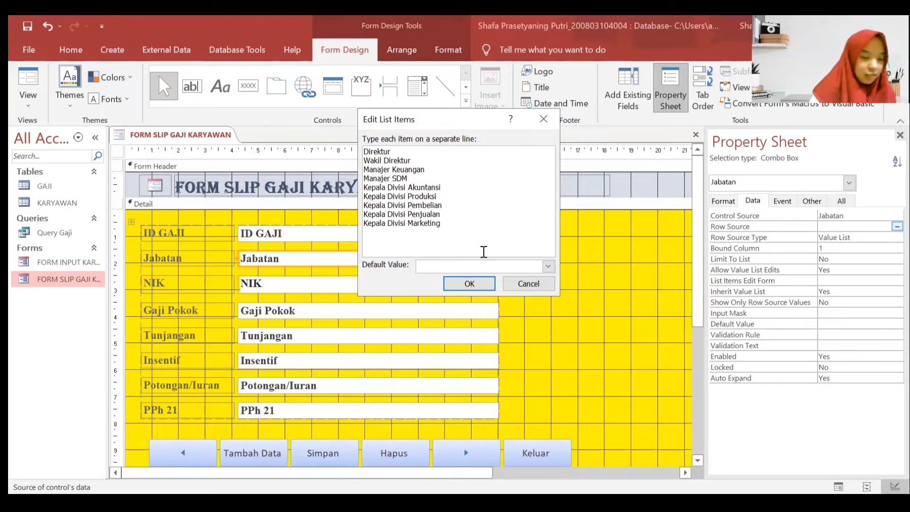
- Finish the list with Sekretaris and Karyawan on separate lines
key(Return)
text(Sekret)
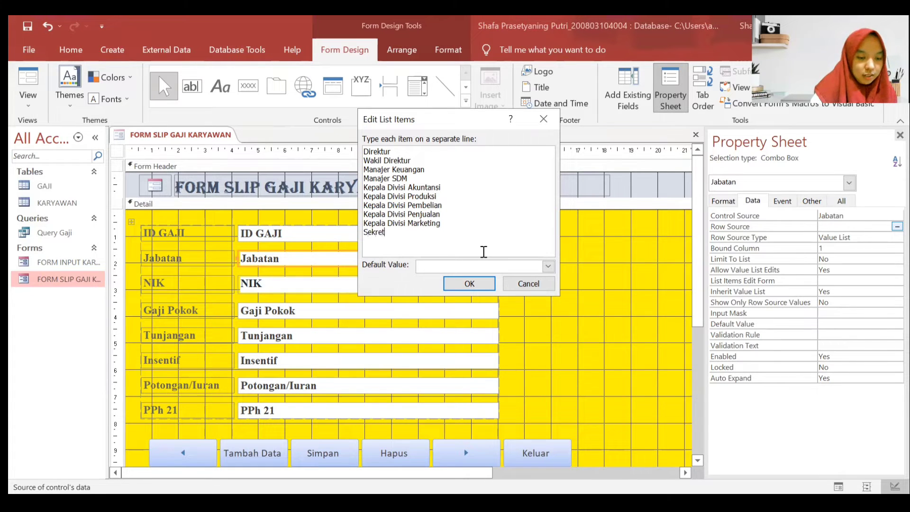
text(ar)
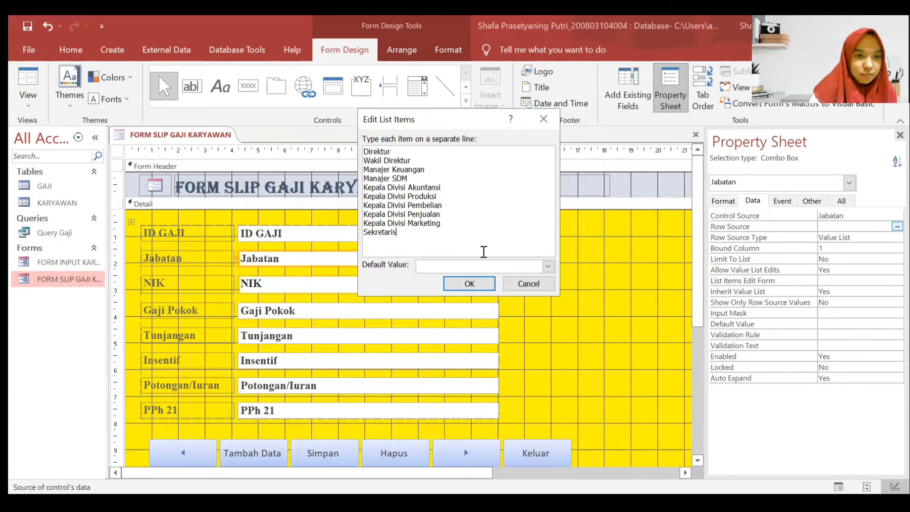
text(is)
key(Return)
text(Karyawan)
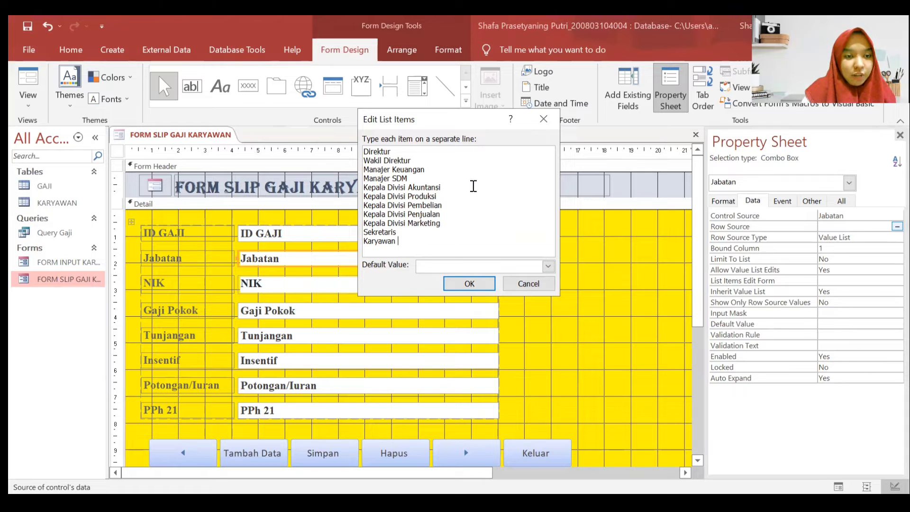
- Accept the job-title list and close the form's Design View
click(467, 283)
right_click(207, 139)
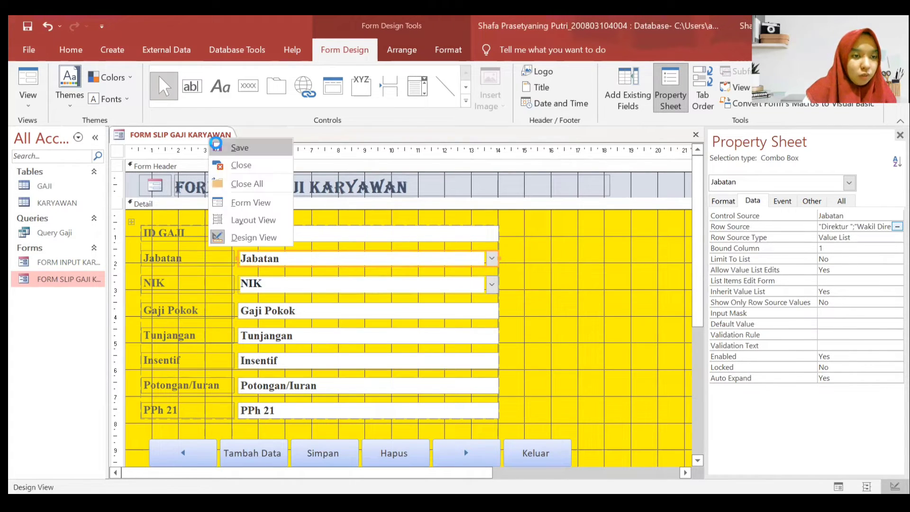
click(233, 166)
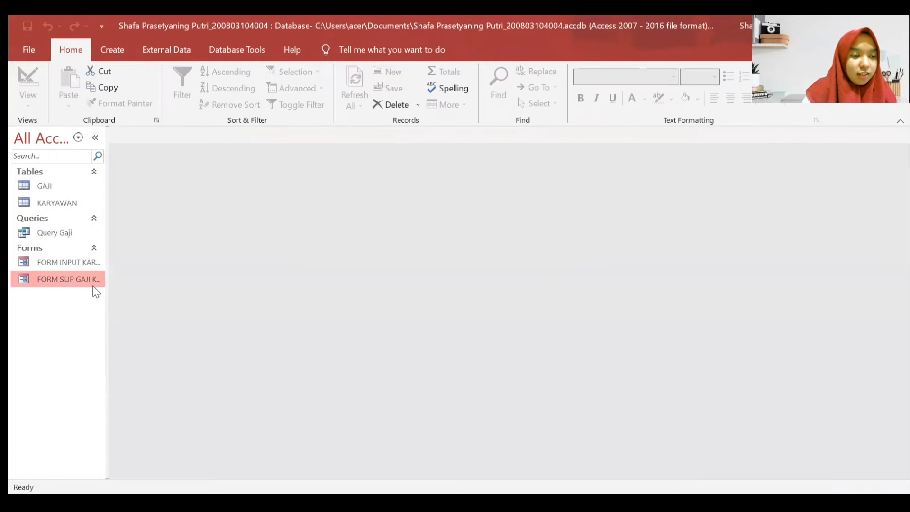
- Open the form in Form View, check the Jabatan dropdown choices, then close it
double_click(75, 279)
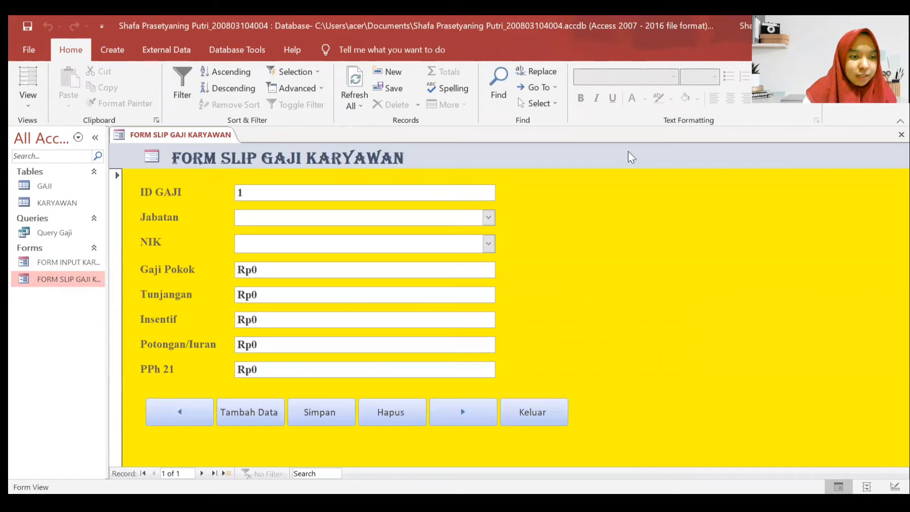
click(488, 217)
click(683, 241)
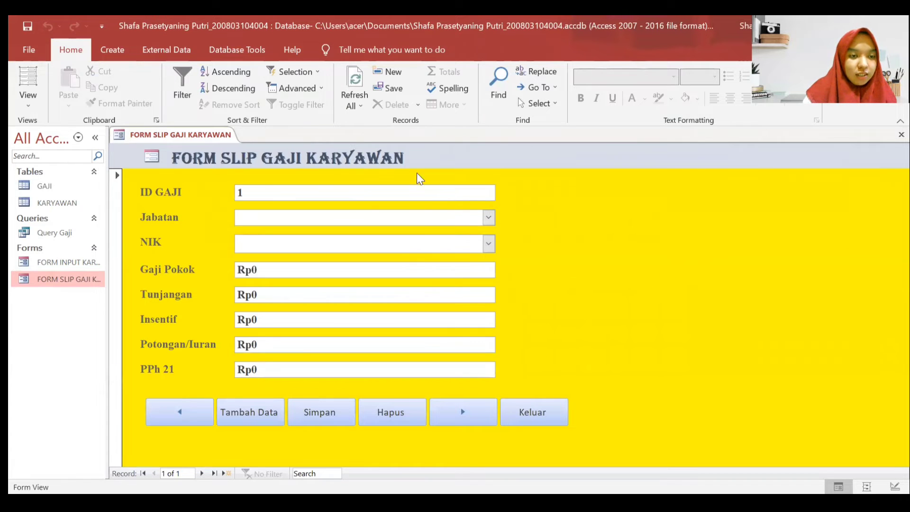
right_click(170, 137)
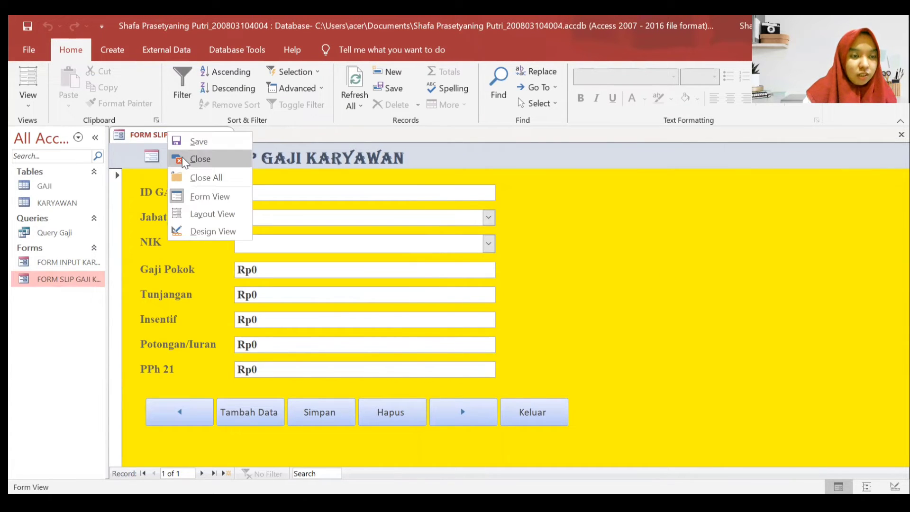
click(200, 159)
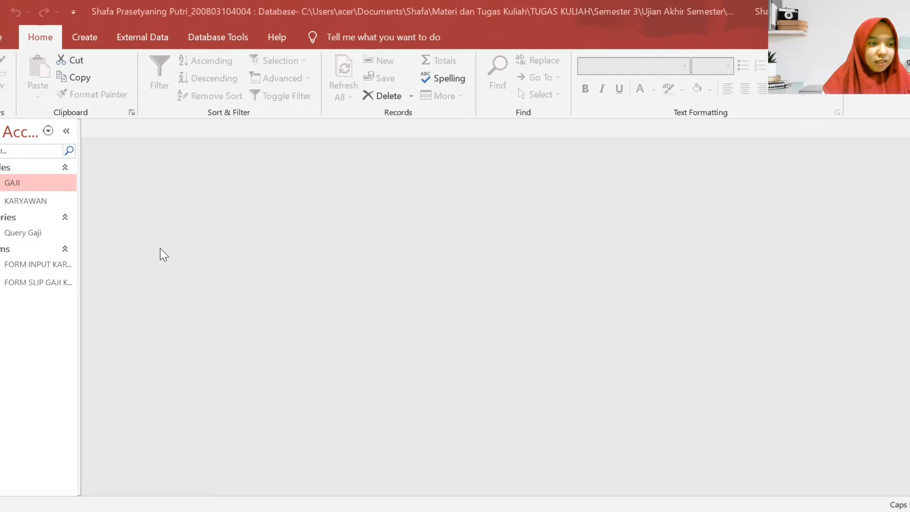
- Open the GAJI table in Design View and set the NIK lookup Column Count to 2
right_click(36, 187)
click(62, 217)
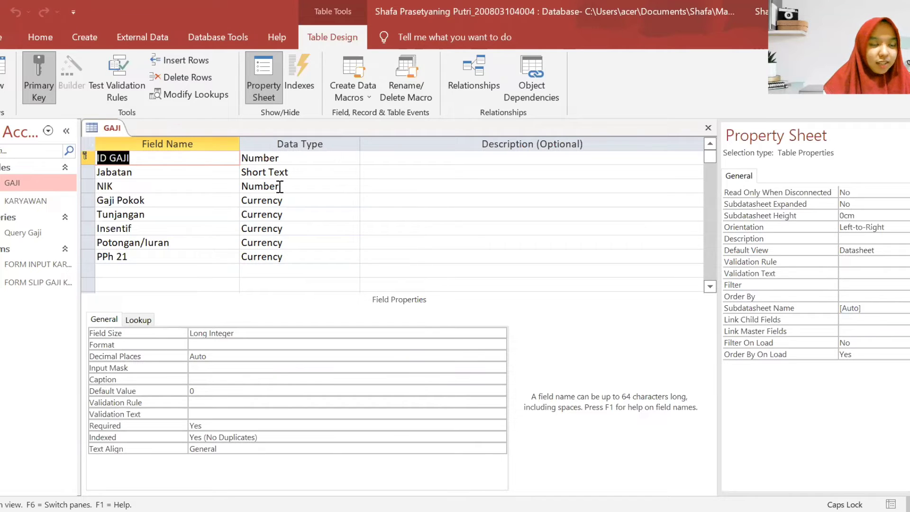
click(280, 186)
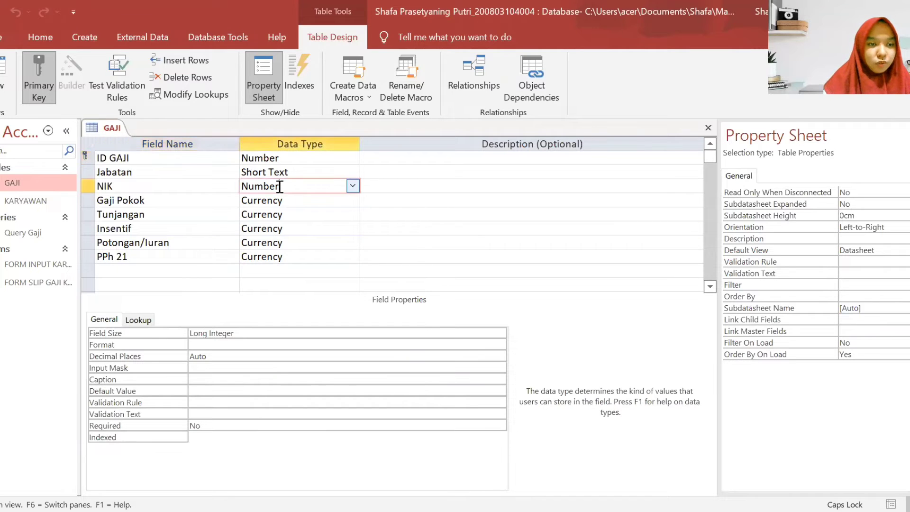
click(138, 320)
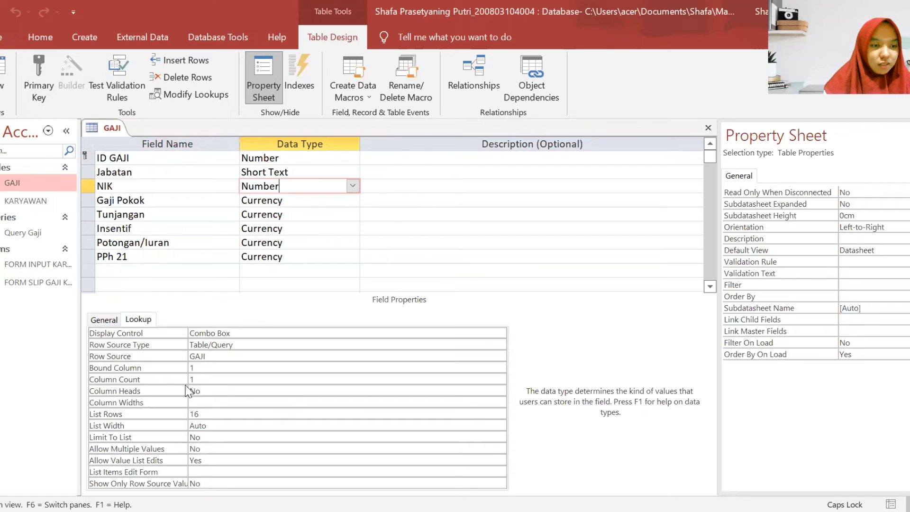
click(231, 380)
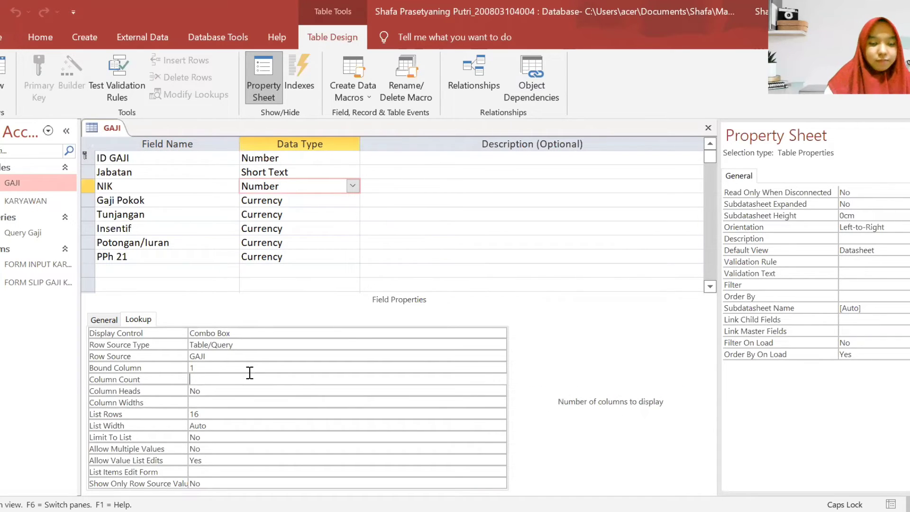
- Close the GAJI table's design
right_click(96, 129)
click(445, 254)
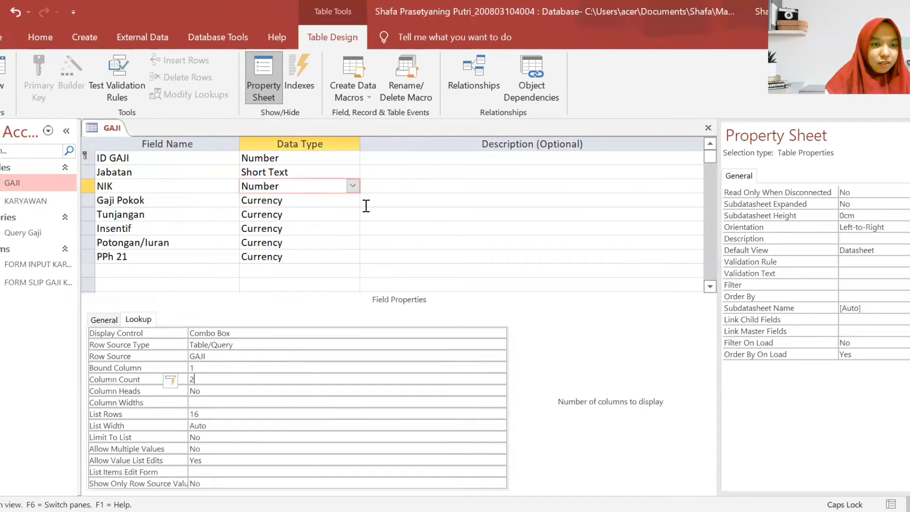
click(318, 211)
click(318, 175)
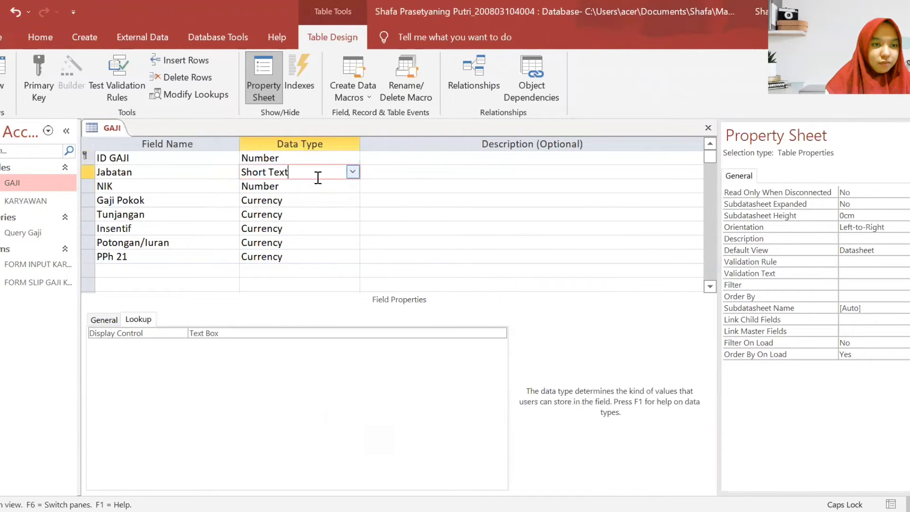
right_click(112, 128)
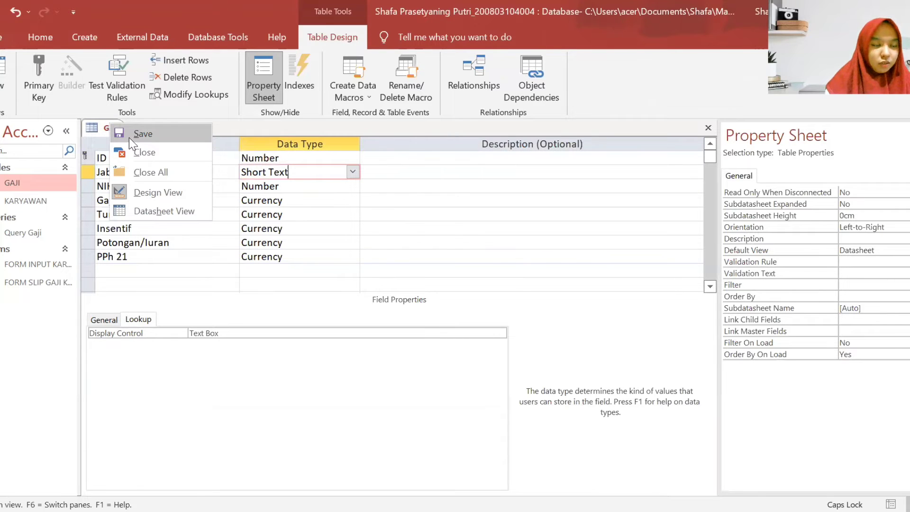
click(142, 152)
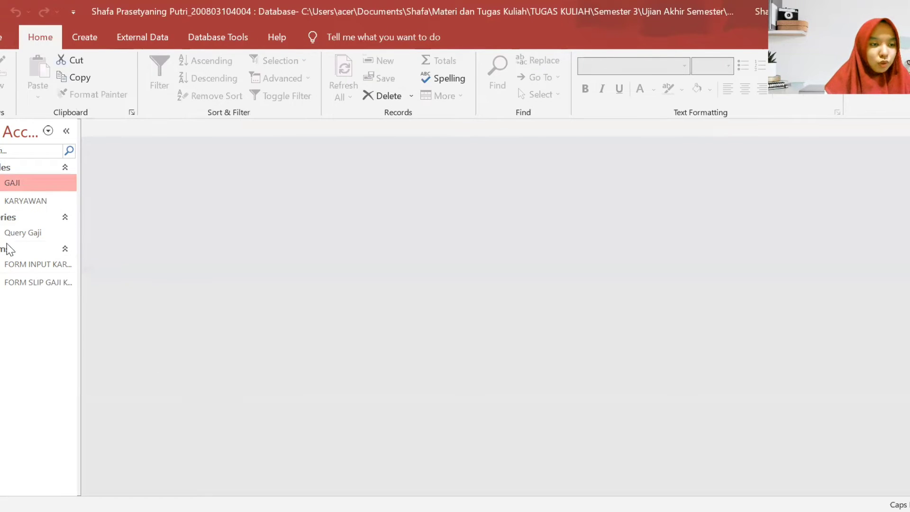
- Reopen FORM SLIP GAJI KARYAWAN and check the lists: Jabatan shows positions, NIK shows nothing
double_click(38, 283)
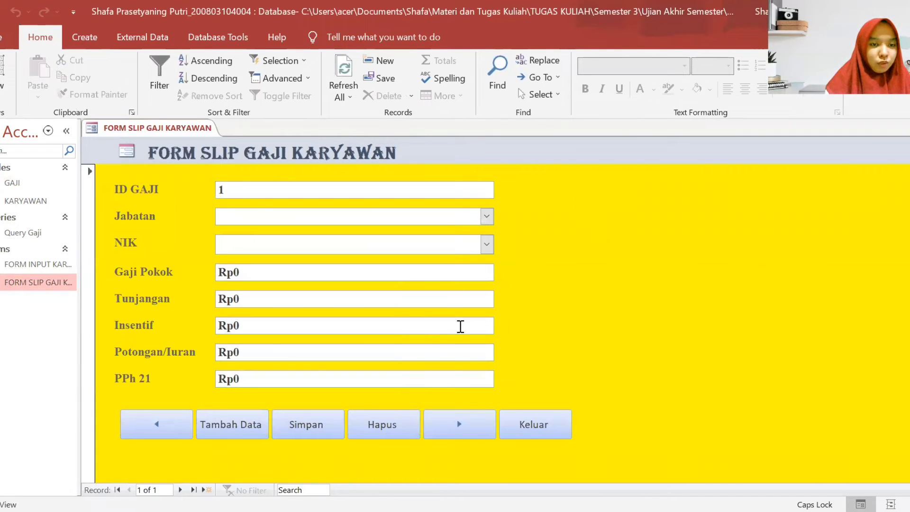
click(486, 216)
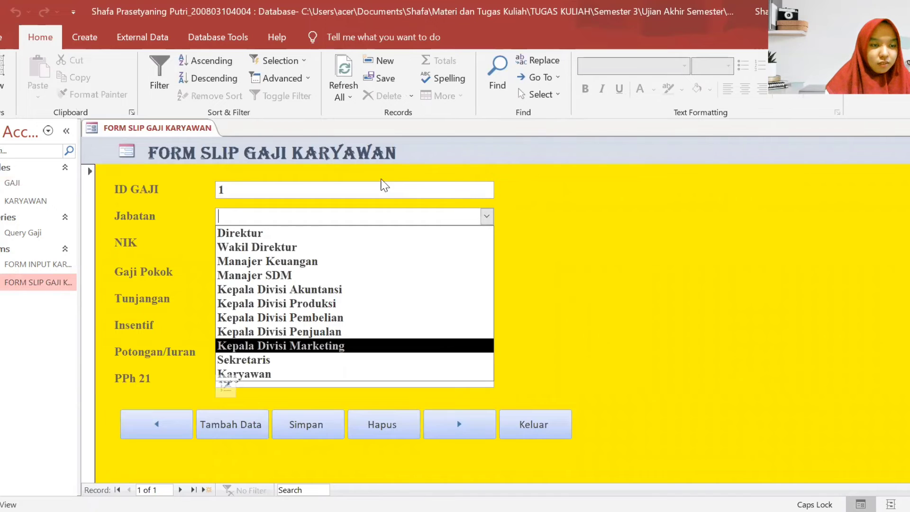
click(622, 222)
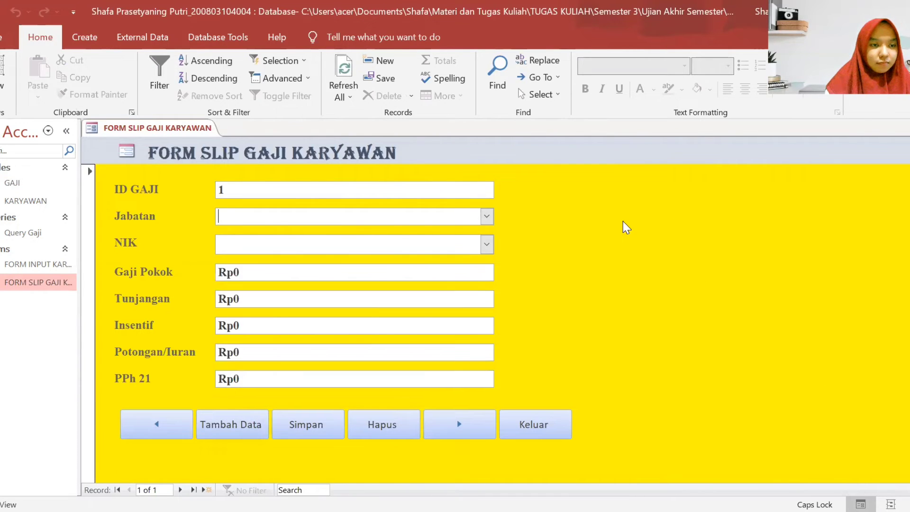
click(489, 243)
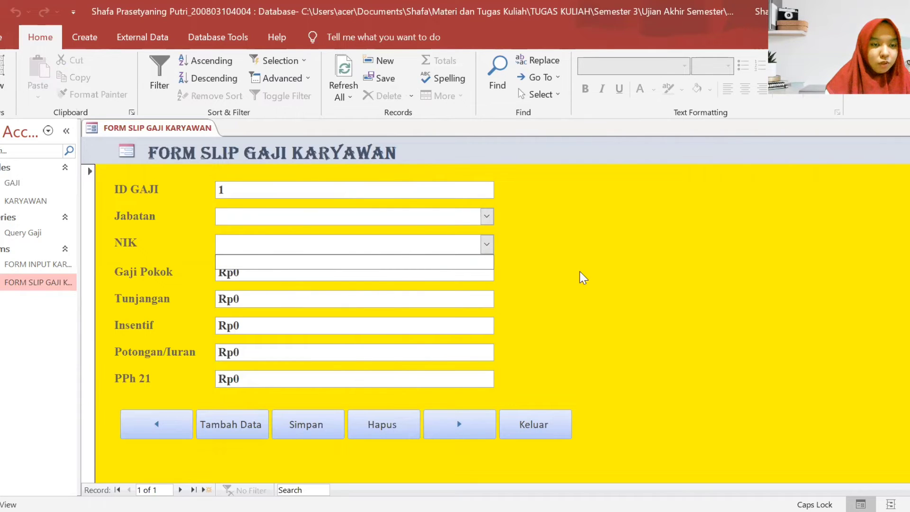
click(628, 247)
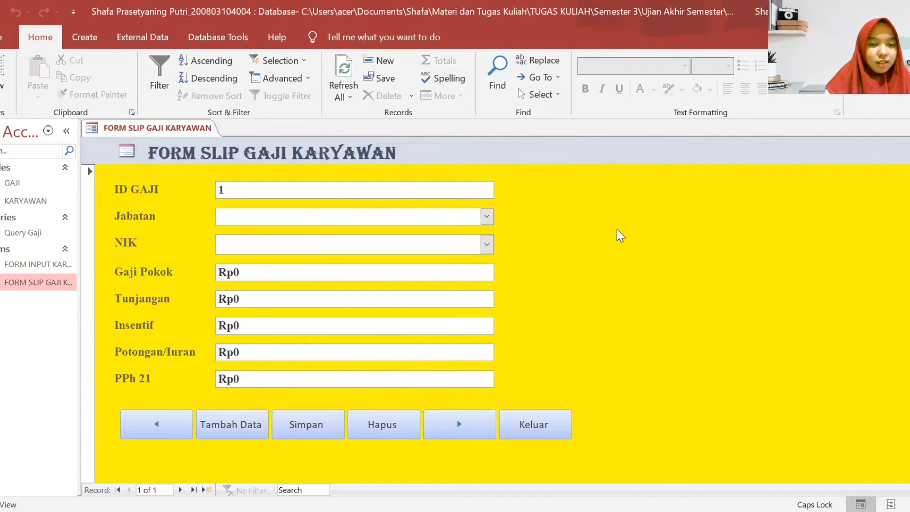
right_click(615, 206)
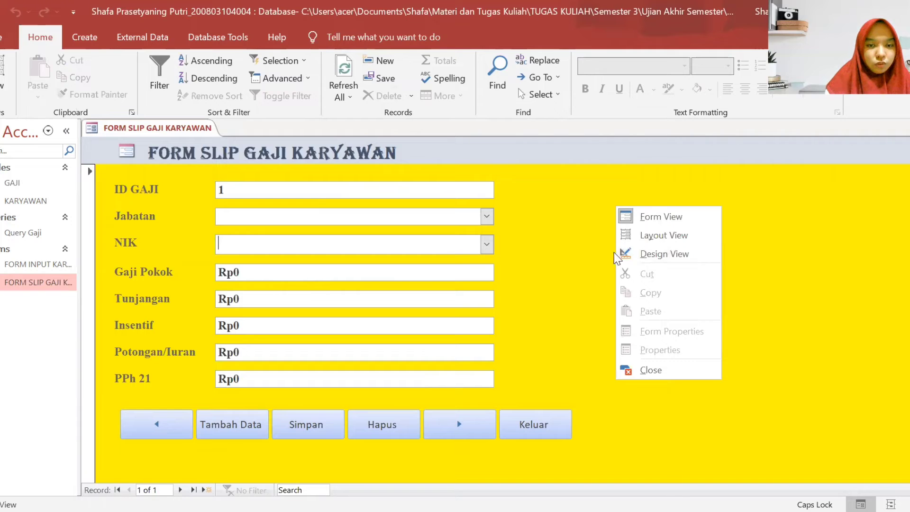
- In Design View, remove the grouped layout from the Gaji Pokok to PPh 21 rows
click(629, 254)
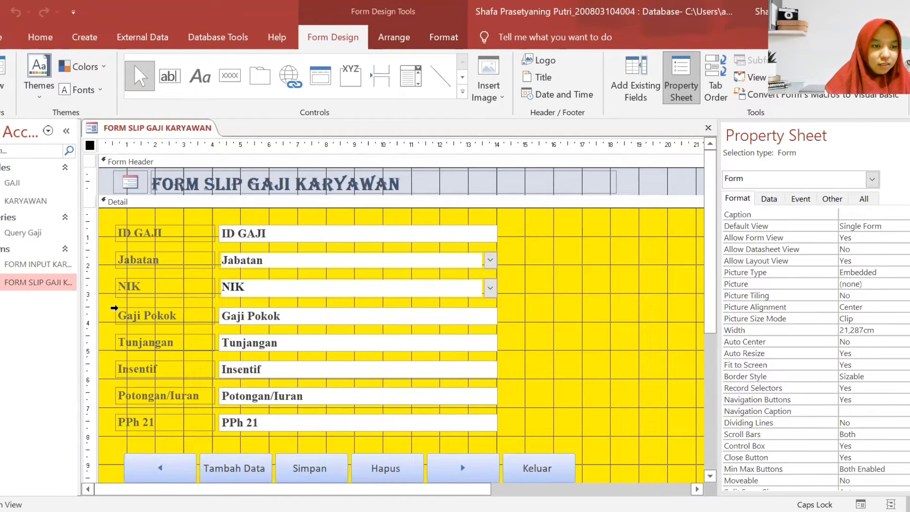
click(112, 309)
drag(112, 309, 524, 449)
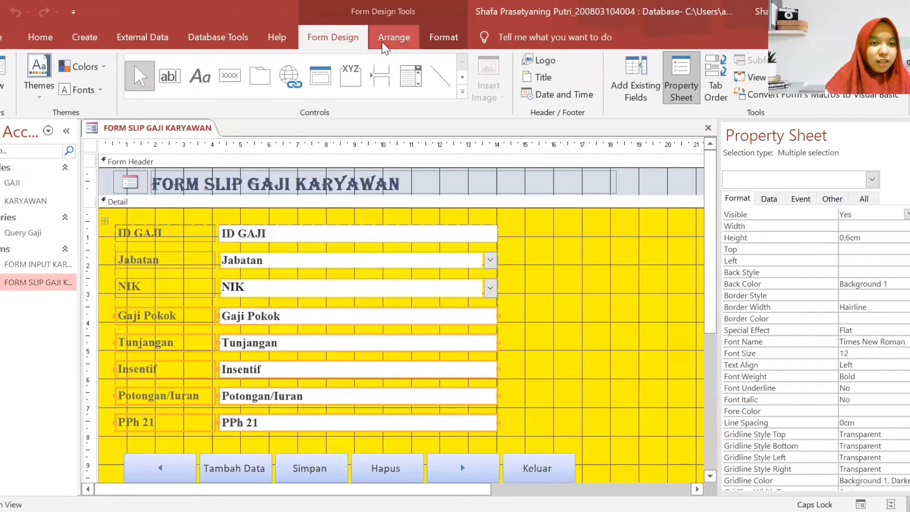
click(394, 37)
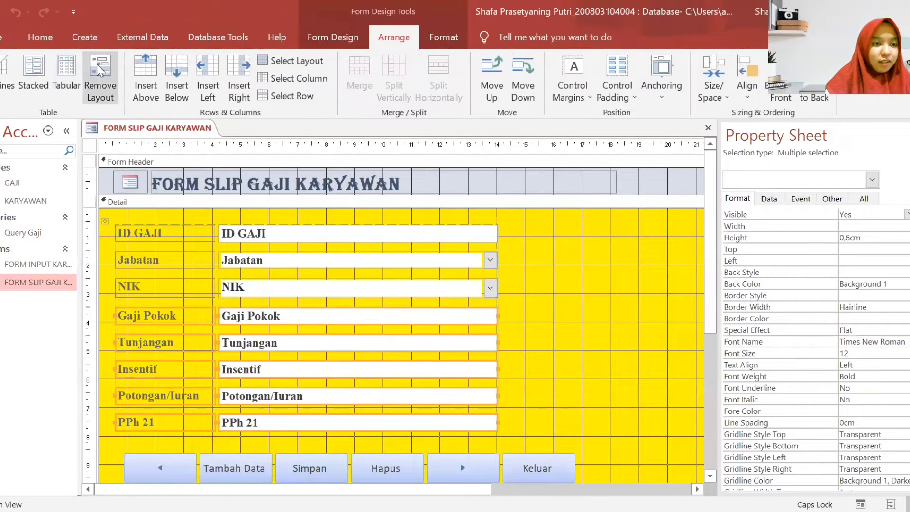
click(97, 64)
- Move the Gaji Pokok to PPh 21 controls further down the form
click(562, 302)
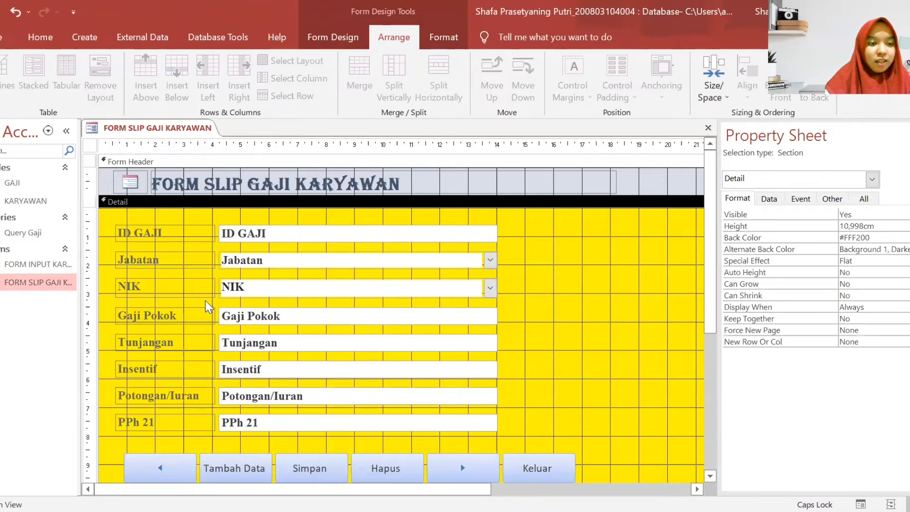
click(121, 317)
click(547, 329)
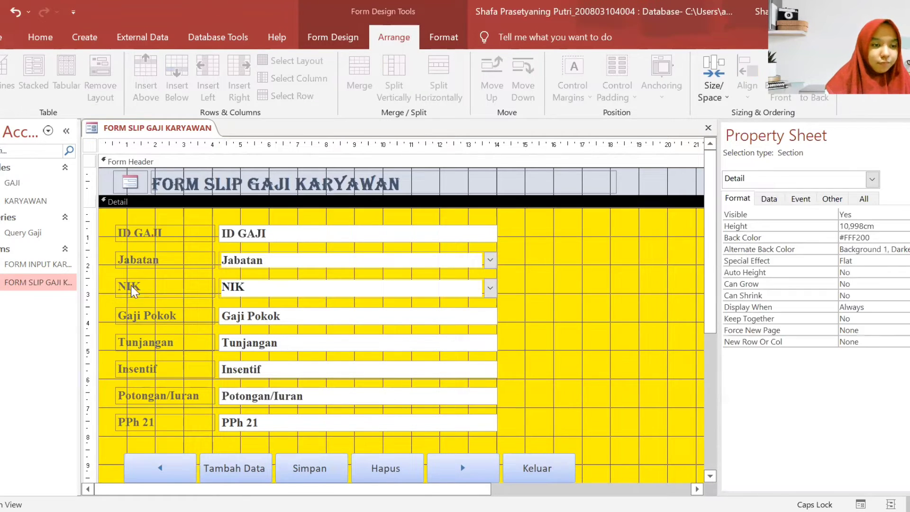
click(120, 319)
drag(104, 306, 266, 417)
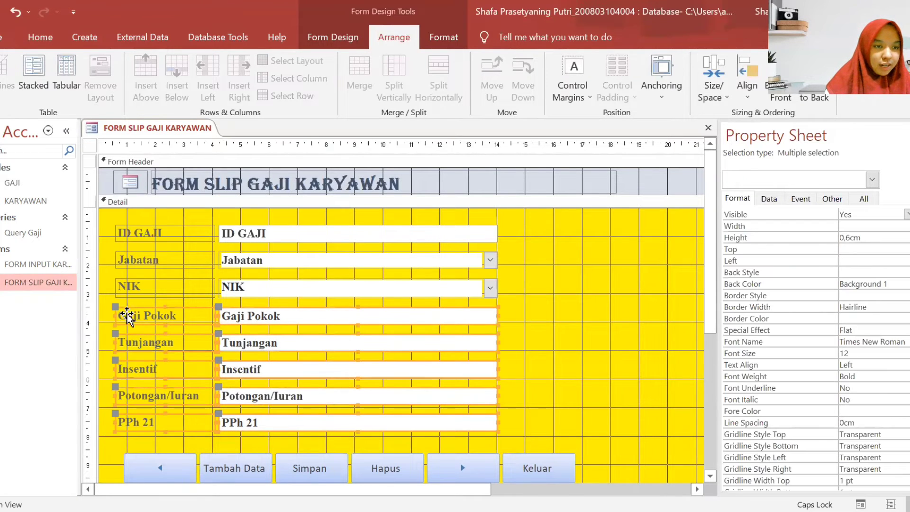
drag(122, 313, 120, 326)
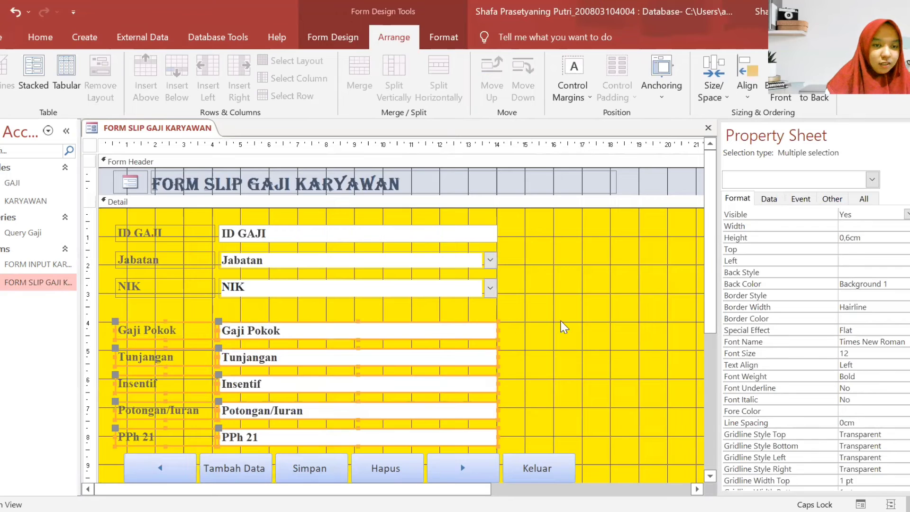
click(129, 309)
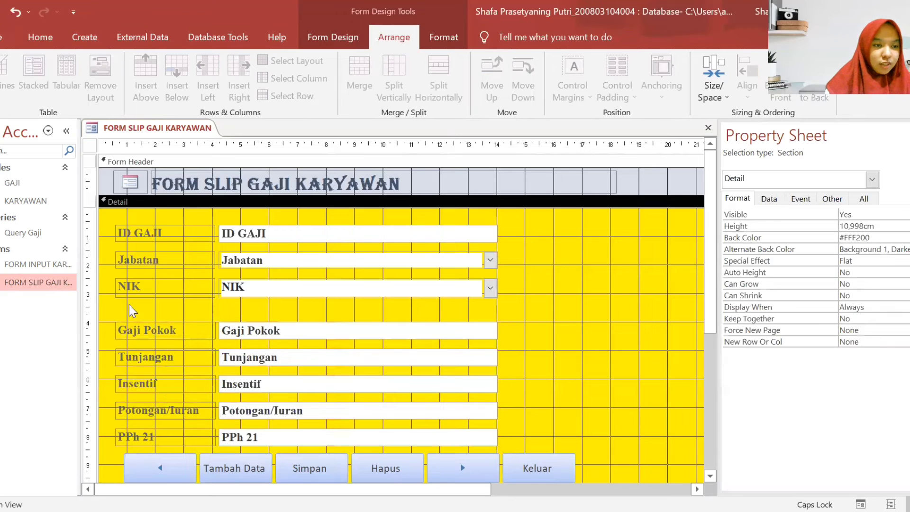
- Delete the NIK label and combo box from the form
click(114, 286)
right_click(114, 286)
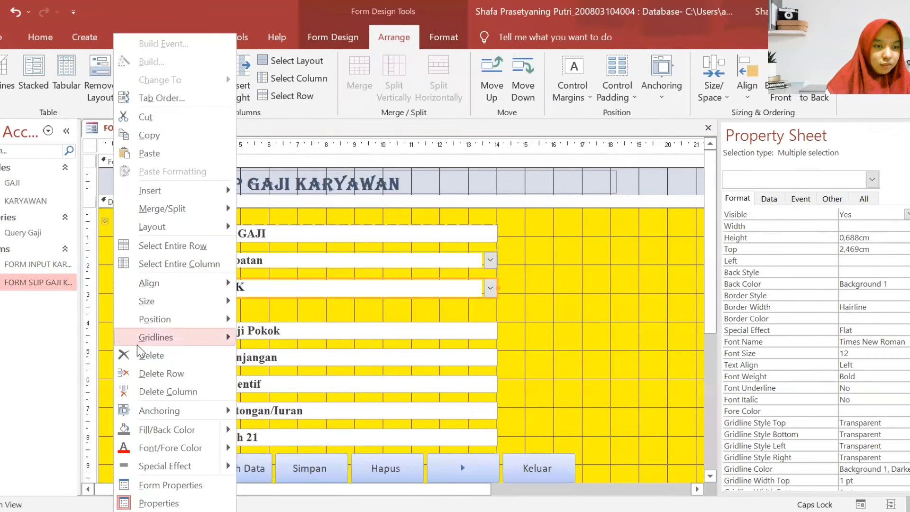
click(143, 355)
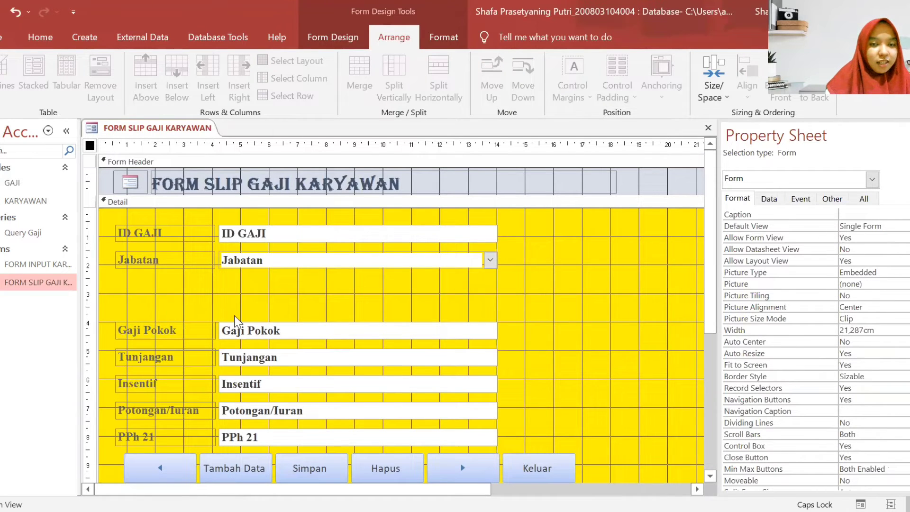
click(356, 45)
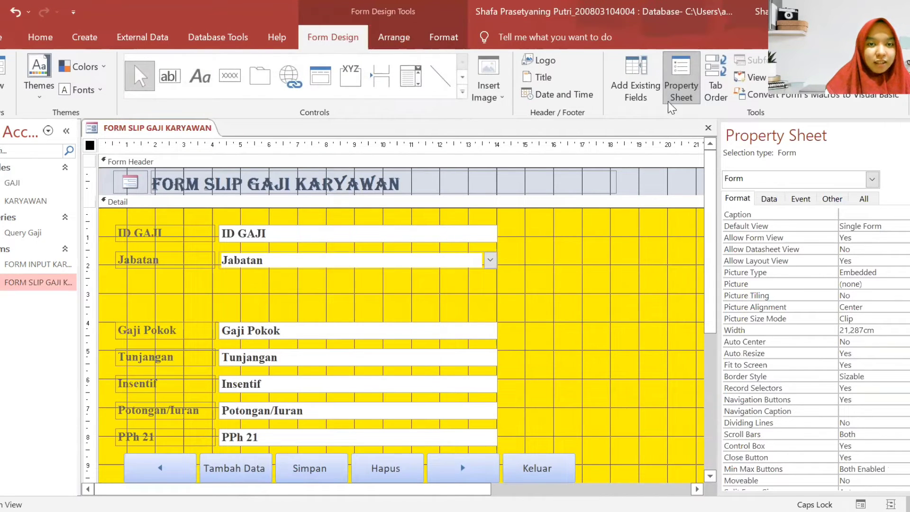
- Drag NIK from the field list onto the form and restack all controls in a Stacked layout
click(641, 87)
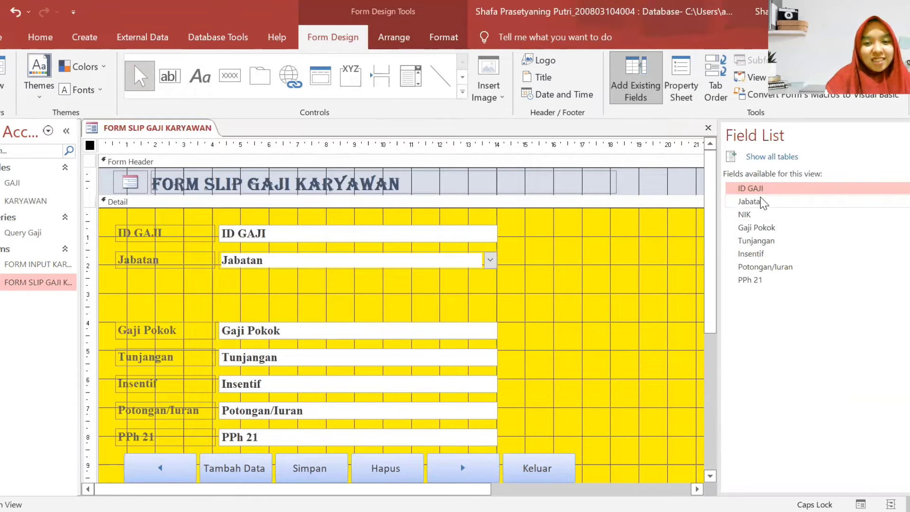
drag(750, 219, 451, 294)
click(582, 287)
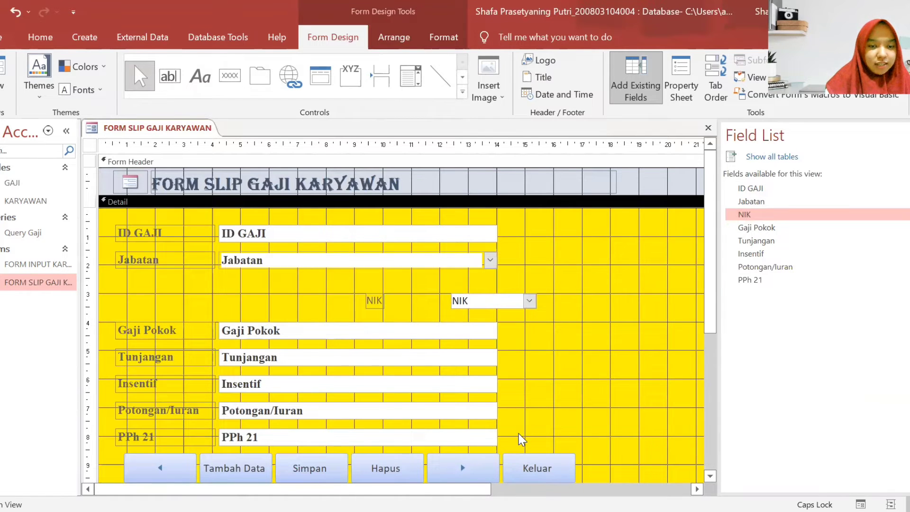
drag(520, 436, 135, 232)
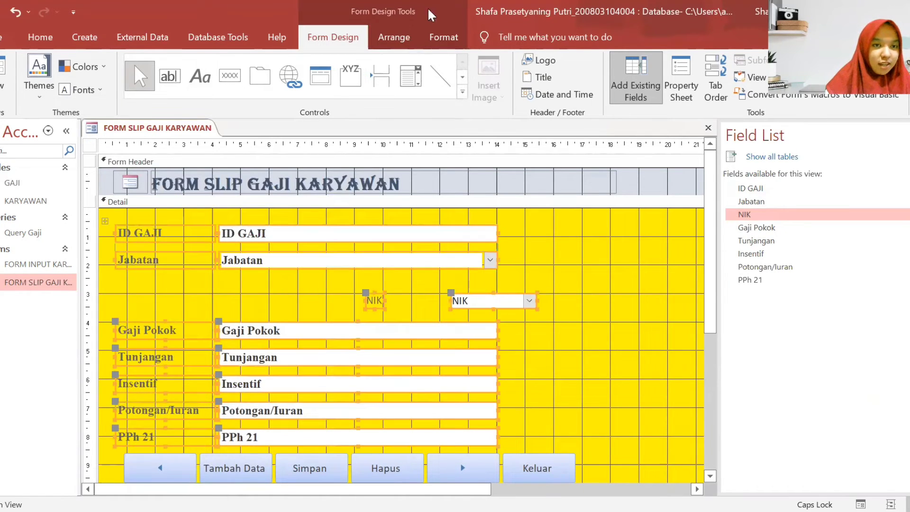
click(394, 37)
click(27, 74)
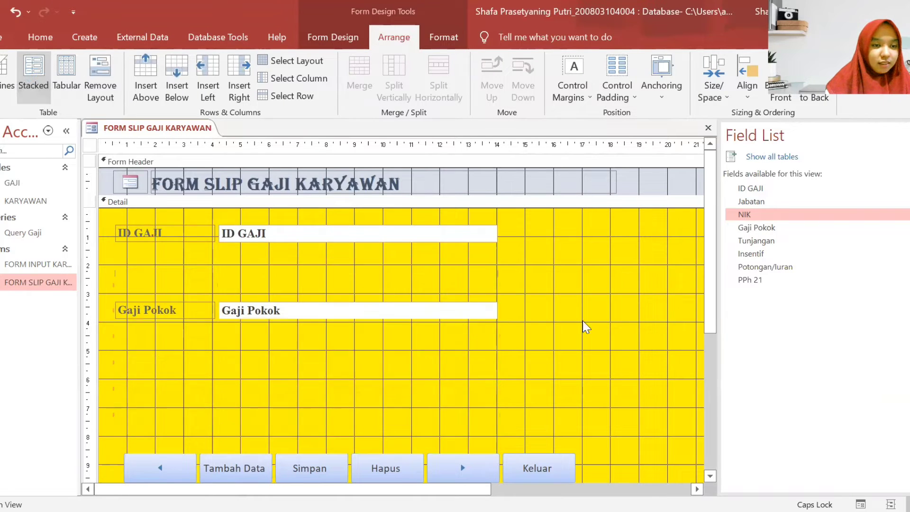
click(599, 321)
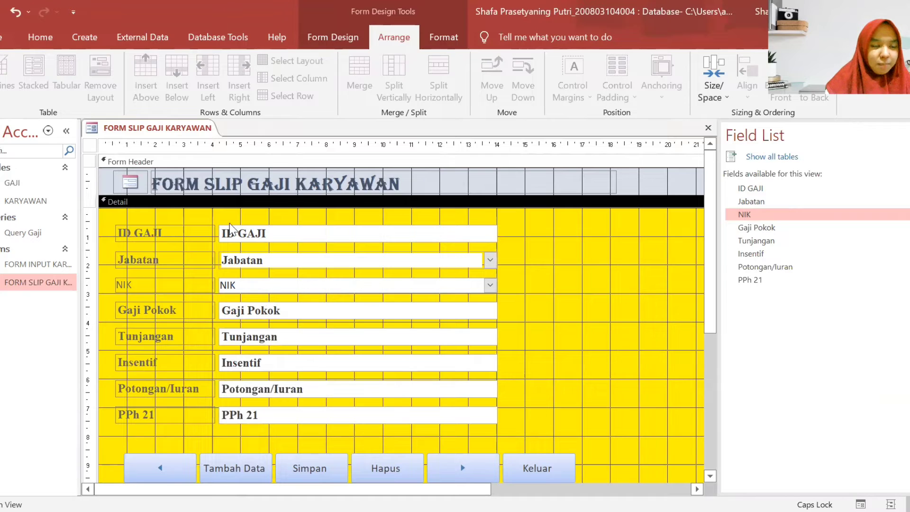
drag(530, 411, 138, 209)
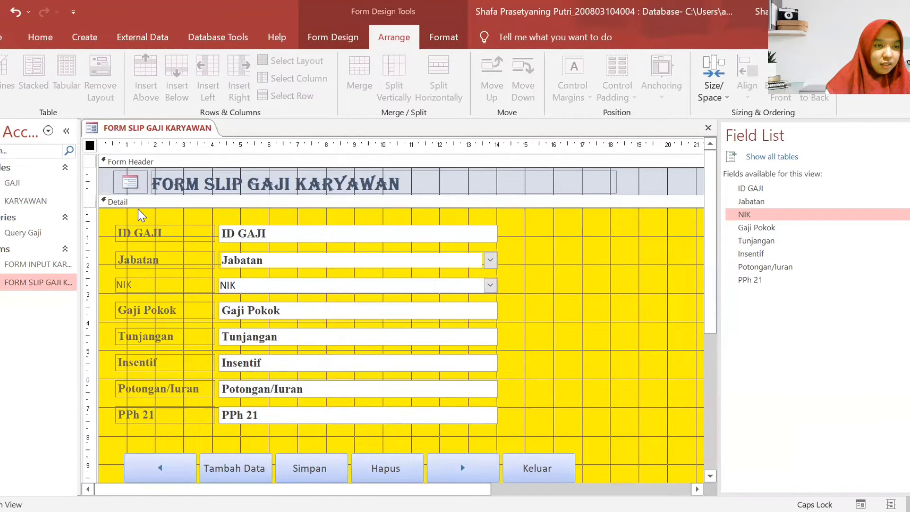
- Format the selected labels and fields as Times New Roman, 12 pt, bold
click(47, 32)
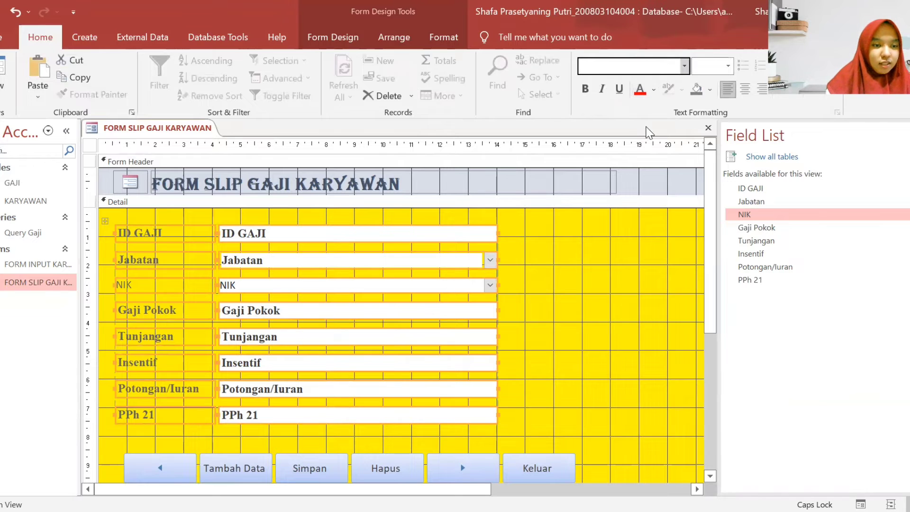
click(630, 67)
text(Times New Roman)
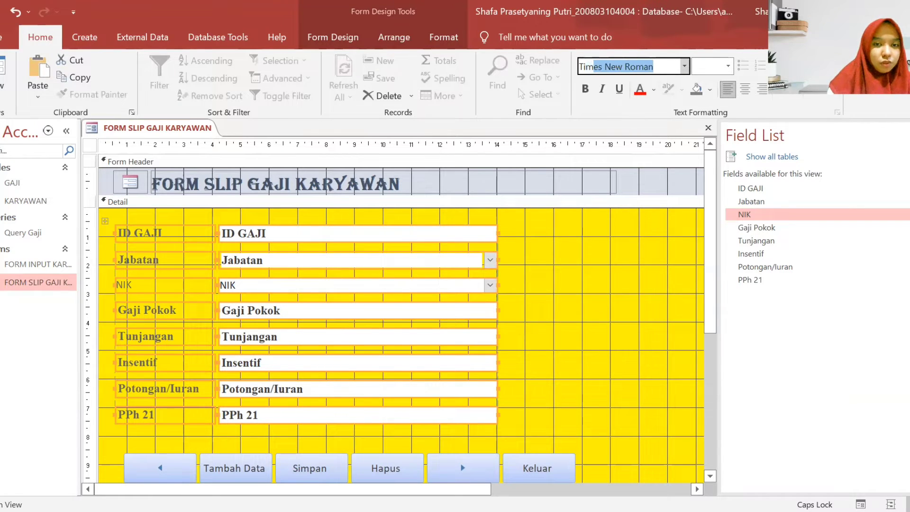
key(Return)
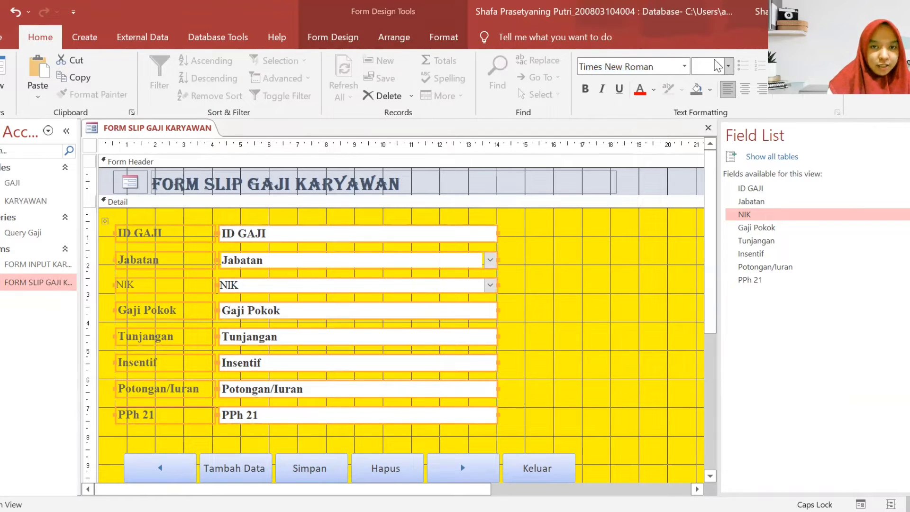
click(729, 66)
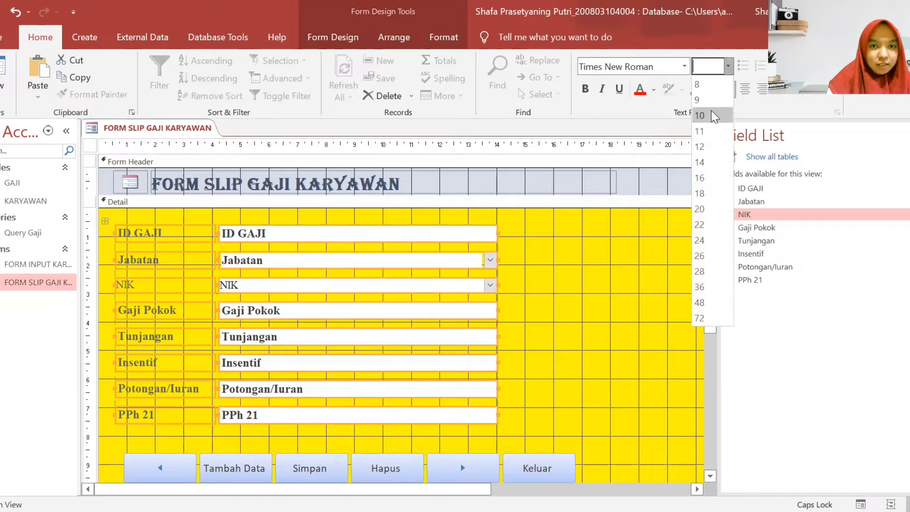
click(701, 146)
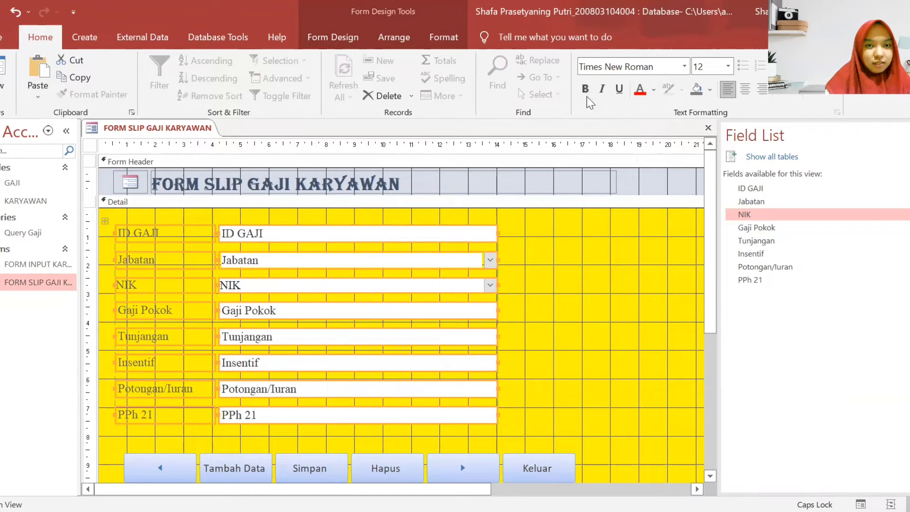
click(586, 91)
click(588, 337)
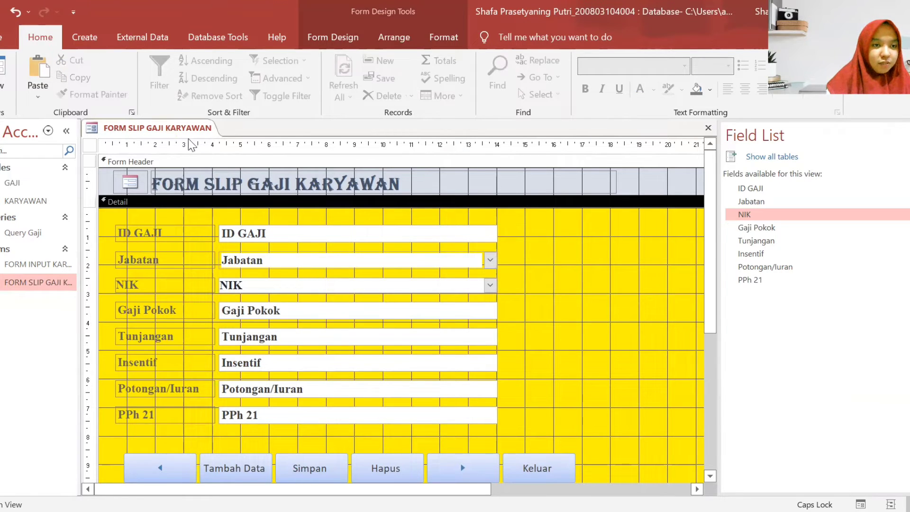
right_click(171, 127)
right_click(185, 127)
- Close the design and reopen FORM SLIP GAJI KARYAWAN in Form View
click(203, 154)
double_click(43, 282)
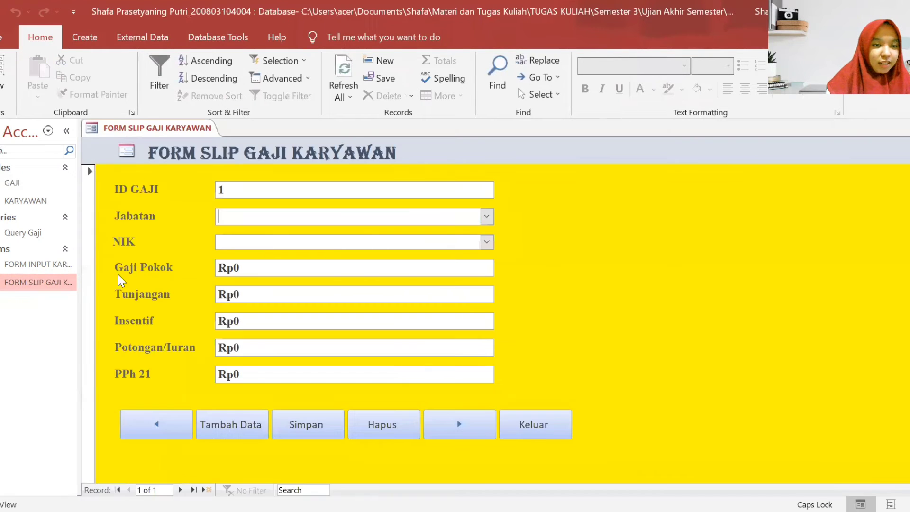
click(492, 244)
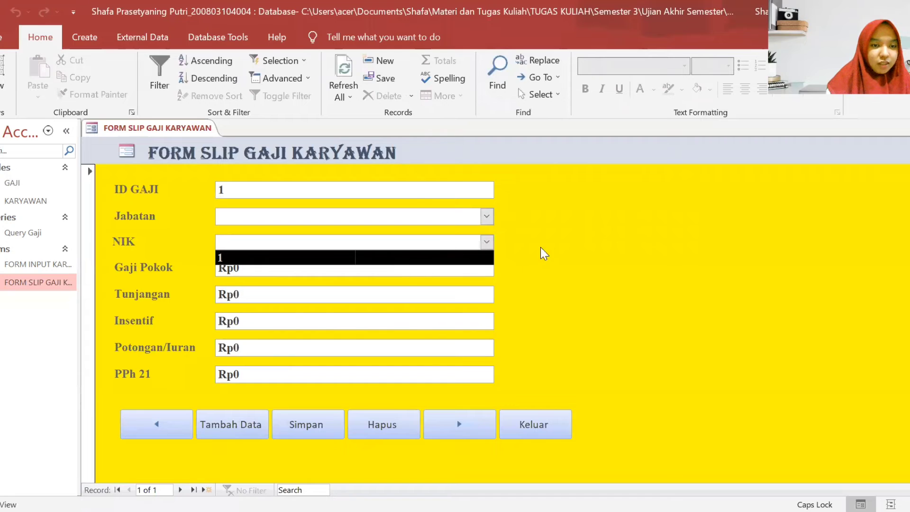
click(592, 233)
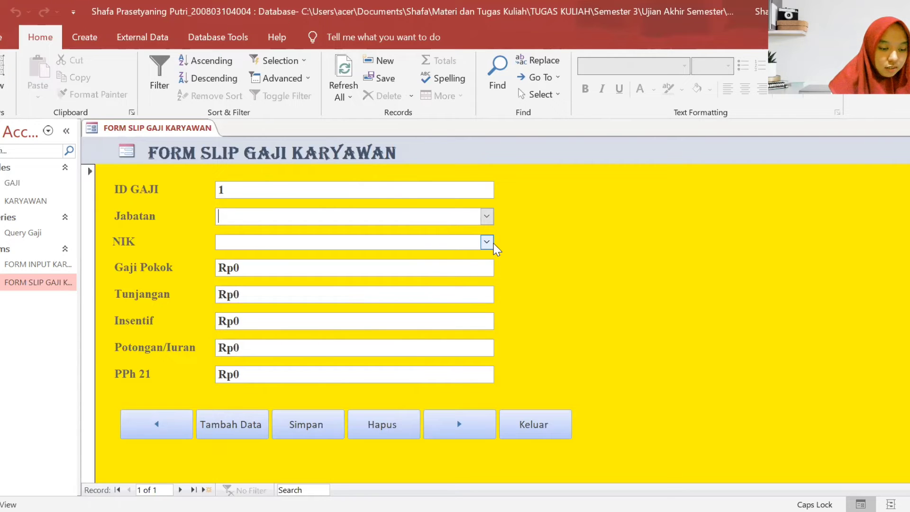
- Set Jabatan to Direktur and enter the employee's NIK number
text(d)
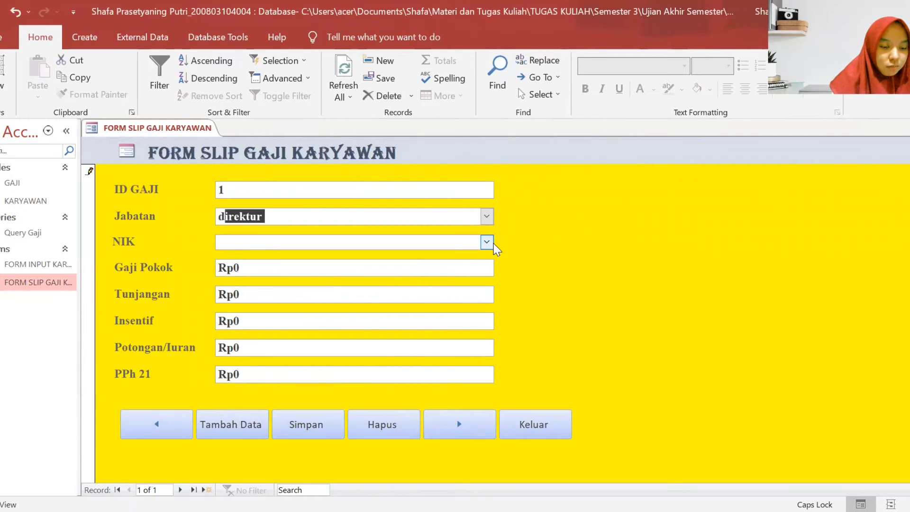
key(BackSpace)
key(BackSpace)
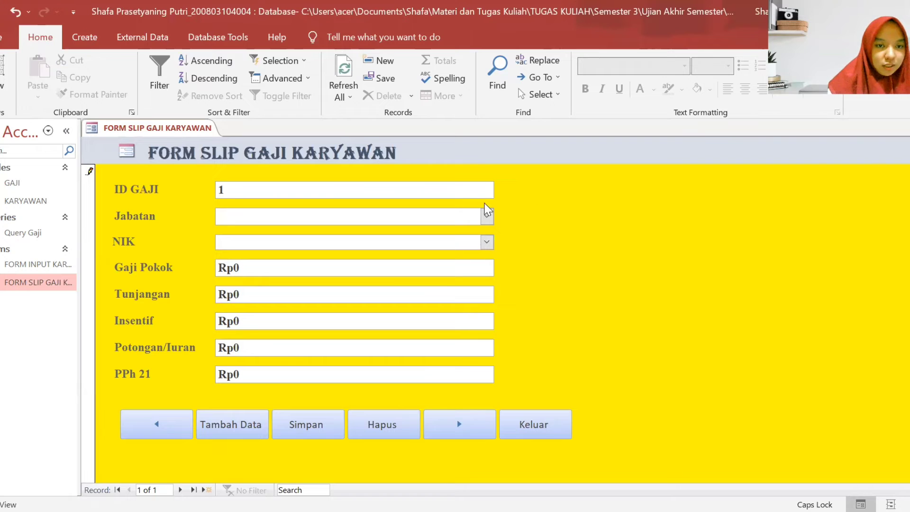
click(487, 217)
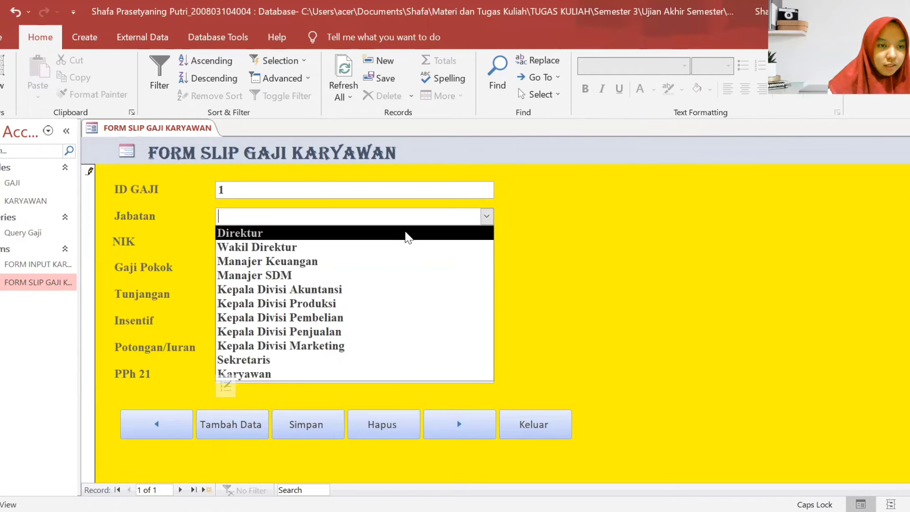
click(407, 233)
click(486, 242)
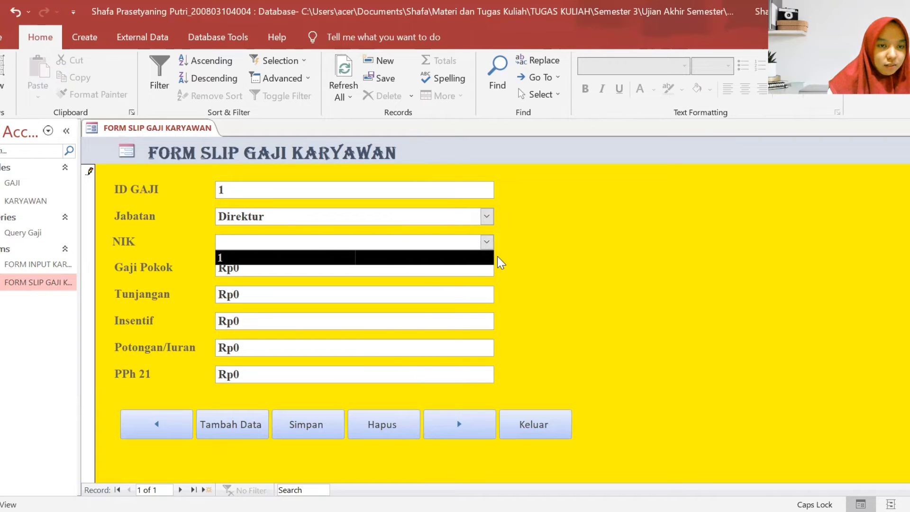
click(498, 259)
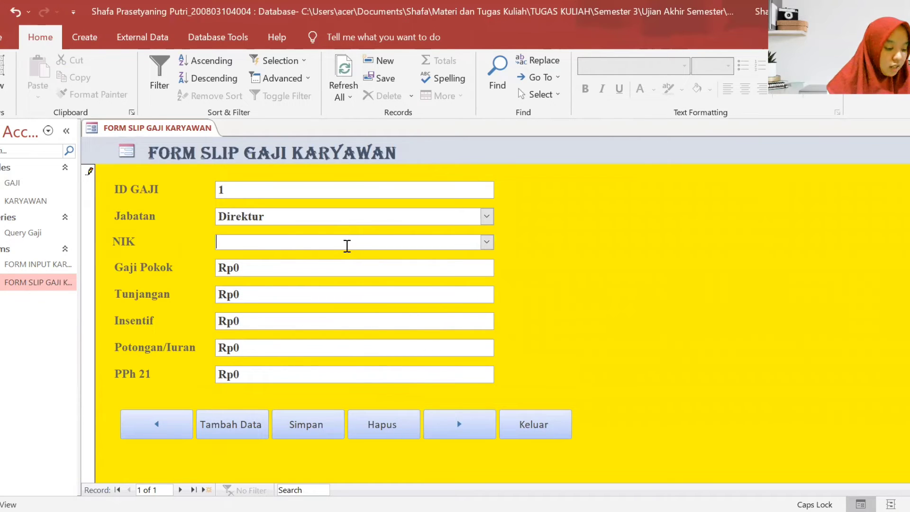
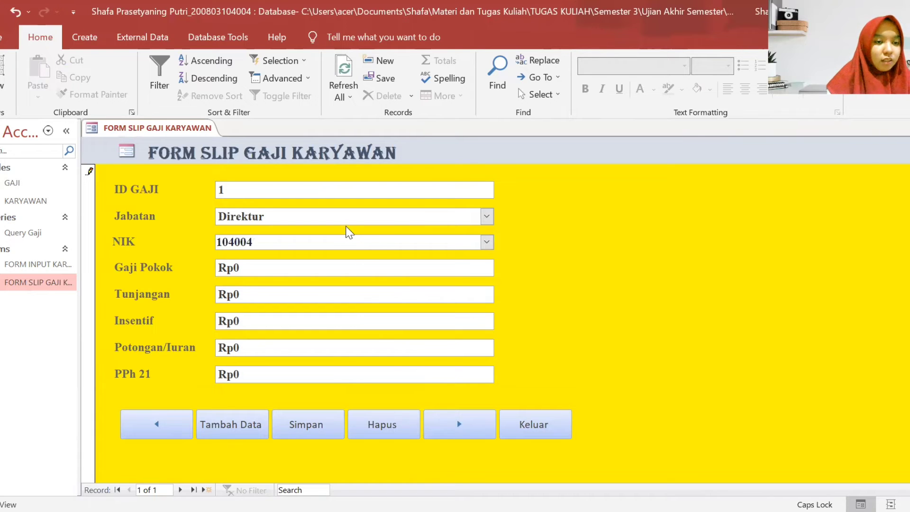
- Enter Gaji Pokok 15000000 and Tunjangan 1000000
click(383, 272)
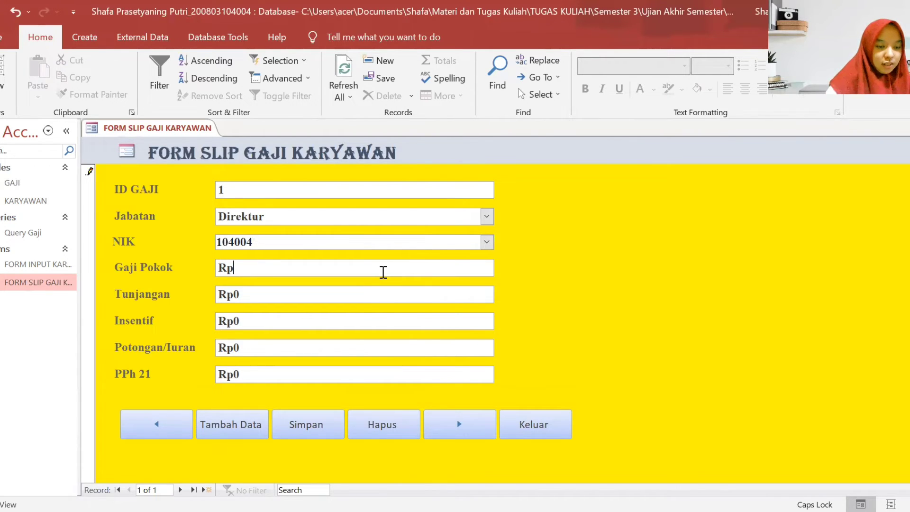
text(150)
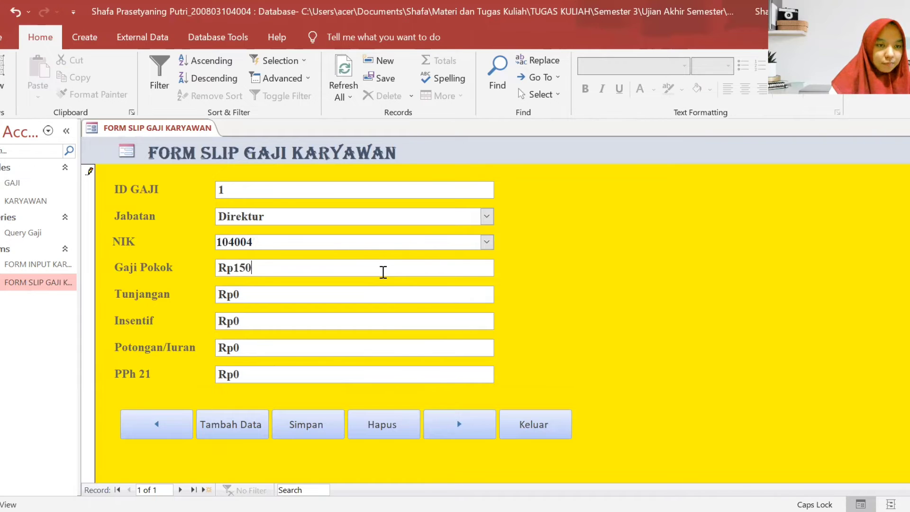
text(00000)
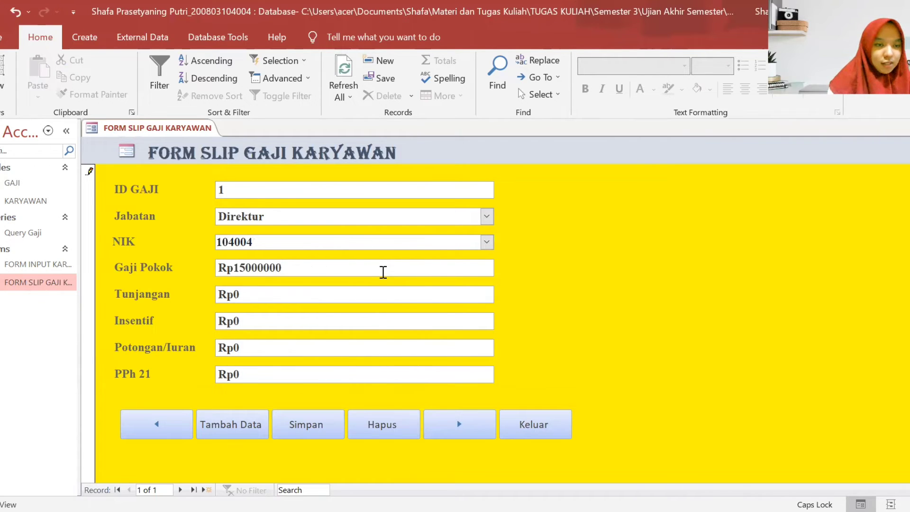
click(366, 294)
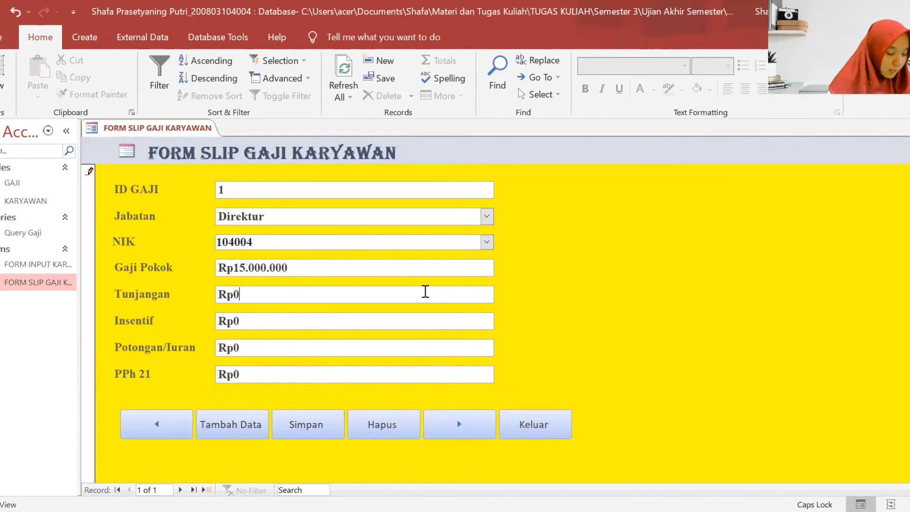
key(BackSpace)
text(1)
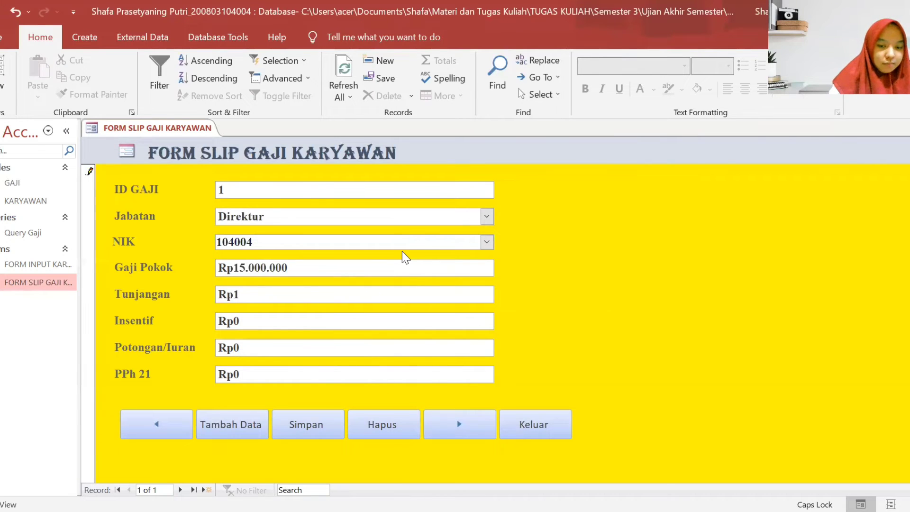
text(000000)
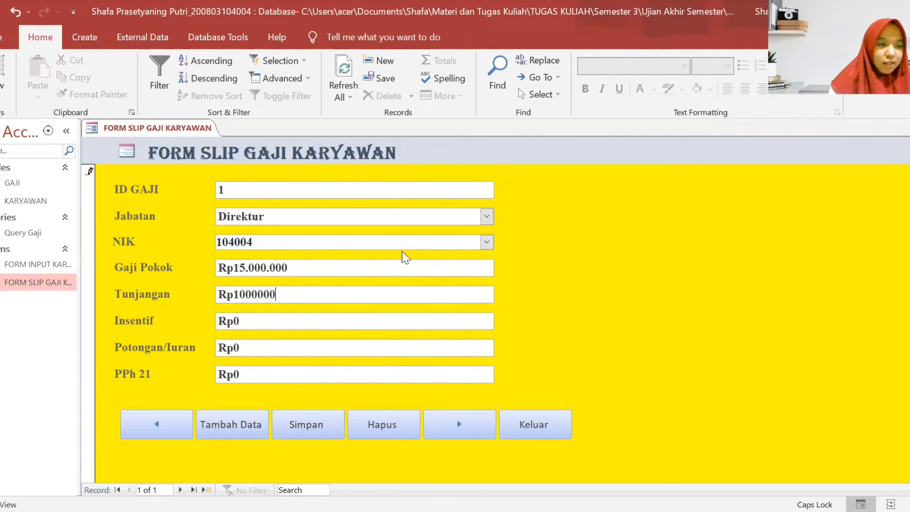
click(363, 314)
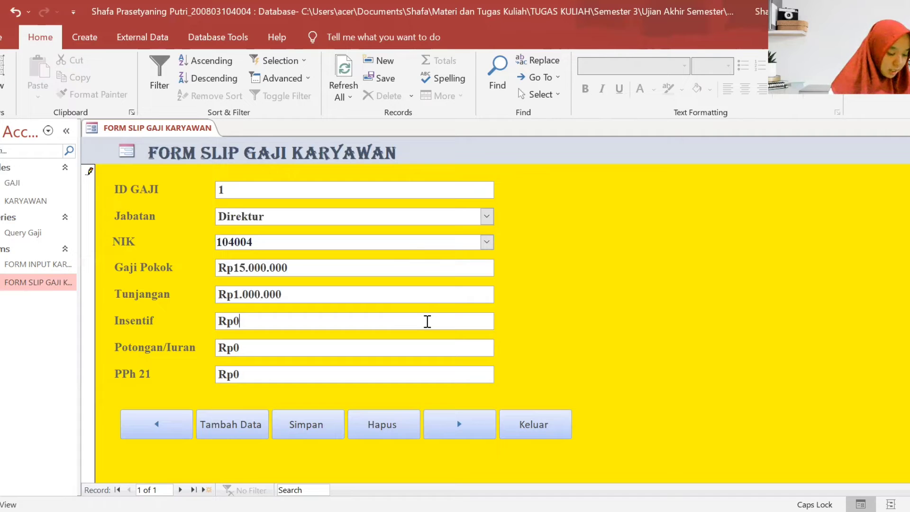
- Enter Insentif 1500000, Potongan/Iuran 1000000 and PPh 21 1195800
key(BackSpace)
text(1)
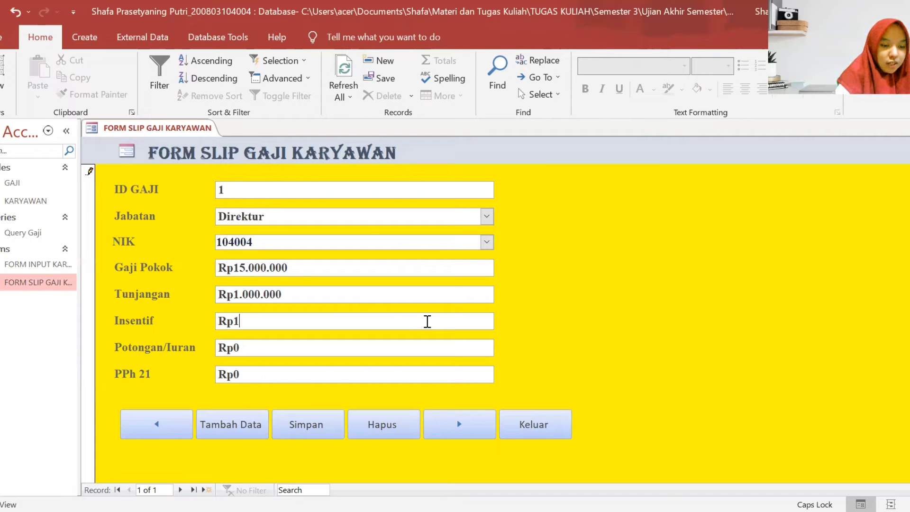
text(500000)
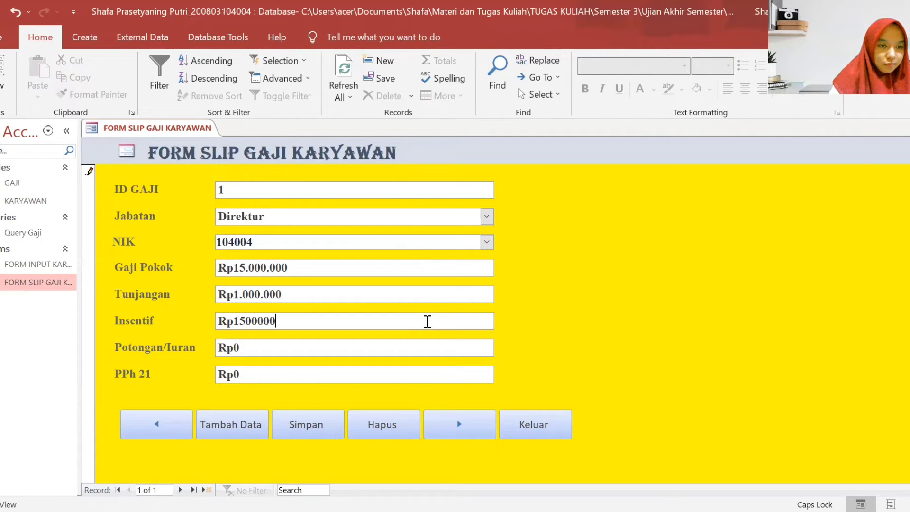
click(422, 341)
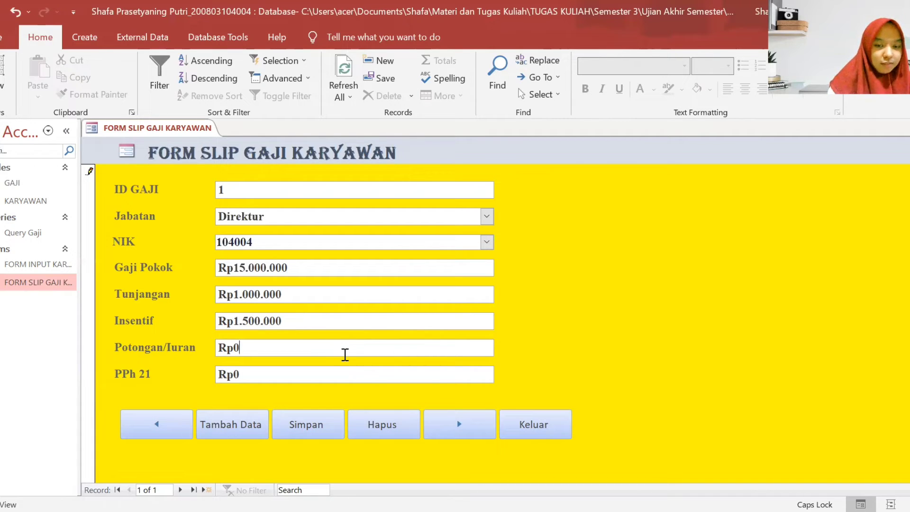
key(BackSpace)
text(1000000)
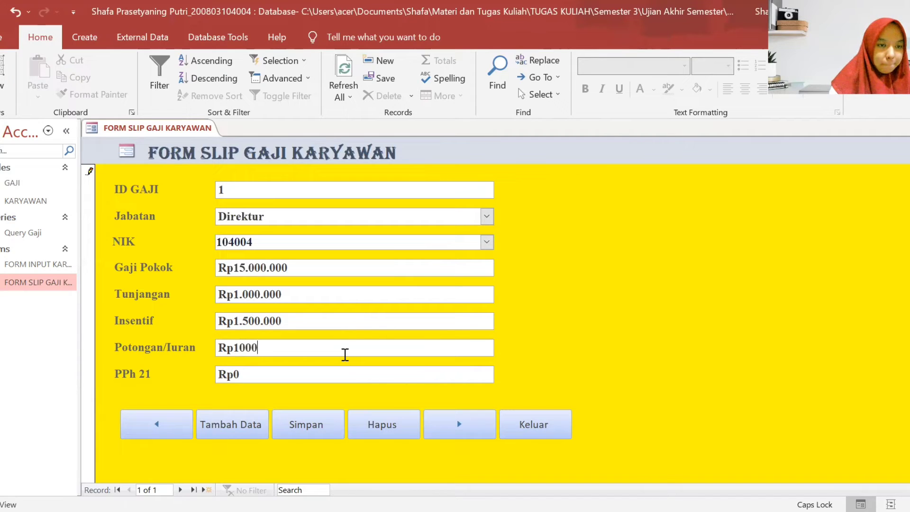
click(339, 373)
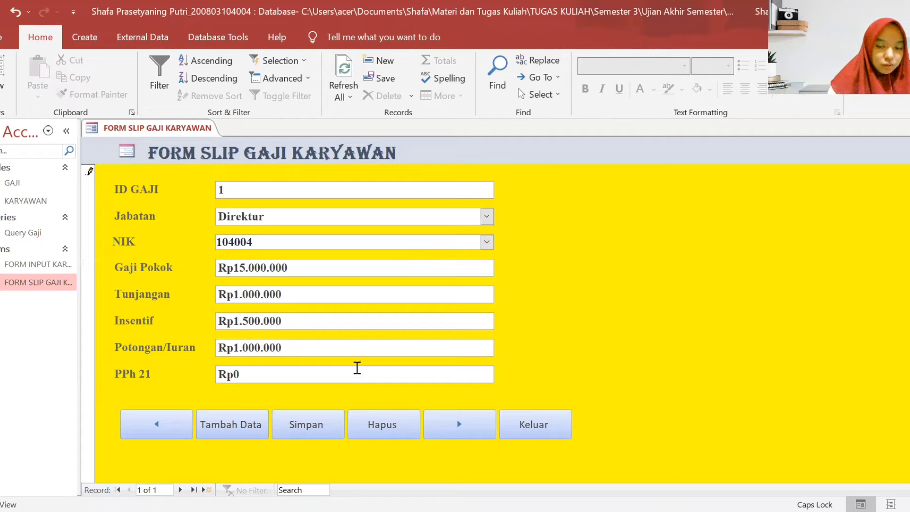
key(BackSpace)
text(119)
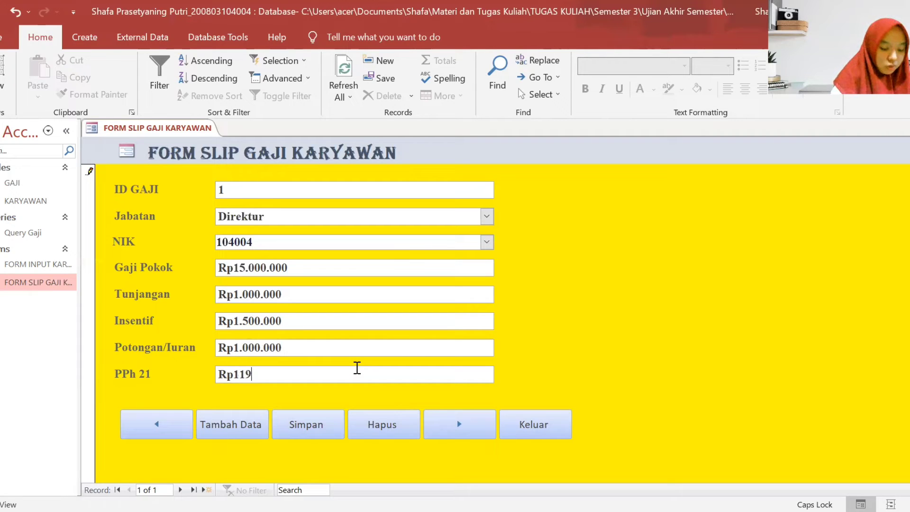
text(58)
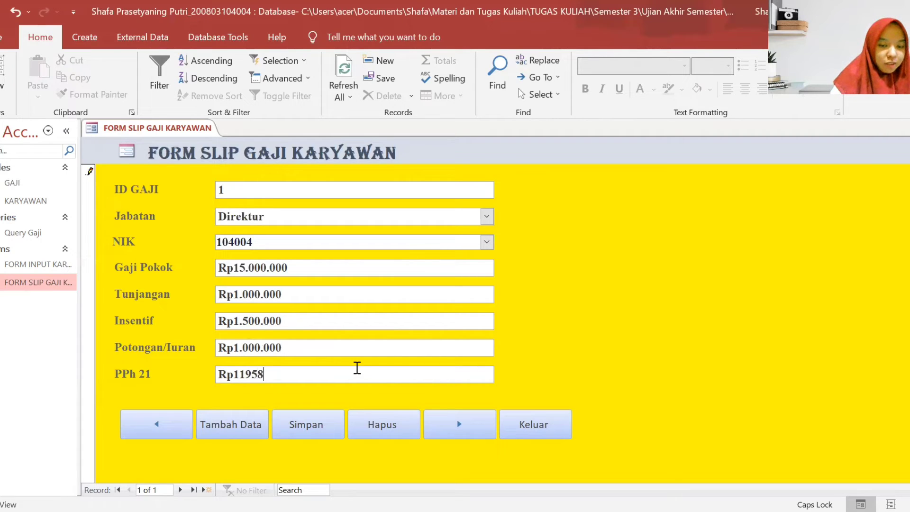
text(00)
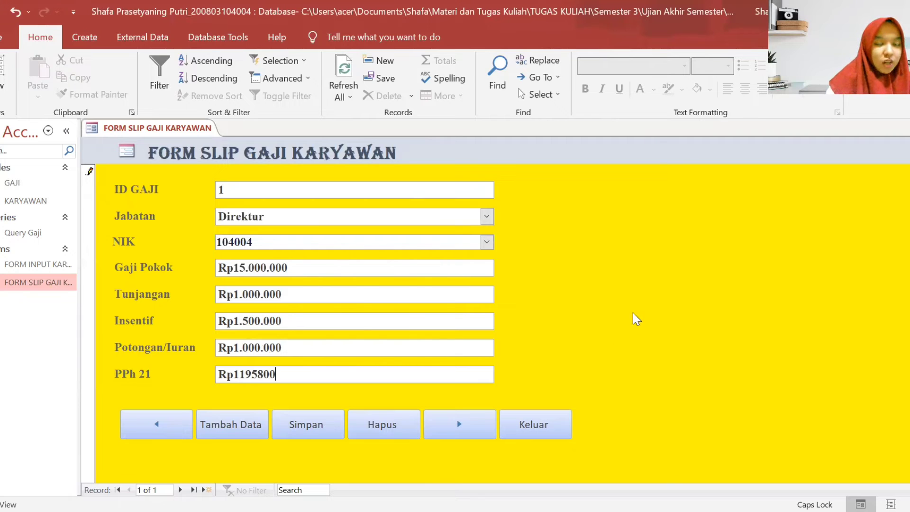
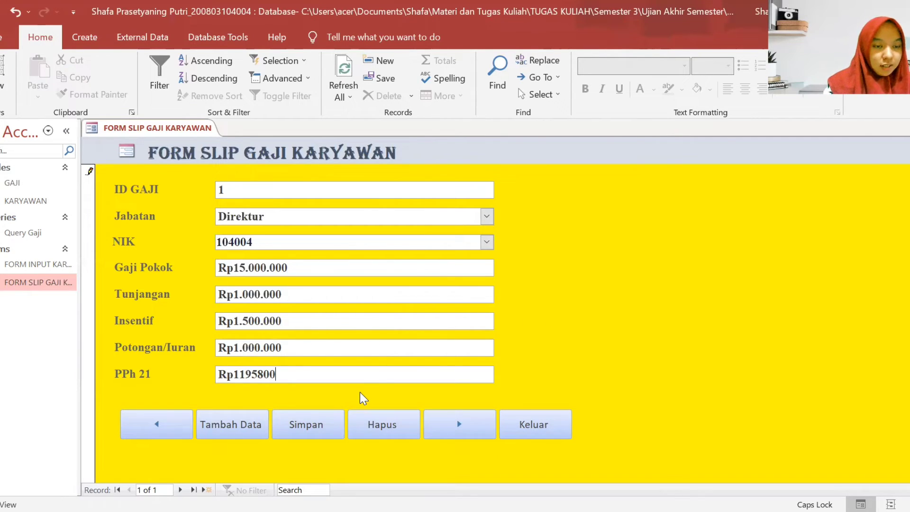
- Save the Direktur's salary slip (ID 1) with PPh 21 Rp1.195.800
click(310, 415)
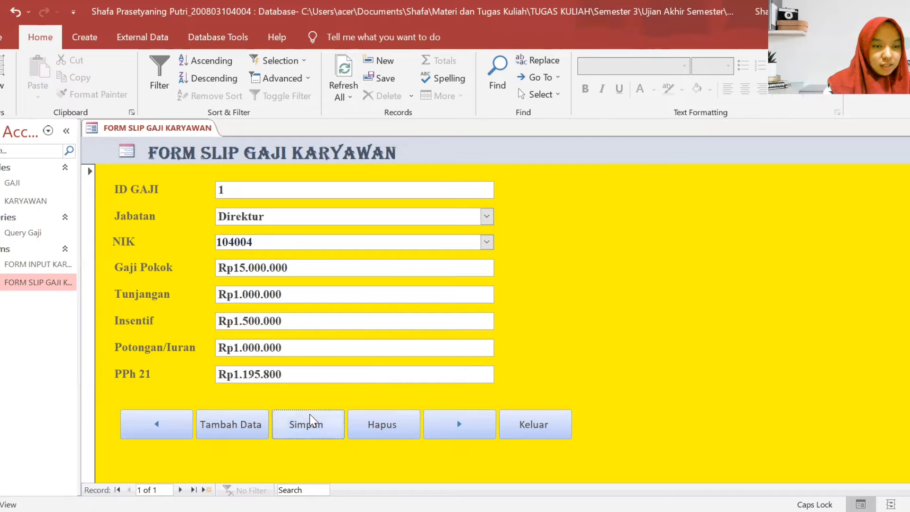
- Start new record ID 2 with Jabatan Wakil Direktur and the employee's NIK
click(470, 417)
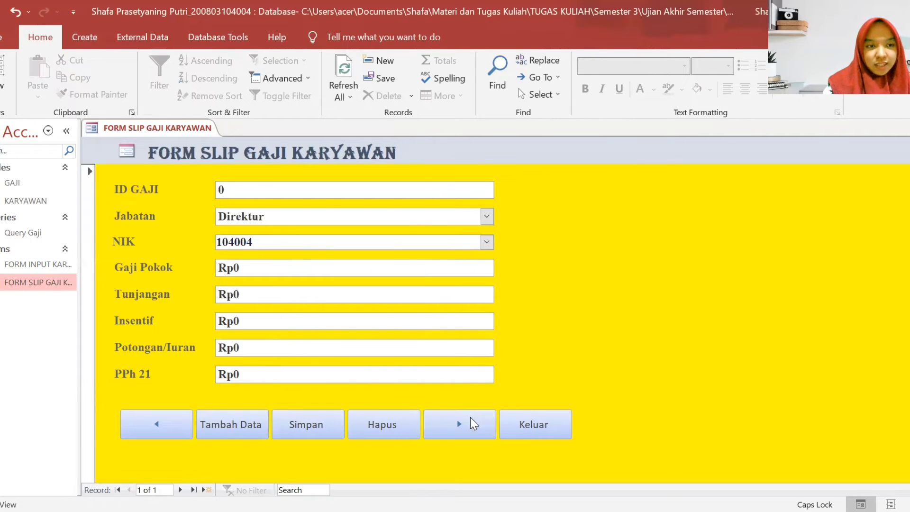
click(331, 191)
key(BackSpace)
text(2)
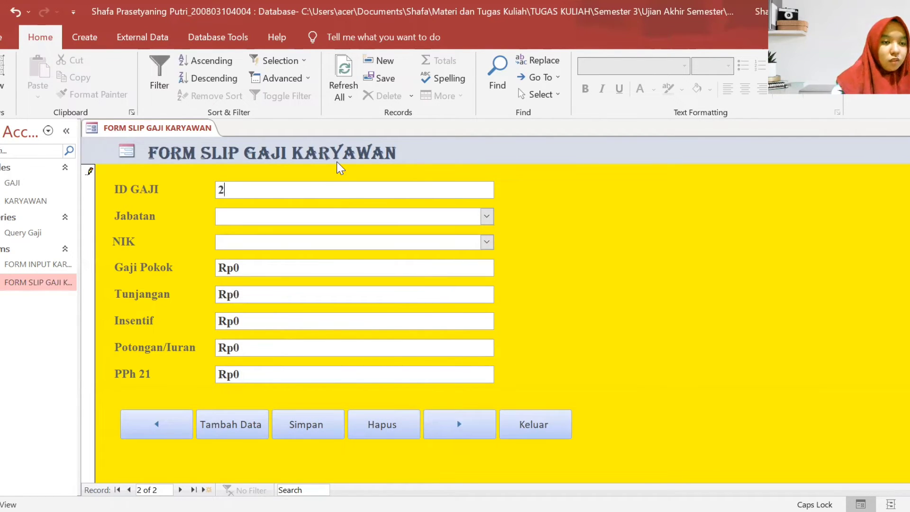
click(487, 217)
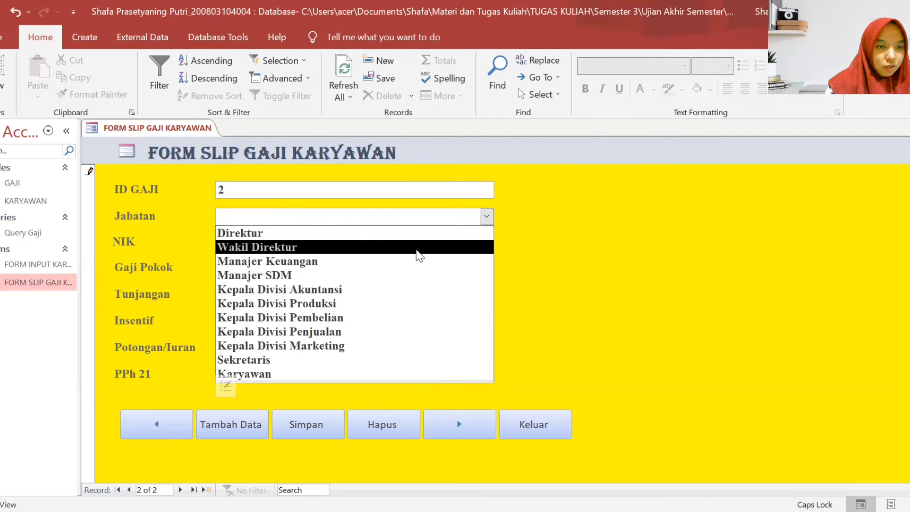
click(420, 247)
click(412, 243)
click(487, 242)
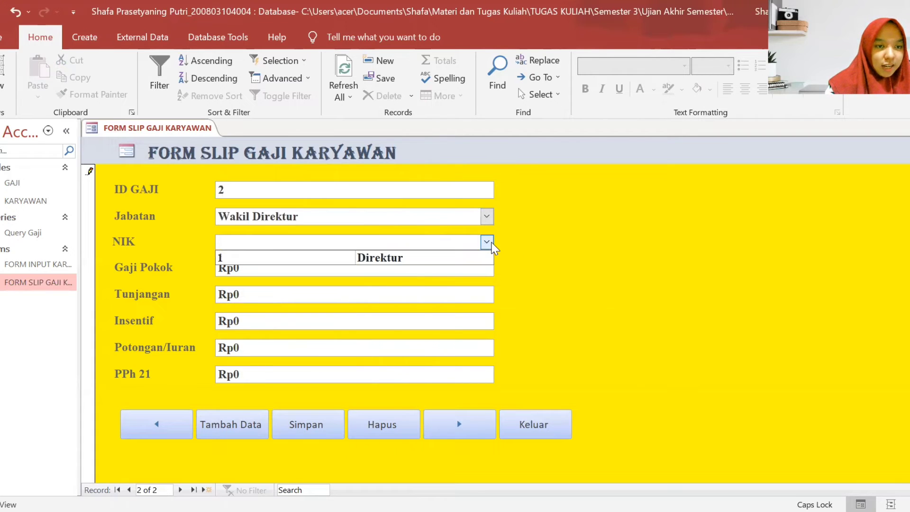
click(425, 247)
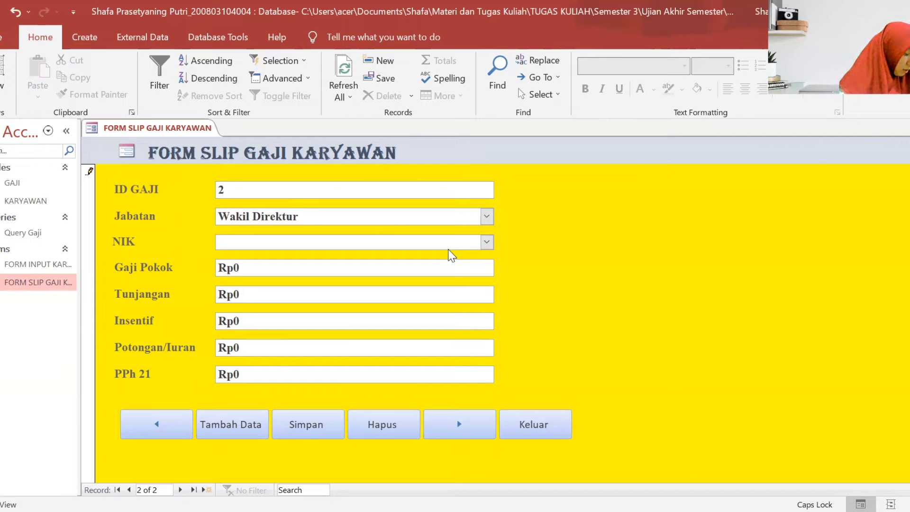
text(9)
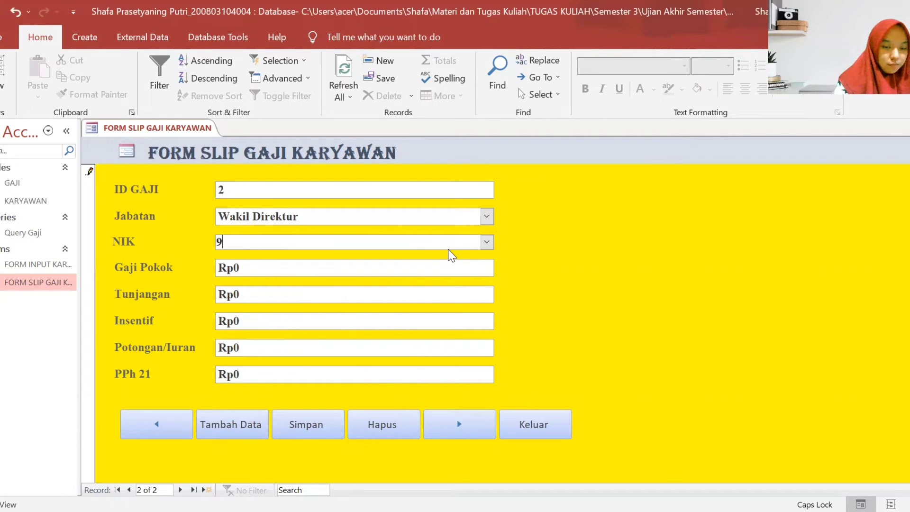
text(05020)
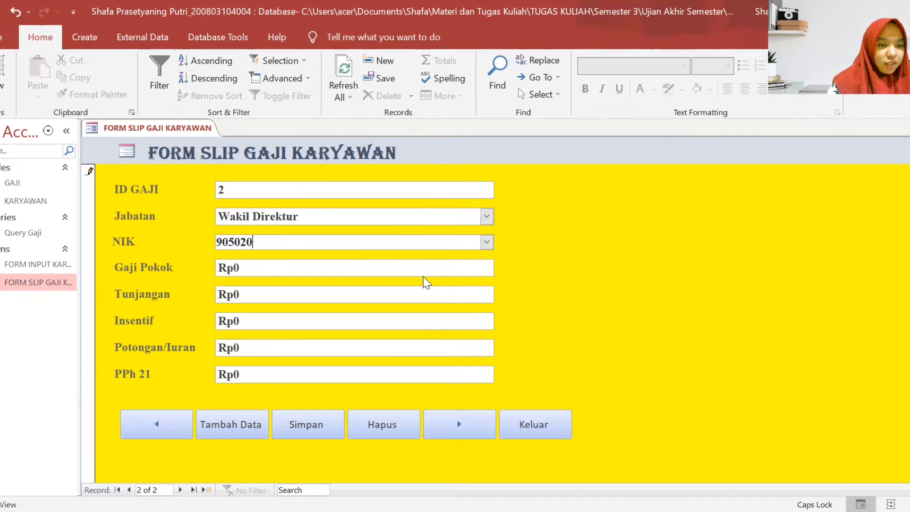
- Enter Gaji Pokok 10000000, Tunjangan 750000 and Insentif 1250000
key(BackSpace)
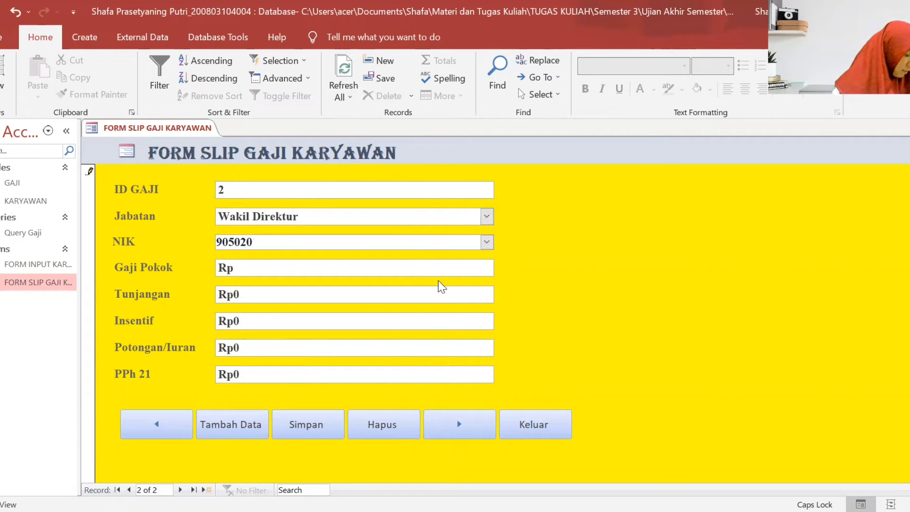
text(1)
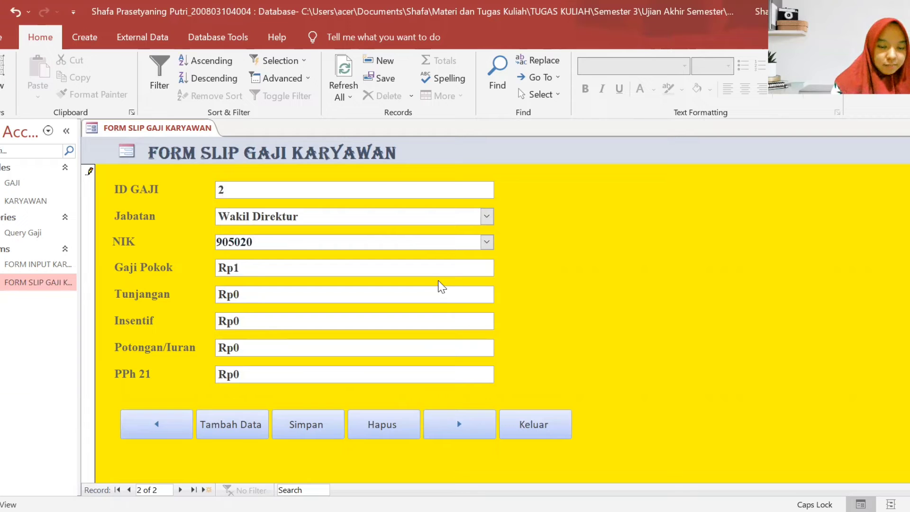
text(0000000)
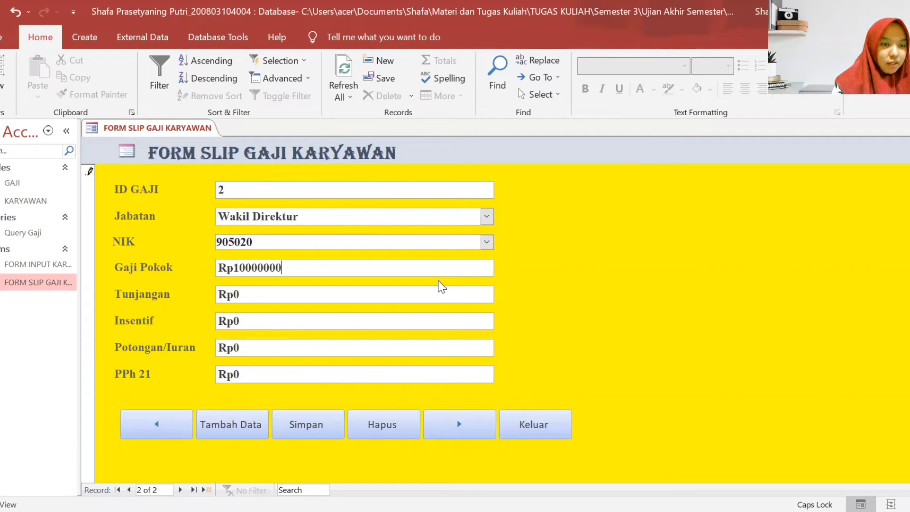
click(433, 290)
key(BackSpace)
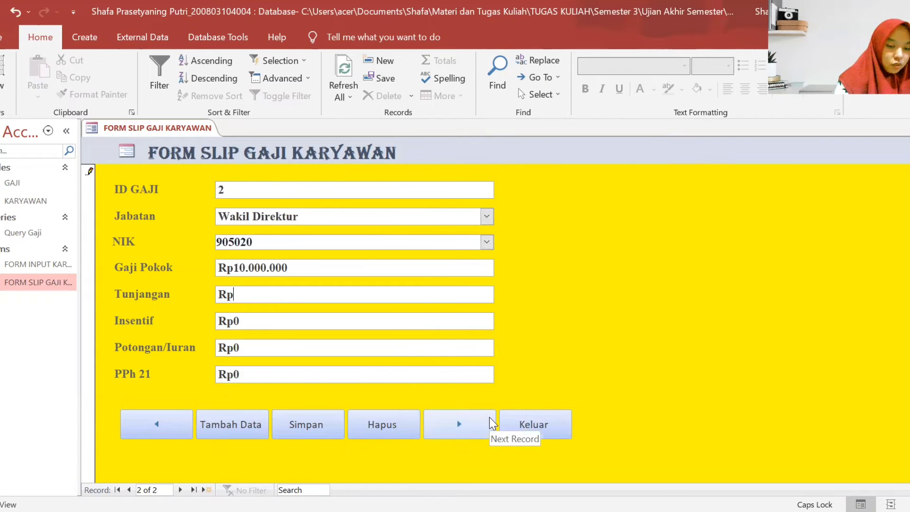
text(750000)
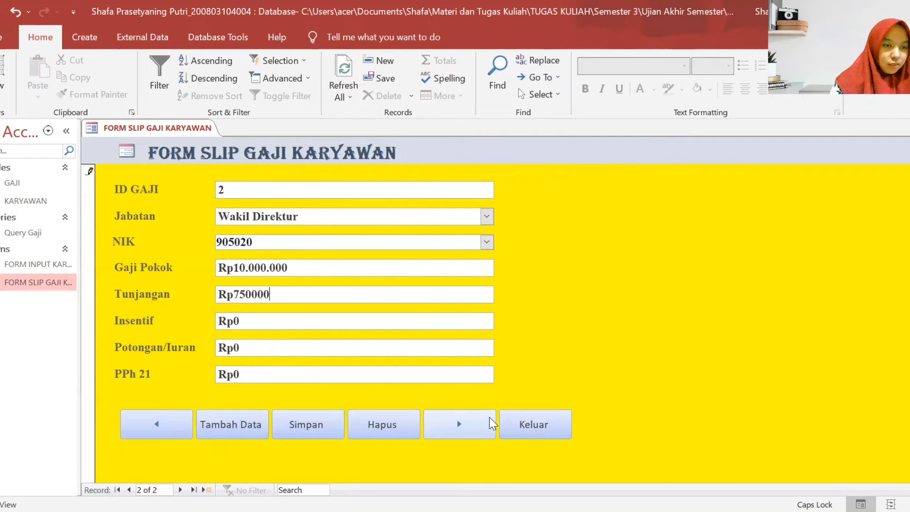
click(476, 326)
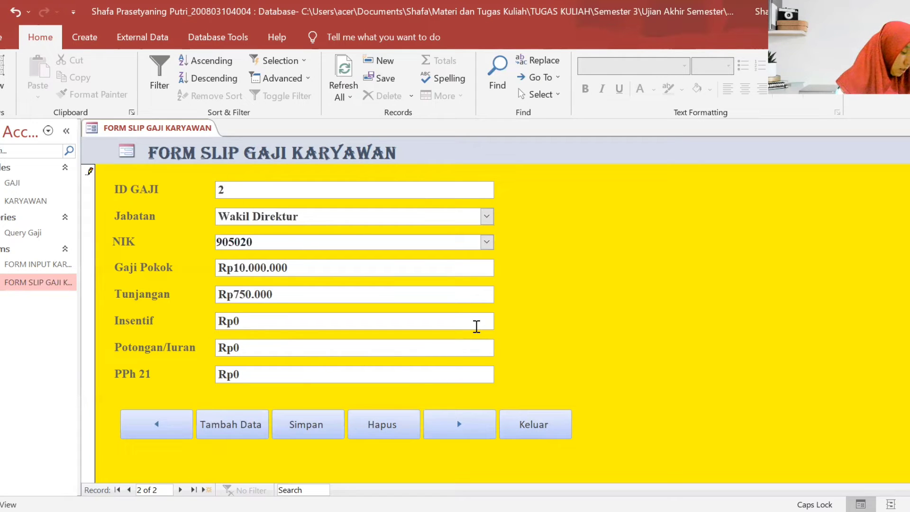
key(BackSpace)
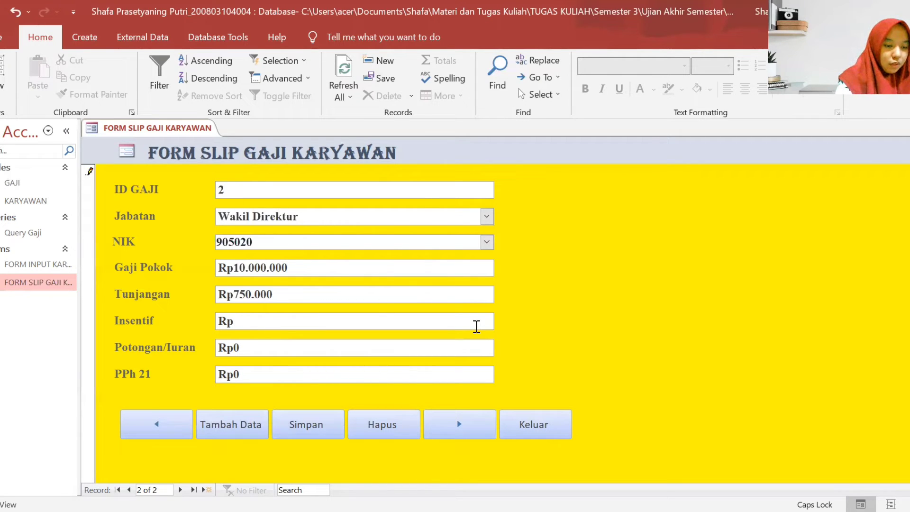
text(125000)
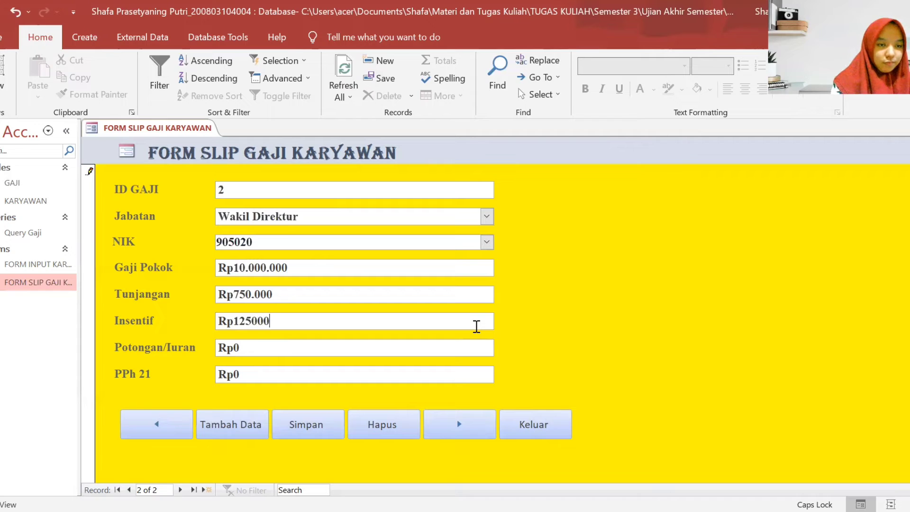
text(0)
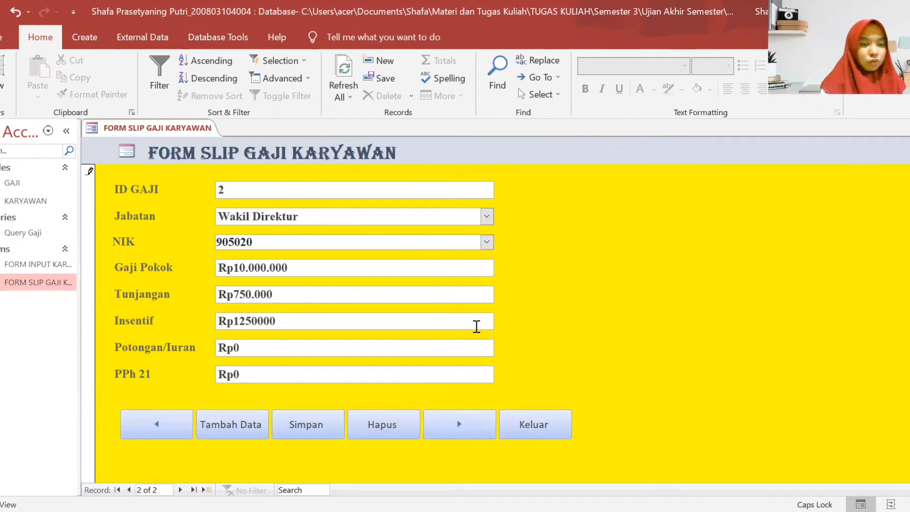
- Enter Potongan/Iuran 1000000 and PPh 21 679000
click(305, 352)
key(BackSpace)
text(10)
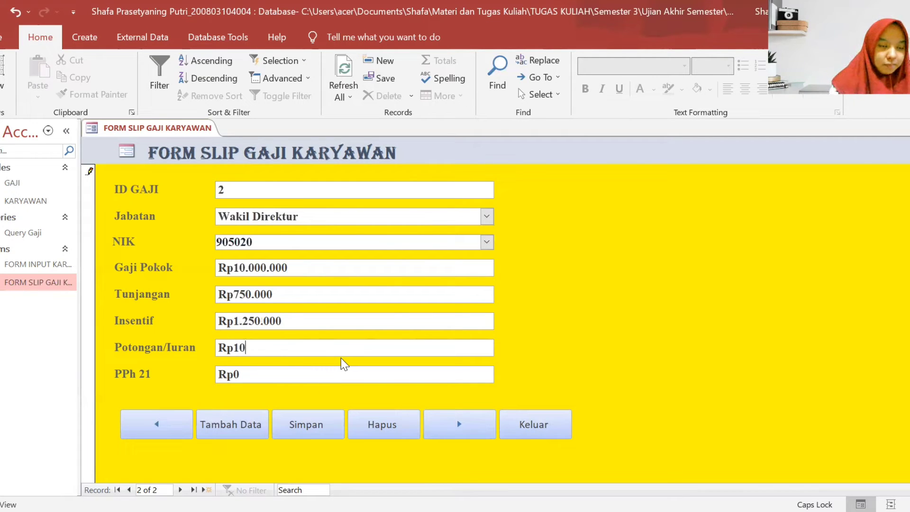
text(00000)
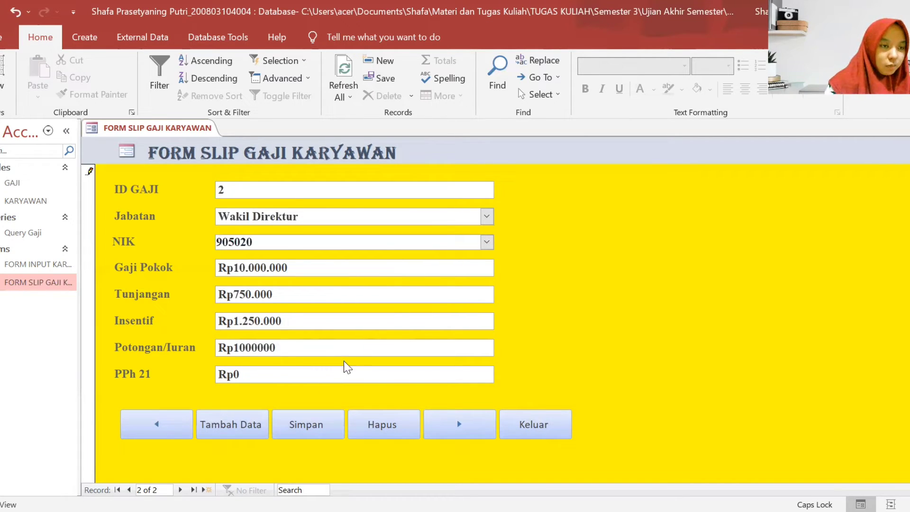
click(347, 382)
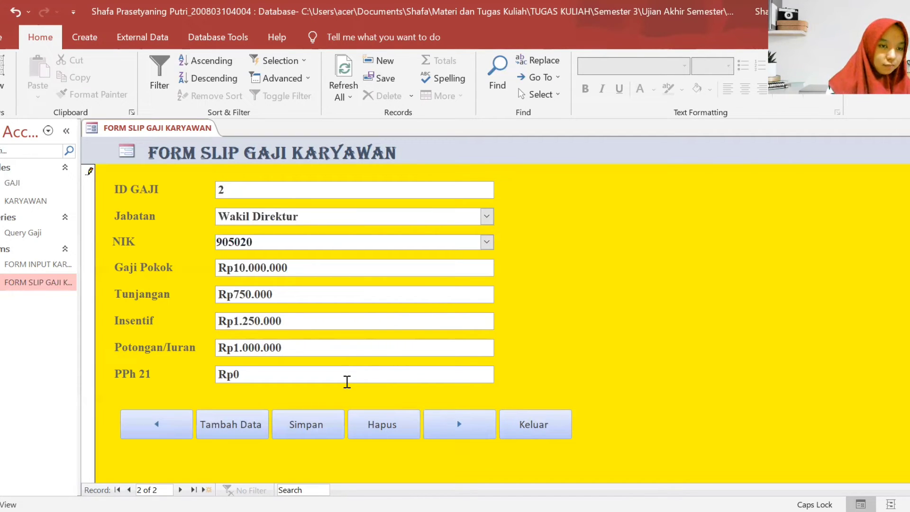
key(BackSpace)
text(67)
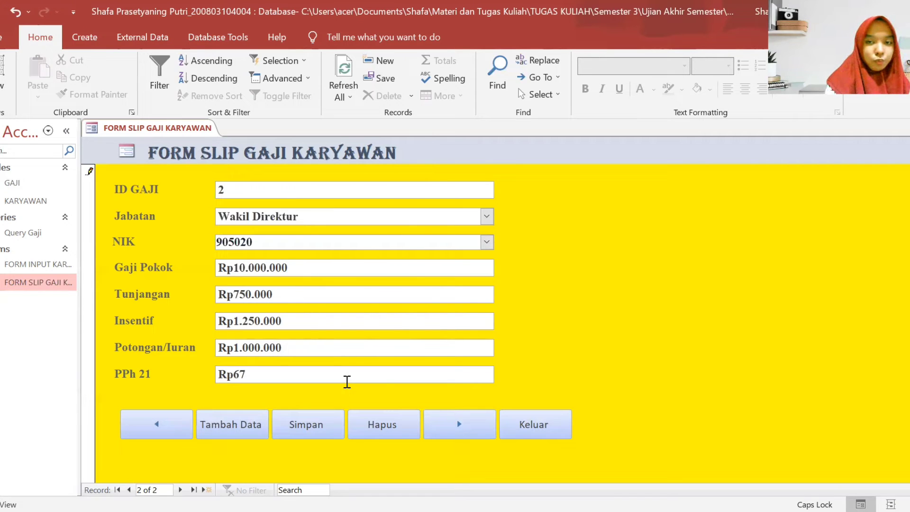
text(9000)
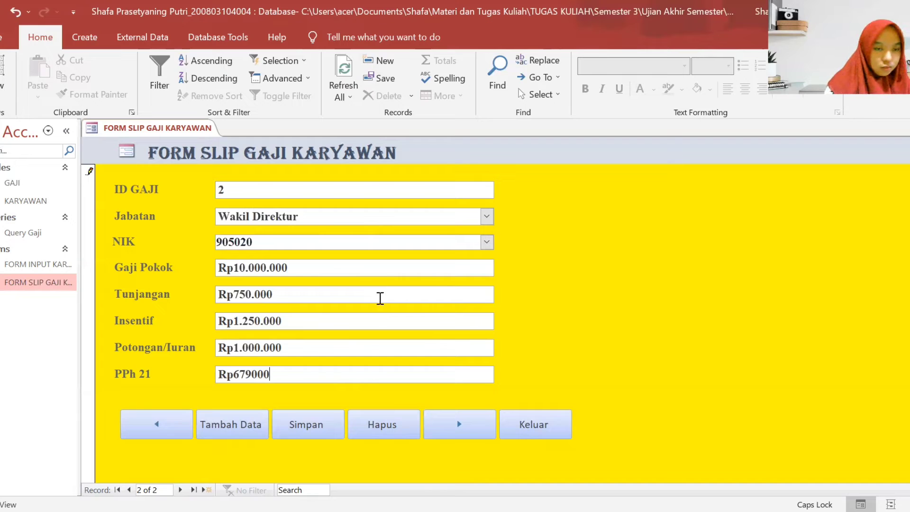
- Save record 2, then start record ID 3 as Manajer Keuangan with the employee's NIK
click(309, 415)
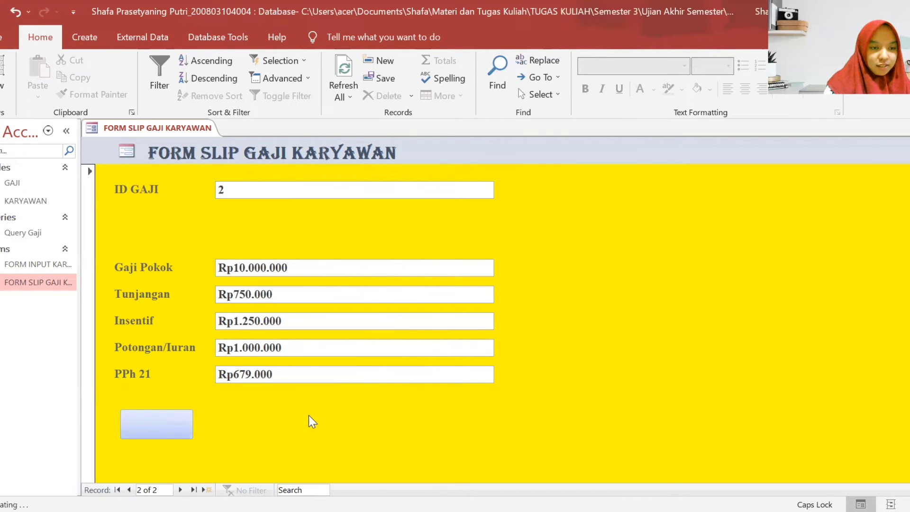
click(457, 428)
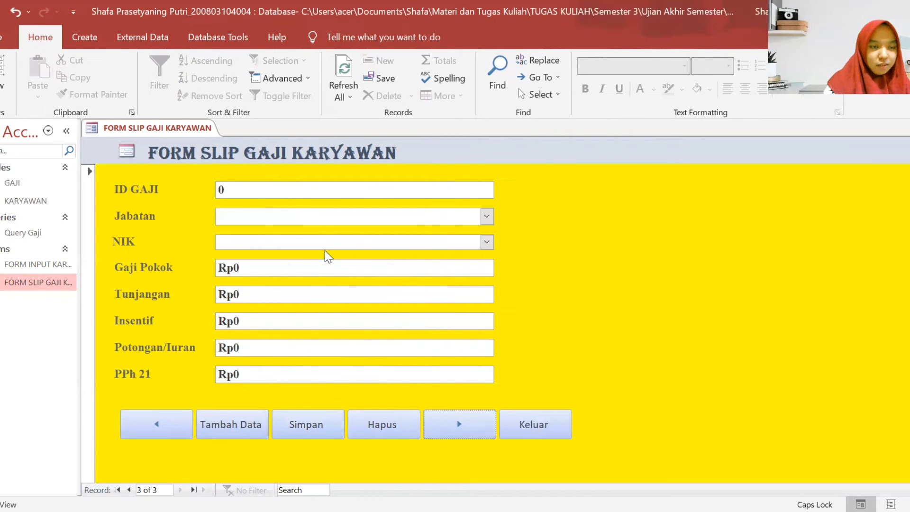
key(BackSpace)
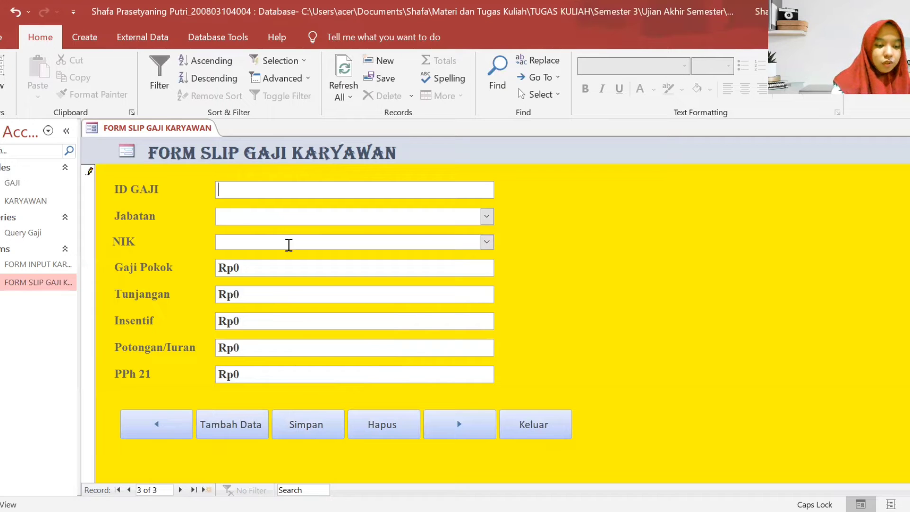
text(3)
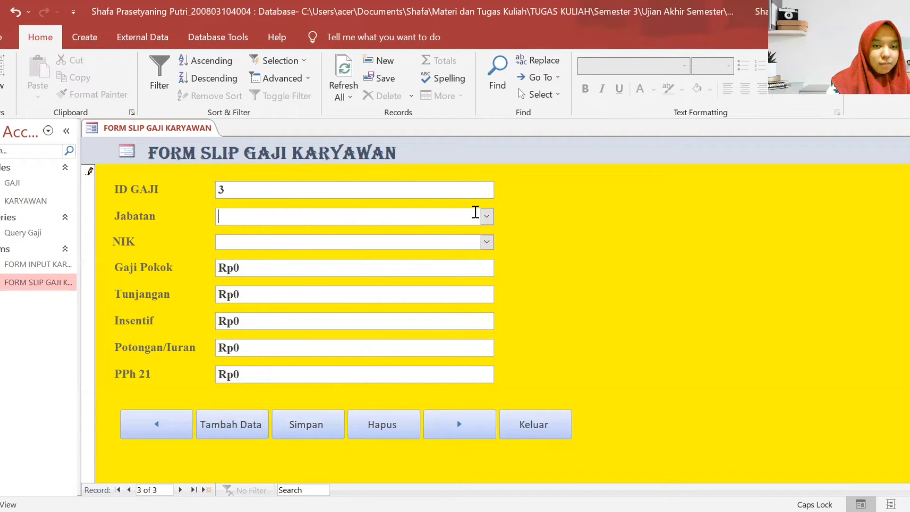
click(487, 217)
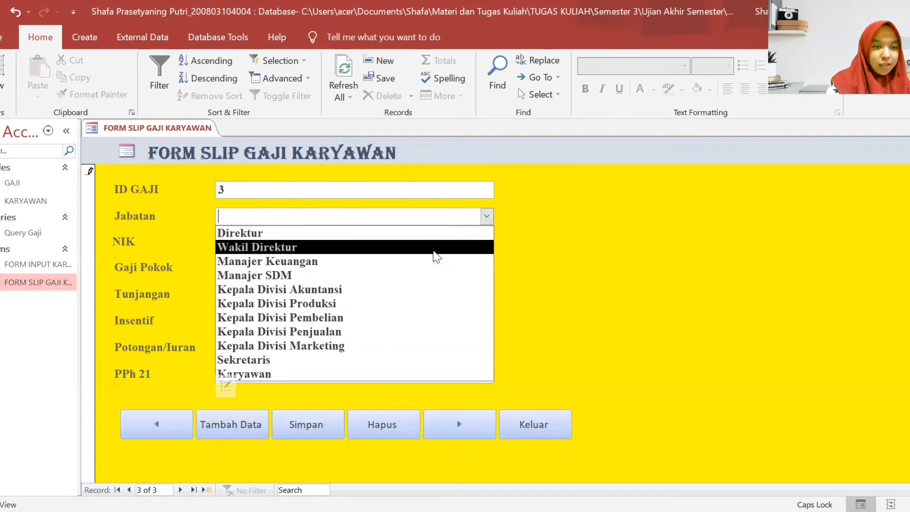
click(429, 261)
click(421, 243)
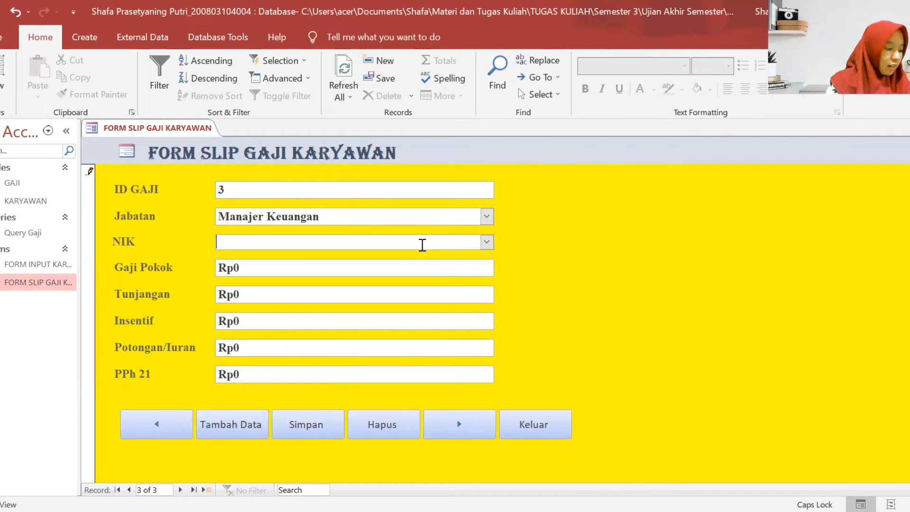
text(9)
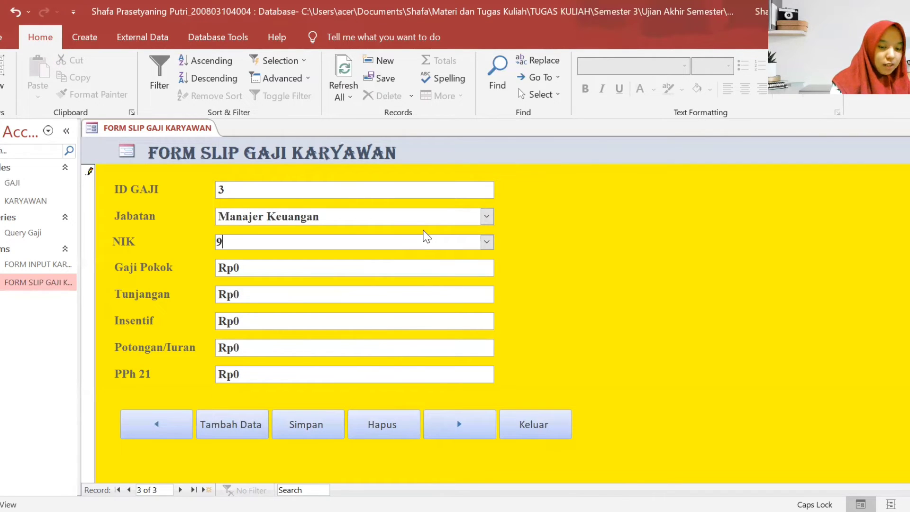
text(05021)
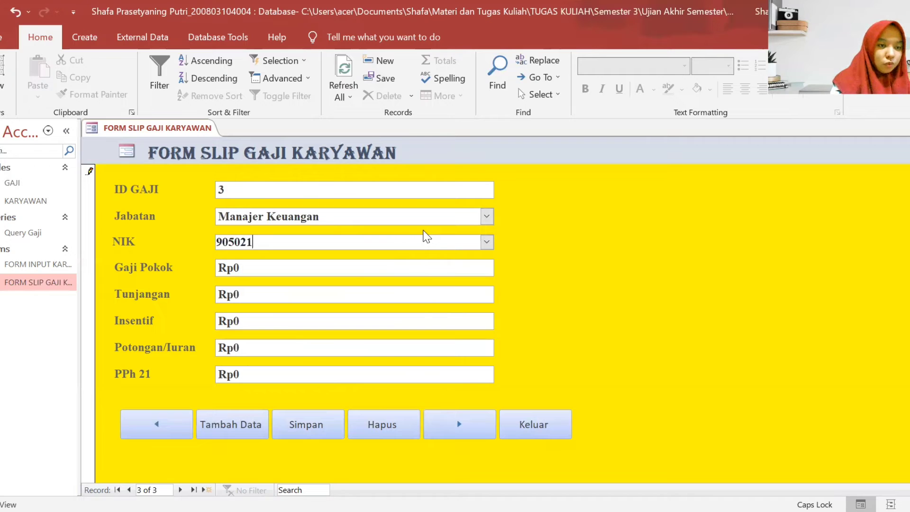
- Enter Gaji Pokok 8.000.000, Tunjangan 550.000 and Insentif 1.000.000
click(367, 276)
key(BackSpace)
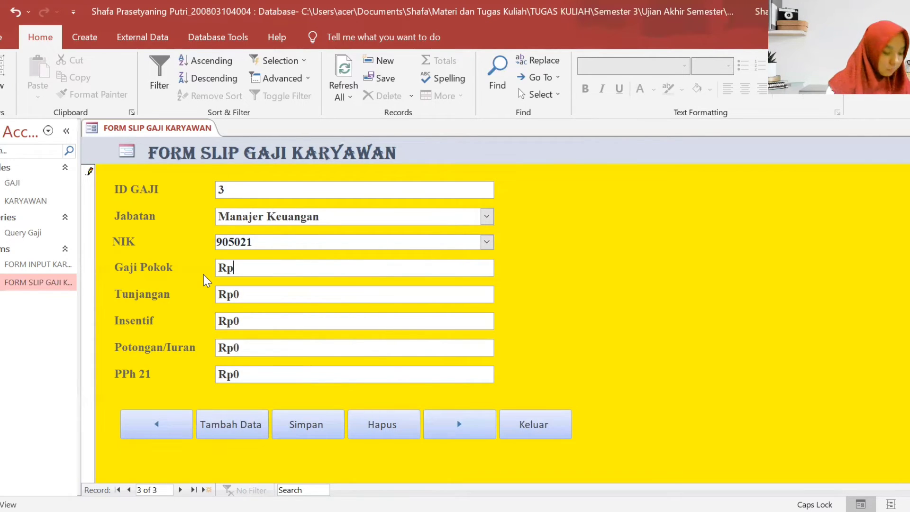
text(8)
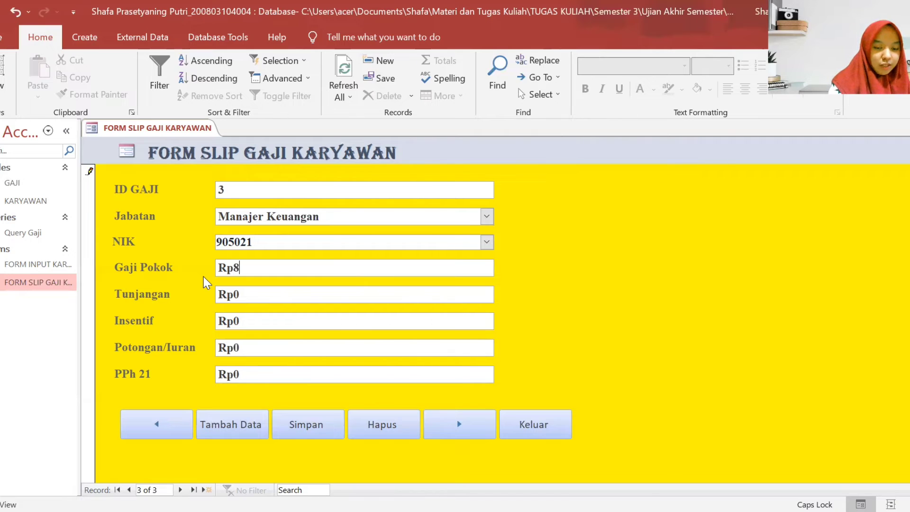
text(.000.0000000)
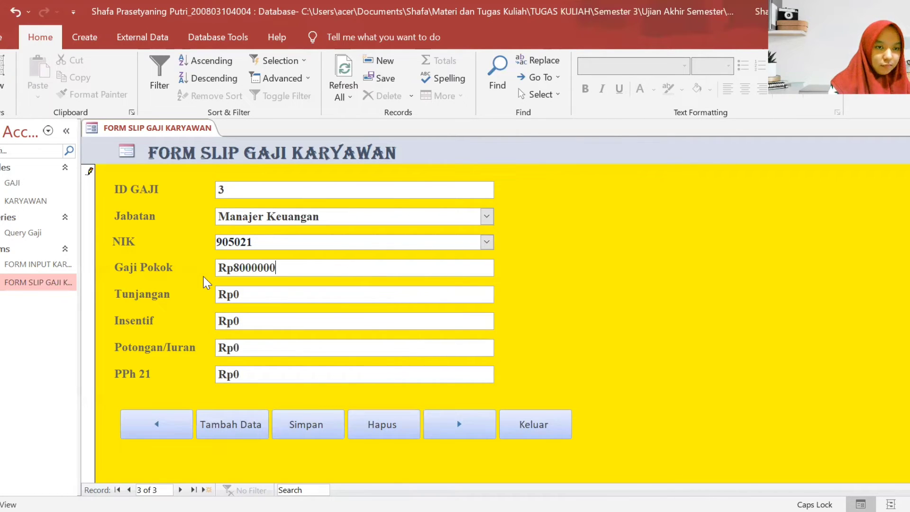
click(252, 298)
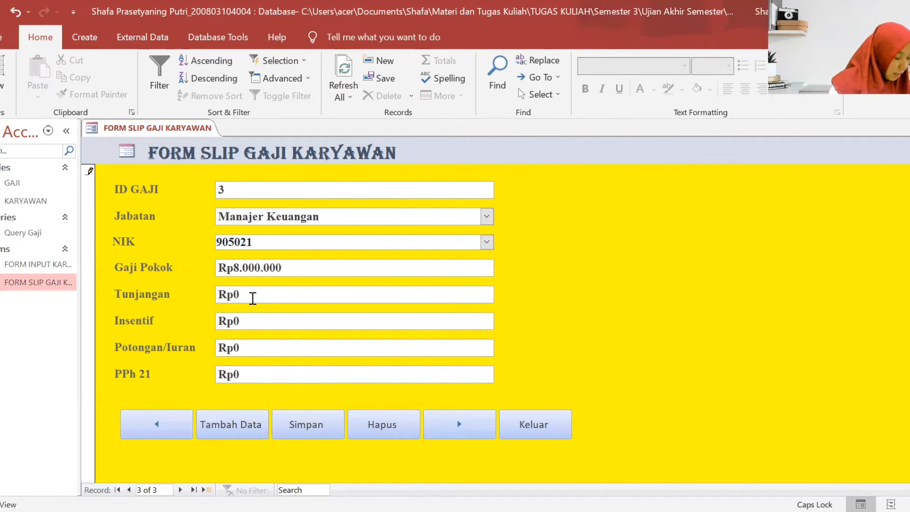
key(BackSpace)
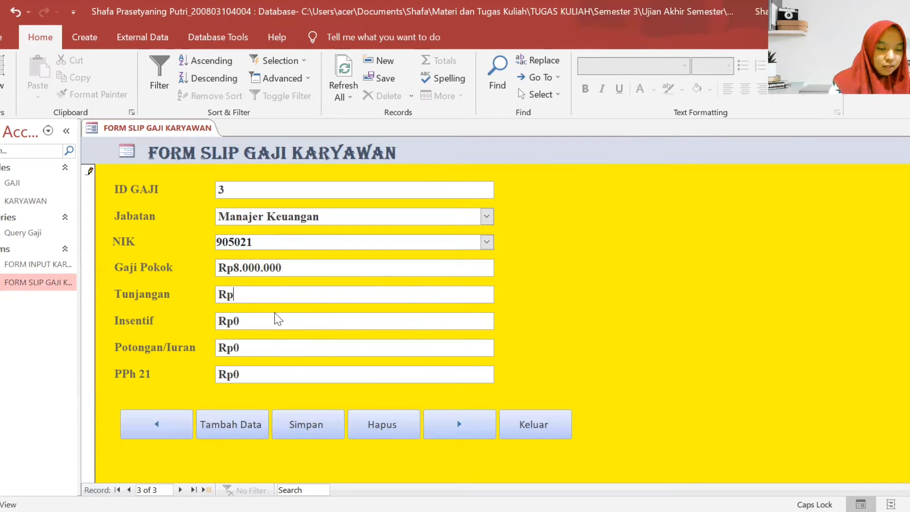
text(5500)
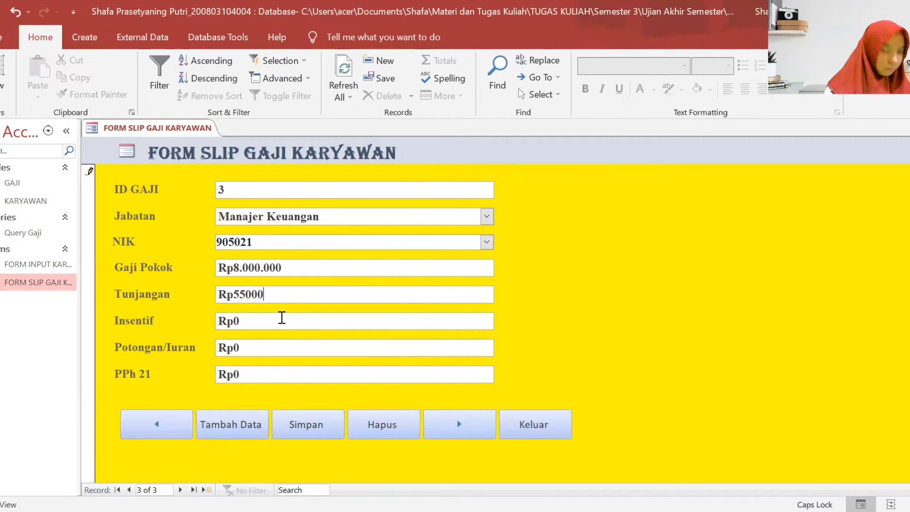
text(0)
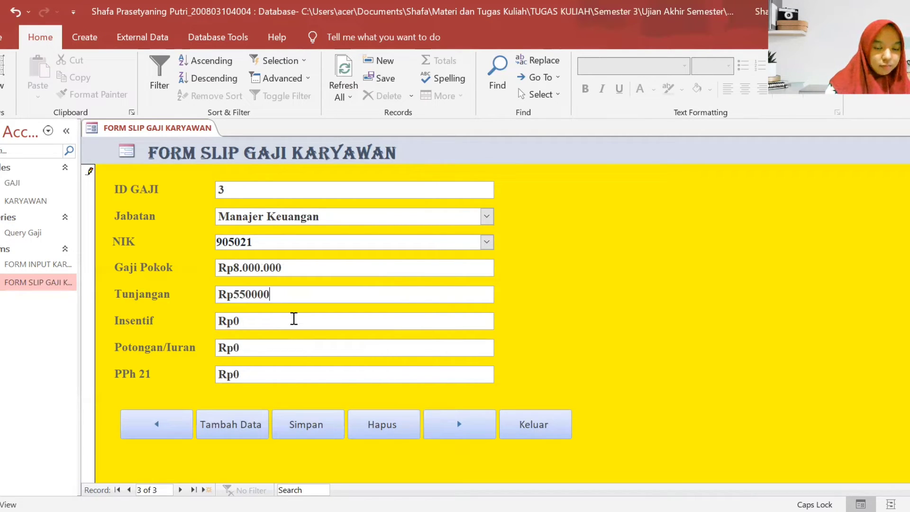
click(293, 318)
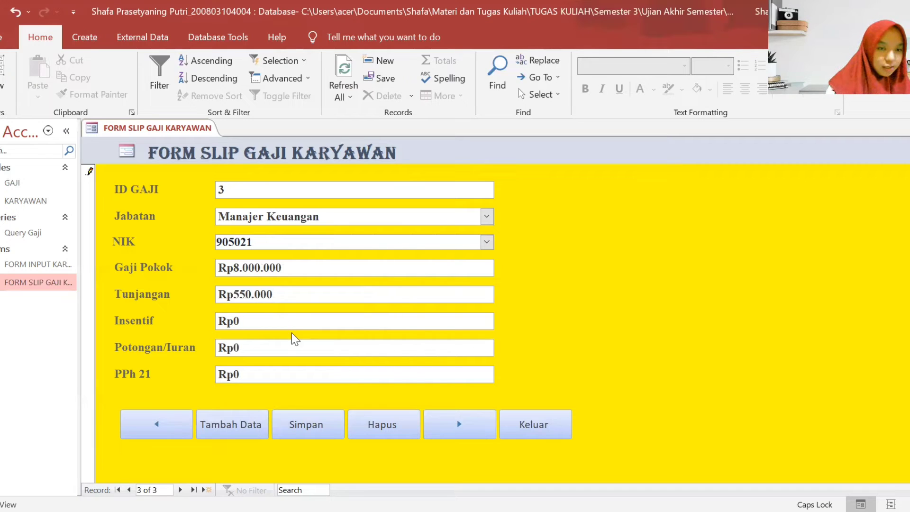
key(BackSpace)
text(1.000.)
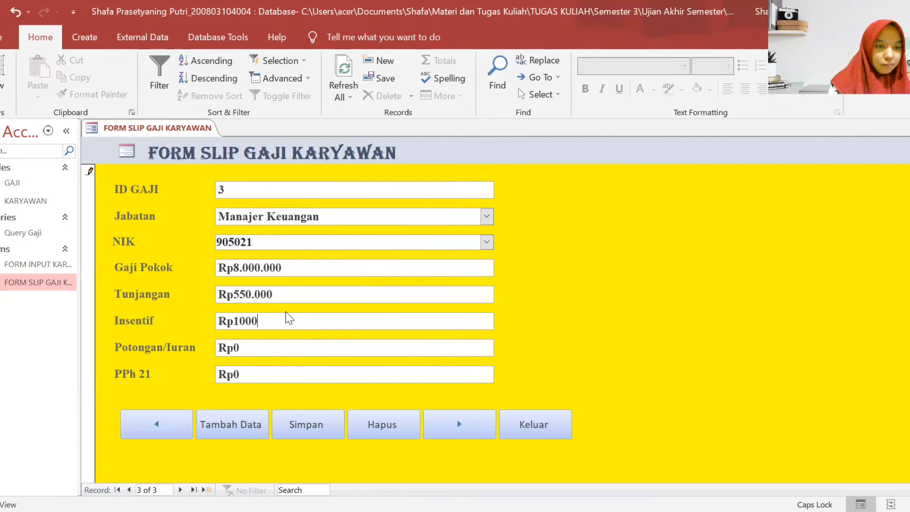
text(000)
- Enter Potongan/Iuran 500000 and PPh 21 175000, and save record 3
click(297, 350)
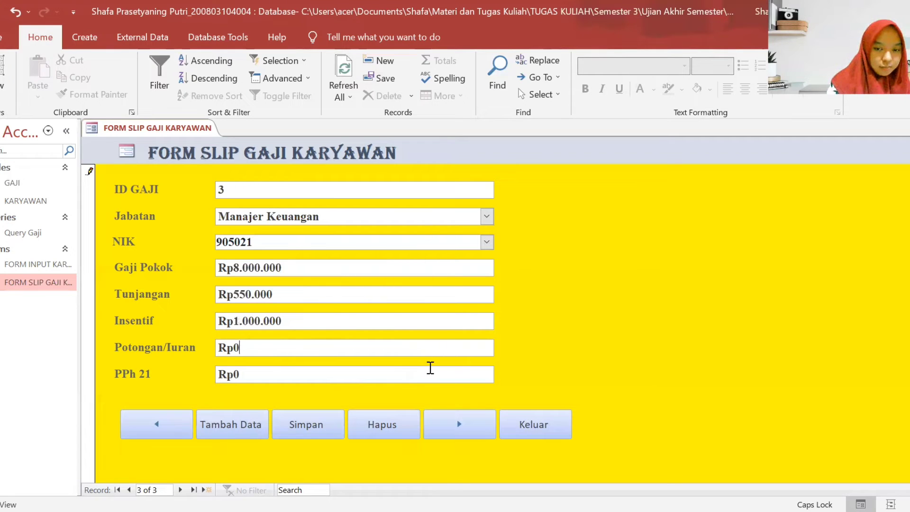
key(BackSpace)
text(500000)
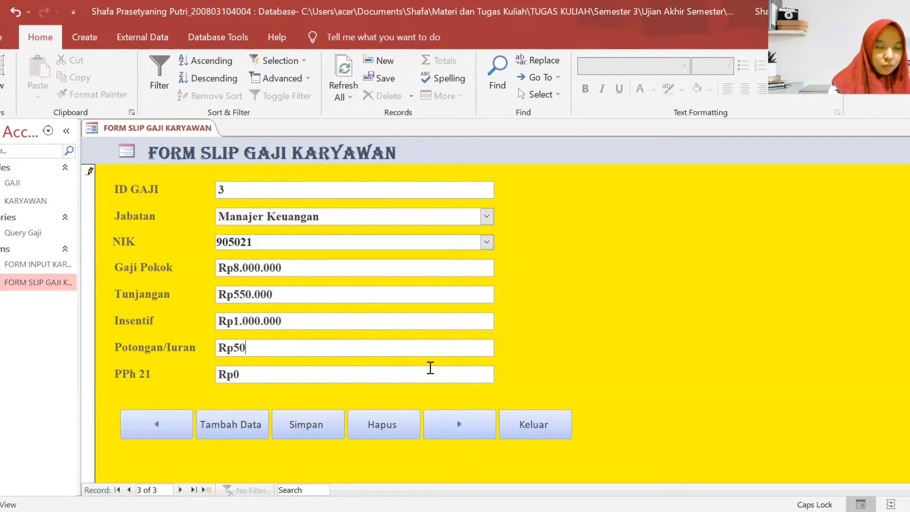
click(401, 377)
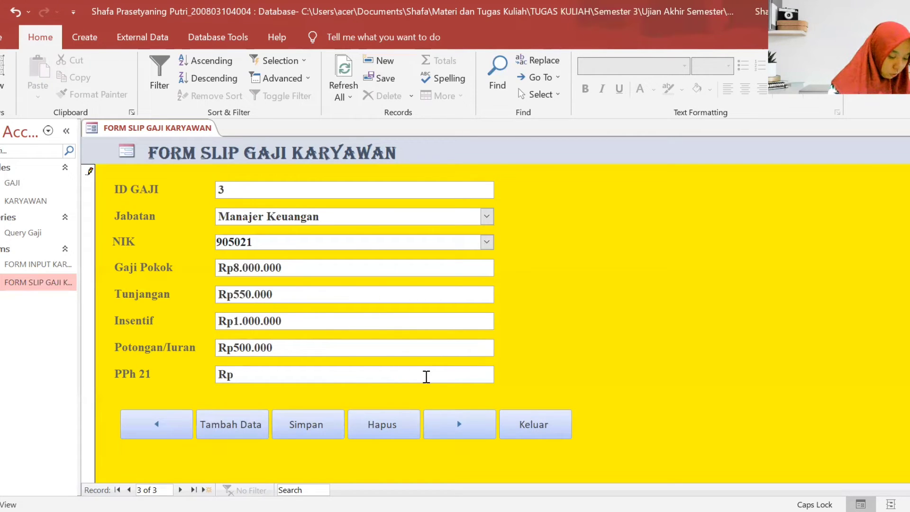
text(175000)
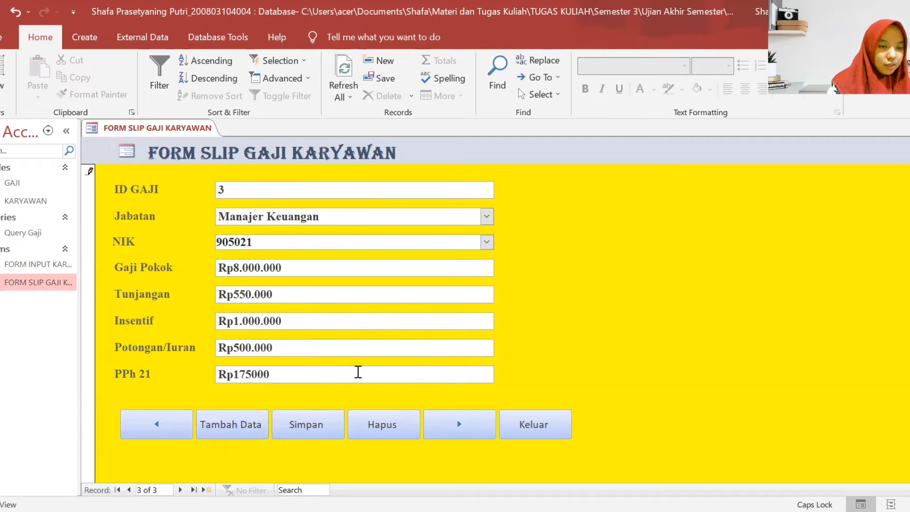
click(321, 422)
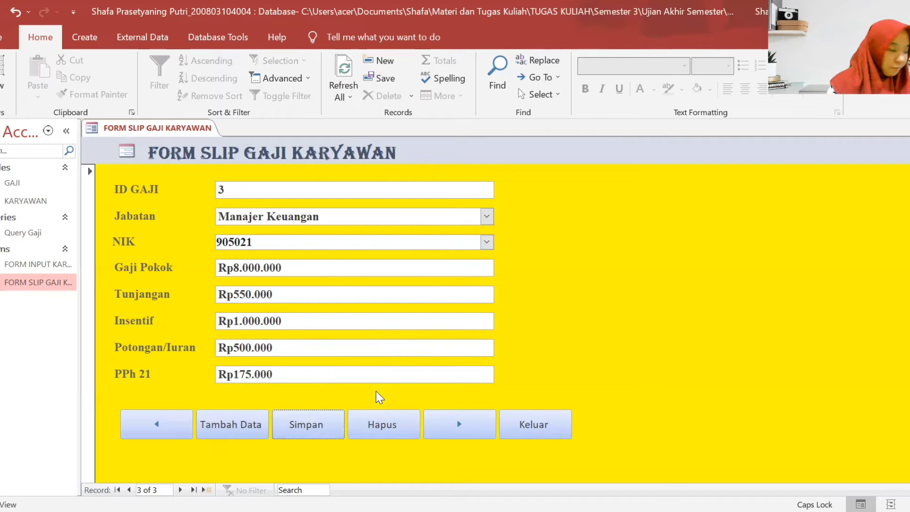
- Start new record ID 4 with Jabatan Manajer SDM and the employee's NIK
click(458, 424)
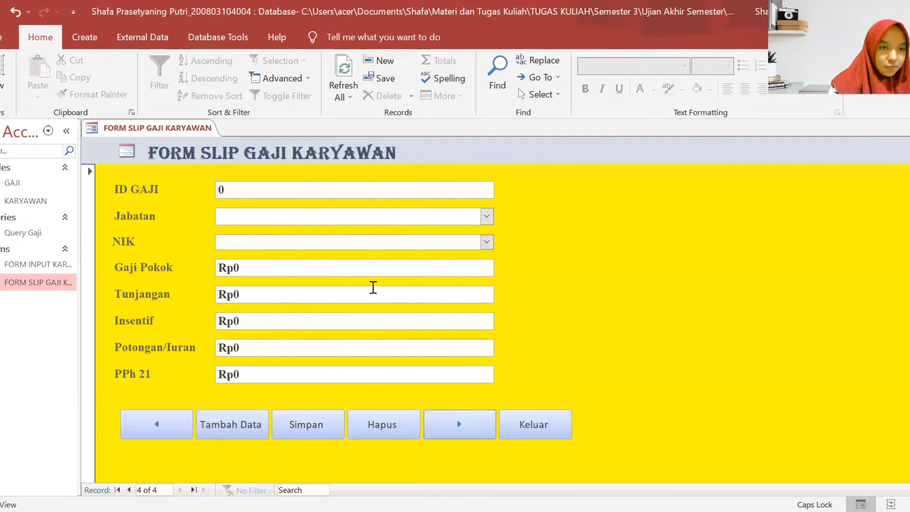
click(388, 190)
key(BackSpace)
text(4)
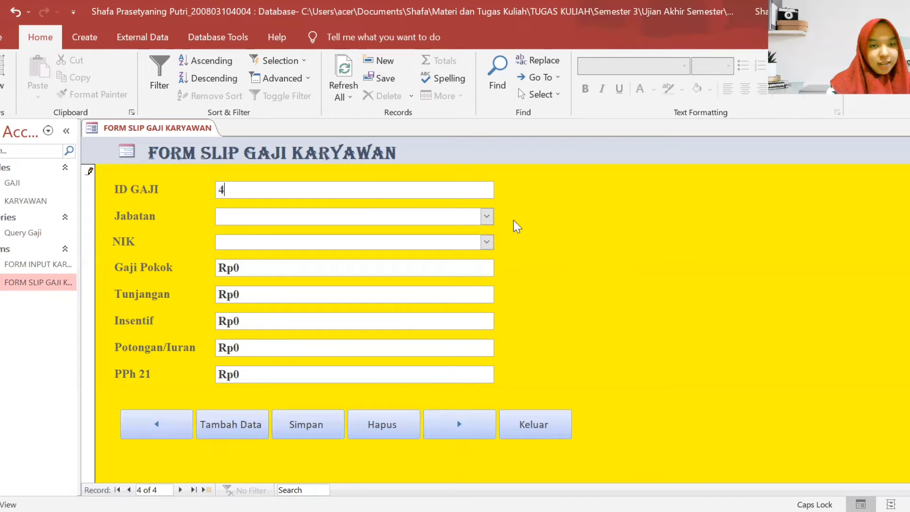
click(487, 216)
click(367, 275)
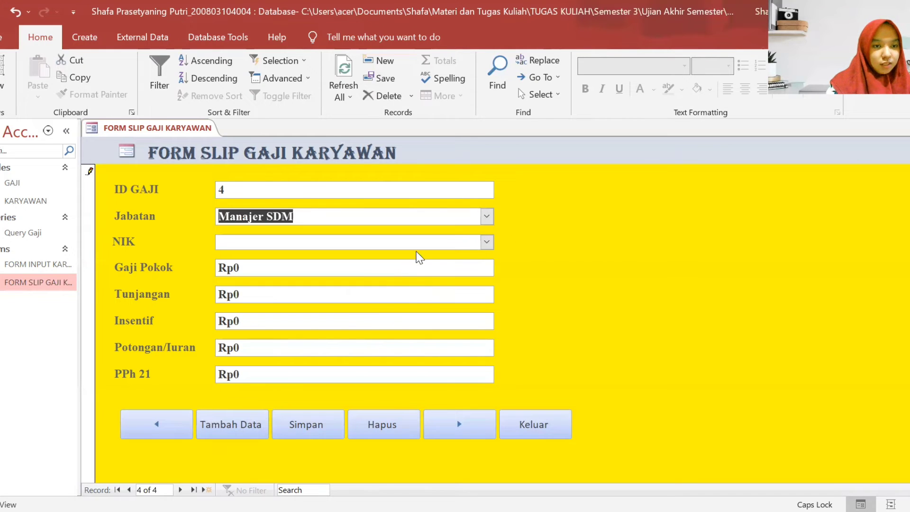
click(431, 242)
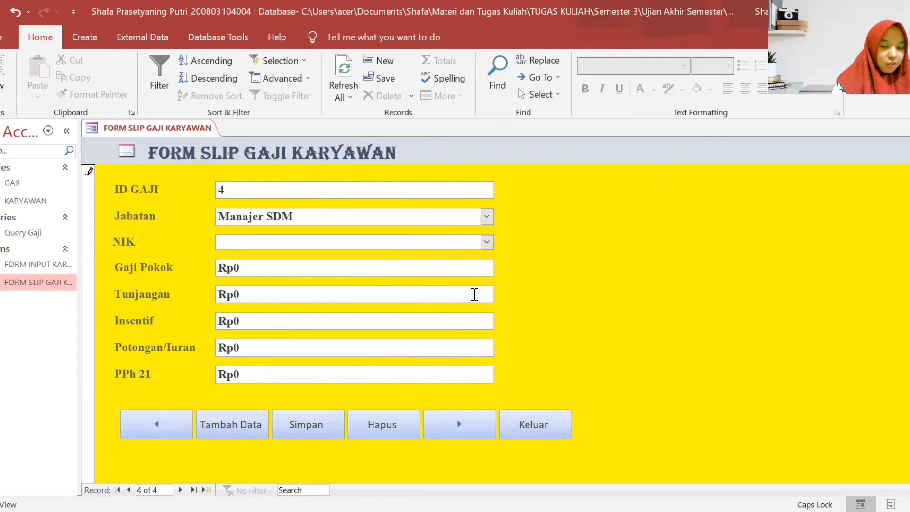
text(905021)
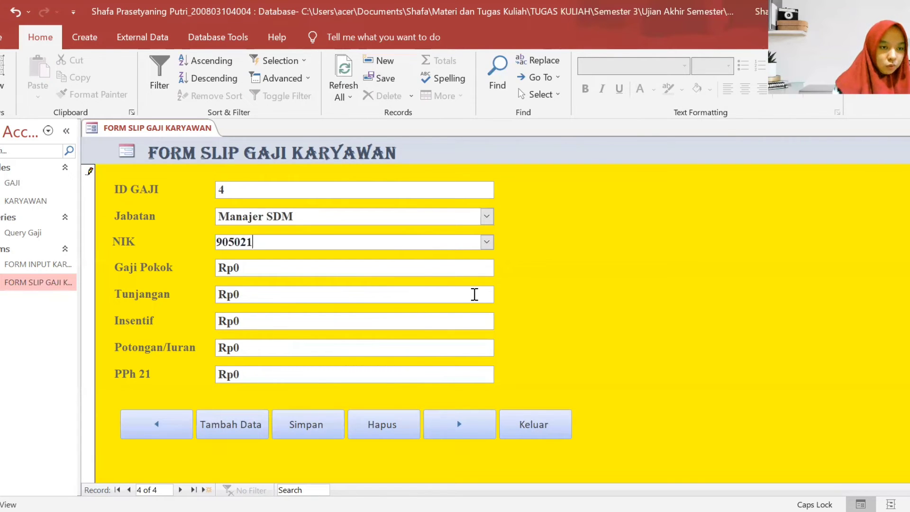
- Enter Gaji Pokok 8.000.000, Tunjangan 550000 and Insentif 1000000
click(476, 271)
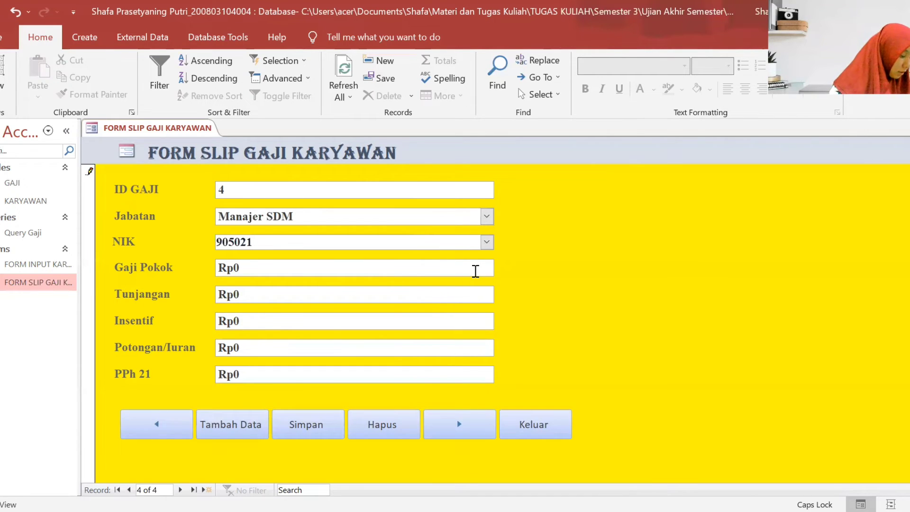
key(BackSpace)
text(8.000.00)
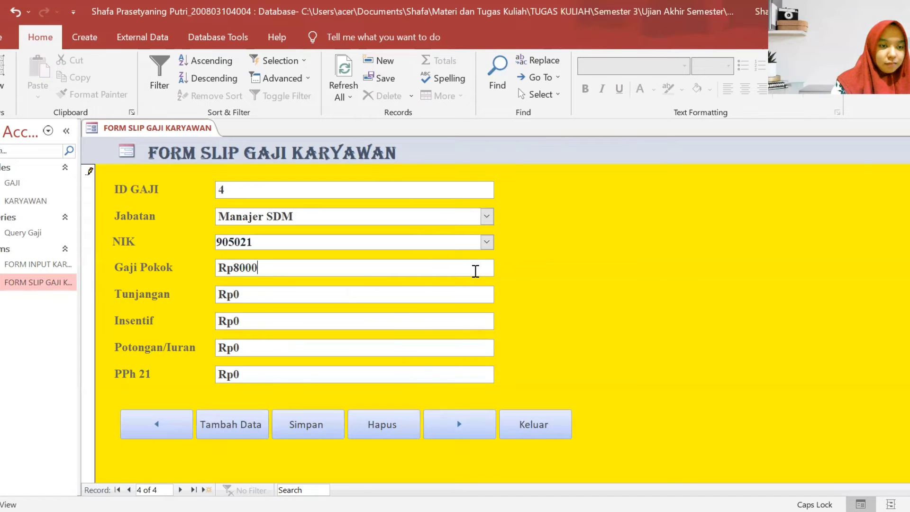
text(0)
click(462, 294)
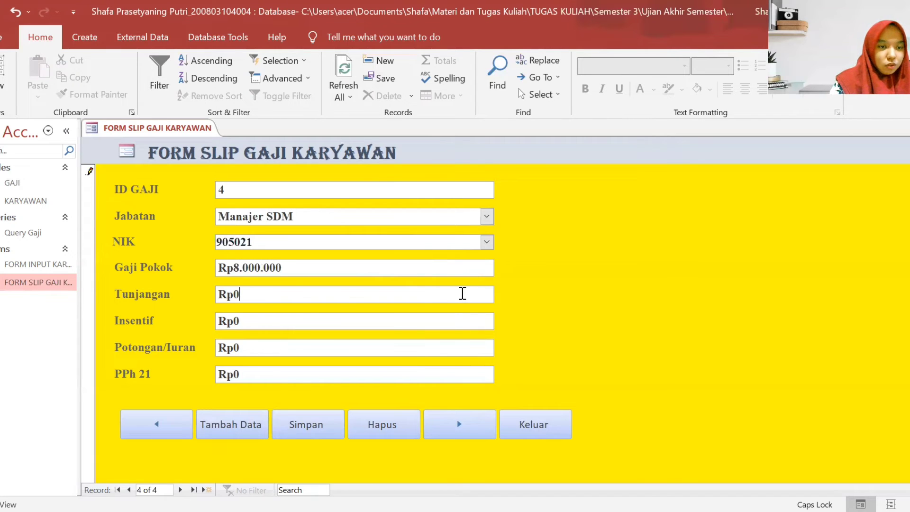
key(BackSpace)
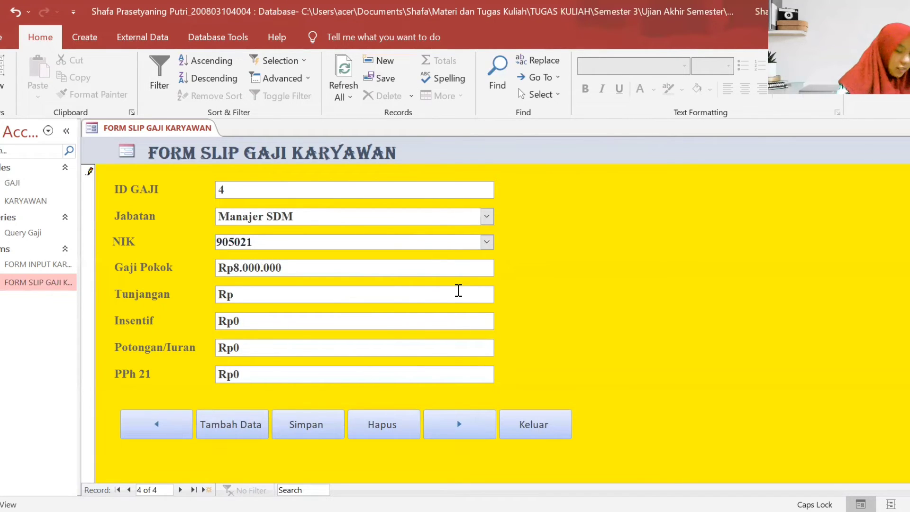
text(550000)
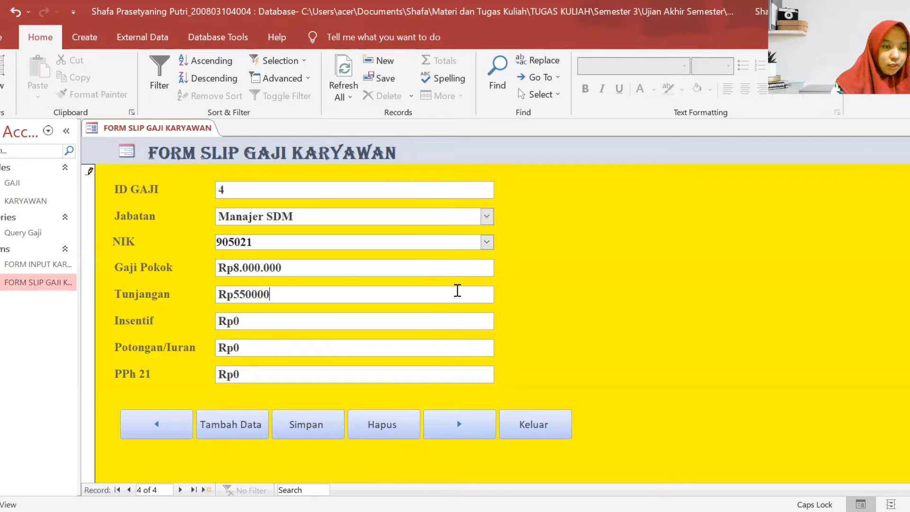
click(427, 319)
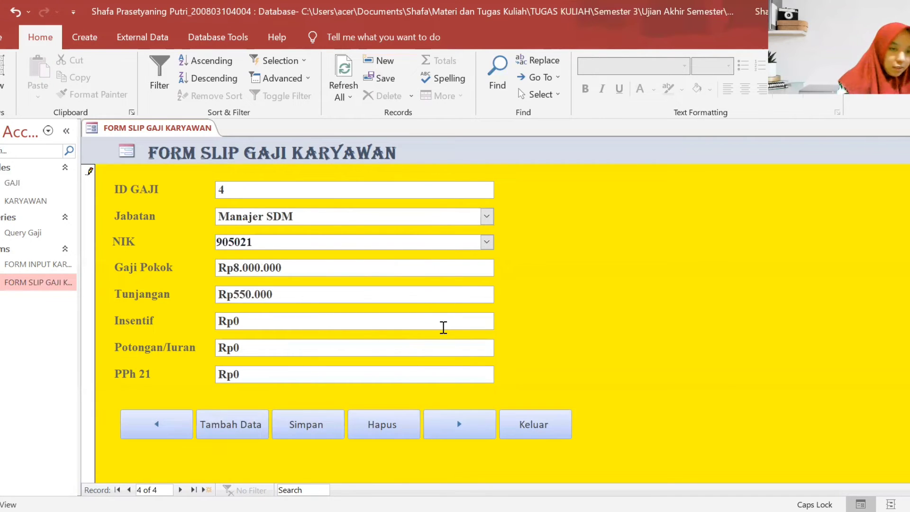
key(BackSpace)
text(1000000)
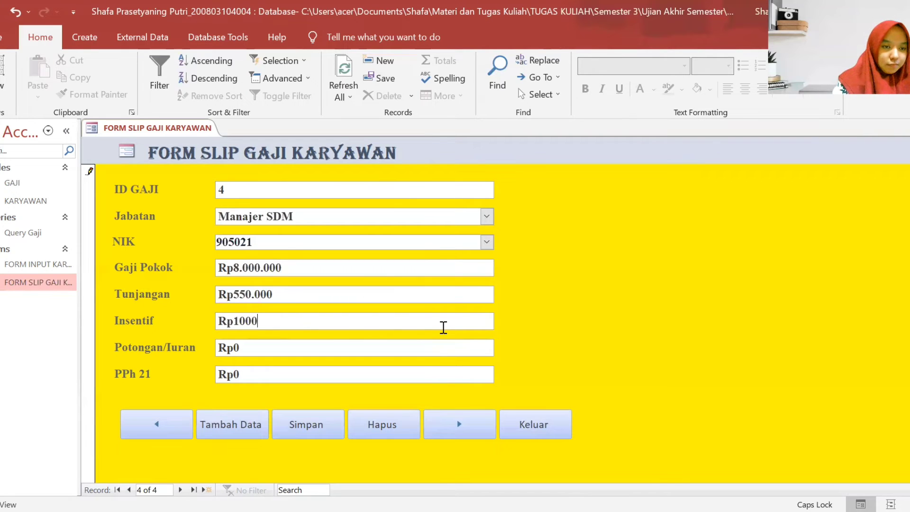
- Enter Potongan/Iuran 500000 and PPh 21 175000, and save record 4
click(347, 347)
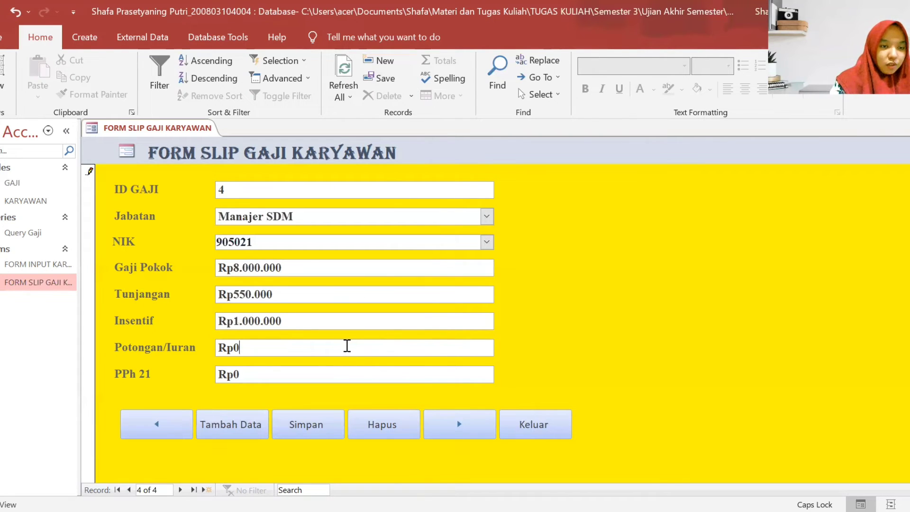
key(BackSpace)
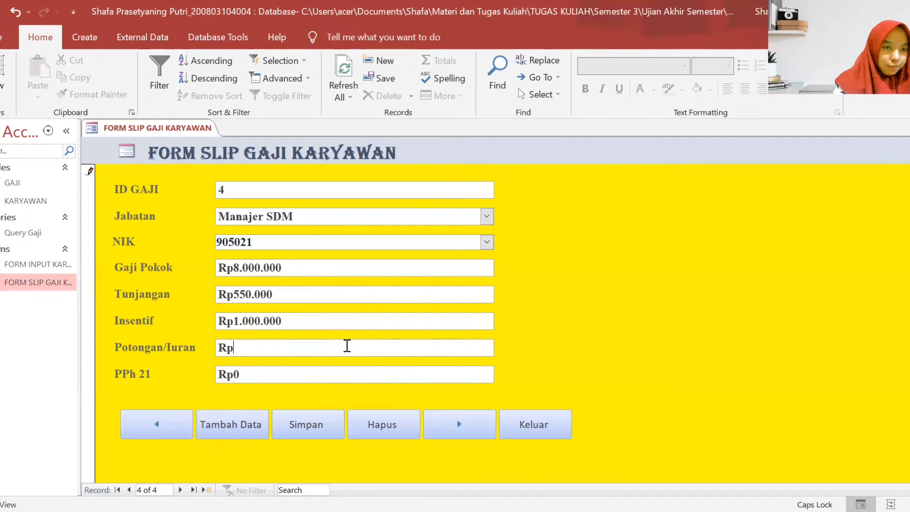
text(500000)
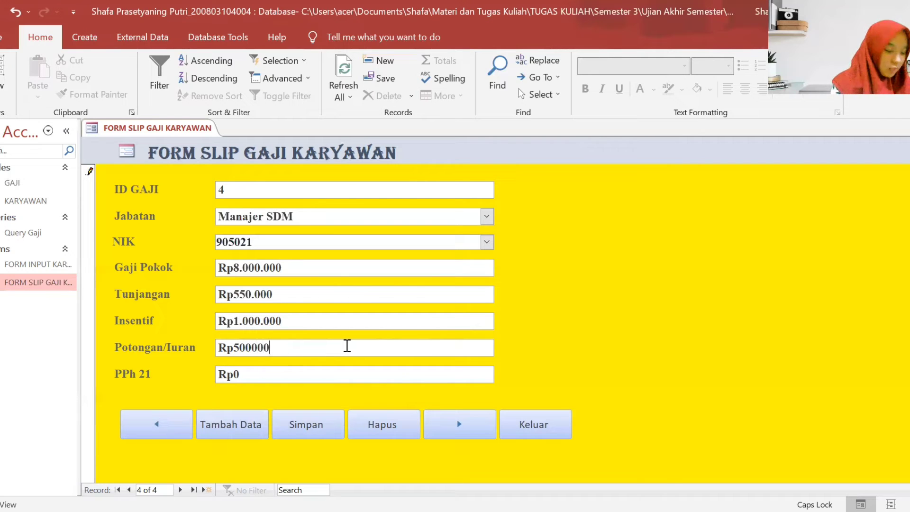
click(443, 368)
key(BackSpace)
text(1)
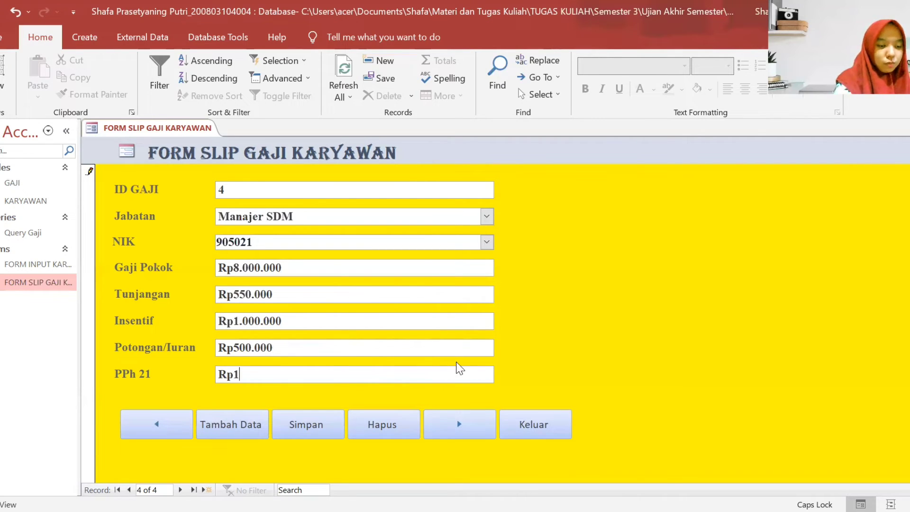
text(75000)
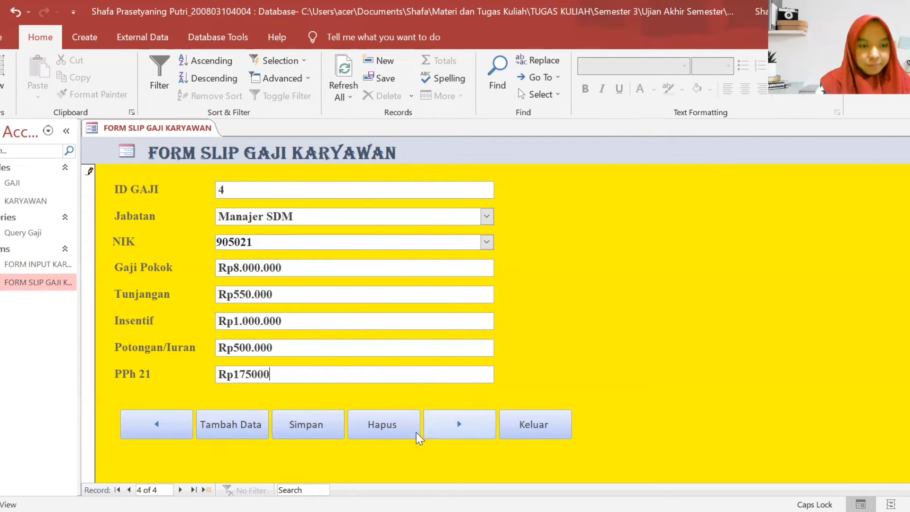
click(296, 429)
- Start new record ID 5 with Jabatan Kepala Divisi Akuntansi and the employee's NIK
click(457, 425)
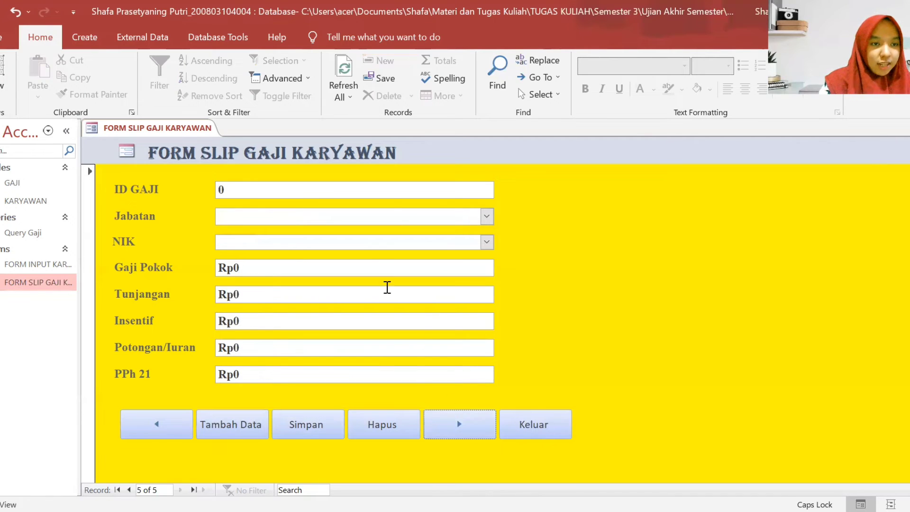
click(394, 190)
key(BackSpace)
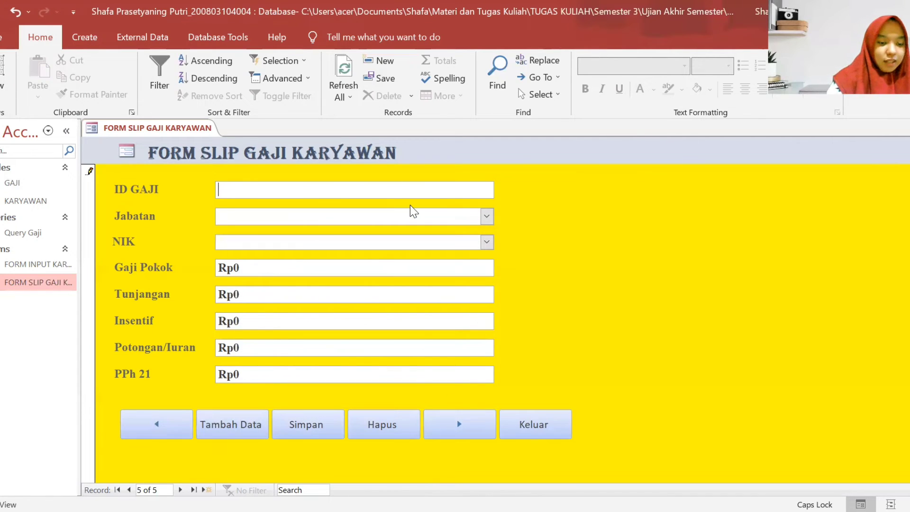
text(5)
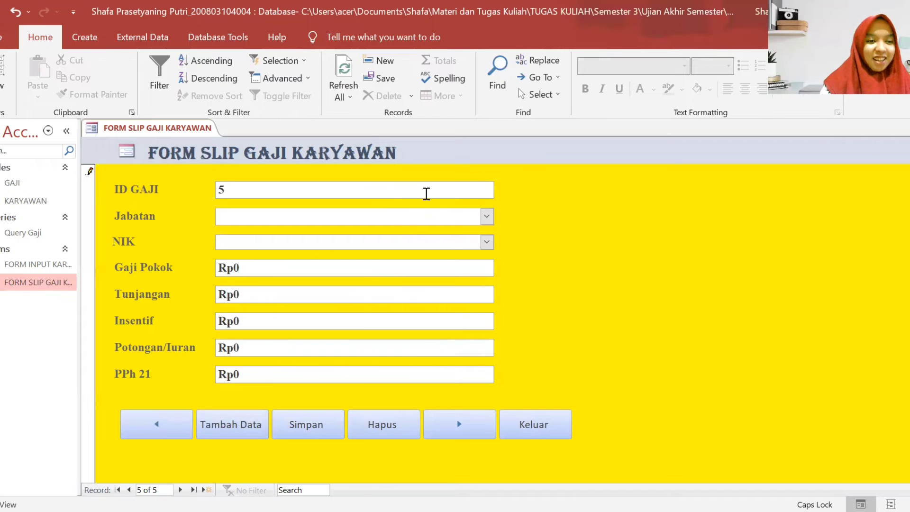
click(488, 216)
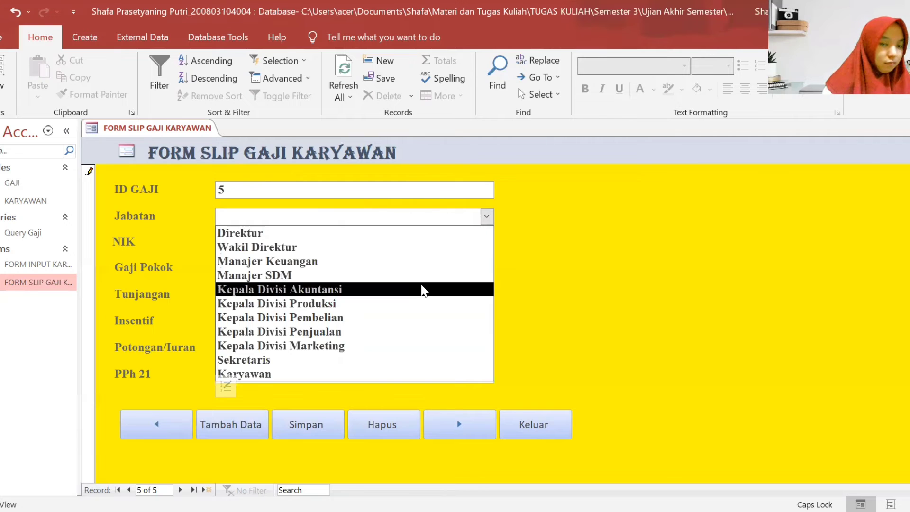
click(423, 290)
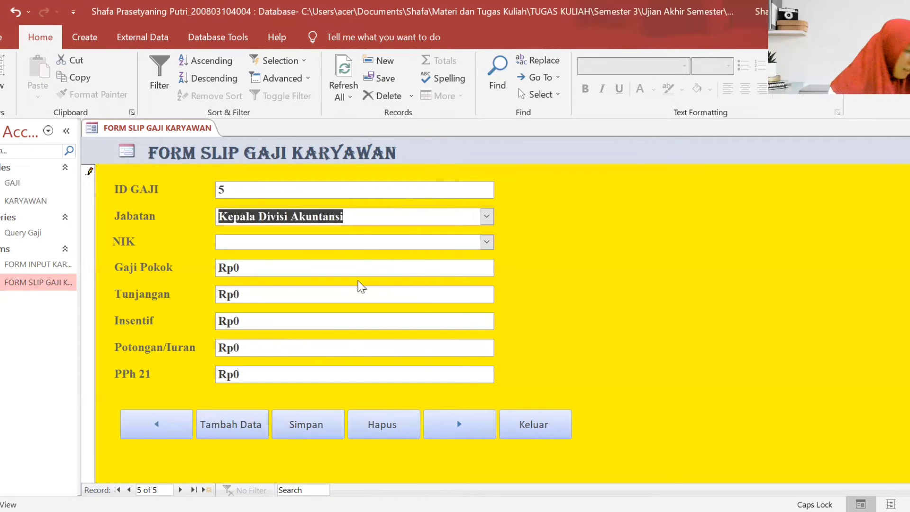
click(361, 243)
text(9)
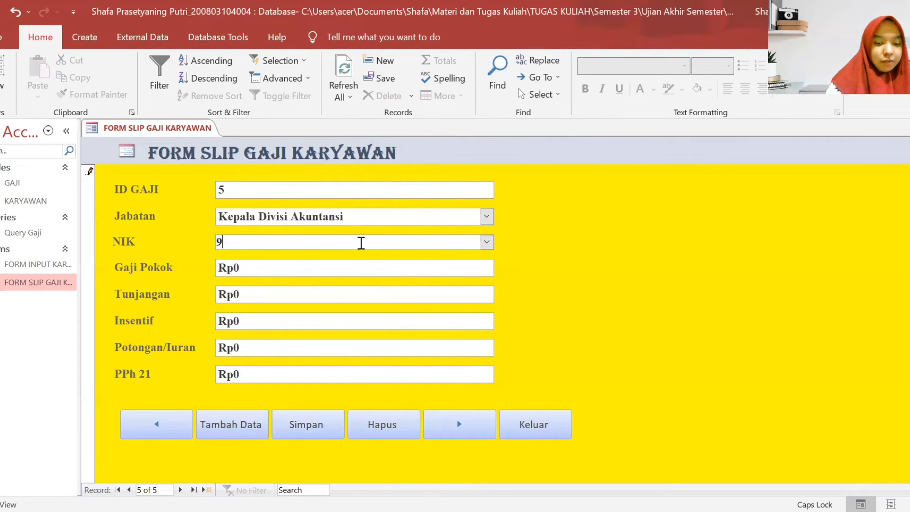
text(05022)
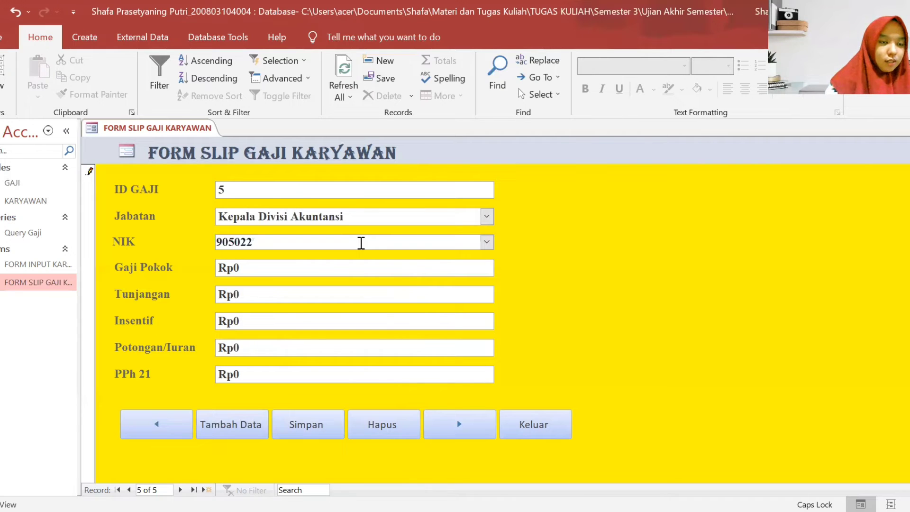
- Enter Gaji Pokok 6500000, Tunjangan 500000 and Insentif 500000
click(387, 272)
key(BackSpace)
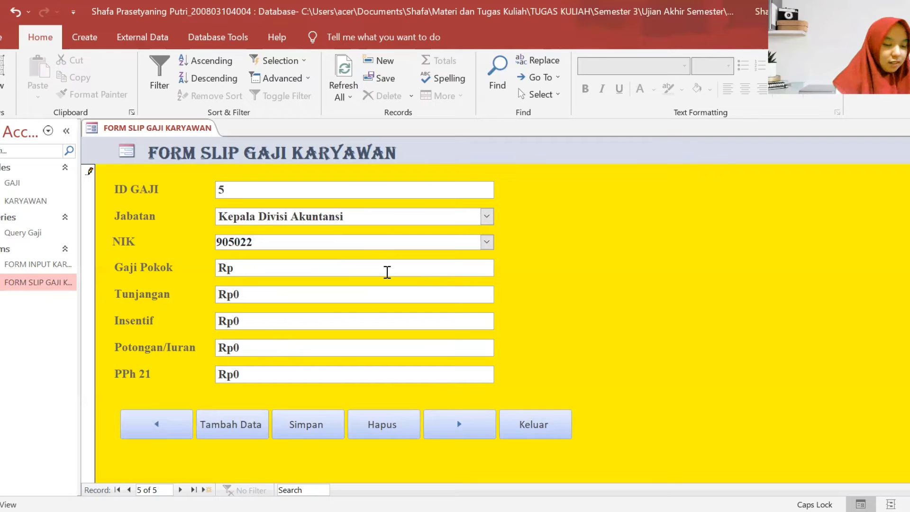
text(6500000)
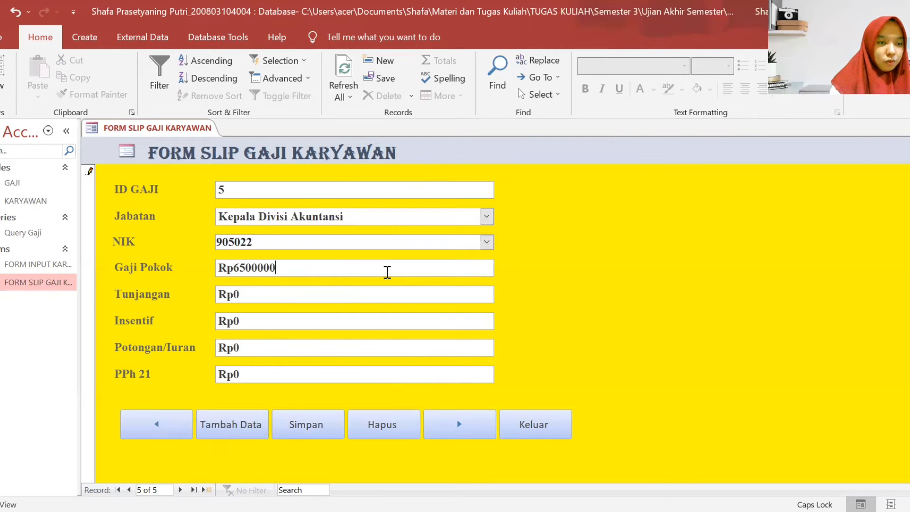
click(361, 293)
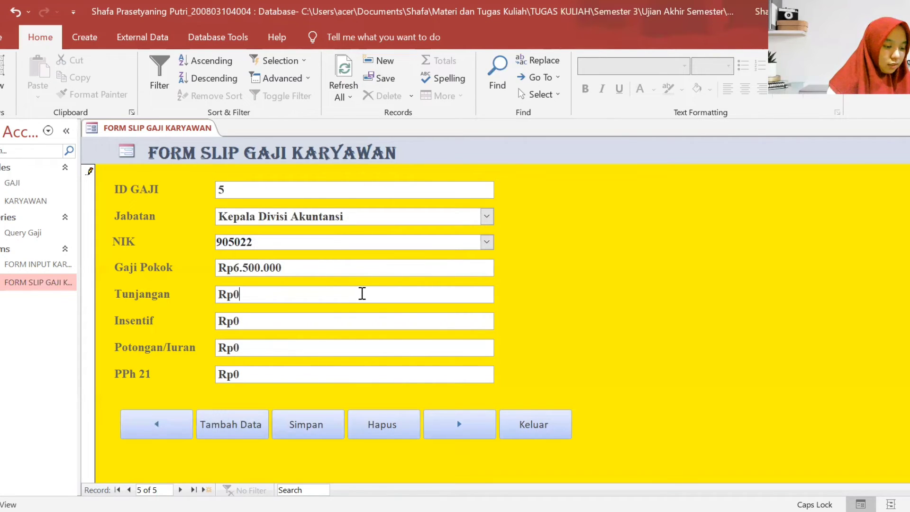
key(BackSpace)
text(500000)
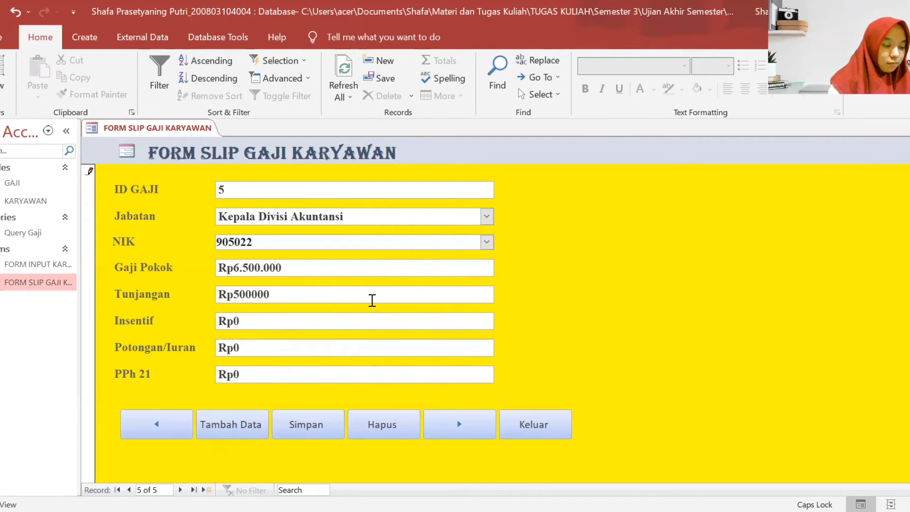
click(367, 313)
key(BackSpace)
text(5)
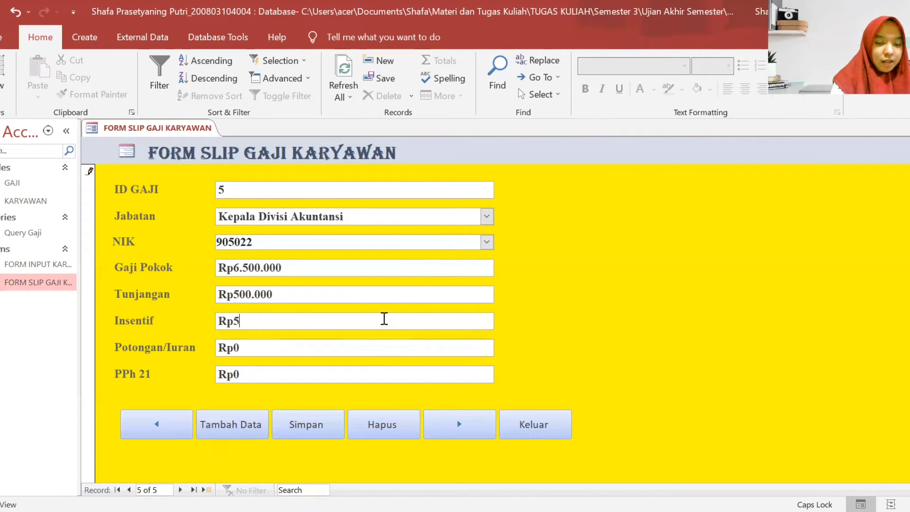
text(00000)
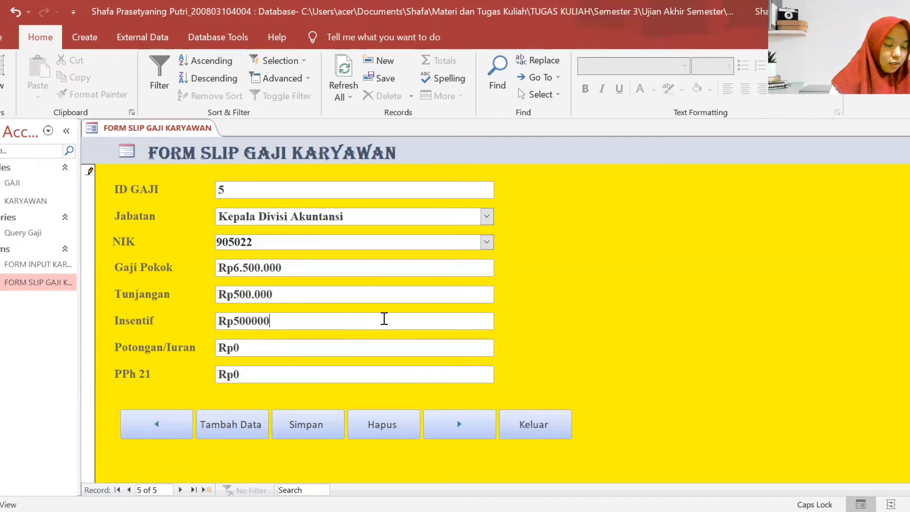
- Enter Potongan/Iuran 500.000 and PPh 21 175000, and save record 5
click(389, 347)
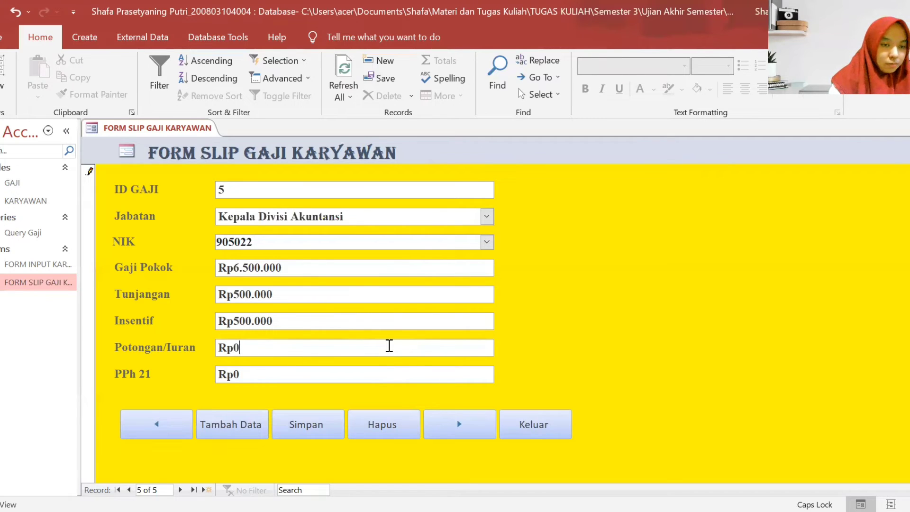
key(BackSpace)
text(500.)
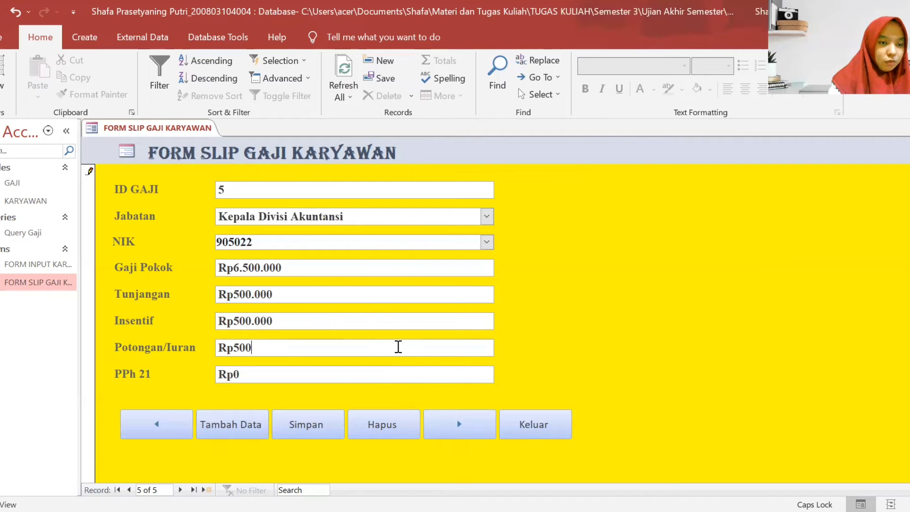
text(000)
click(401, 374)
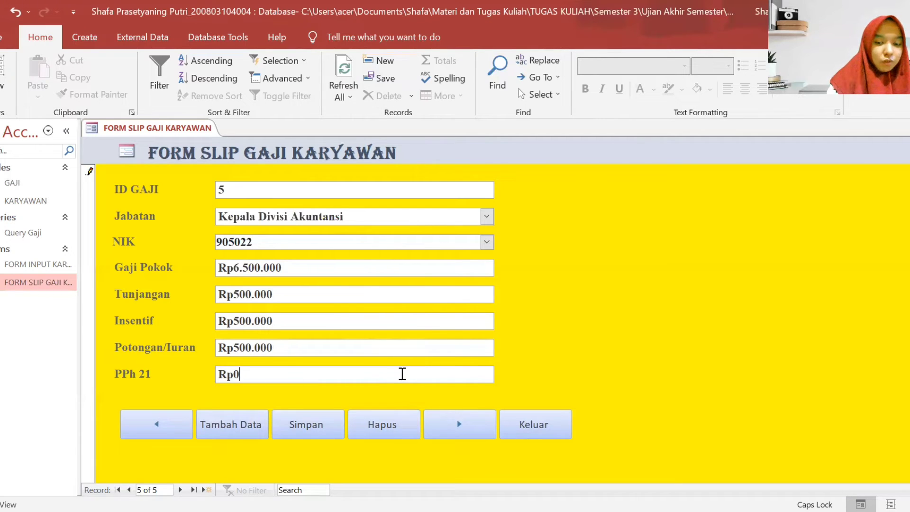
key(BackSpace)
text(175000)
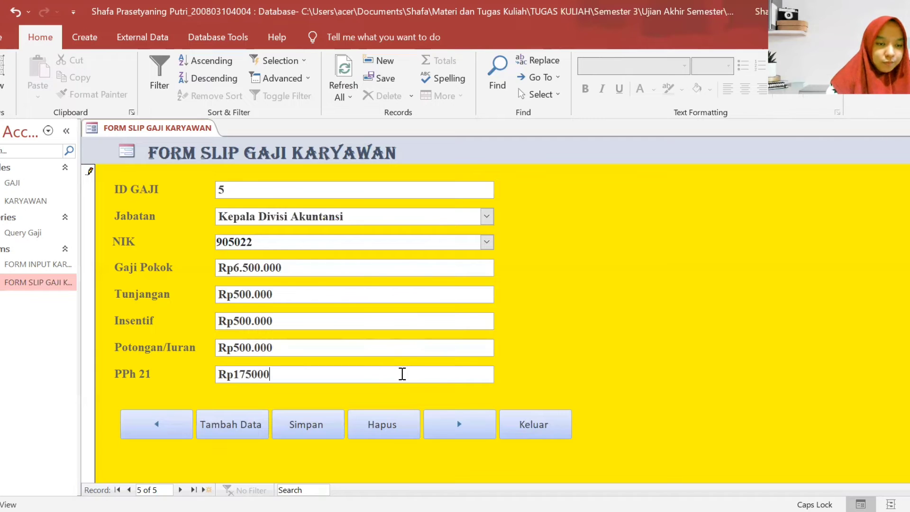
click(339, 423)
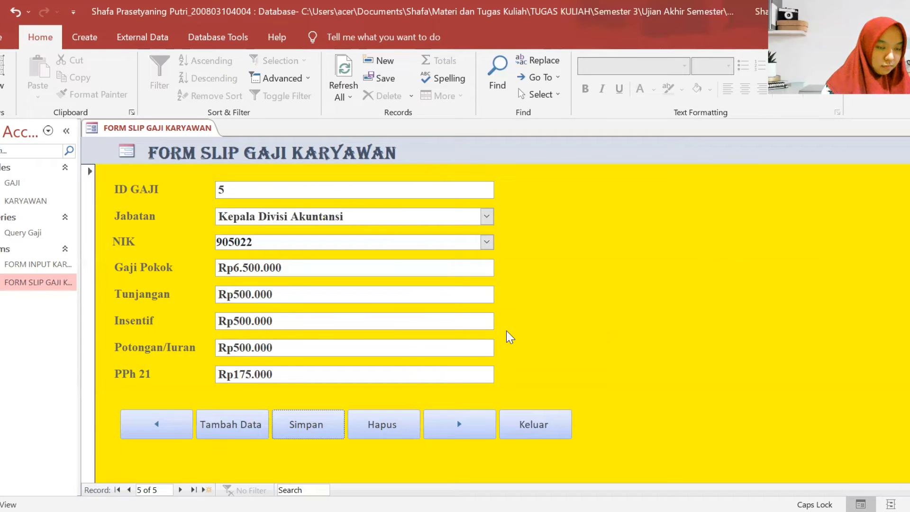
- Replace record 5's PPh 21 amount of 175000 with 62.500
click(340, 372)
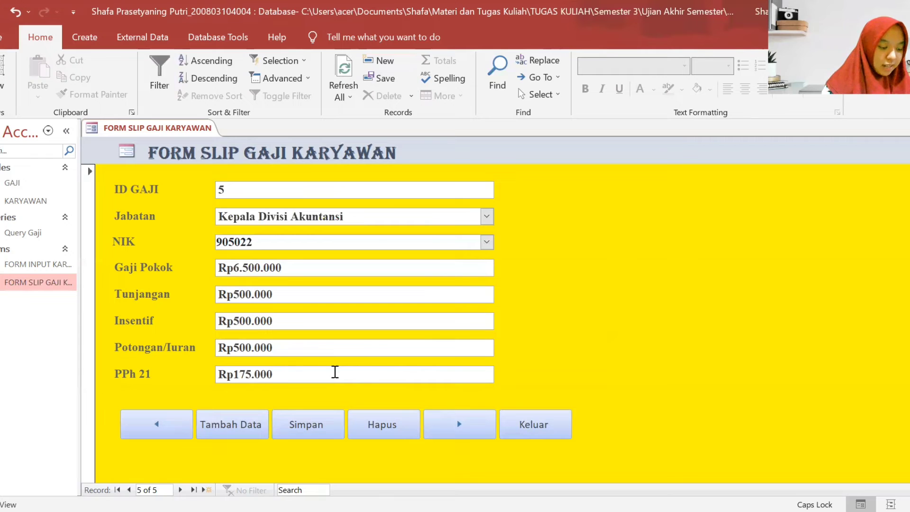
drag(297, 374, 234, 374)
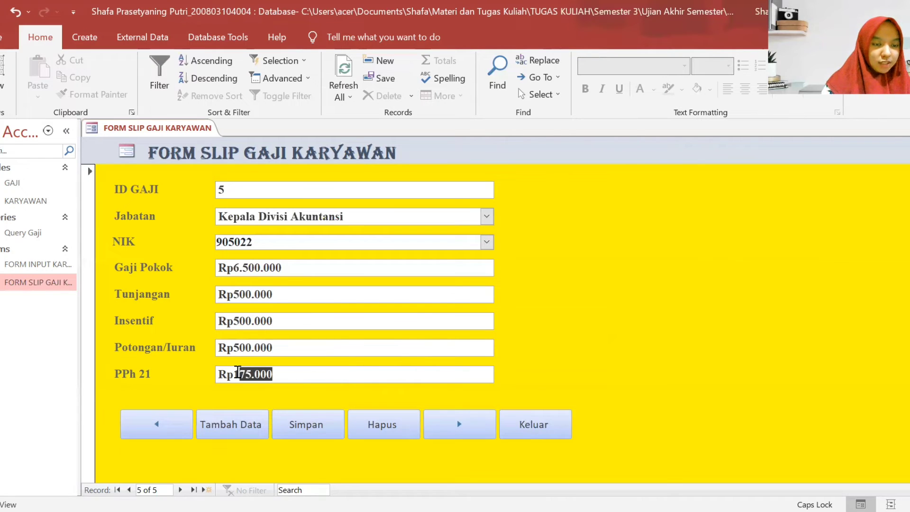
key(BackSpace)
key(BackSpace)
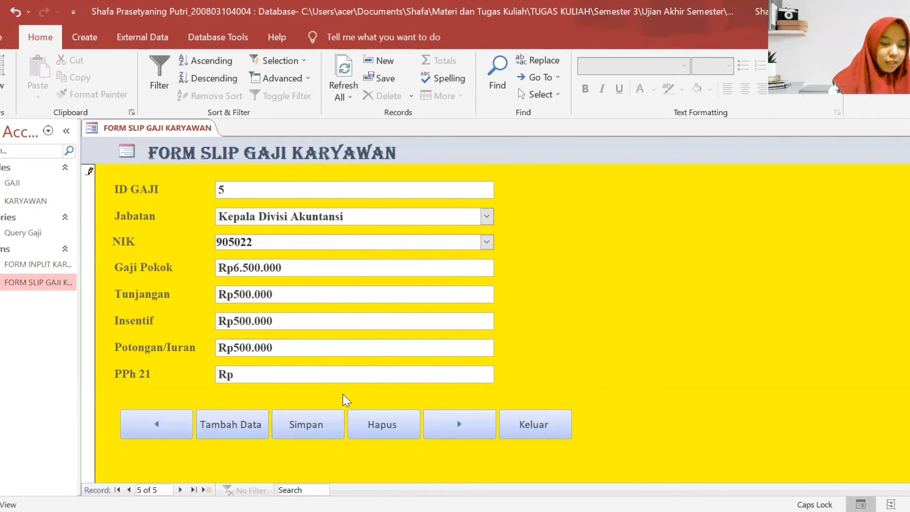
text(62.5)
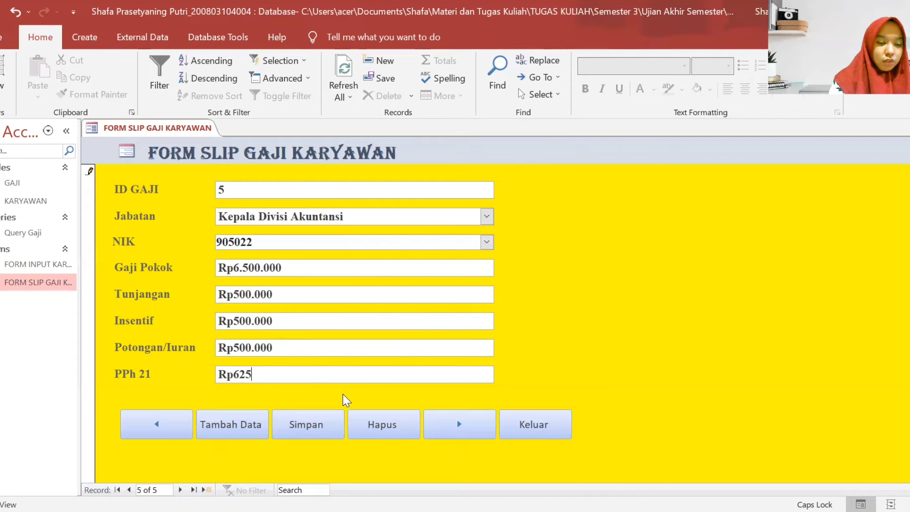
text(00)
- Save corrected record 5, then start record ID 6 as Kepala Divisi Produksi with the employee's NIK
click(309, 425)
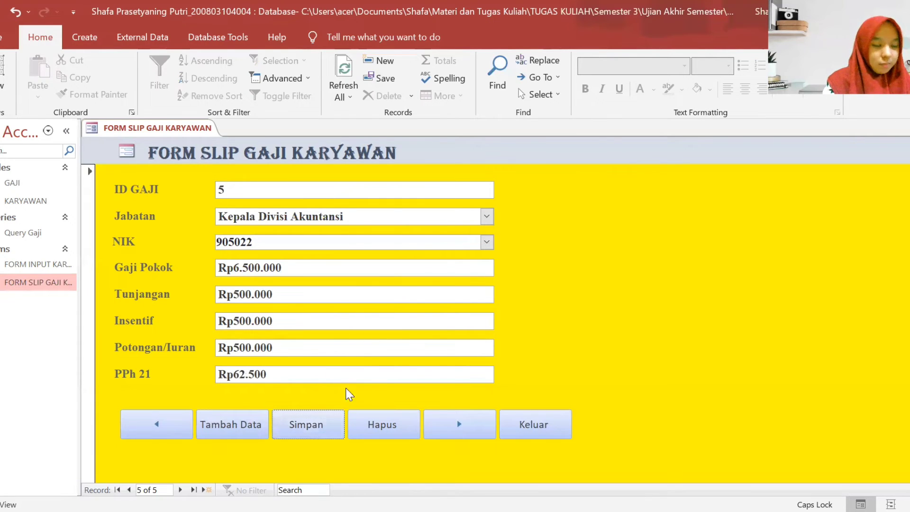
click(462, 430)
click(294, 185)
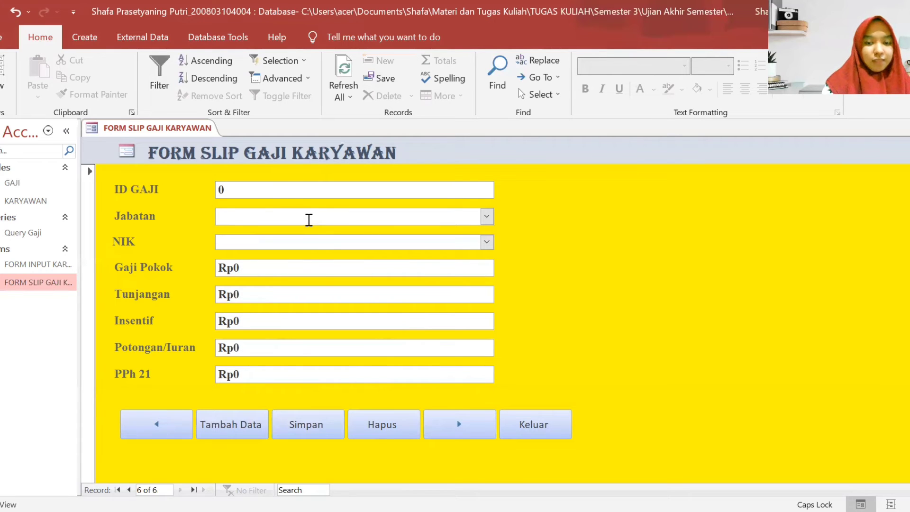
key(BackSpace)
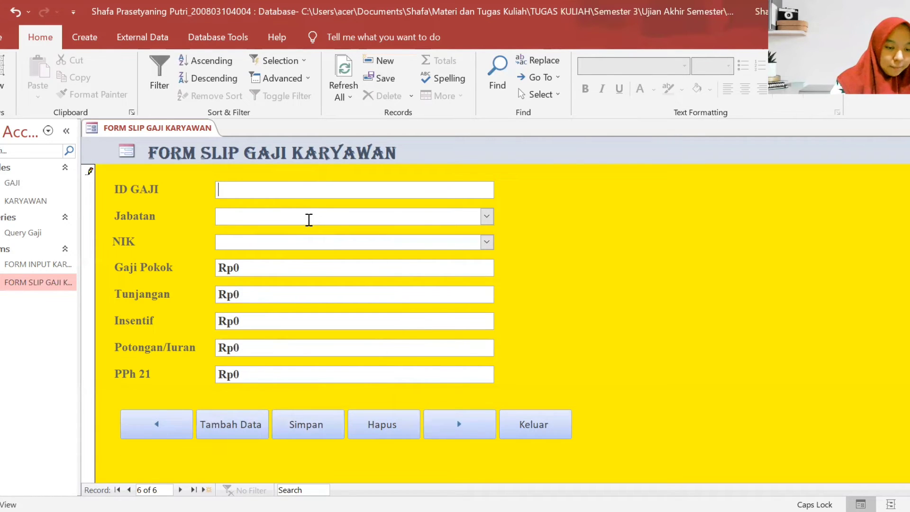
text(6)
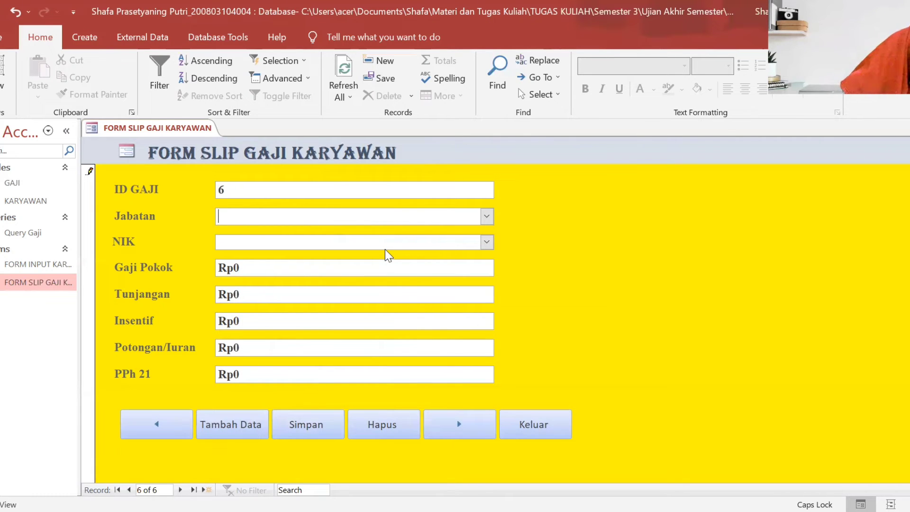
click(487, 216)
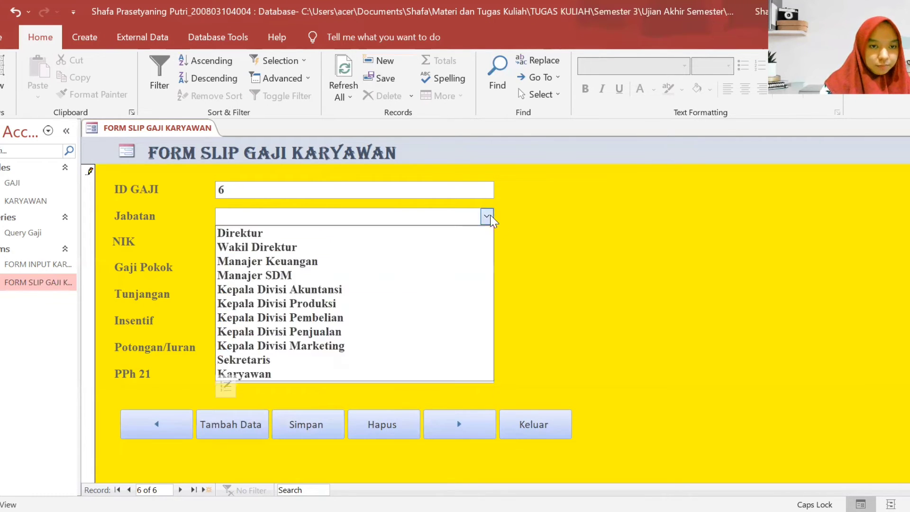
click(345, 306)
click(456, 243)
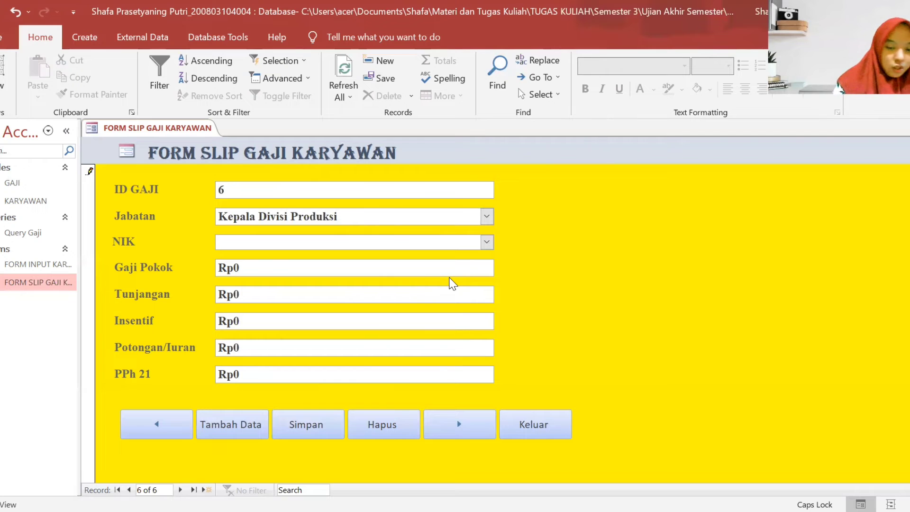
text(905023)
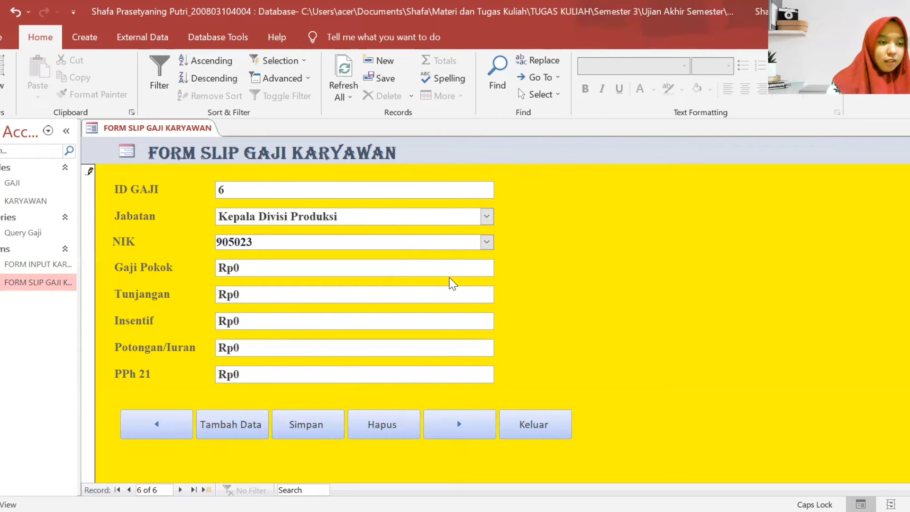
- Enter Gaji Pokok 6500000, Tunjangan 500000 and Insentif 500.000
click(380, 268)
key(BackSpace)
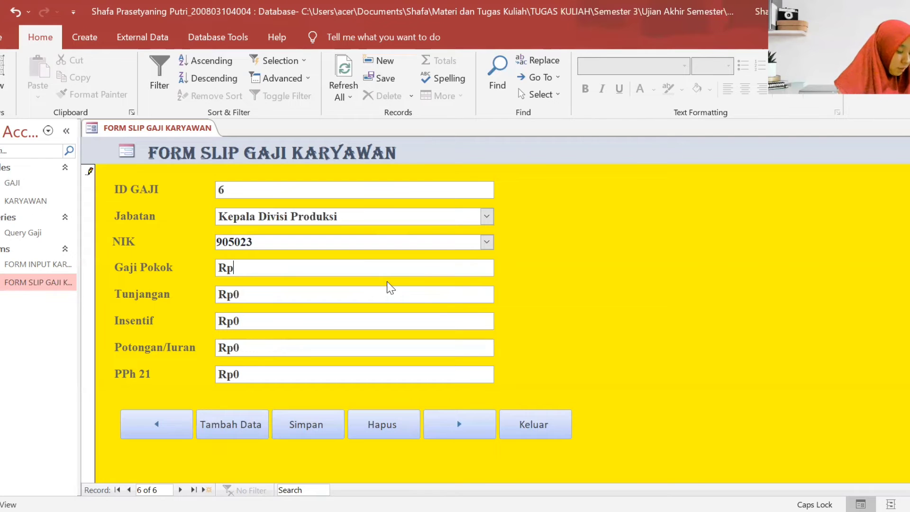
text(6500000)
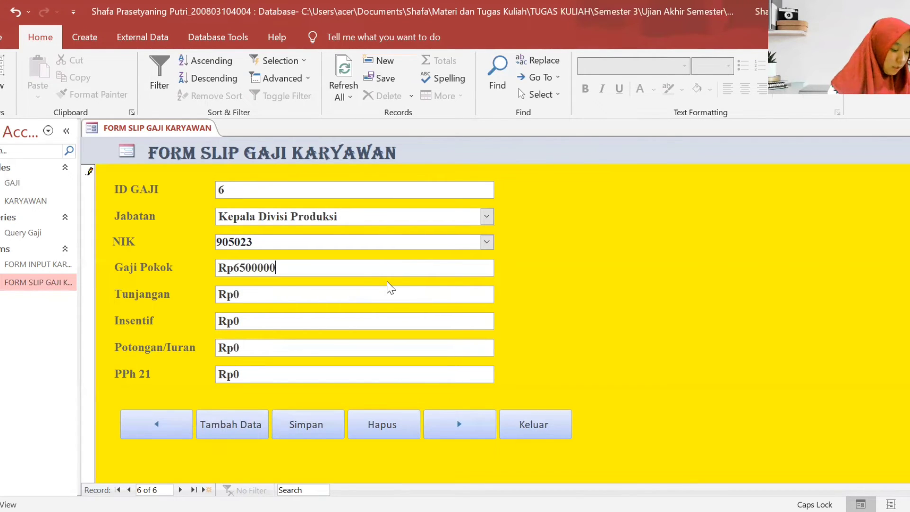
click(378, 293)
key(BackSpace)
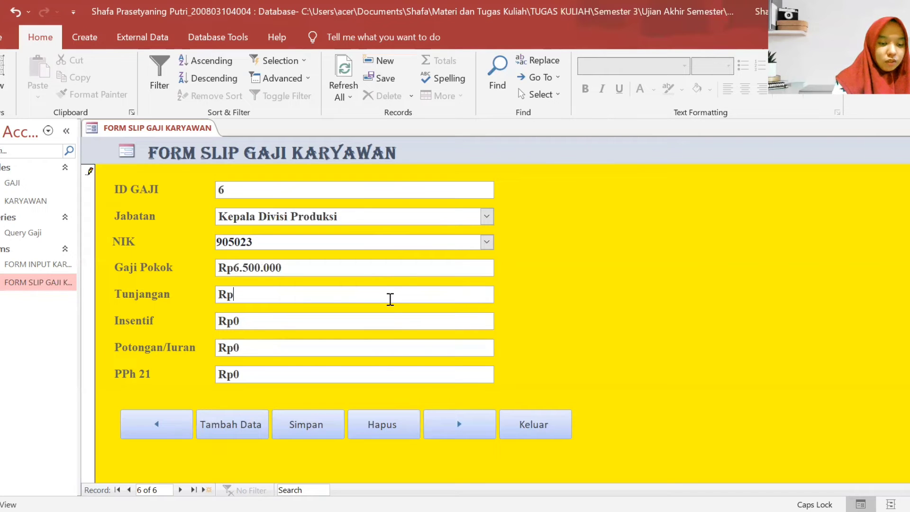
text(500000)
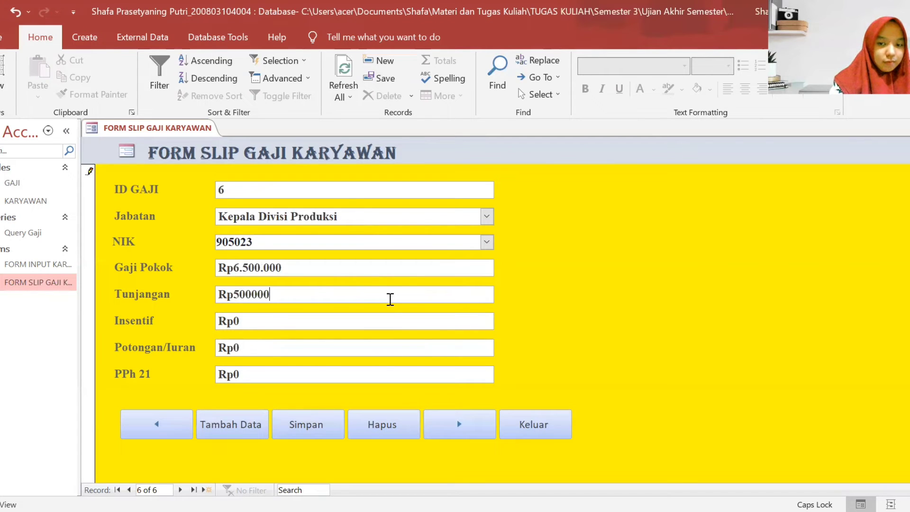
click(383, 326)
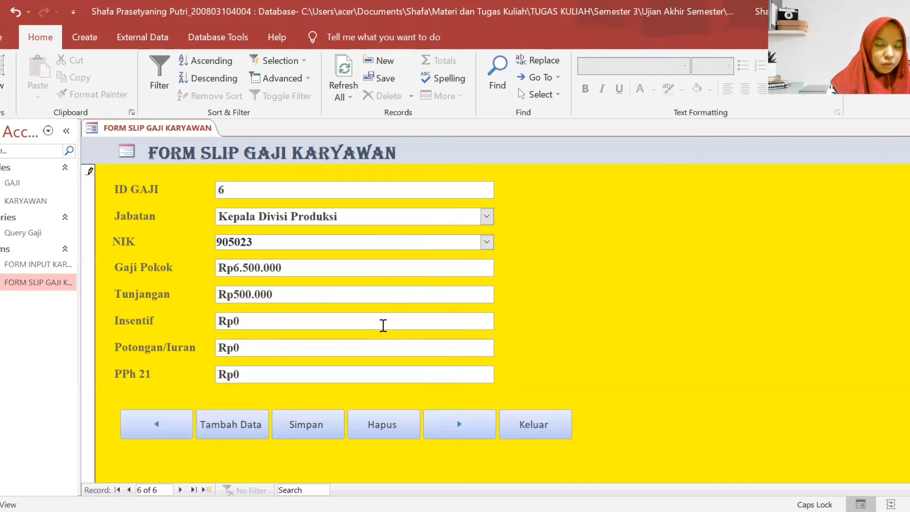
key(BackSpace)
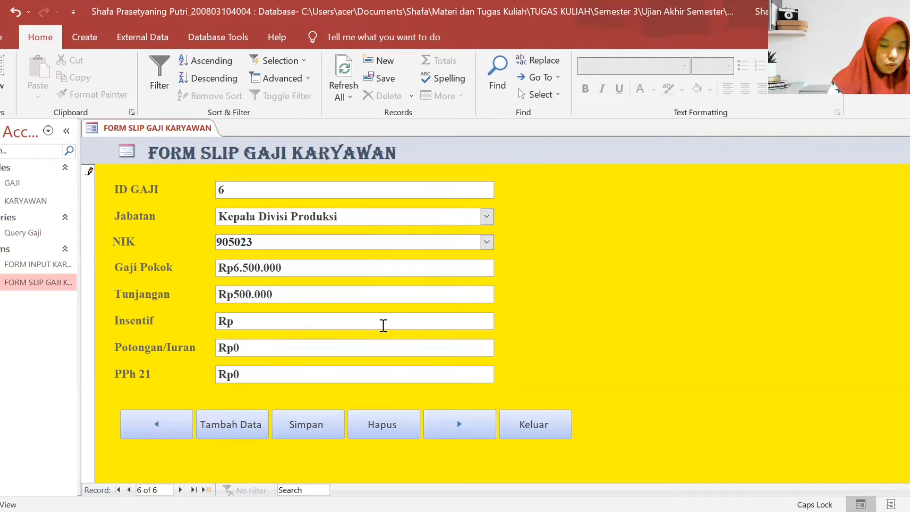
text(500)
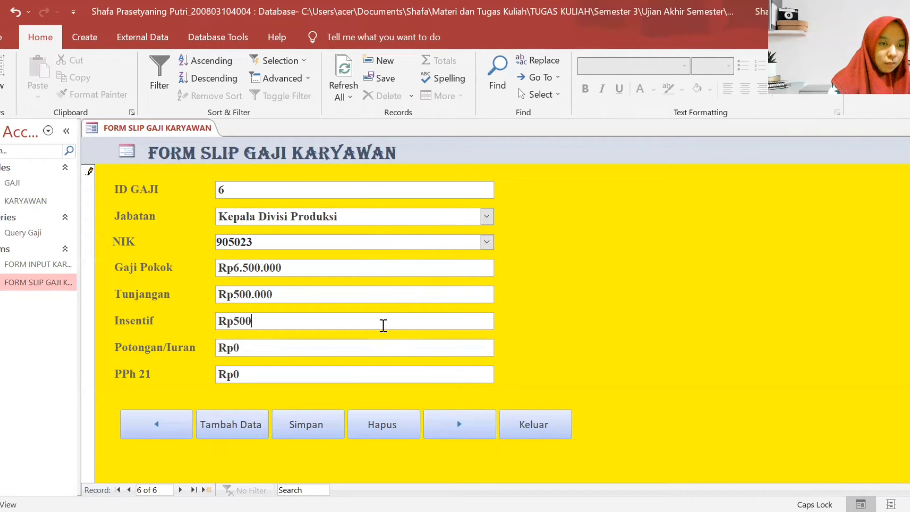
text(.00000)
- Enter Potongan/Iuran 500000 and PPh 21 62500, and save record 6
click(376, 349)
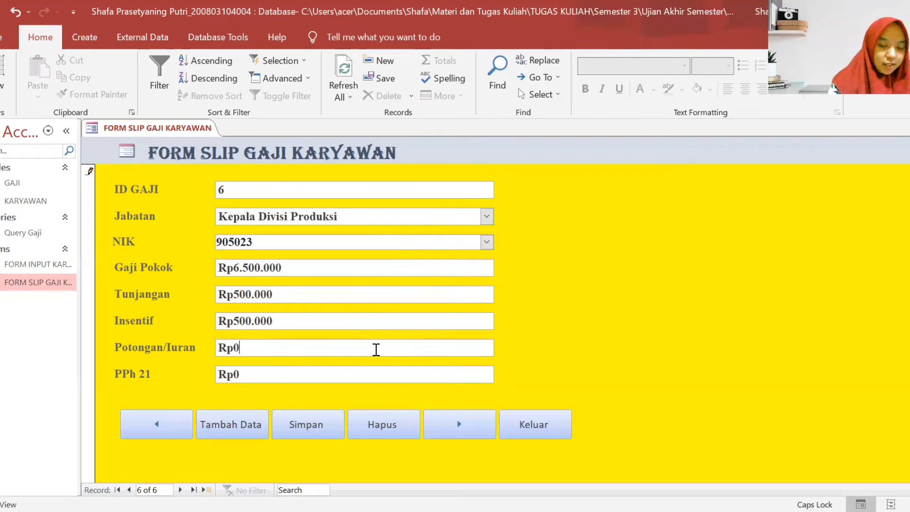
key(BackSpace)
text(500000)
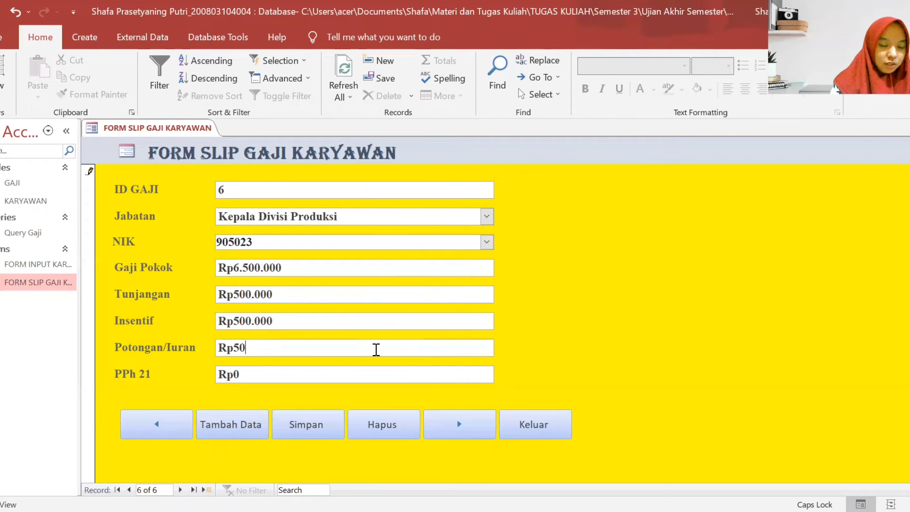
click(367, 373)
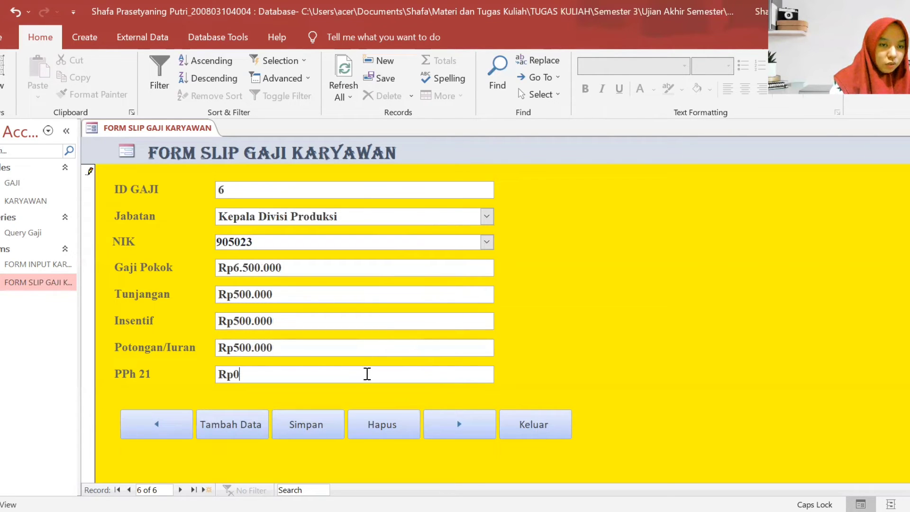
key(BackSpace)
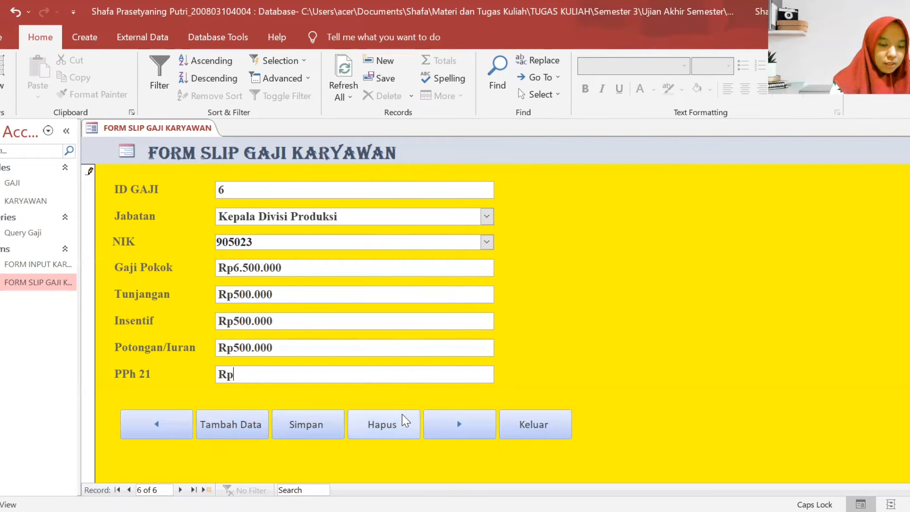
text(62500)
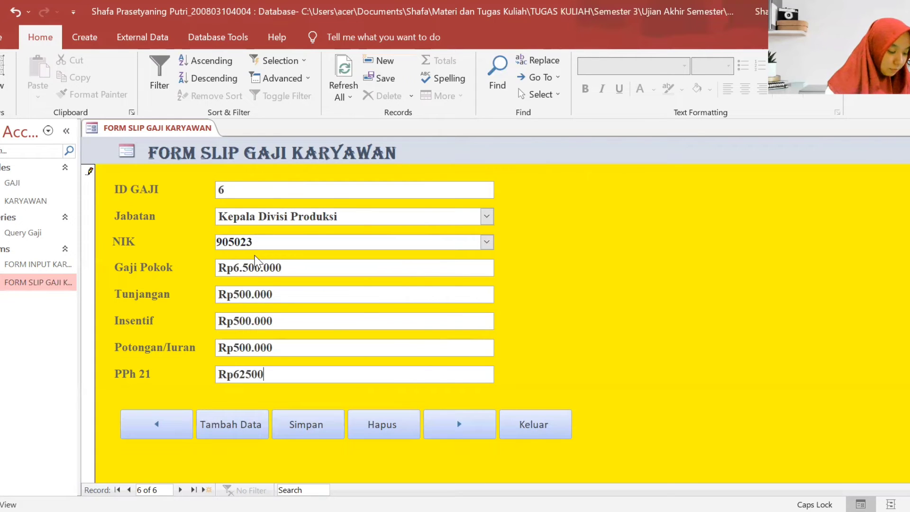
click(295, 424)
- Start a new slip with ID GAJI 7, position Kepala Divisi Pembelian, and the employee's NIK
click(463, 421)
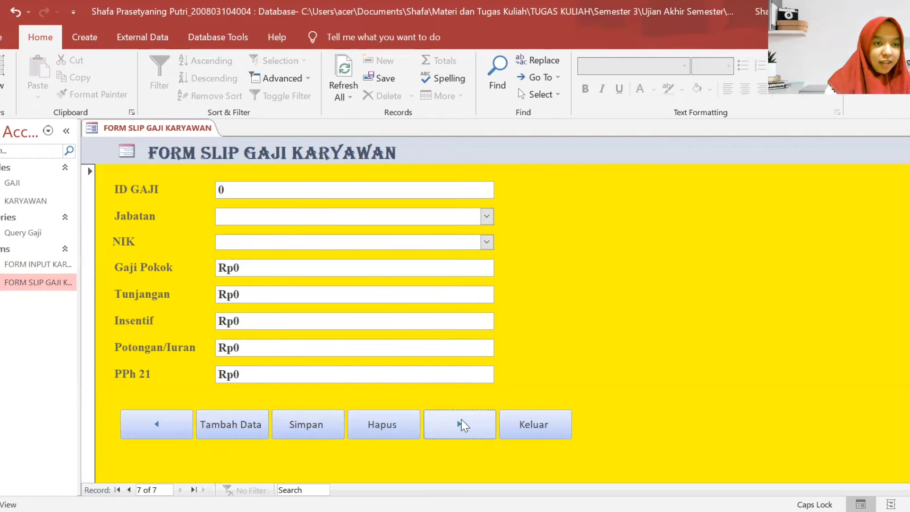
click(344, 194)
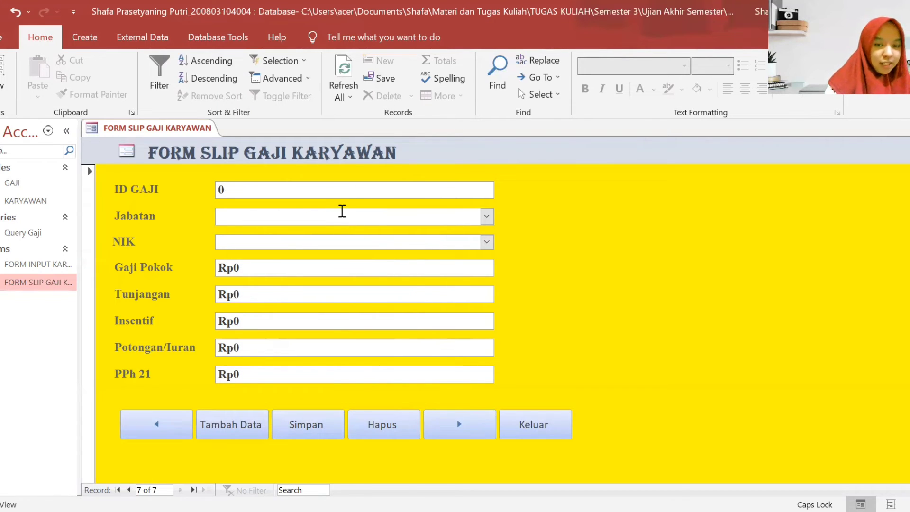
key(BackSpace)
text(7)
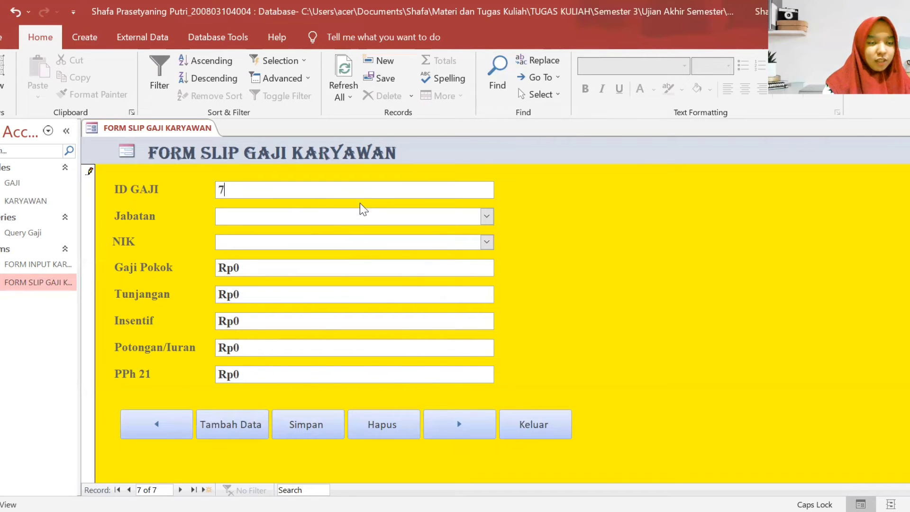
click(486, 216)
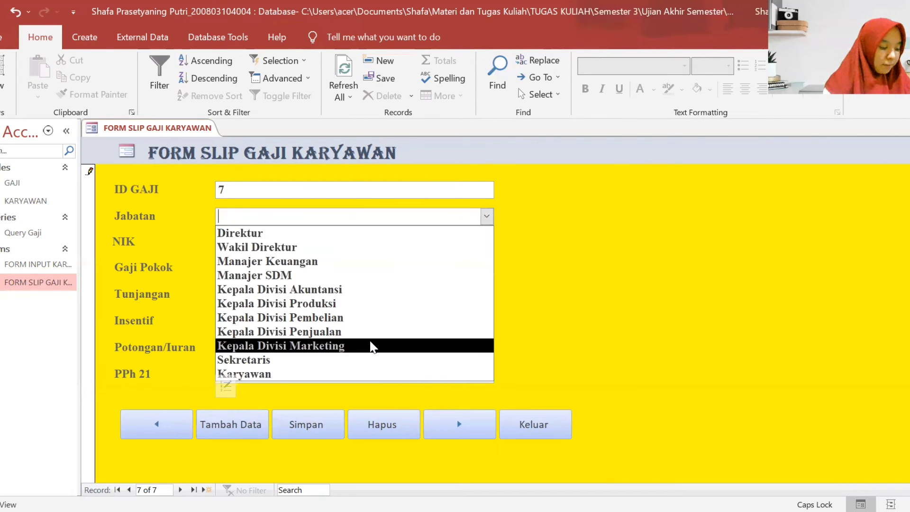
click(356, 317)
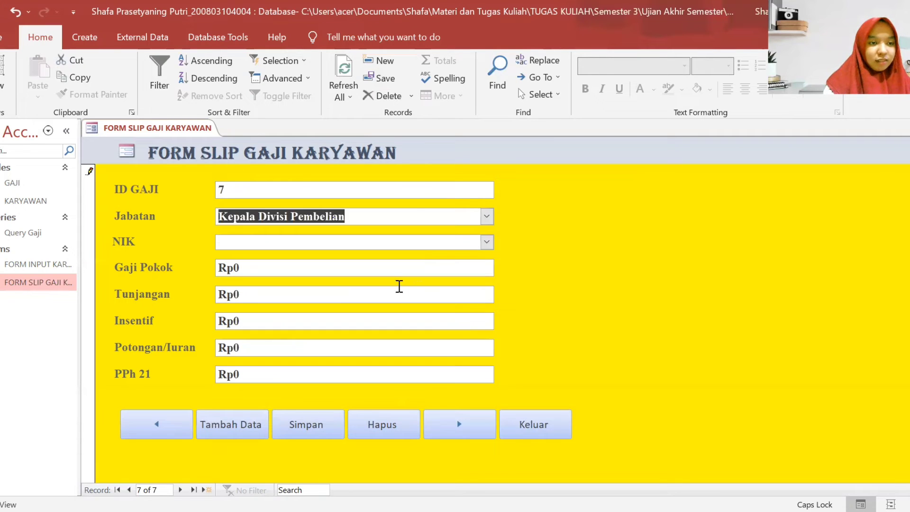
click(420, 248)
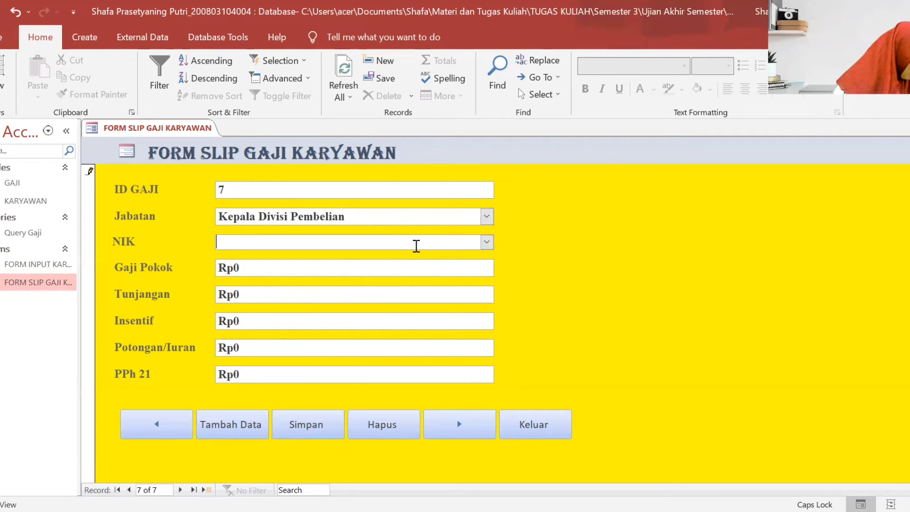
text(90)
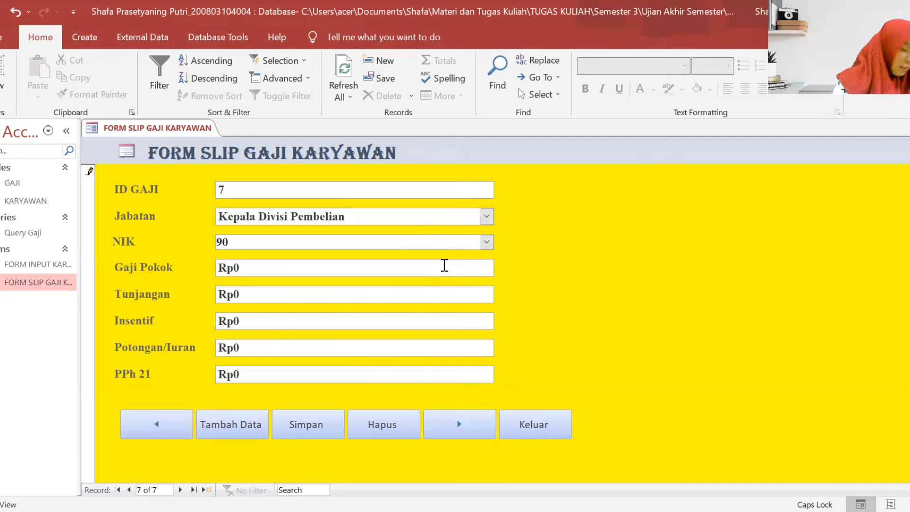
text(502)
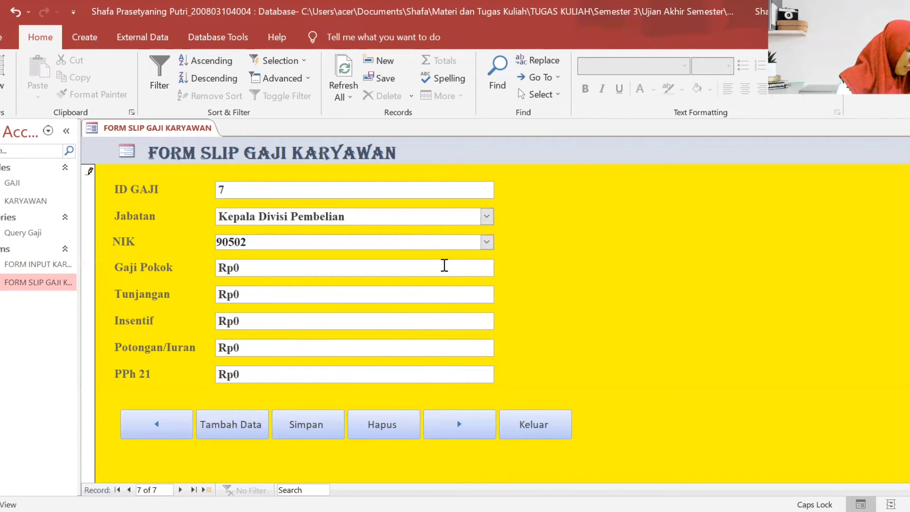
text(4)
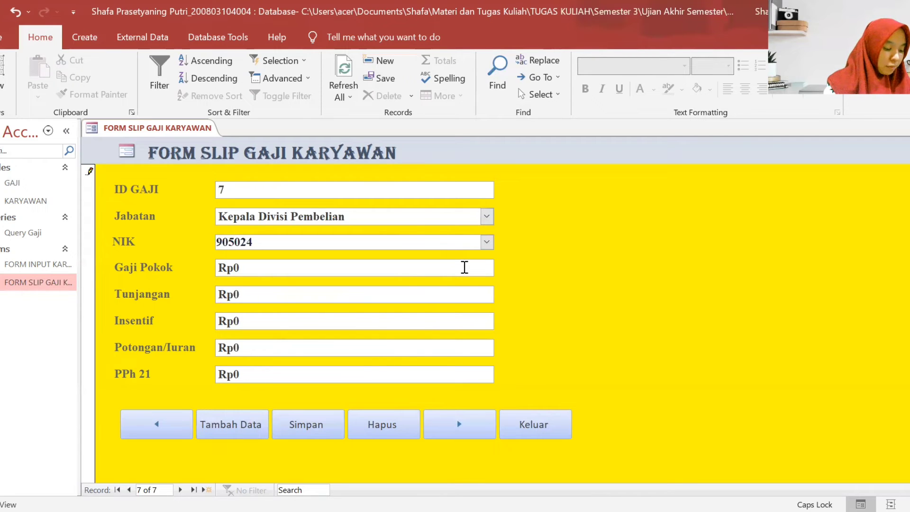
- Enter Gaji Pokok 6500000, Tunjangan 500.000 and Insentif 500000
click(458, 266)
key(BackSpace)
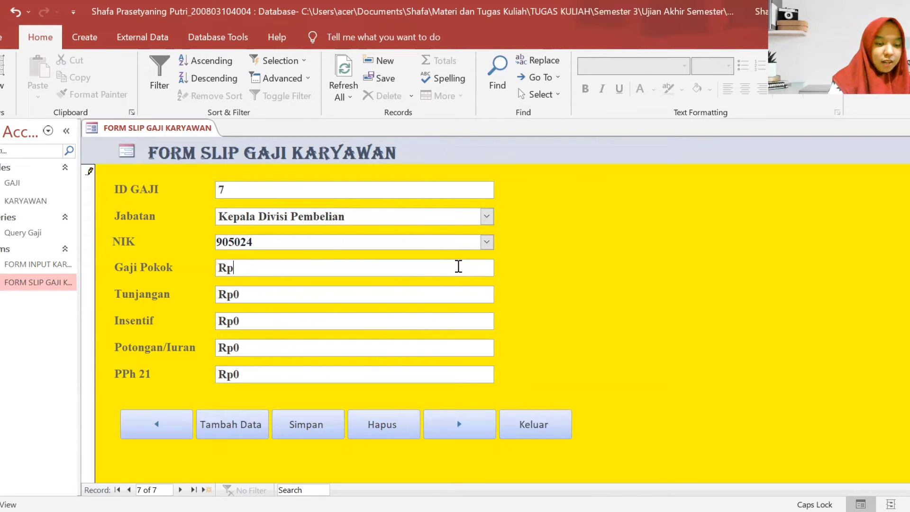
text(6500000)
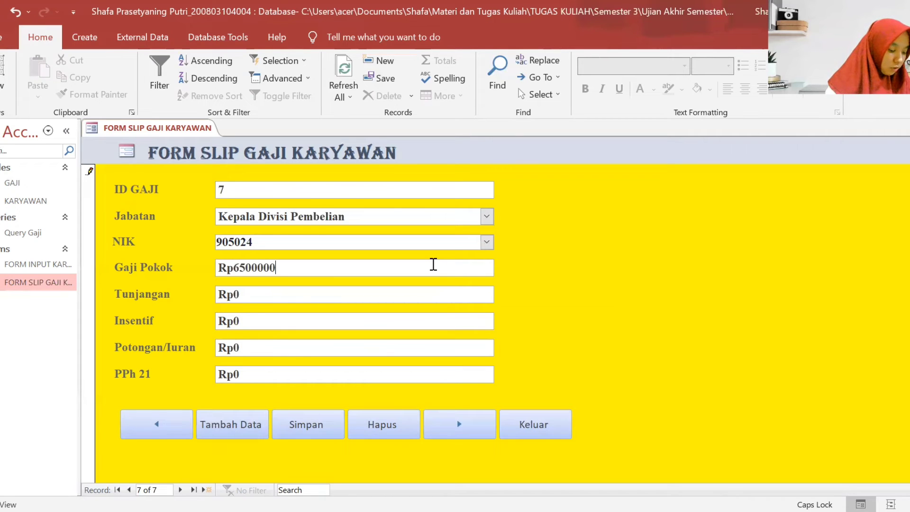
click(393, 294)
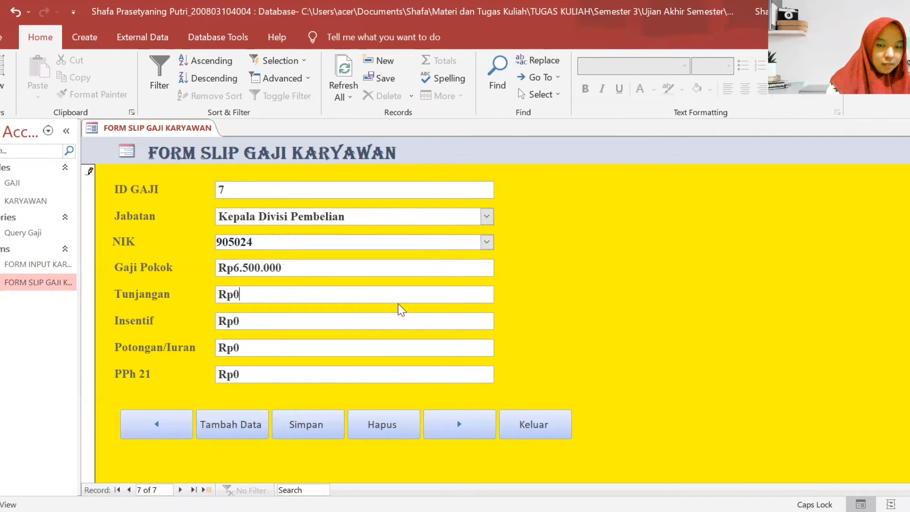
key(BackSpace)
text(500.)
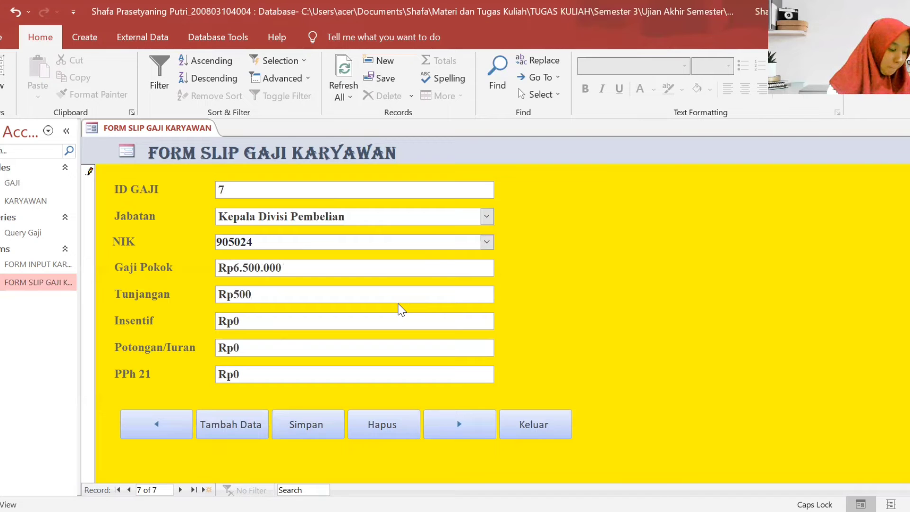
text(000)
click(358, 320)
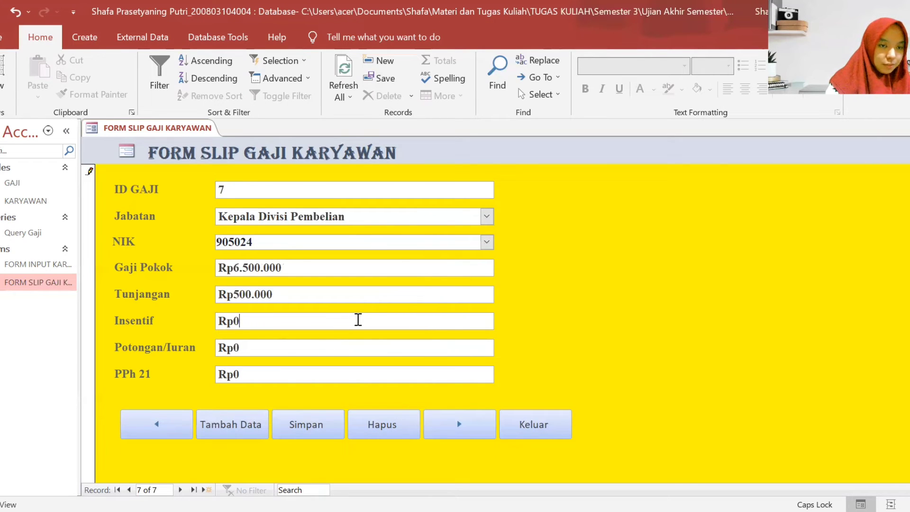
key(BackSpace)
text(5000)
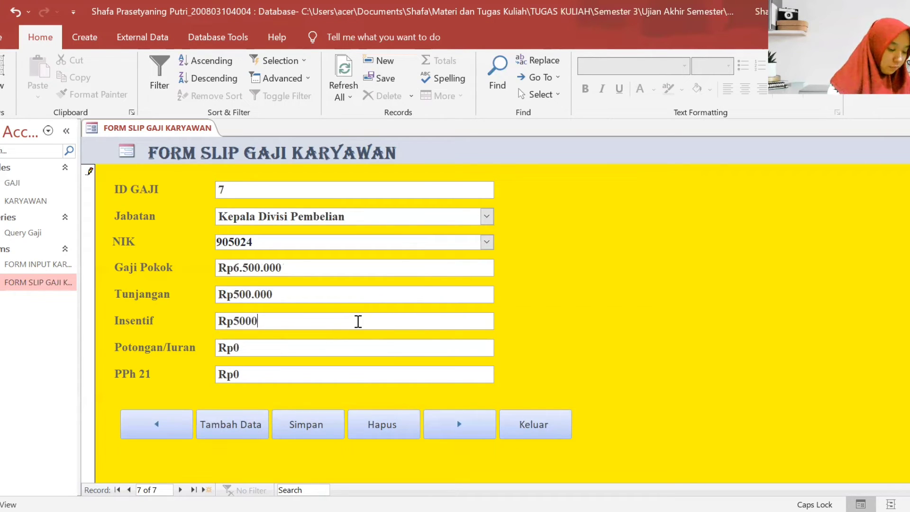
text(00)
- Fill Potongan/Iuran, set PPh 21 to 62500, and save record 7
click(356, 348)
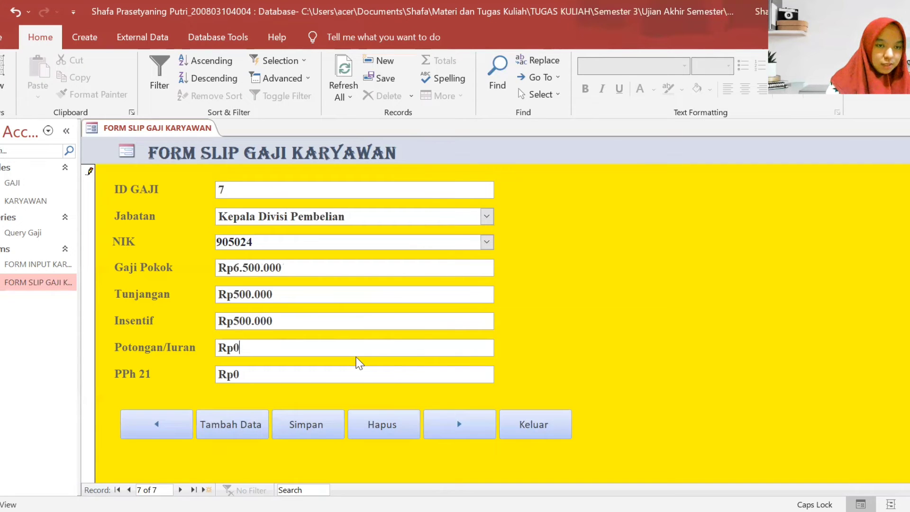
key(BackSpace)
text(500000)
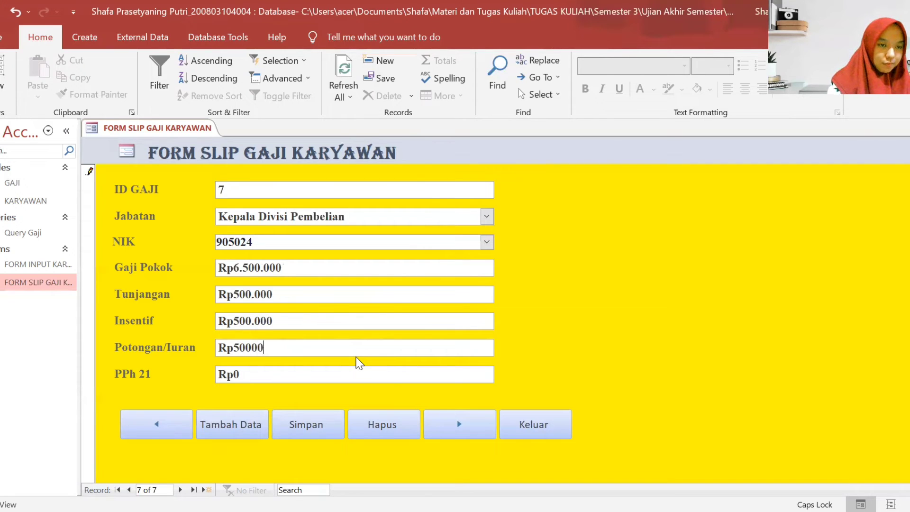
click(341, 376)
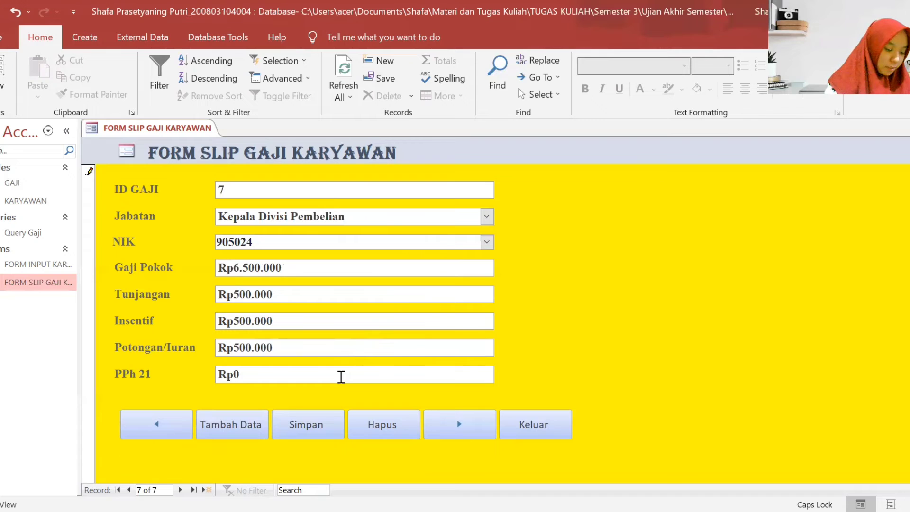
key(BackSpace)
text(62)
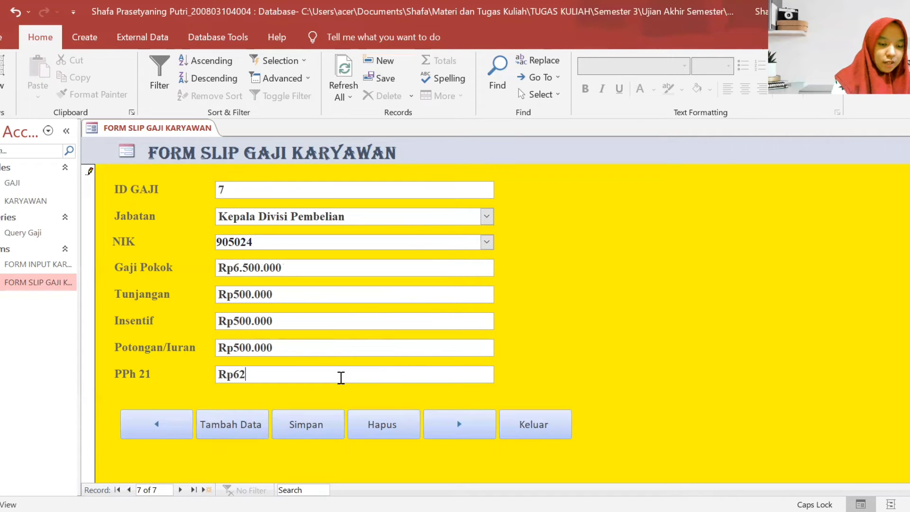
text(6)
key(BackSpace)
text(500)
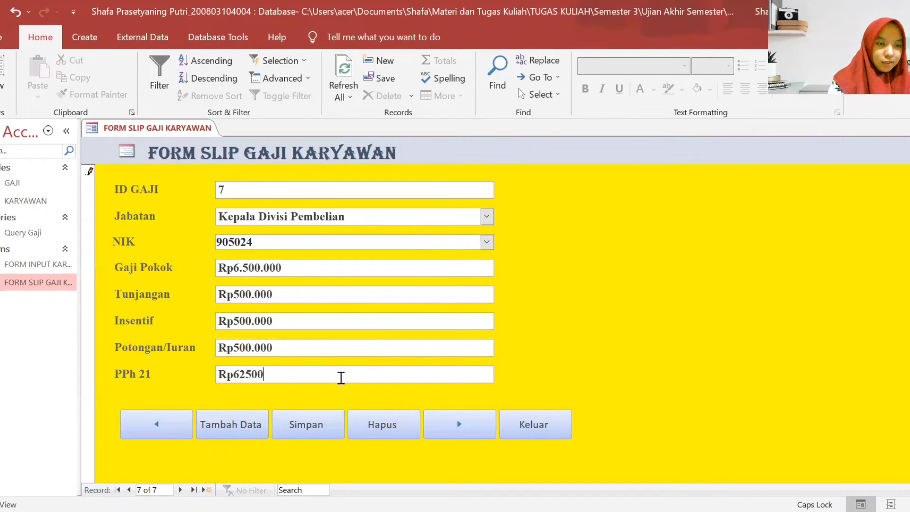
click(340, 418)
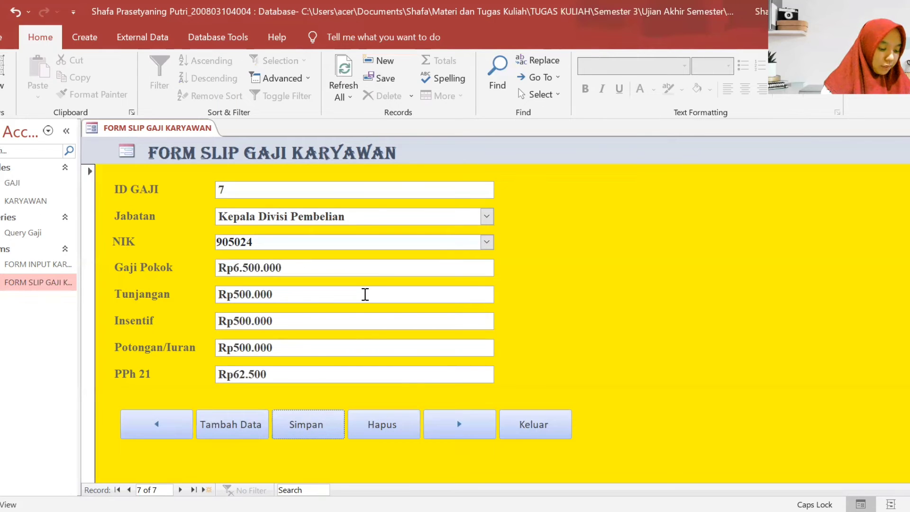
- Start slip ID 8 for Kepala Divisi Penjualan and enter the employee's NIK
click(460, 424)
text(8)
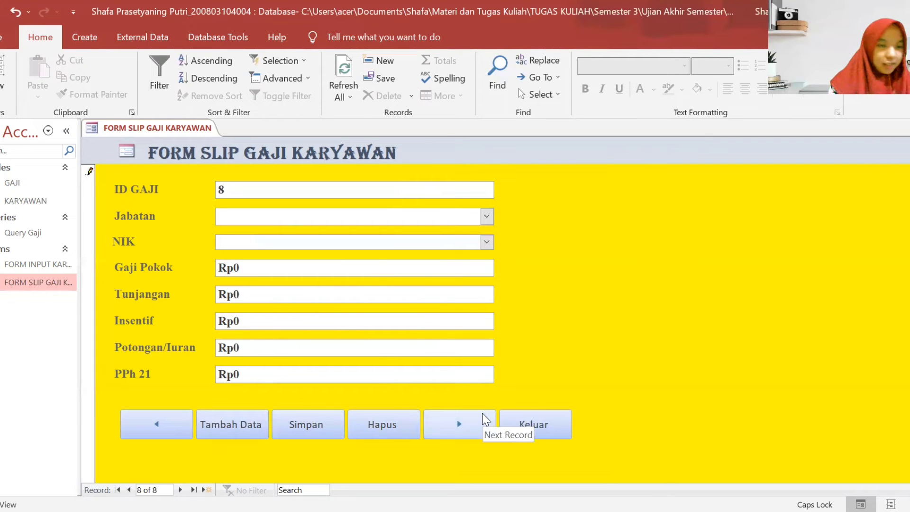
click(487, 216)
click(387, 332)
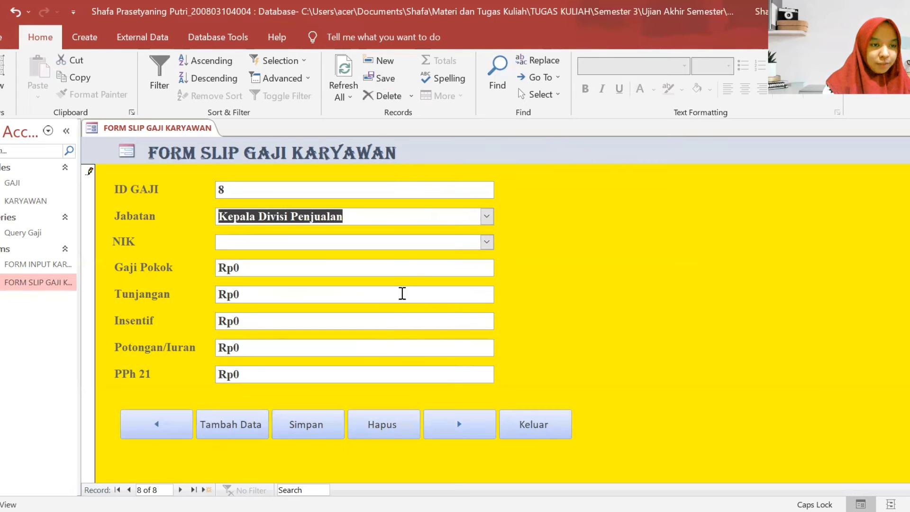
click(442, 243)
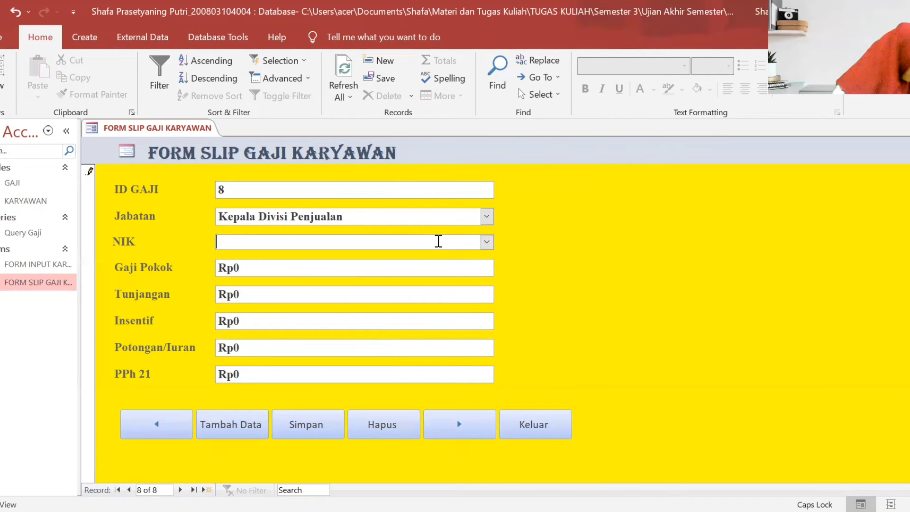
text(905025)
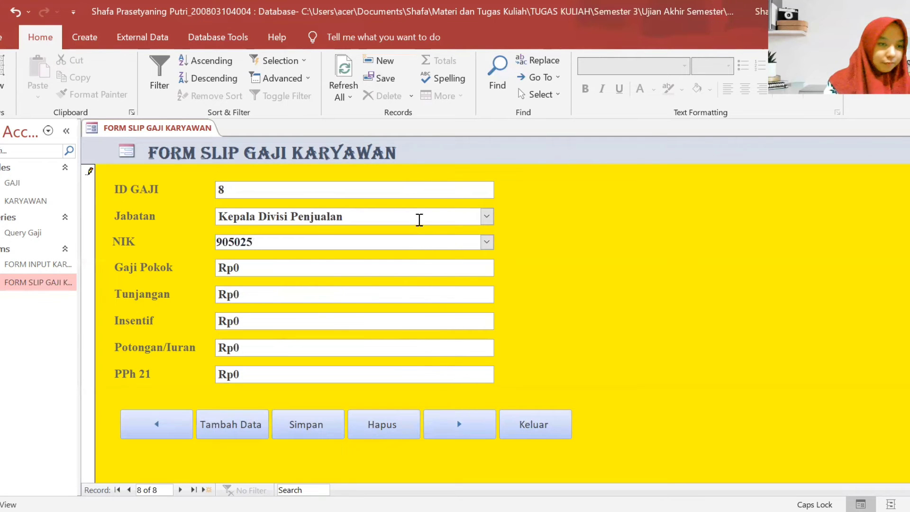
- Enter Gaji Pokok 6500000, Tunjangan 500.000 and Insentif 500000
click(390, 272)
key(BackSpace)
text(65)
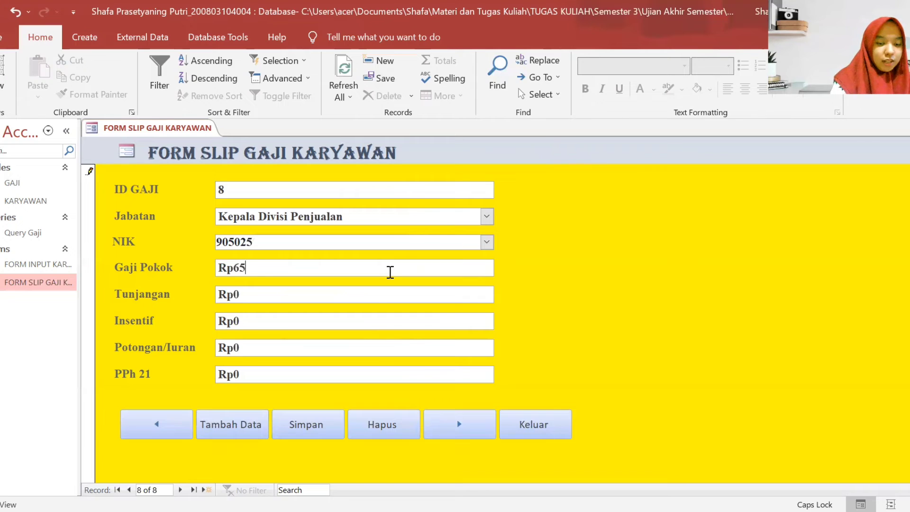
text(00000)
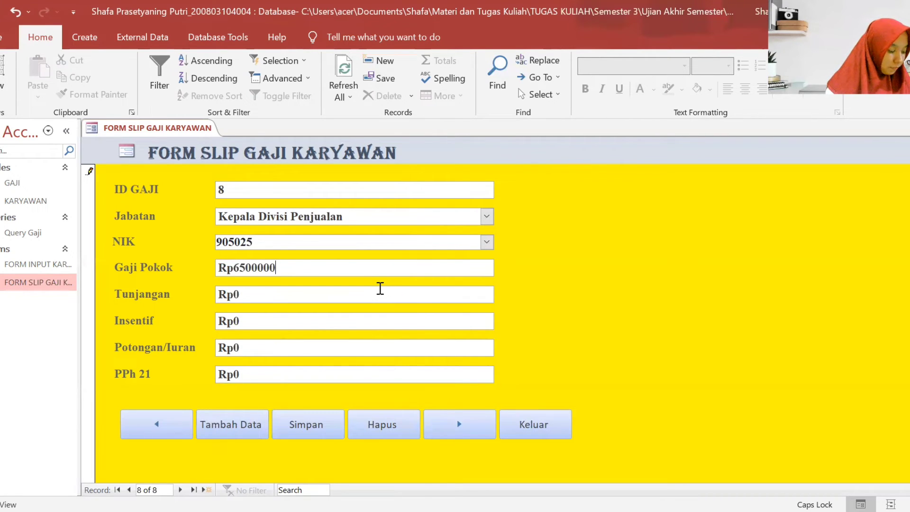
click(380, 288)
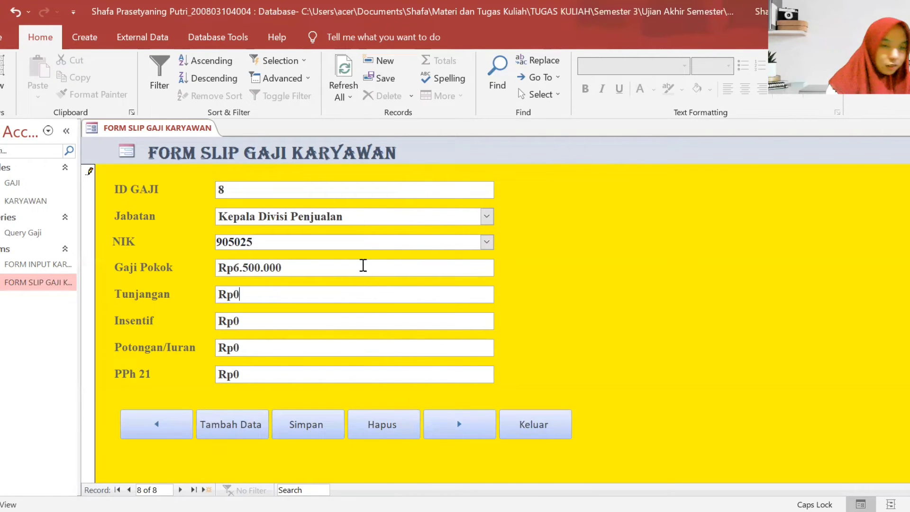
key(BackSpace)
text(5)
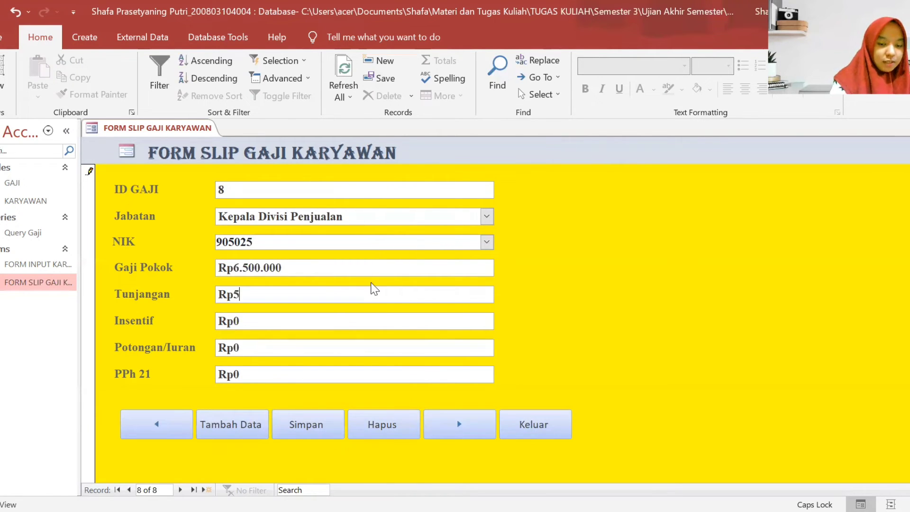
text(00.0000000)
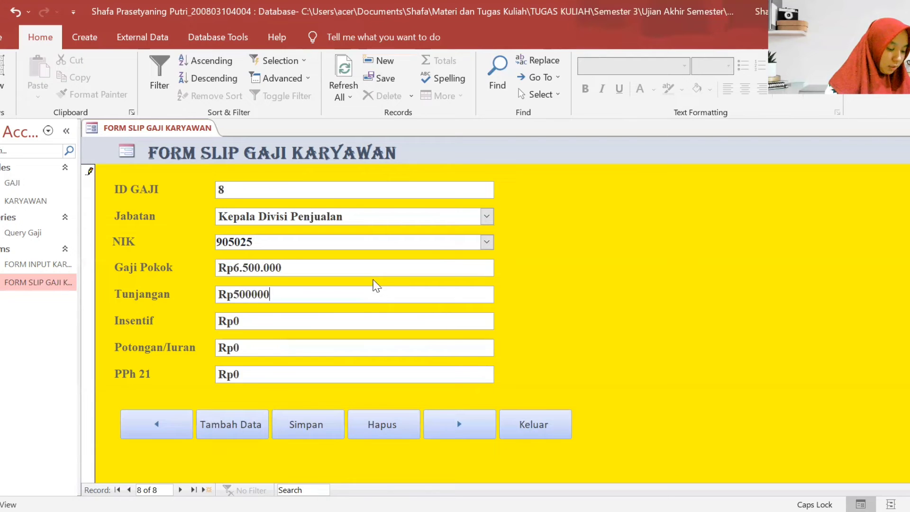
click(369, 319)
key(BackSpace)
text(500000)
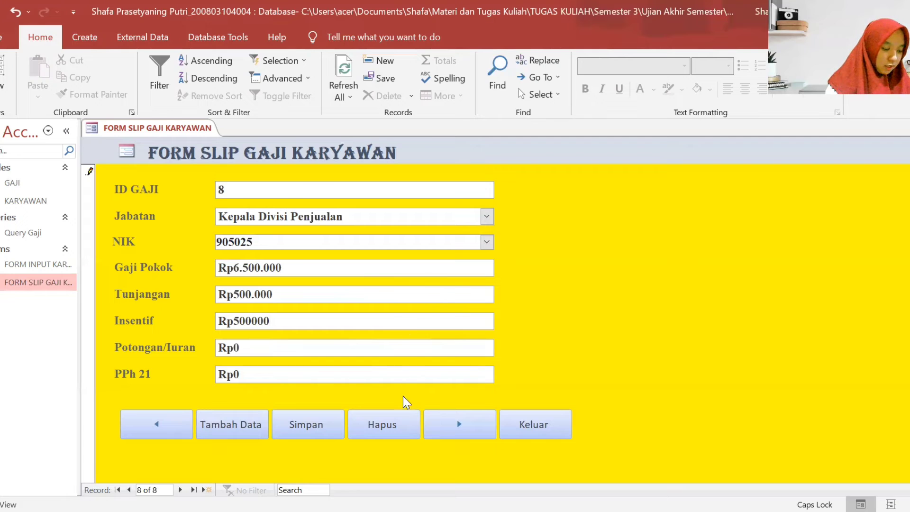
- Set Potongan/Iuran to 500000 and PPh 21 to 62.500, then save record 8
click(356, 342)
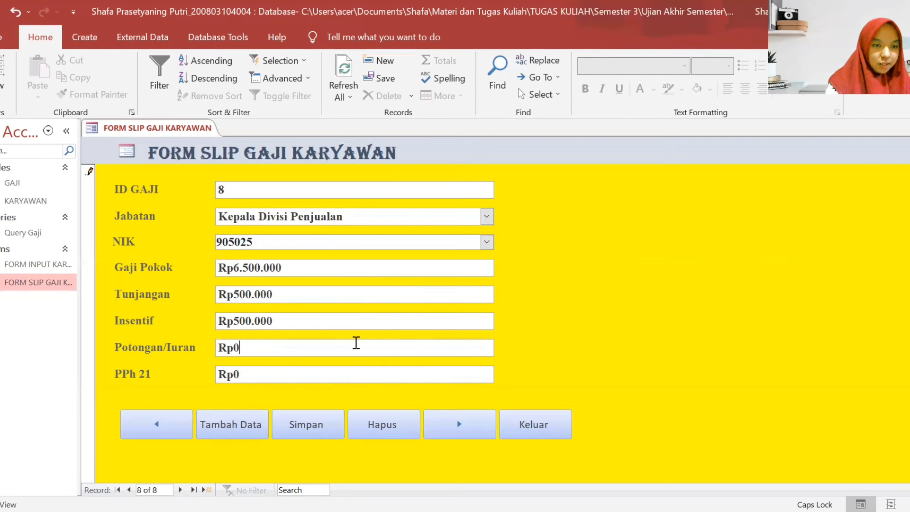
key(BackSpace)
text(500000)
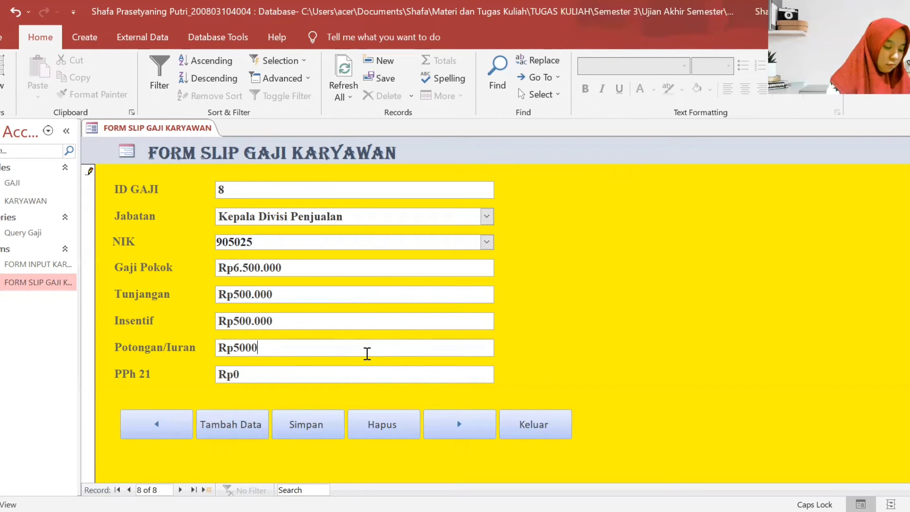
click(260, 376)
key(BackSpace)
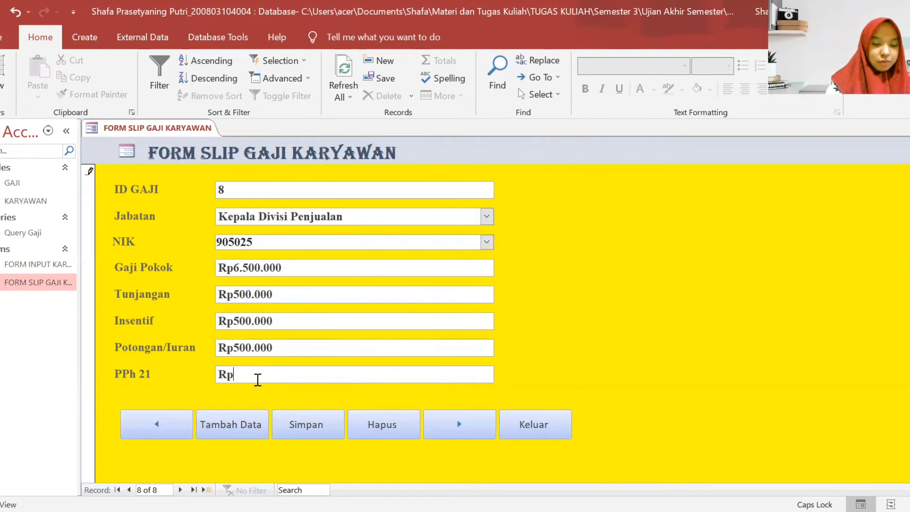
text(62.500)
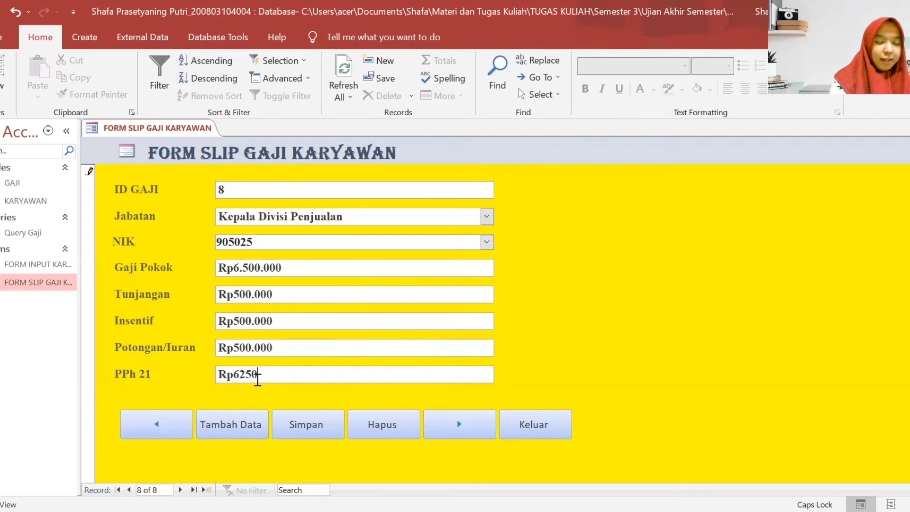
click(290, 425)
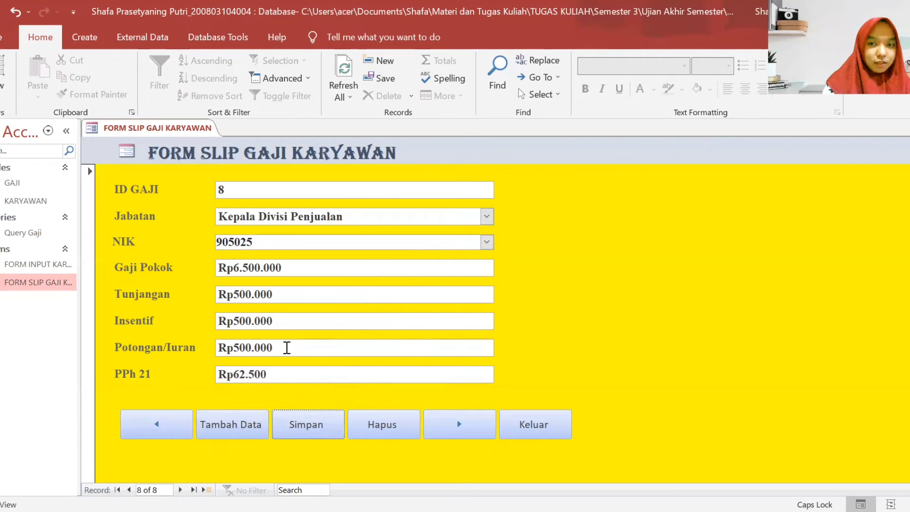
- Start slip ID 9 for Kepala Divisi Marketing and enter the employee's NIK
click(446, 424)
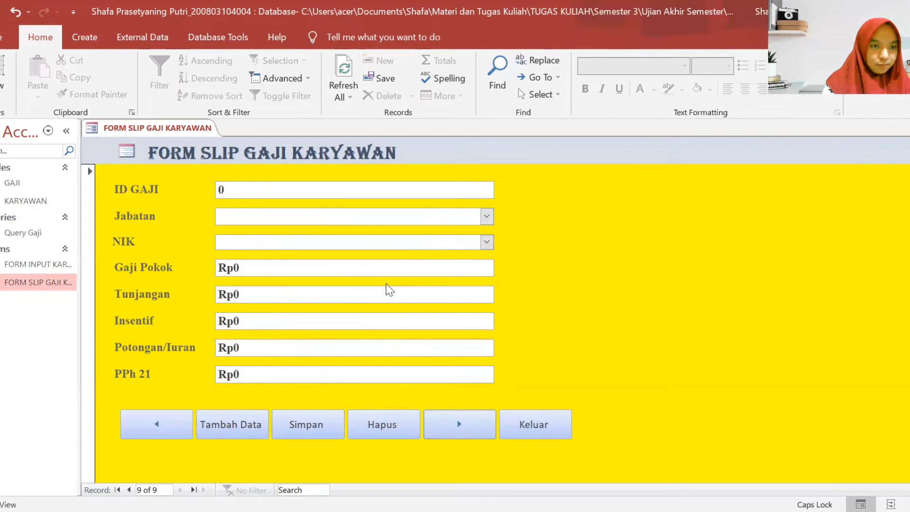
click(394, 187)
key(BackSpace)
text(9)
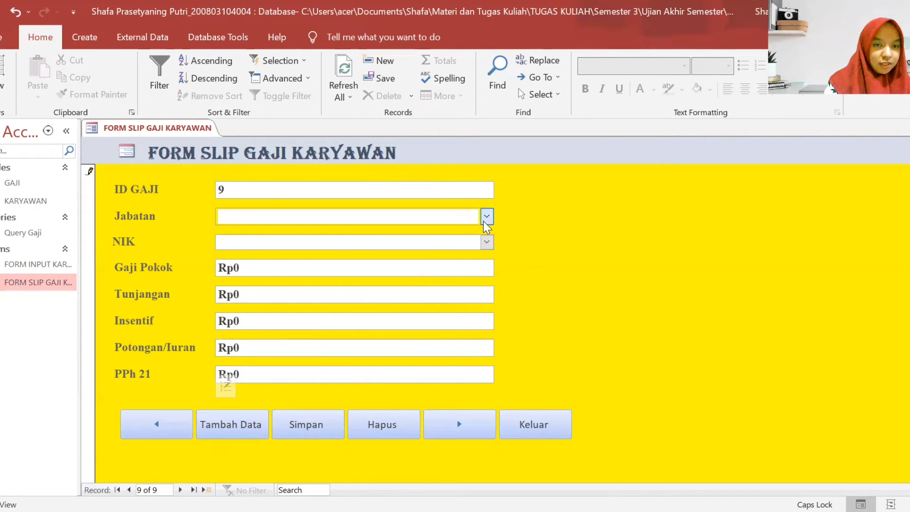
click(487, 216)
click(411, 347)
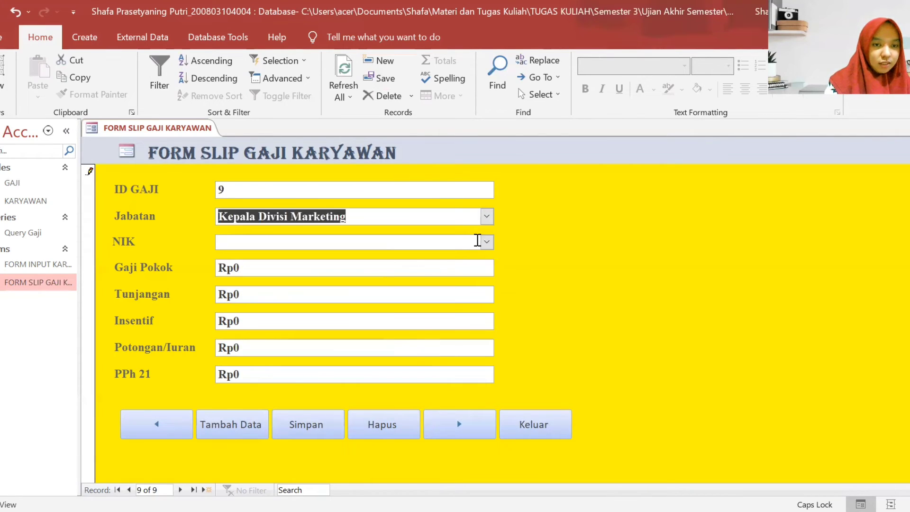
click(452, 242)
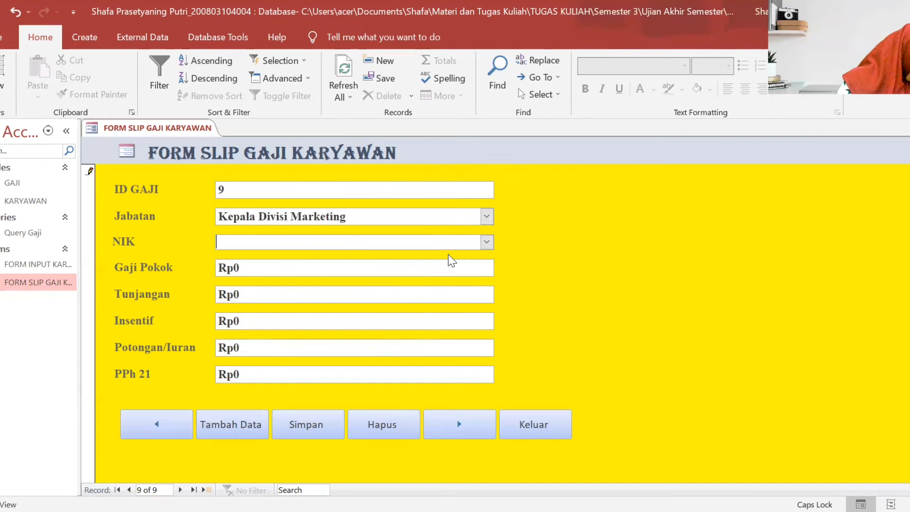
text(905026)
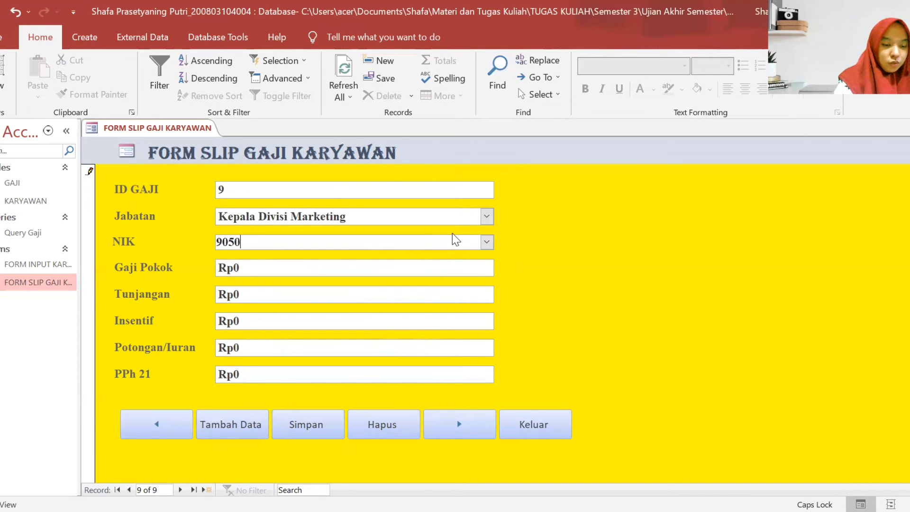
- Enter Gaji Pokok 6500000 and Tunjangan 500000, then clear Insentif
click(396, 262)
key(BackSpace)
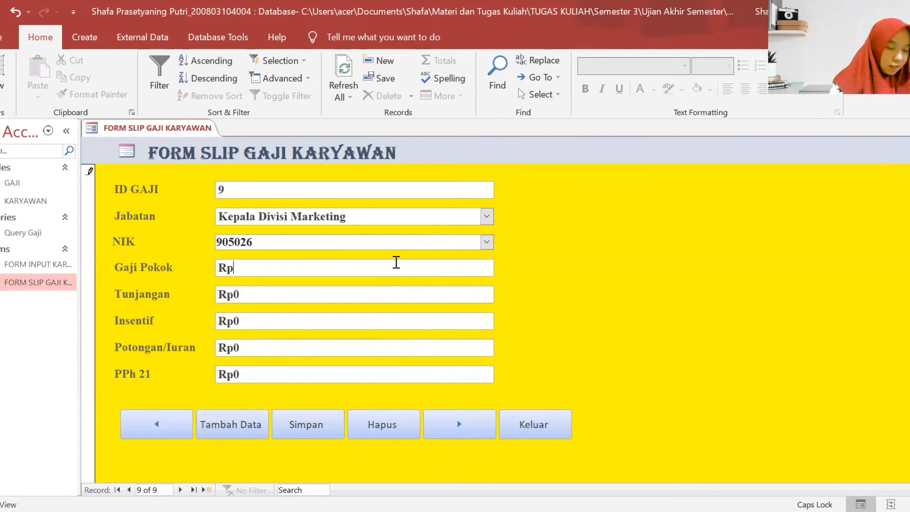
text(6500000)
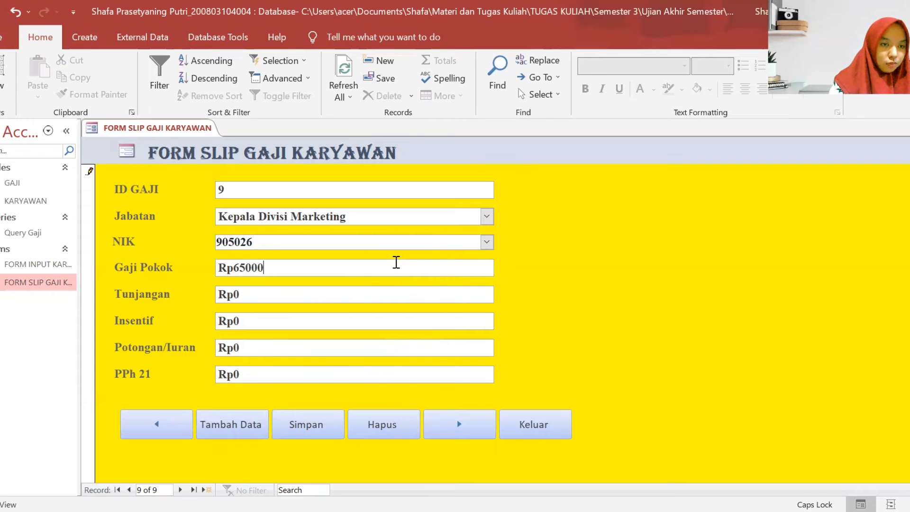
click(395, 294)
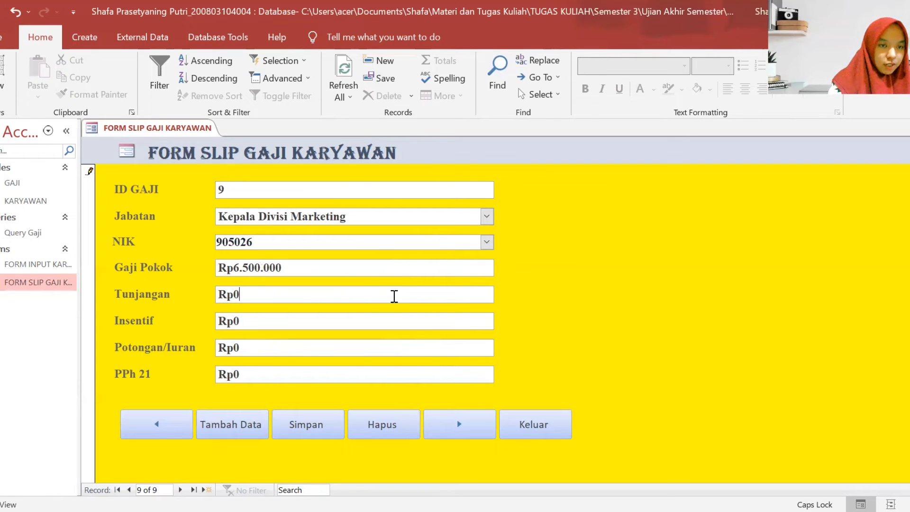
key(BackSpace)
text(5000)
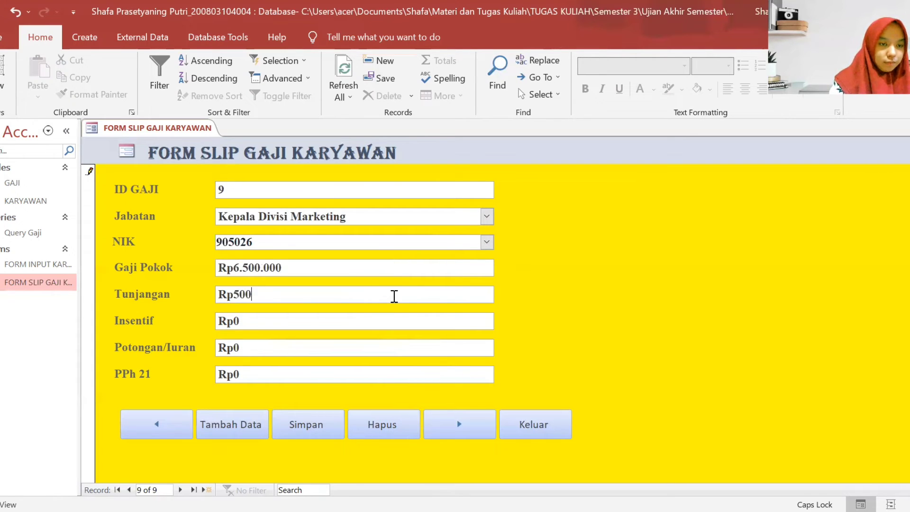
text(00)
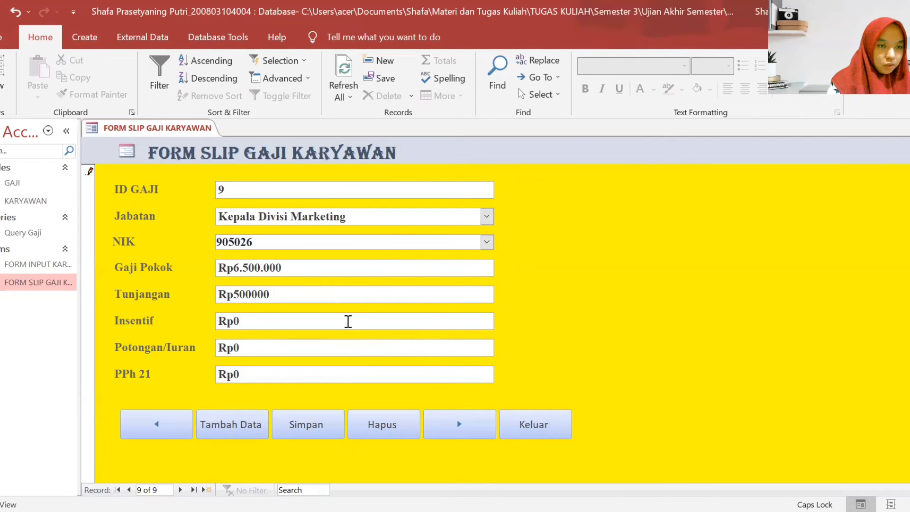
click(347, 321)
key(BackSpace)
- Fill Insentif and Potongan/Iuran with 500000, PPh 21 with 62.500, and save record 9
text(500000)
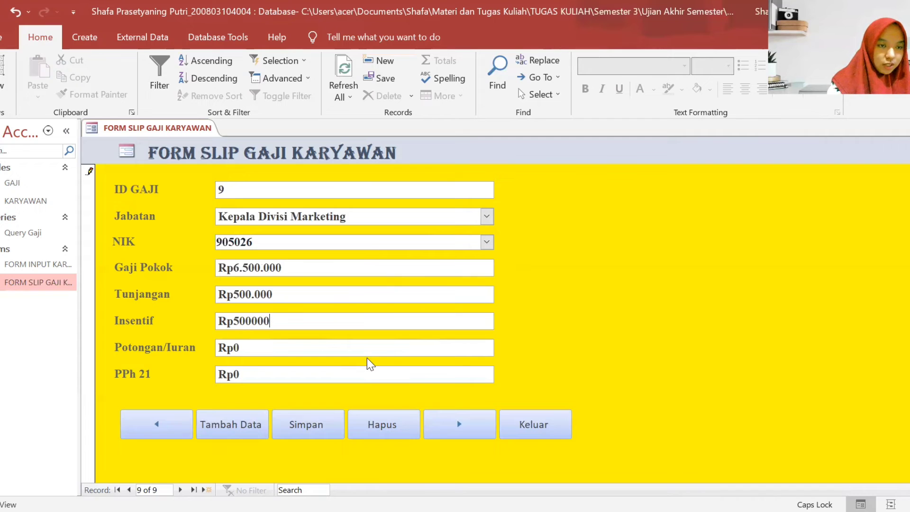
click(370, 353)
key(BackSpace)
text(500000)
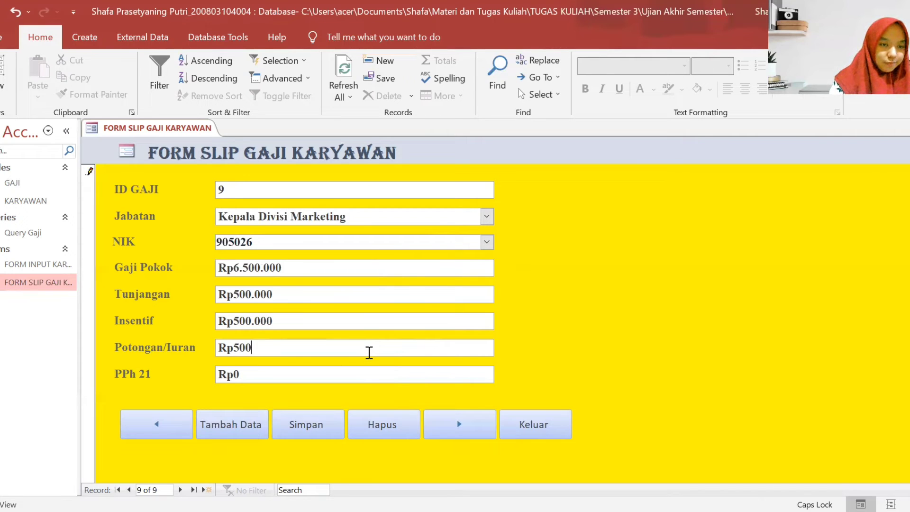
click(349, 380)
key(BackSpace)
text(62.5)
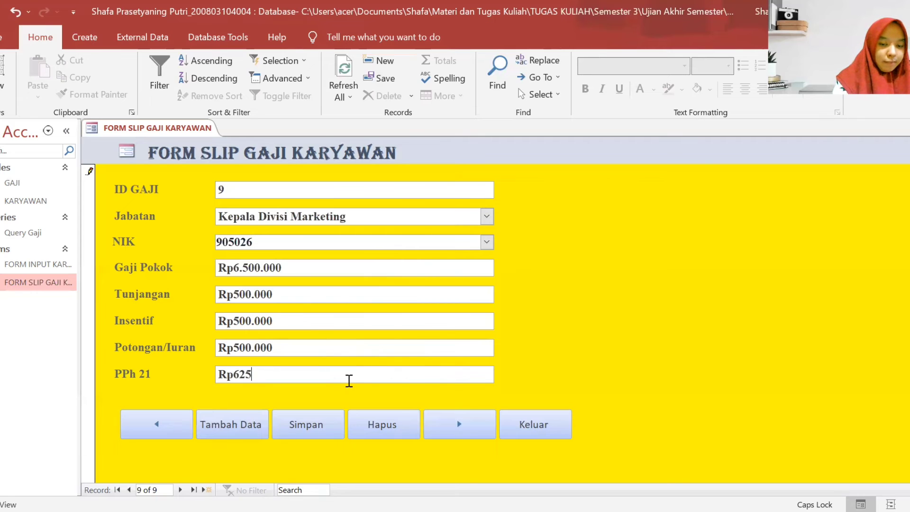
text(00)
click(326, 428)
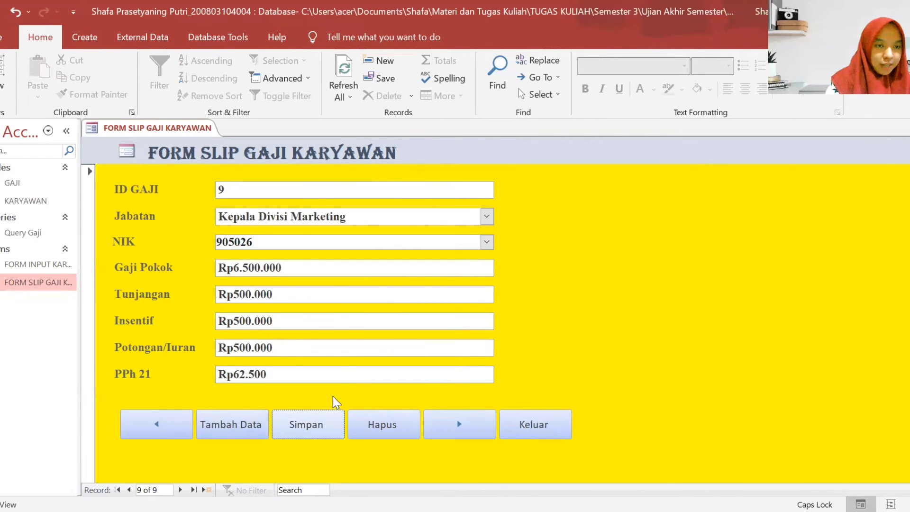
- Start slip ID 10 for Sekretaris and enter the employee's NIK
click(464, 421)
click(382, 191)
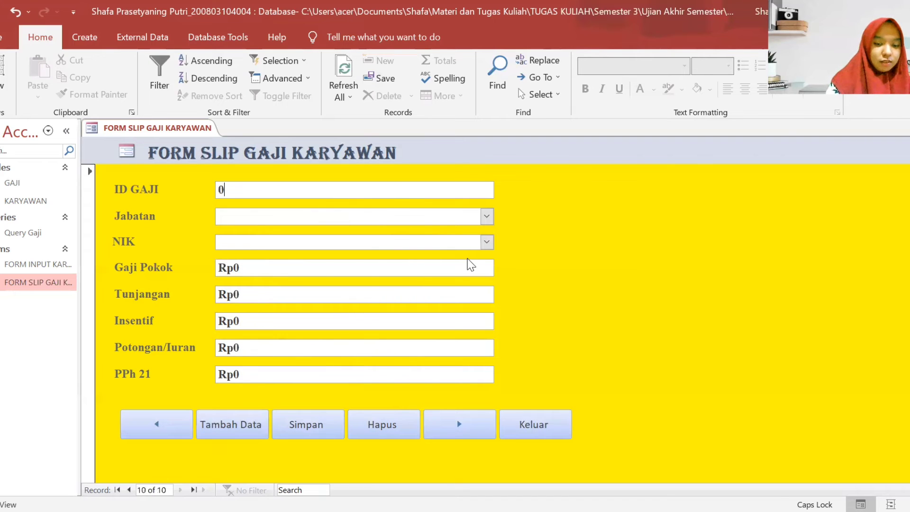
key(BackSpace)
text(10)
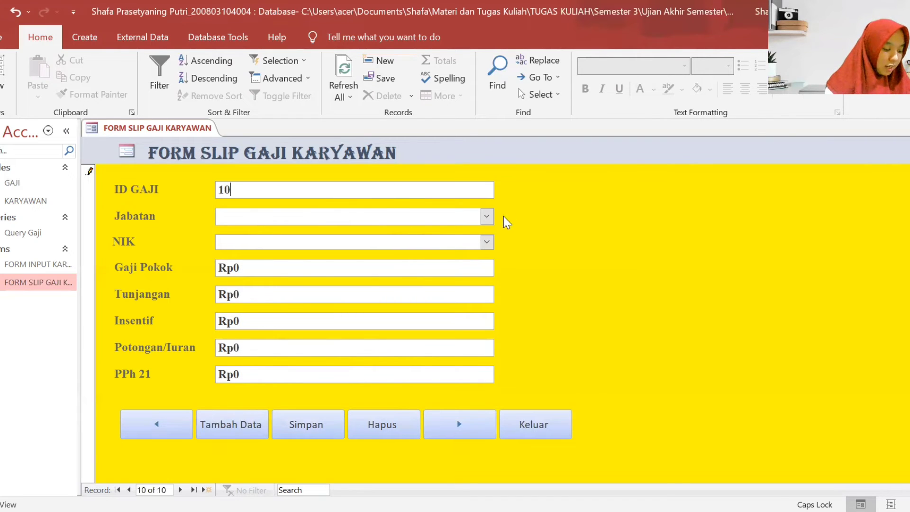
click(488, 217)
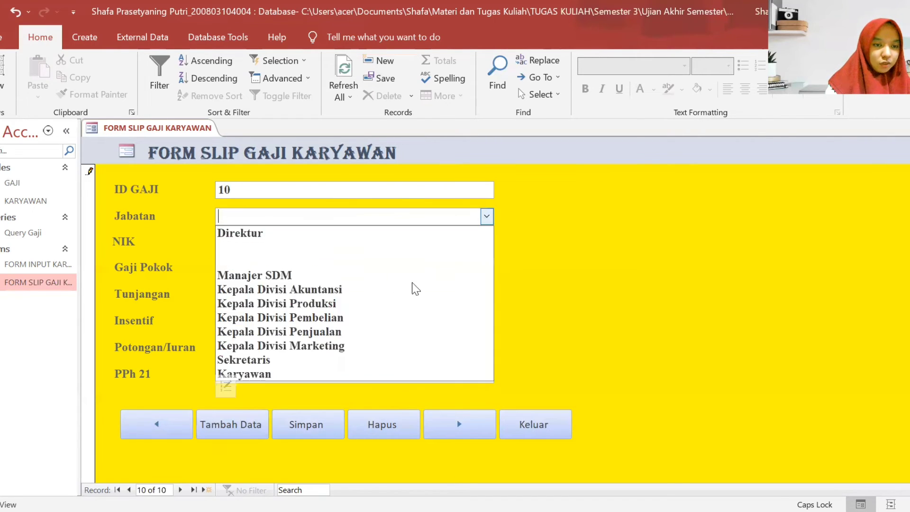
click(351, 359)
click(434, 242)
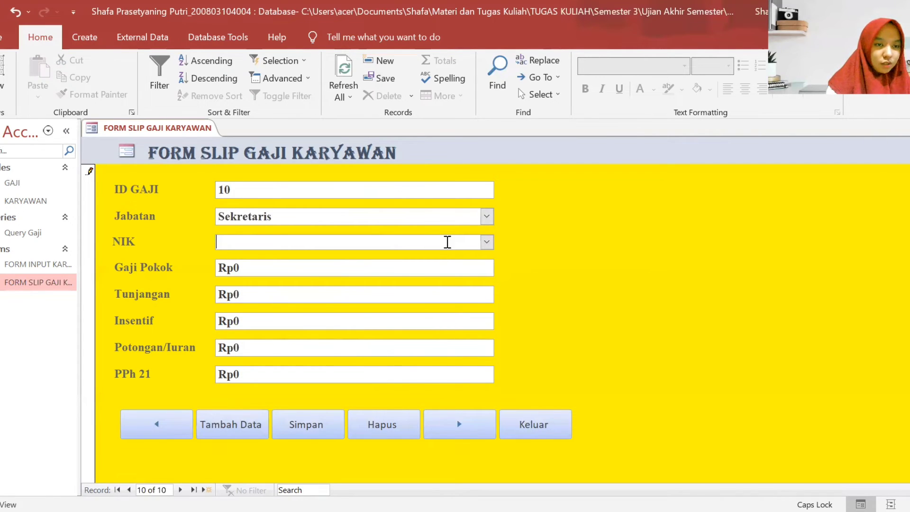
text(905027)
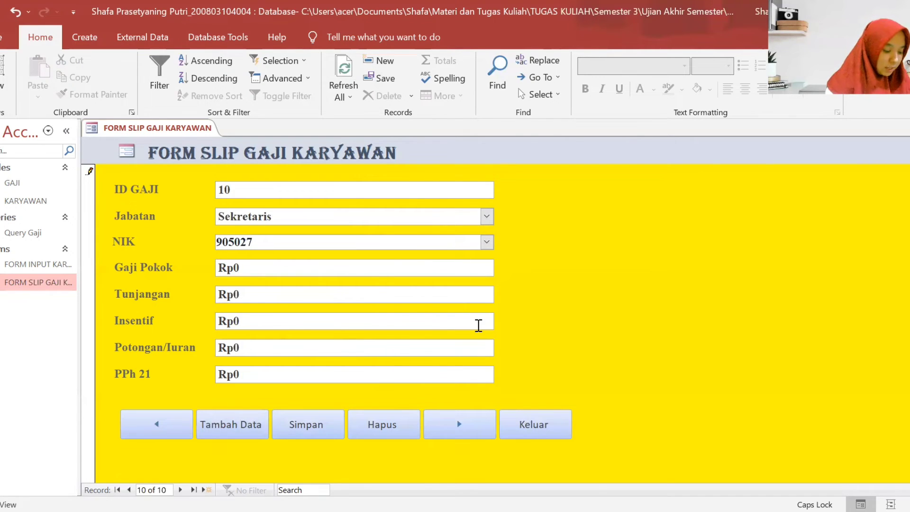
- Enter Gaji Pokok 3500000, Tunjangan 300000 and Insentif 250.000
key(BackSpace)
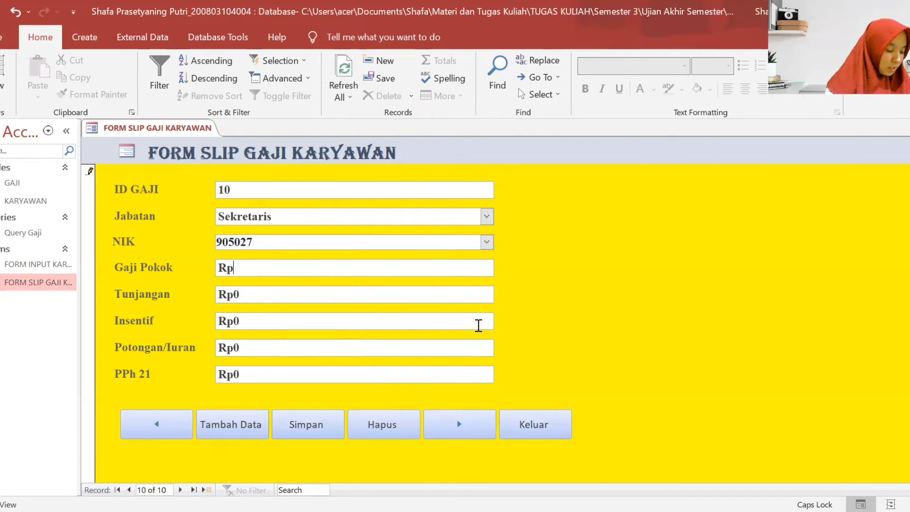
text(3500000)
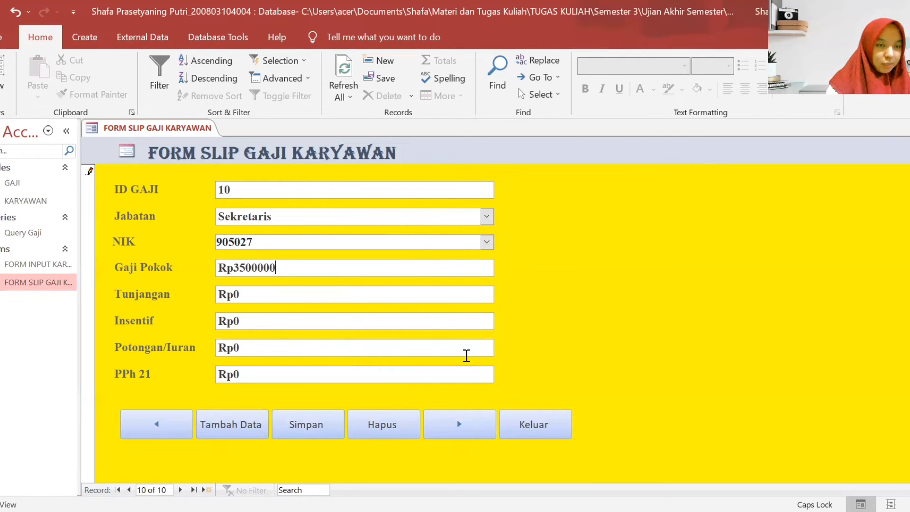
click(348, 287)
key(BackSpace)
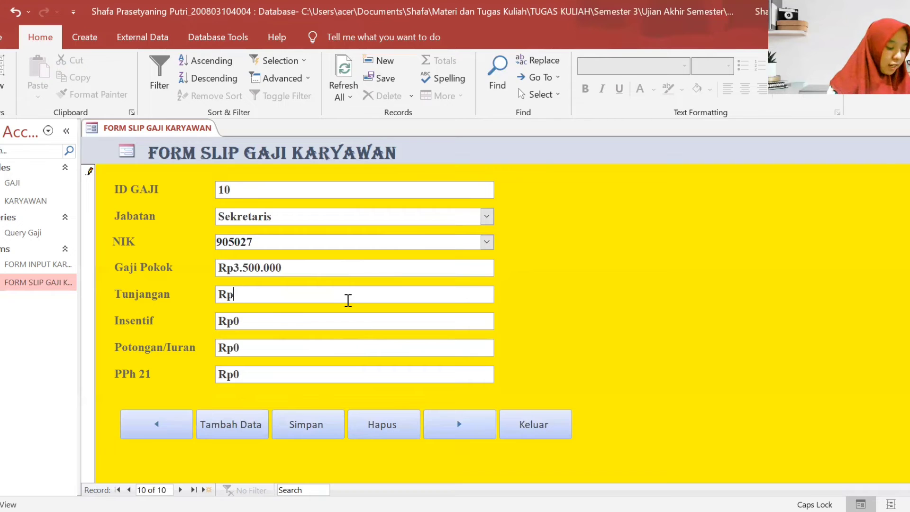
text(300000)
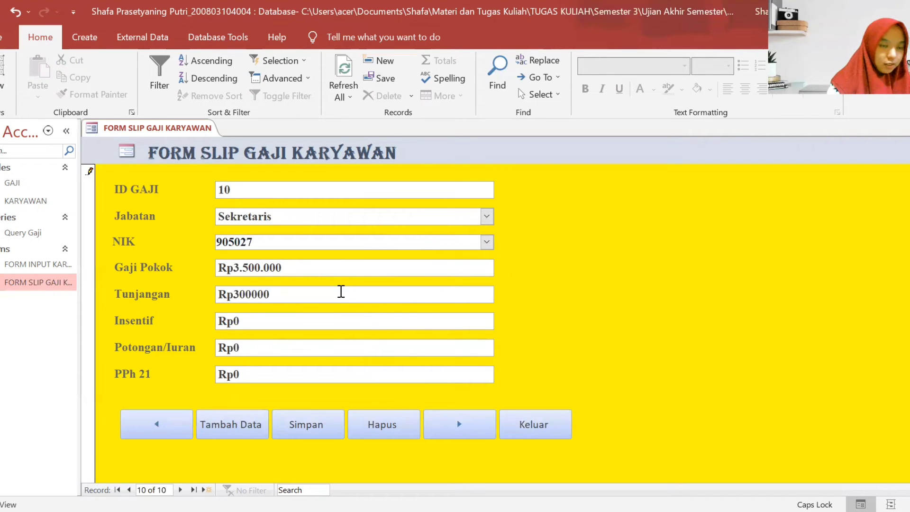
click(331, 320)
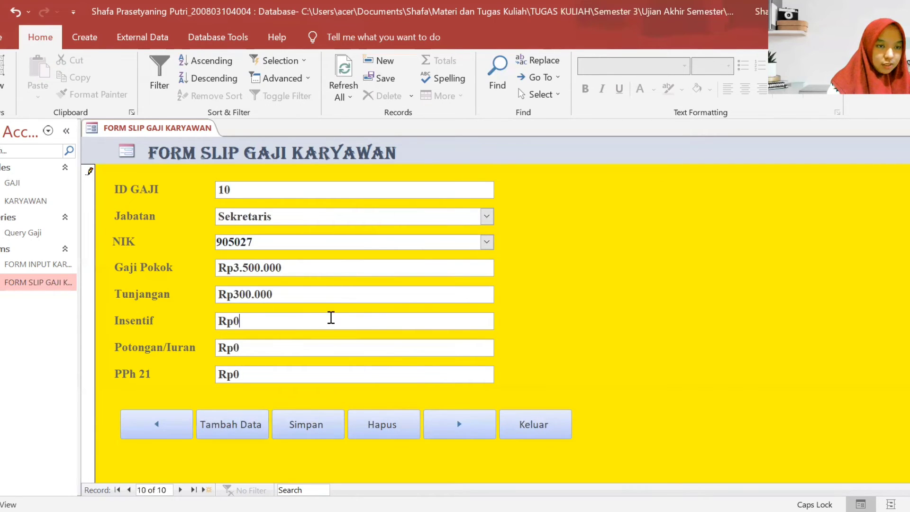
key(BackSpace)
text(250.00)
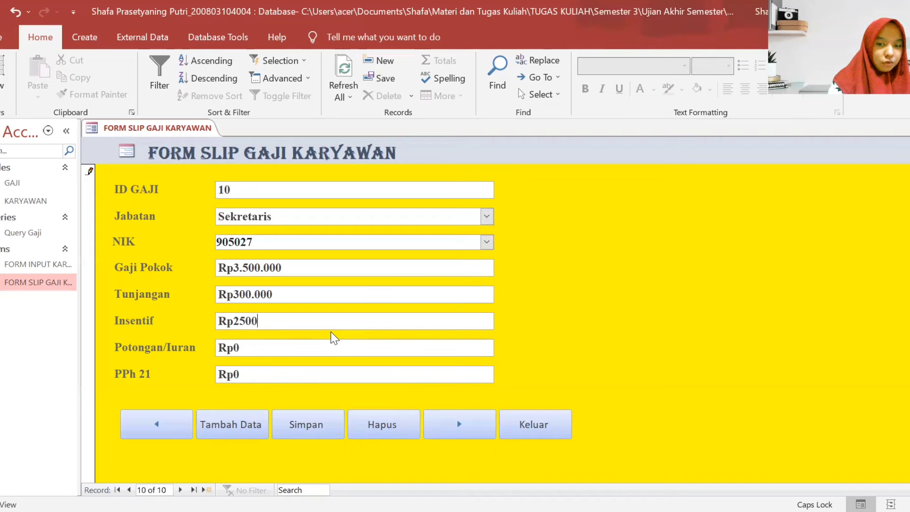
text(00)
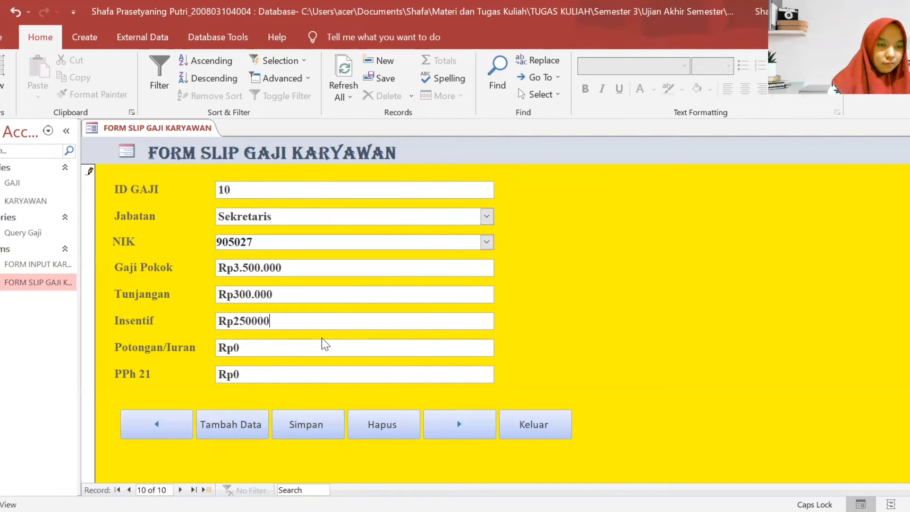
- Set Potongan/Iuran to 150000 without the stray zero, save record 10, and open a blank record
click(325, 348)
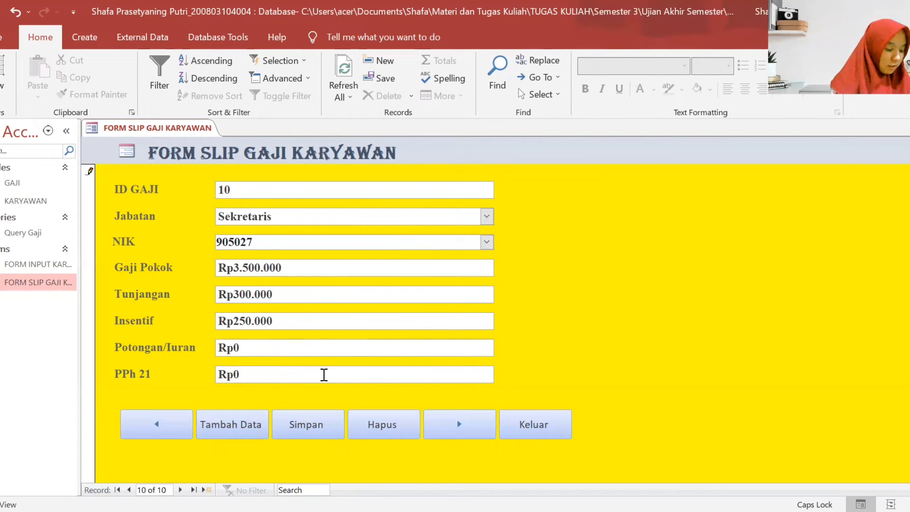
text(1)
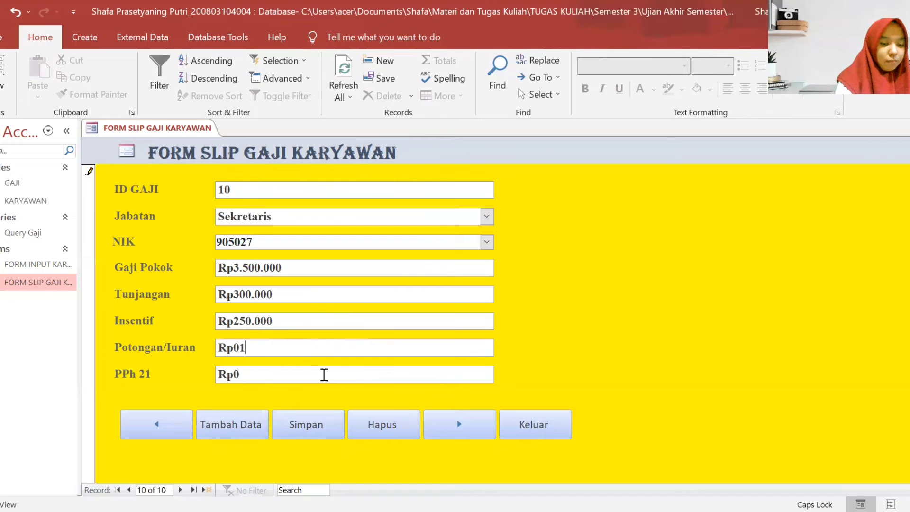
text(50000)
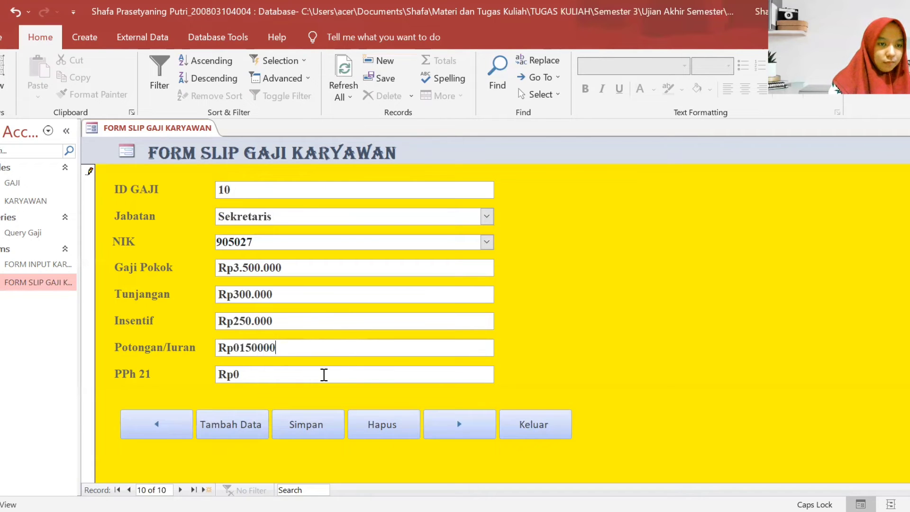
click(242, 348)
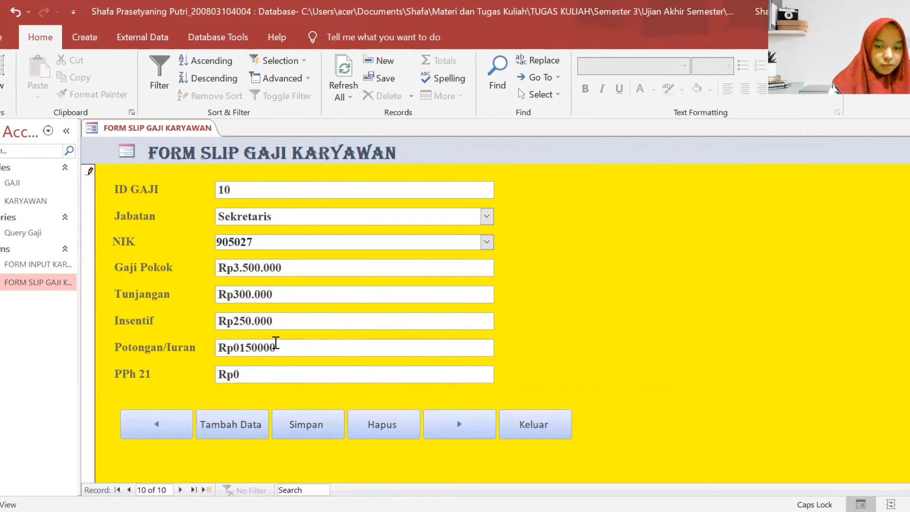
key(BackSpace)
click(275, 378)
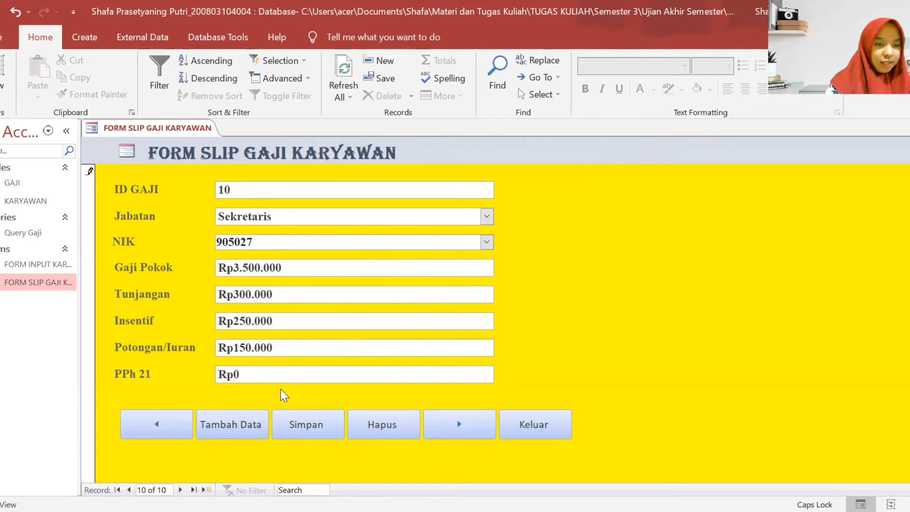
click(336, 428)
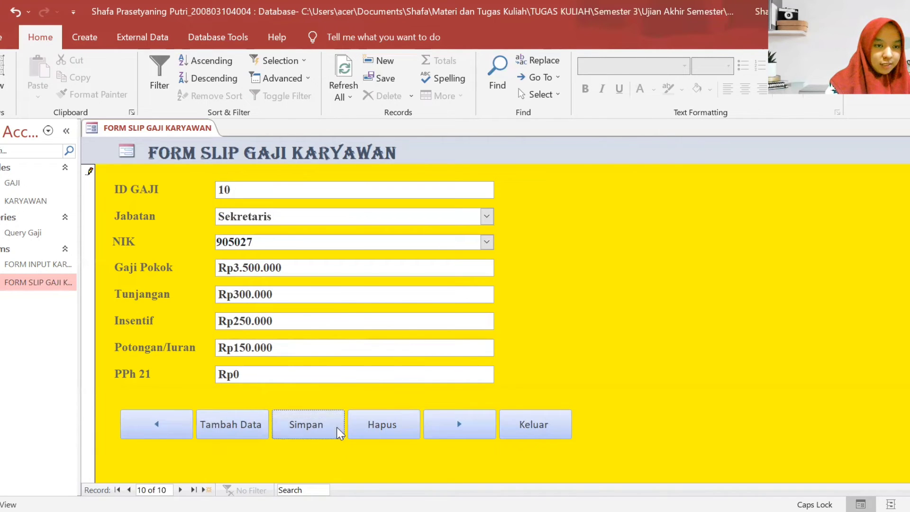
click(457, 425)
- Set ID GAJI 11, position Karyawan, and the employee's NIK
text(11)
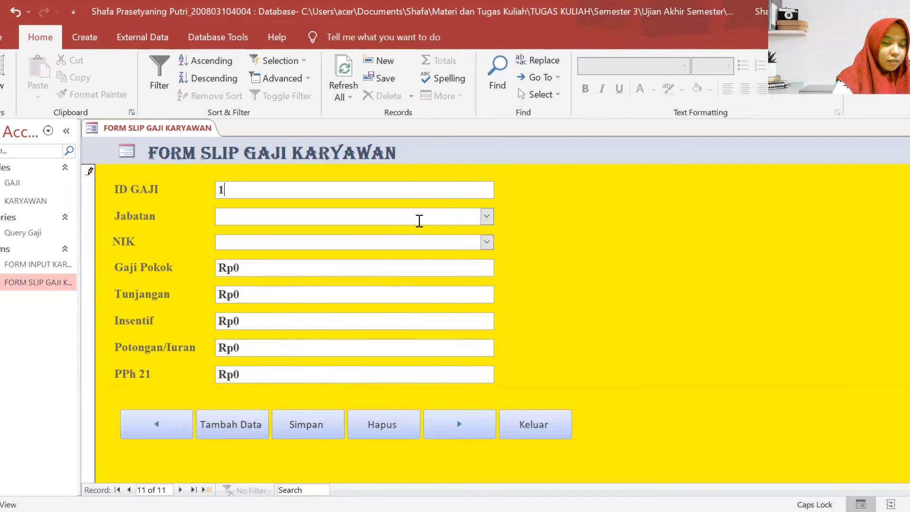
click(486, 217)
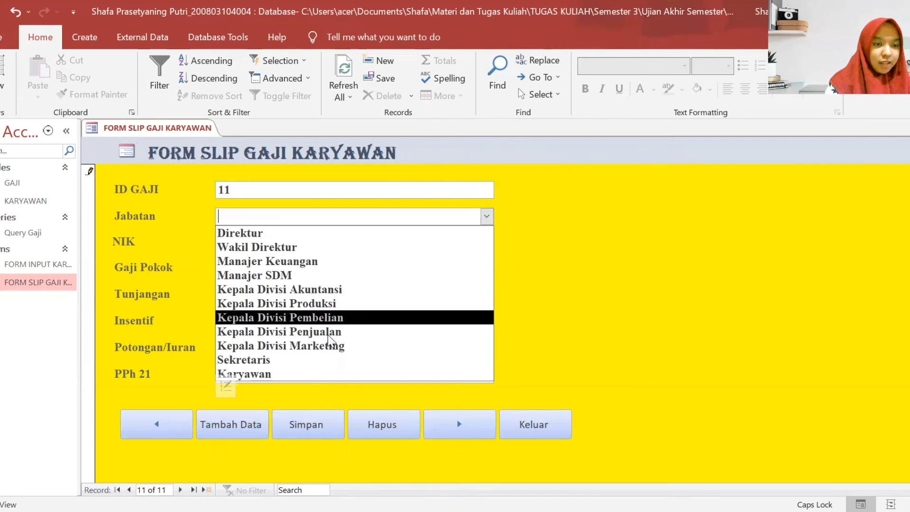
click(308, 374)
click(437, 240)
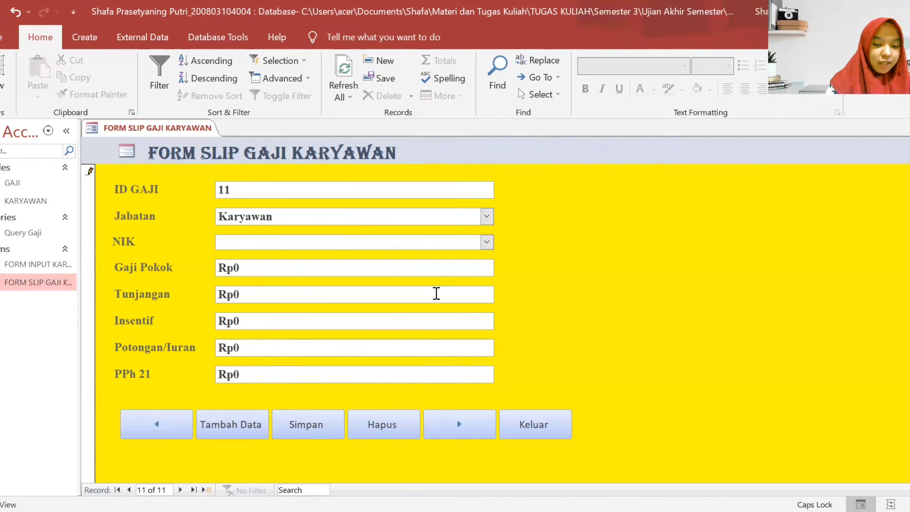
text(905)
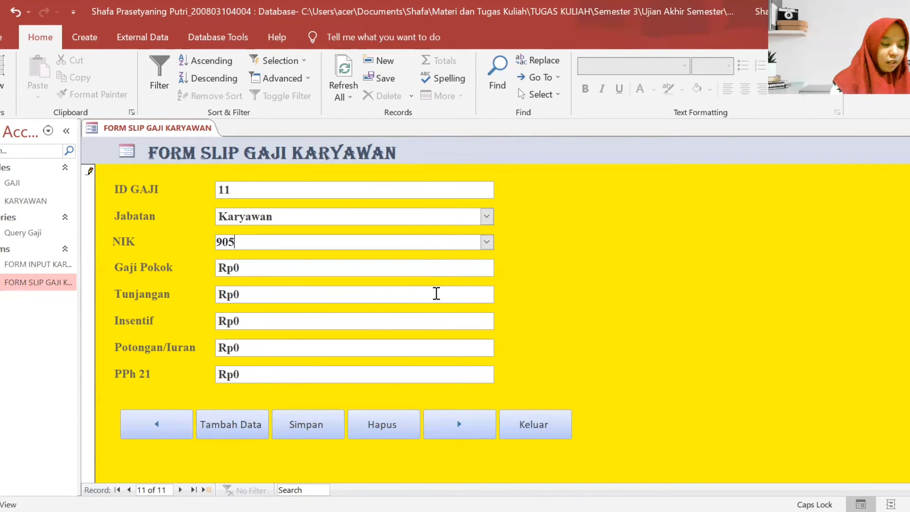
text(028)
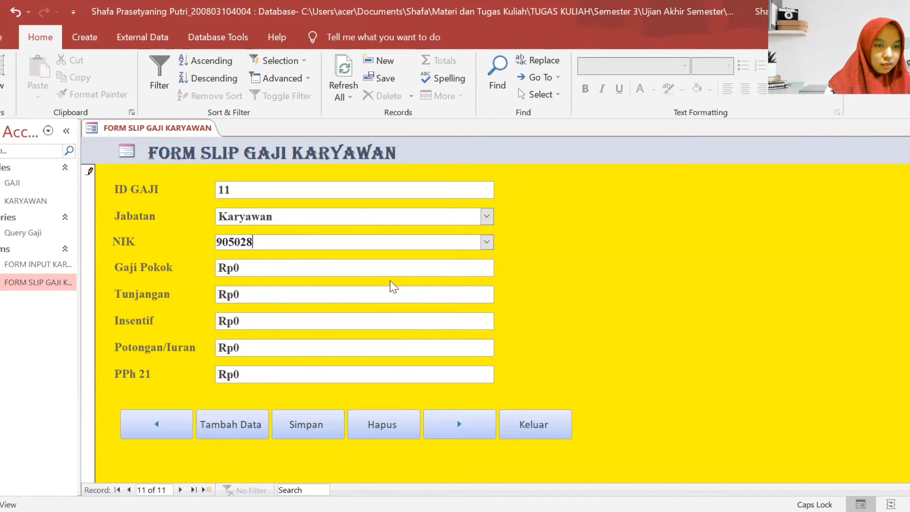
- Enter Gaji Pokok 3000000 and Tunjangan 250.000
click(396, 262)
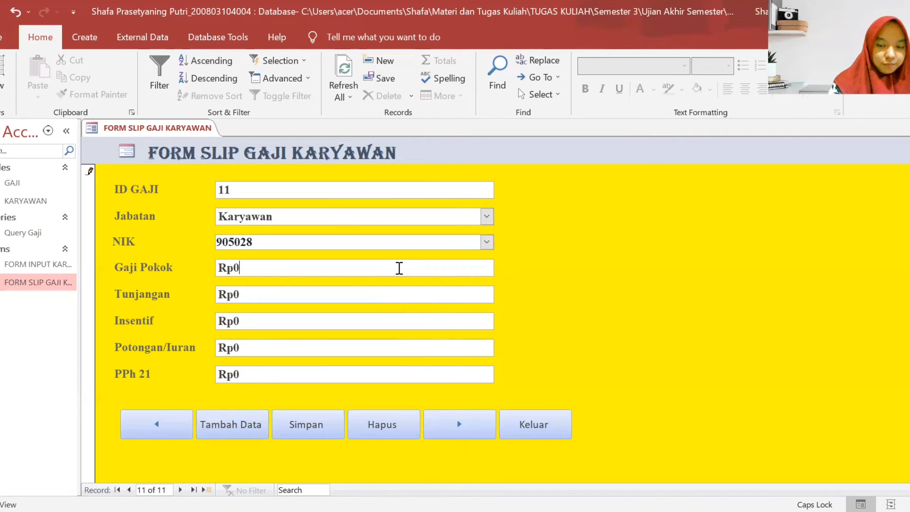
key(BackSpace)
text(3000000)
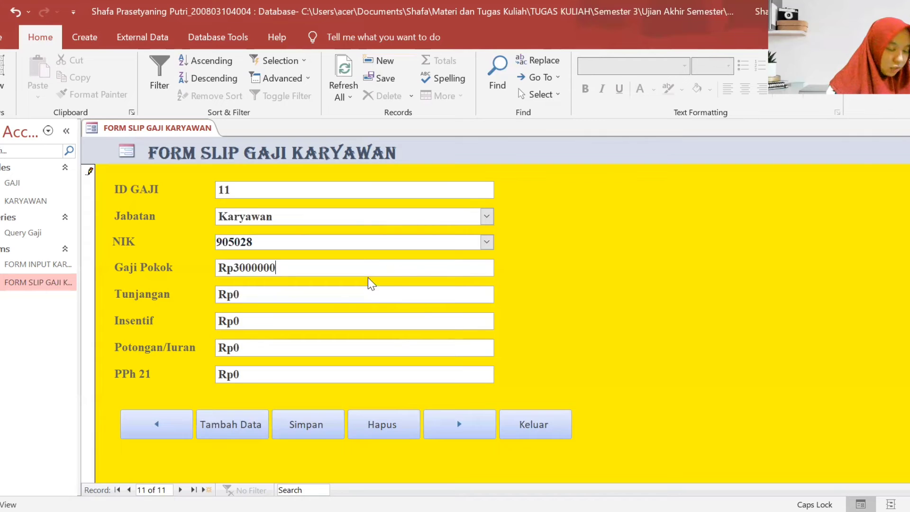
click(334, 293)
key(BackSpace)
text(2)
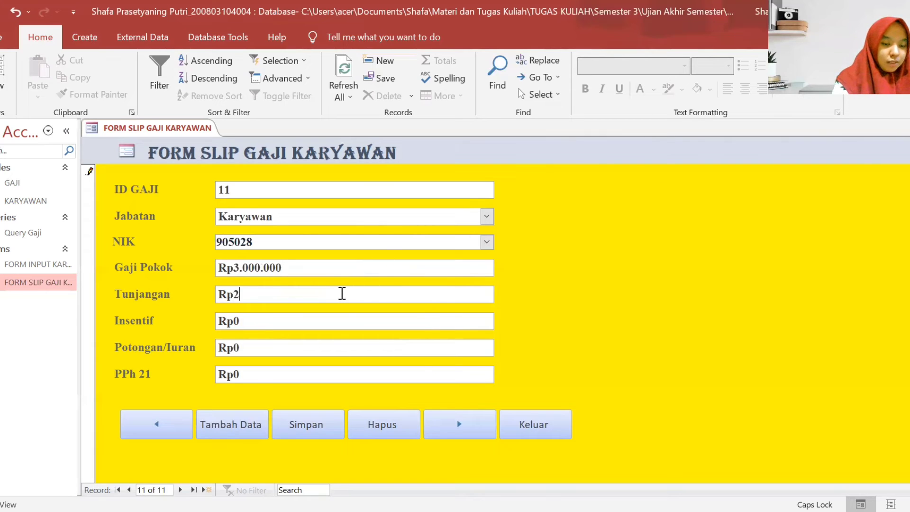
text(50.00000)
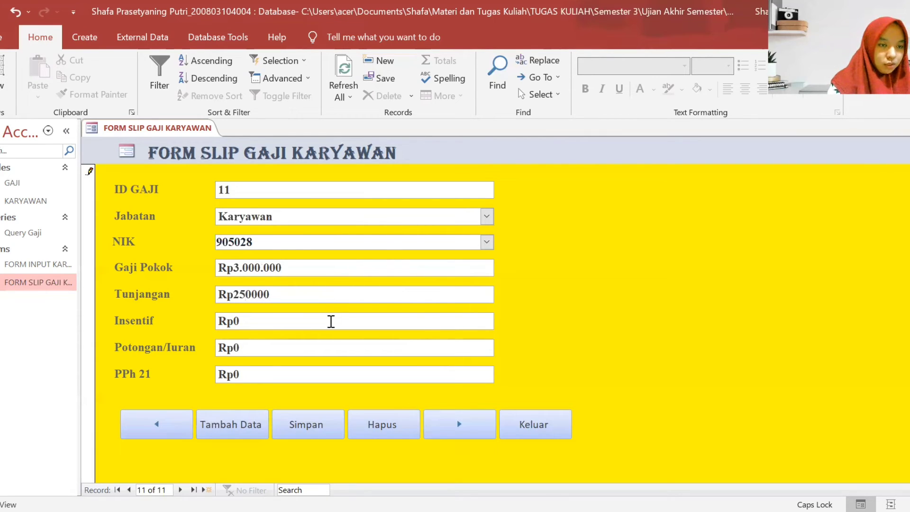
- Enter Insentif 150.000 and Potongan/Iuran 150000, save record 11, and open record 12
click(331, 321)
key(BackSpace)
text(15)
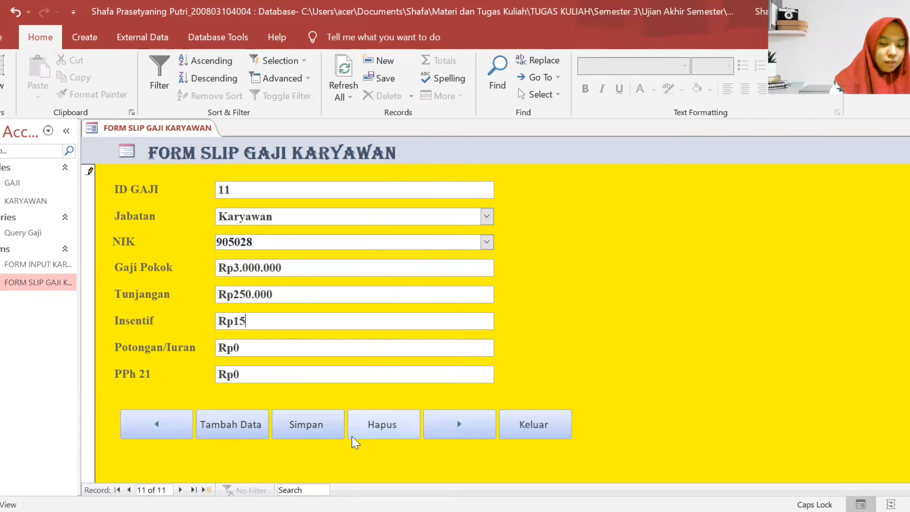
text(0.000000)
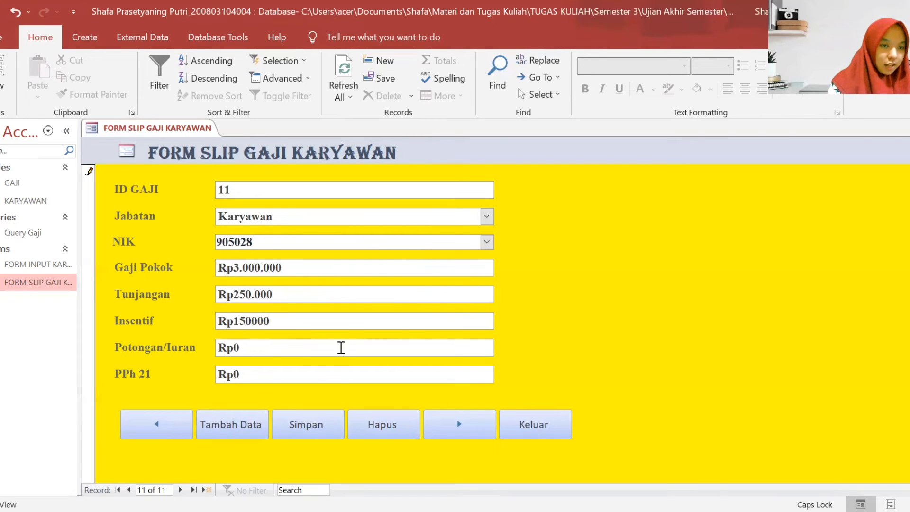
click(336, 349)
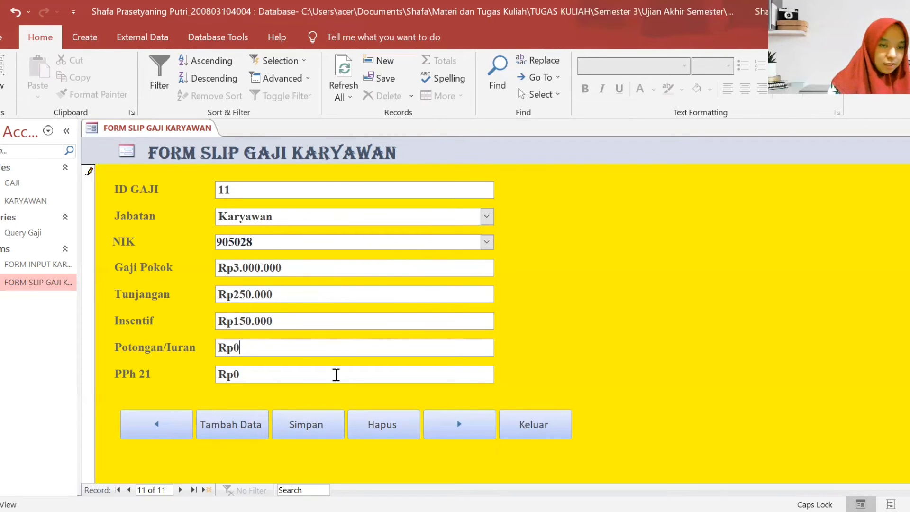
text(15)
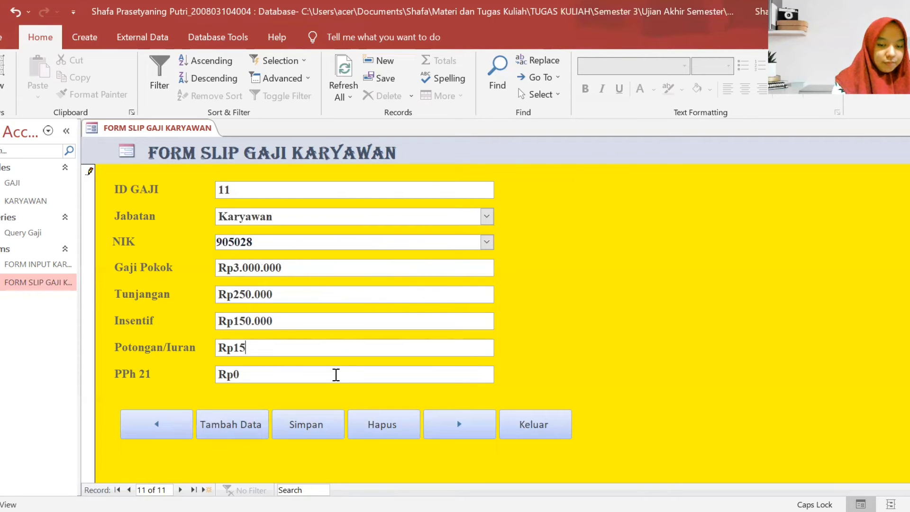
text(0000)
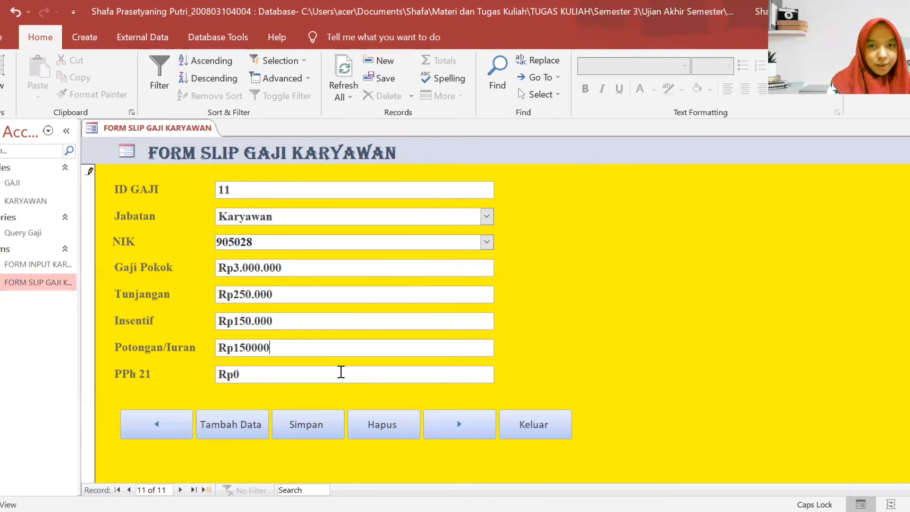
click(317, 427)
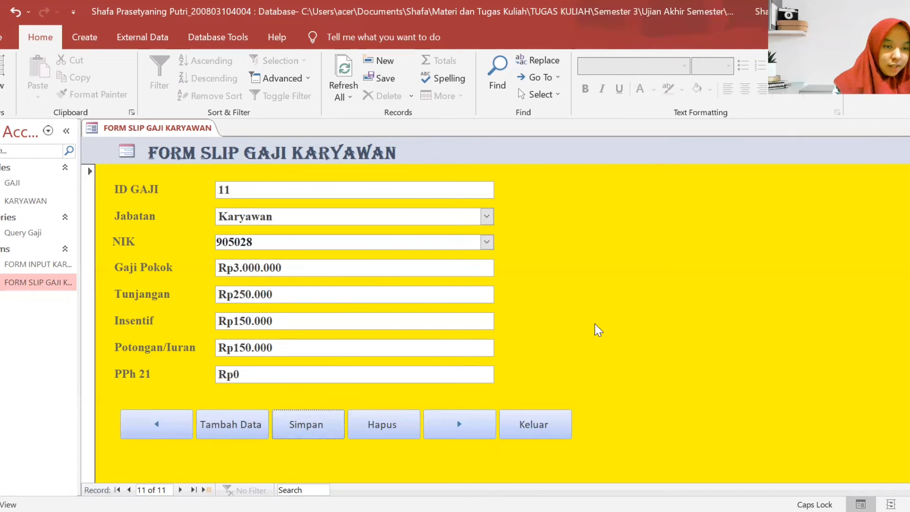
click(468, 434)
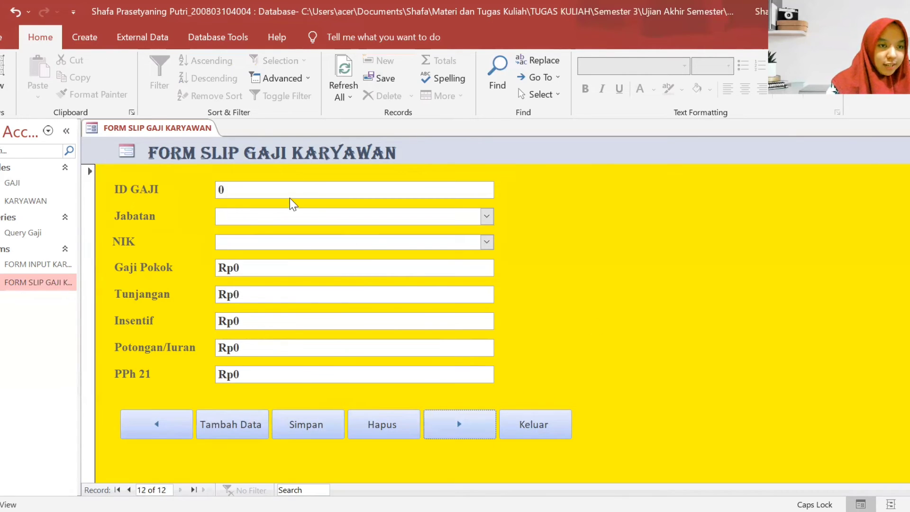
- Set ID GAJI 12, position Karyawan, and the employee's NIK
click(291, 197)
key(BackSpace)
text(12)
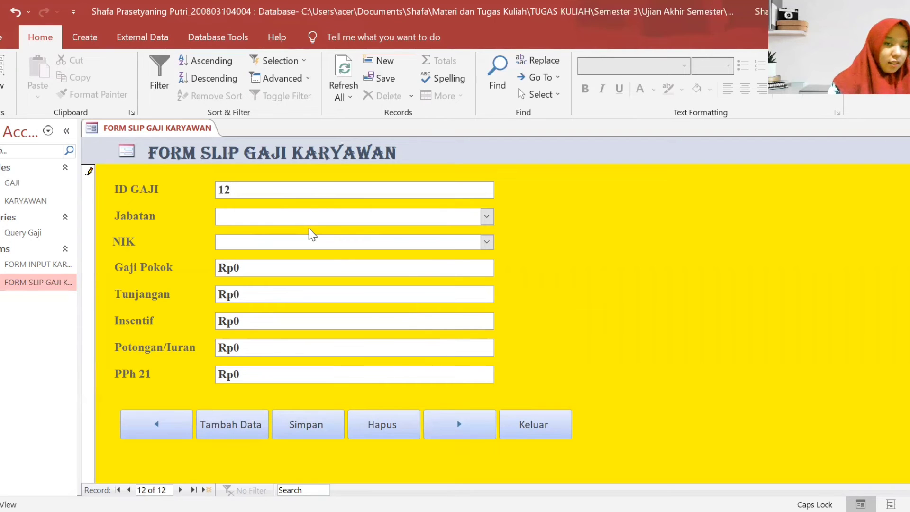
click(486, 216)
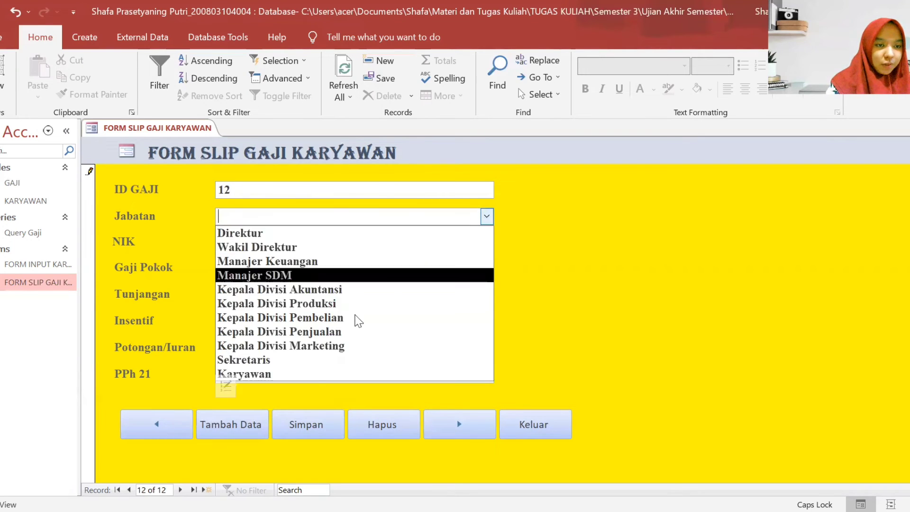
click(314, 374)
click(448, 246)
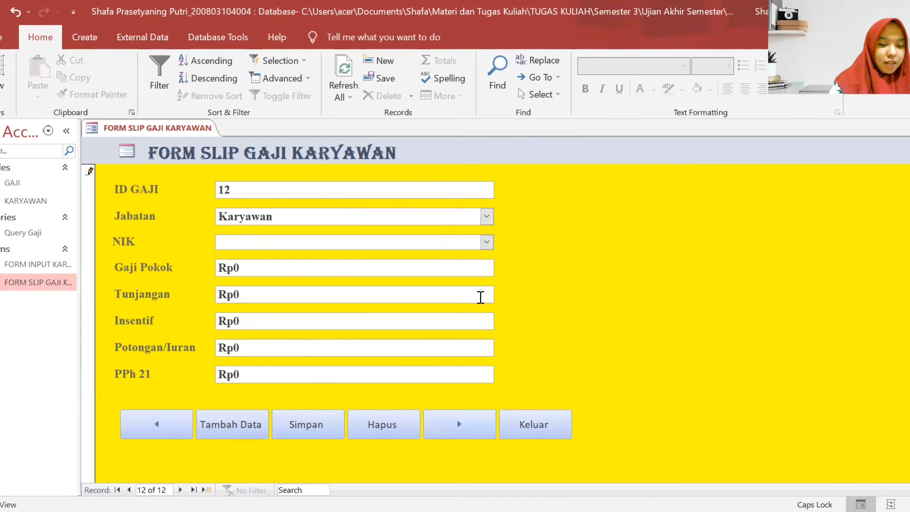
text(905029)
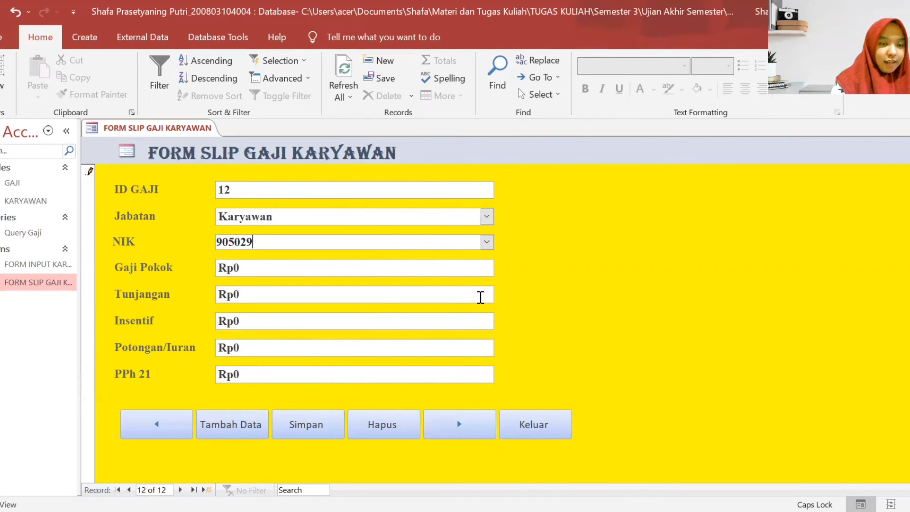
- Enter Gaji Pokok 3000000 and Tunjangan 250000, correcting a mistyped value
click(442, 272)
text(3000000)
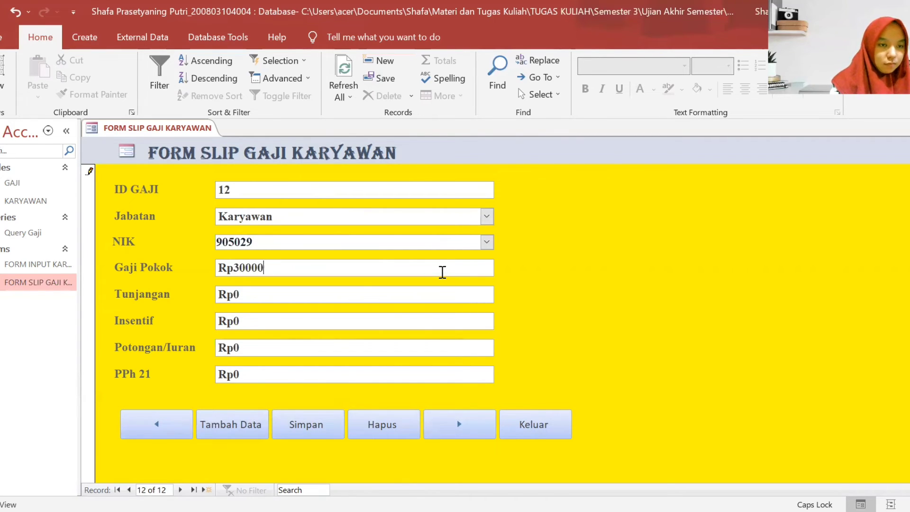
click(404, 290)
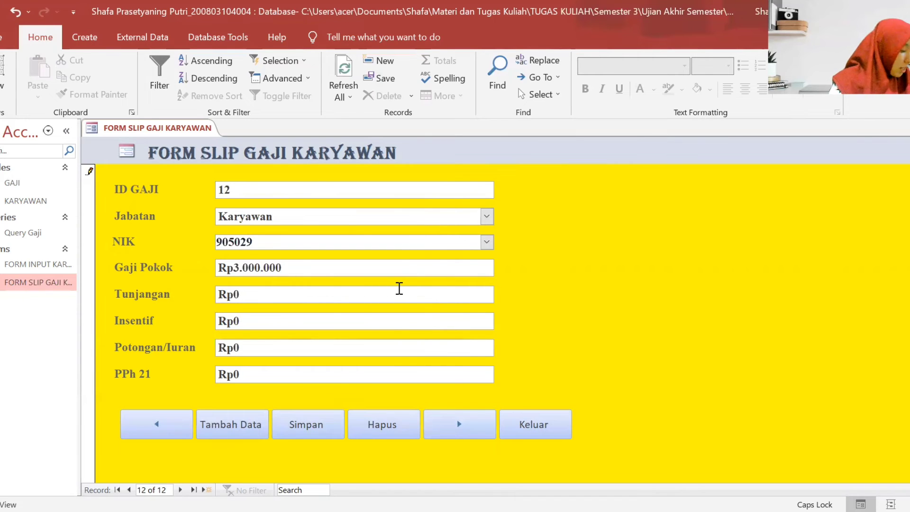
text(25)
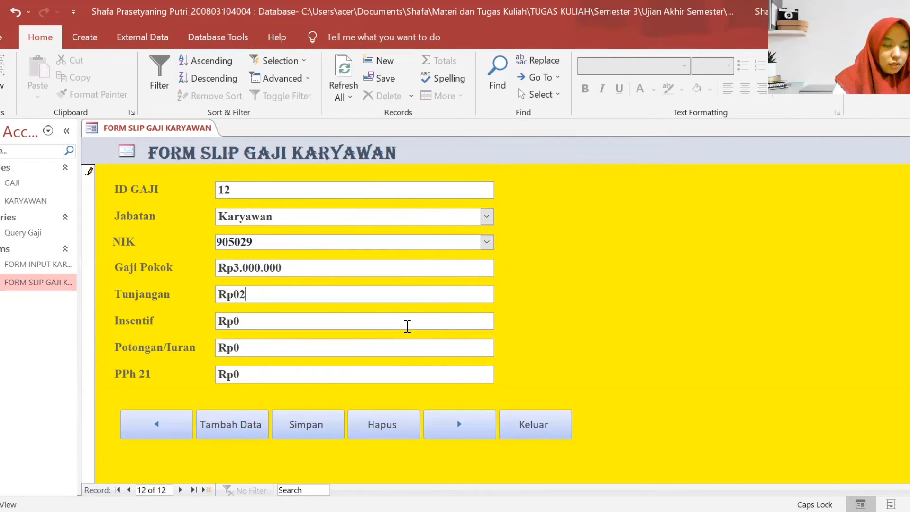
key(BackSpace)
key(BackSpace)
key(BackSpace)
text(250000)
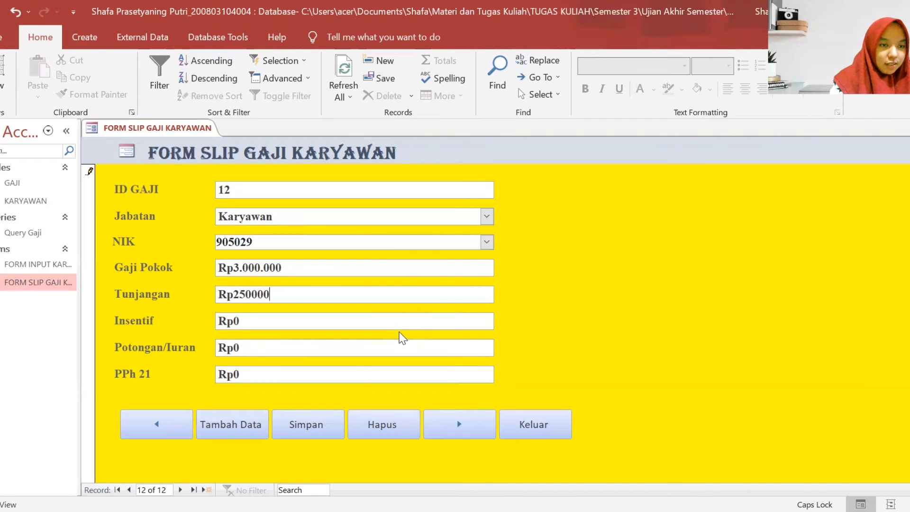
- Enter Insentif 150000 and Potongan/Iuran 150000, then save record 12
click(400, 326)
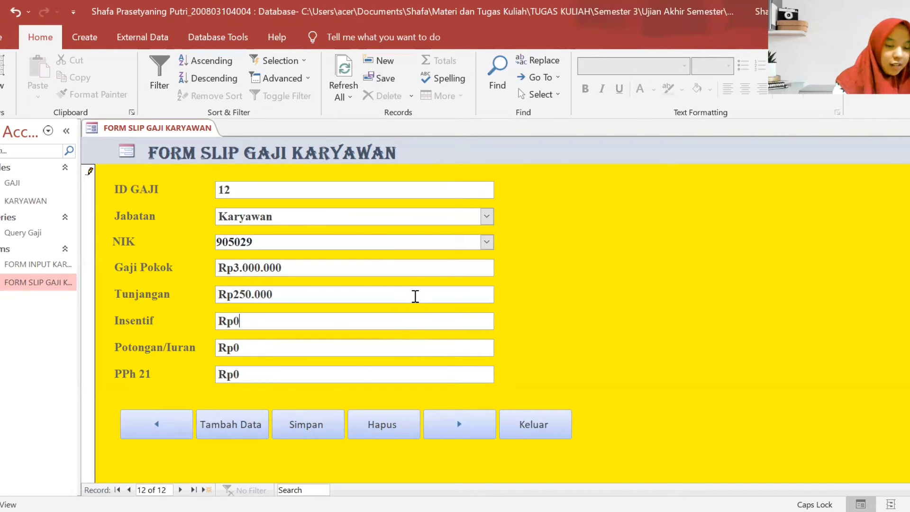
text(150)
key(BackSpace)
key(BackSpace)
key(BackSpace)
key(BackSpace)
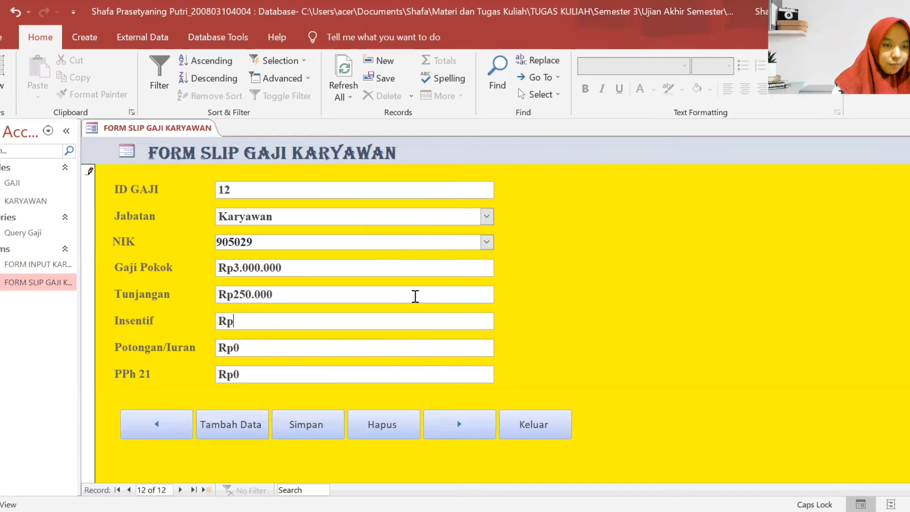
text(150000)
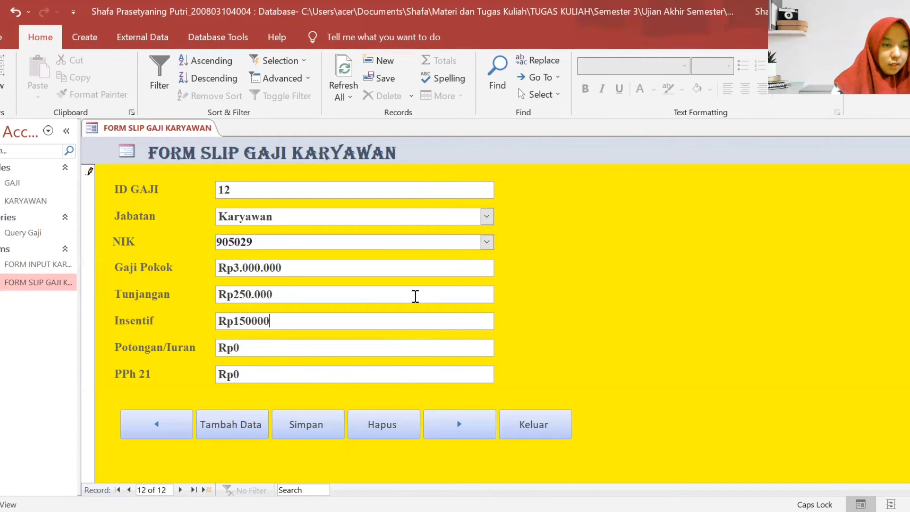
click(378, 348)
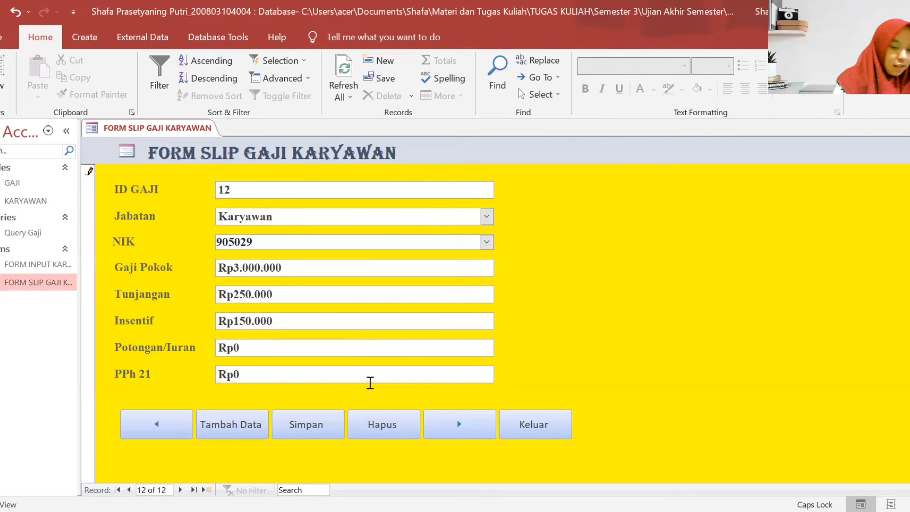
text(150000)
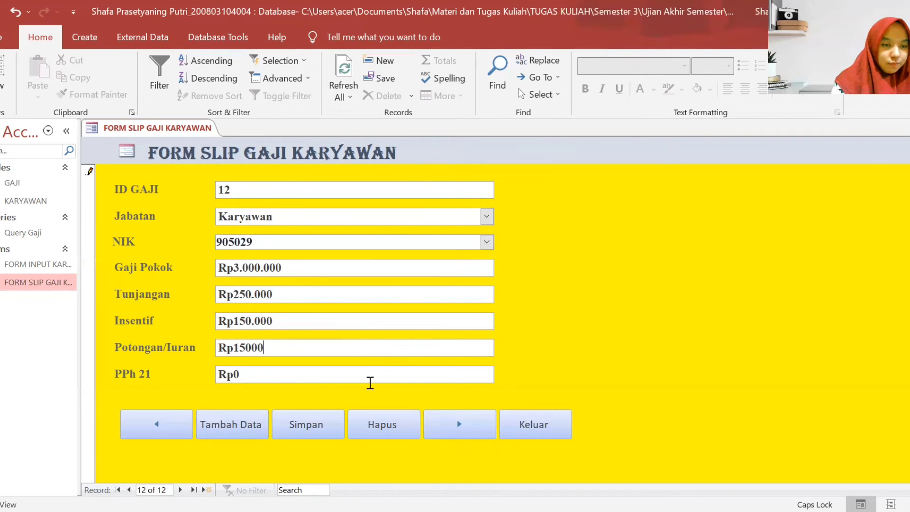
click(377, 375)
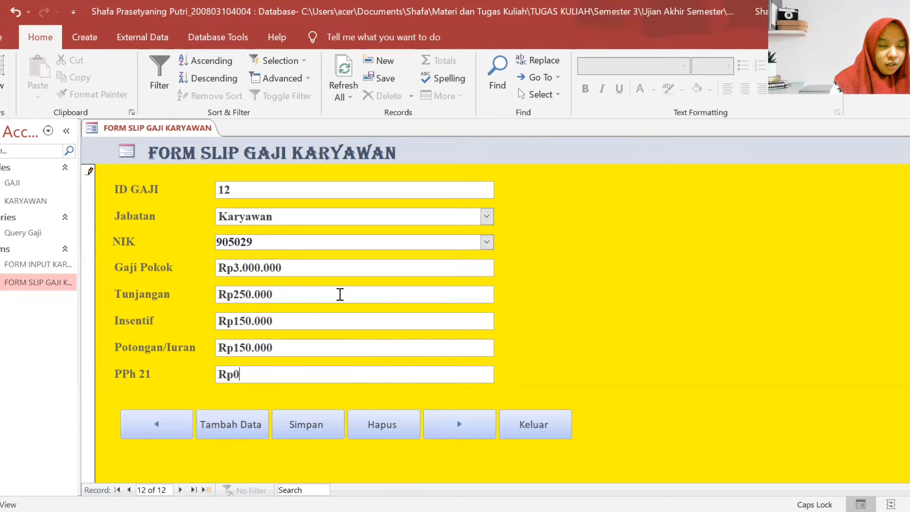
click(334, 431)
- Start a new salary record with ID GAJI 13, Jabatan Karyawan and NIK 905030
click(433, 433)
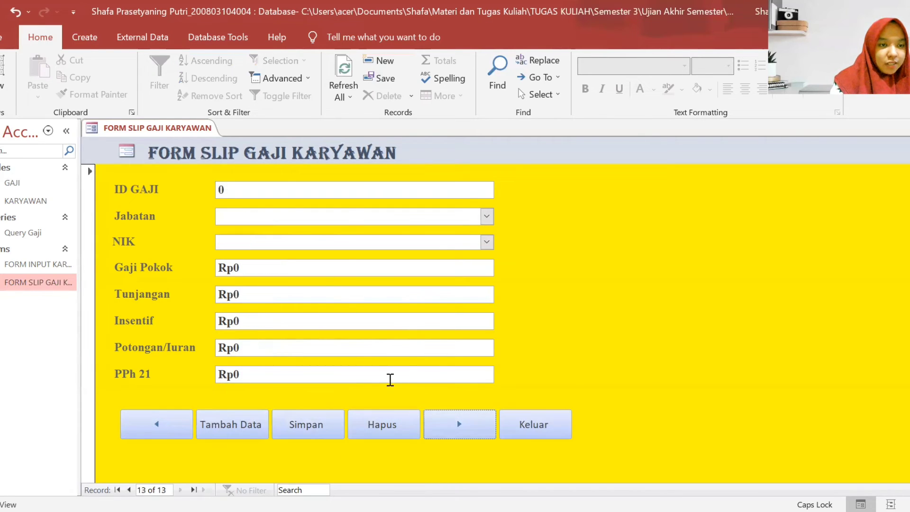
click(366, 189)
key(BackSpace)
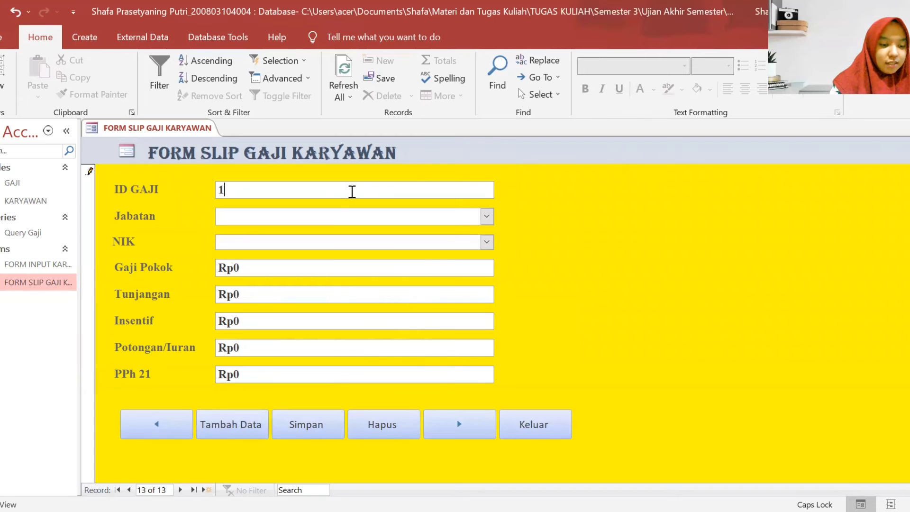
text(13)
click(486, 218)
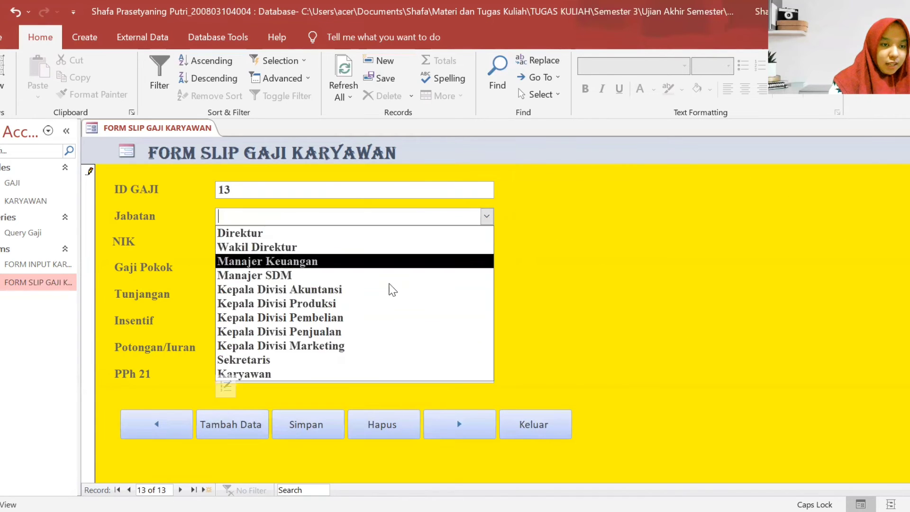
click(346, 374)
click(413, 246)
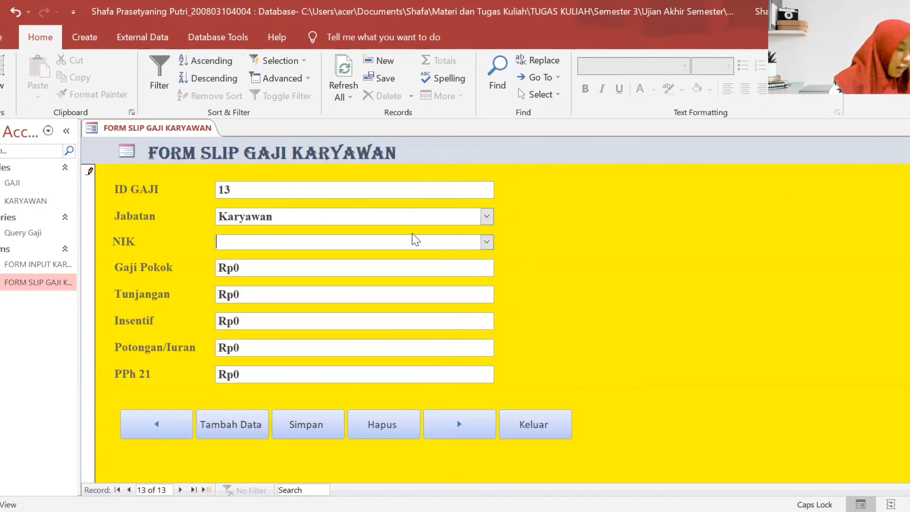
text(905030)
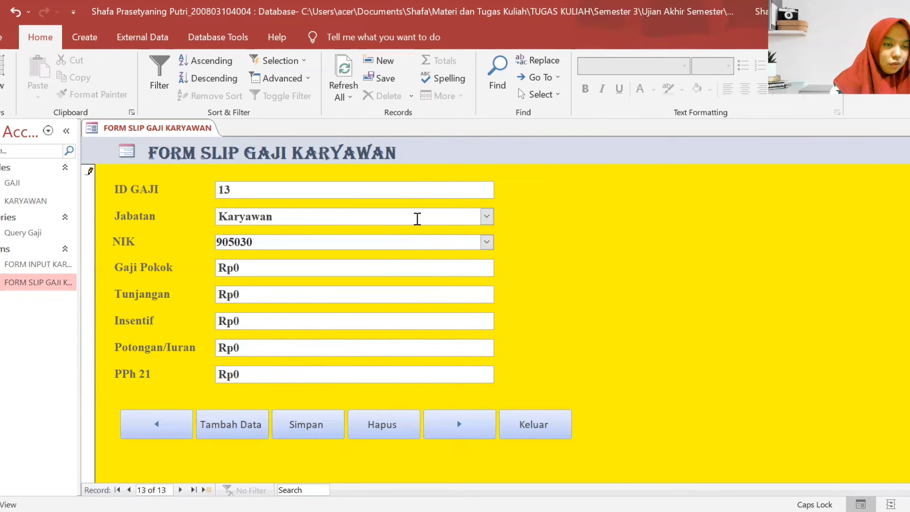
- Enter Gaji Pokok 3000000 and Tunjangan 250000
click(395, 263)
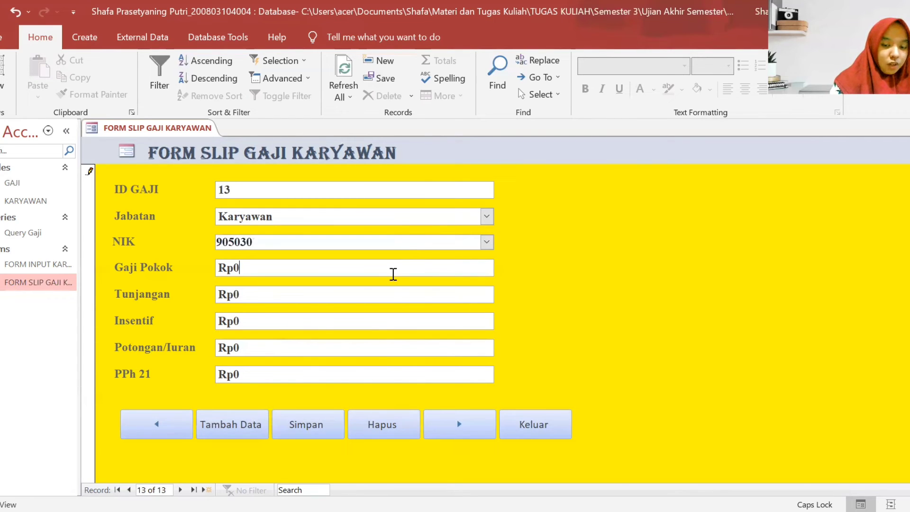
key(BackSpace)
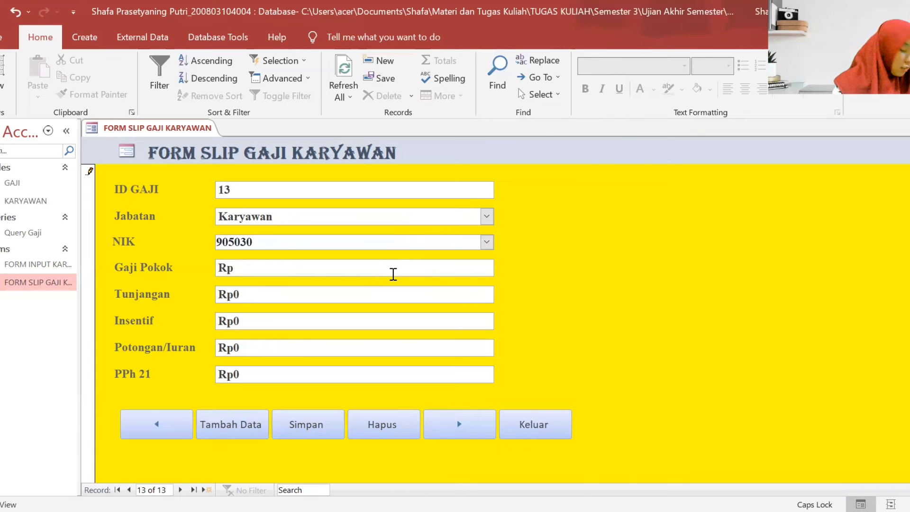
text(3000000)
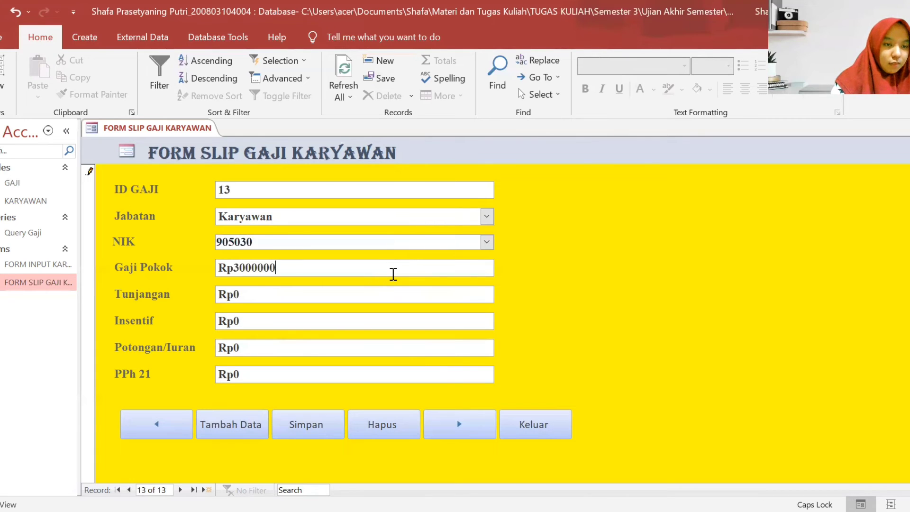
click(345, 294)
key(BackSpace)
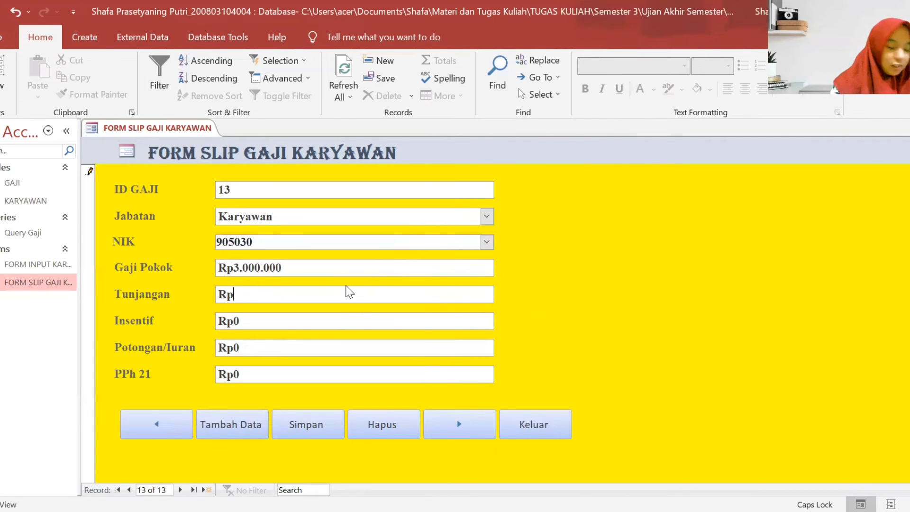
text(250000)
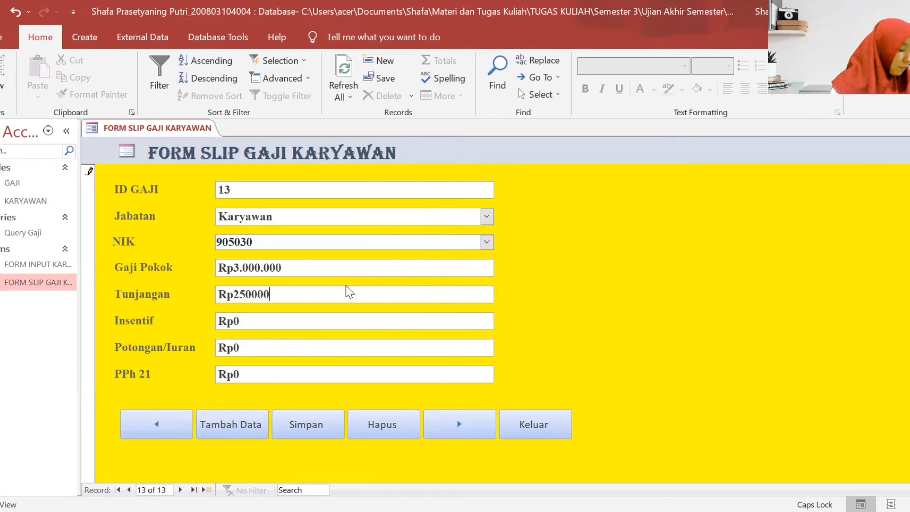
- Enter Insentif 150000 and Potongan/Iuran 150000, then save the record with Simpan
click(390, 320)
key(BackSpace)
text(2500)
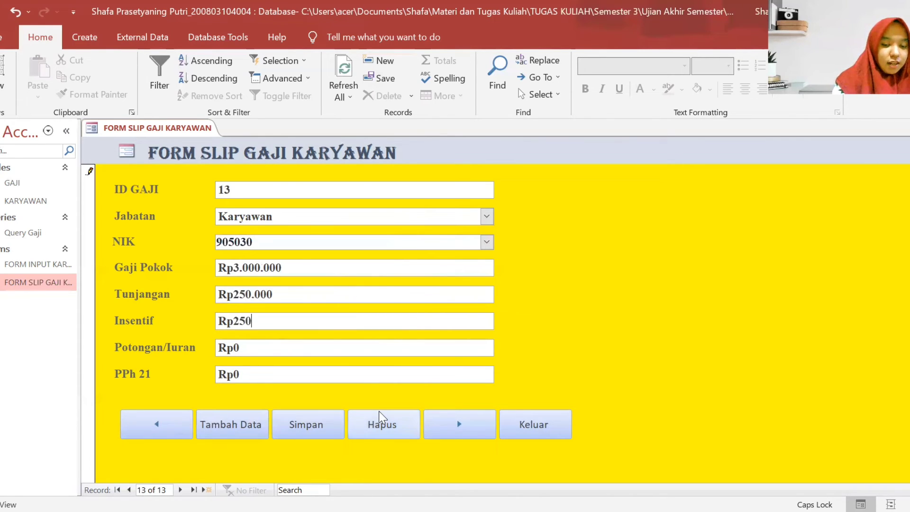
key(BackSpace)
key(BackSpace)
key(BackSpace)
text(500)
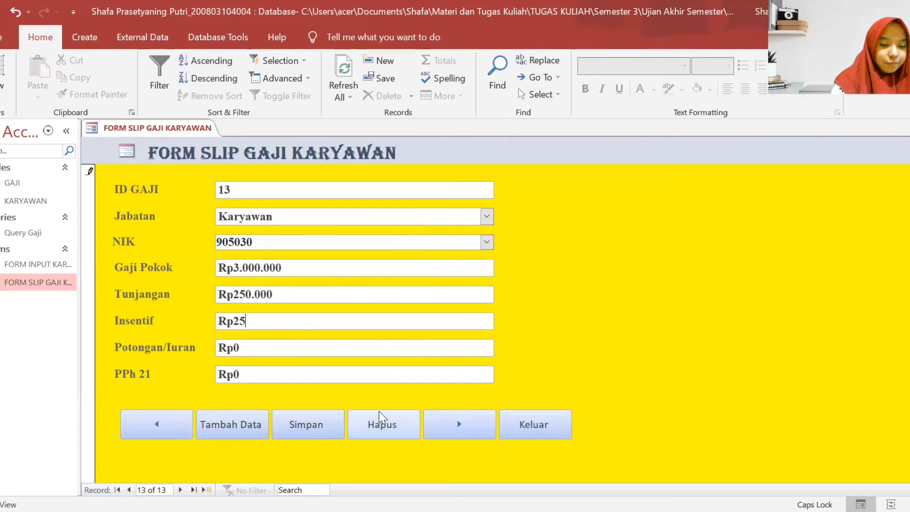
key(BackSpace)
key(BackSpace)
key(BackSpace)
key(BackSpace)
text(15)
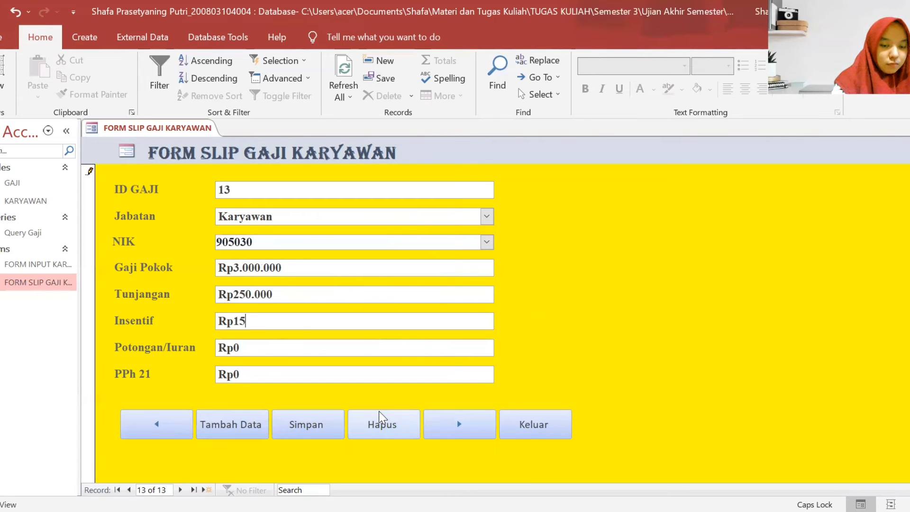
text(0000)
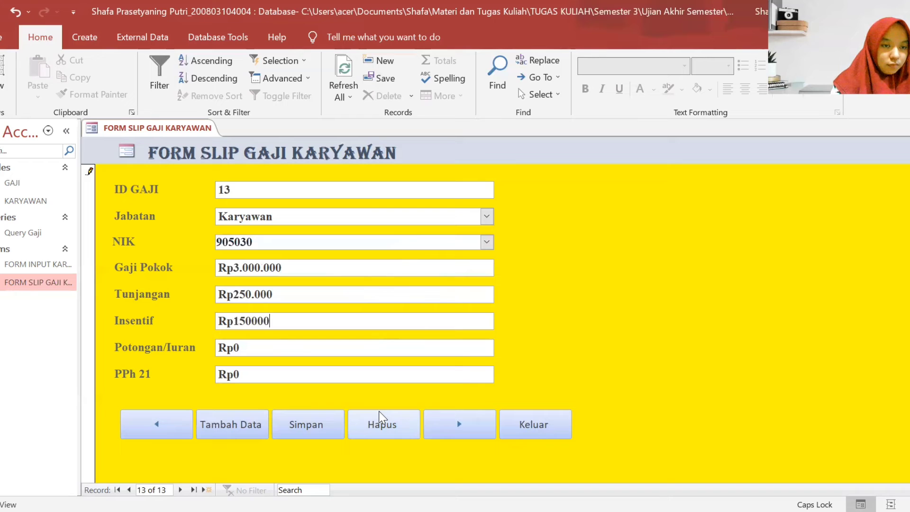
click(352, 351)
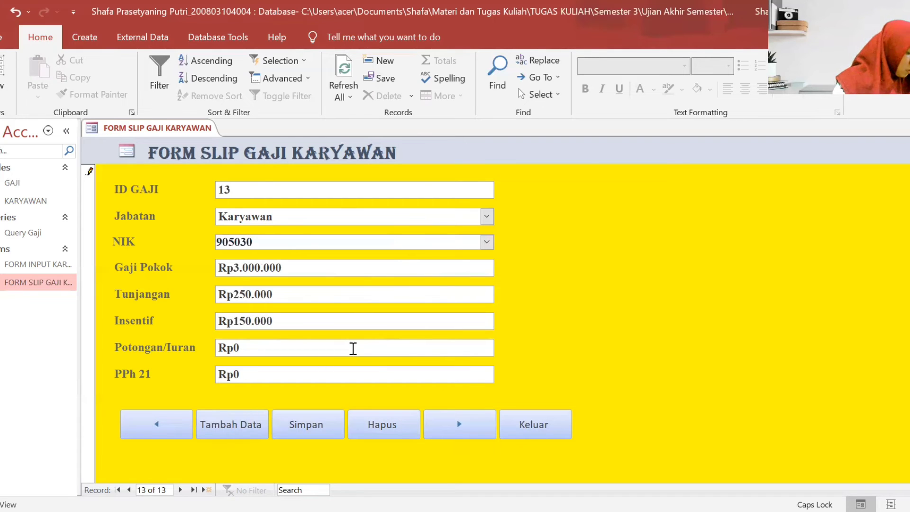
text(1)
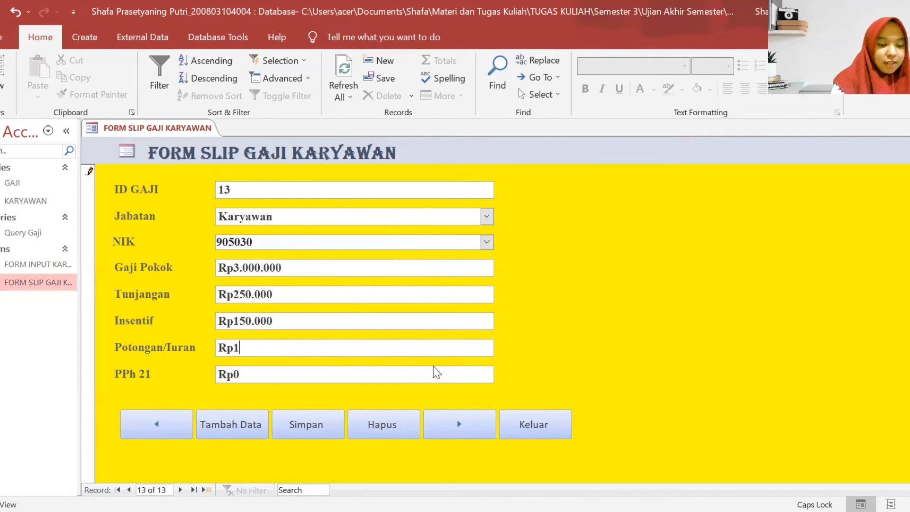
text(50000)
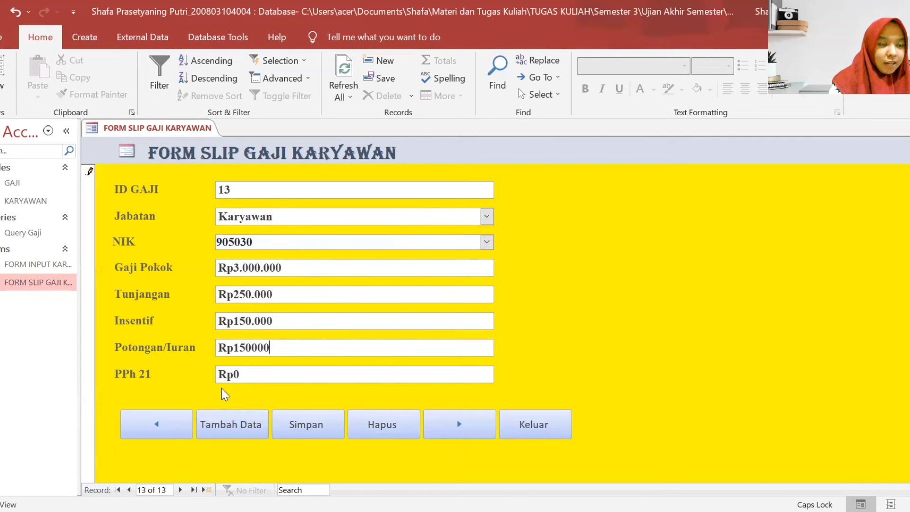
click(311, 422)
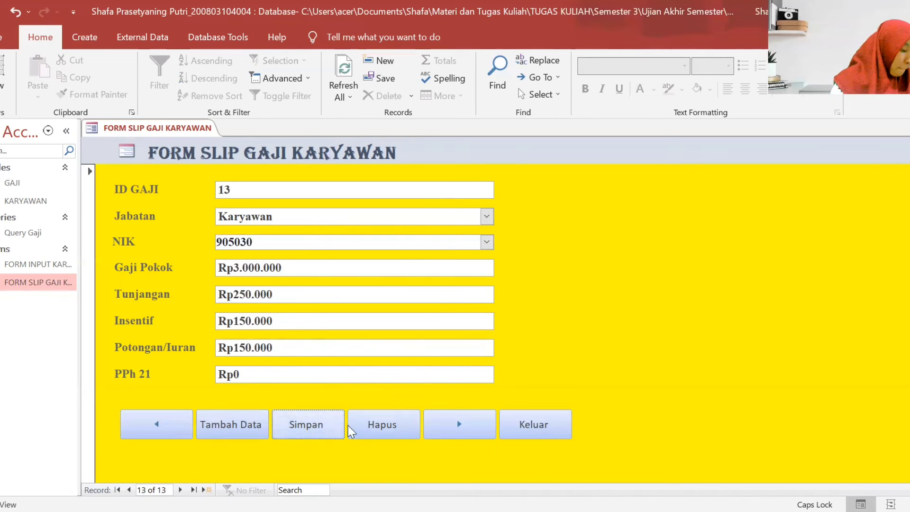
- Start new record ID GAJI 14 with Jabatan Karyawan and NIK 905031
click(462, 417)
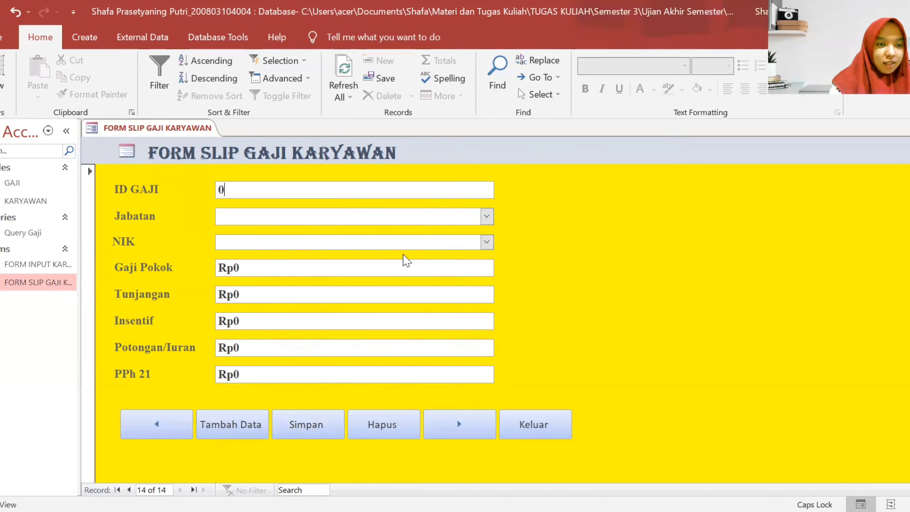
key(BackSpace)
text(14)
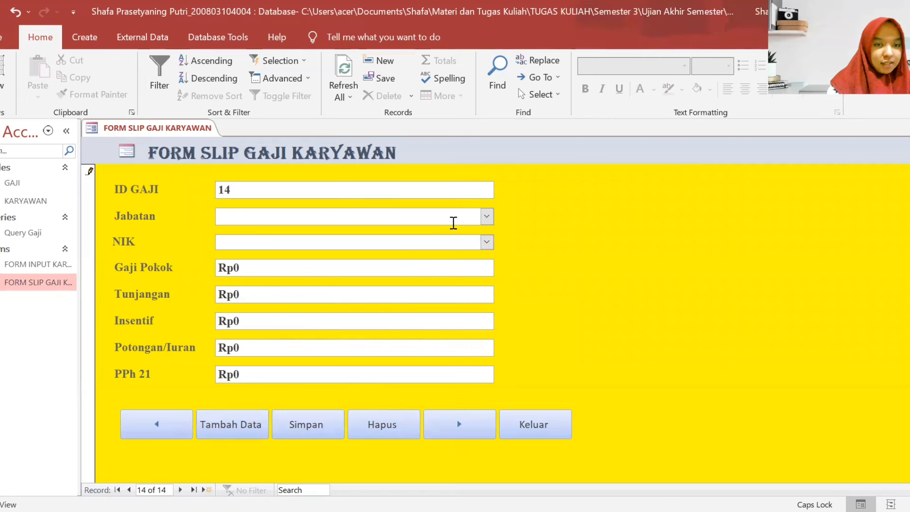
click(486, 216)
click(329, 379)
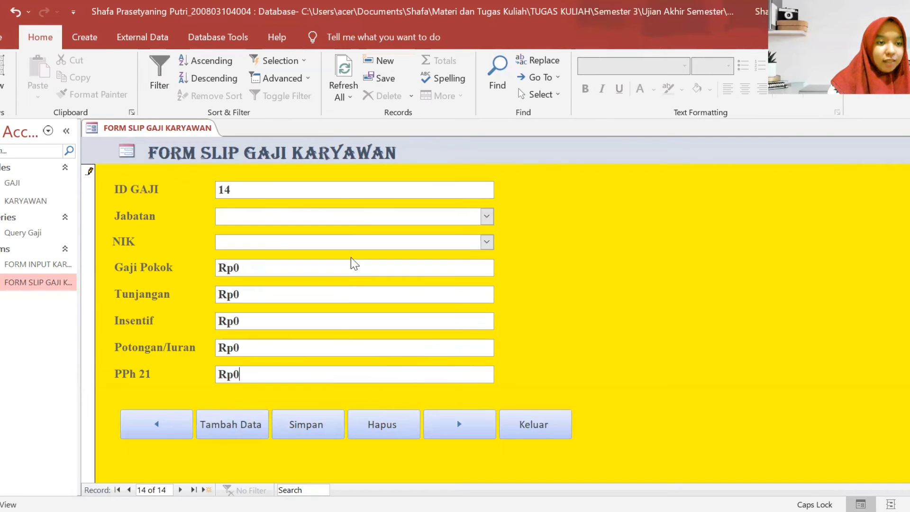
click(485, 219)
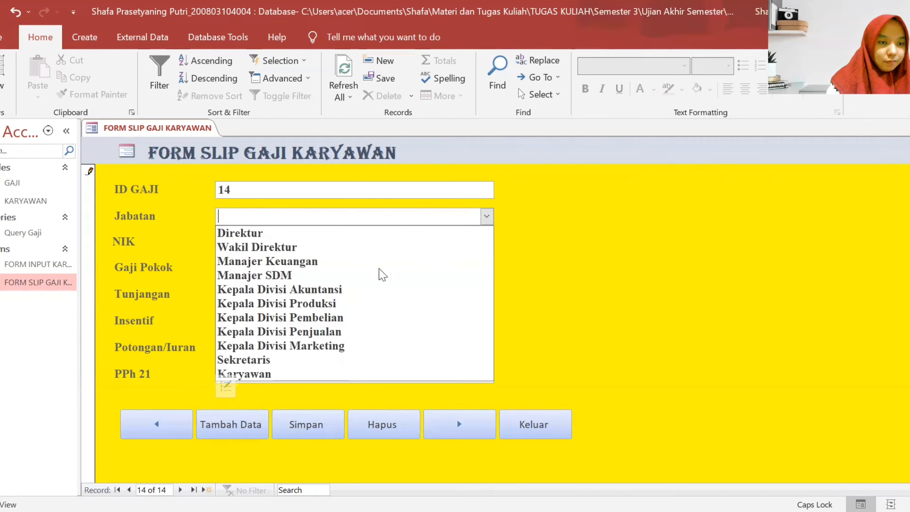
click(286, 373)
click(311, 241)
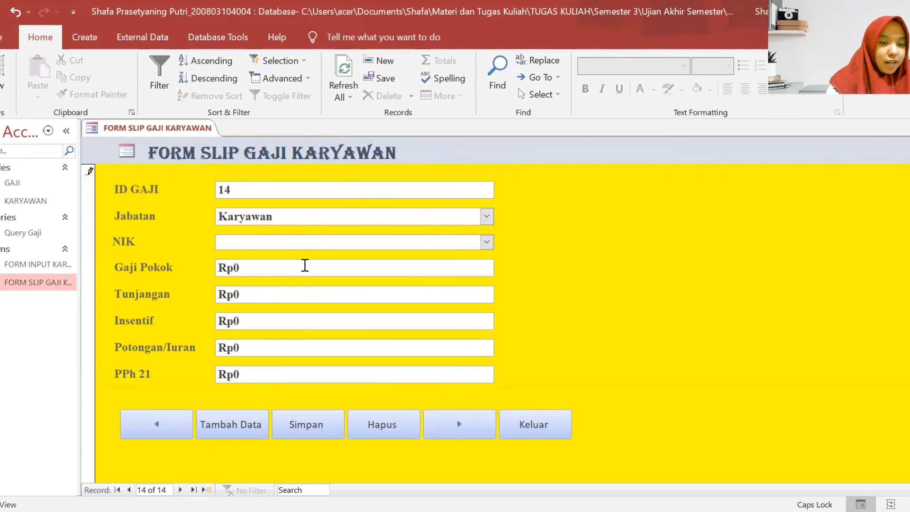
text(905031)
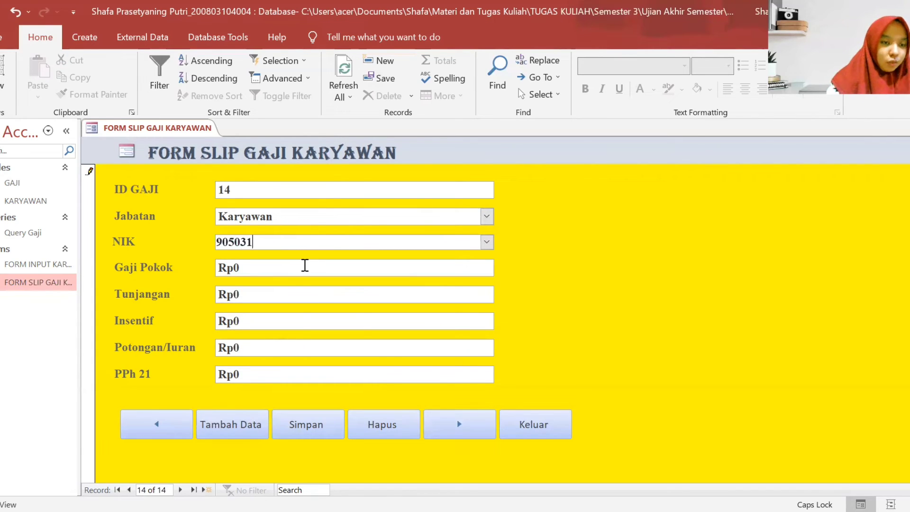
- Enter Gaji Pokok 3000000 and Tunjangan 250000
click(286, 263)
key(BackSpace)
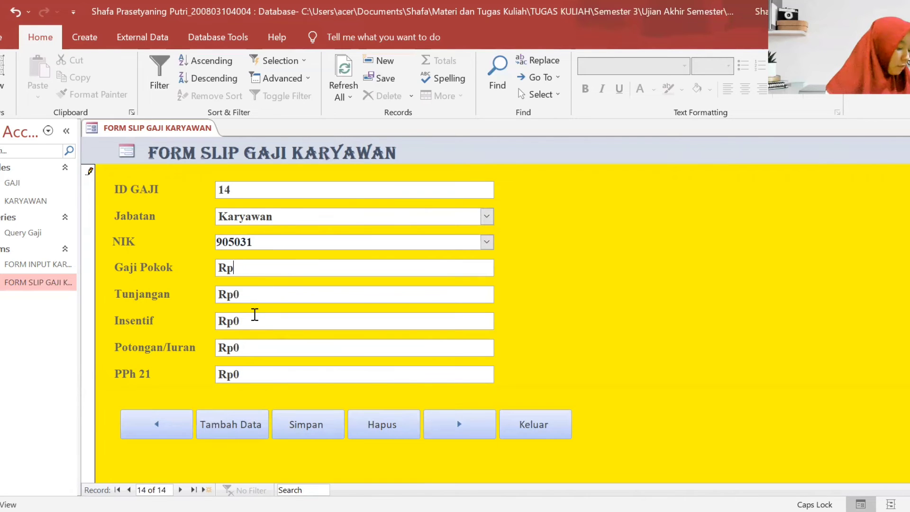
text(3000000)
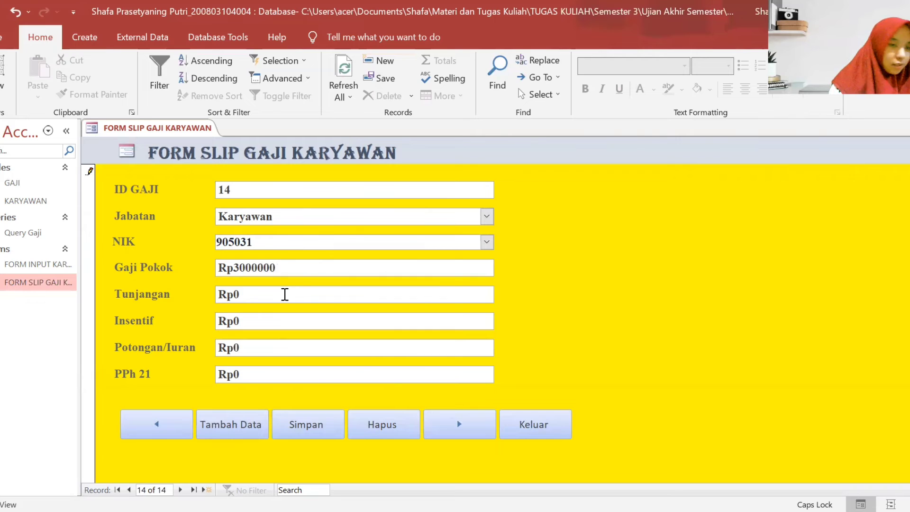
click(285, 294)
text(250000)
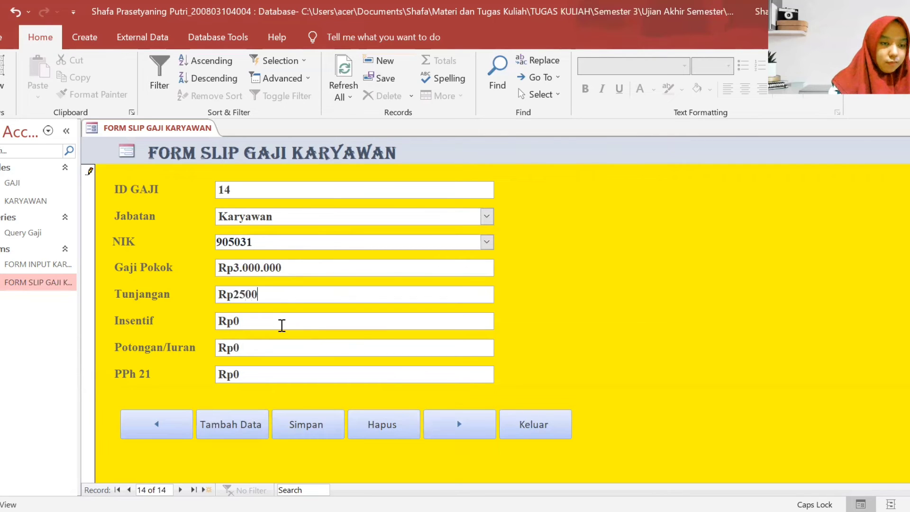
- Enter Insentif 150000 and Potongan/Iuran 150000
click(281, 322)
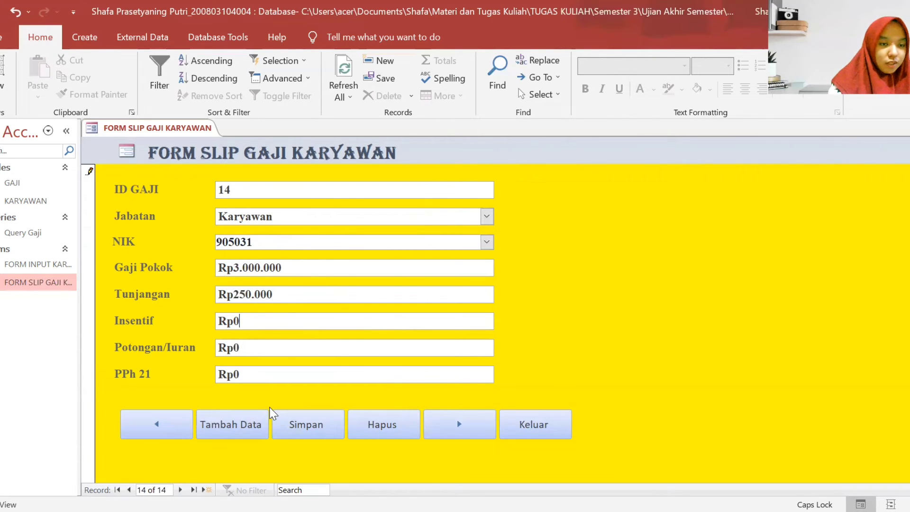
key(BackSpace)
text(15000)
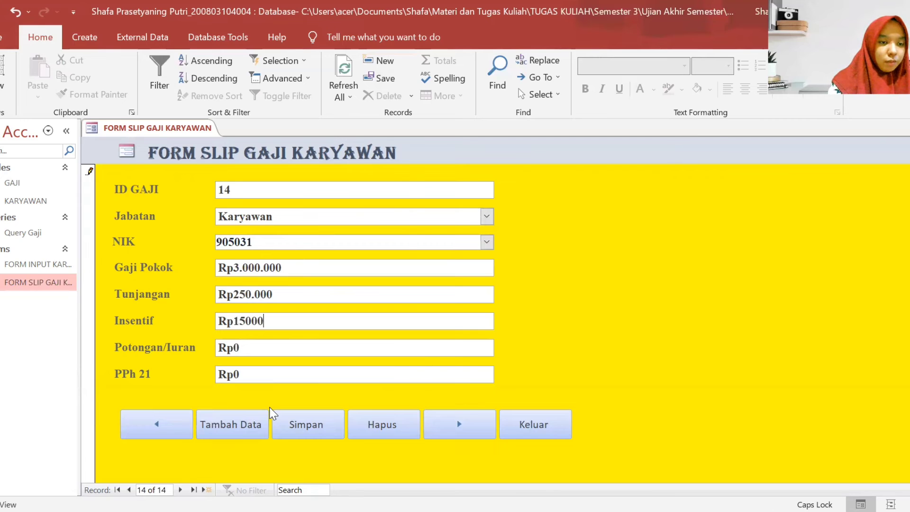
text(0)
click(314, 348)
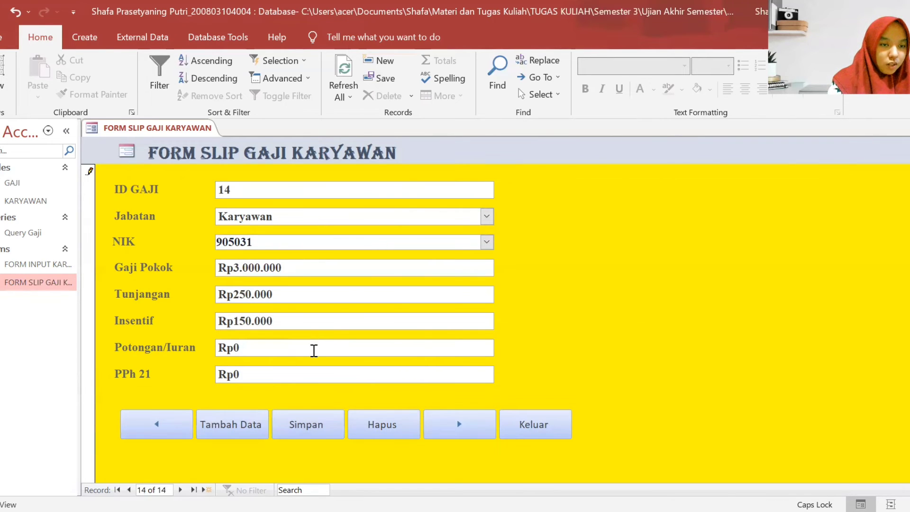
key(BackSpace)
text(1)
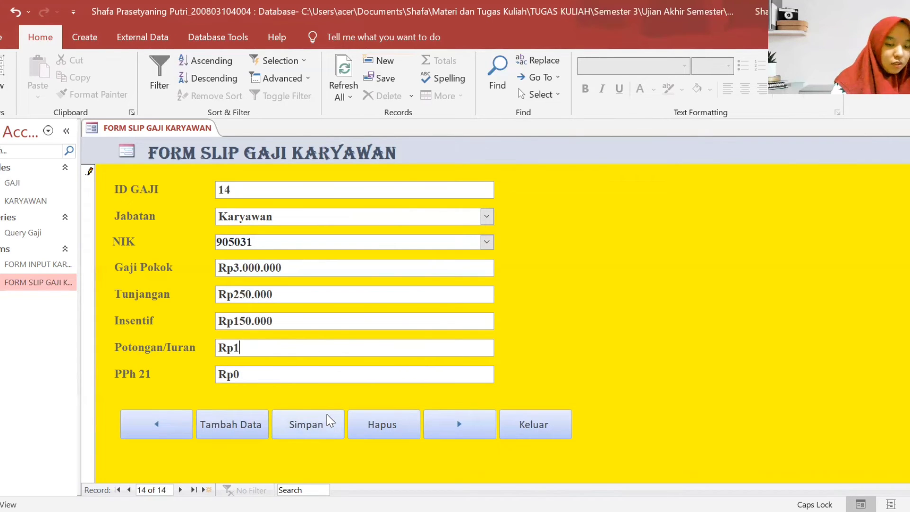
text(50000)
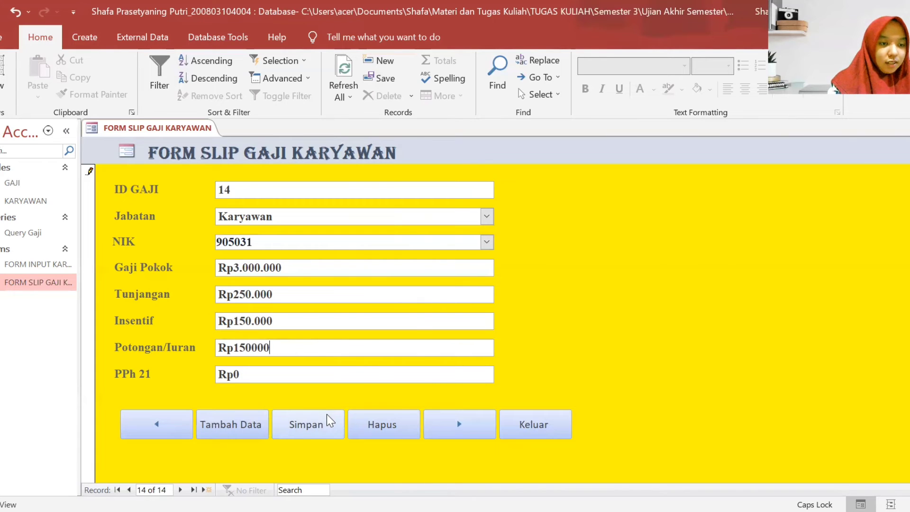
click(330, 373)
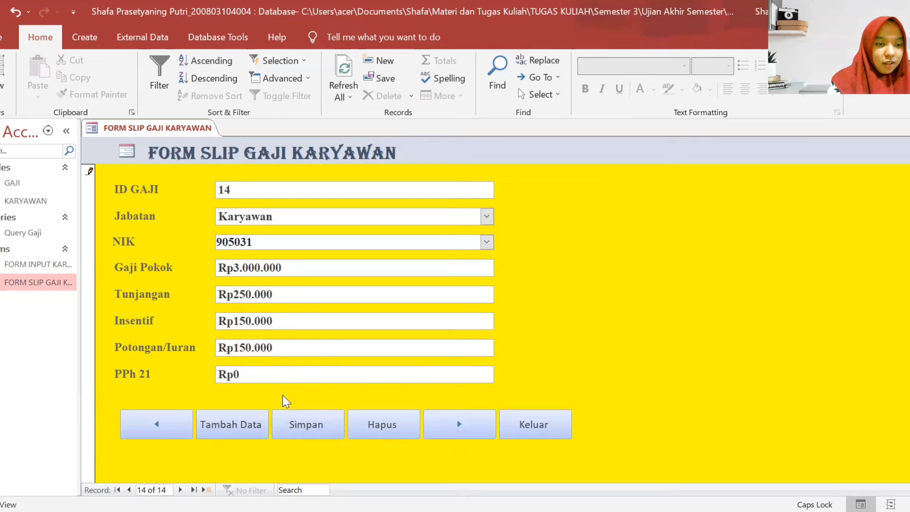
- Save record 14, then start record ID GAJI 15 with Jabatan Karyawan and NIK 905032
click(306, 424)
click(479, 431)
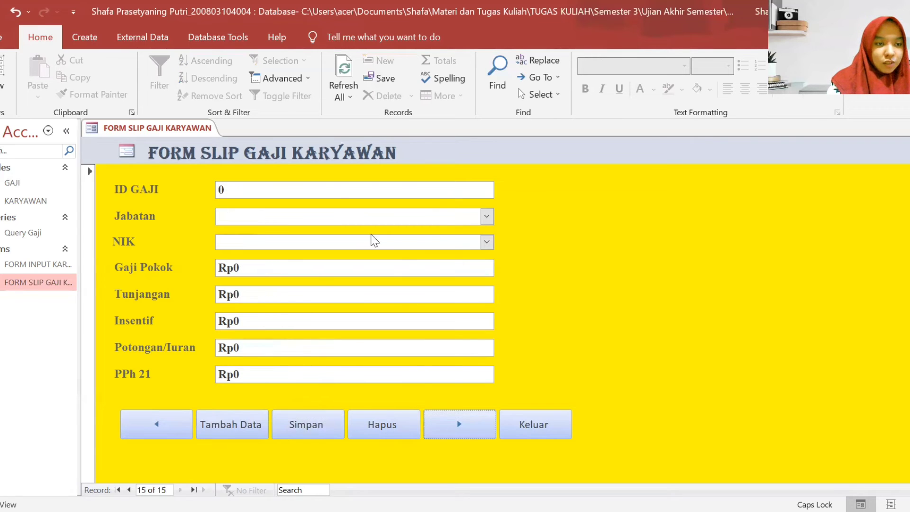
key(BackSpace)
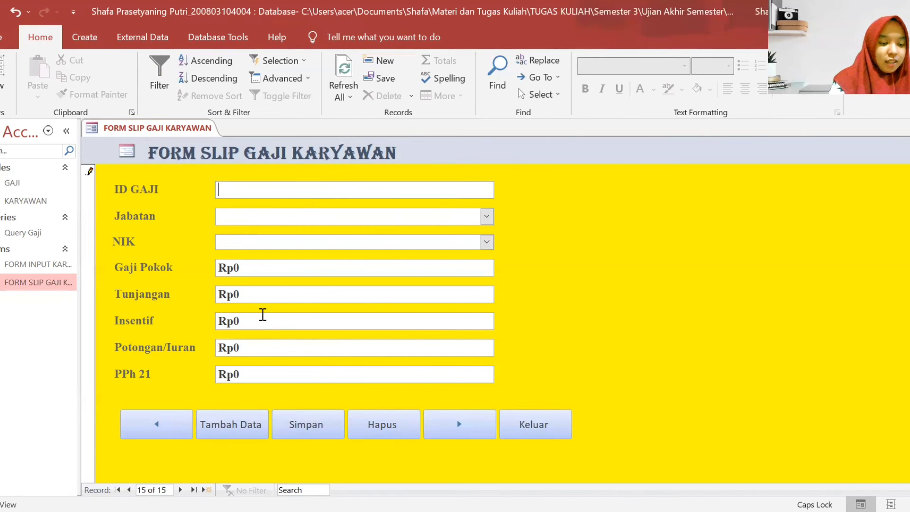
text(15)
click(376, 218)
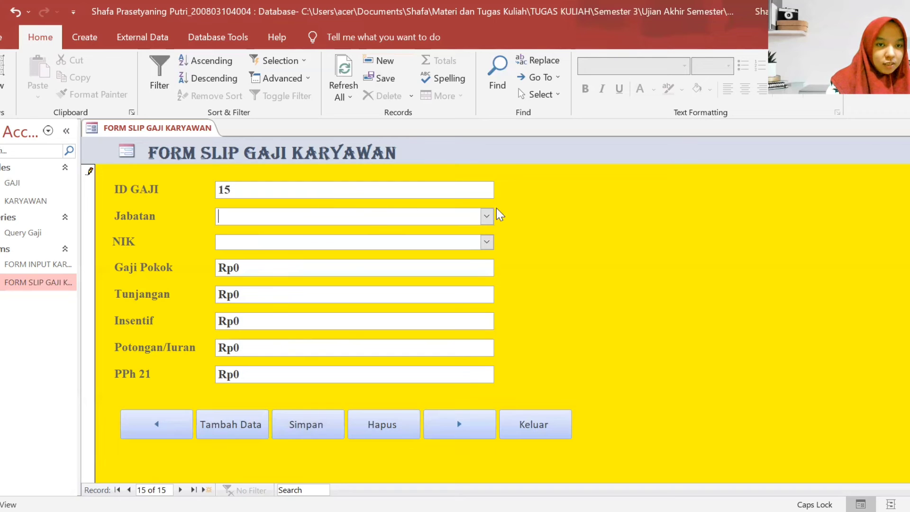
click(487, 217)
click(339, 373)
click(339, 244)
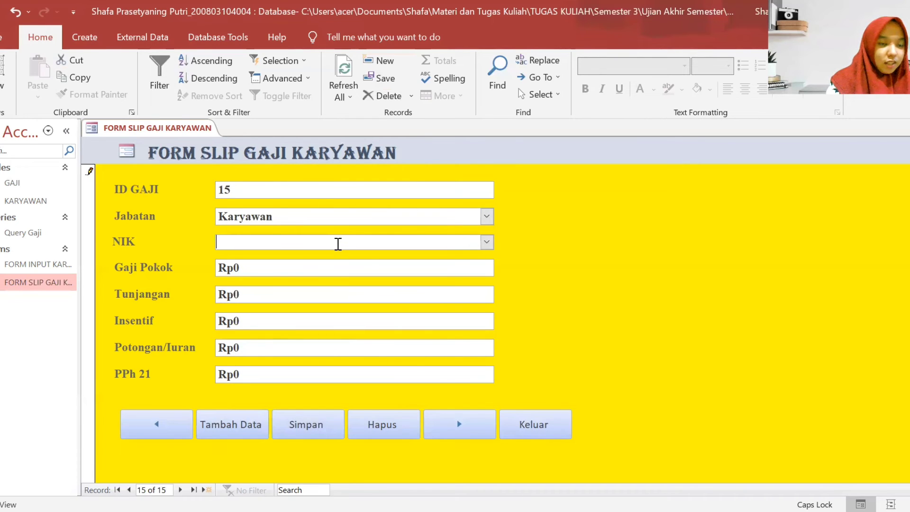
text(9050)
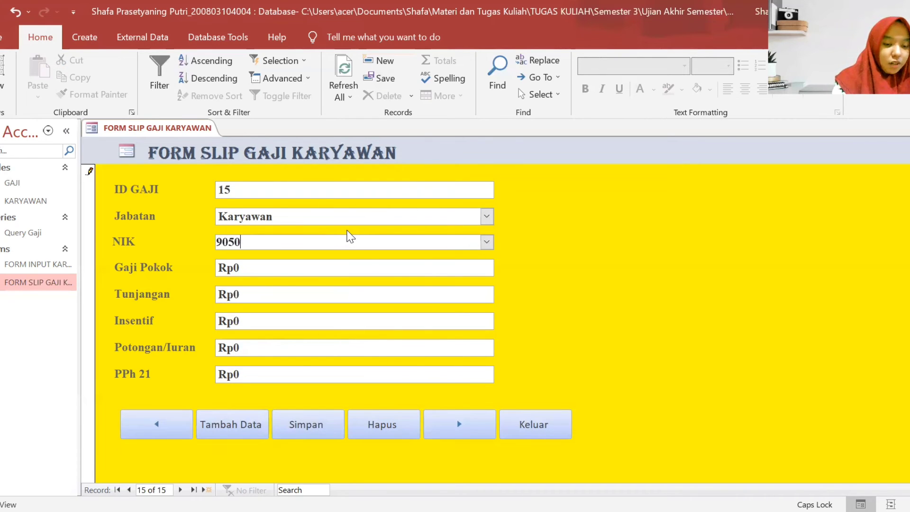
text(32)
- Fill in Gaji Pokok 3000000, Tunjangan 250000, Insentif and Potongan/Iuran 150000, and save record 15
click(293, 274)
key(BackSpace)
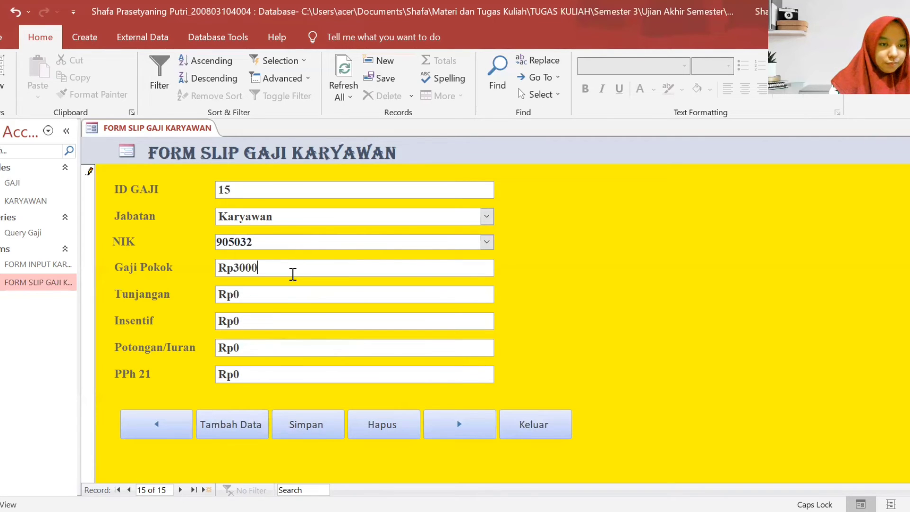
click(266, 294)
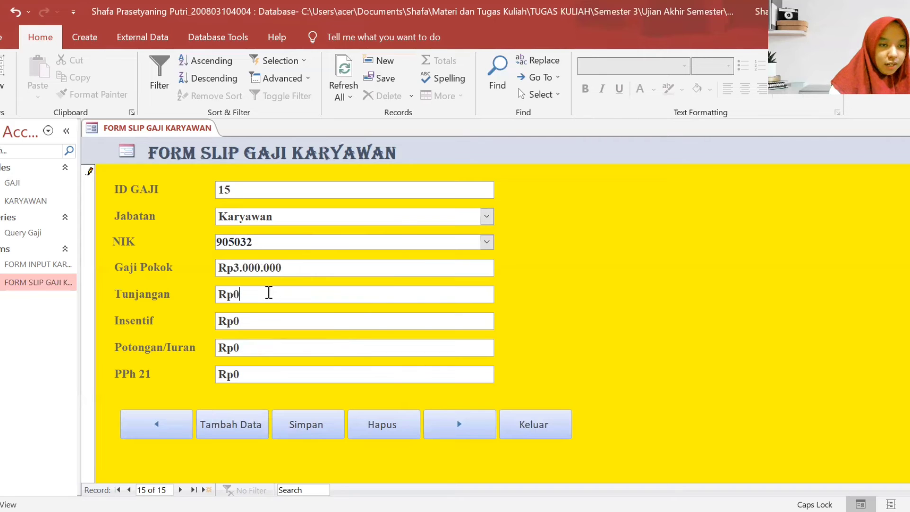
key(BackSpace)
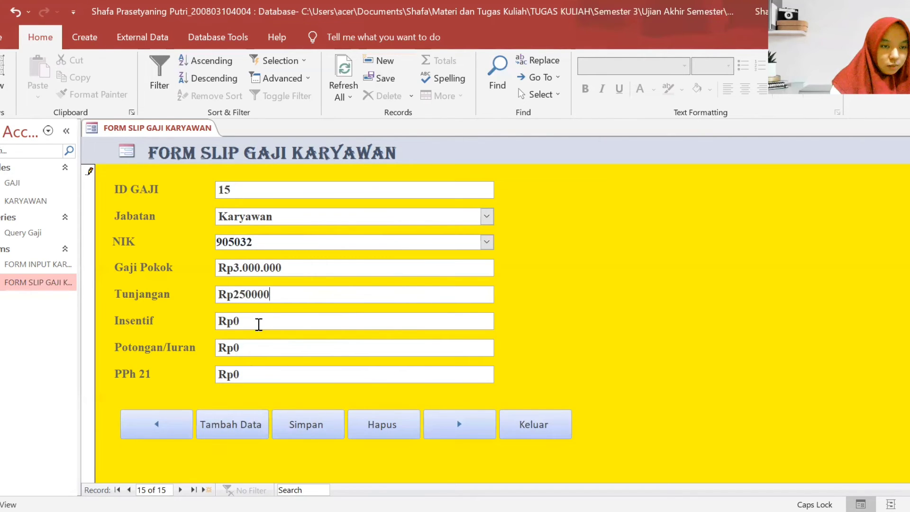
click(262, 318)
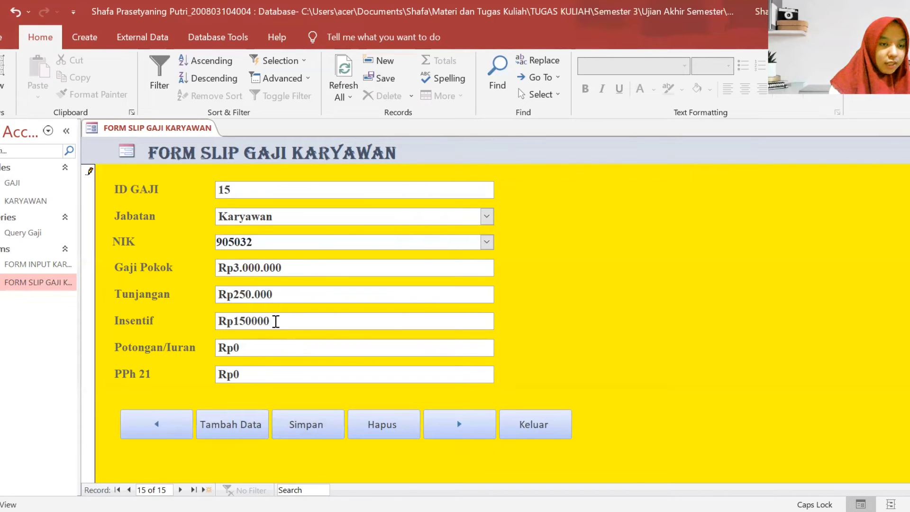
click(272, 346)
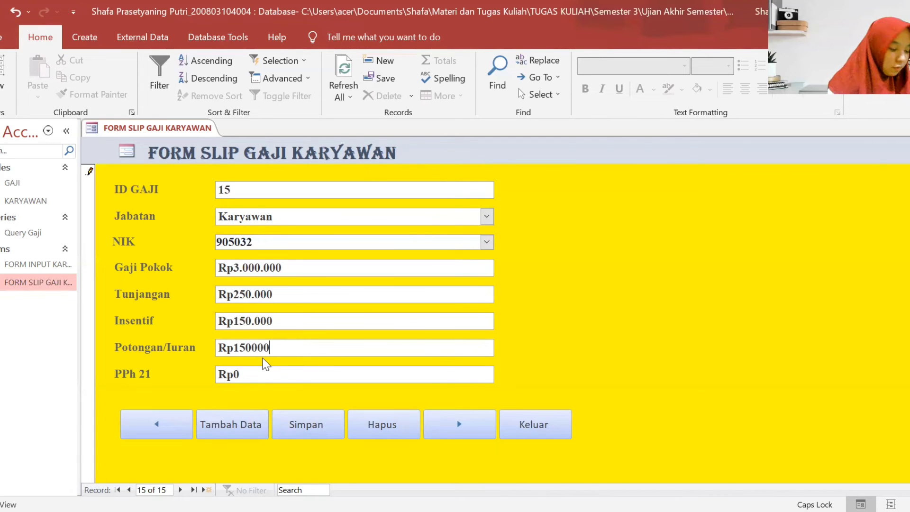
click(261, 368)
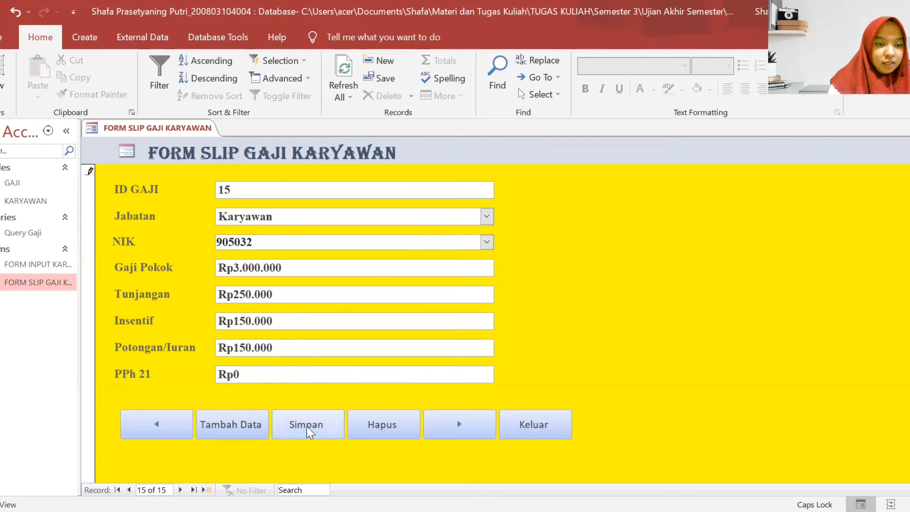
click(320, 429)
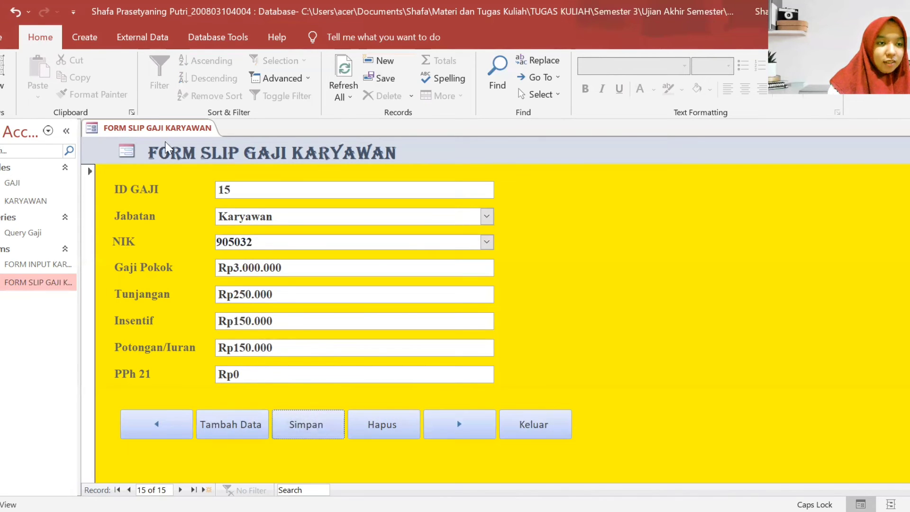
- Close FORM SLIP GAJI KARYAWAN from its tab menu and open the GAJI table datasheet
right_click(161, 127)
click(162, 129)
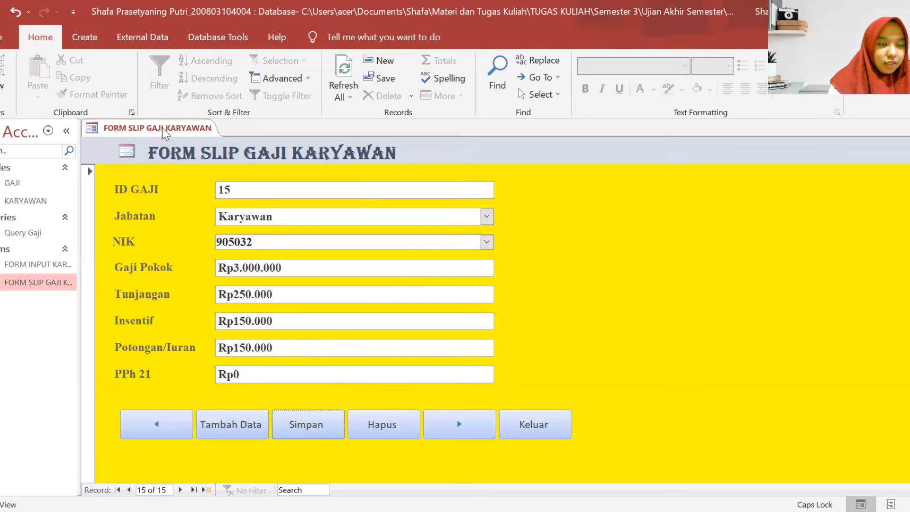
right_click(165, 132)
click(194, 155)
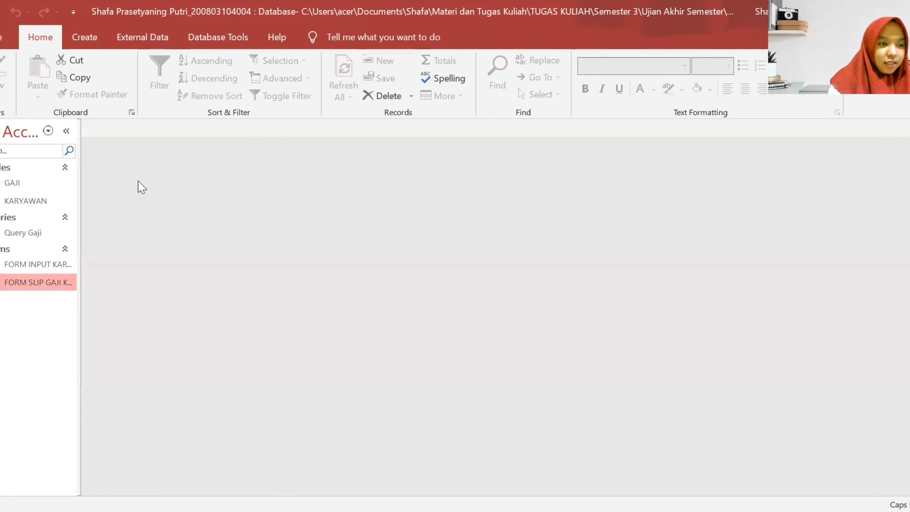
double_click(9, 187)
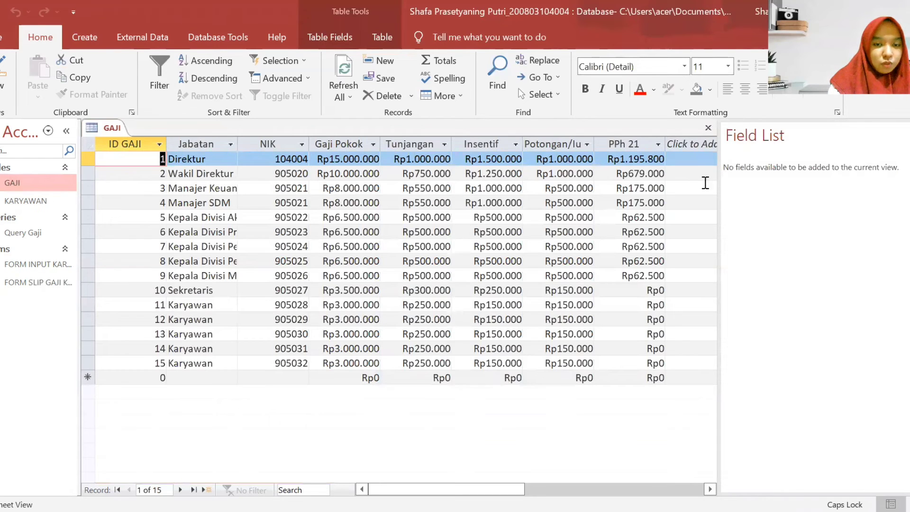
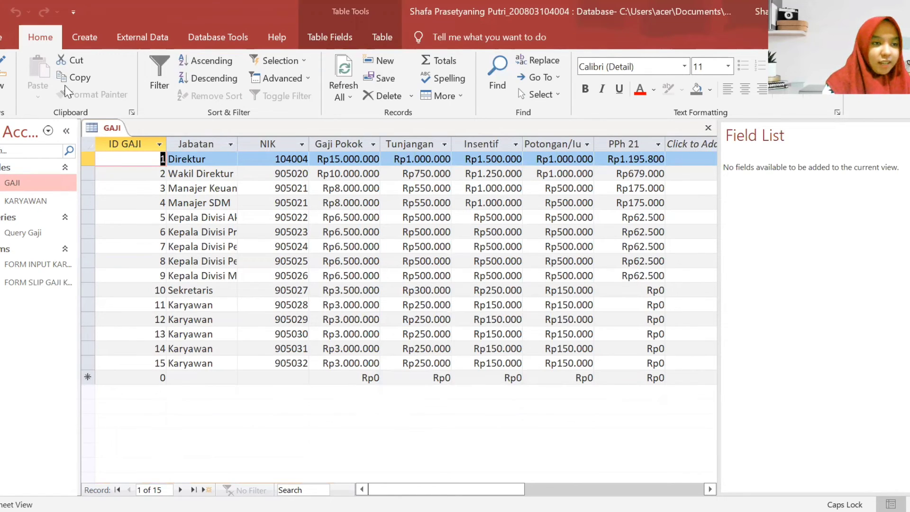
- Close the open GAJI table datasheet from its tab's right-click menu
right_click(105, 130)
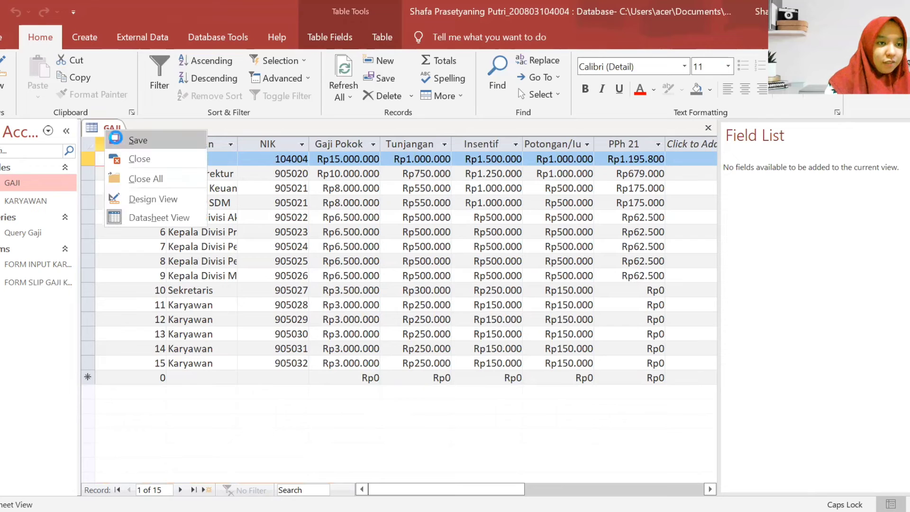
right_click(110, 128)
click(138, 157)
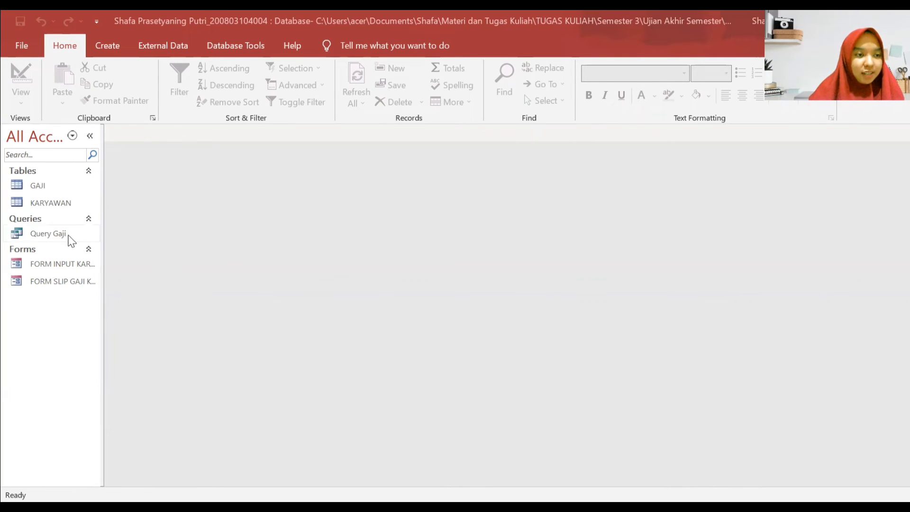
- Create a quick report from Query Gaji and switch it to Design View
click(107, 45)
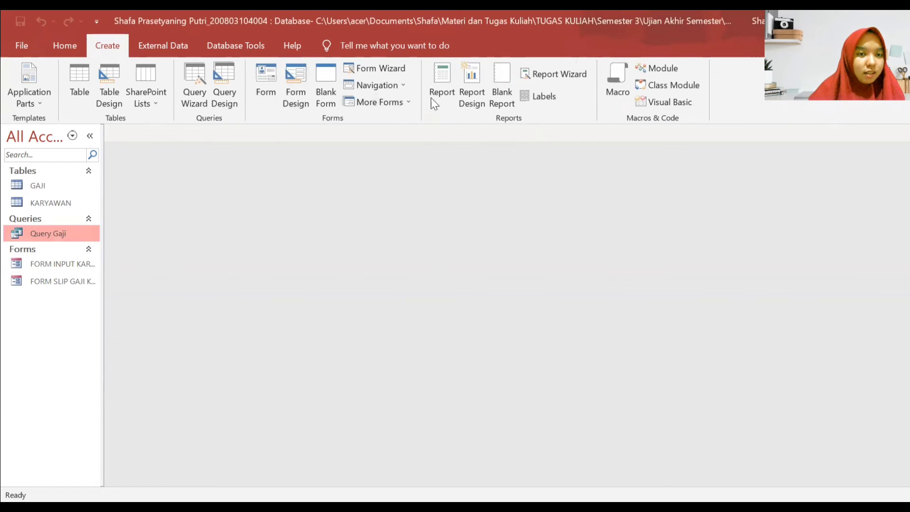
click(441, 79)
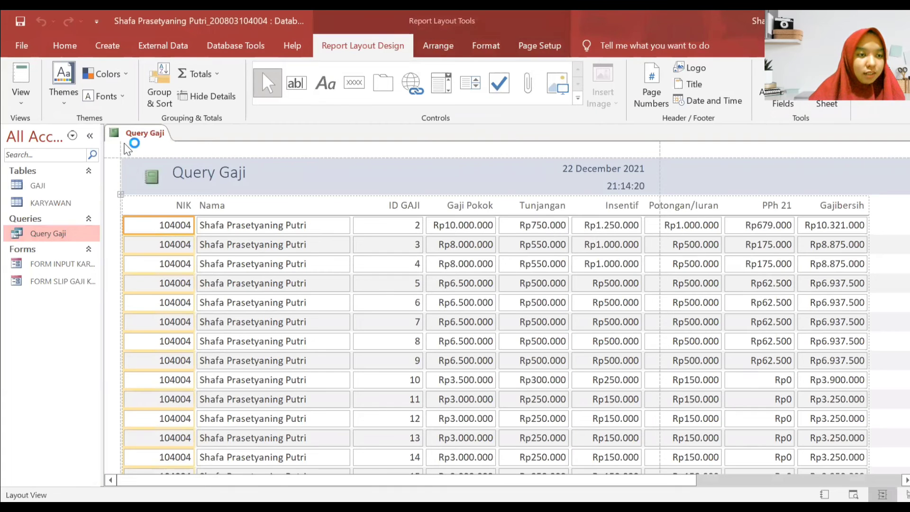
right_click(137, 134)
click(173, 240)
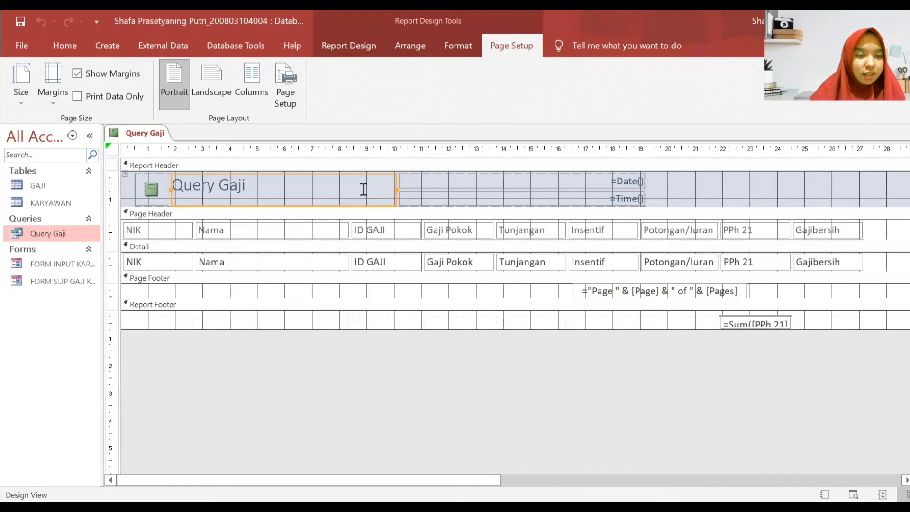
- Replace the report title with 'SLIP GAJI KARYAWAN' in capitals
click(298, 192)
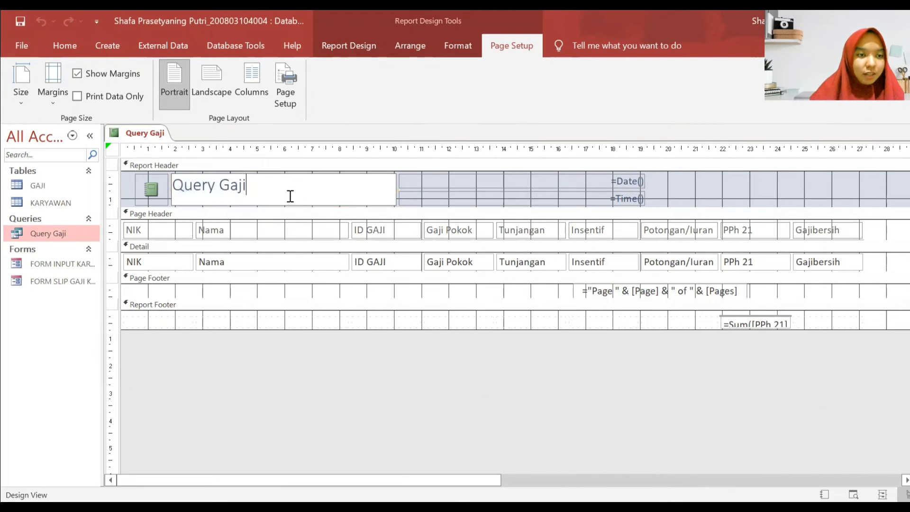
drag(272, 192, 152, 190)
key(Caps_Lock)
text(SL)
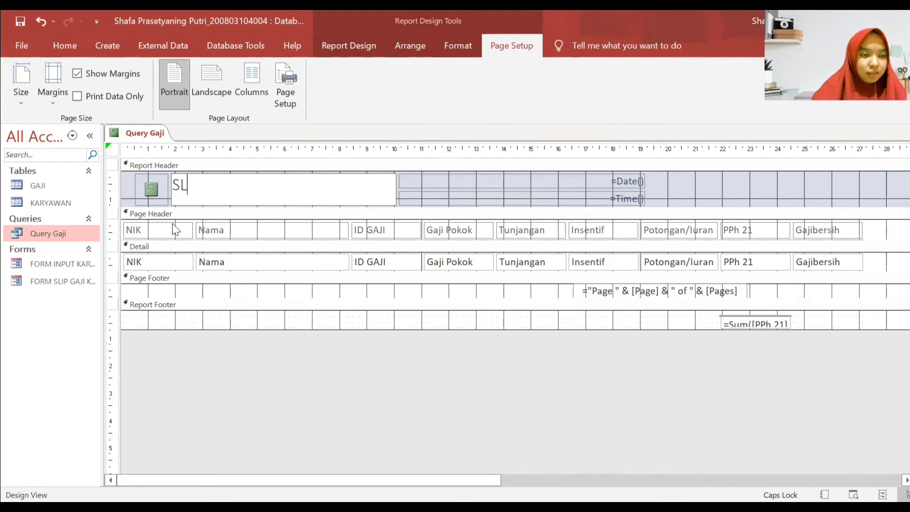
text(IP GA)
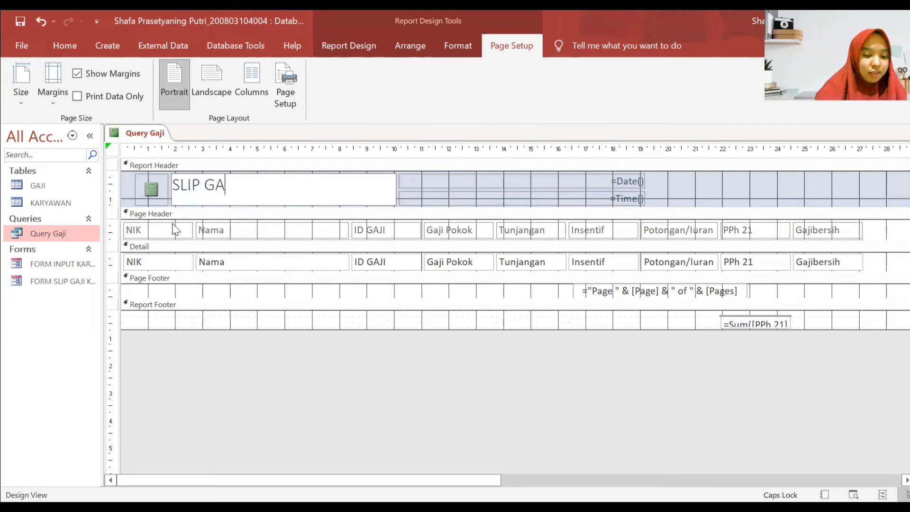
text(JI KARYAWAN)
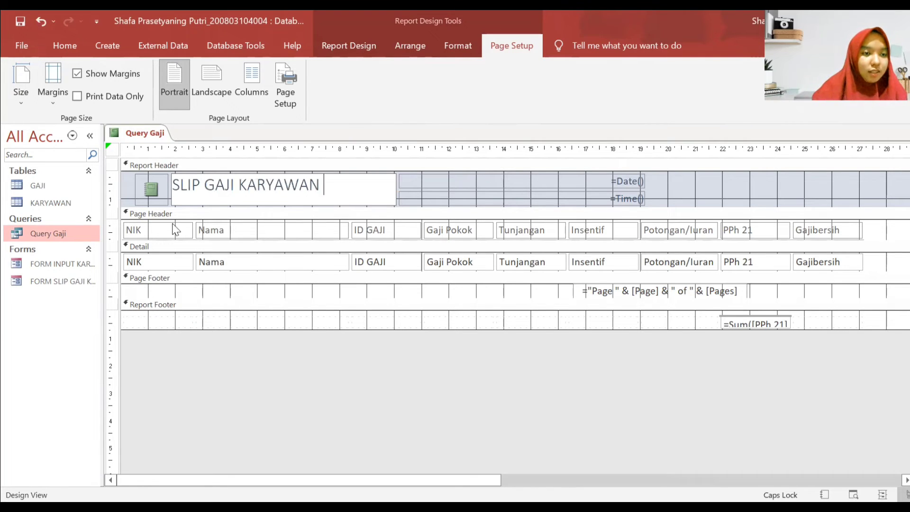
- Format the SLIP GAJI KARYAWAN title in bold Algerian font
key(ctrl+shift+Left)
key(ctrl+shift+Left)
key(ctrl+shift+Left)
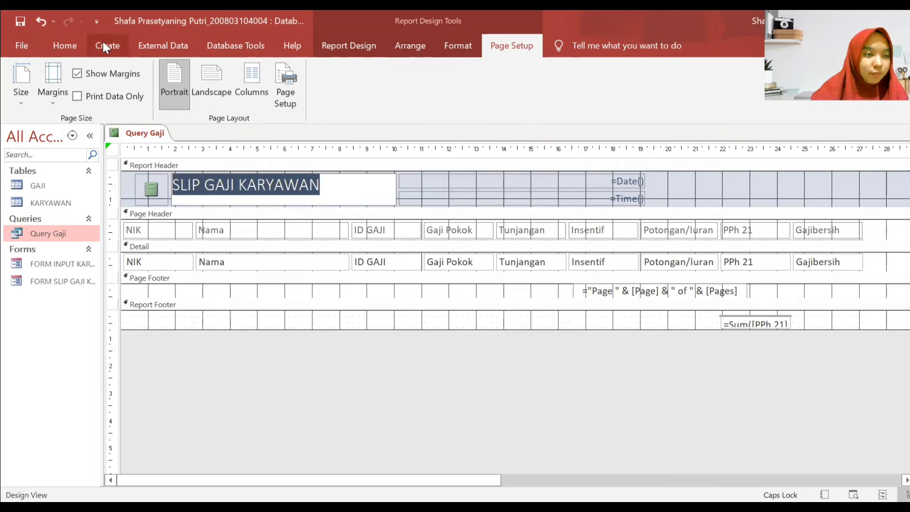
click(65, 45)
click(630, 73)
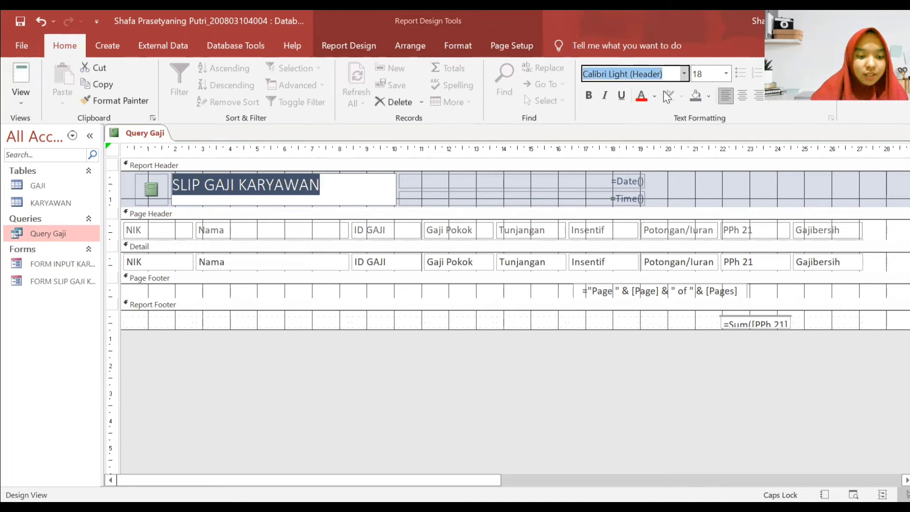
text(Al)
key(Return)
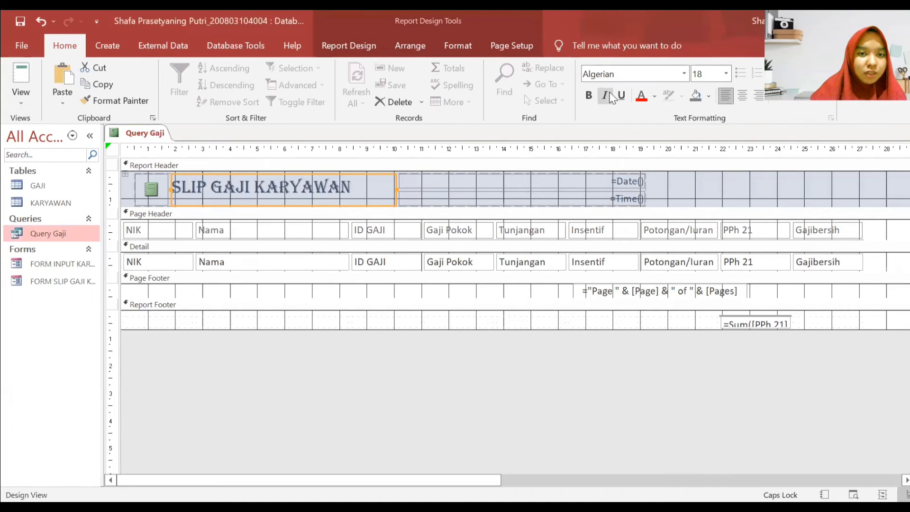
click(589, 95)
click(448, 241)
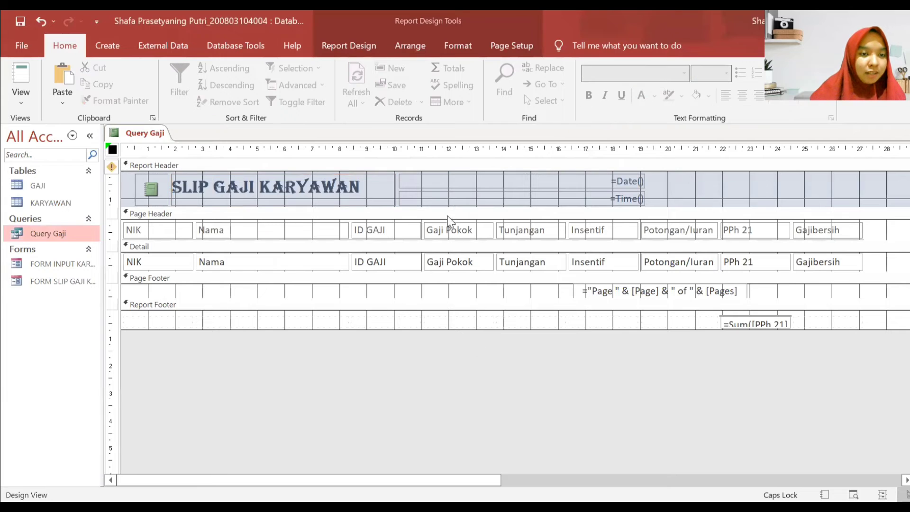
- Make the Report Header and Page Header sections taller
click(406, 206)
drag(406, 207, 406, 220)
click(409, 249)
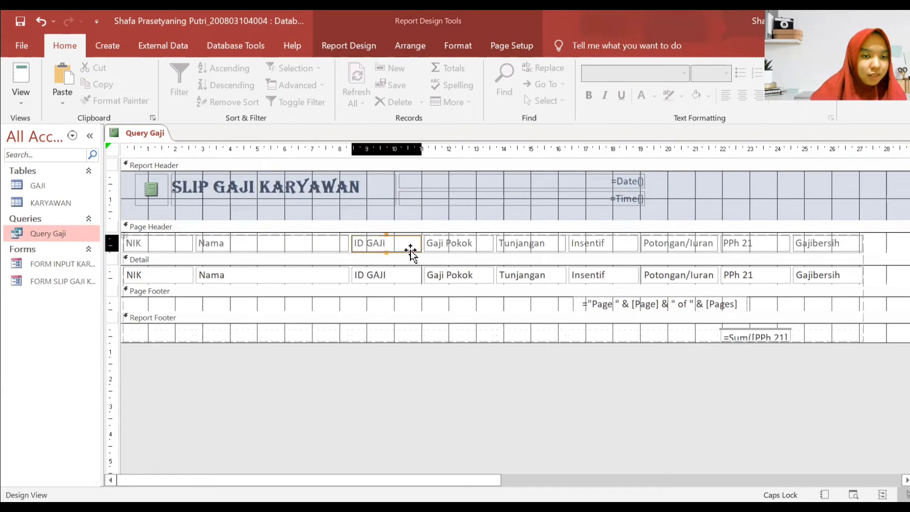
click(423, 261)
drag(432, 256, 433, 309)
- Remove the layout from the nine Page Header labels and stack Nama and ID GAJI under NIK
click(563, 273)
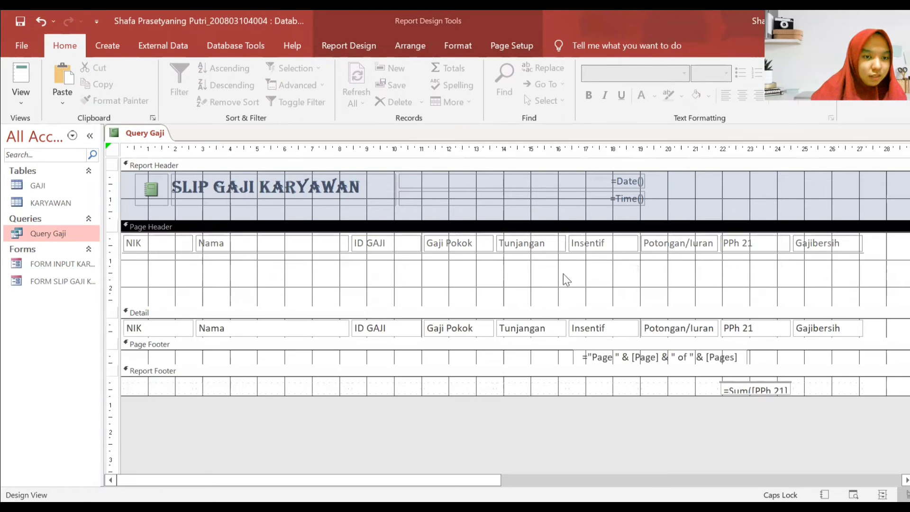
drag(863, 284, 124, 242)
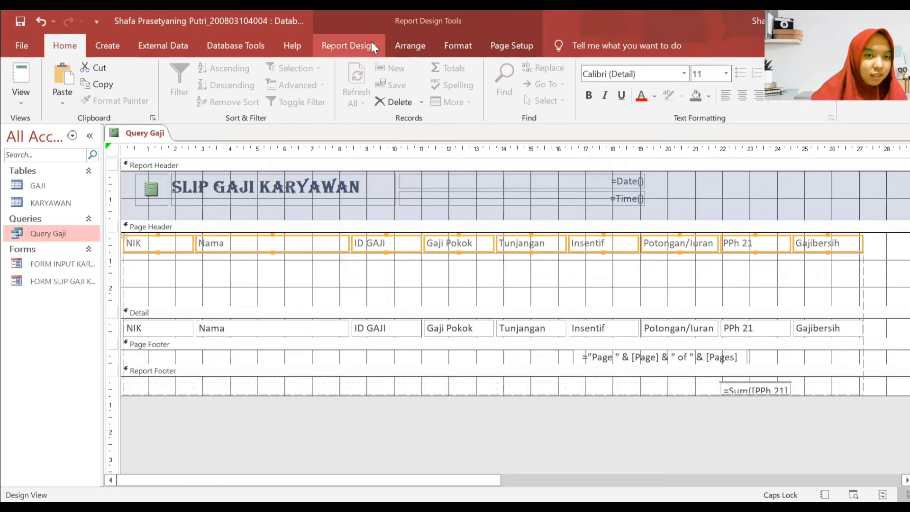
click(383, 45)
click(411, 46)
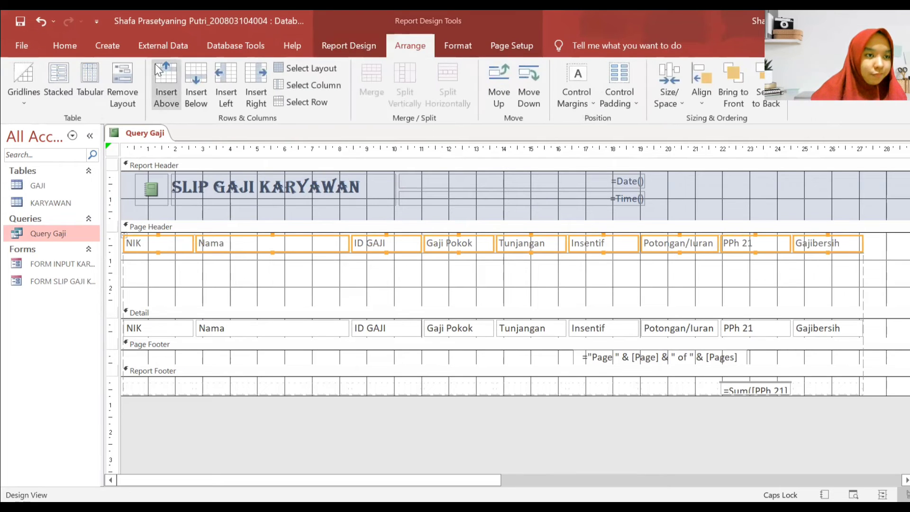
click(120, 72)
drag(279, 241, 214, 264)
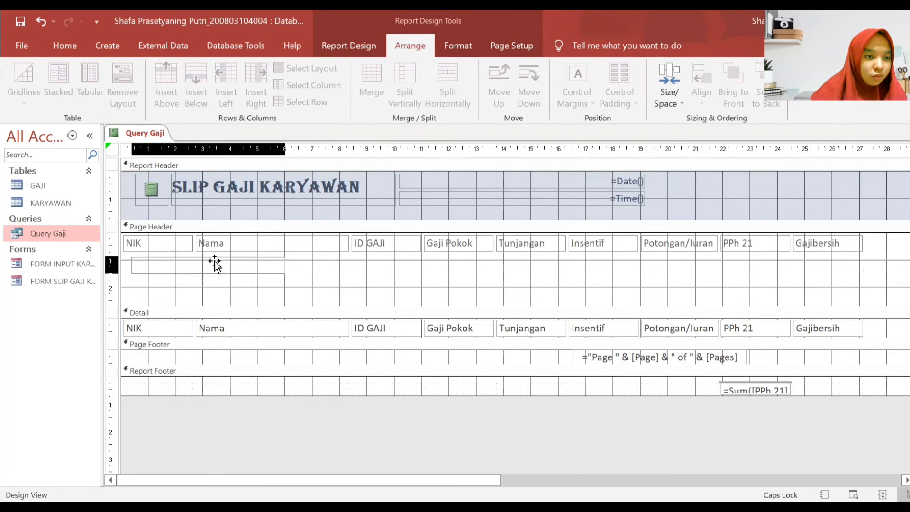
drag(379, 254, 175, 303)
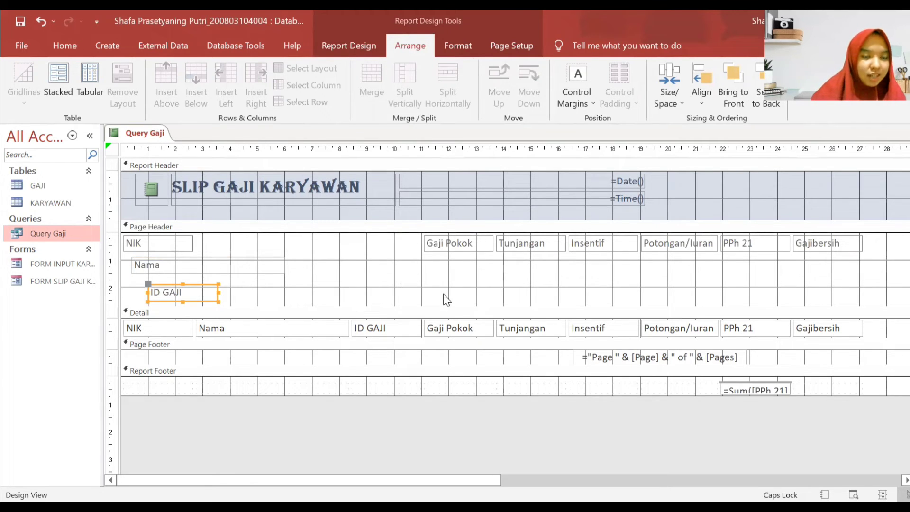
- Enlarge the Detail section and move the Gaji Pokok and Tunjangan labels into it
drag(446, 307, 445, 345)
scroll(406, 403, down, 2)
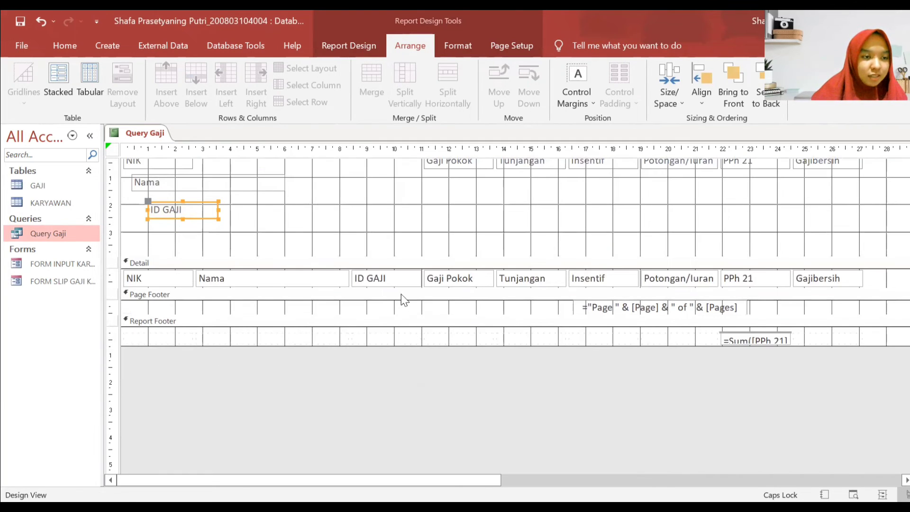
drag(400, 284, 400, 434)
scroll(341, 294, up, 1)
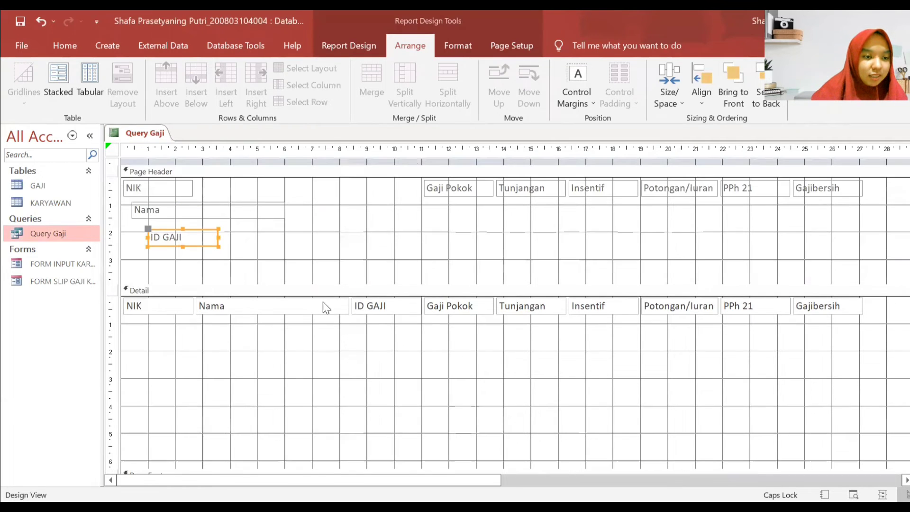
scroll(381, 336, up, 1)
drag(461, 245, 179, 415)
drag(526, 244, 191, 449)
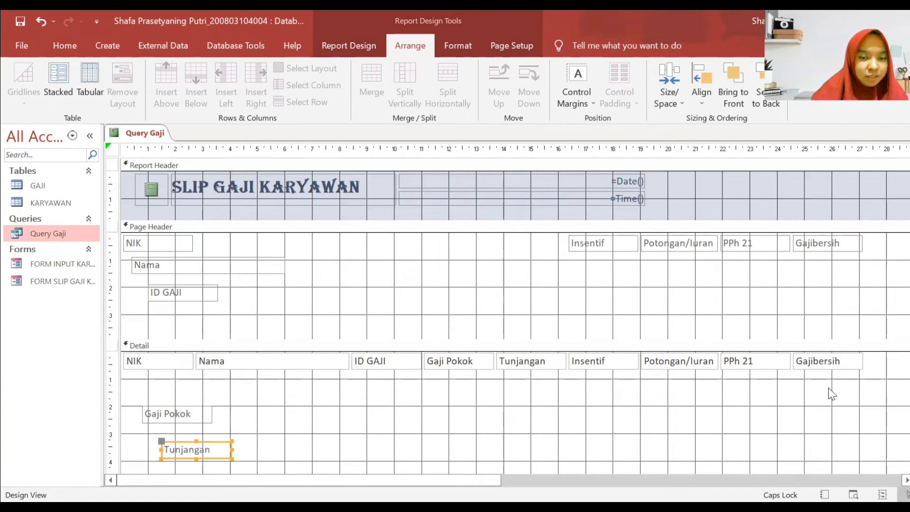
- Move the NIK, Nama and ID GAJI field boxes into a stack in the Page Header
drag(829, 389, 389, 245)
click(244, 325)
drag(209, 365, 370, 278)
drag(391, 355, 432, 291)
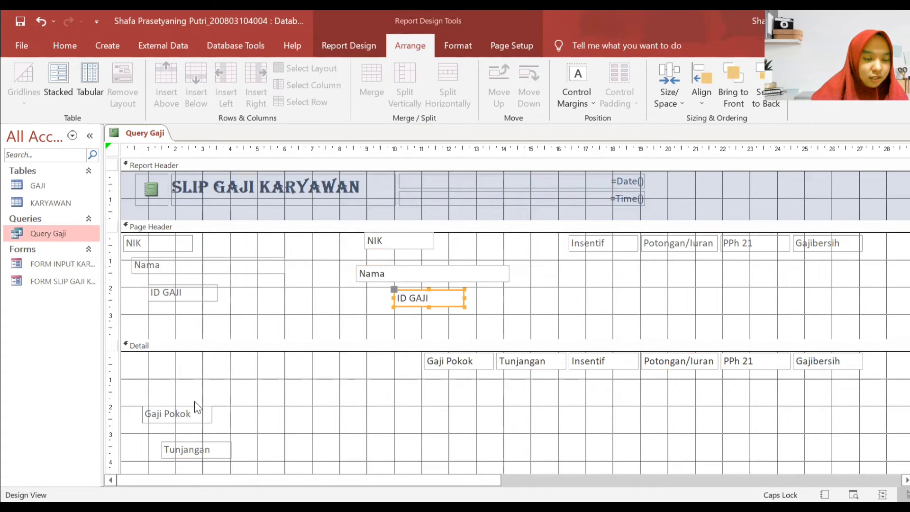
- Stack the Gaji Pokok, Tunjangan, Insentif, Potongan/Iuran, PPh 21 and Gajibersih labels in Detail
scroll(230, 377, down, 1)
drag(197, 361, 199, 317)
drag(192, 387, 171, 332)
drag(616, 190, 184, 374)
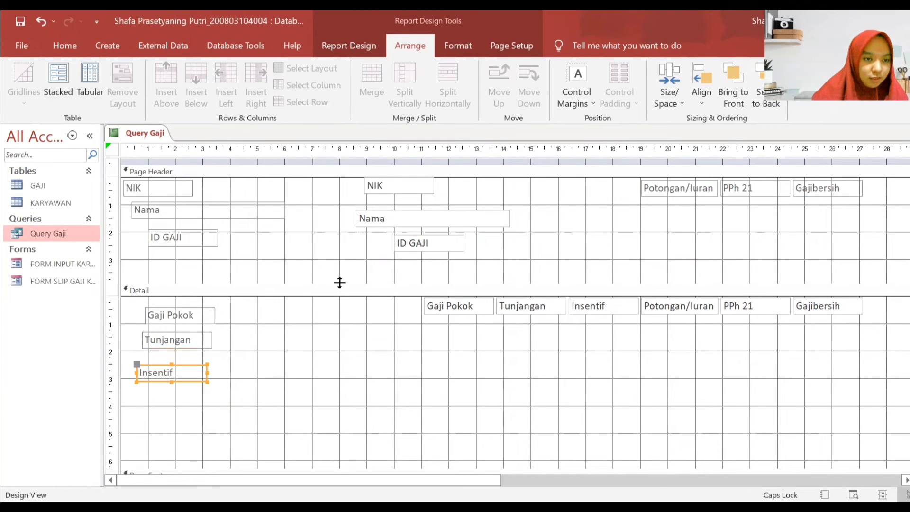
drag(670, 204, 169, 402)
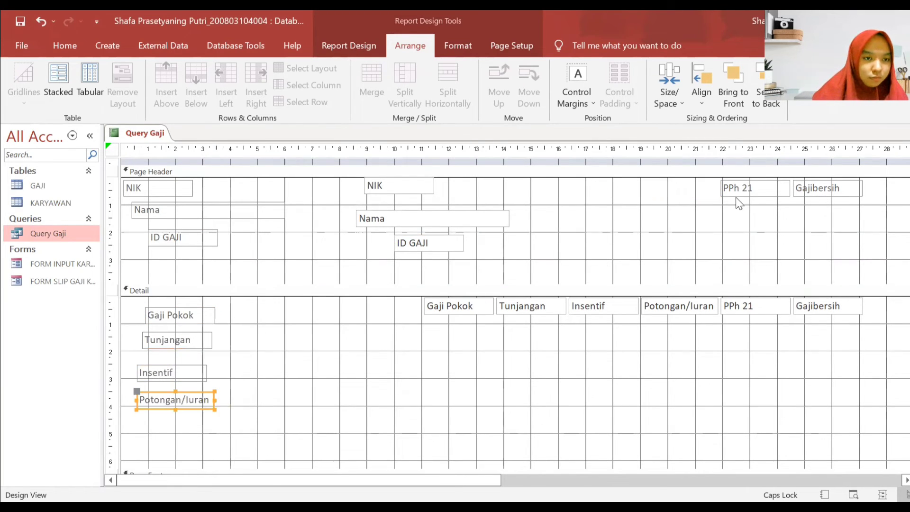
drag(771, 191, 195, 422)
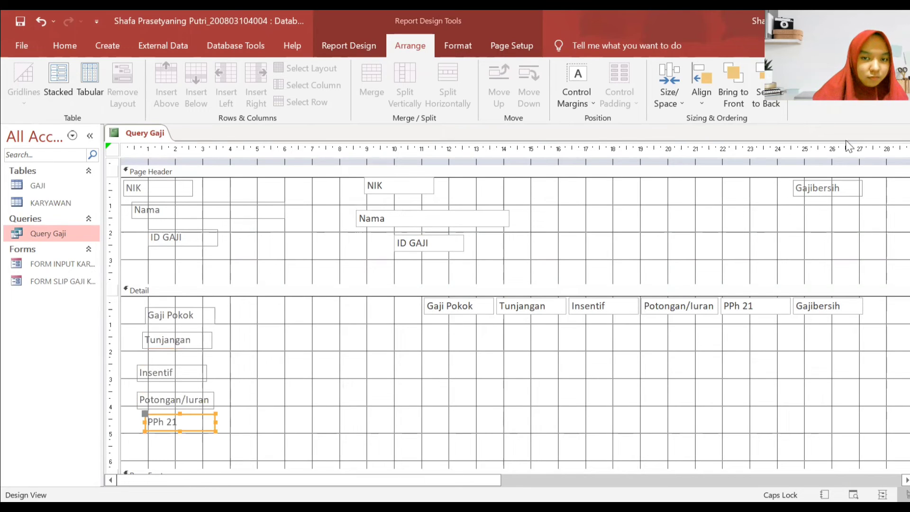
click(806, 199)
drag(806, 199, 167, 454)
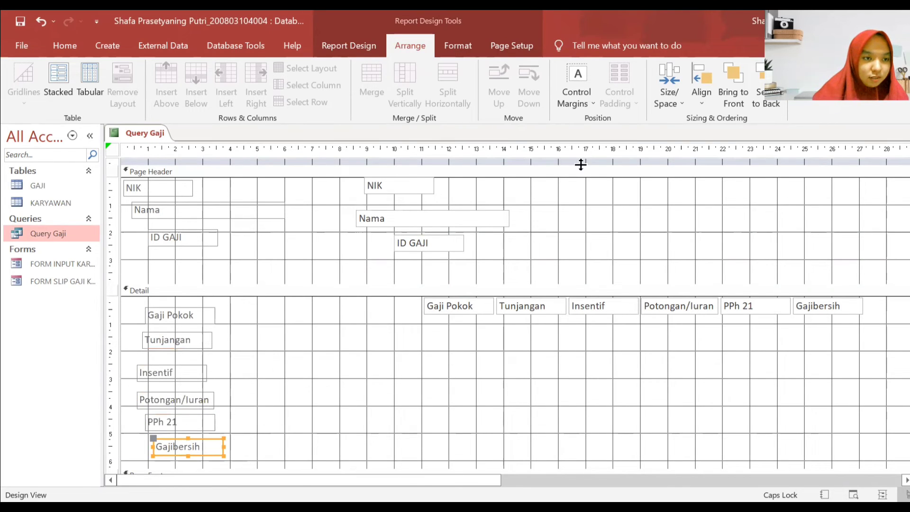
- Line up the six salary field boxes beside their labels, ending with Gajibersih, and select them
drag(455, 309, 321, 321)
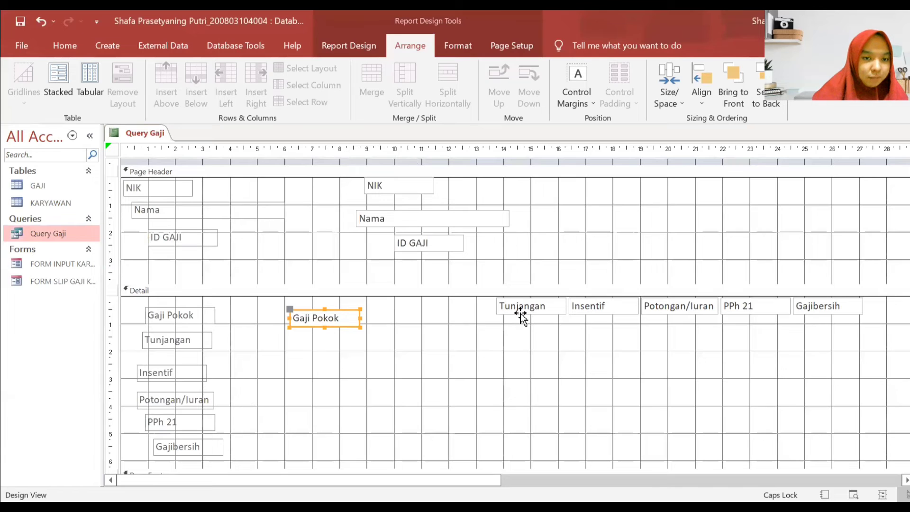
drag(522, 315, 315, 351)
drag(614, 306, 344, 367)
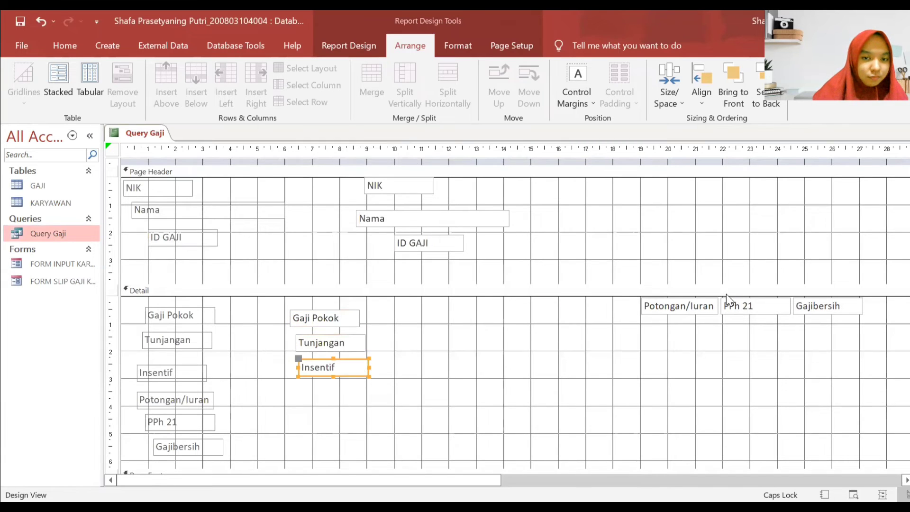
drag(687, 311, 351, 406)
drag(786, 317, 381, 421)
drag(838, 313, 358, 405)
drag(446, 402, 286, 250)
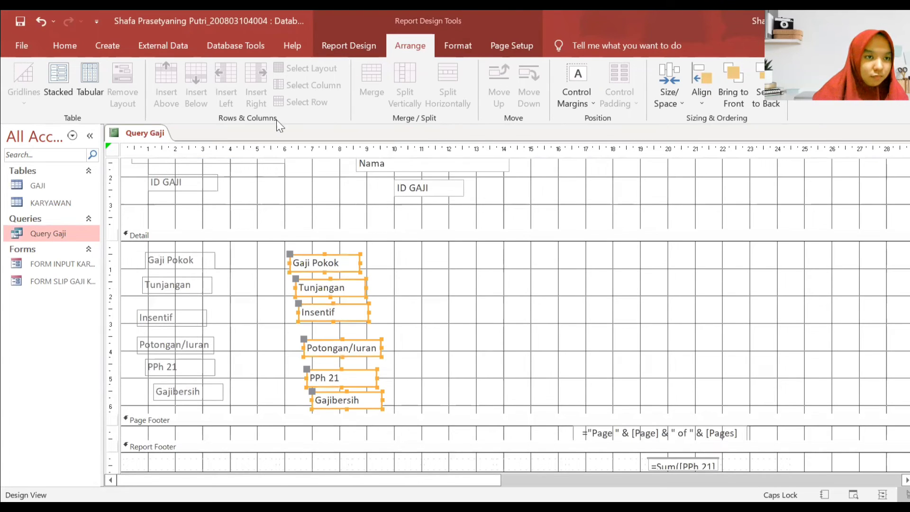
- Apply Stacked layouts to the Detail labels and boxes and the NIK, Nama, ID GAJI labels and boxes
click(58, 82)
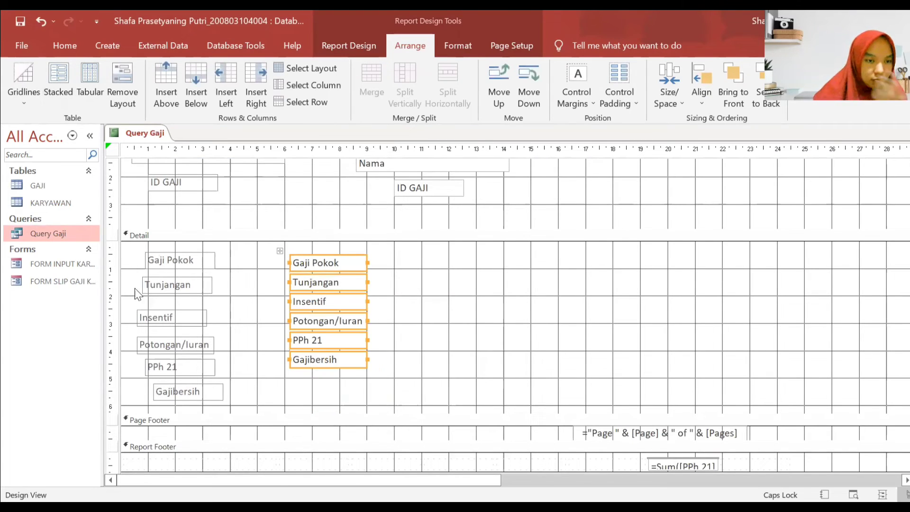
drag(235, 389, 139, 246)
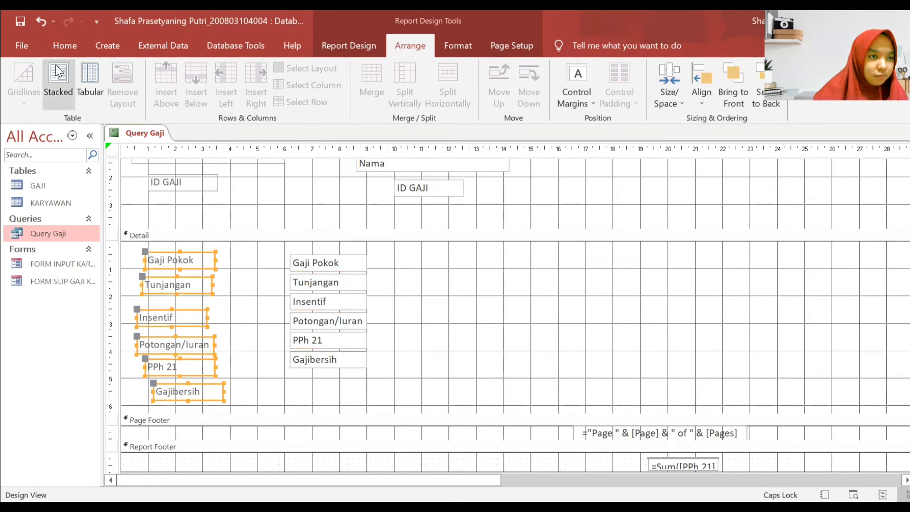
click(58, 81)
scroll(521, 394, up, 3)
drag(536, 282, 332, 204)
click(47, 76)
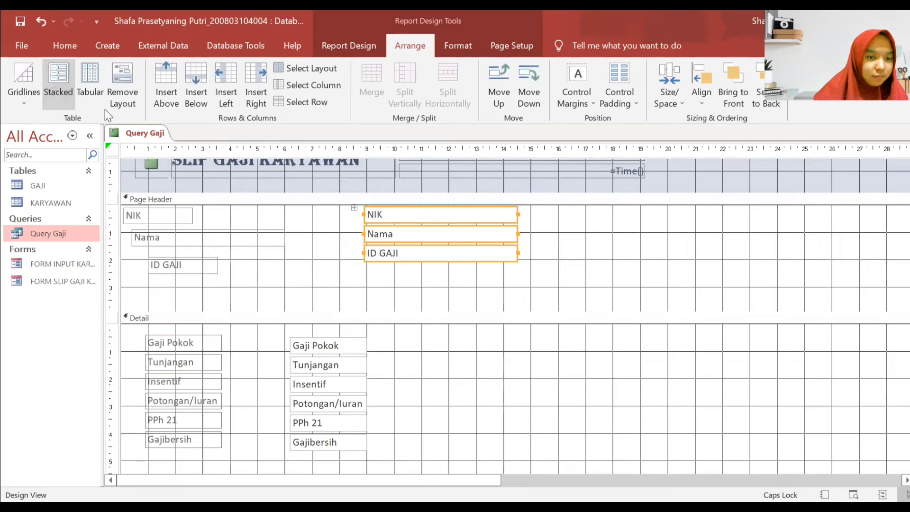
drag(256, 287, 127, 226)
click(59, 81)
- Reposition the header field group and widen its label and NIK/Nama/ID GAJI value columns
click(375, 213)
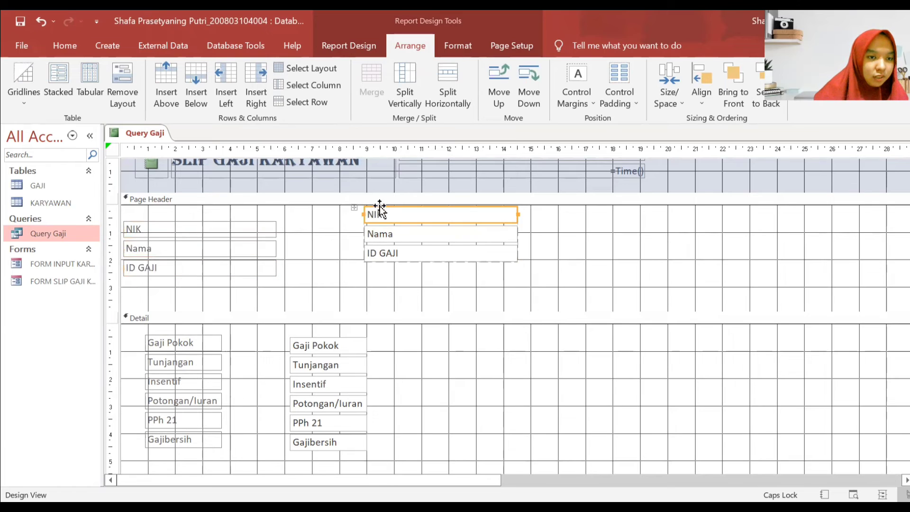
drag(370, 212, 366, 236)
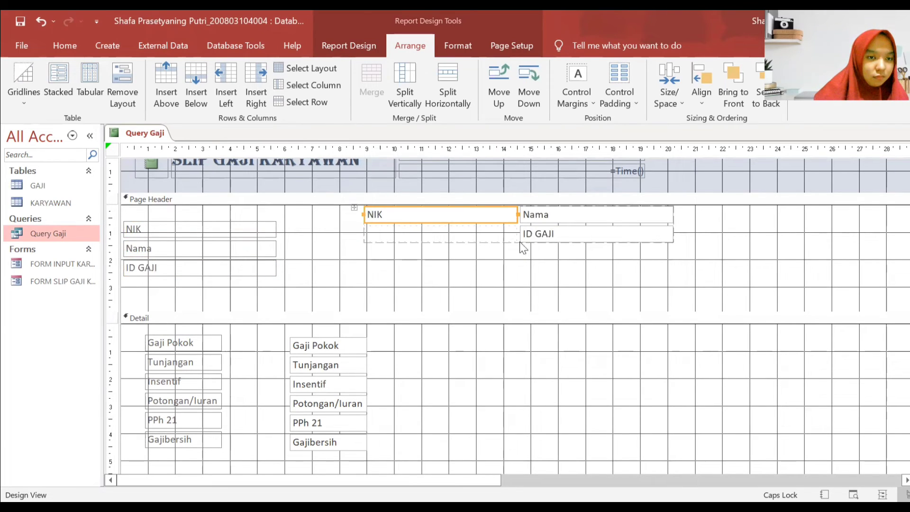
click(40, 21)
click(611, 284)
drag(514, 265, 301, 223)
click(262, 228)
click(467, 232)
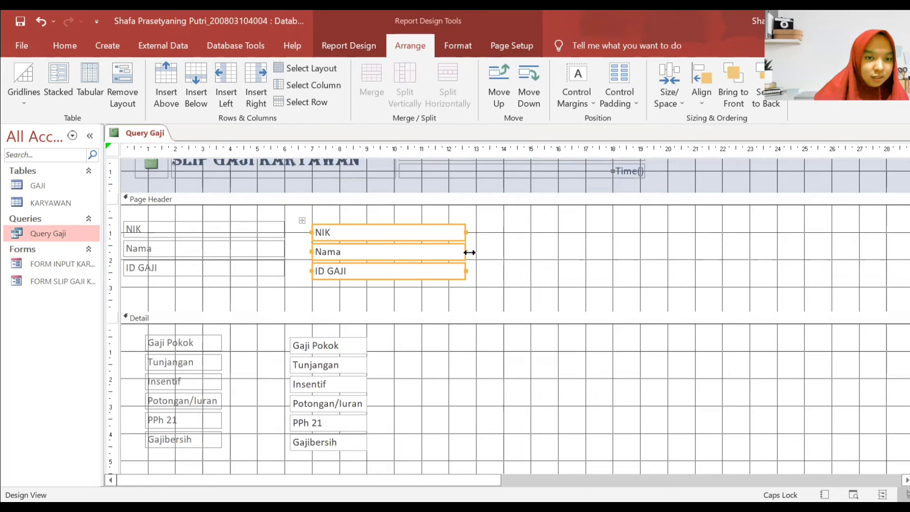
drag(465, 251, 501, 255)
- Widen the Detail label column and shift the Detail label and value columns into place
click(423, 370)
scroll(349, 294, down, 2)
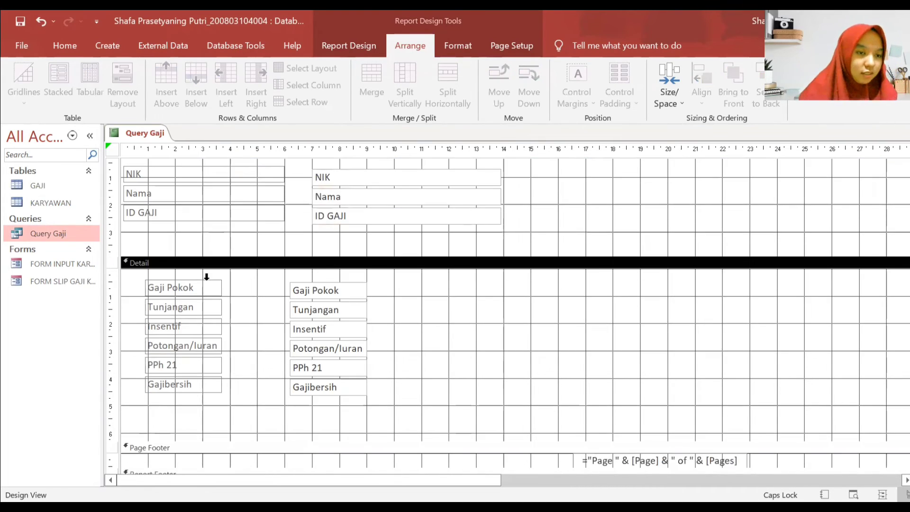
click(157, 287)
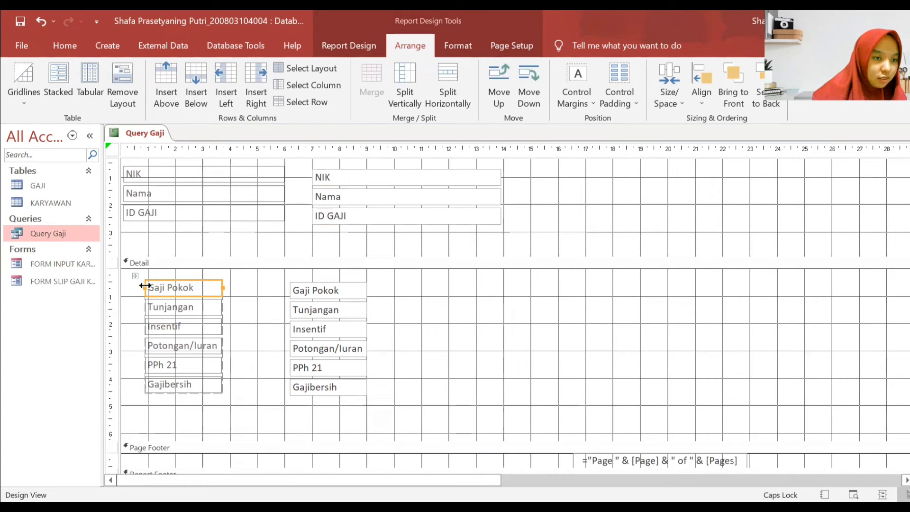
drag(145, 287, 125, 287)
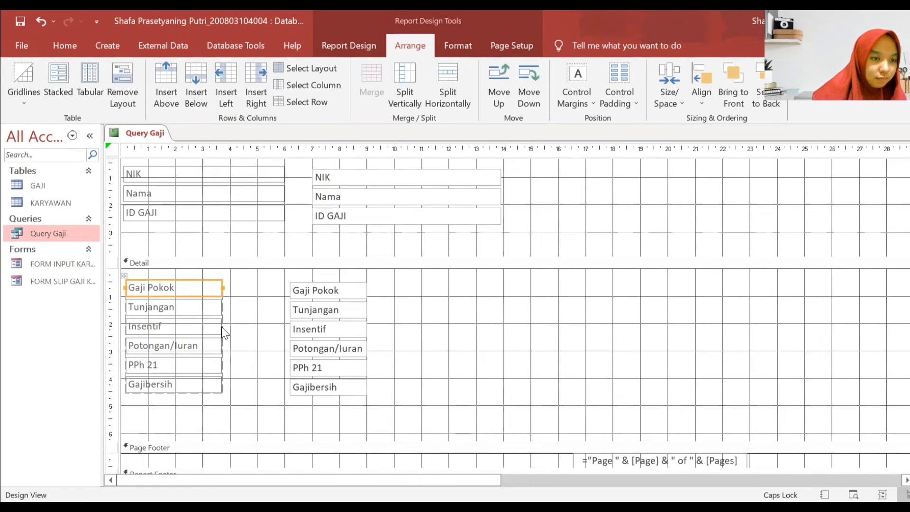
click(207, 329)
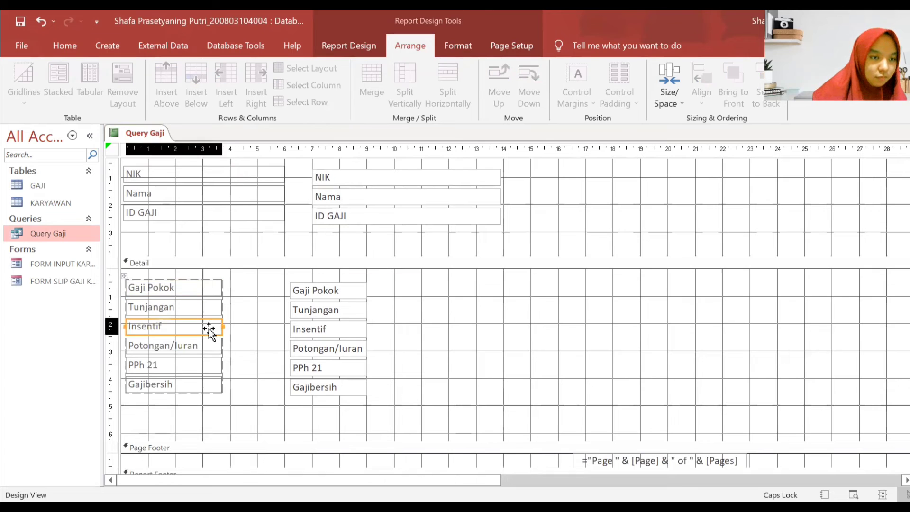
drag(222, 326, 285, 340)
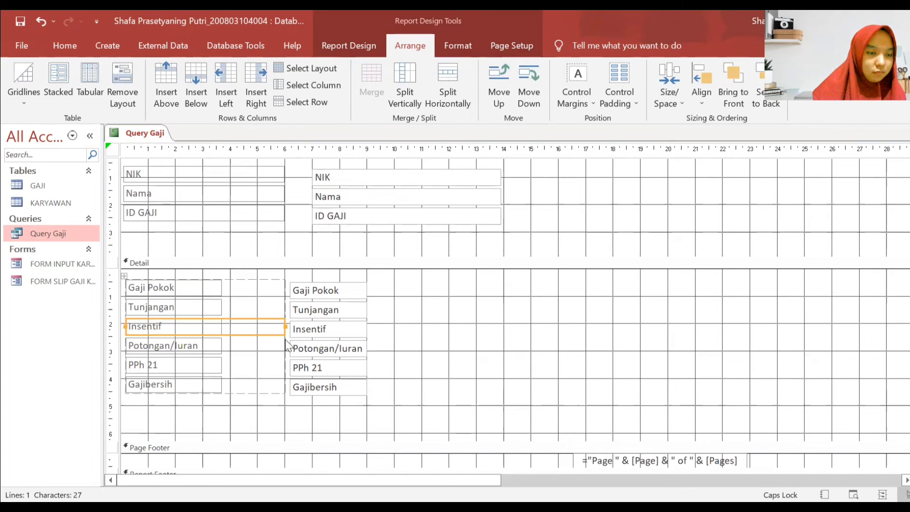
drag(122, 274, 128, 284)
click(286, 288)
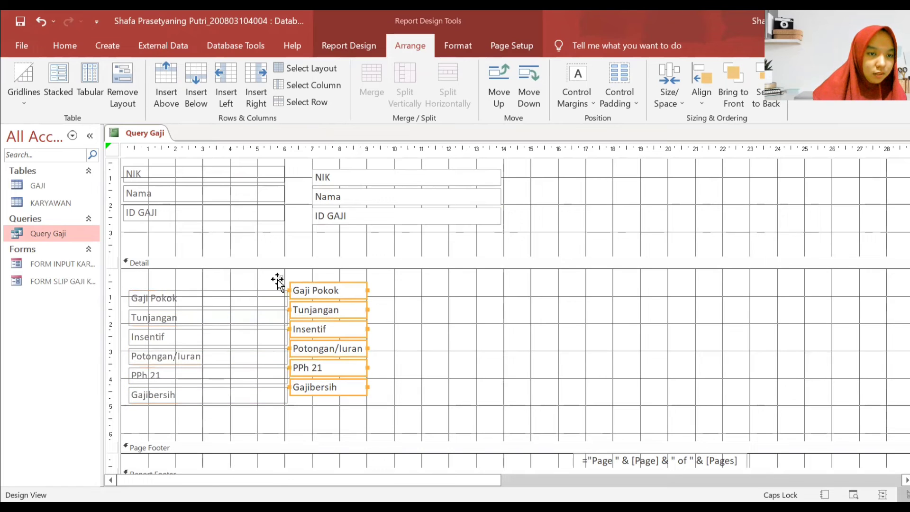
drag(278, 280, 296, 292)
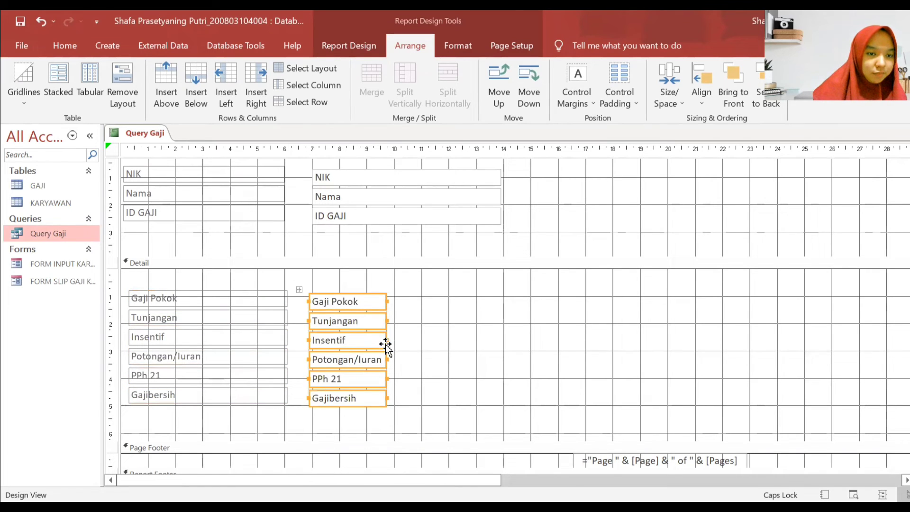
- Widen the Detail value box column to match the header boxes above
click(417, 346)
click(385, 341)
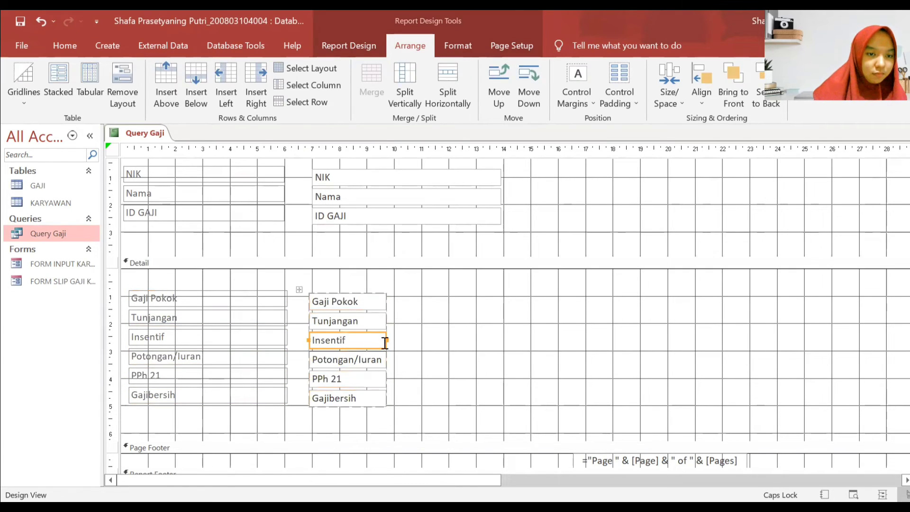
drag(386, 339, 504, 345)
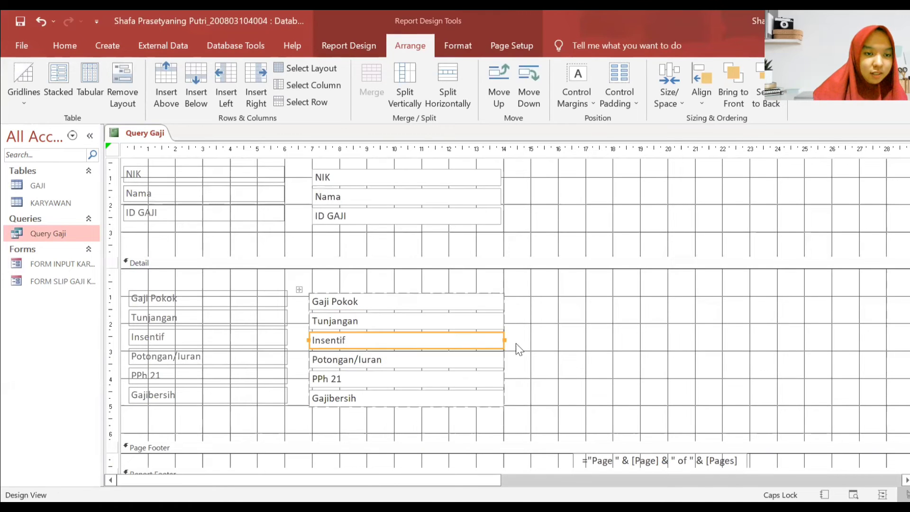
click(512, 290)
scroll(463, 280, up, 3)
scroll(455, 282, down, 3)
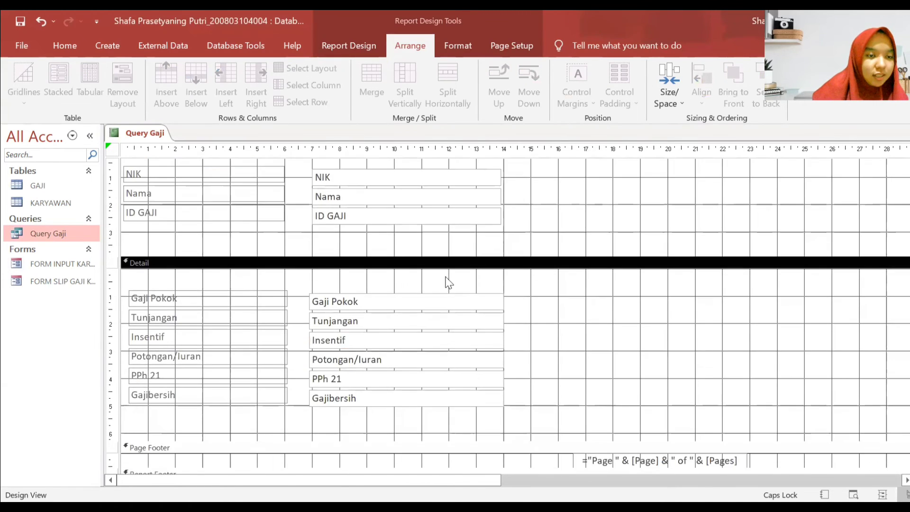
scroll(447, 280, up, 1)
click(351, 43)
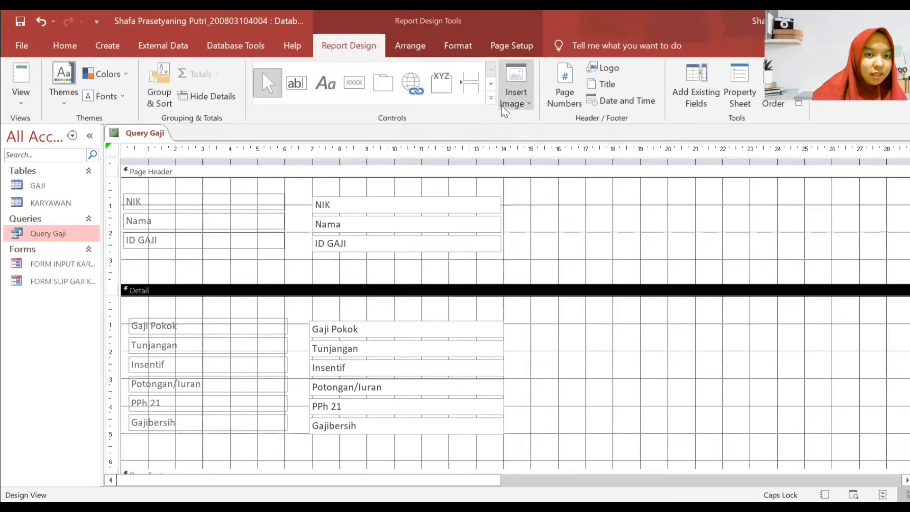
- Draw a line across the Page Header with the Line control, then undo it
click(491, 100)
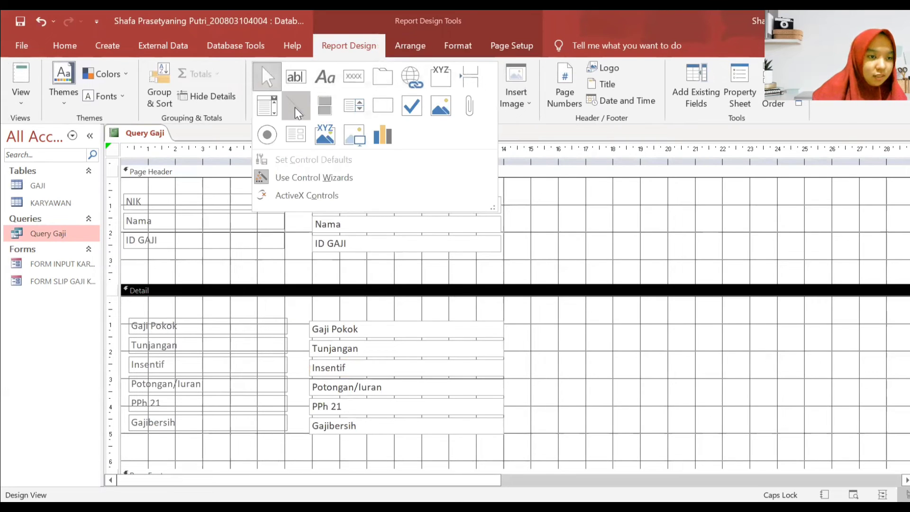
click(296, 105)
drag(121, 260, 603, 307)
scroll(612, 256, up, 1)
click(38, 21)
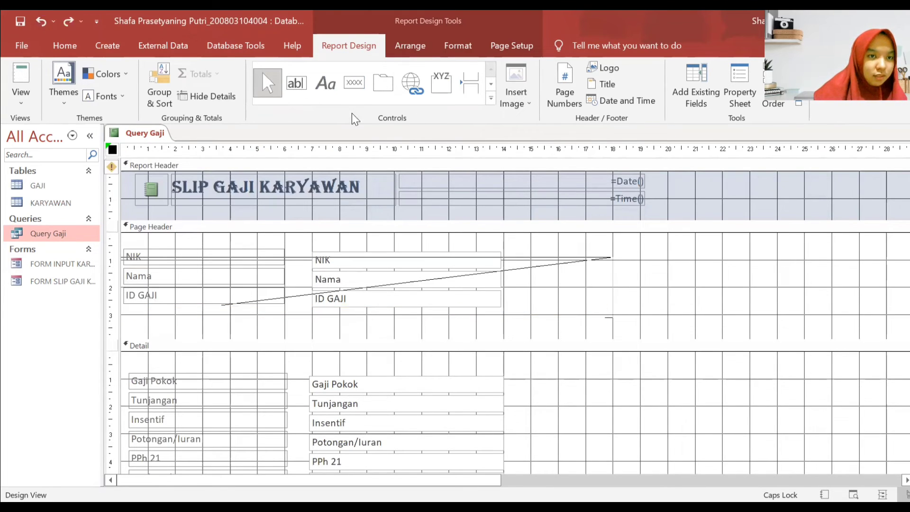
- Undo the Detail value boxes back to their narrower width and save the report
click(40, 22)
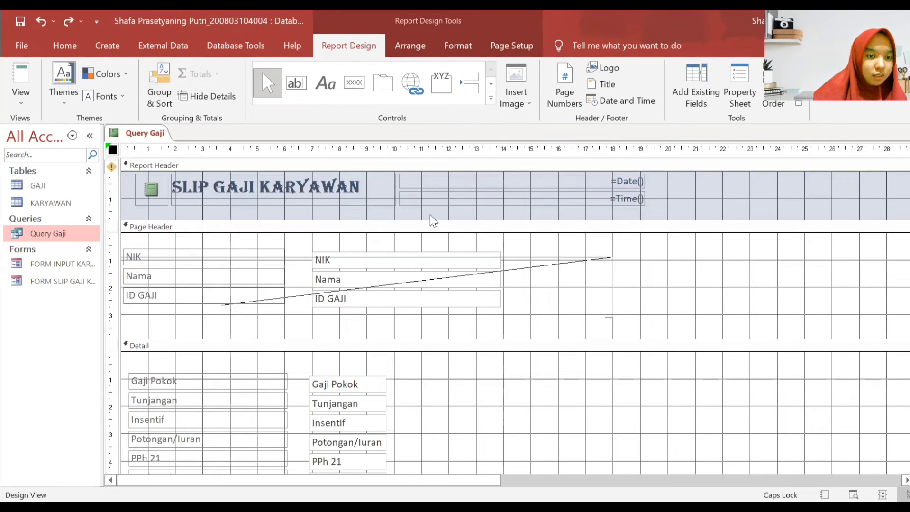
click(68, 22)
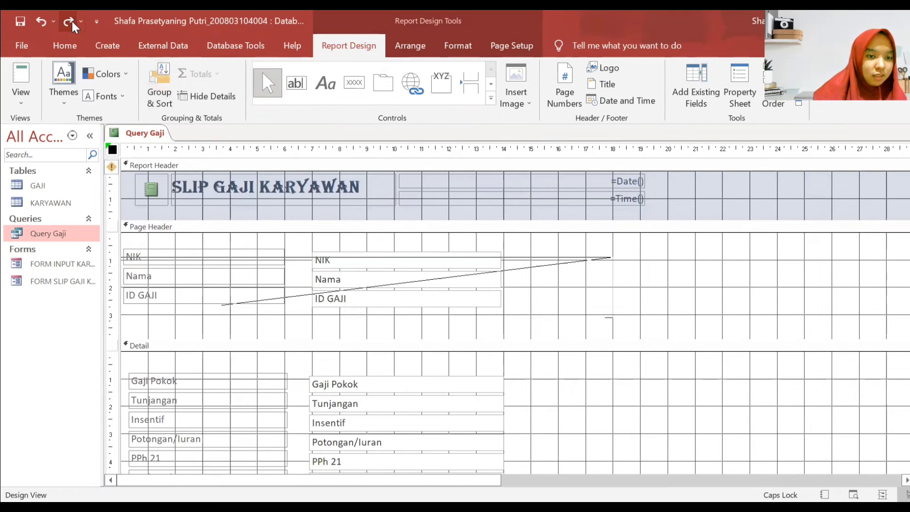
click(543, 273)
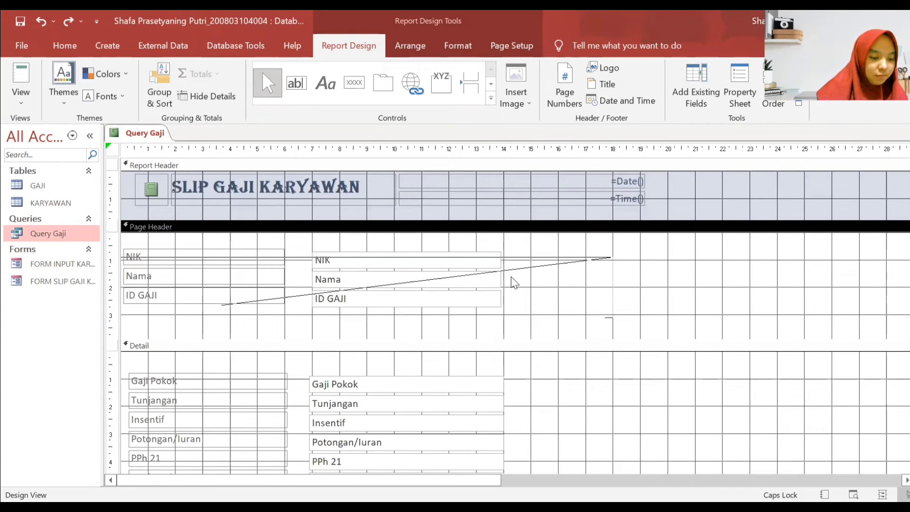
key(ctrl+z)
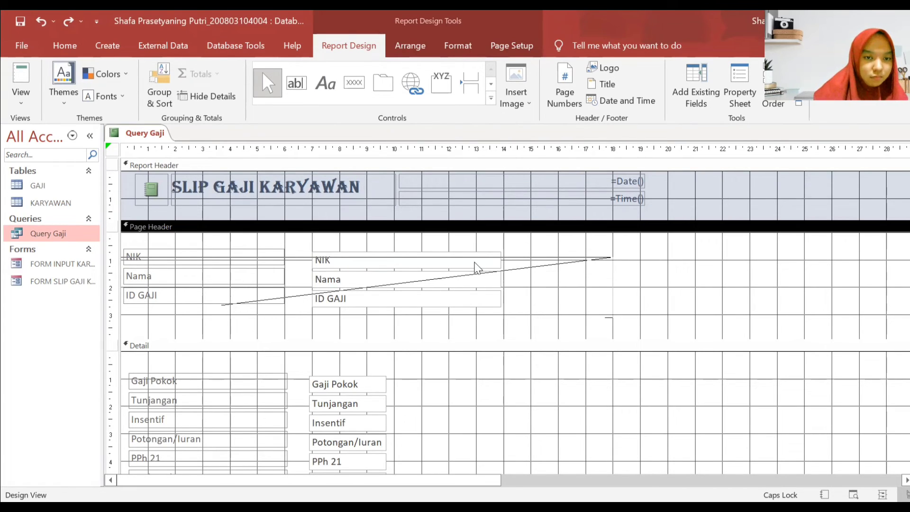
click(493, 264)
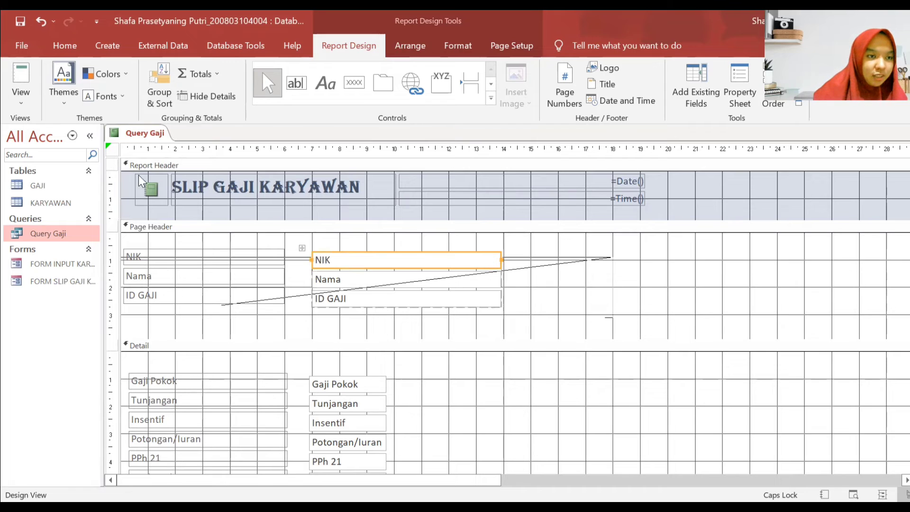
click(151, 136)
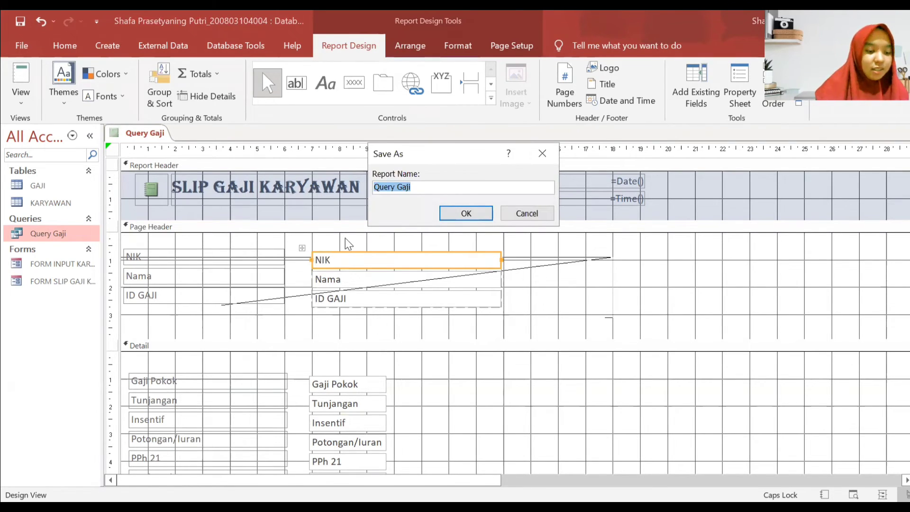
- Enter the report name SLIP GAJI KARYAWAN and confirm the save
text(F)
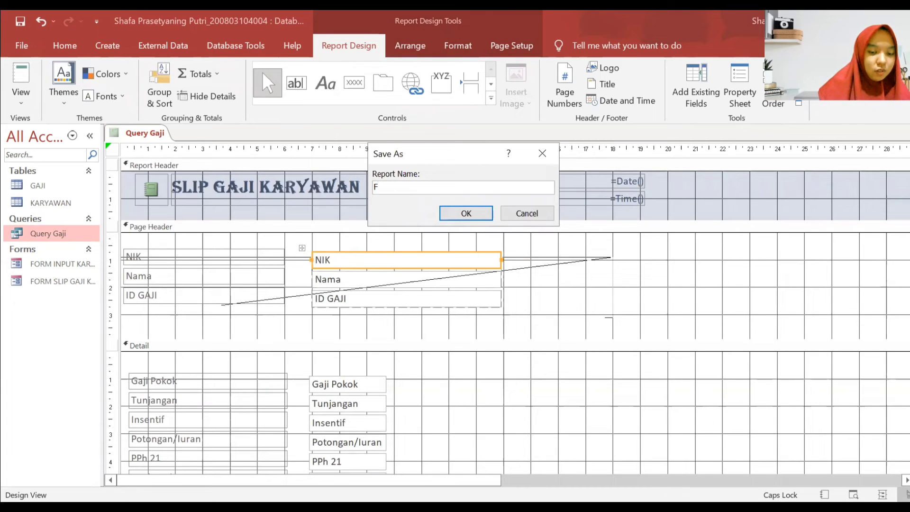
text(ORM SLIP)
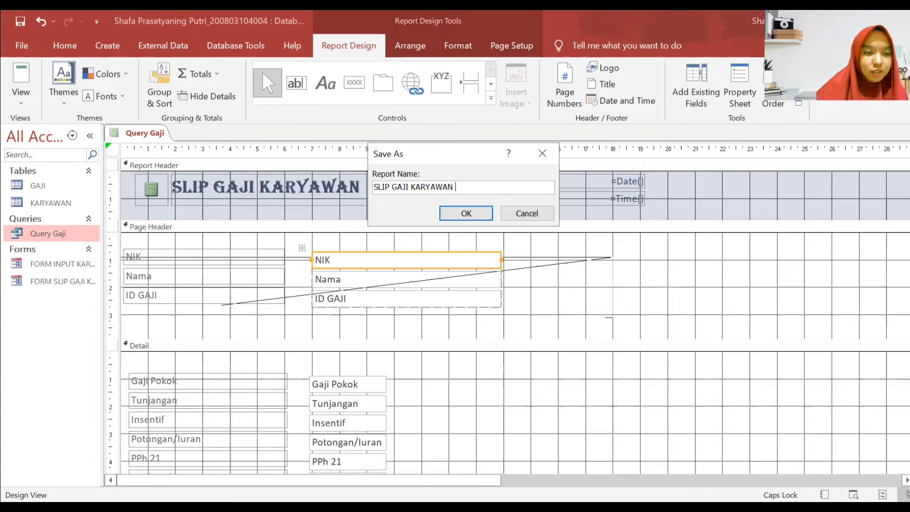
key(Return)
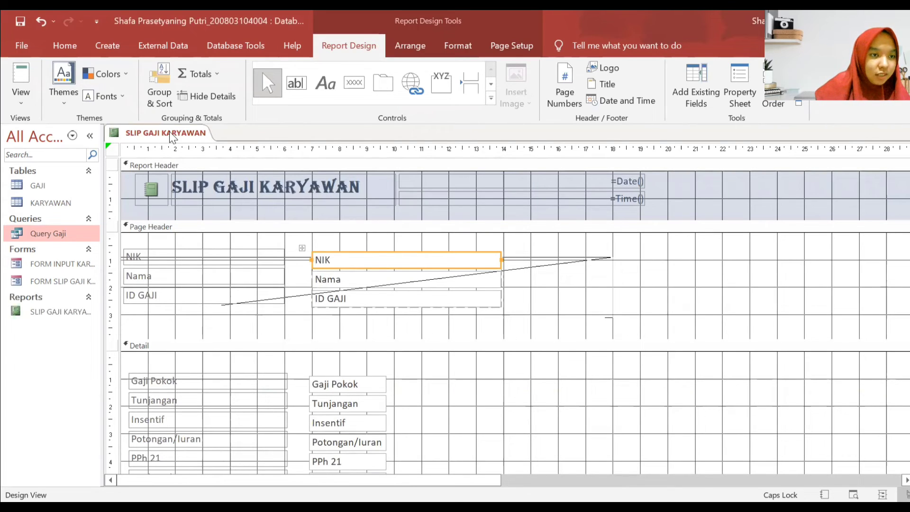
- Close the report and reopen SLIP GAJI KARYAWAN from the Navigation Pane to view its data
right_click(173, 137)
click(202, 159)
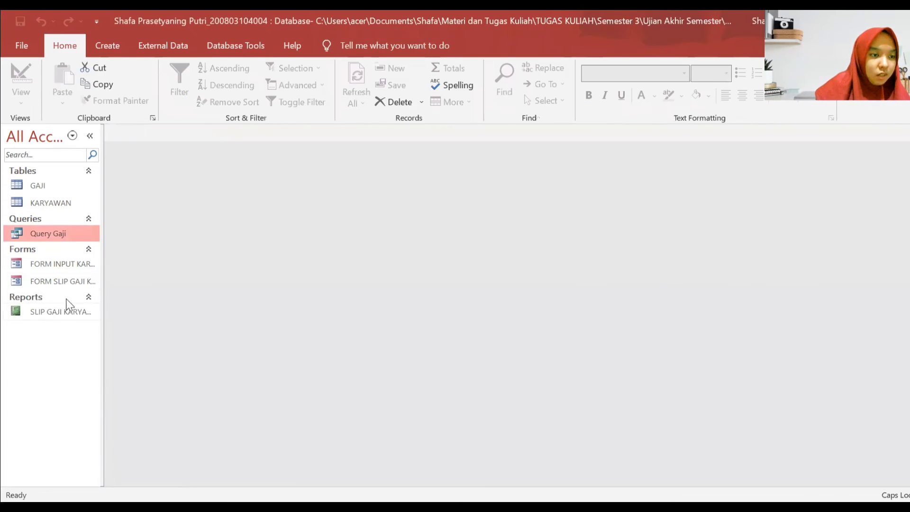
double_click(66, 315)
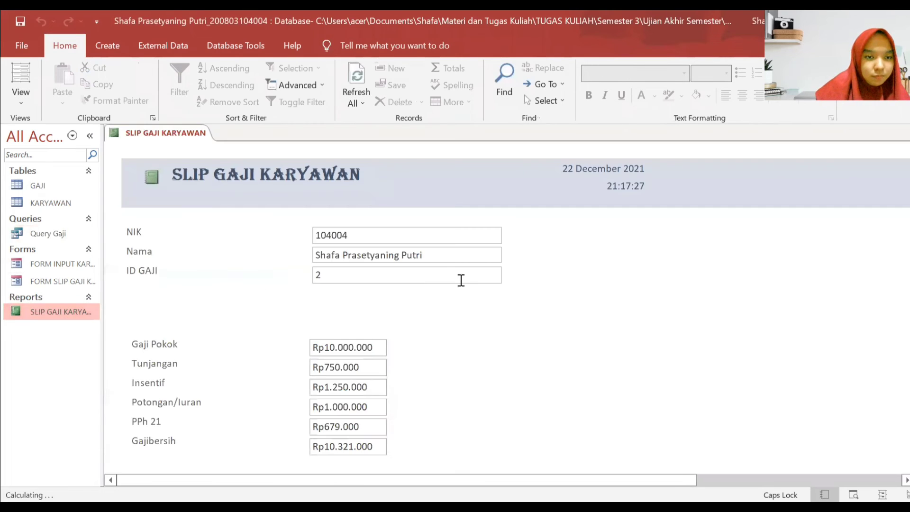
click(569, 292)
click(566, 362)
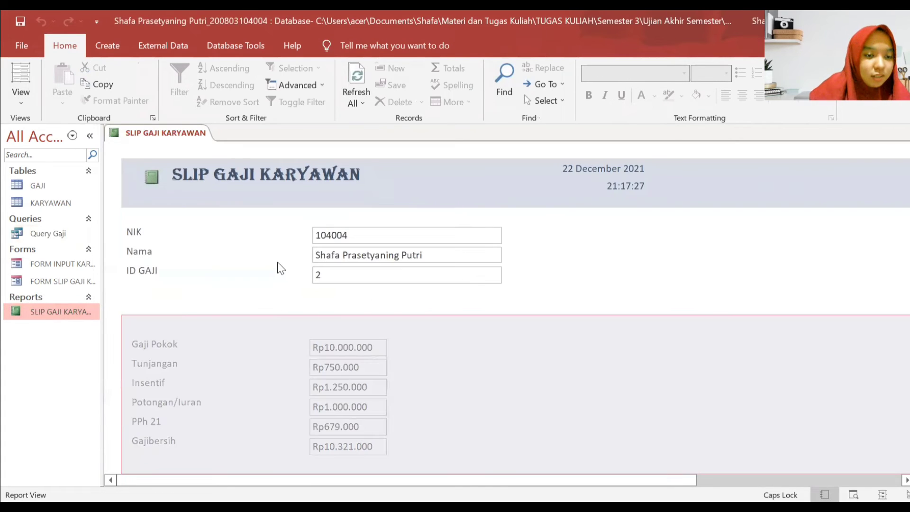
click(539, 279)
- Switch the SLIP GAJI KARYAWAN report into Design View
scroll(515, 287, down, 3)
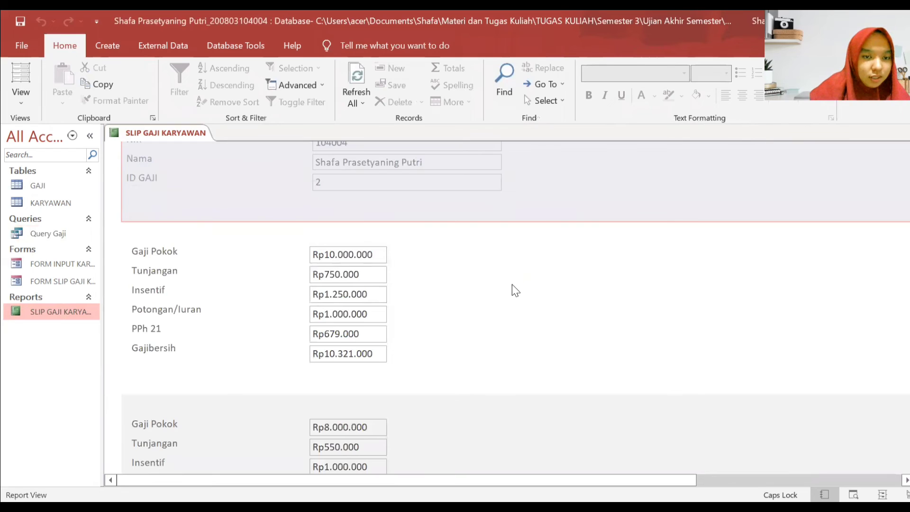
scroll(424, 234, up, 3)
right_click(166, 135)
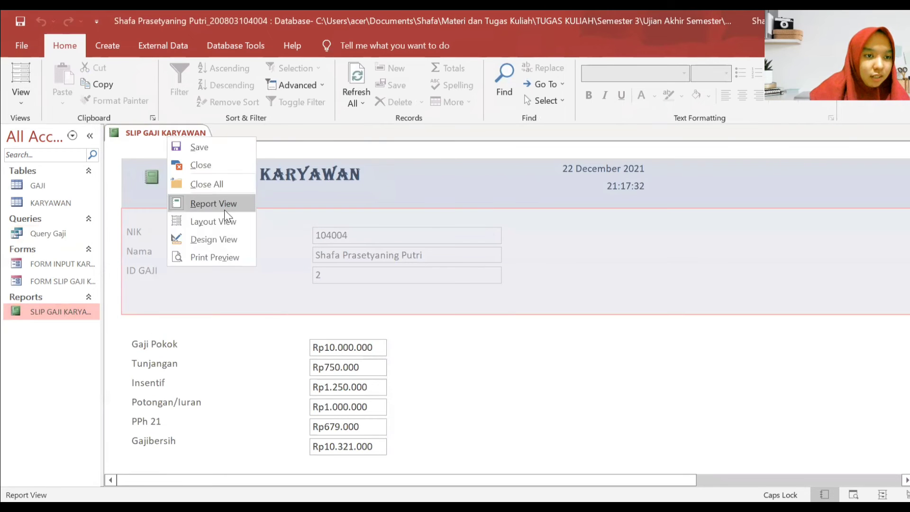
click(211, 240)
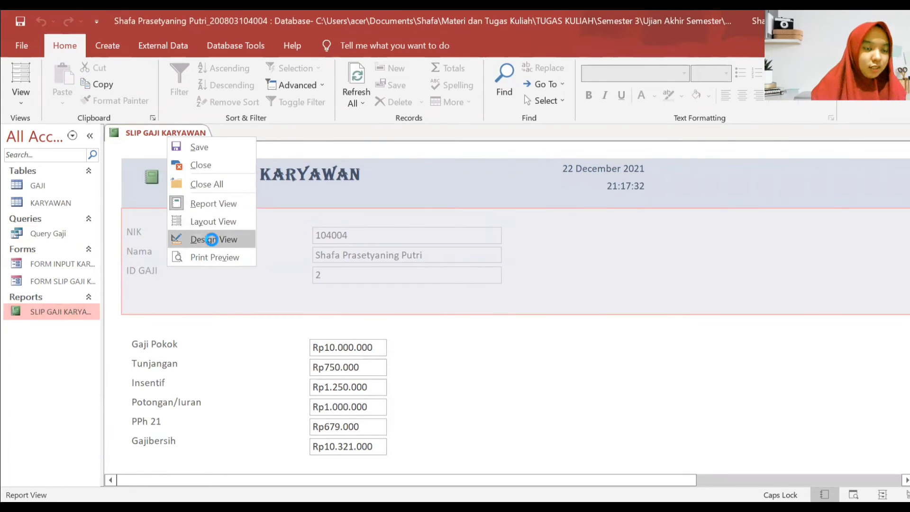
- Widen the salary fields column by dragging the Gaji Pokok box's right edge
scroll(560, 294, down, 1)
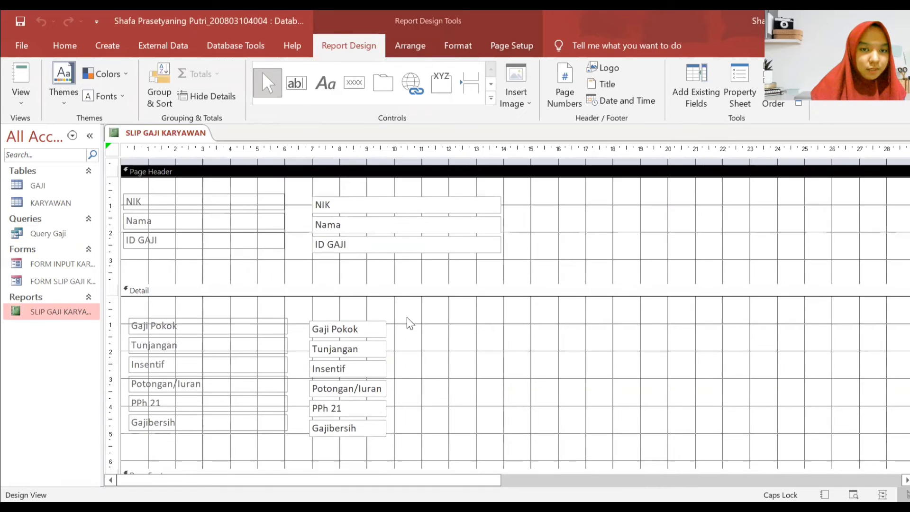
click(339, 330)
drag(384, 327, 506, 327)
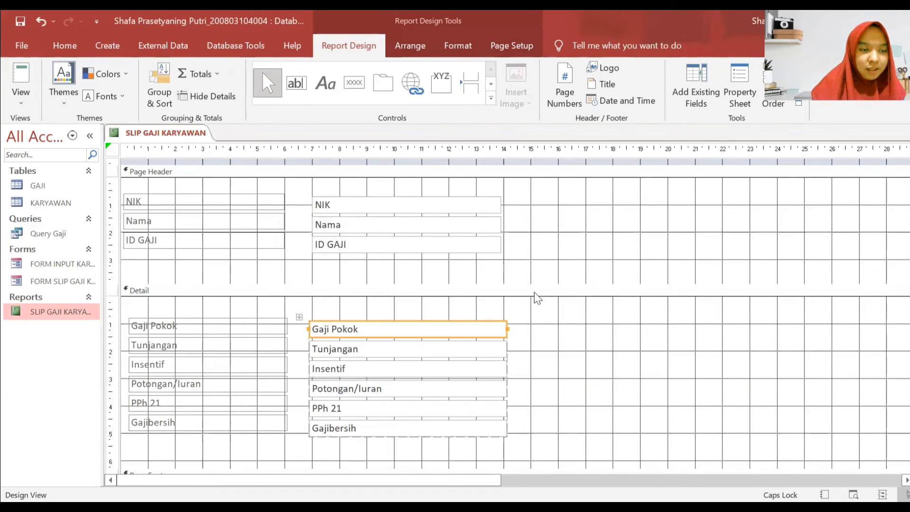
- Draw a horizontal line across the Page Header below NIK, Nama and ID GAJI
click(584, 235)
scroll(584, 235, up, 2)
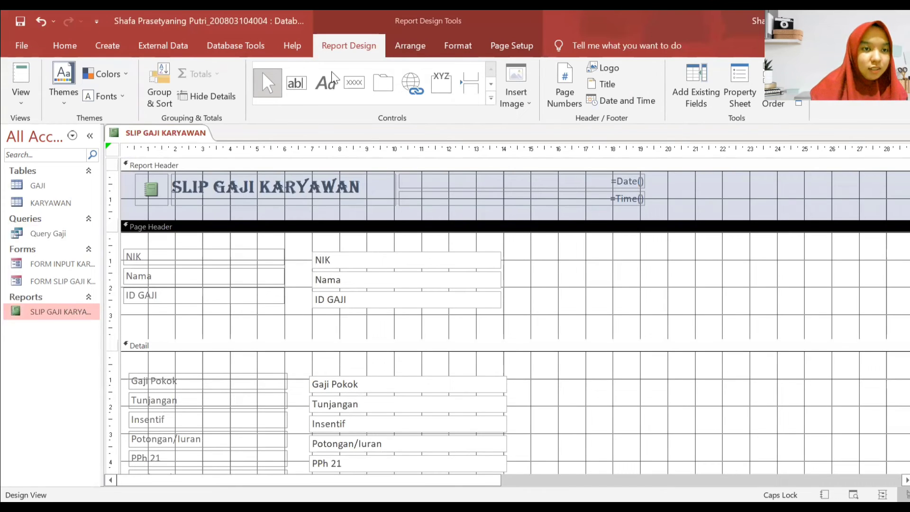
click(491, 98)
click(296, 106)
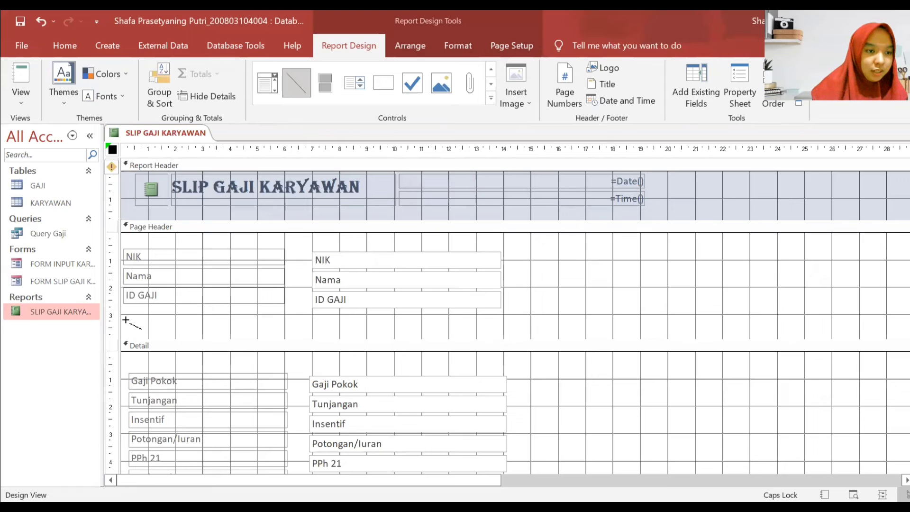
mouse_move(120, 320)
mouse_down()
mouse_move(649, 318)
mouse_move(646, 306)
mouse_move(648, 318)
mouse_move(699, 315)
mouse_move(687, 316)
mouse_up()
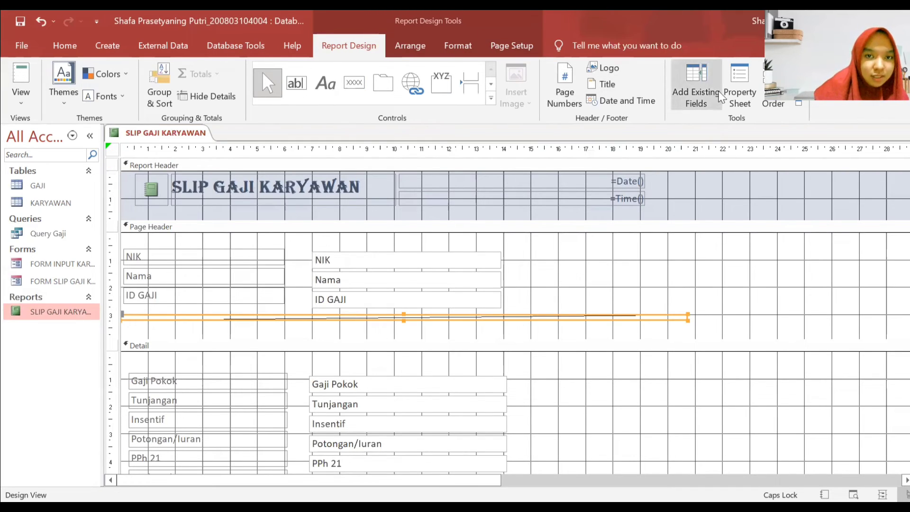
- Give the Page Header line a thick outline weight
click(469, 46)
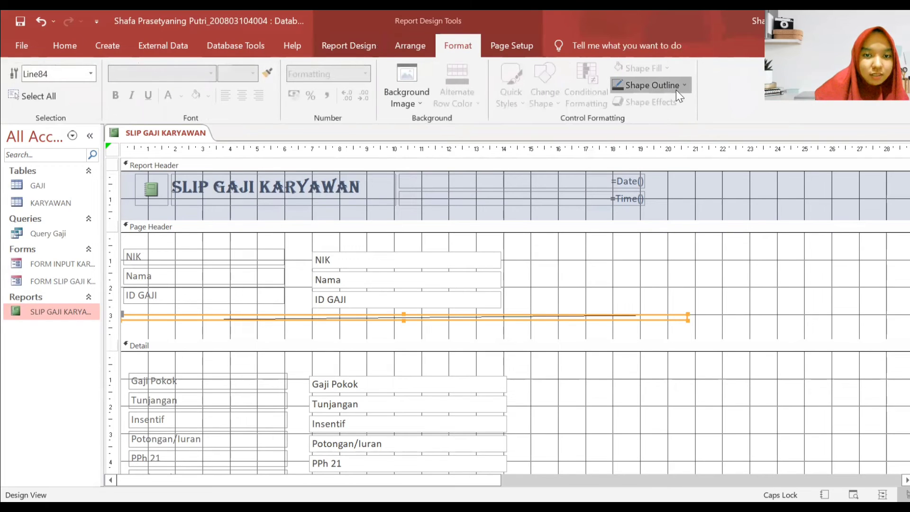
click(673, 85)
mouse_move(726, 344)
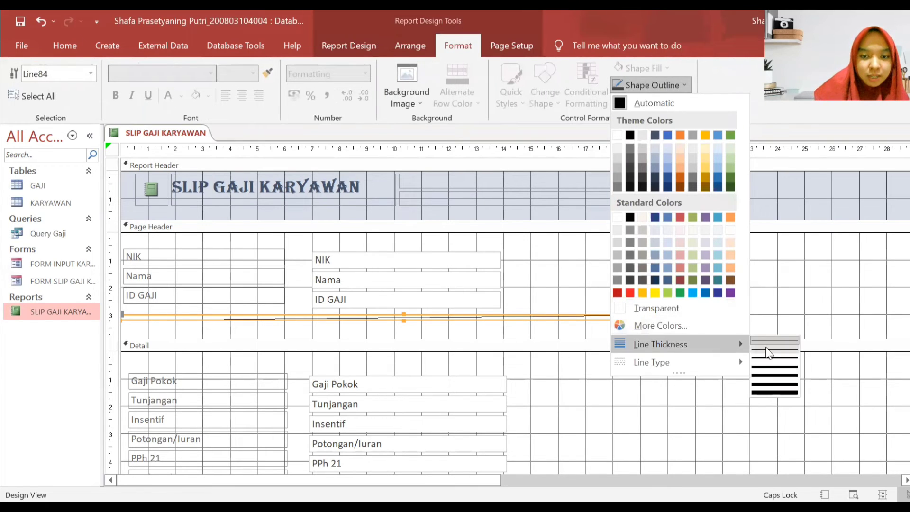
click(768, 359)
click(514, 323)
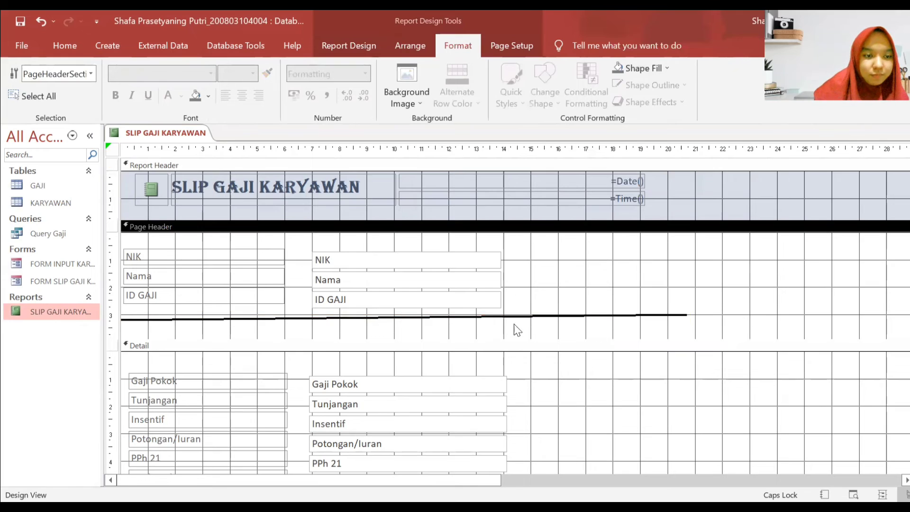
- Adjust the line's ends until it is a level horizontal rule in the Page Header
scroll(522, 289, down, 3)
drag(500, 207, 501, 213)
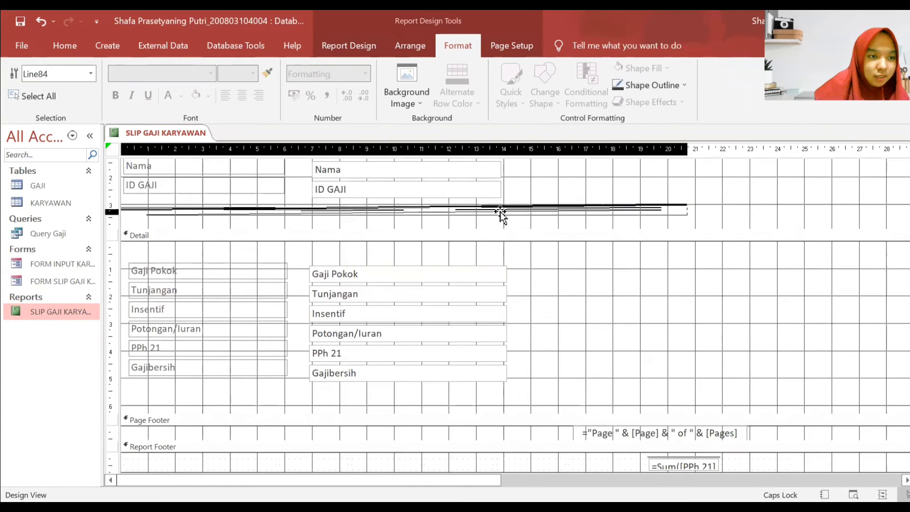
click(720, 233)
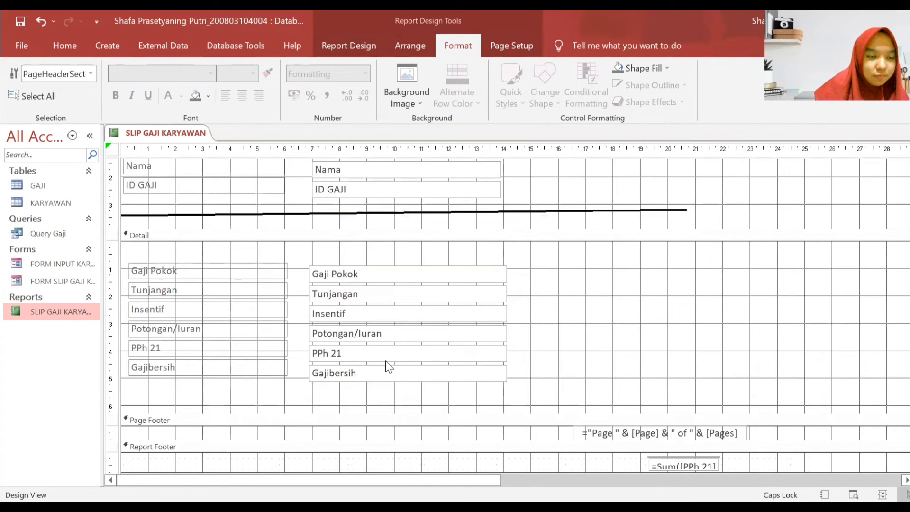
click(681, 214)
mouse_move(686, 212)
mouse_down()
mouse_move(687, 225)
mouse_move(705, 223)
mouse_move(698, 254)
mouse_move(680, 213)
mouse_up()
drag(121, 211, 121, 214)
click(739, 193)
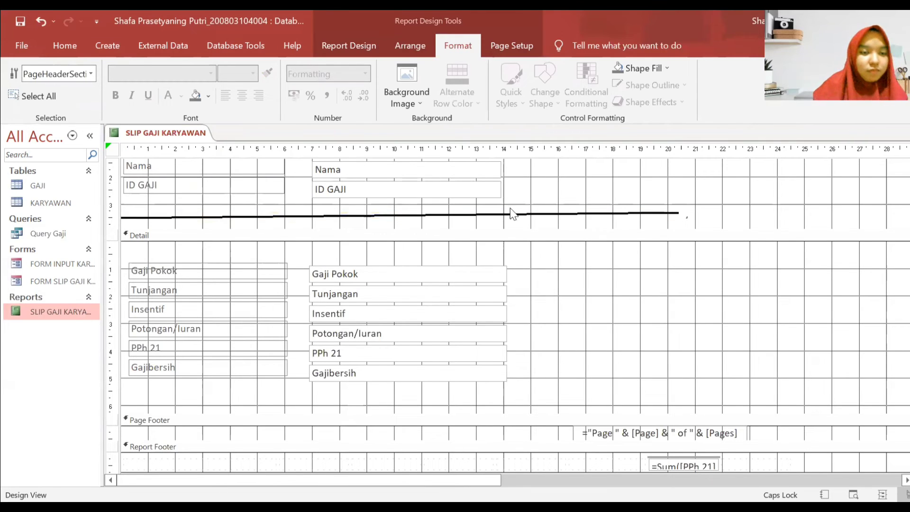
click(566, 214)
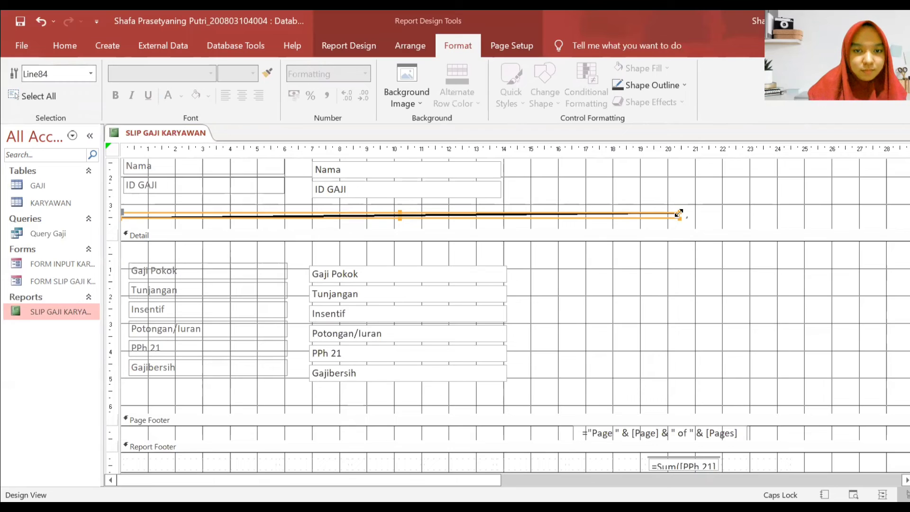
drag(679, 213, 680, 217)
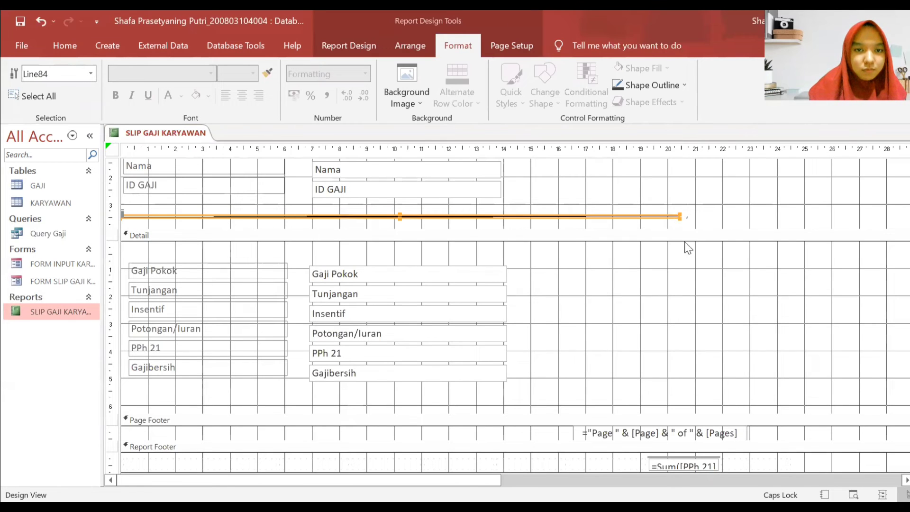
click(688, 247)
scroll(635, 311, down, 2)
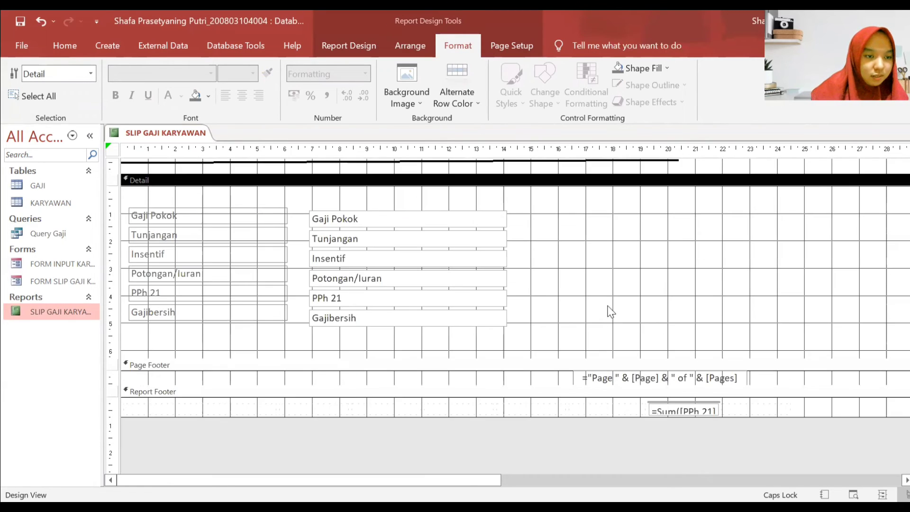
- Remove the Gajibersih label and text box from their layout and move them lower in the Detail section
drag(499, 338, 223, 305)
click(411, 46)
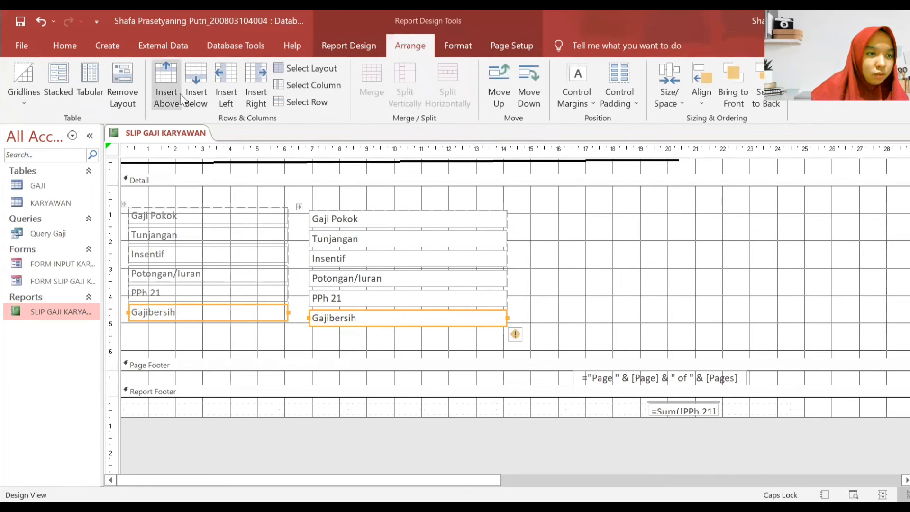
click(133, 87)
click(183, 336)
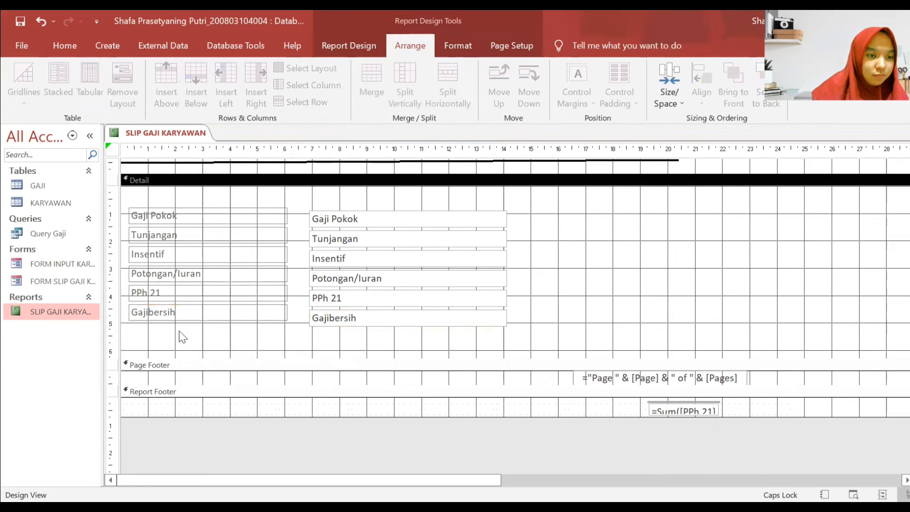
drag(183, 313, 181, 337)
drag(358, 320, 377, 340)
click(524, 299)
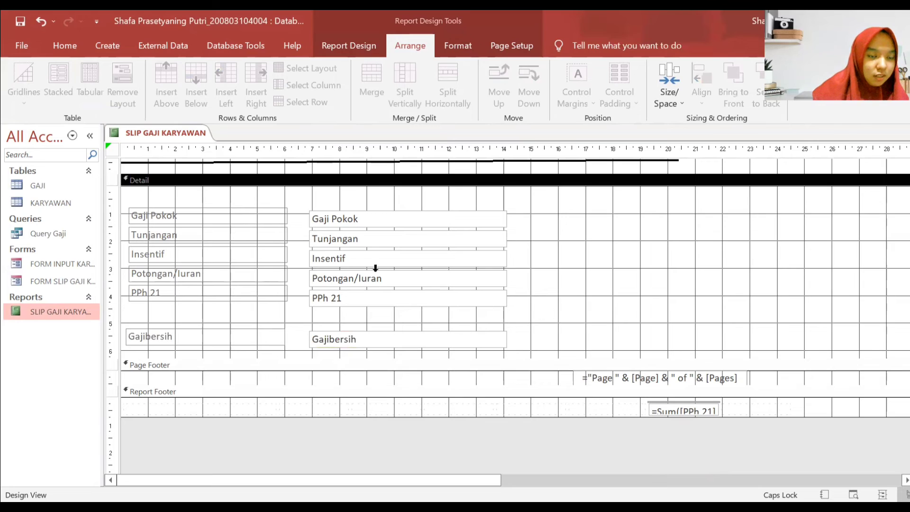
click(376, 340)
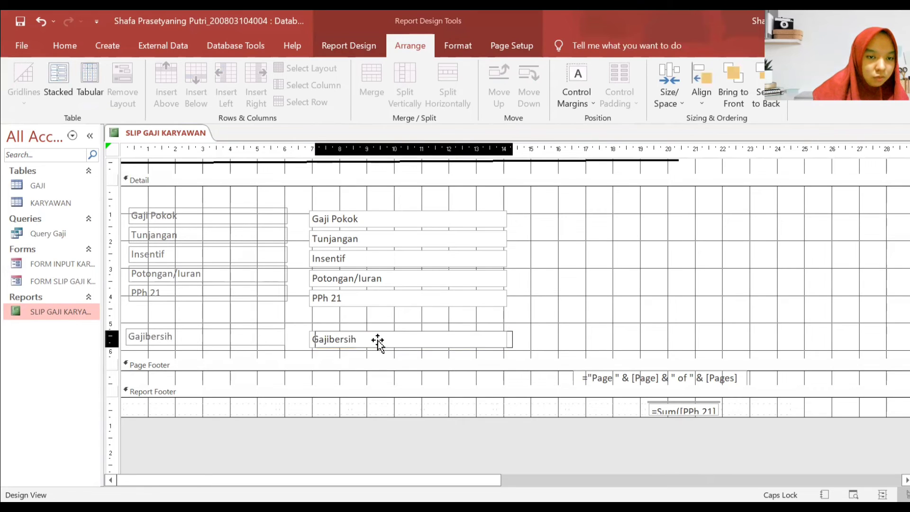
drag(377, 339, 378, 342)
click(594, 291)
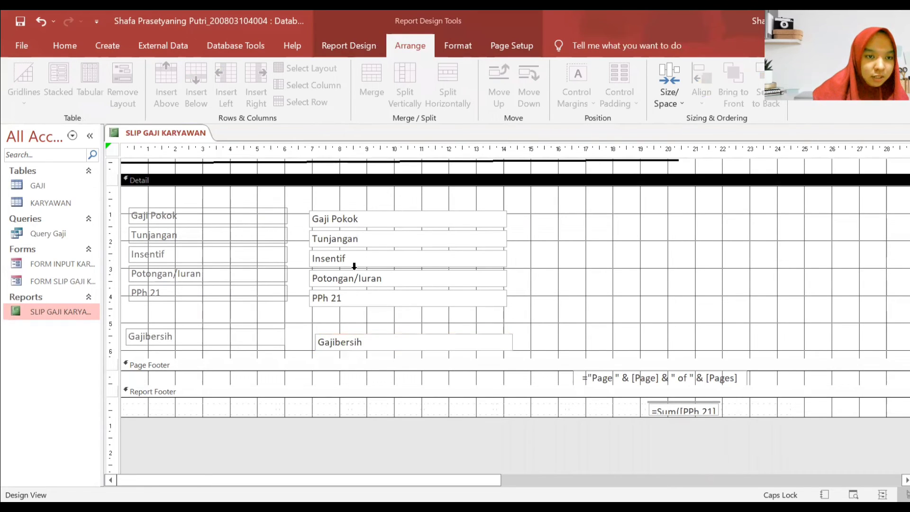
- Widen the NIK text box slightly to the right and adjust the Gaji Pokok box
scroll(543, 249, up, 3)
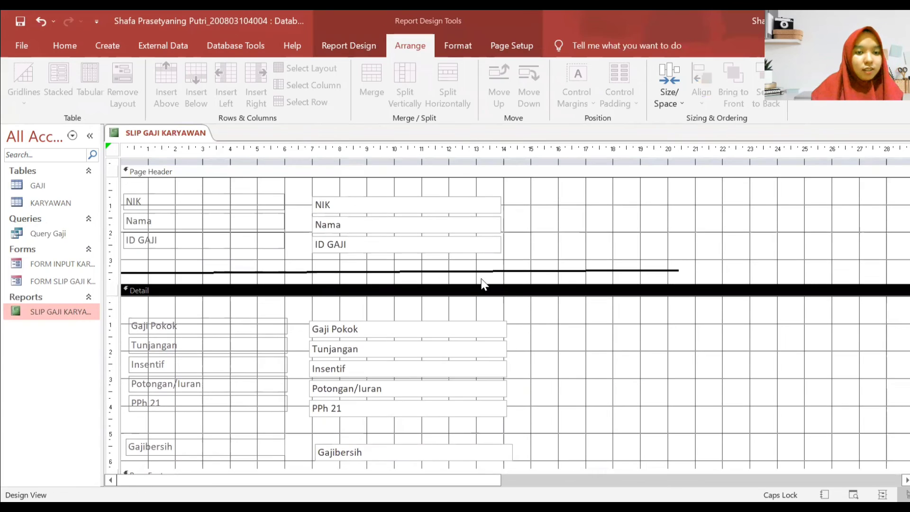
click(493, 209)
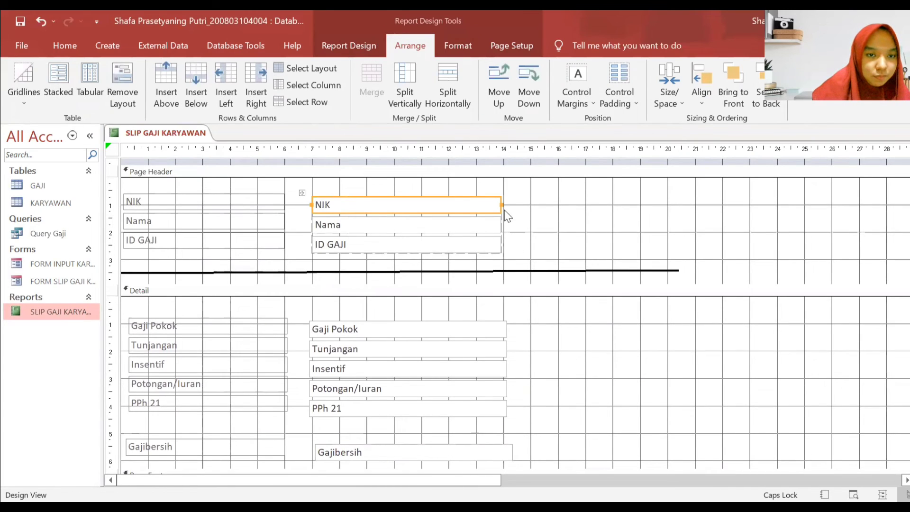
drag(501, 205, 503, 203)
click(520, 379)
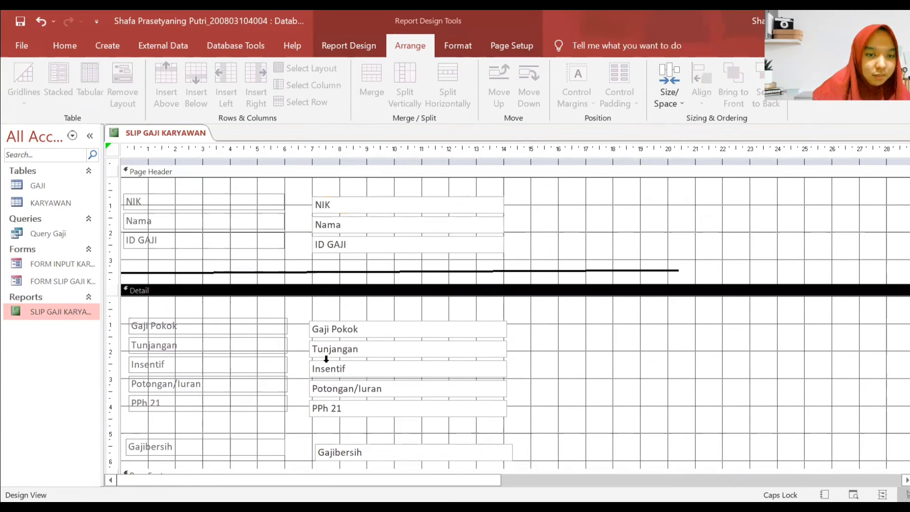
click(354, 333)
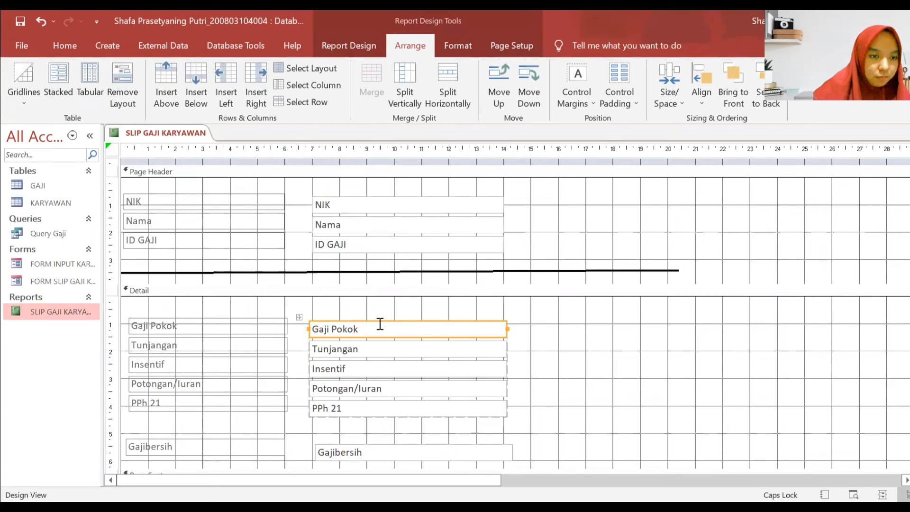
click(365, 340)
click(362, 331)
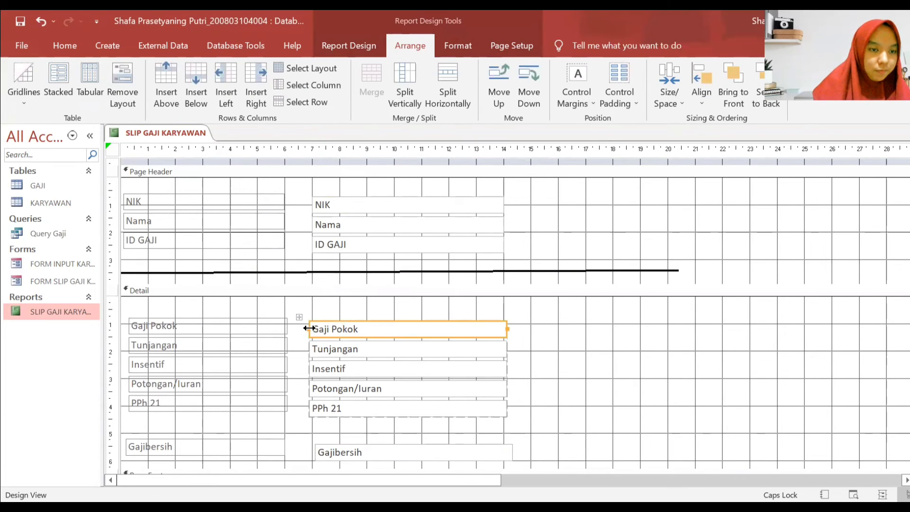
drag(309, 328, 313, 329)
click(565, 365)
- Narrow the Gajibersih text box so its right edge lines up with the fields above
scroll(554, 369, down, 1)
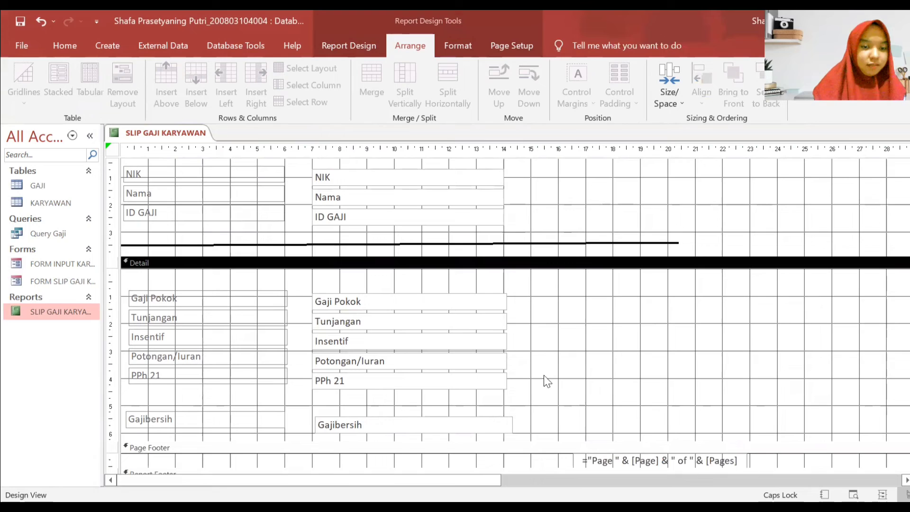
click(479, 428)
drag(511, 425, 502, 424)
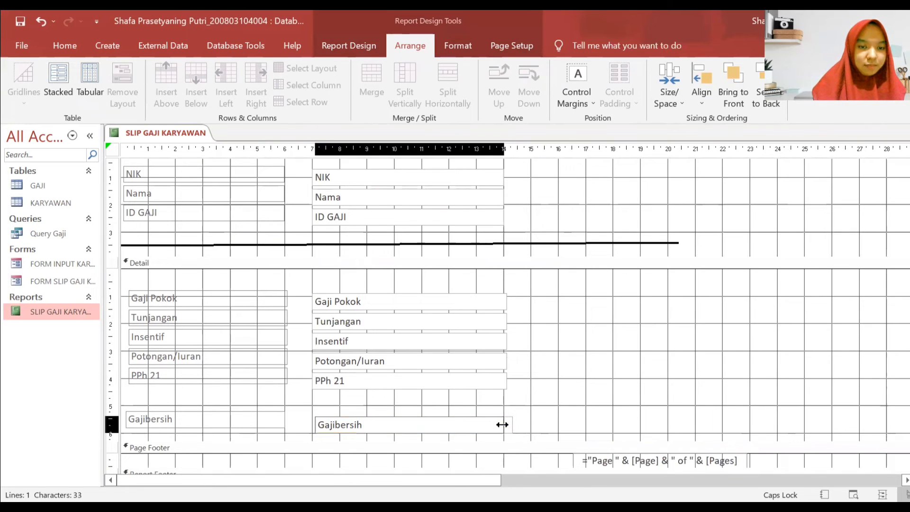
click(565, 392)
scroll(495, 251, down, 1)
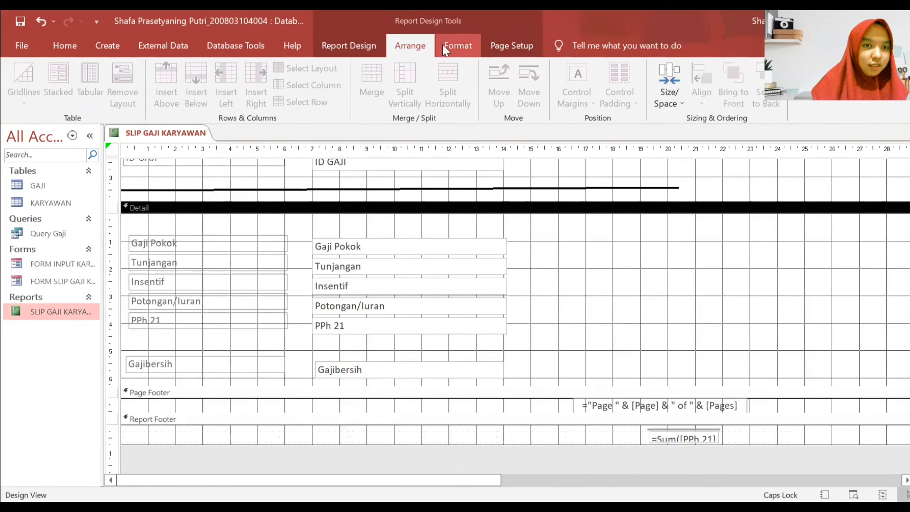
click(448, 45)
- Draw a horizontal line across the Detail section just above the Gajibersih row
click(367, 48)
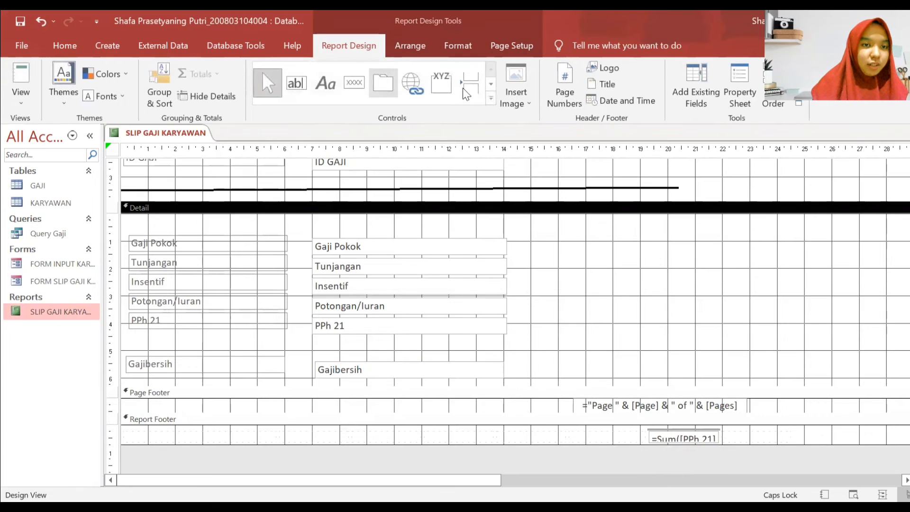
click(495, 103)
click(286, 102)
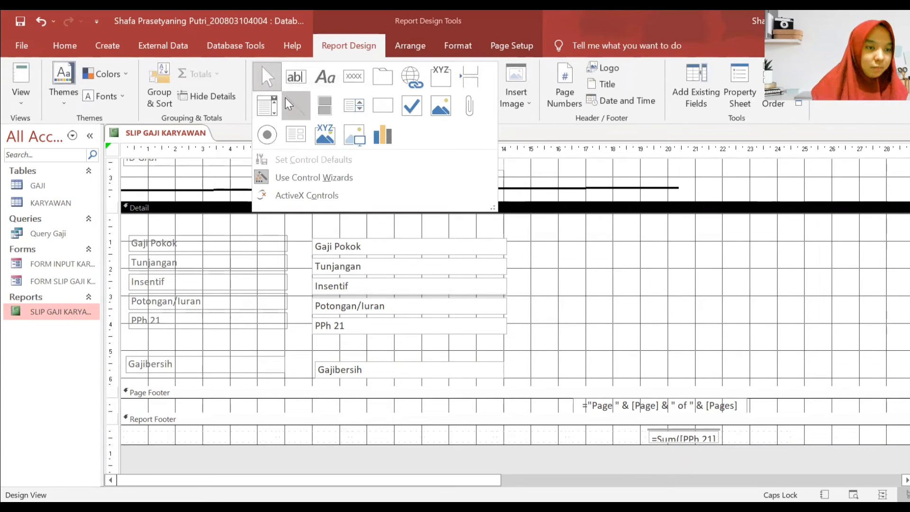
mouse_move(121, 339)
mouse_down()
mouse_move(522, 361)
mouse_move(678, 329)
mouse_move(676, 336)
mouse_move(692, 342)
mouse_move(737, 337)
mouse_up()
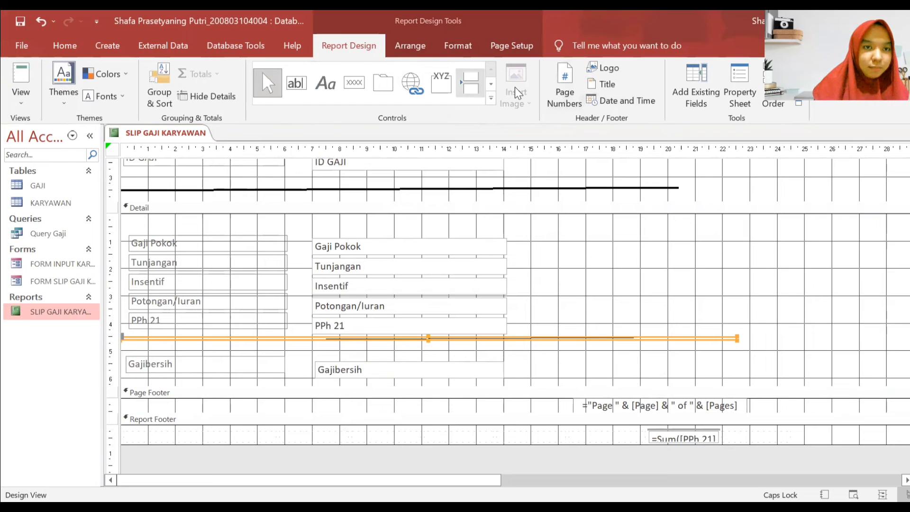
- Give the new line a thick outline weight
click(409, 47)
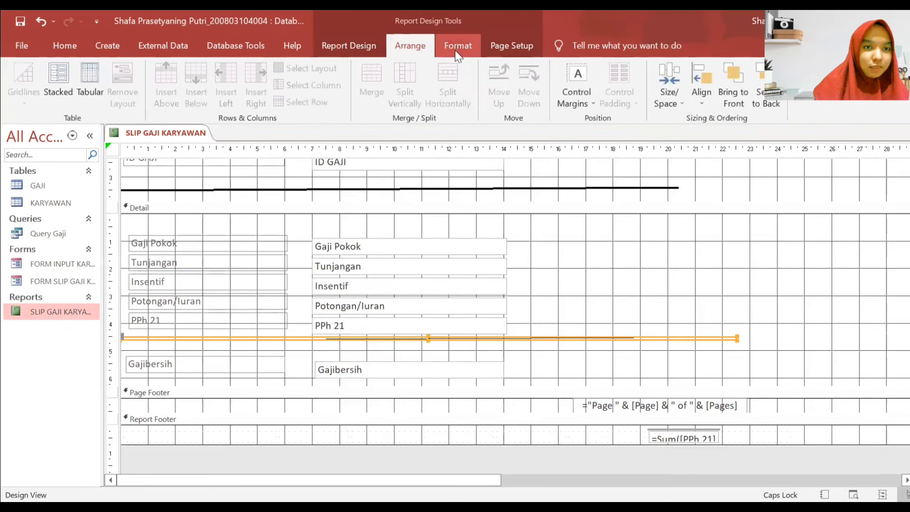
click(455, 47)
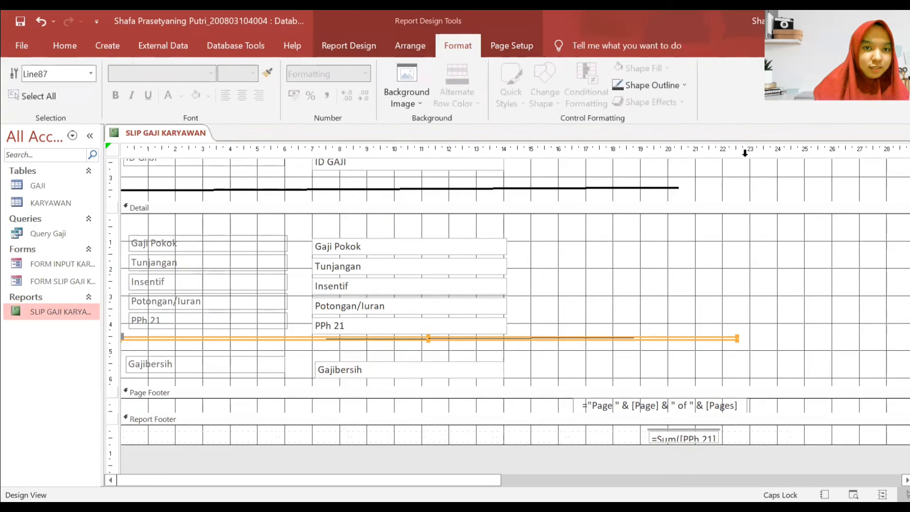
click(661, 81)
mouse_move(739, 344)
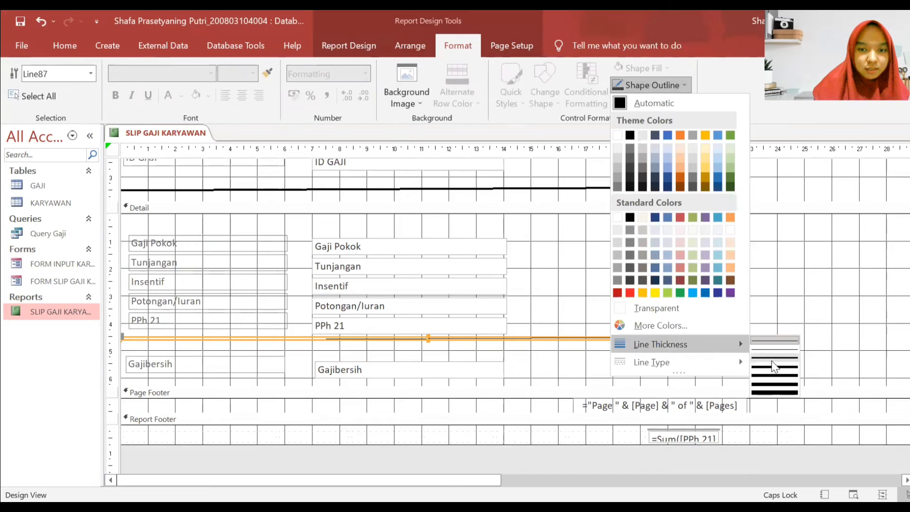
click(776, 364)
click(754, 317)
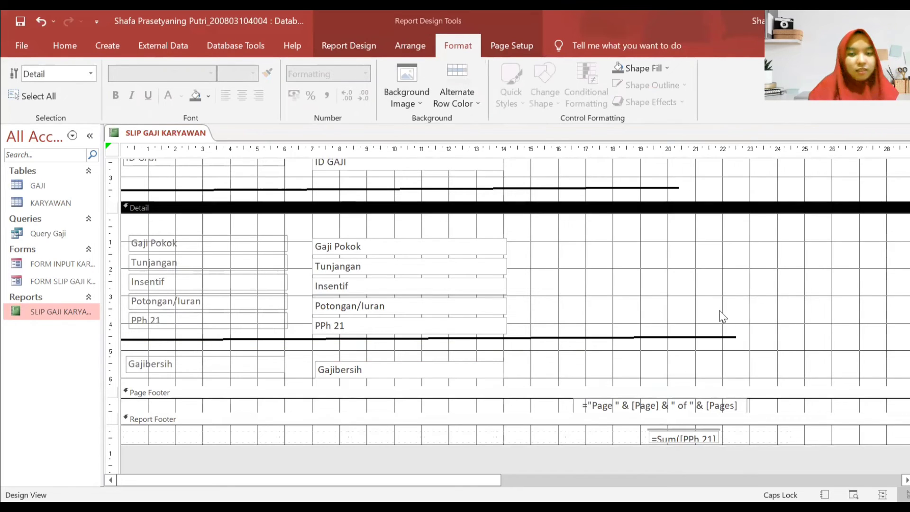
scroll(720, 313, up, 1)
- Shorten the line to end near 20 cm and move it slightly lower
click(732, 365)
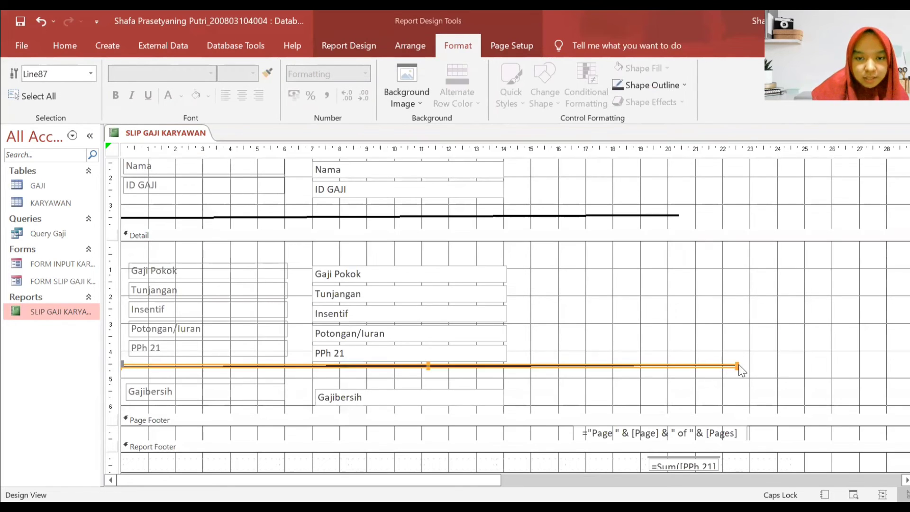
drag(736, 361, 687, 364)
click(765, 346)
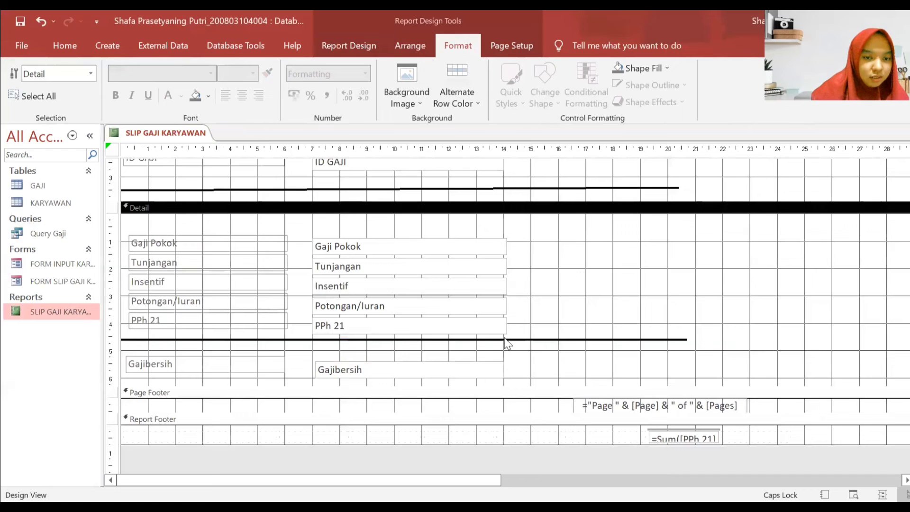
drag(505, 339, 503, 346)
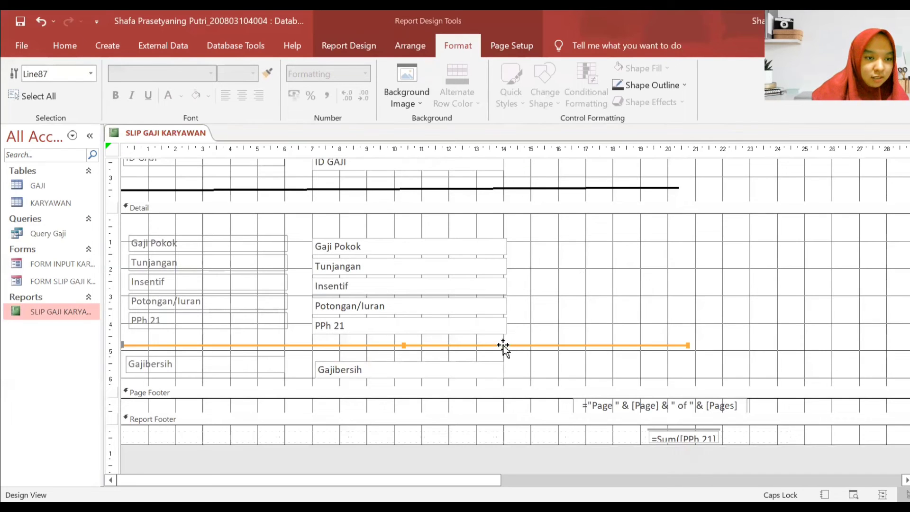
click(593, 278)
- Make the Detail section taller and nudge the Gajibersih label and box into alignment
scroll(546, 292, down, 1)
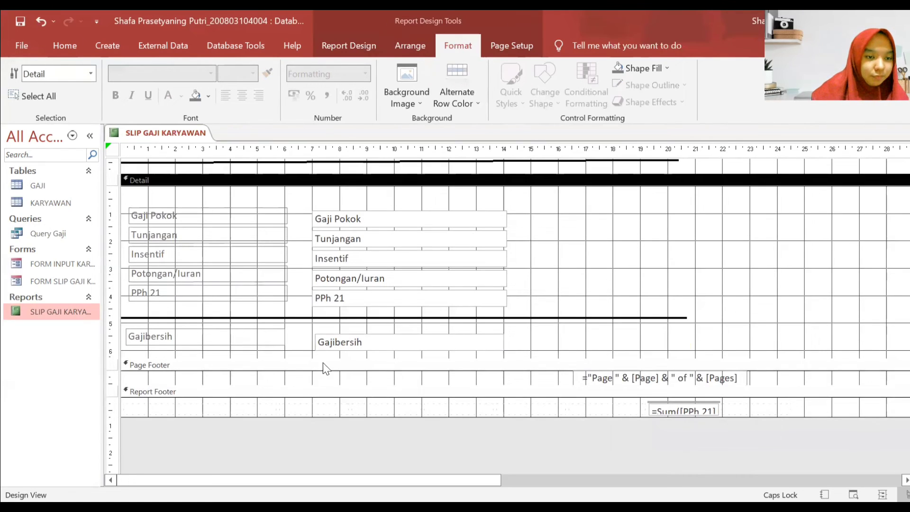
drag(325, 359, 325, 463)
scroll(566, 319, down, 2)
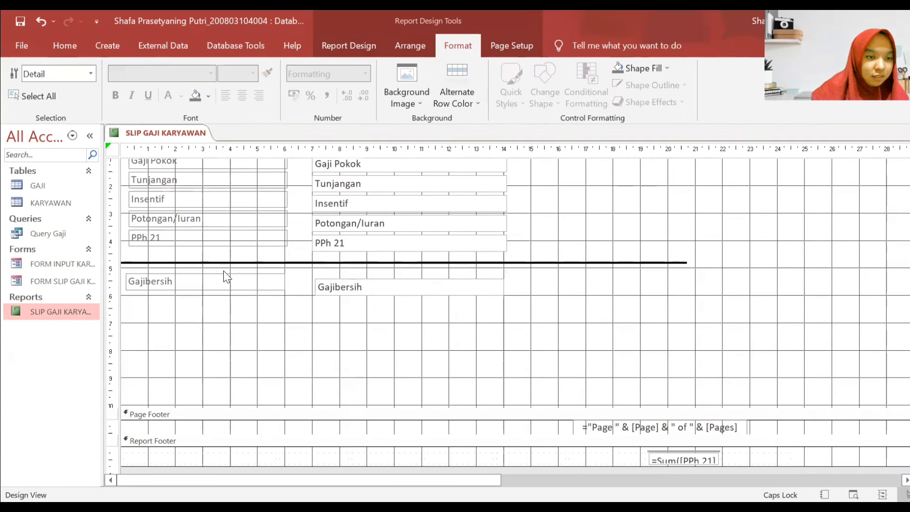
click(216, 292)
drag(216, 292, 217, 293)
drag(386, 281, 382, 286)
click(616, 309)
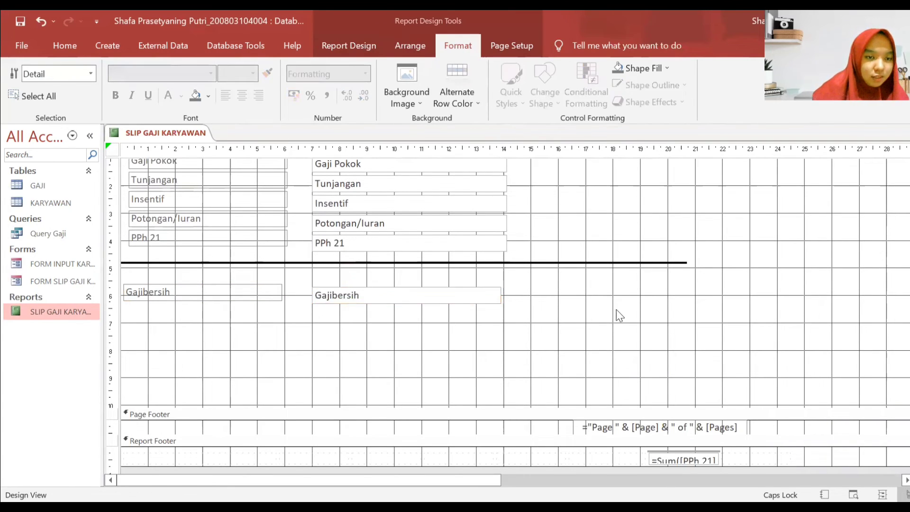
scroll(615, 346, up, 3)
click(561, 386)
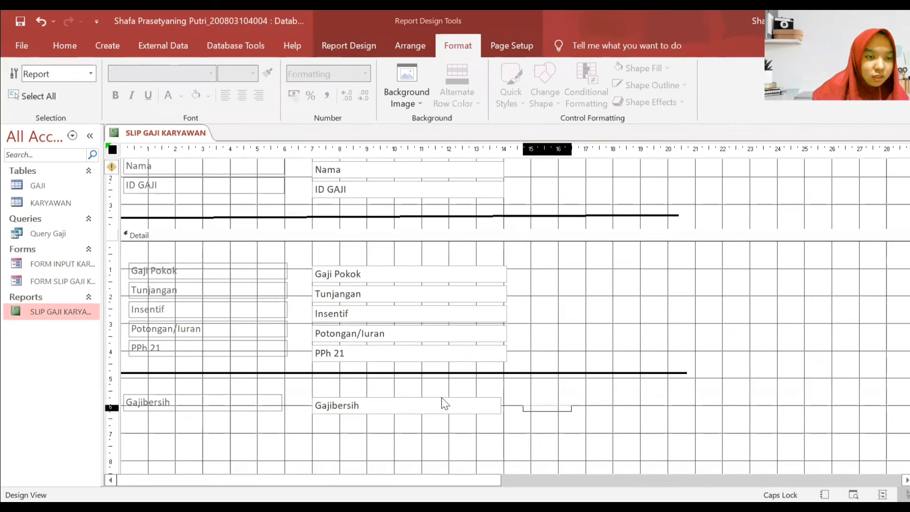
scroll(131, 137, up, 1)
scroll(142, 213, up, 2)
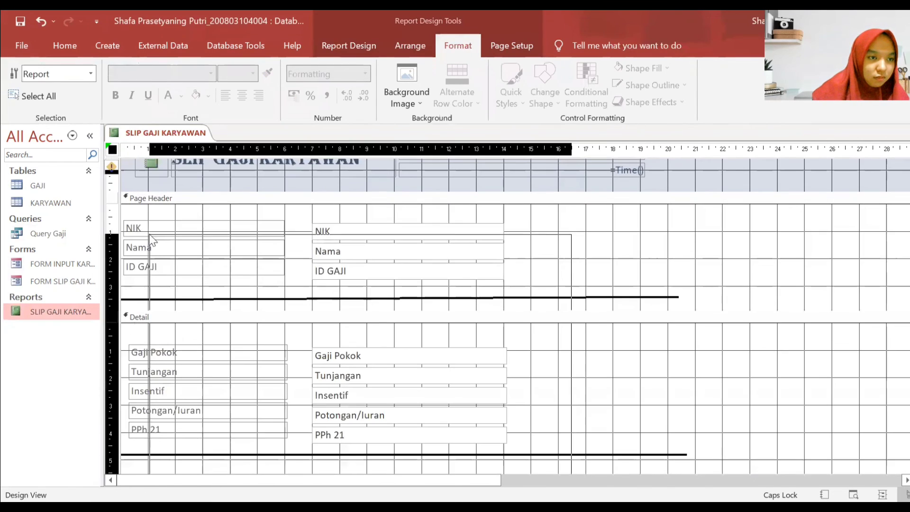
key(ctrl+a)
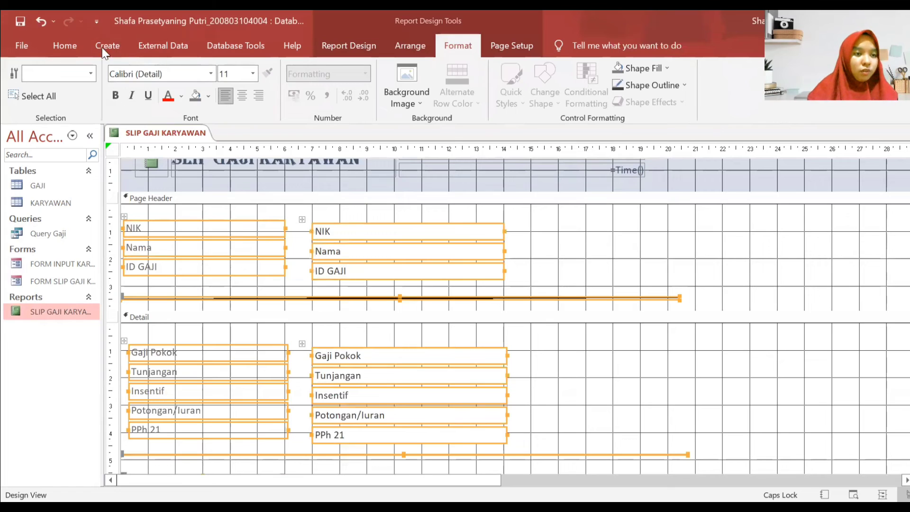
click(208, 96)
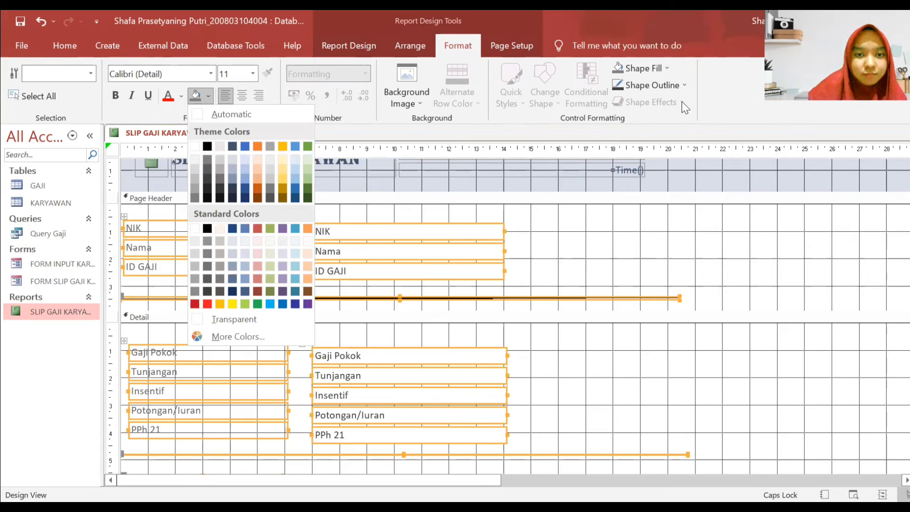
click(654, 85)
click(649, 307)
click(623, 243)
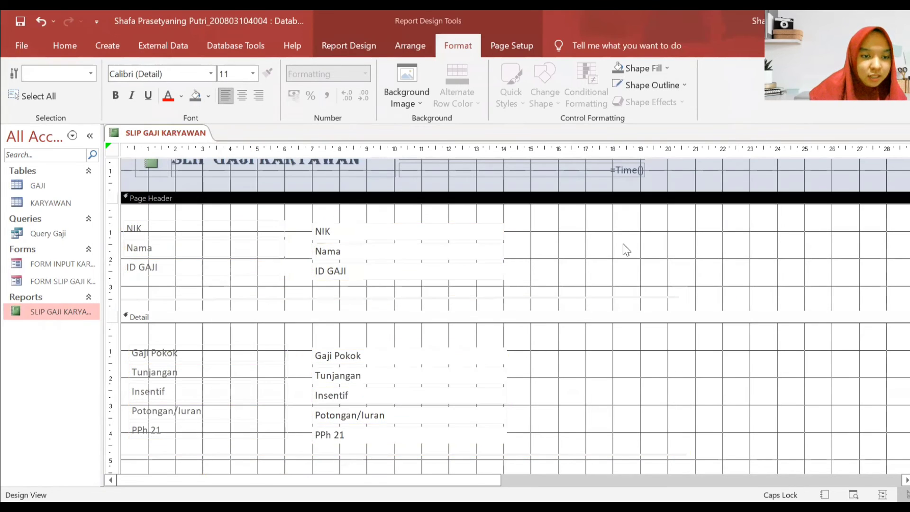
scroll(622, 244, down, 3)
scroll(593, 253, up, 2)
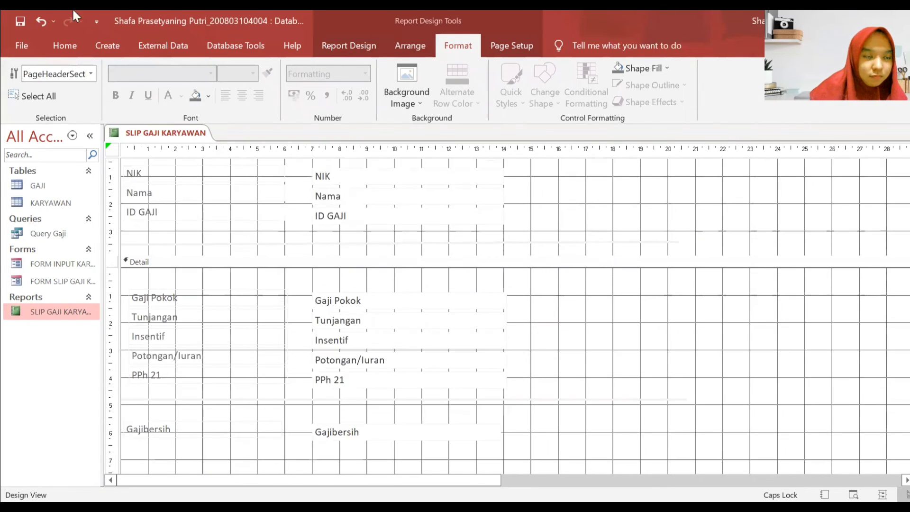
click(37, 19)
click(610, 334)
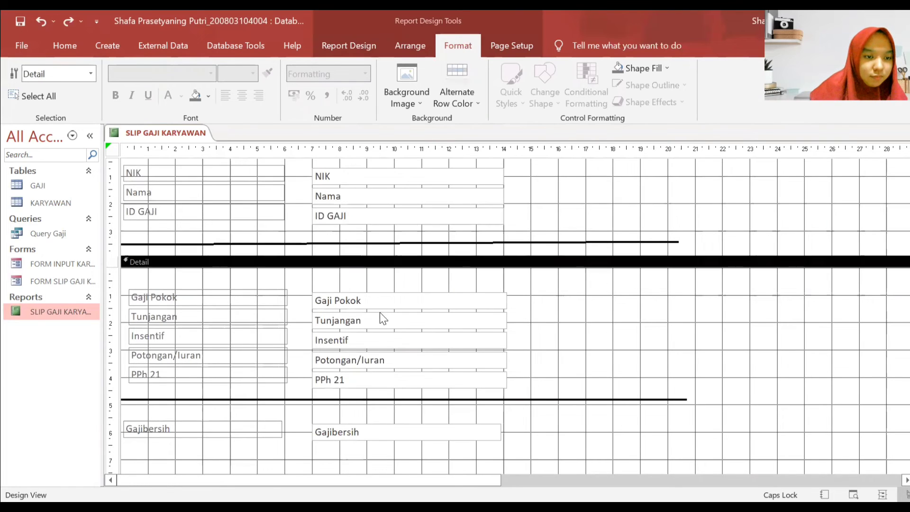
scroll(379, 315, down, 3)
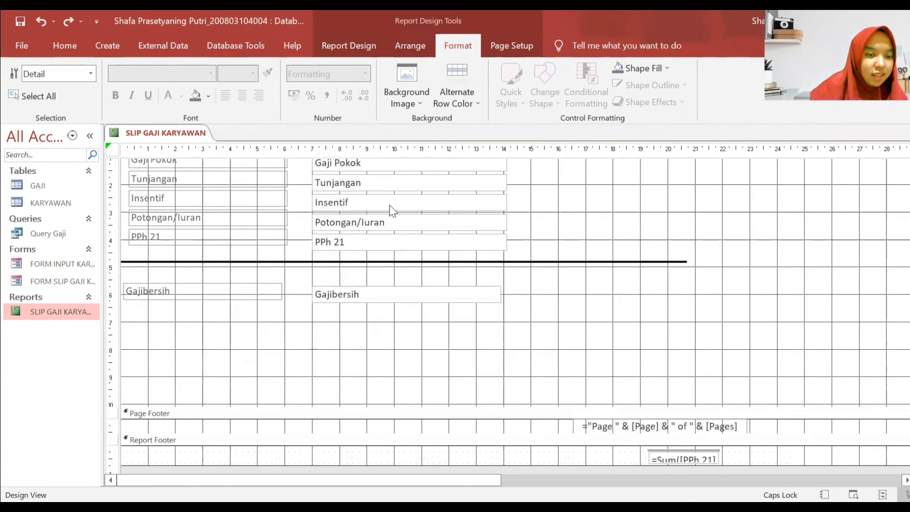
click(370, 45)
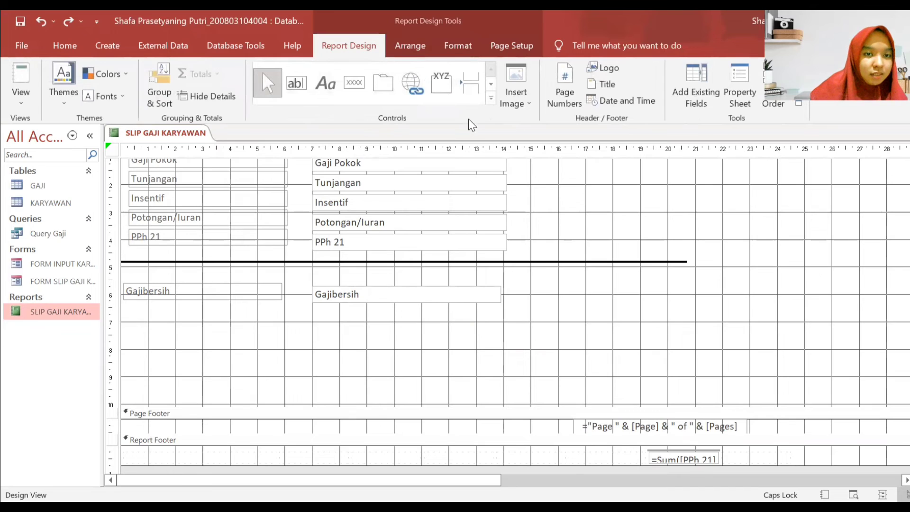
click(409, 45)
click(457, 46)
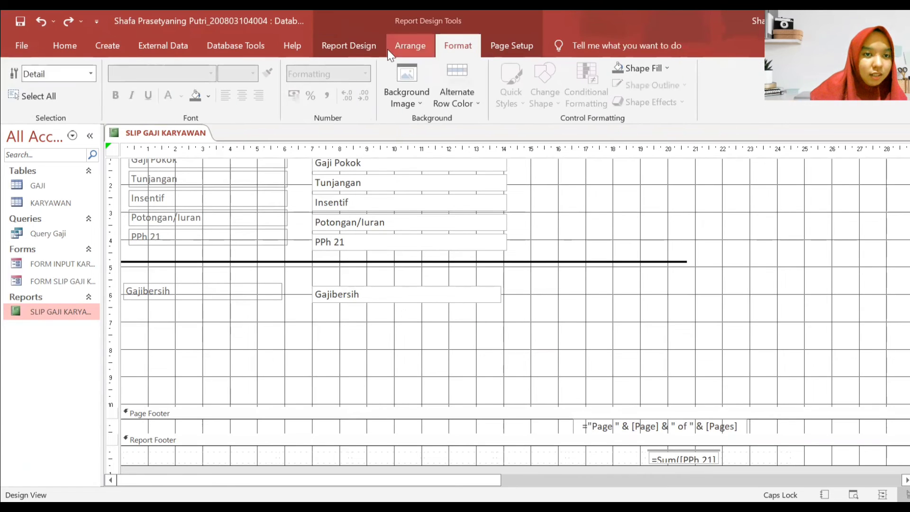
click(361, 47)
- Add the Nama field from the Field List to the lower Detail area and delete its attached label
click(696, 85)
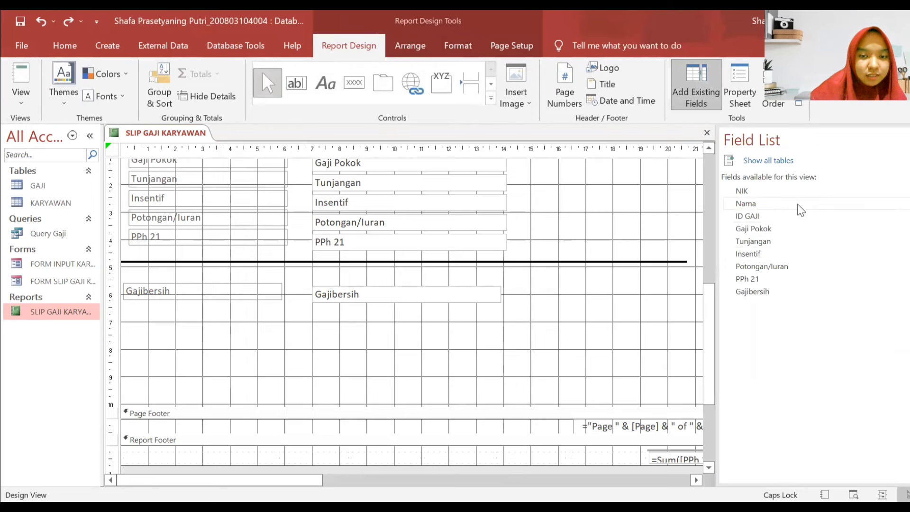
drag(798, 205, 375, 379)
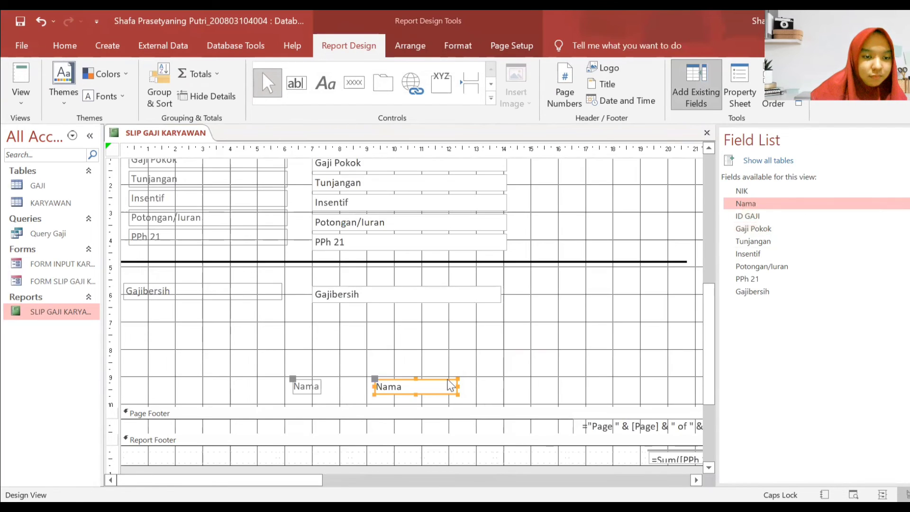
click(300, 387)
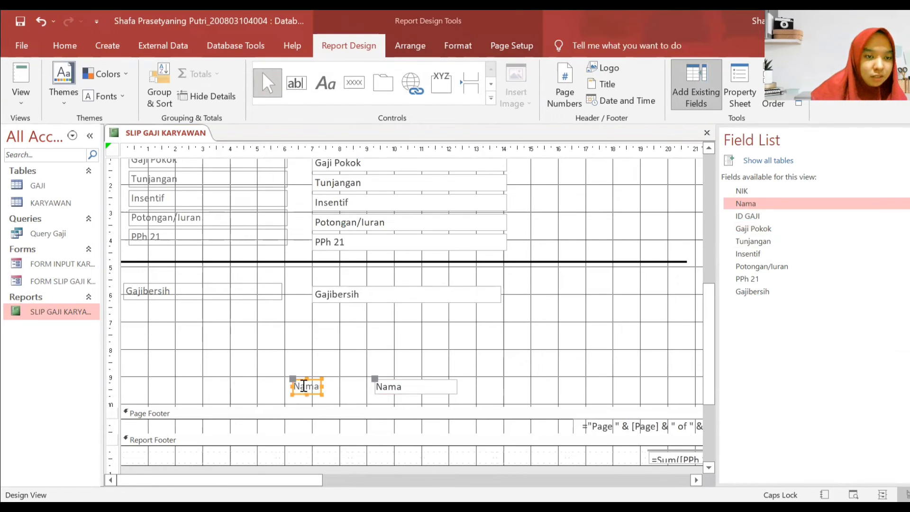
right_click(301, 387)
click(340, 369)
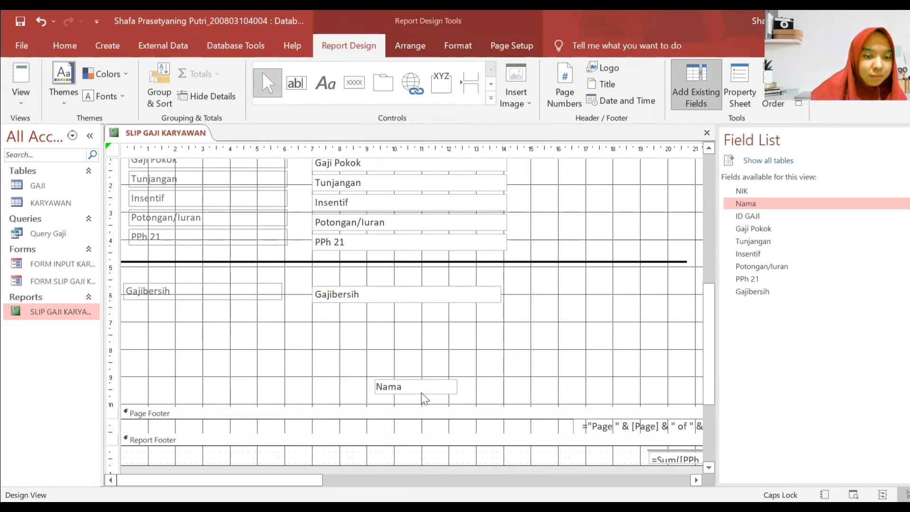
scroll(523, 352, down, 1)
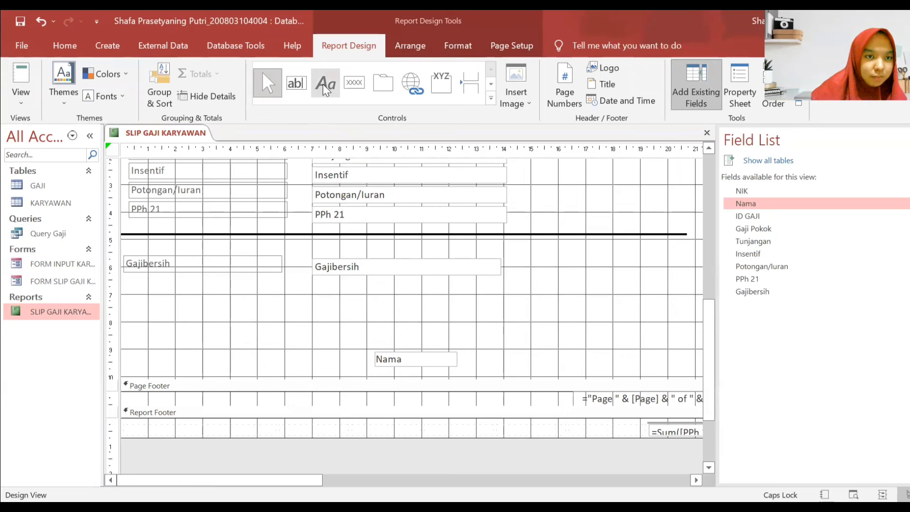
- Extend the Detail section's bottom border and move the Nama box lower, below Gajibersih
click(320, 82)
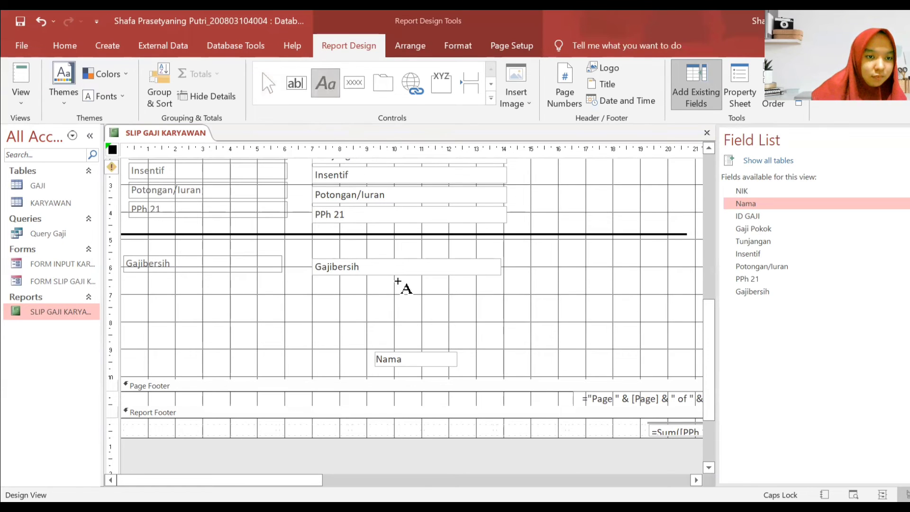
drag(348, 305, 429, 326)
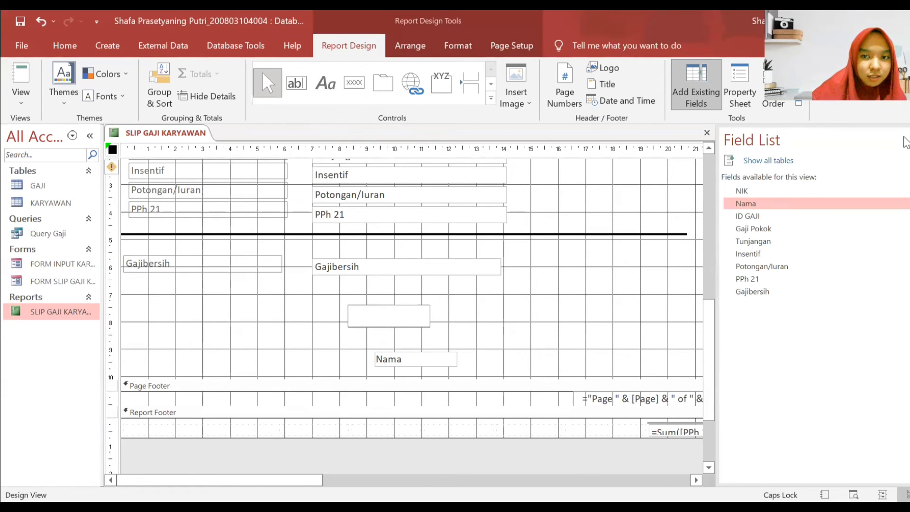
click(907, 140)
scroll(526, 308, down, 2)
drag(502, 268, 501, 311)
scroll(466, 241, up, 2)
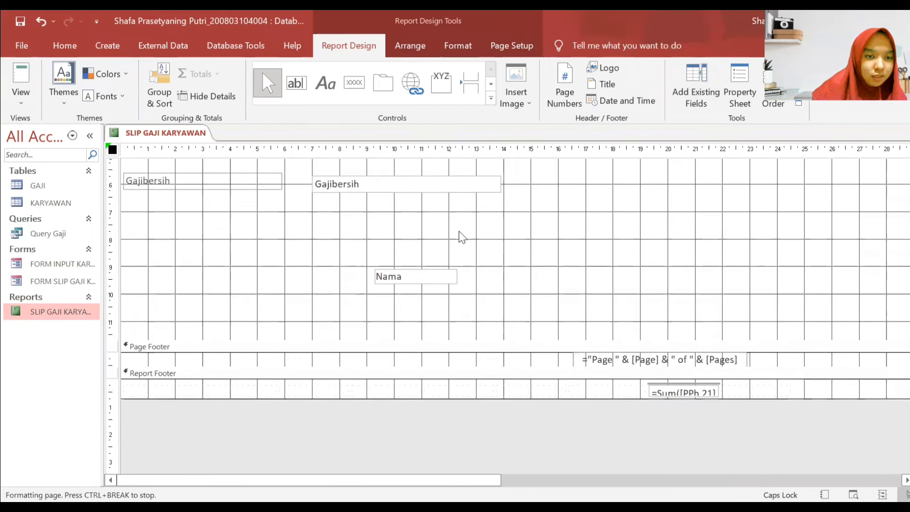
drag(420, 306, 426, 327)
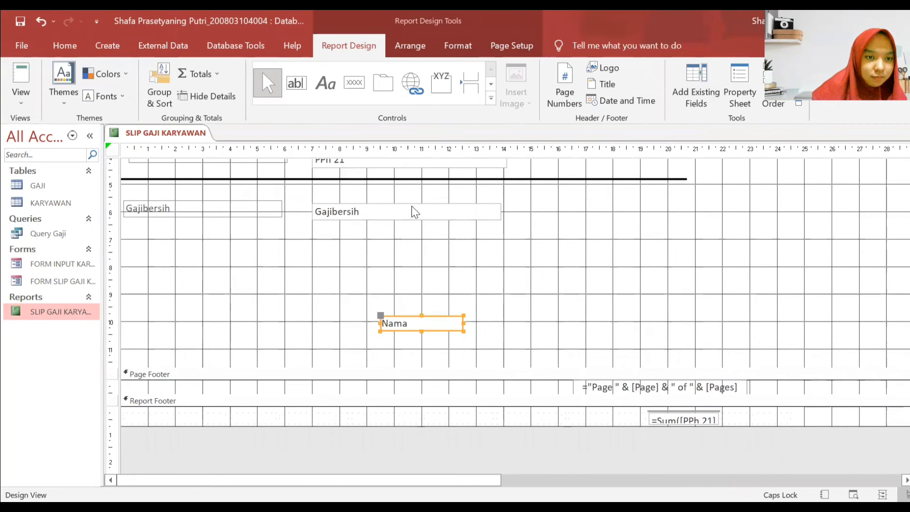
click(443, 279)
scroll(443, 279, up, 2)
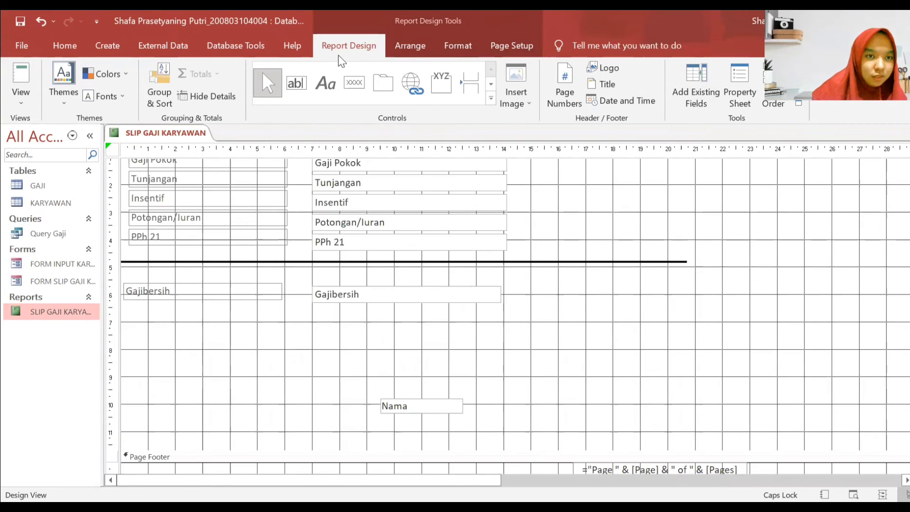
click(410, 46)
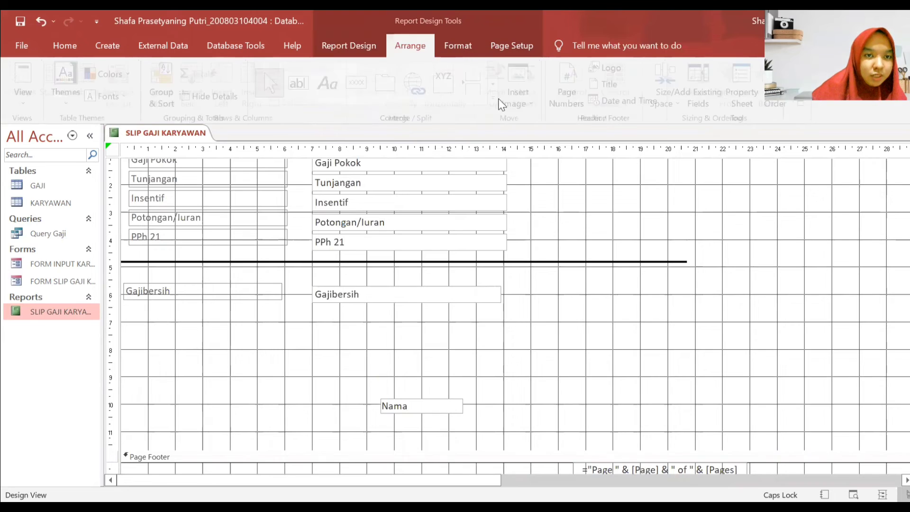
click(455, 48)
click(359, 45)
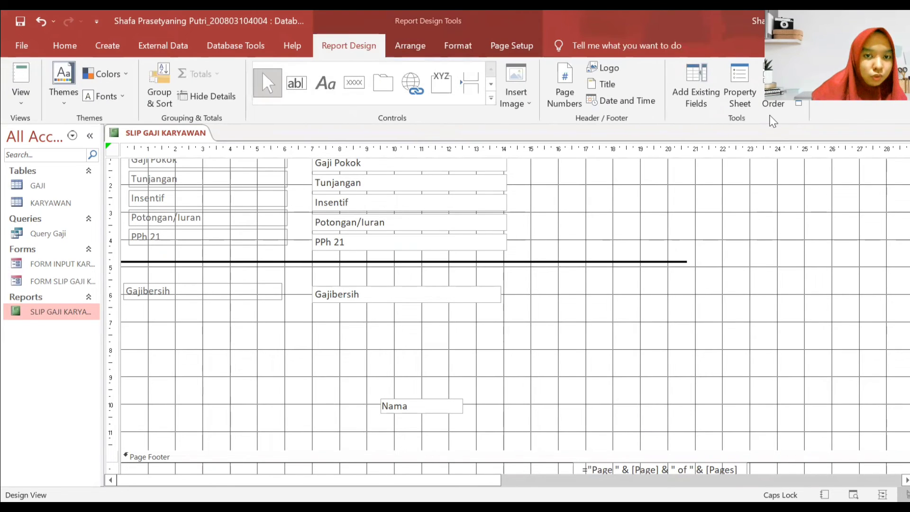
- Add a label reading 'Penerima' above the Nama field
click(711, 103)
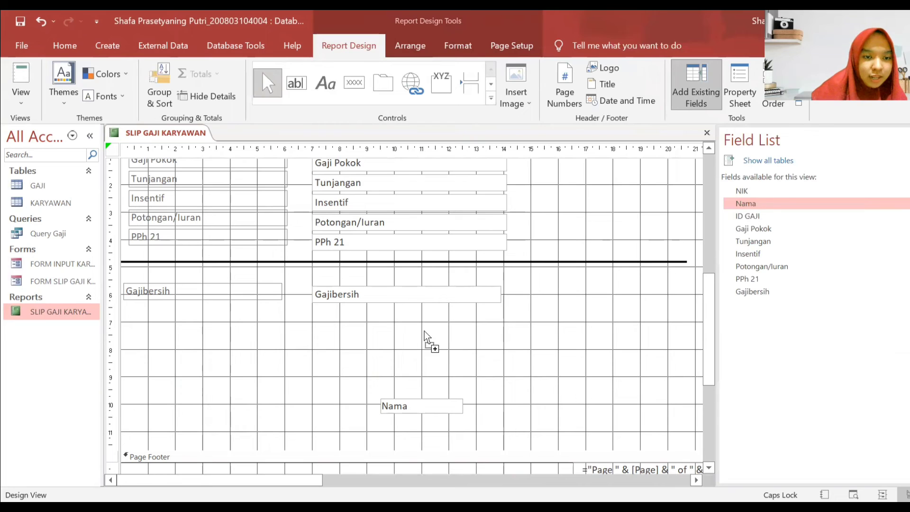
drag(690, 242, 782, 204)
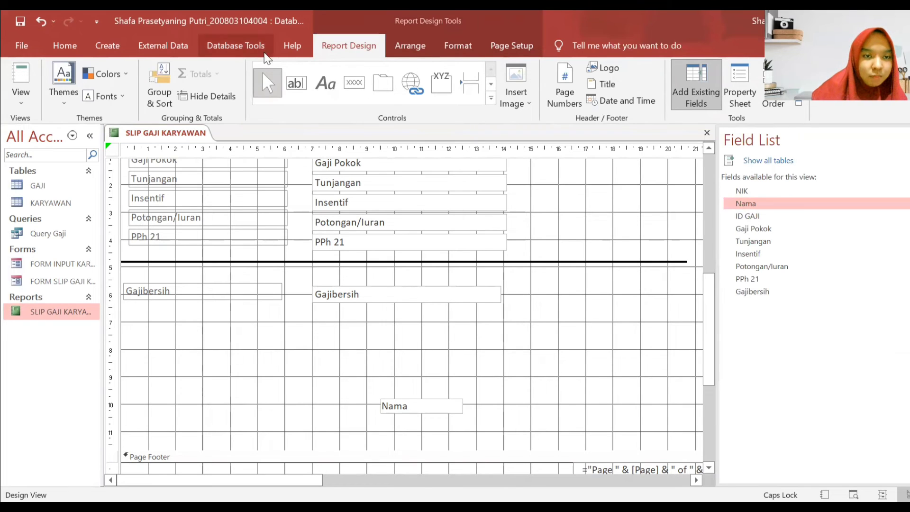
click(491, 98)
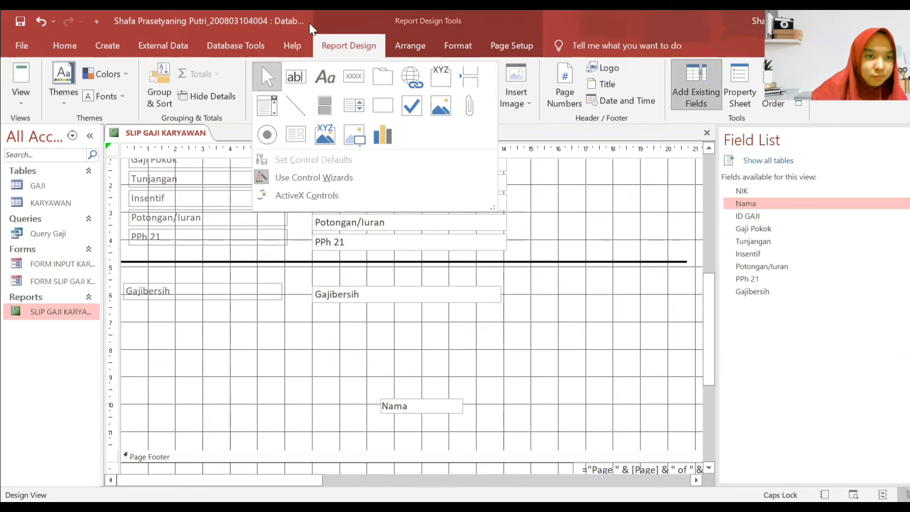
click(325, 89)
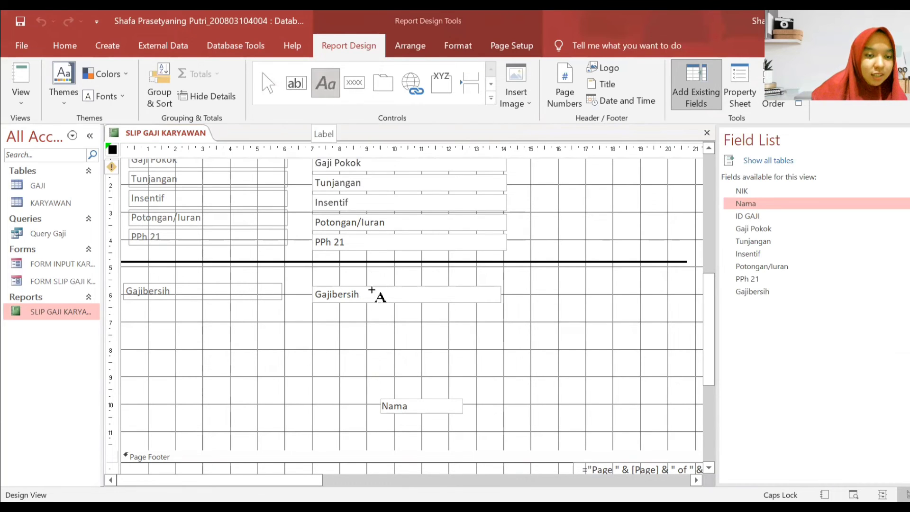
drag(392, 341, 476, 363)
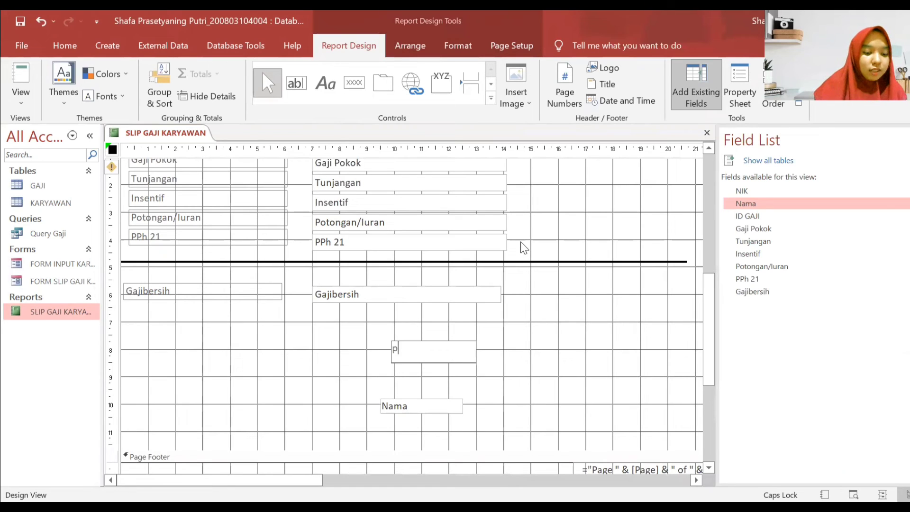
text(P)
key(Caps_Lock)
text(enerima)
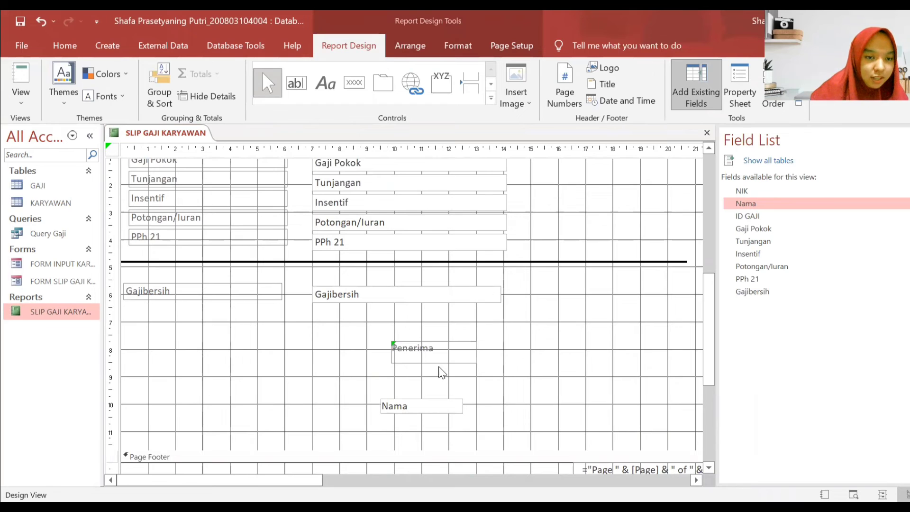
key(Return)
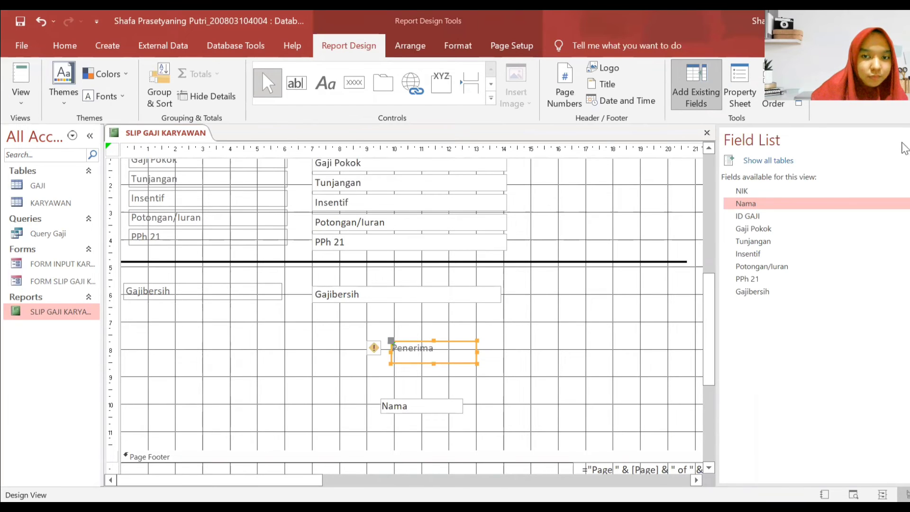
- Shrink the Penerima label slightly and reposition the Nama field beneath it
click(904, 141)
drag(475, 360, 474, 361)
click(497, 395)
drag(455, 406, 380, 335)
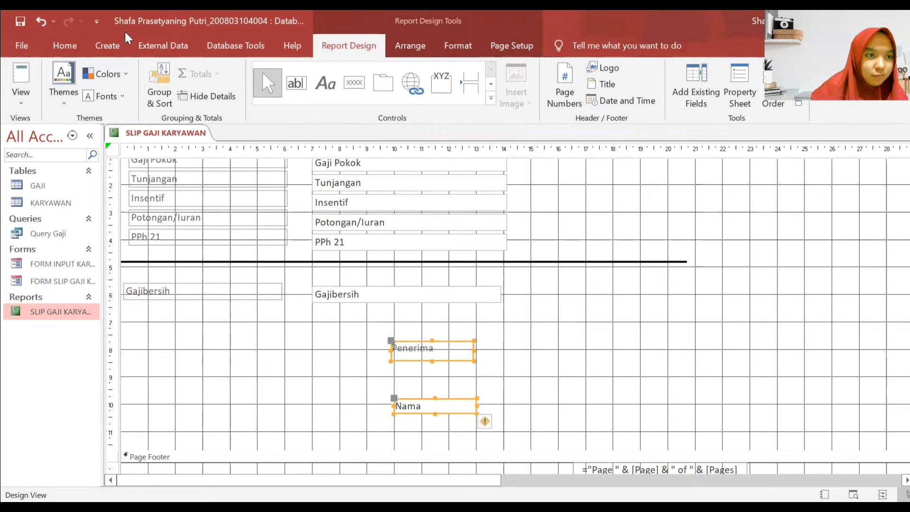
- Set Penerima and Nama to Times New Roman, size 11
click(65, 46)
click(670, 75)
text(Times New Roman)
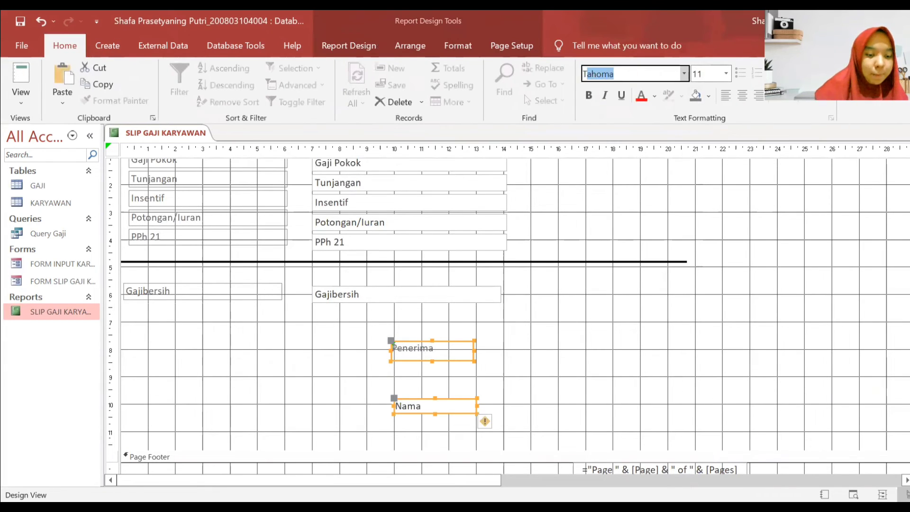
key(Return)
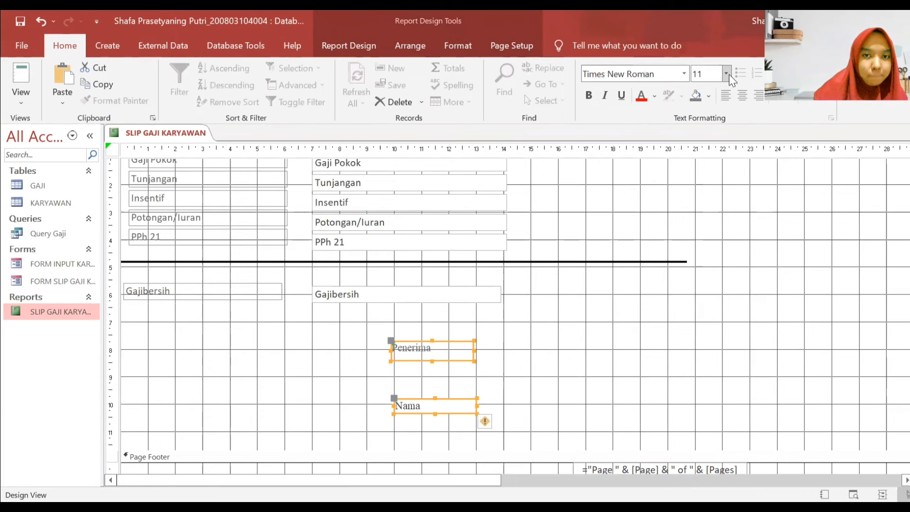
click(726, 74)
click(711, 163)
- Make the Nama field bold and widen it to both sides
drag(551, 421, 377, 408)
click(592, 99)
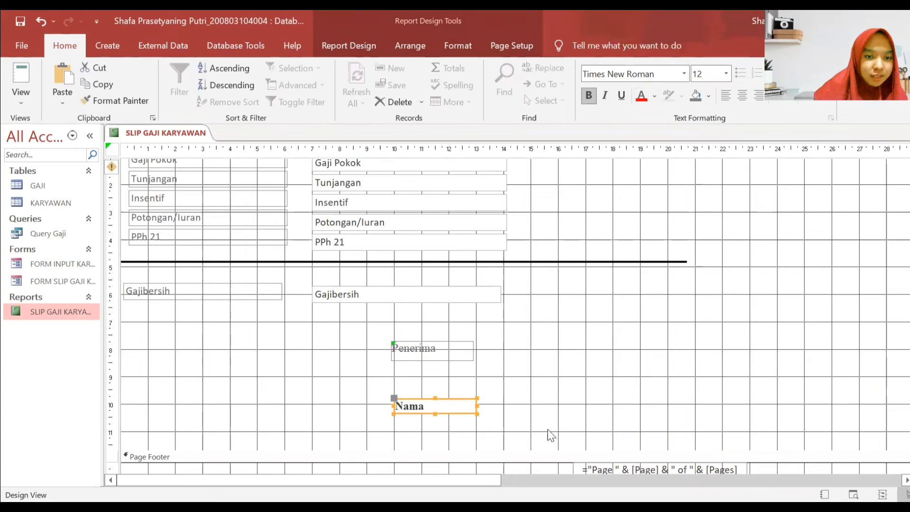
click(548, 429)
click(412, 409)
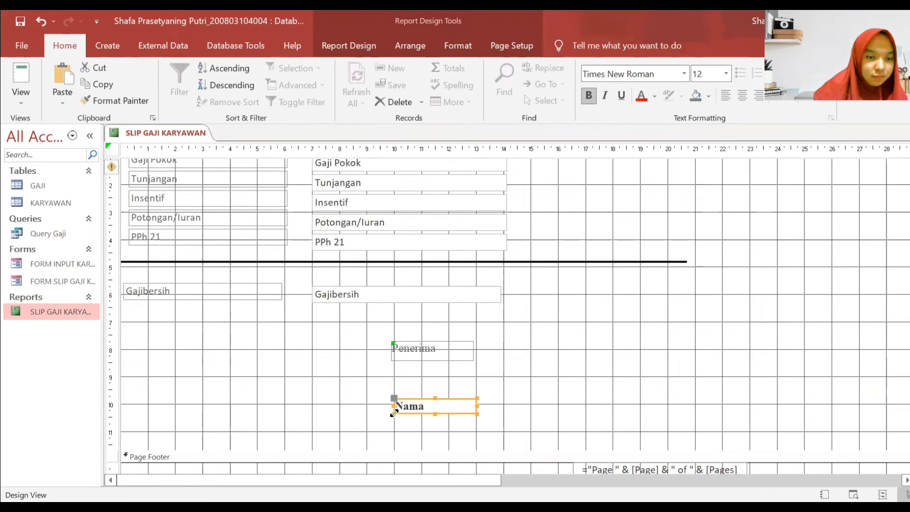
drag(394, 412, 355, 416)
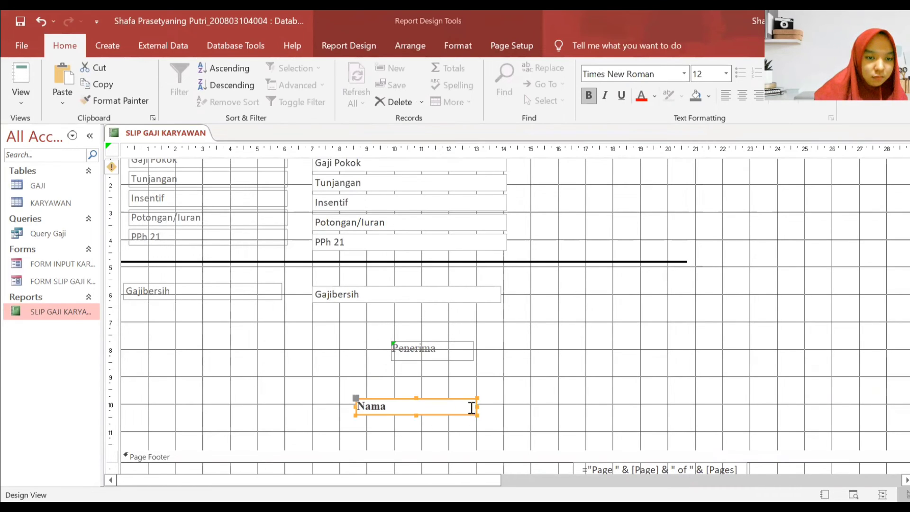
drag(478, 415, 495, 411)
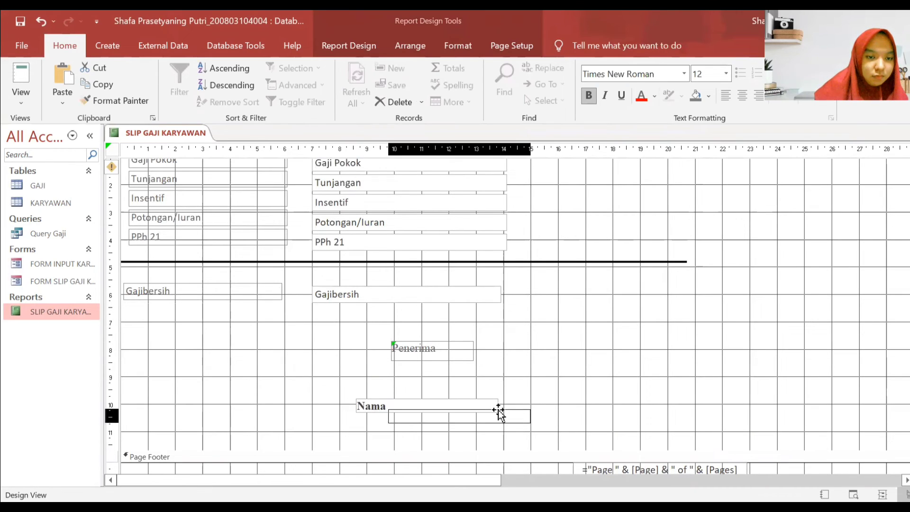
- Move the Penerima label above Nama and centre the text in both boxes
mouse_move(470, 351)
mouse_down()
mouse_move(494, 364)
mouse_move(506, 356)
mouse_move(466, 363)
mouse_up()
click(742, 96)
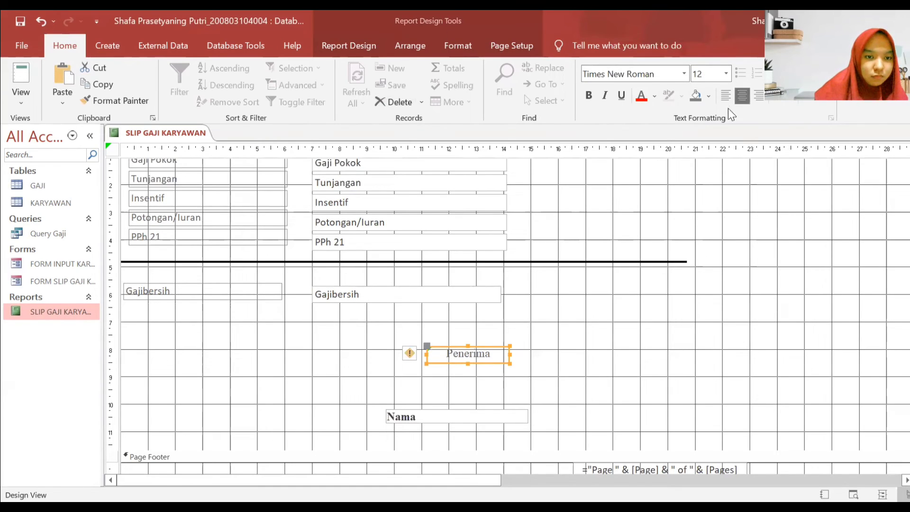
click(493, 414)
click(739, 96)
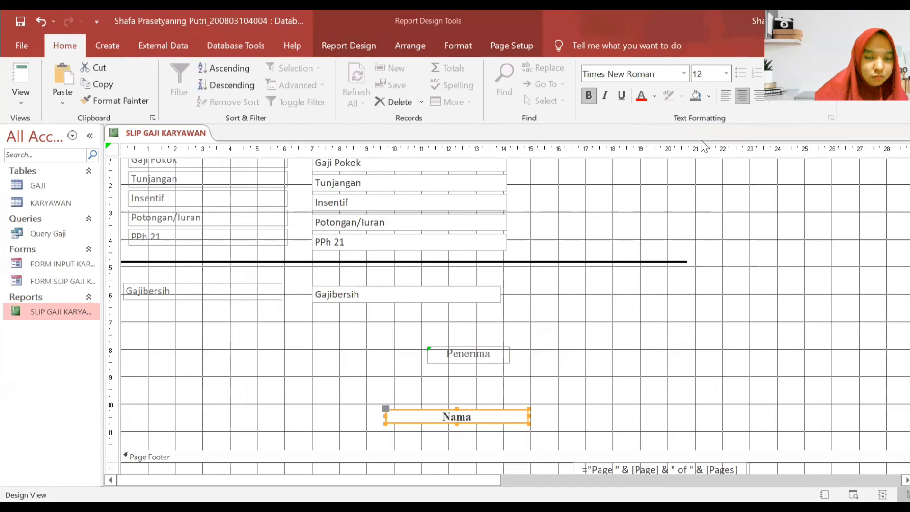
click(706, 343)
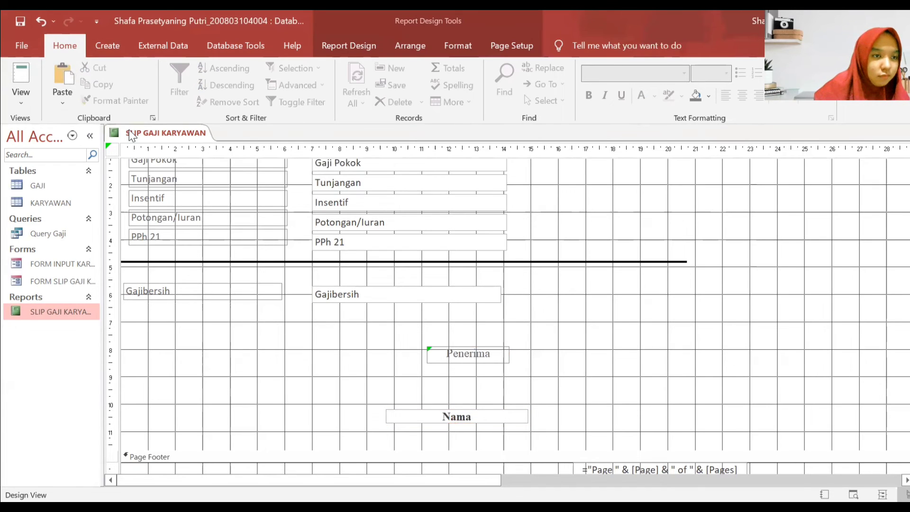
- Close the report and reopen SLIP GAJI KARYAWAN to preview the slip
right_click(180, 135)
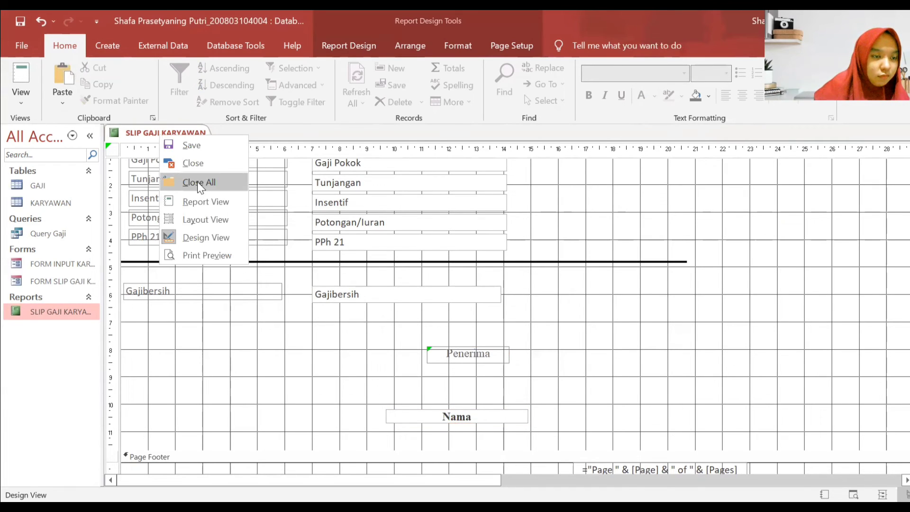
click(197, 181)
double_click(87, 314)
scroll(646, 273, down, 5)
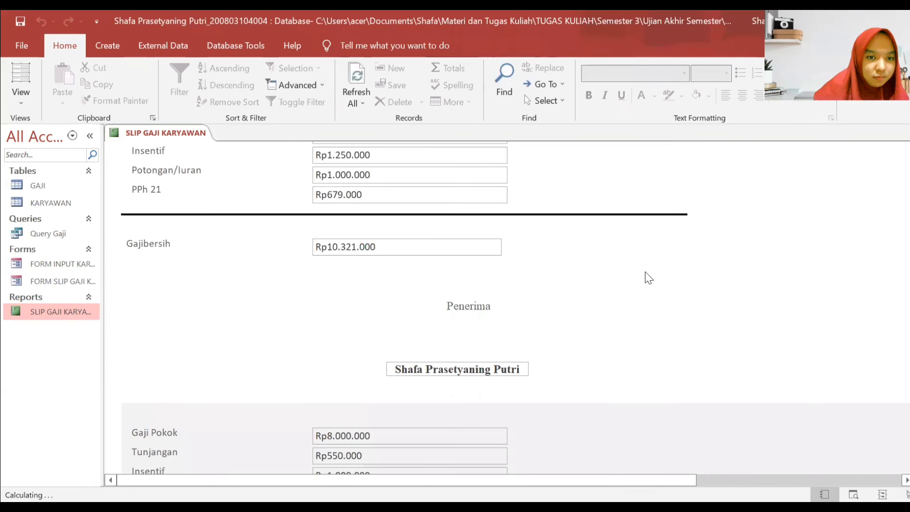
scroll(642, 270, down, 2)
scroll(642, 269, up, 3)
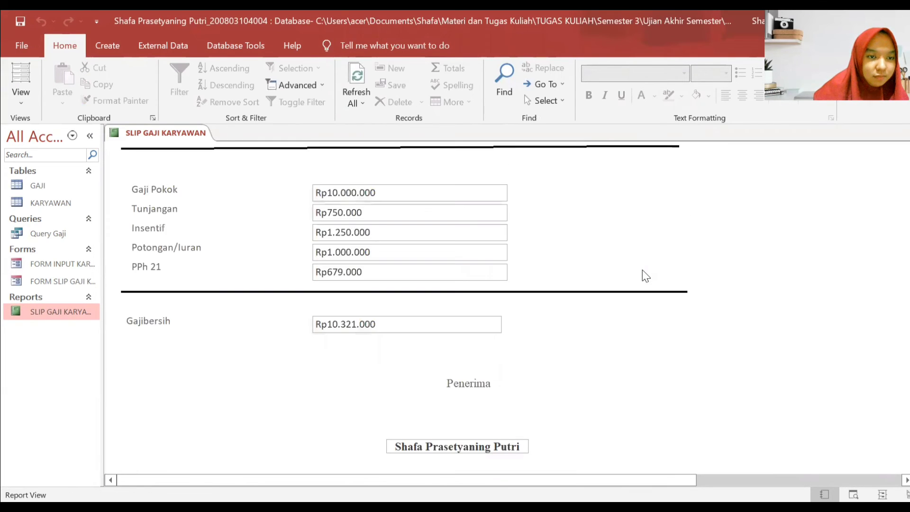
scroll(642, 269, down, 5)
scroll(642, 268, up, 5)
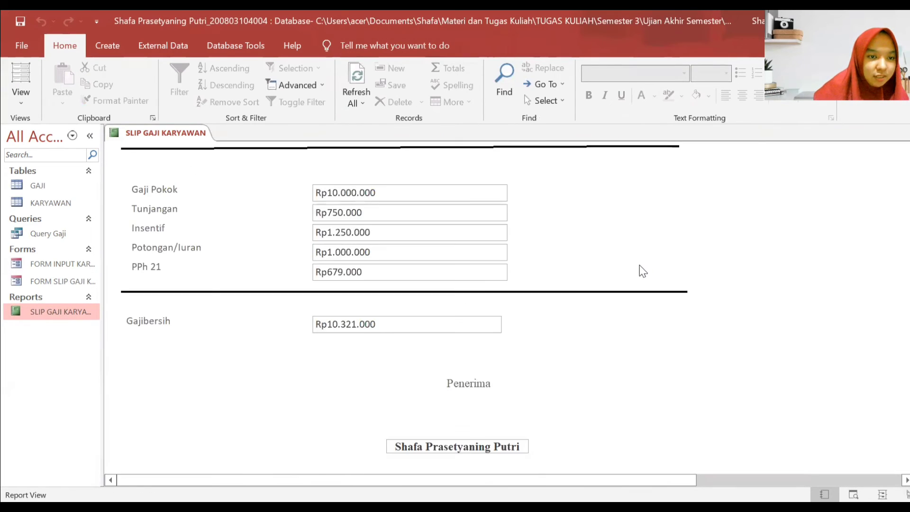
scroll(639, 266, down, 3)
scroll(639, 266, down, 12)
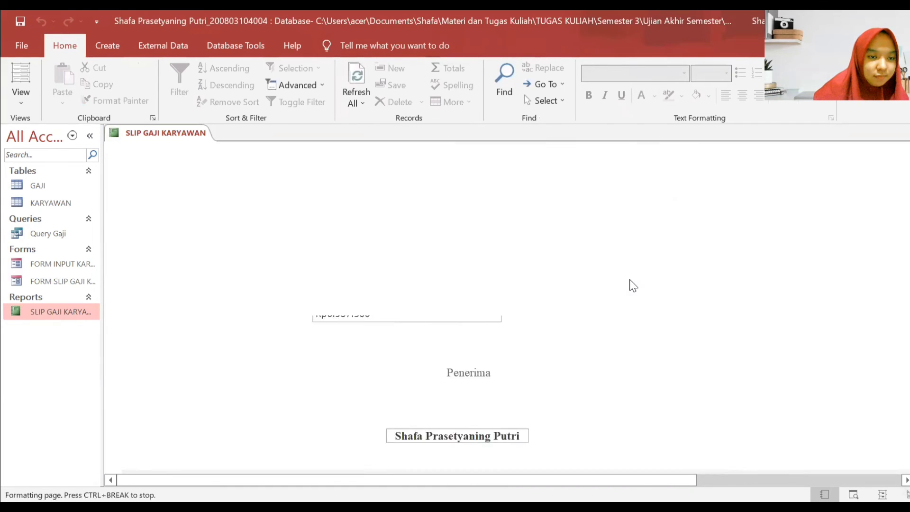
scroll(629, 287, down, 6)
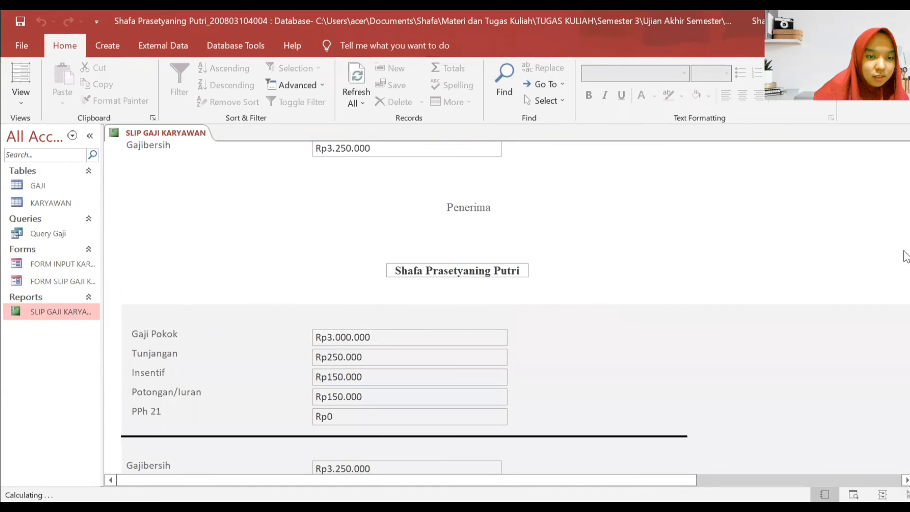
scroll(904, 251, down, 3)
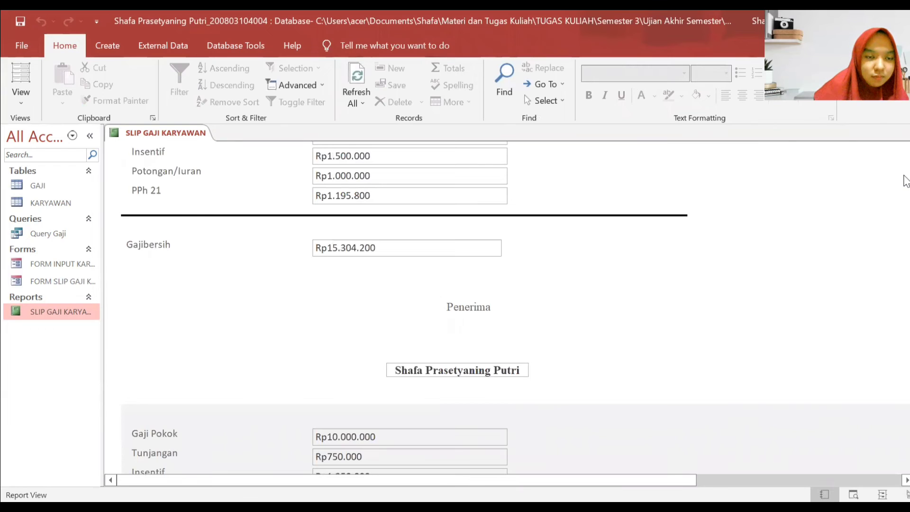
drag(905, 177, 904, 137)
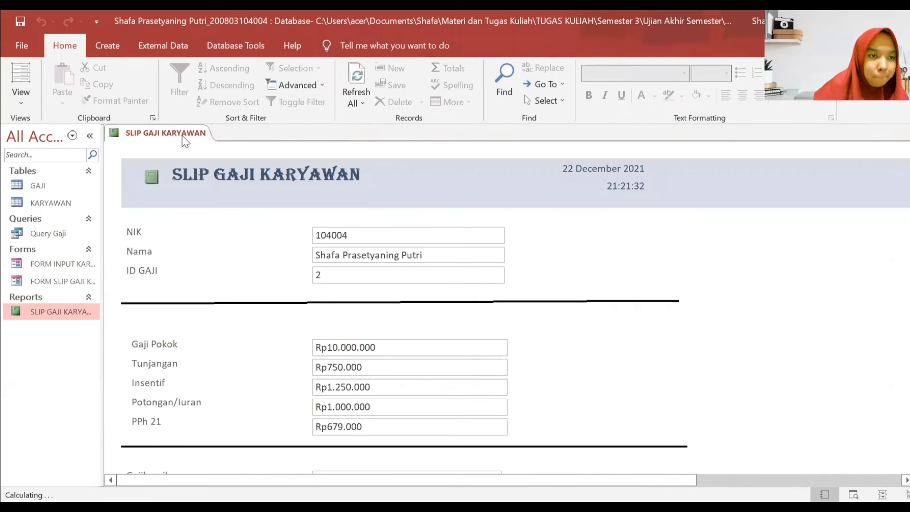
- In Design View, shift the Nama signature box slightly right, then close the report
click(204, 159)
double_click(55, 308)
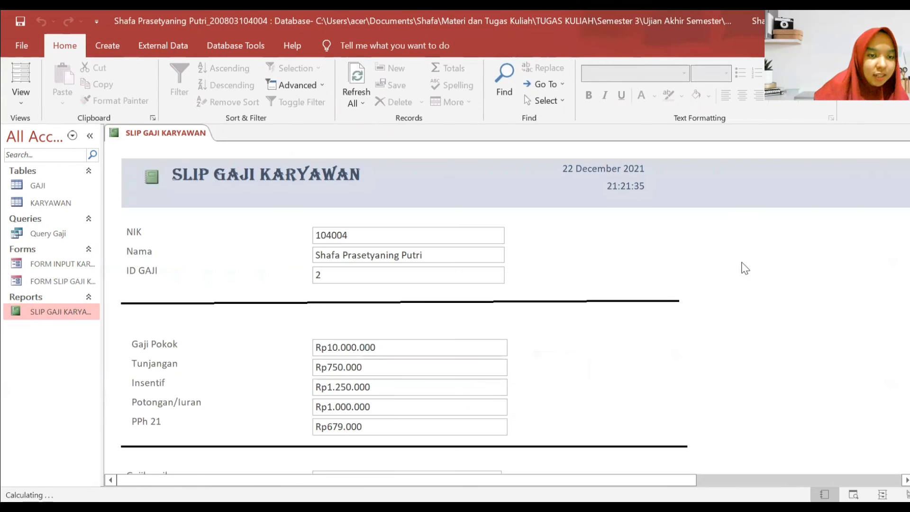
scroll(657, 214, down, 3)
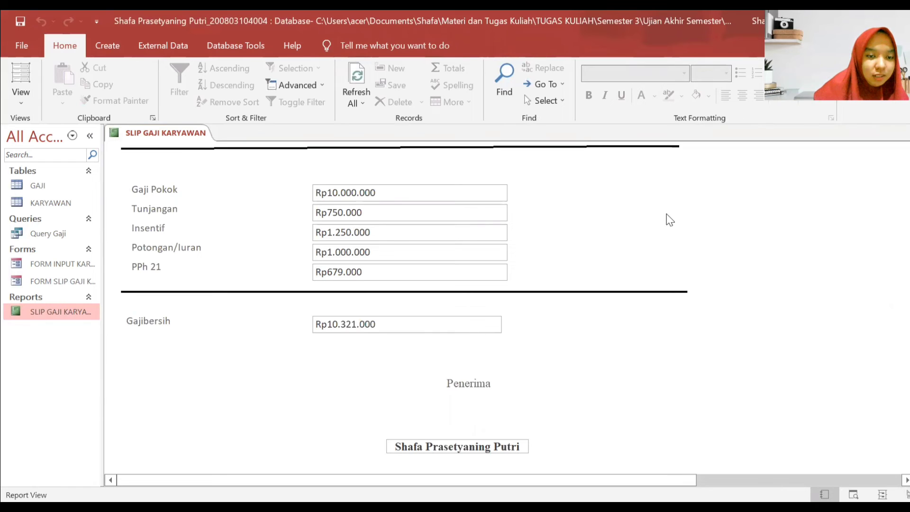
right_click(667, 215)
click(710, 261)
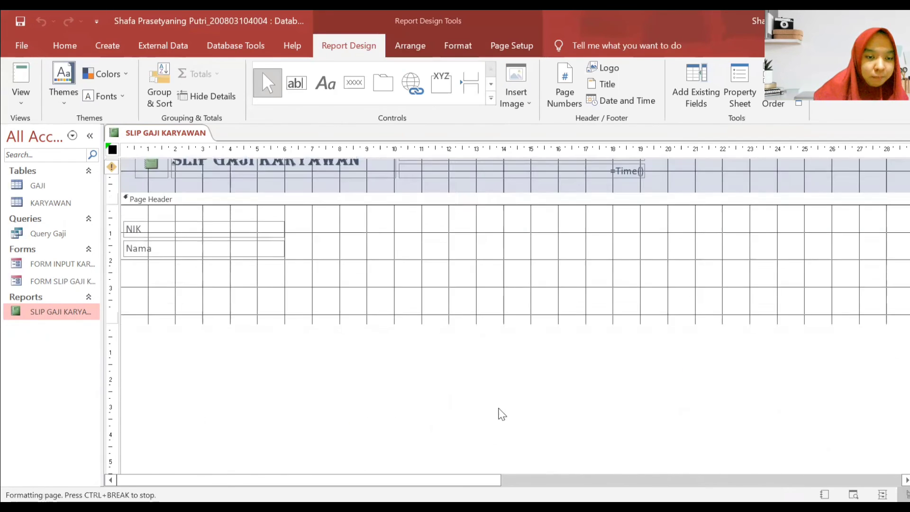
scroll(498, 412, down, 5)
mouse_move(475, 412)
mouse_down()
mouse_move(467, 420)
mouse_move(477, 422)
mouse_up()
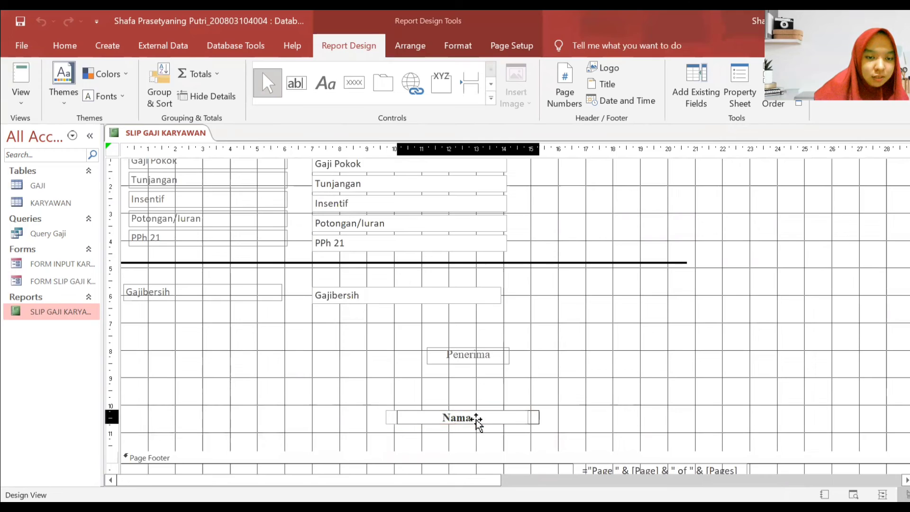
right_click(188, 133)
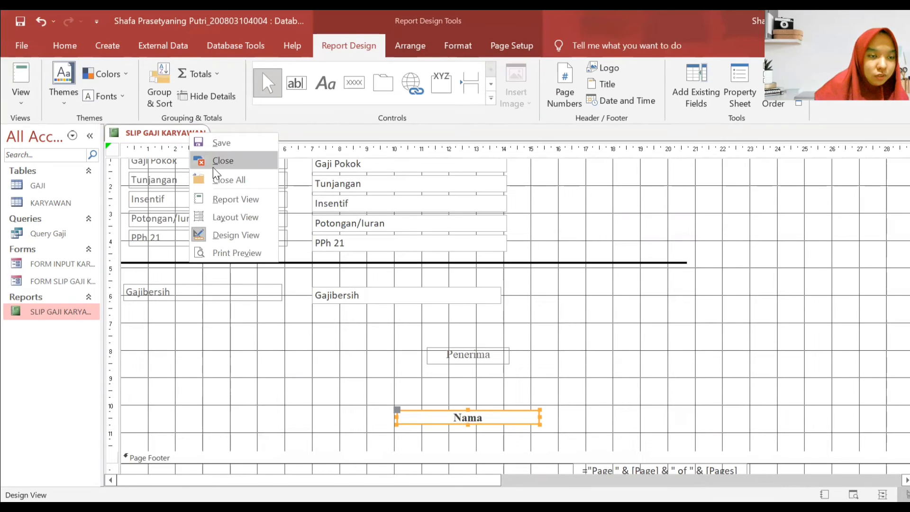
click(213, 159)
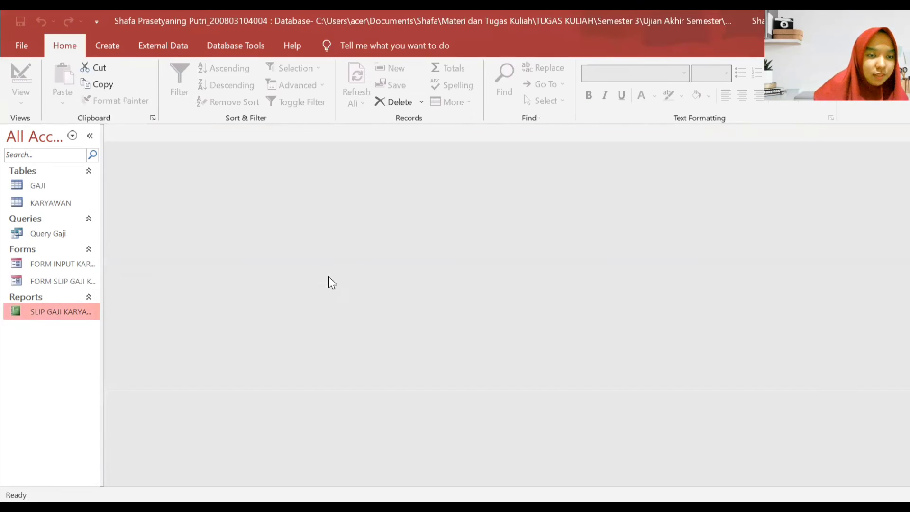
double_click(40, 313)
scroll(685, 314, down, 3)
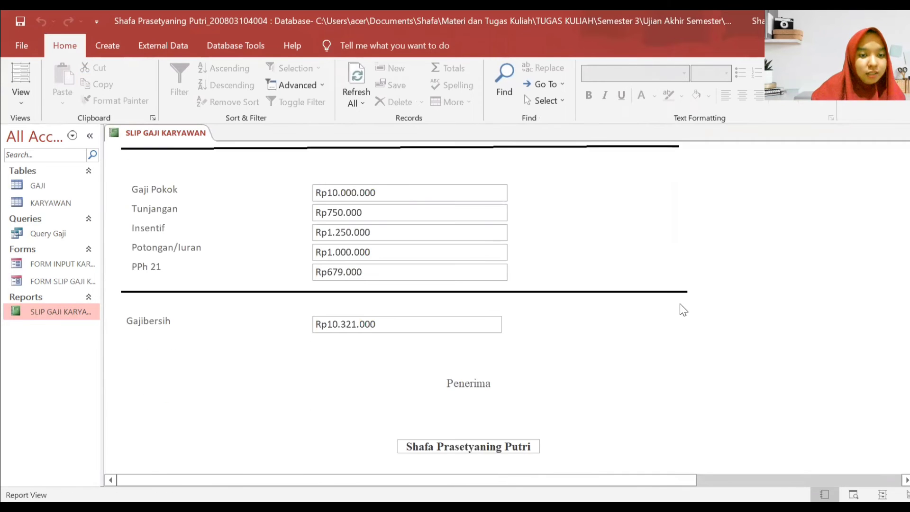
right_click(698, 339)
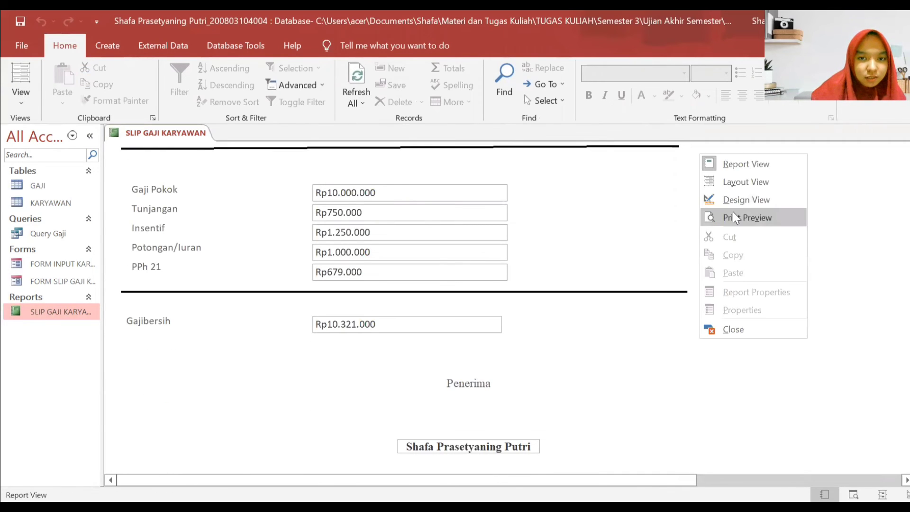
click(733, 215)
scroll(284, 305, down, 3)
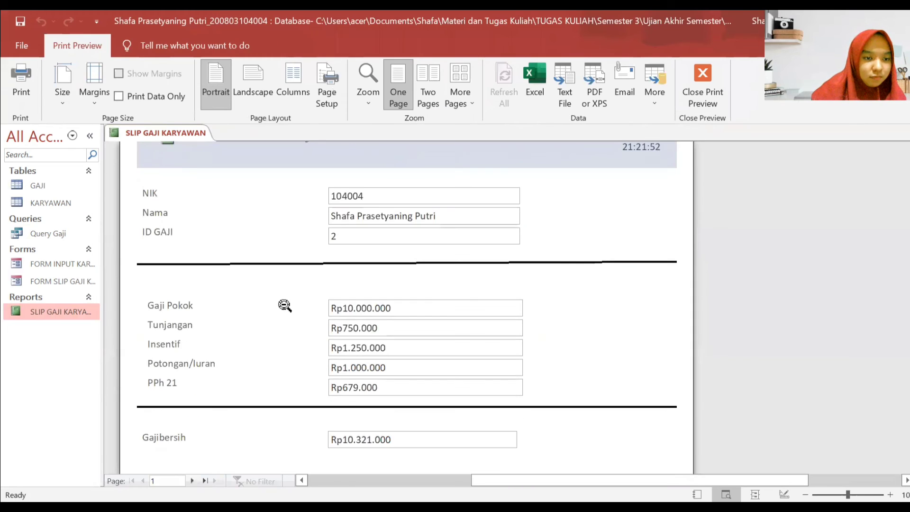
scroll(286, 306, down, 10)
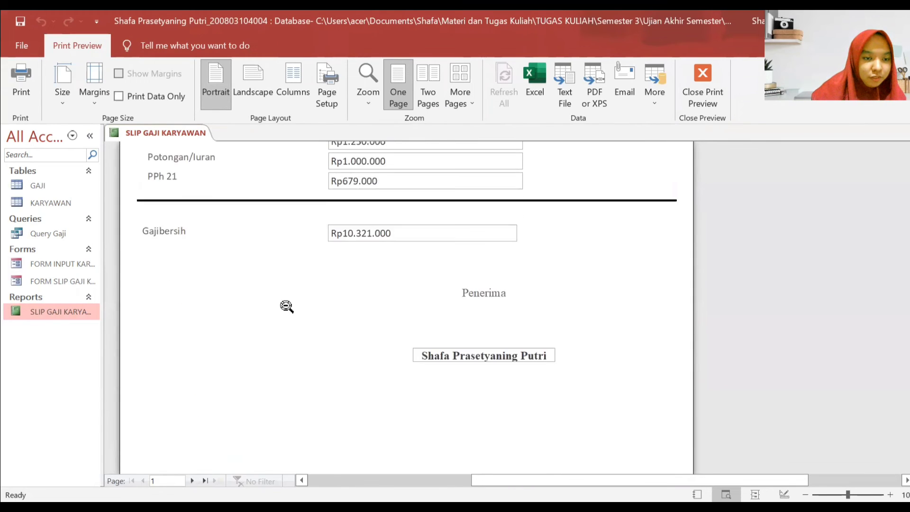
scroll(290, 304, up, 10)
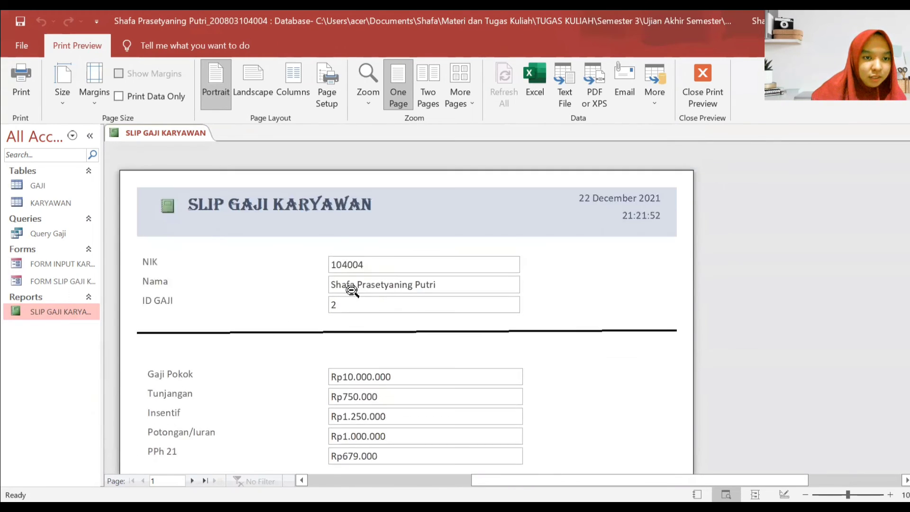
click(709, 75)
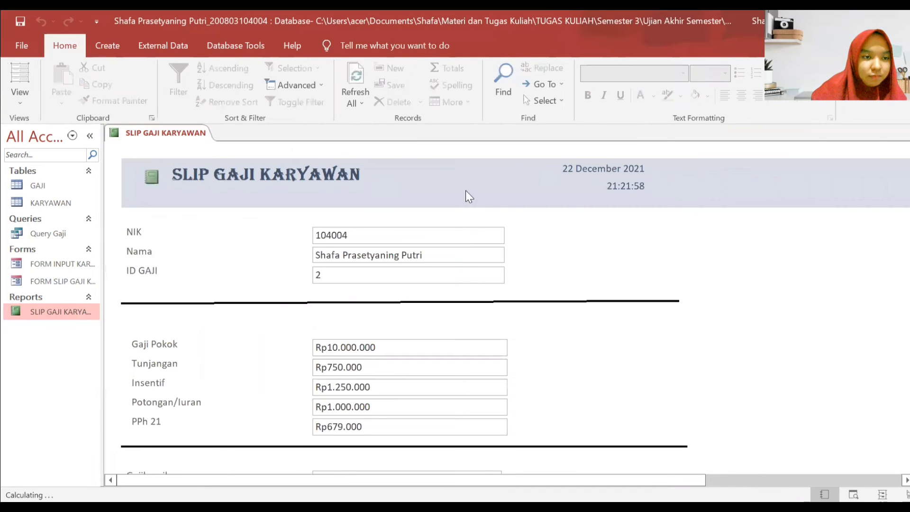
click(723, 256)
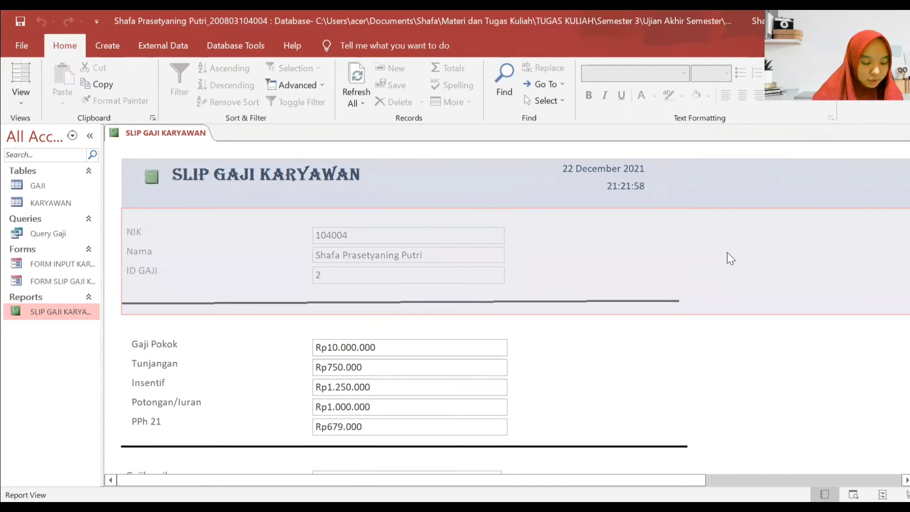
right_click(151, 142)
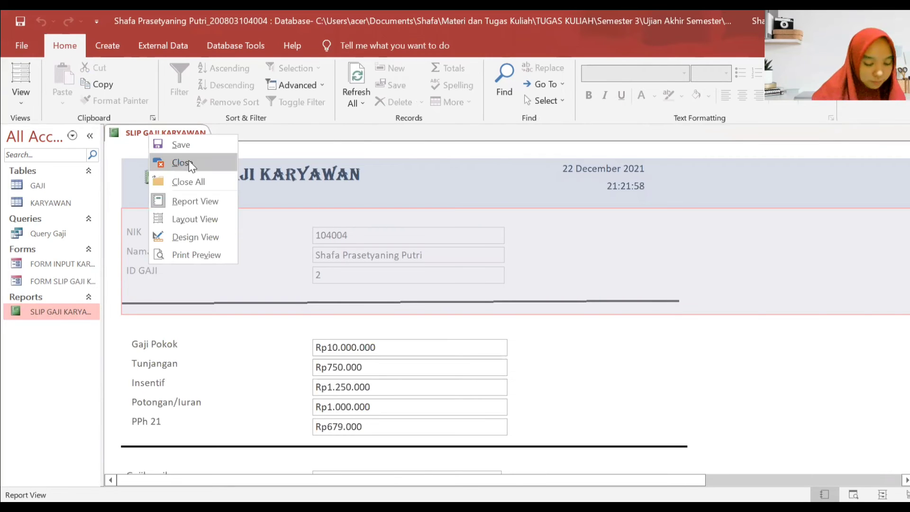
click(188, 163)
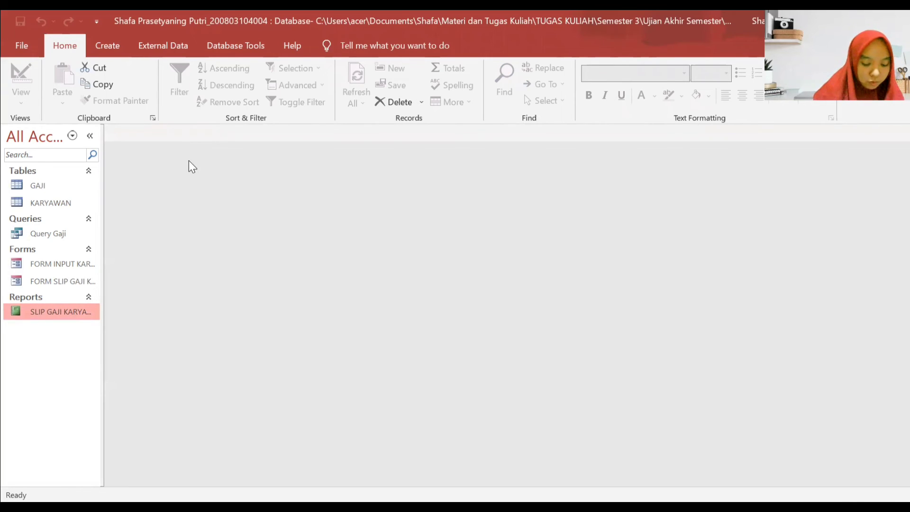
click(59, 186)
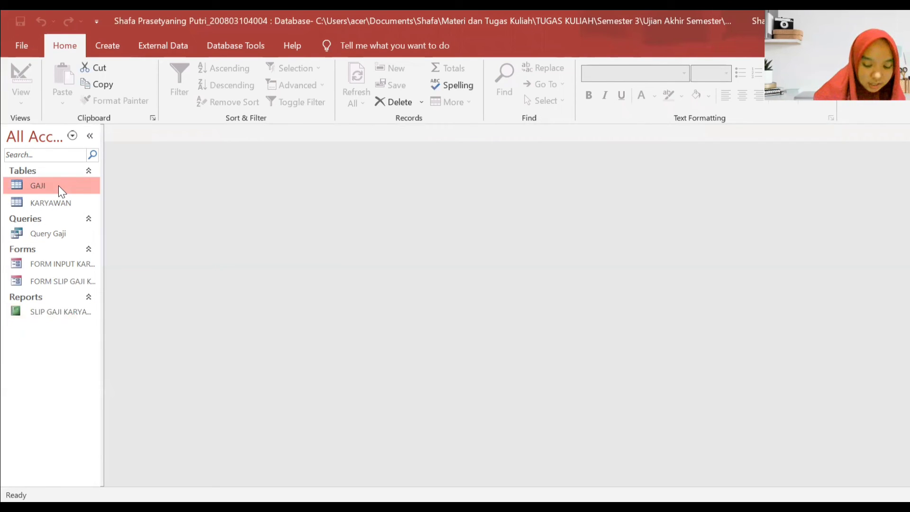
right_click(58, 186)
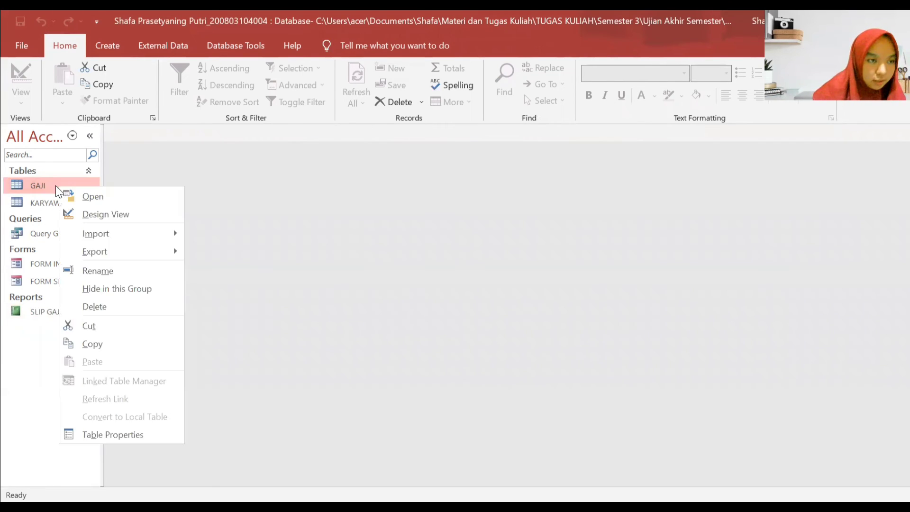
- Open the GAJI table and FORM SLIP GAJI KARYAWAN, switching the form to Design View
double_click(30, 184)
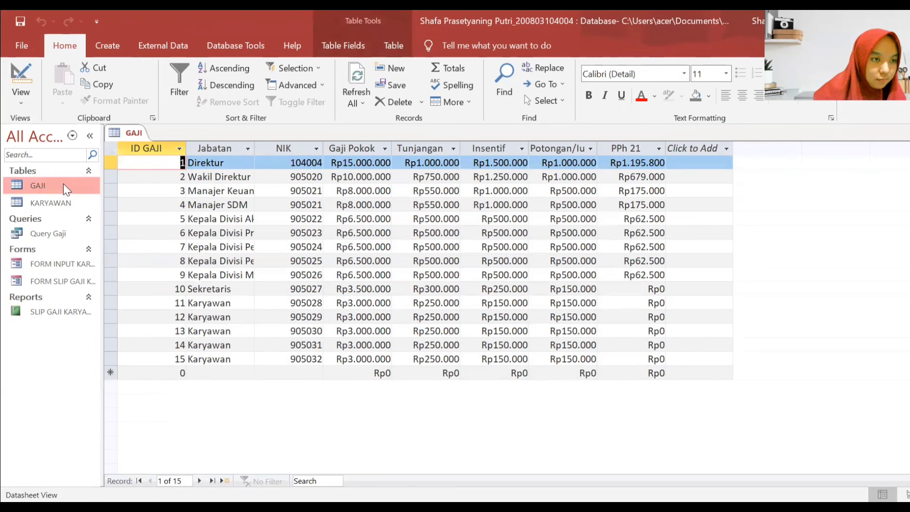
click(63, 285)
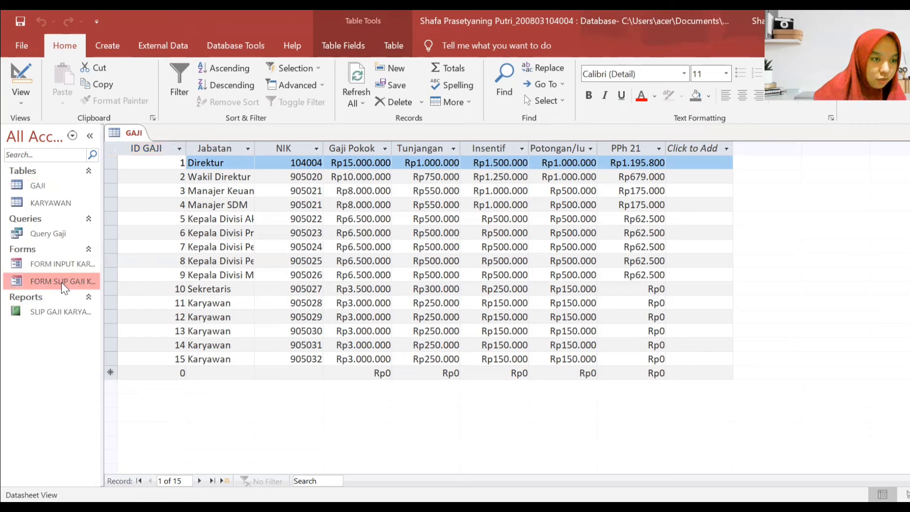
right_click(62, 283)
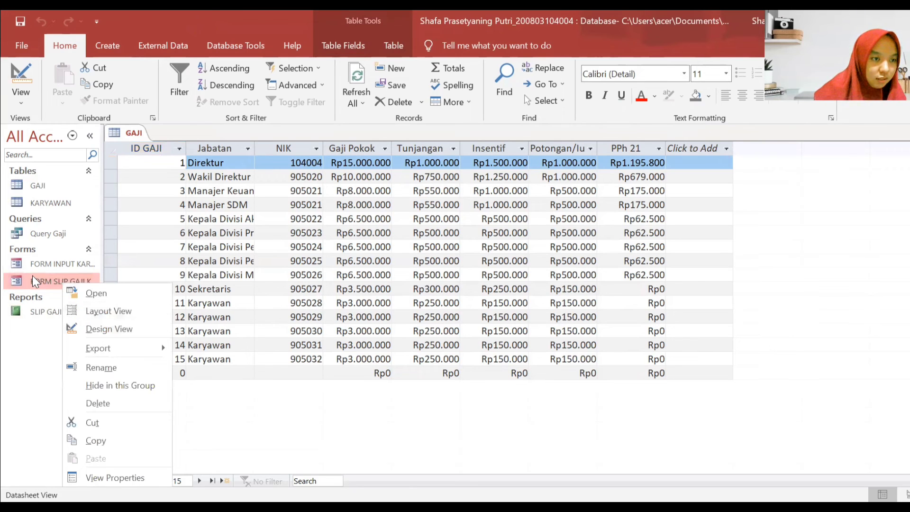
click(96, 293)
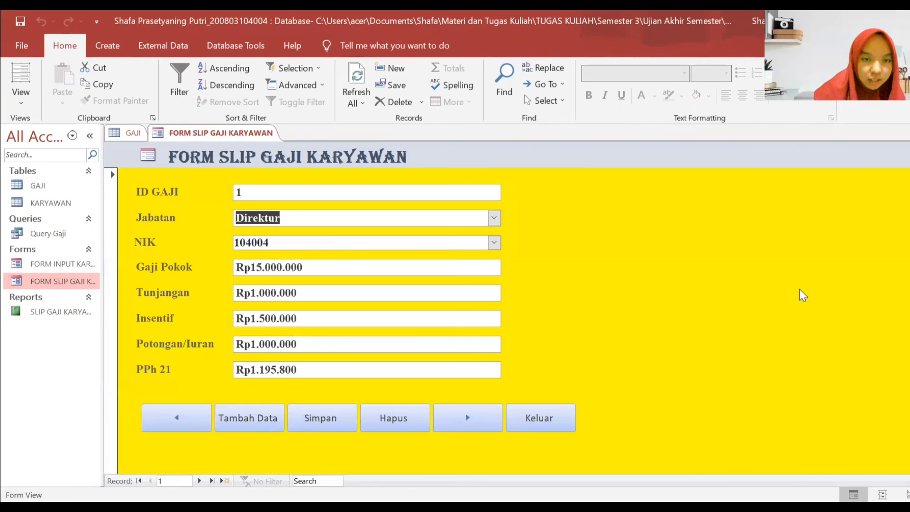
right_click(872, 206)
click(815, 251)
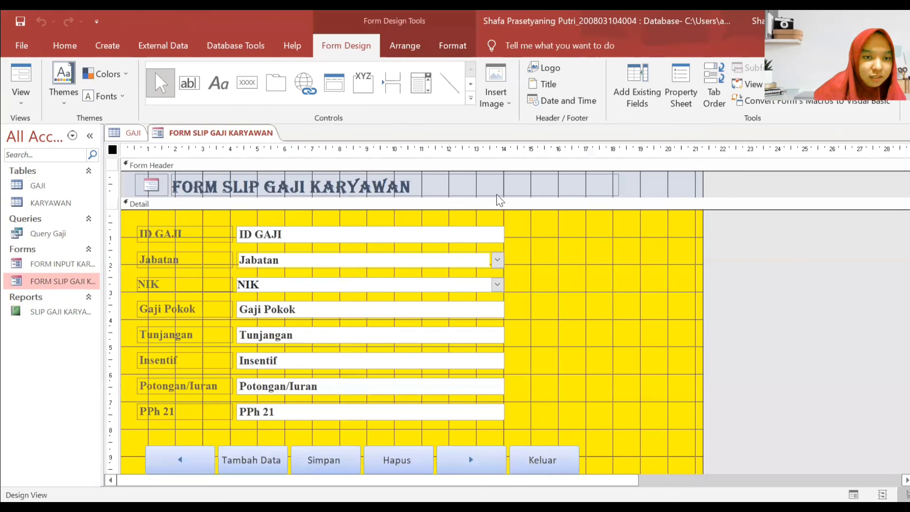
- Select the form's Detail section and choose the Button control for a new command button
click(407, 47)
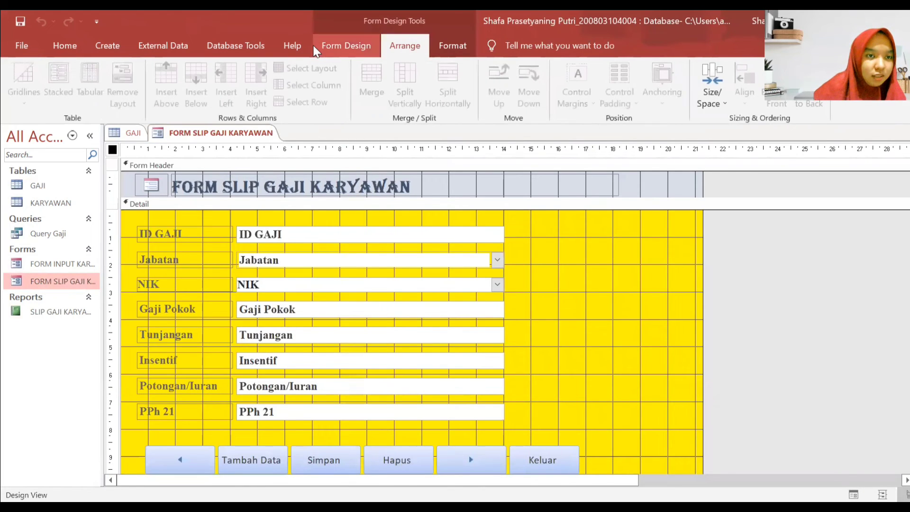
click(348, 49)
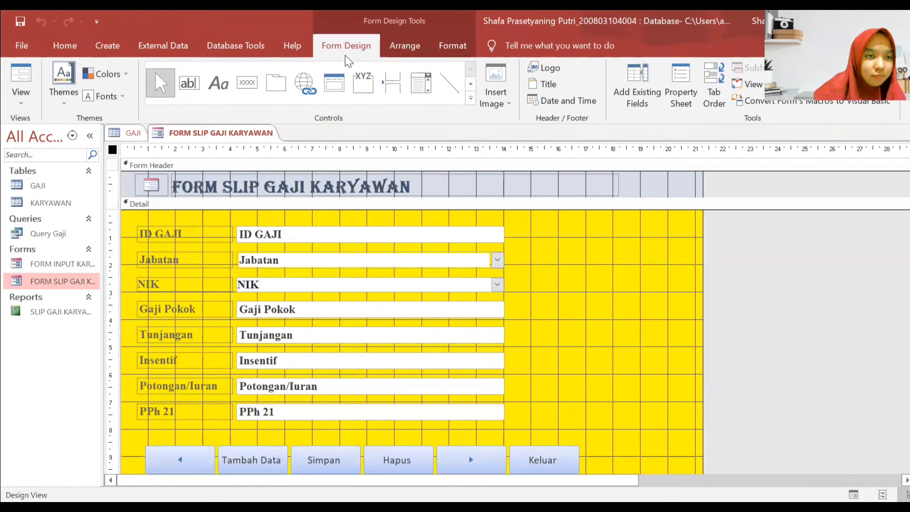
click(451, 46)
click(376, 44)
click(569, 285)
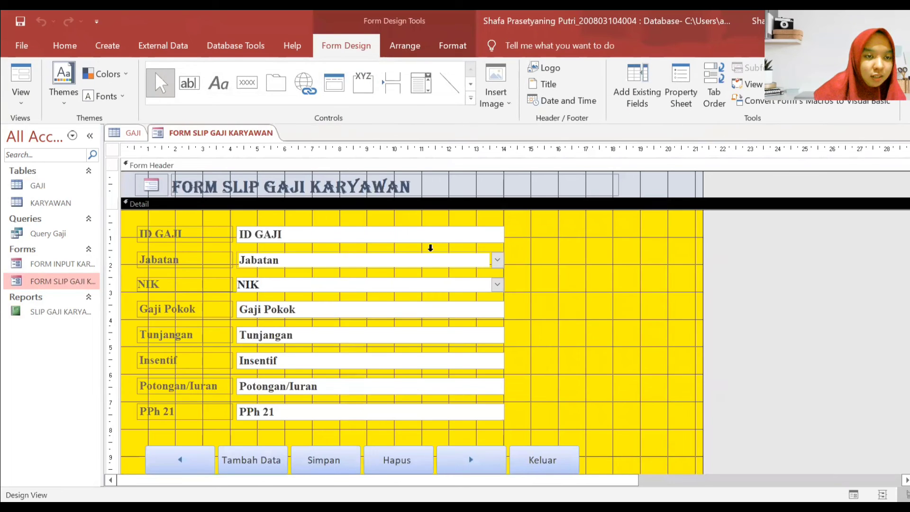
click(247, 82)
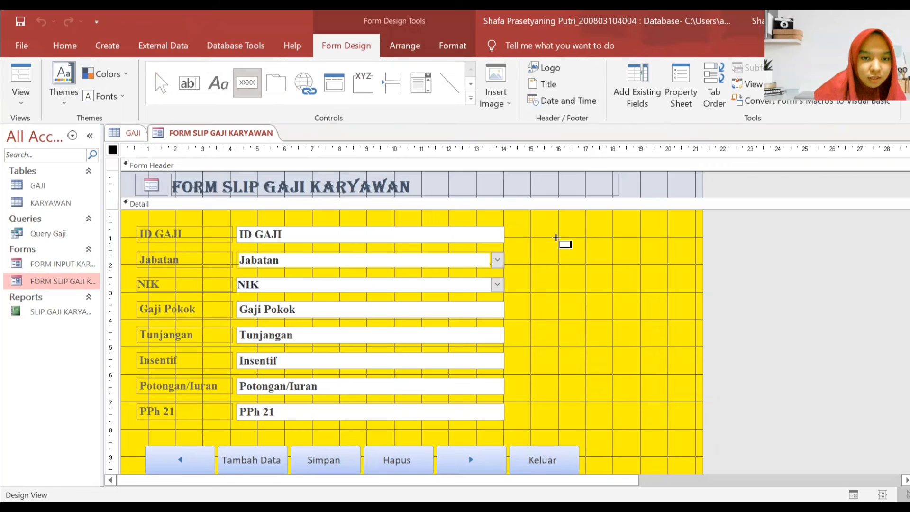
- Draw a button beside ID GAJI and choose the Record Operations > Print Record action
drag(567, 235, 646, 266)
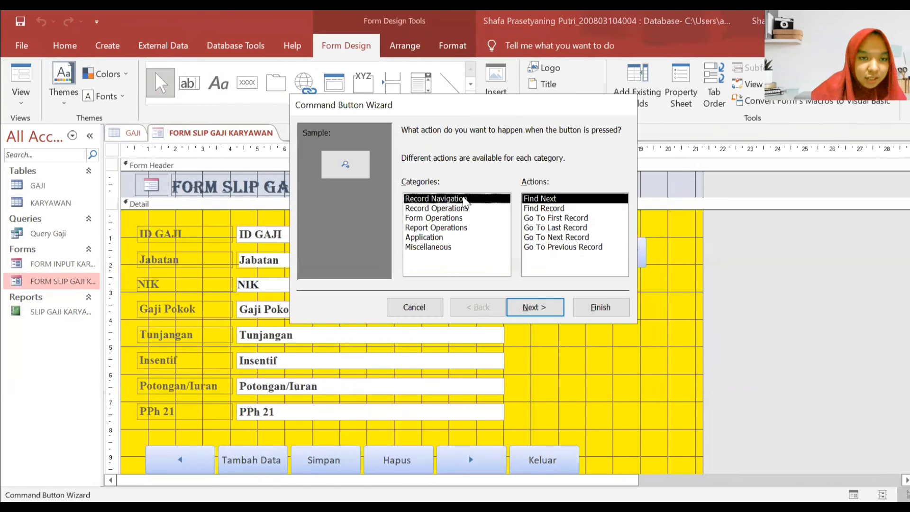
click(467, 210)
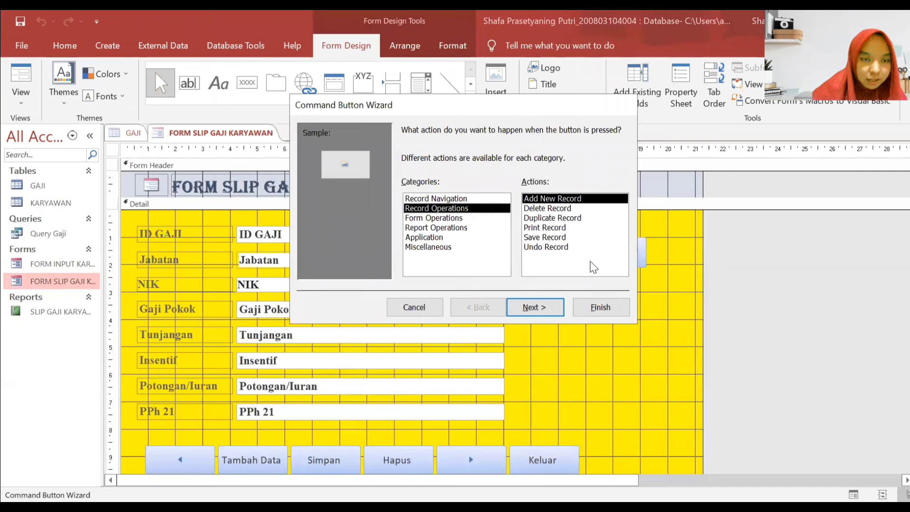
click(559, 228)
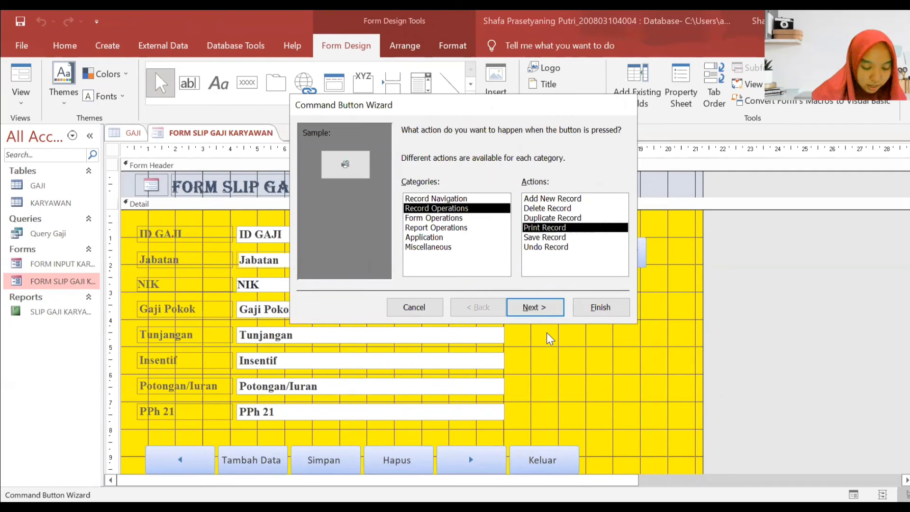
click(536, 310)
- Label the button 'Ceta', shorten its name to a unique one, and finish the wizard
click(489, 189)
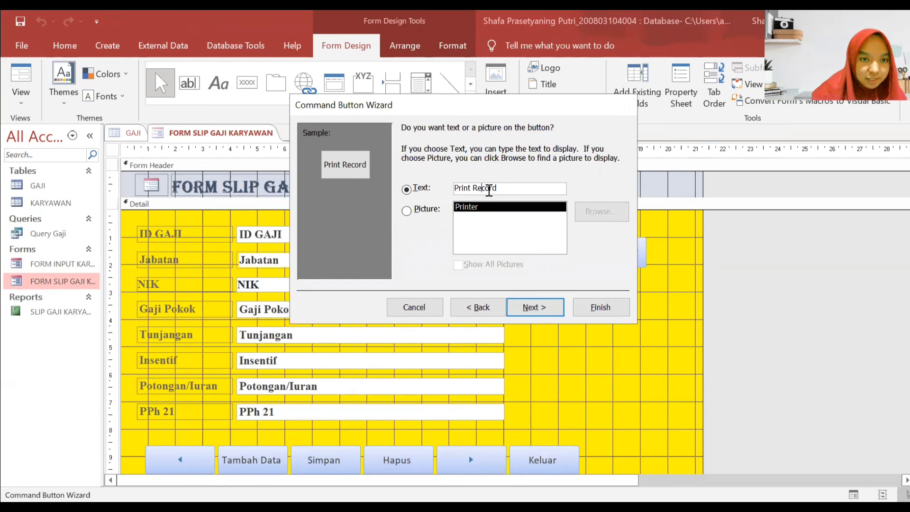
key(shift+Home)
text(Ceta)
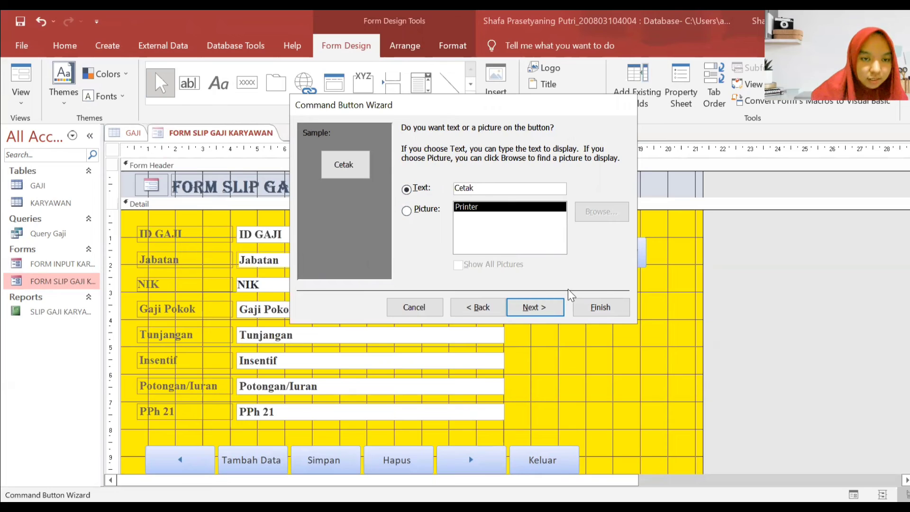
click(536, 307)
click(519, 168)
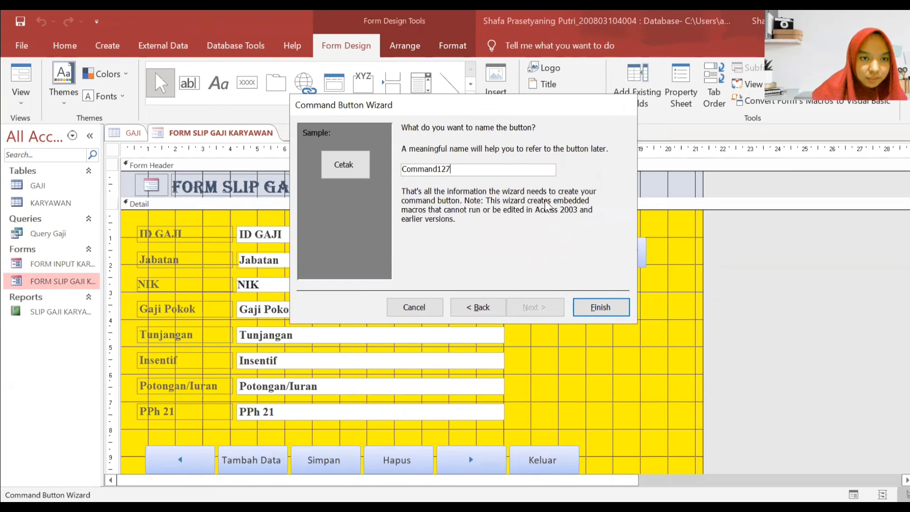
key(BackSpace)
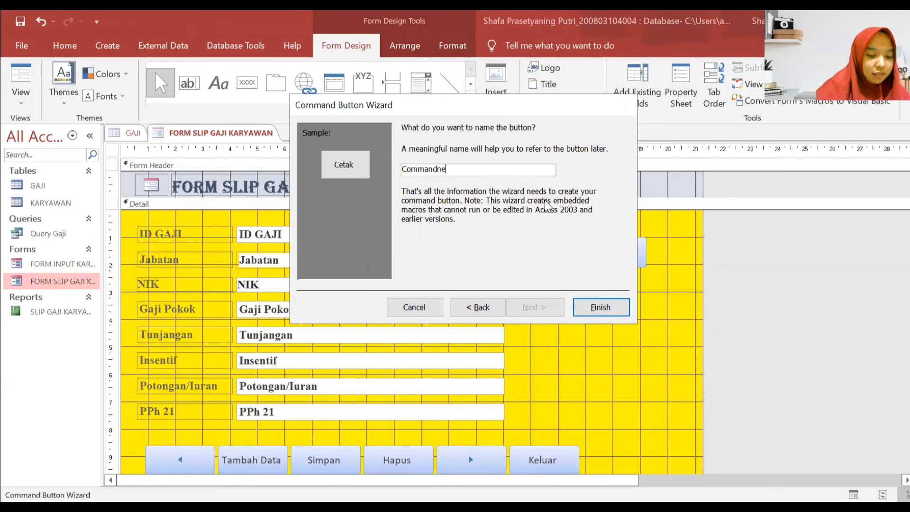
click(608, 307)
click(474, 304)
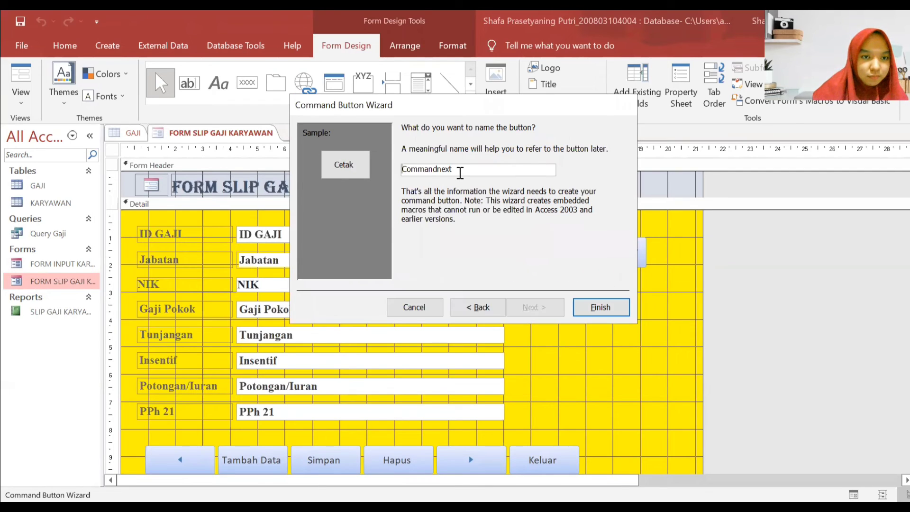
drag(463, 171, 436, 171)
key(BackSpace)
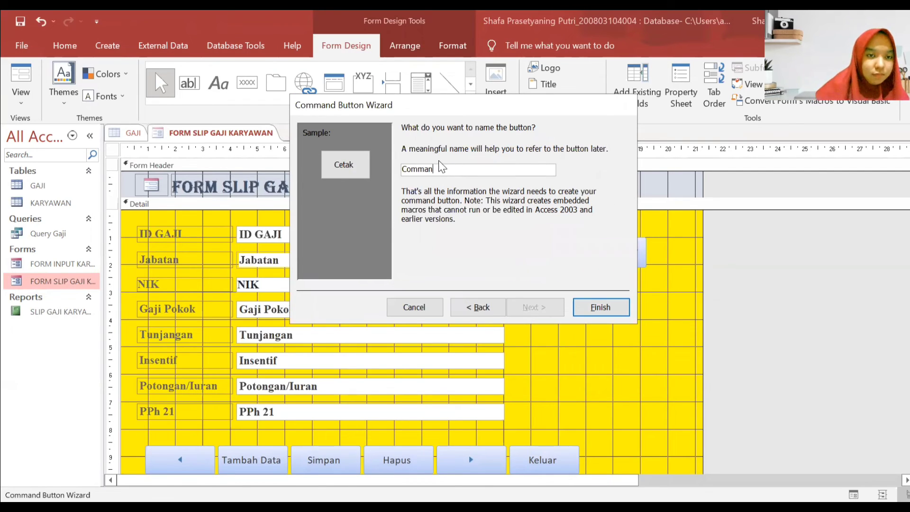
click(601, 307)
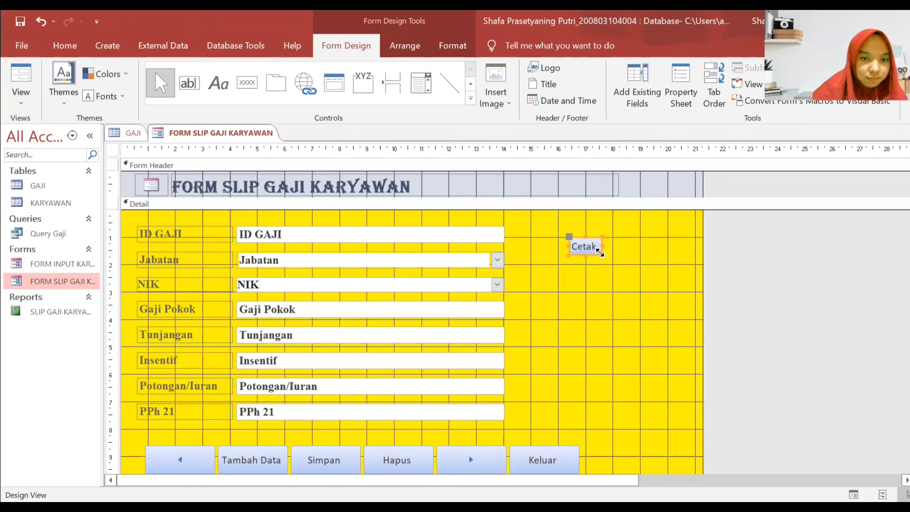
- Move Cetak beside Keluar and try grouping and widening, then undo both changes
drag(599, 253, 625, 264)
scroll(632, 268, down, 2)
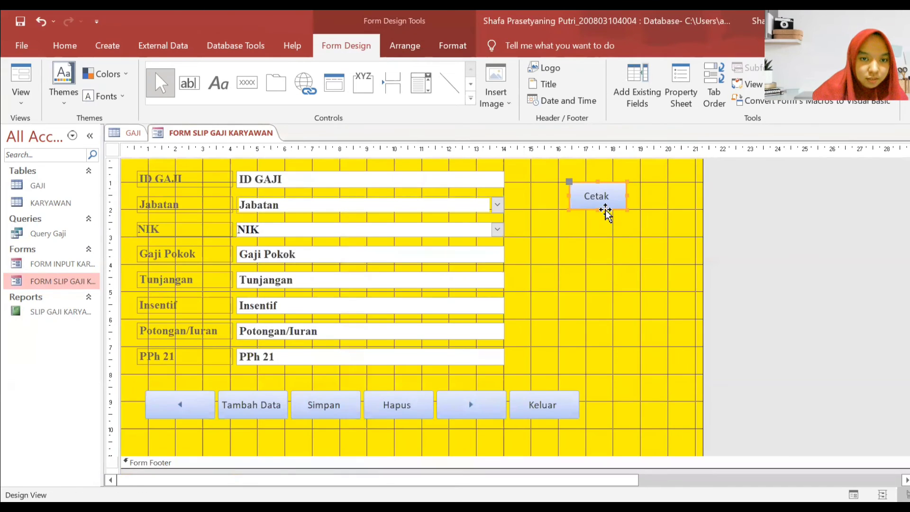
drag(607, 213, 189, 375)
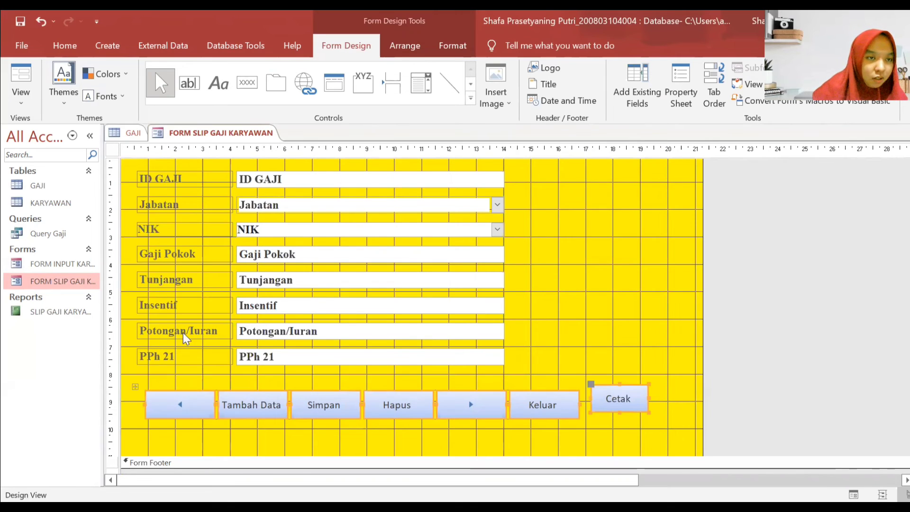
click(402, 47)
click(59, 80)
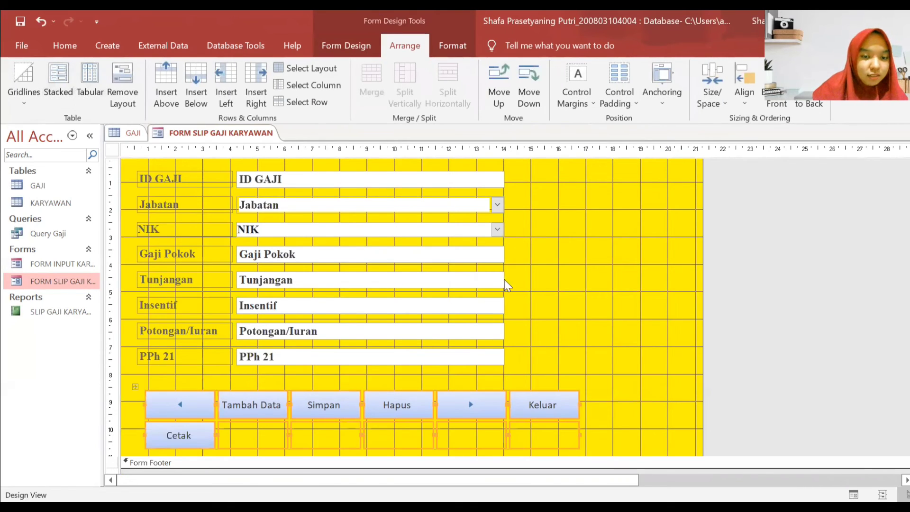
click(552, 325)
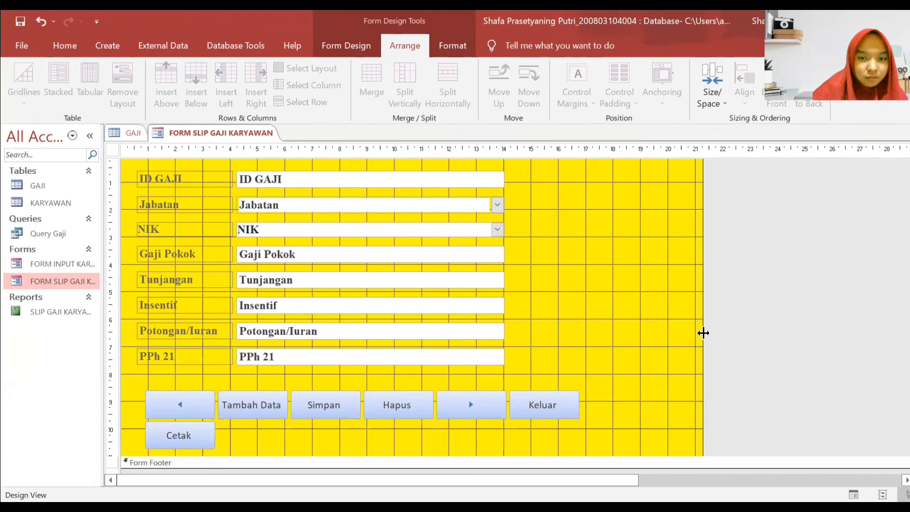
drag(703, 333, 763, 334)
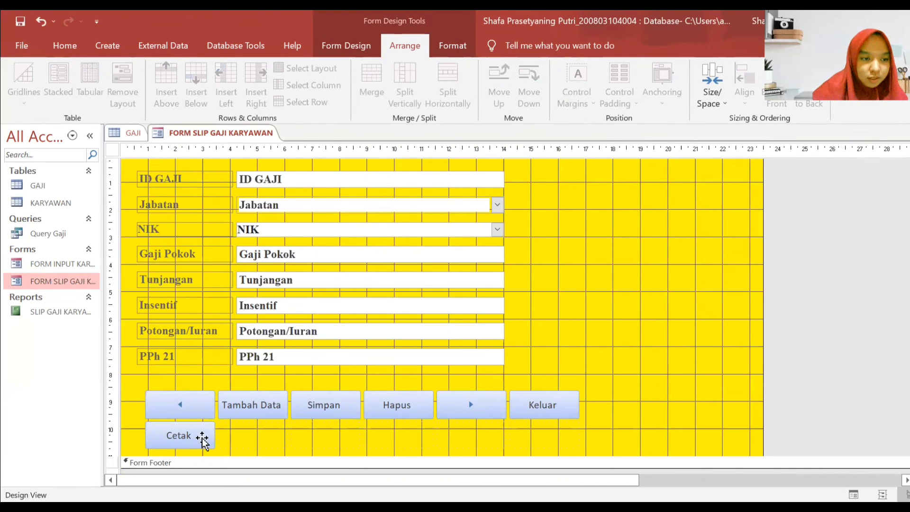
mouse_move(203, 439)
mouse_down()
mouse_move(220, 436)
mouse_move(202, 440)
mouse_up()
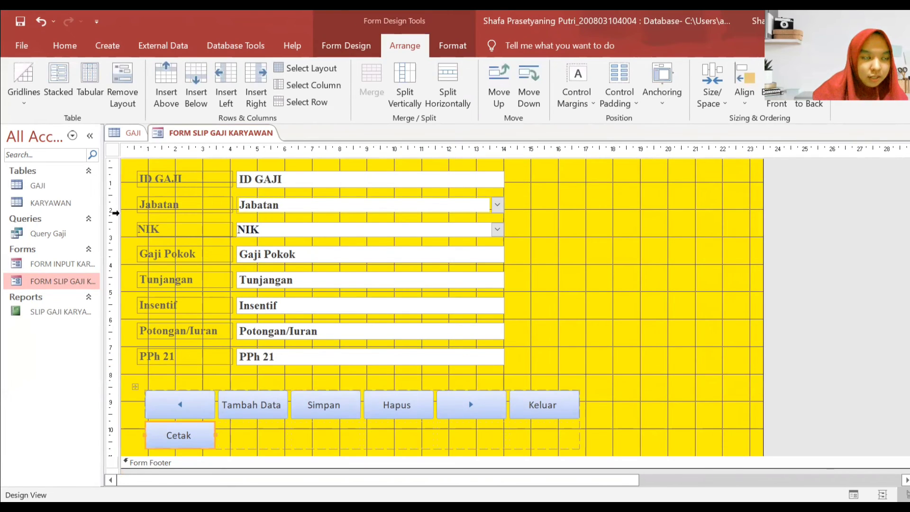
click(40, 21)
click(41, 21)
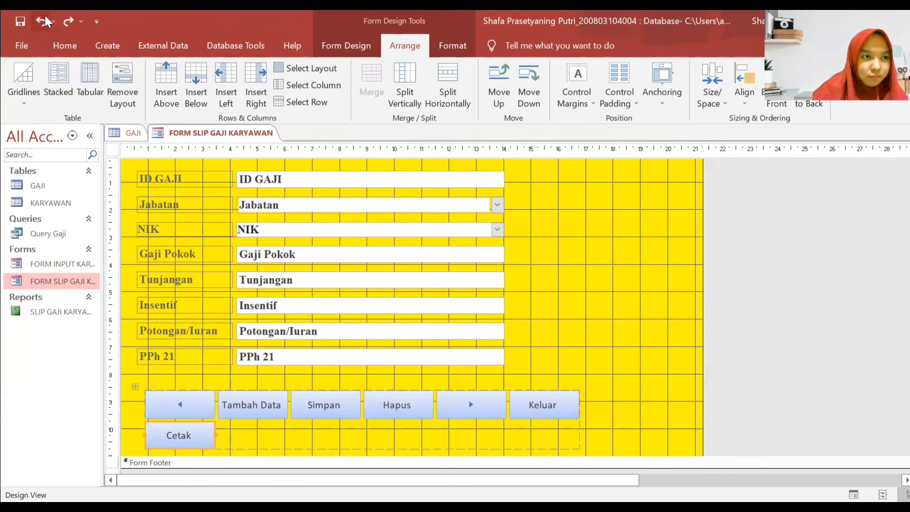
- Widen the form and arrange all seven buttons side by side in a Tabular row
drag(702, 317, 772, 325)
scroll(667, 346, down, 3)
drag(667, 346, 150, 300)
click(90, 76)
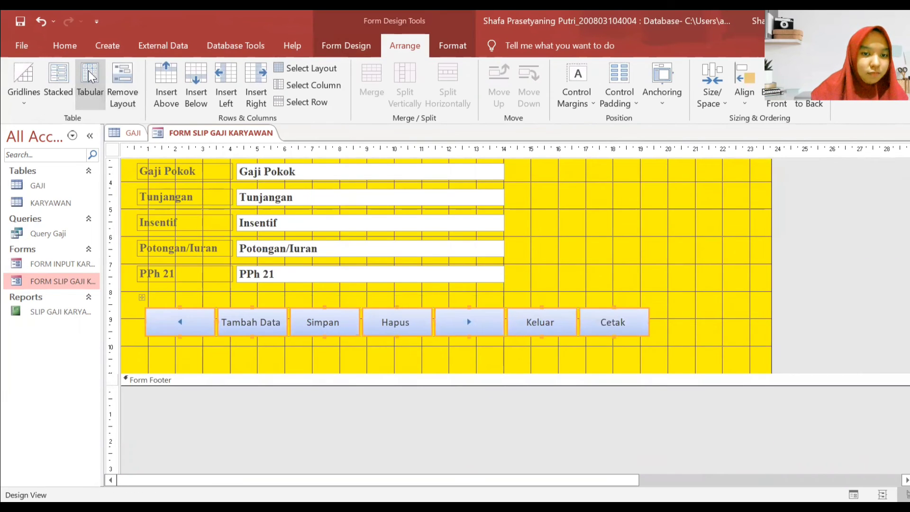
click(674, 248)
scroll(656, 268, up, 3)
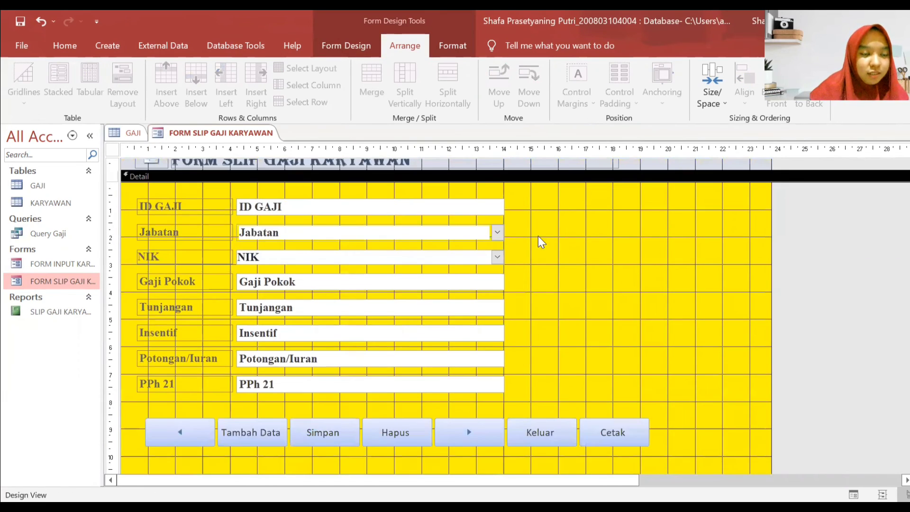
scroll(564, 309, down, 1)
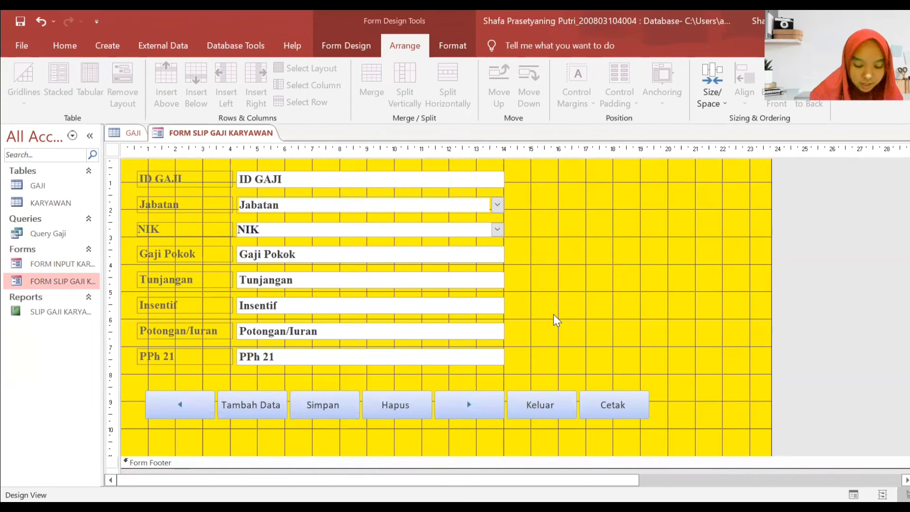
scroll(563, 303, up, 2)
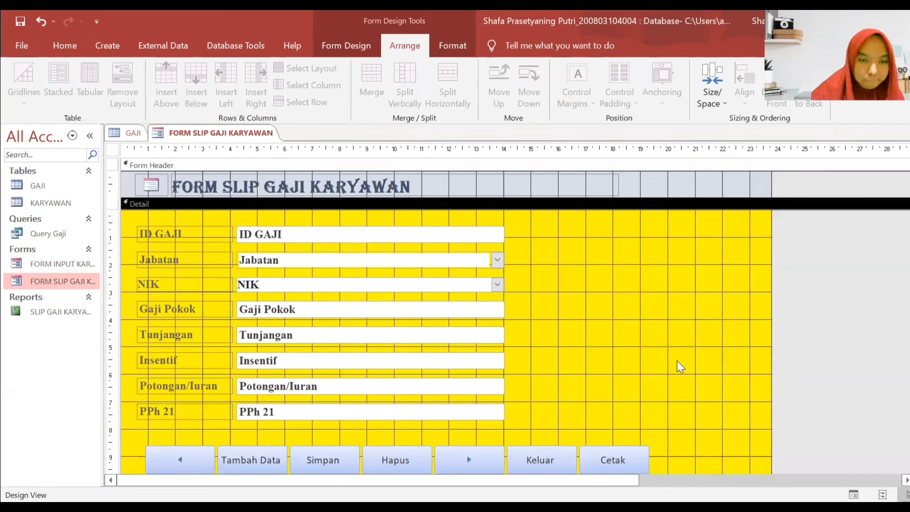
scroll(679, 368, down, 1)
click(610, 433)
- Use Build Event on the Cetak button to open its embedded On Click macro
right_click(609, 432)
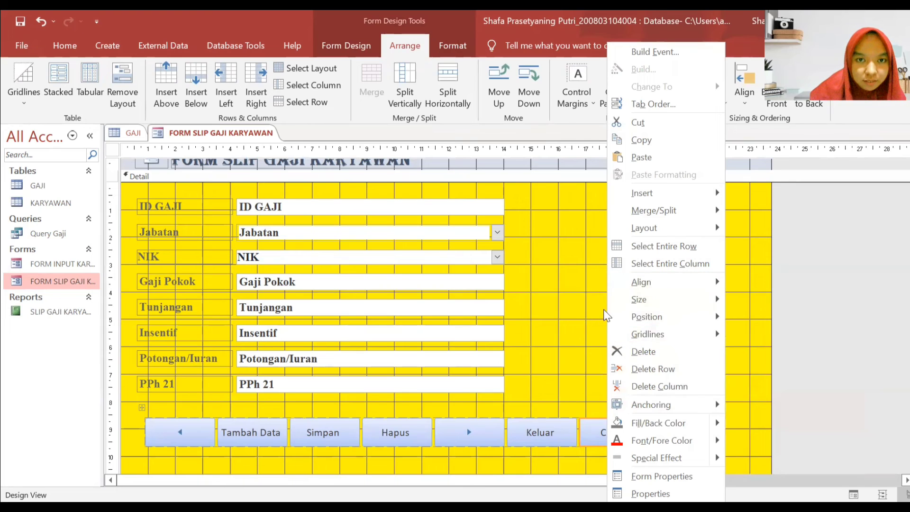
click(624, 428)
right_click(625, 428)
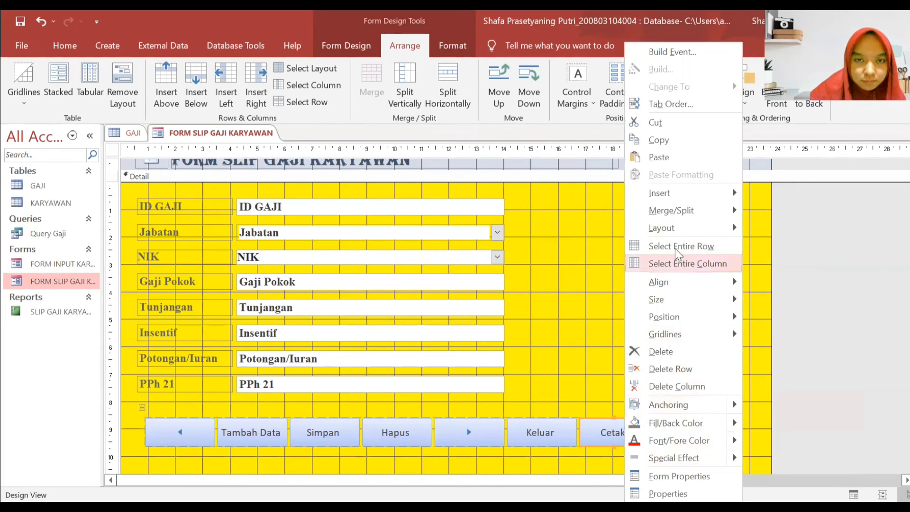
right_click(432, 433)
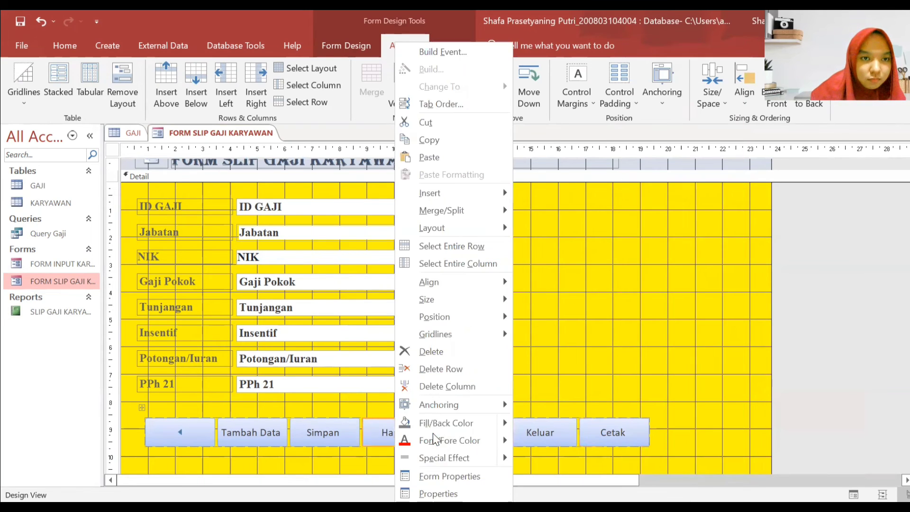
right_click(593, 422)
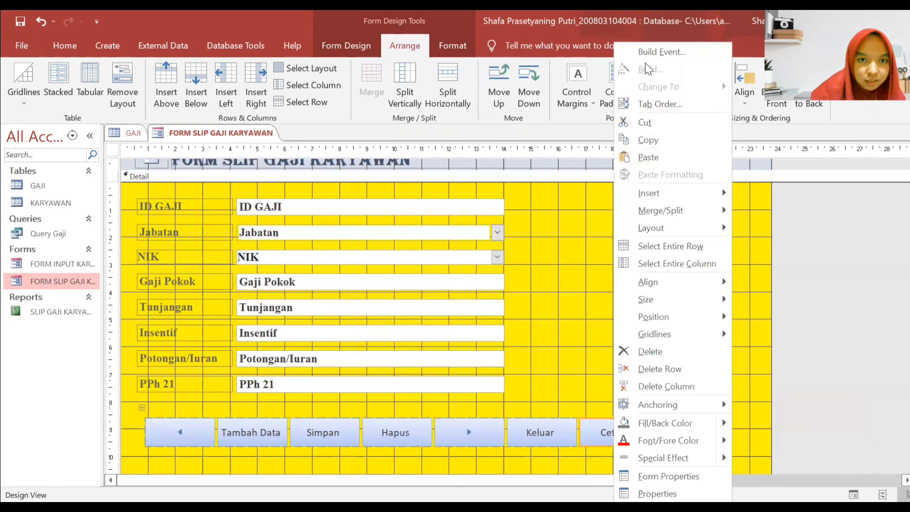
key(Escape)
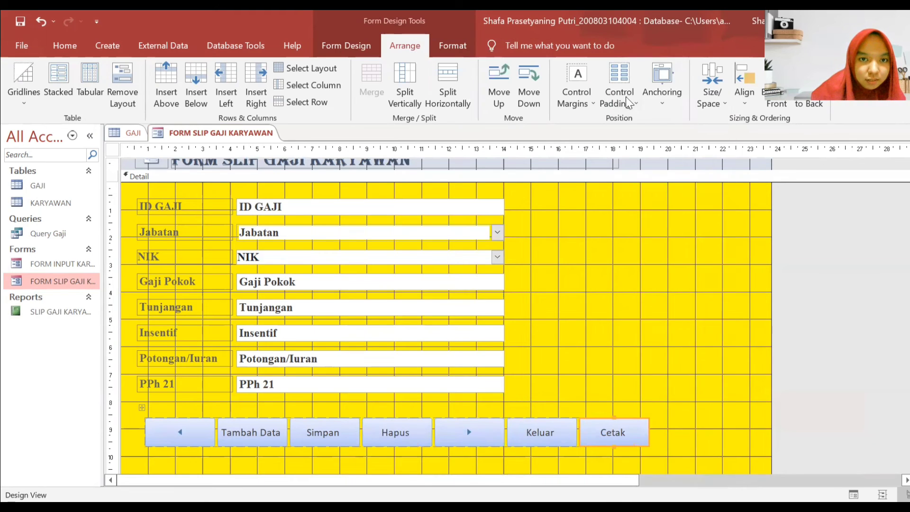
right_click(598, 430)
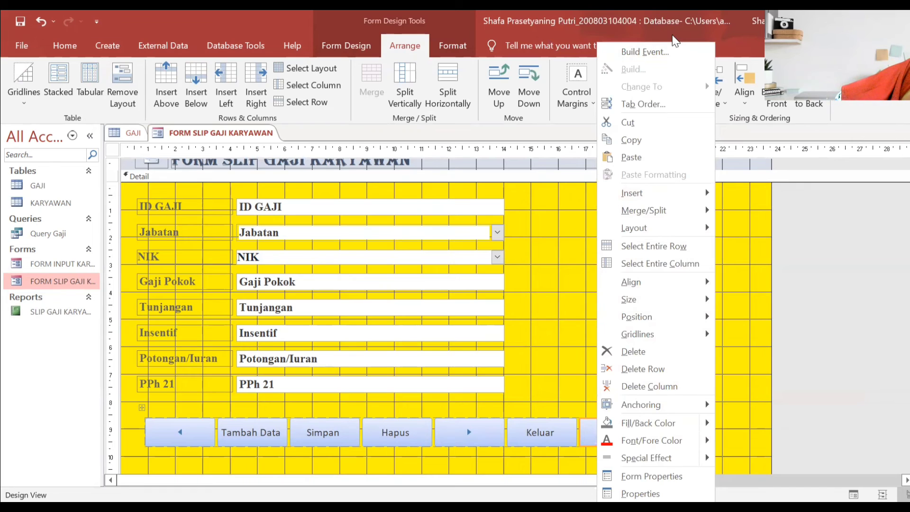
click(652, 52)
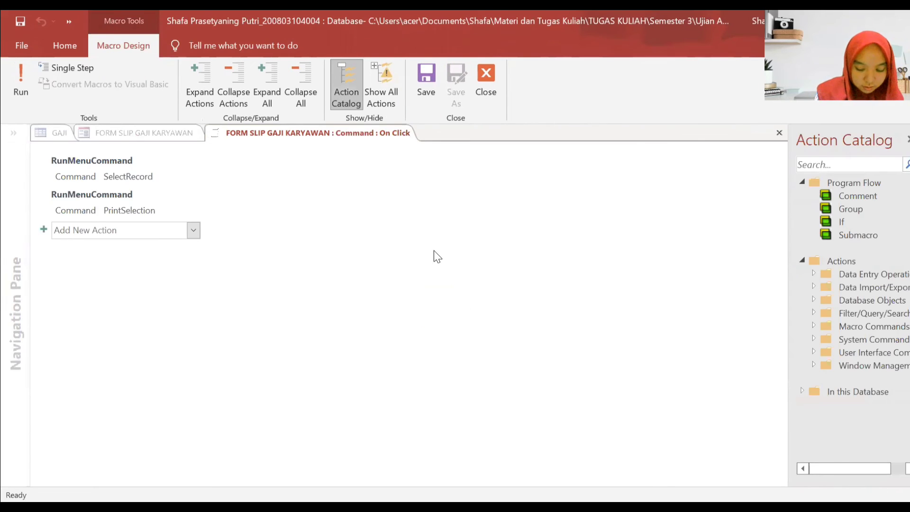
- Review the SelectRecord and PrintSelection actions, then close the macro editor
click(193, 230)
click(193, 231)
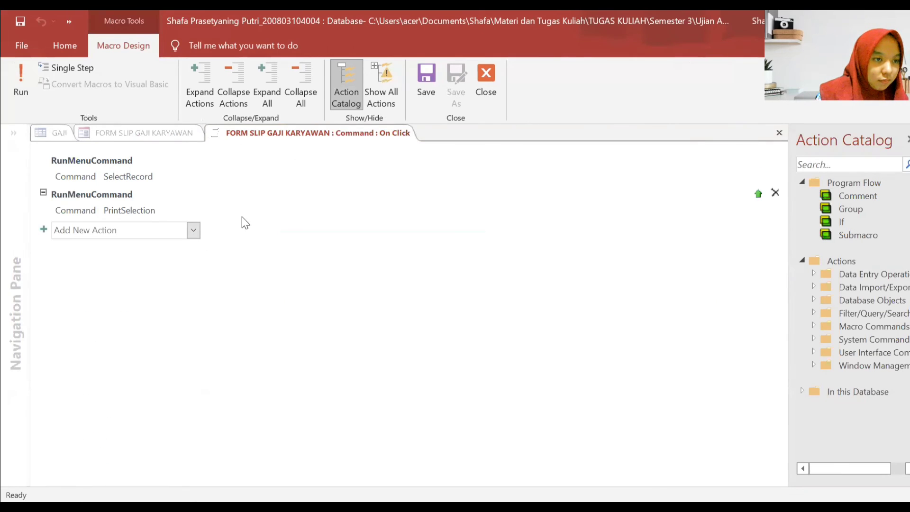
click(242, 218)
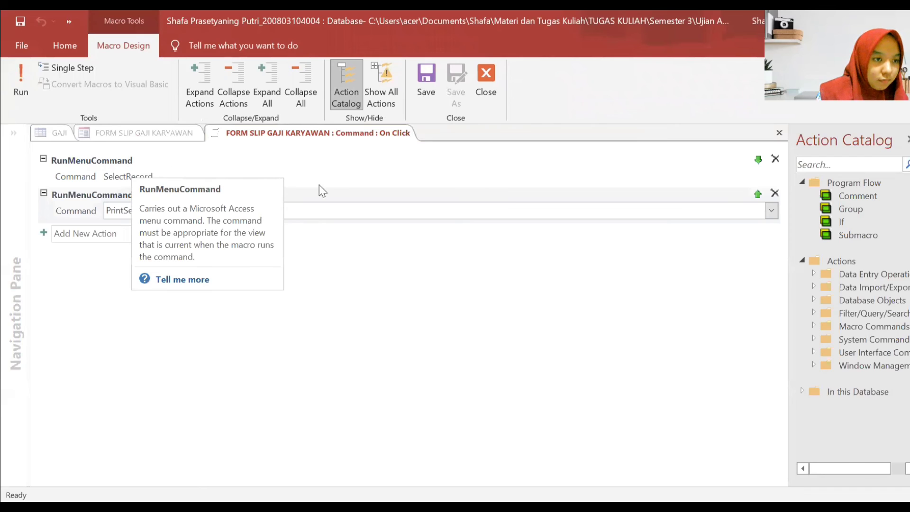
click(353, 169)
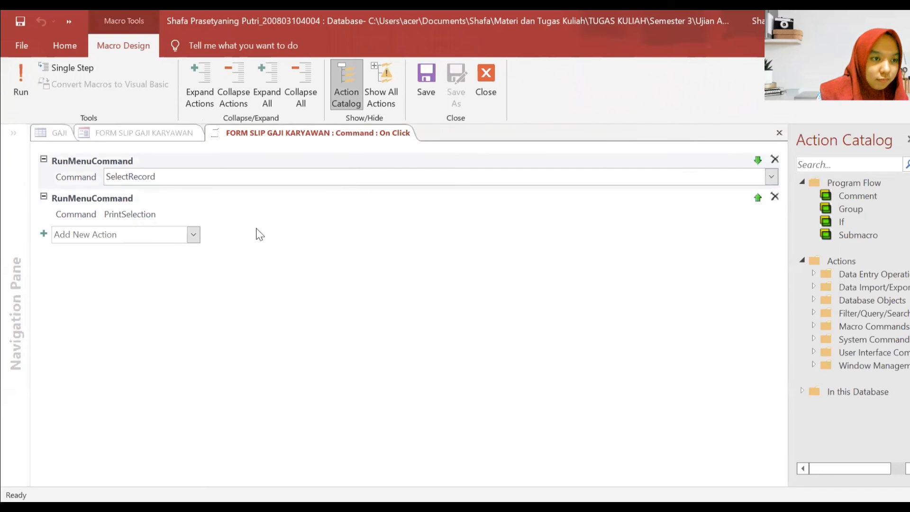
click(135, 223)
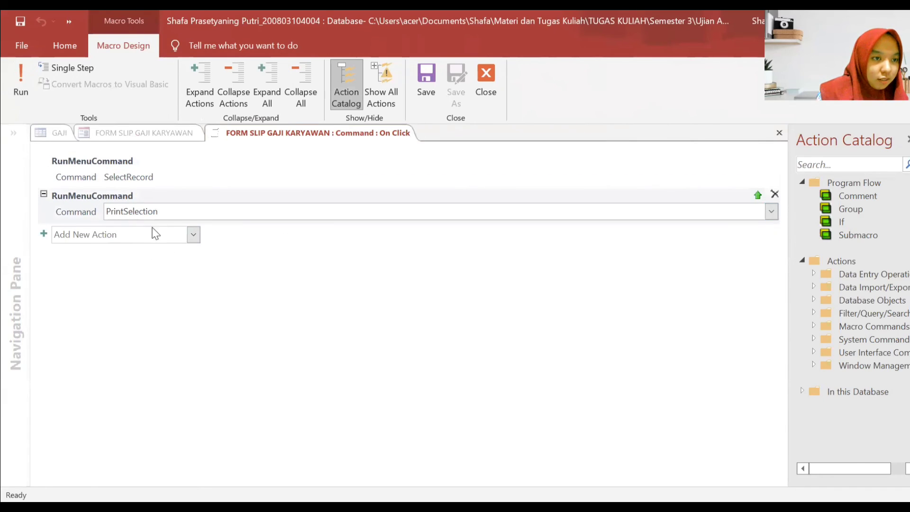
click(243, 260)
click(129, 212)
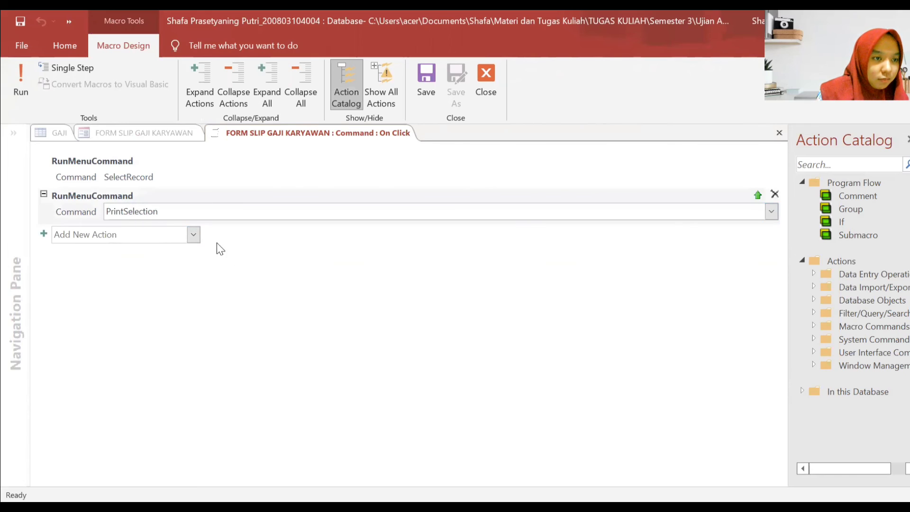
click(193, 235)
click(231, 236)
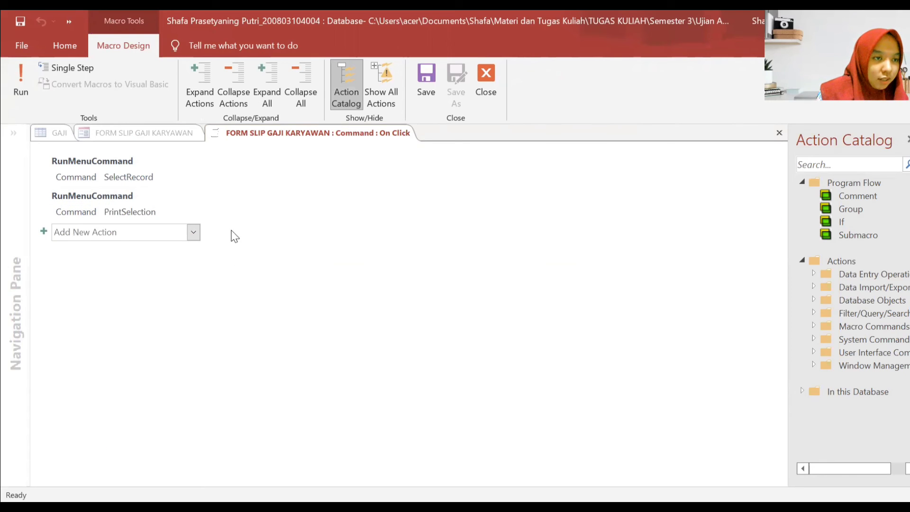
click(107, 181)
click(348, 313)
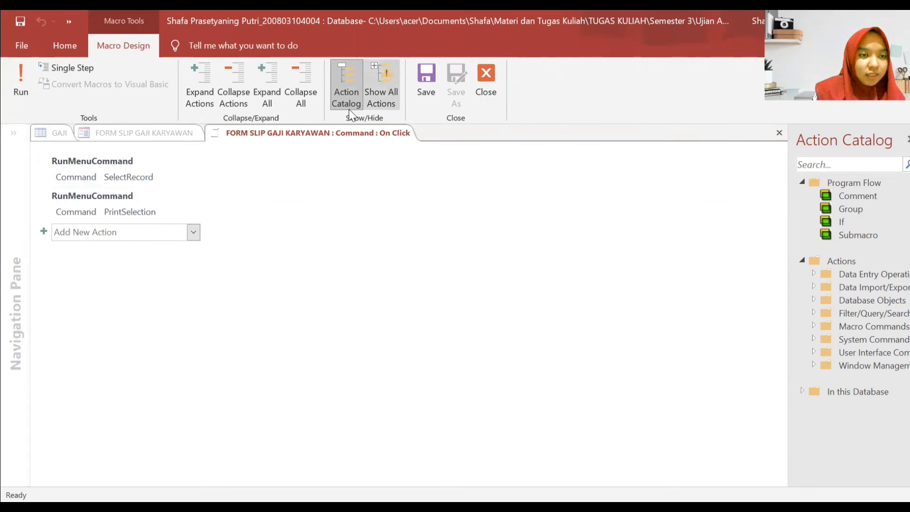
click(482, 90)
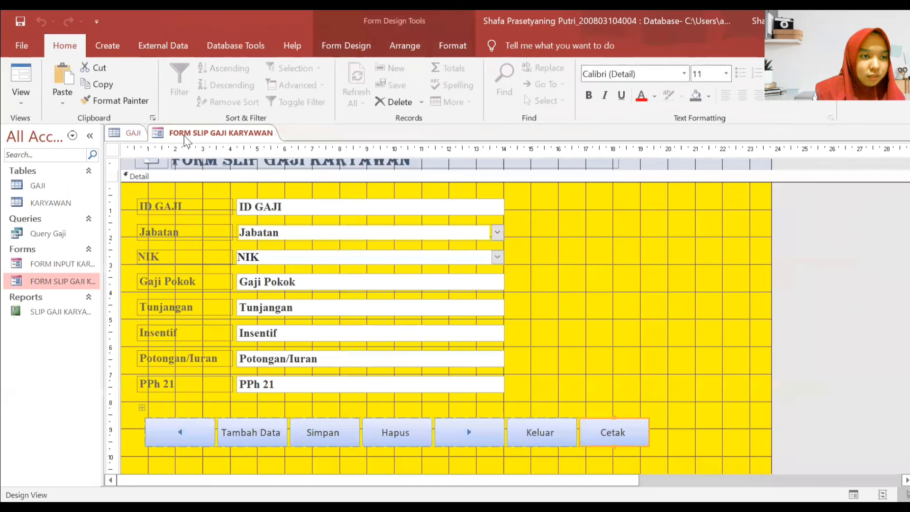
- Close all open objects without saving the form changes
right_click(185, 137)
click(203, 179)
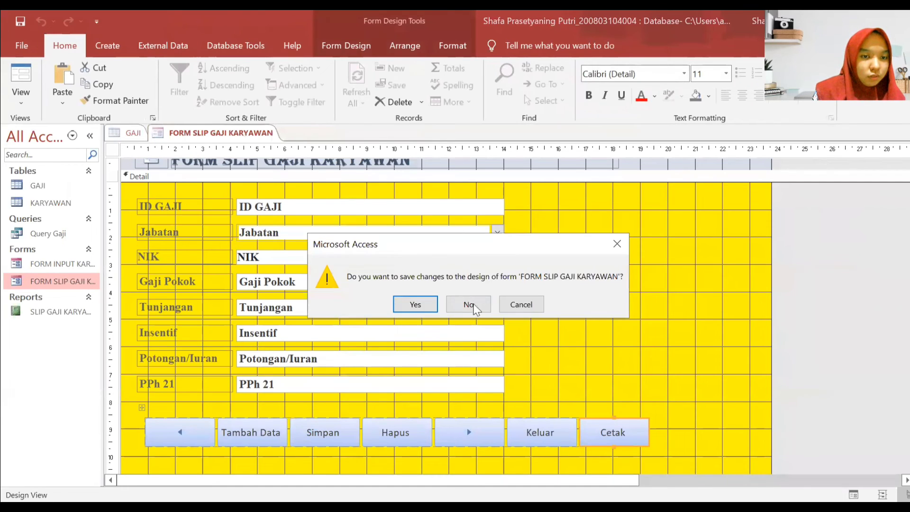
click(477, 311)
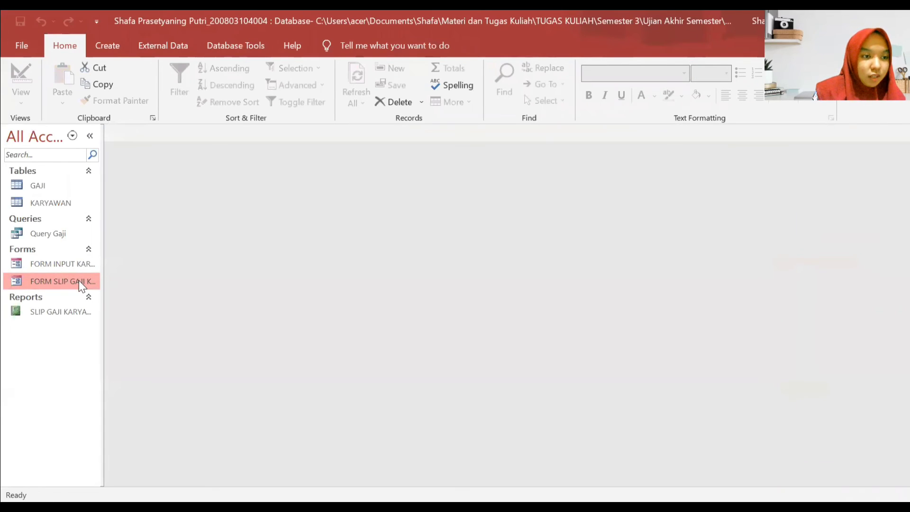
- Reopen FORM INPUT KARYAWAN and FORM SLIP GAJI KARYAWAN, switching the slip form to Design View
double_click(79, 281)
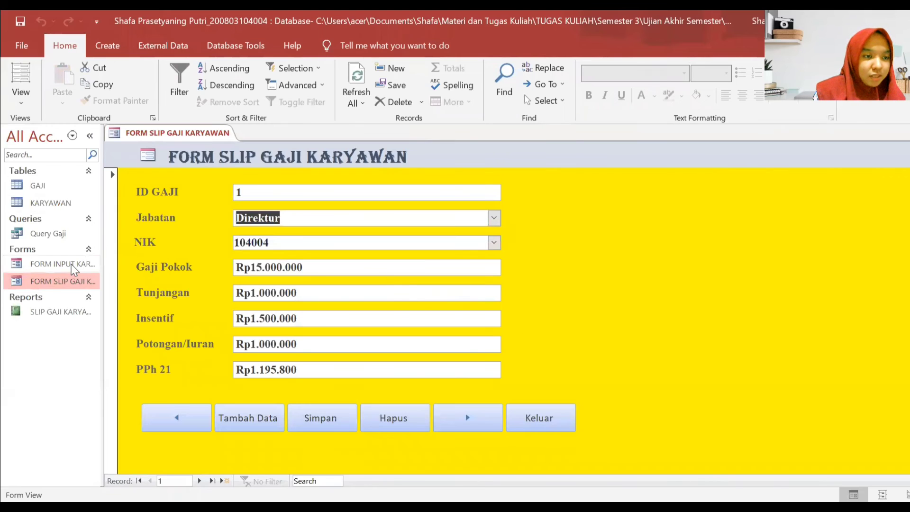
click(73, 269)
double_click(74, 269)
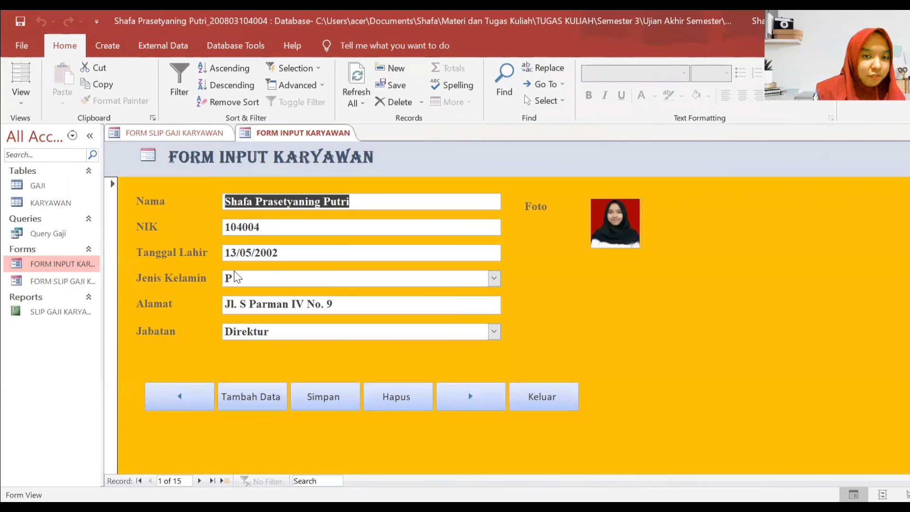
click(76, 284)
double_click(76, 284)
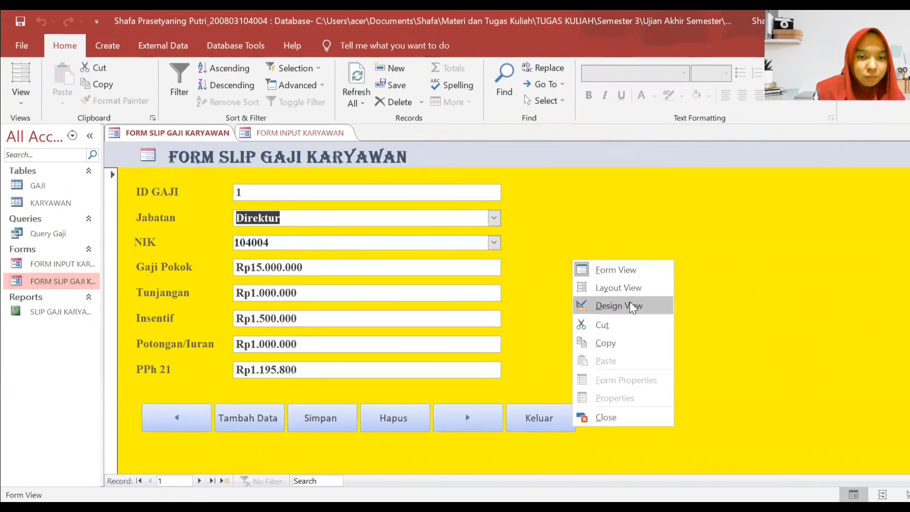
right_click(573, 261)
click(632, 307)
click(247, 82)
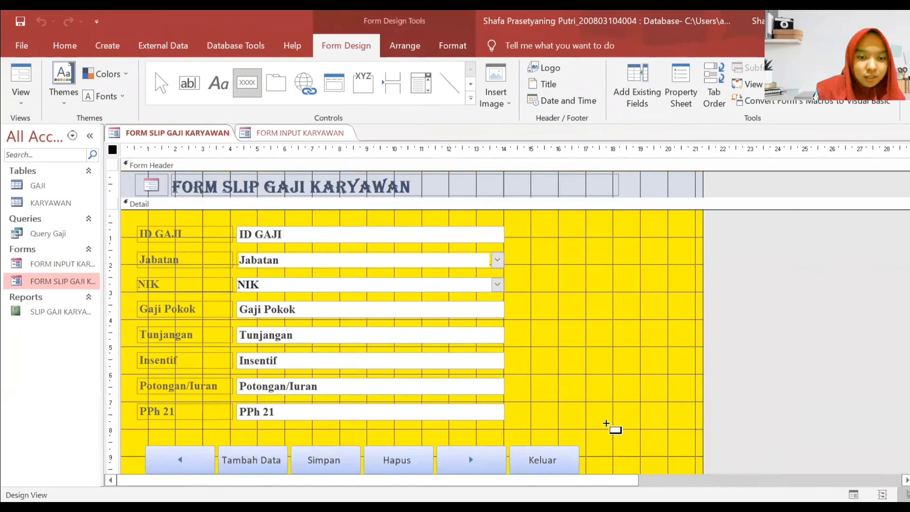
scroll(599, 413, down, 1)
- Draw a button right of Keluar and set it to the Record Operations > Print Record action
drag(591, 402, 640, 422)
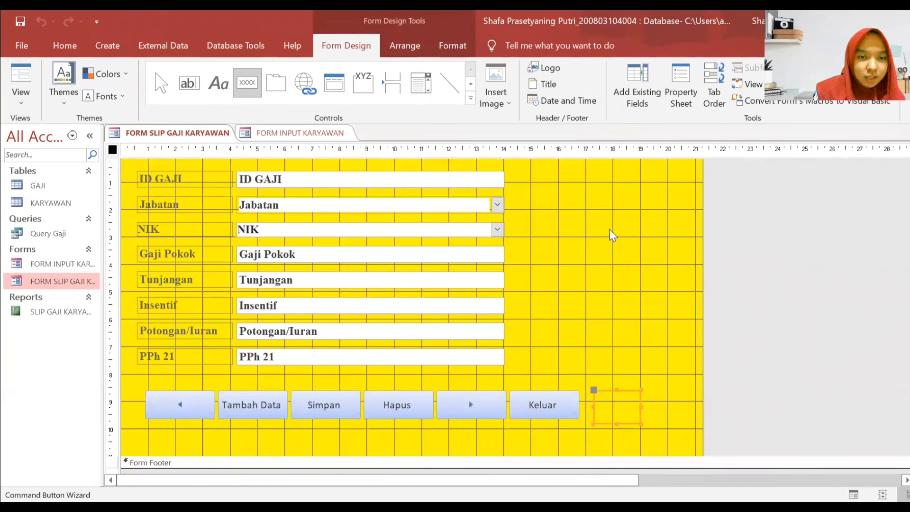
click(458, 219)
click(456, 209)
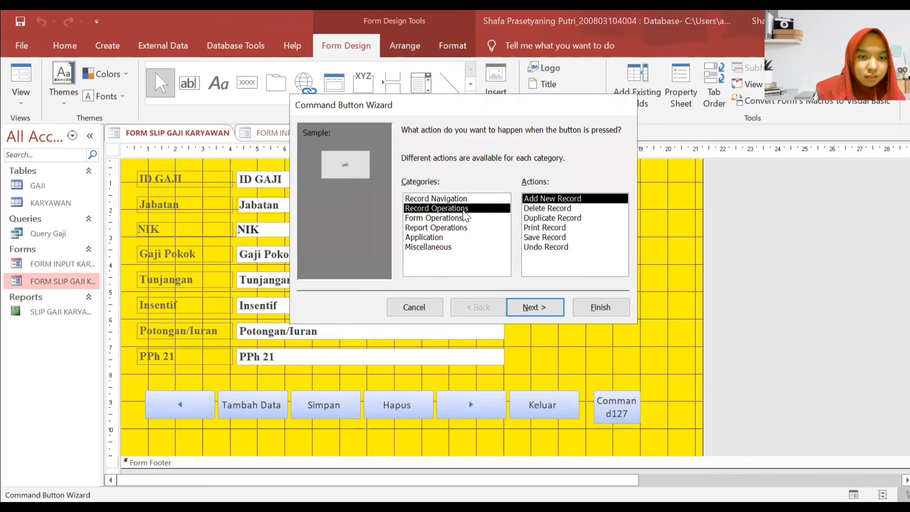
click(573, 238)
click(569, 228)
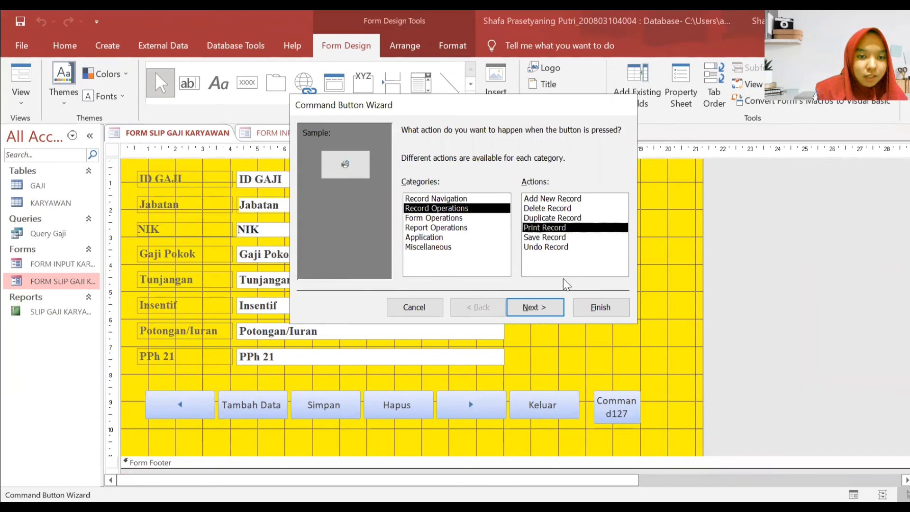
click(553, 308)
- Give the button the text label 'Ceta' and finish the wizard
click(417, 188)
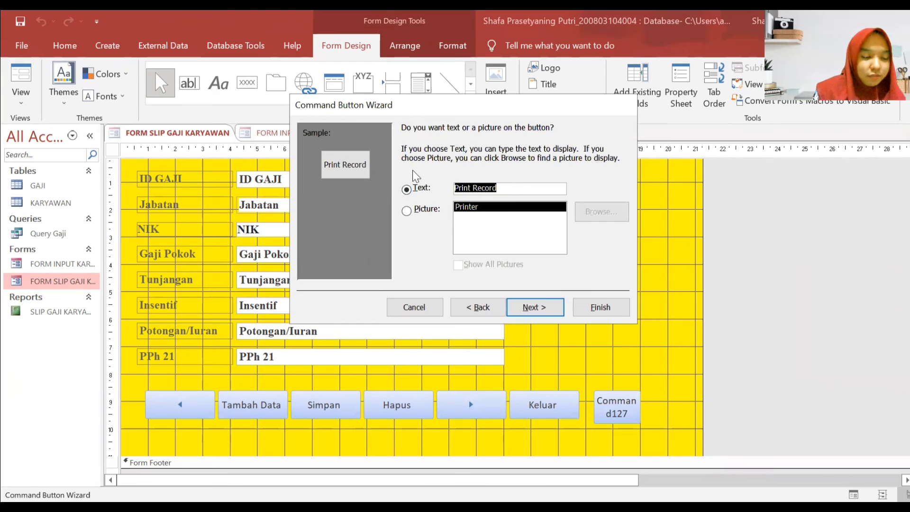
key(Caps_Lock)
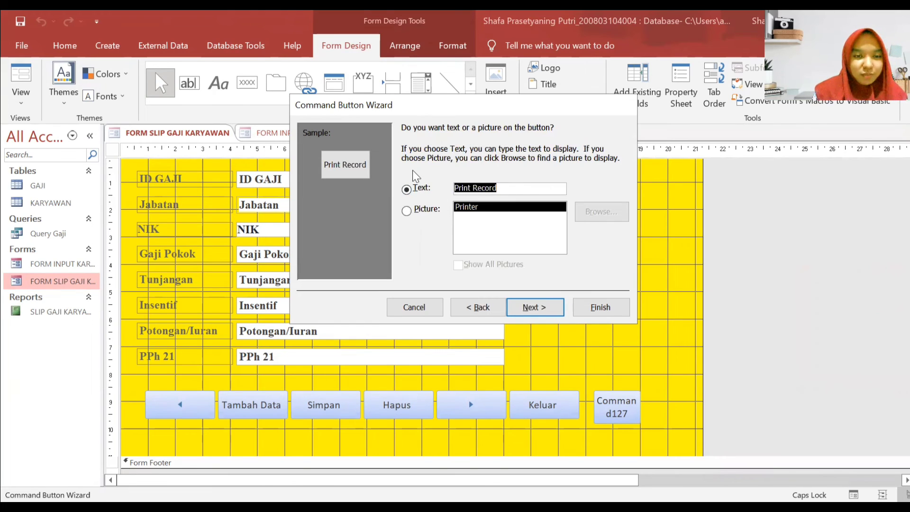
text(C)
key(Caps_Lock)
text(etak)
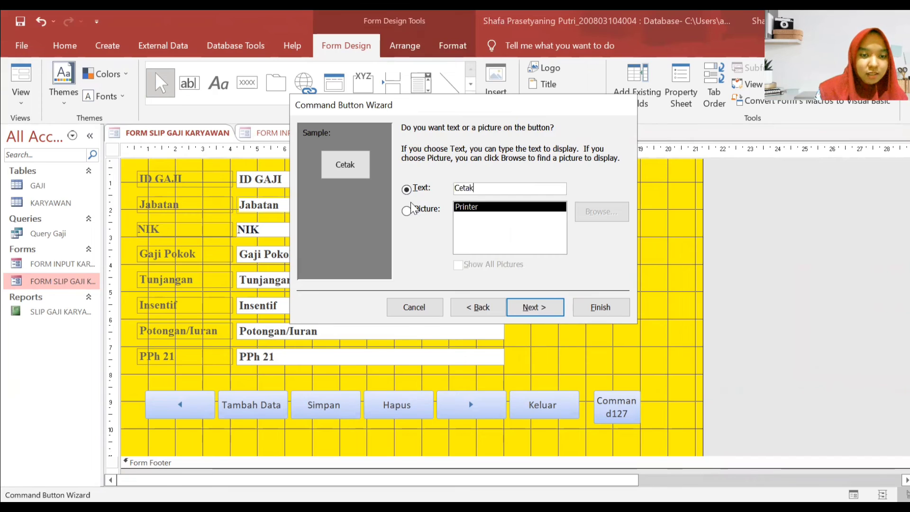
key(Return)
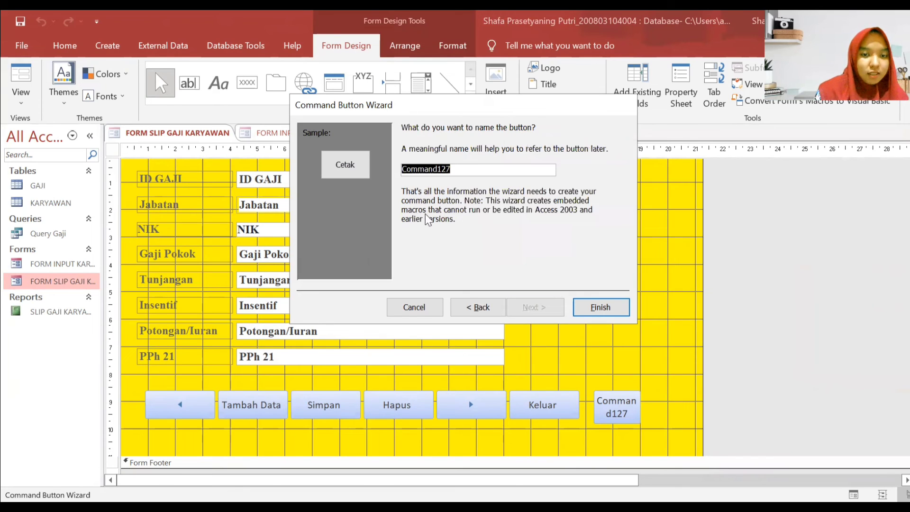
click(602, 307)
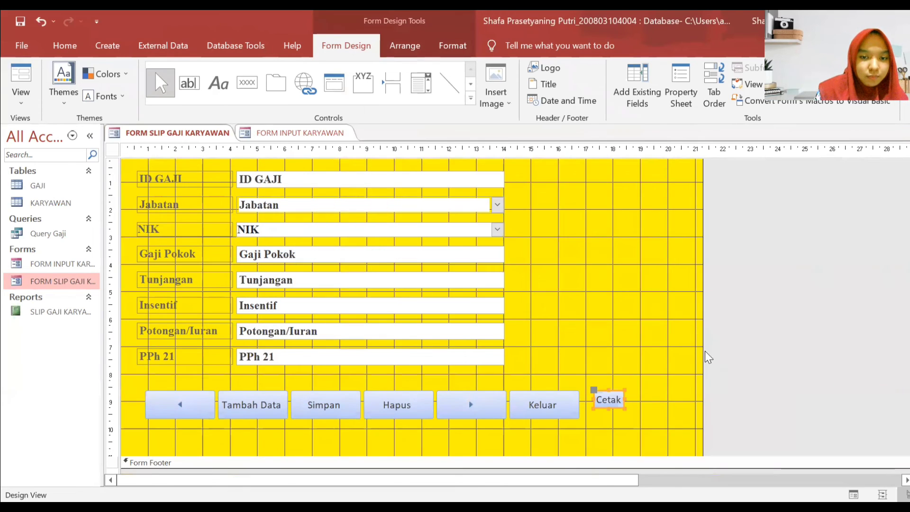
- Select all seven buttons and arrange them evenly in a Tabular row
drag(661, 420, 186, 394)
click(386, 46)
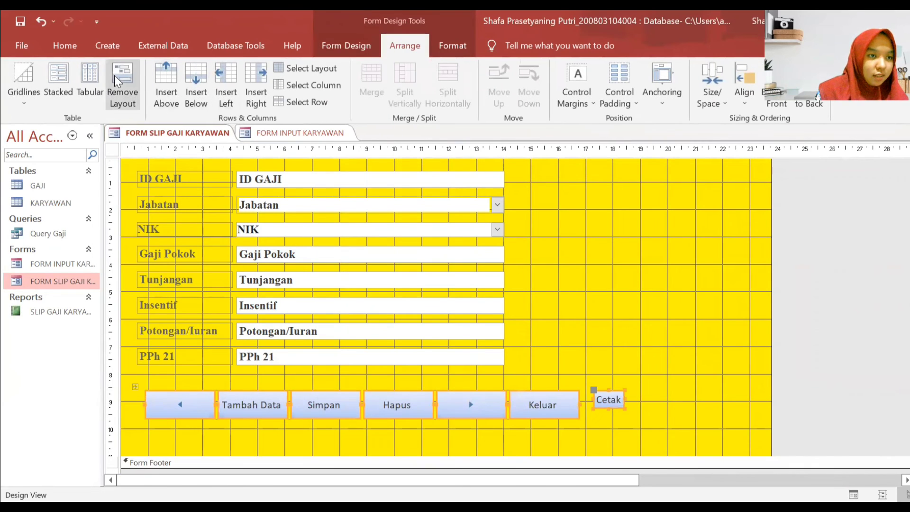
click(90, 81)
click(586, 299)
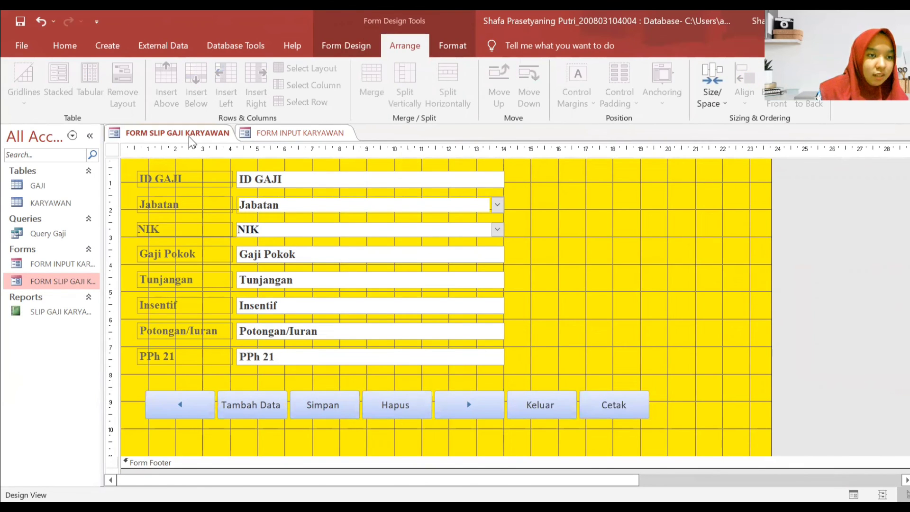
- Close all forms, reopen FORM SLIP GAJI KARYAWAN, and switch it to Design View
right_click(205, 139)
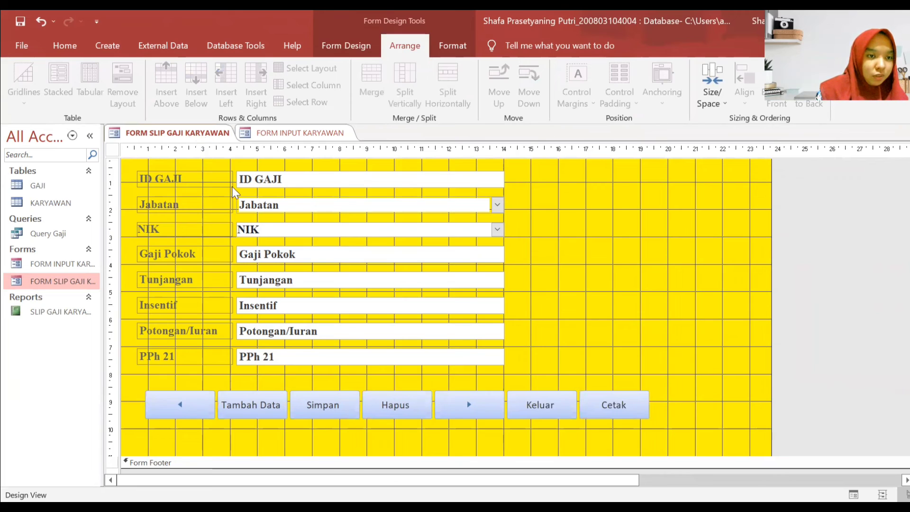
click(234, 185)
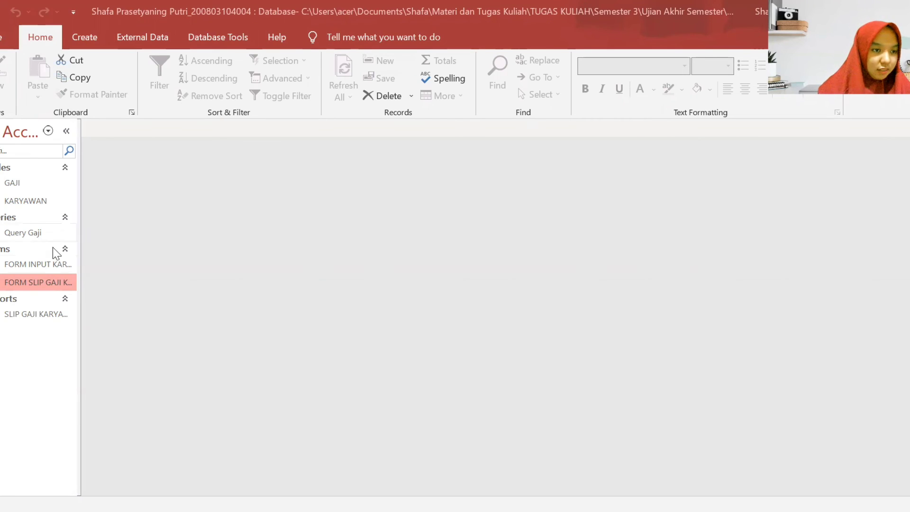
double_click(55, 281)
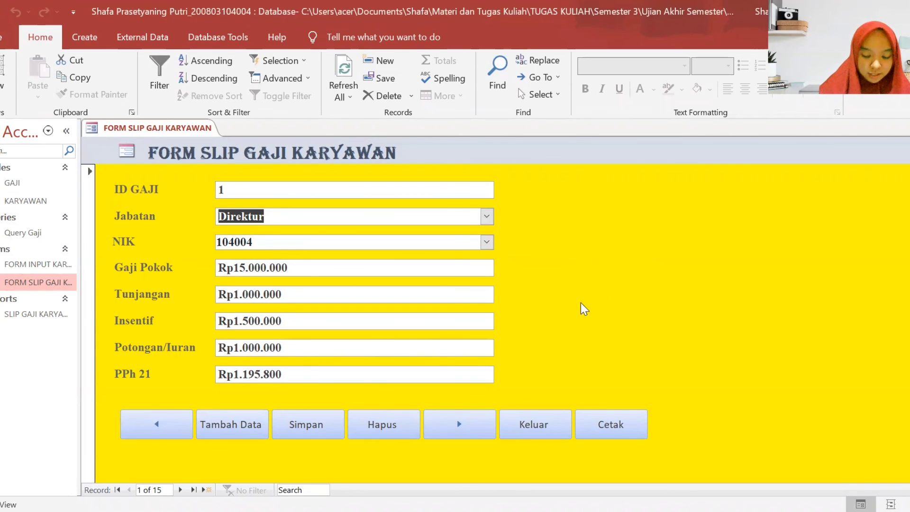
right_click(607, 404)
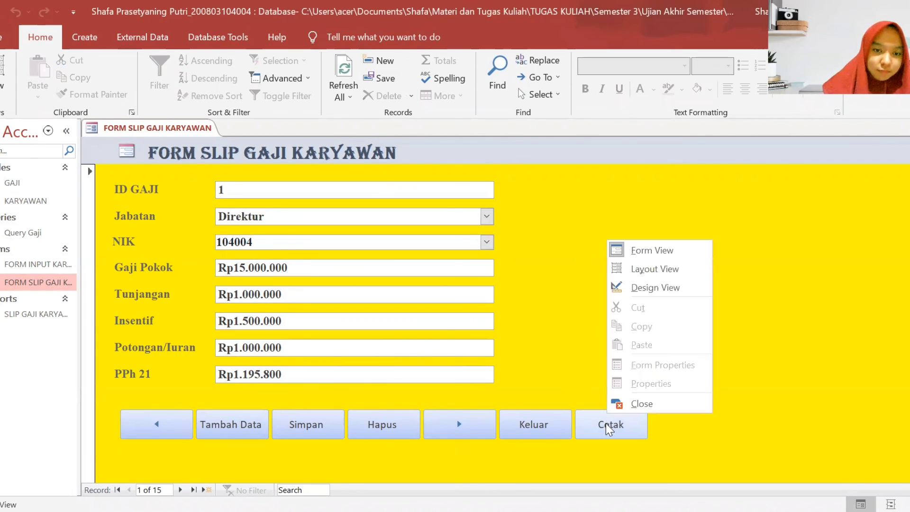
right_click(606, 424)
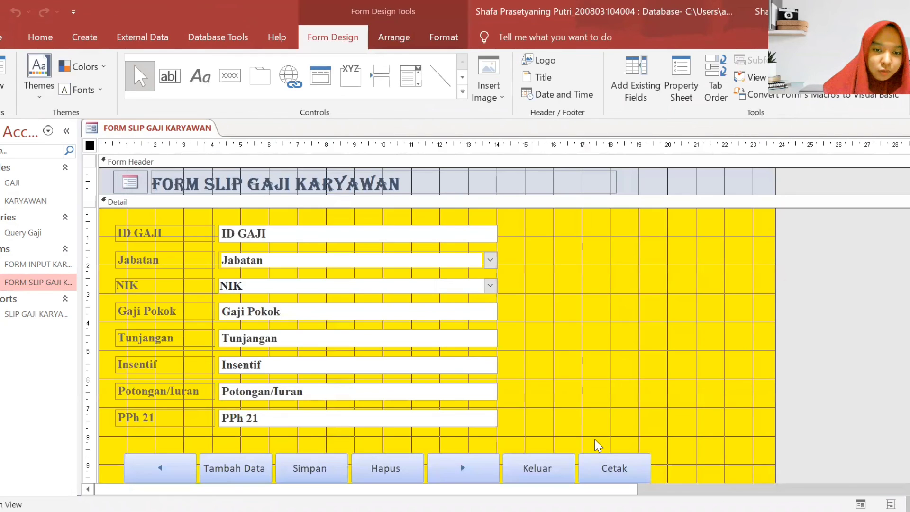
right_click(599, 455)
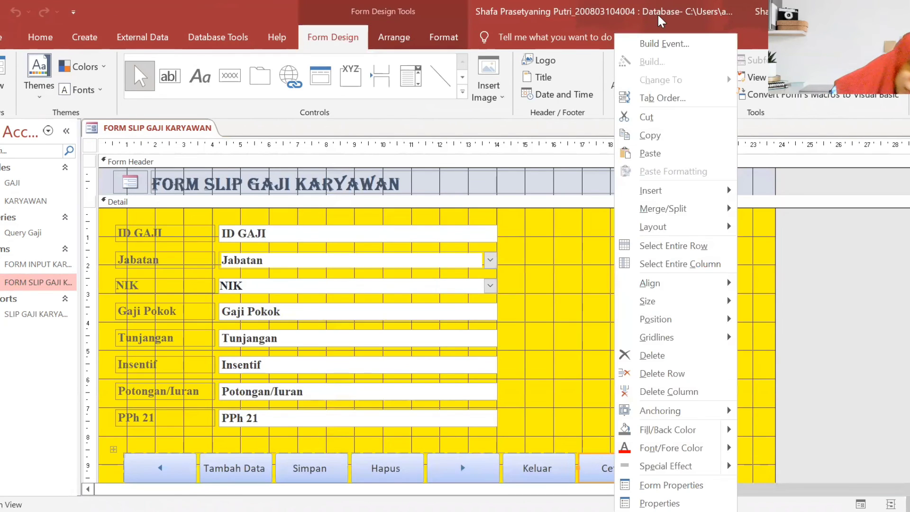
click(664, 43)
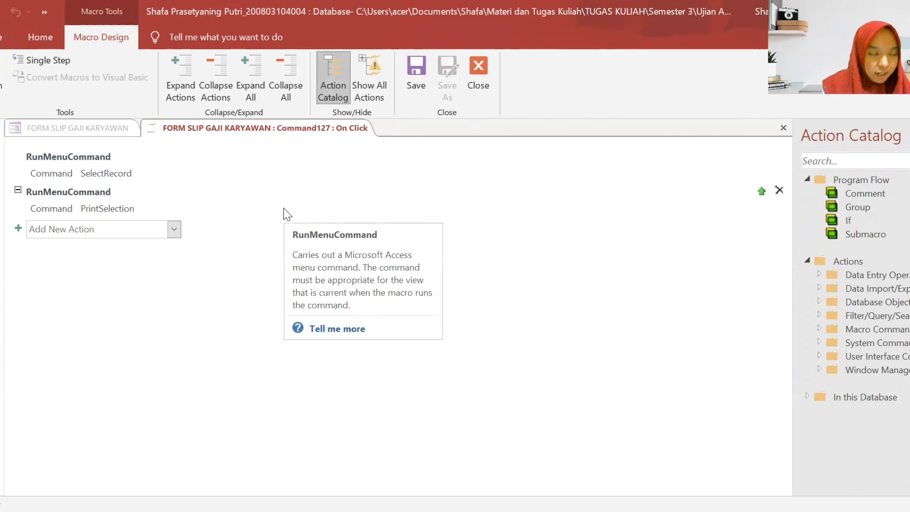
click(164, 128)
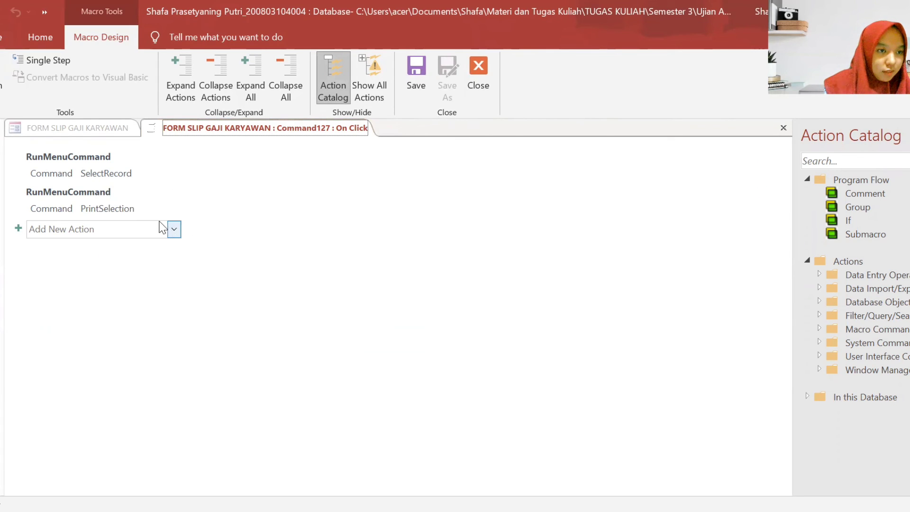
click(173, 230)
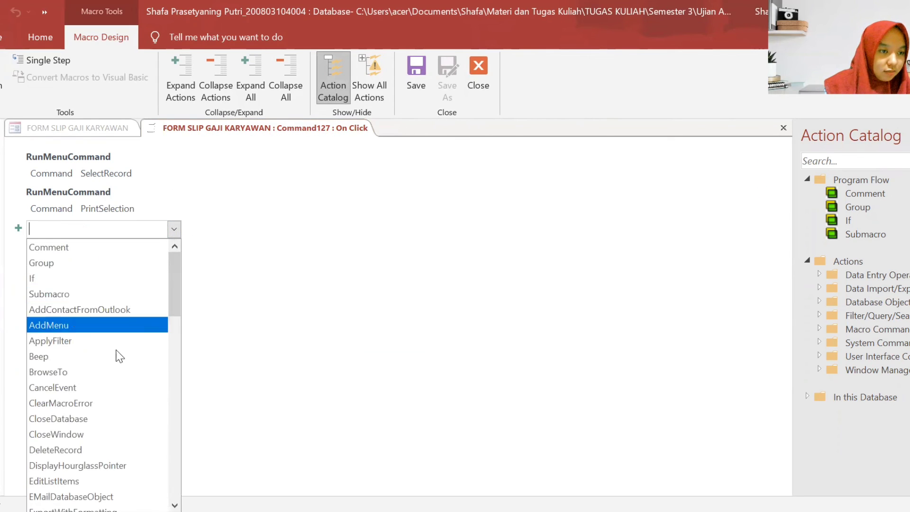
scroll(114, 370, down, 1)
scroll(109, 429, down, 6)
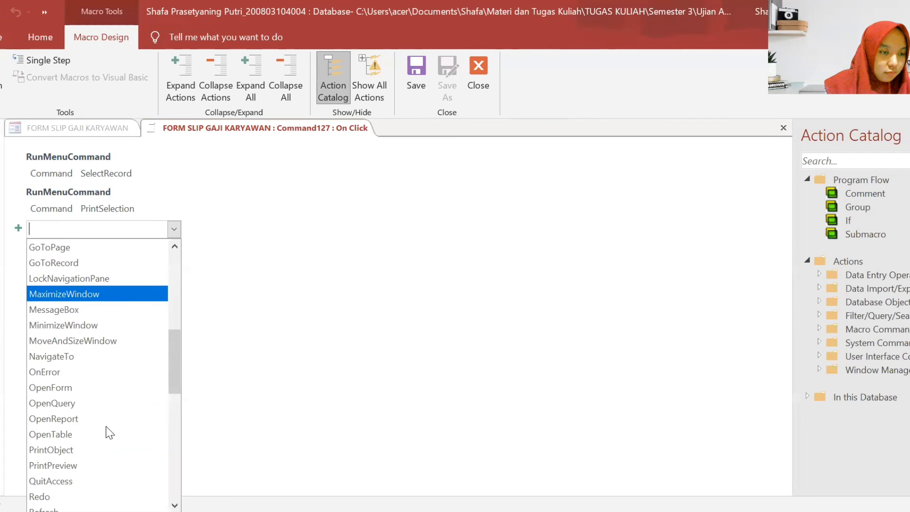
scroll(110, 432, down, 6)
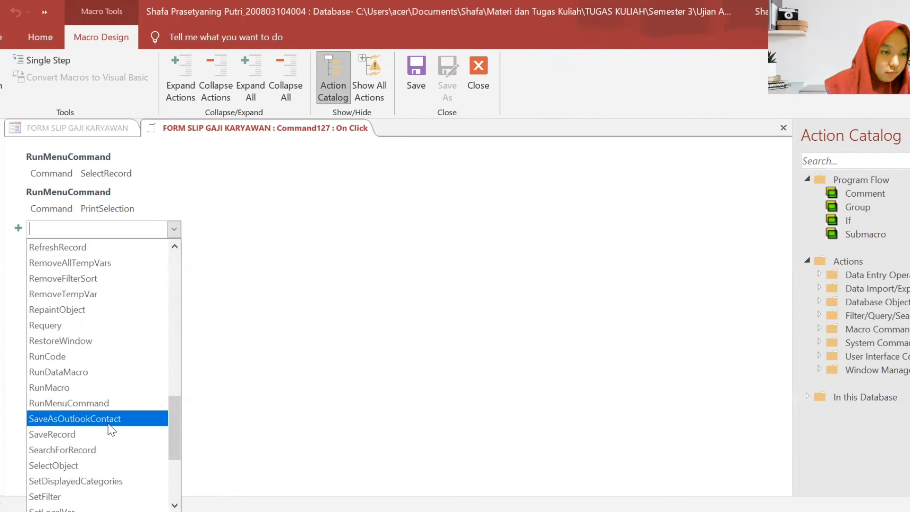
scroll(110, 430, down, 4)
scroll(111, 428, up, 9)
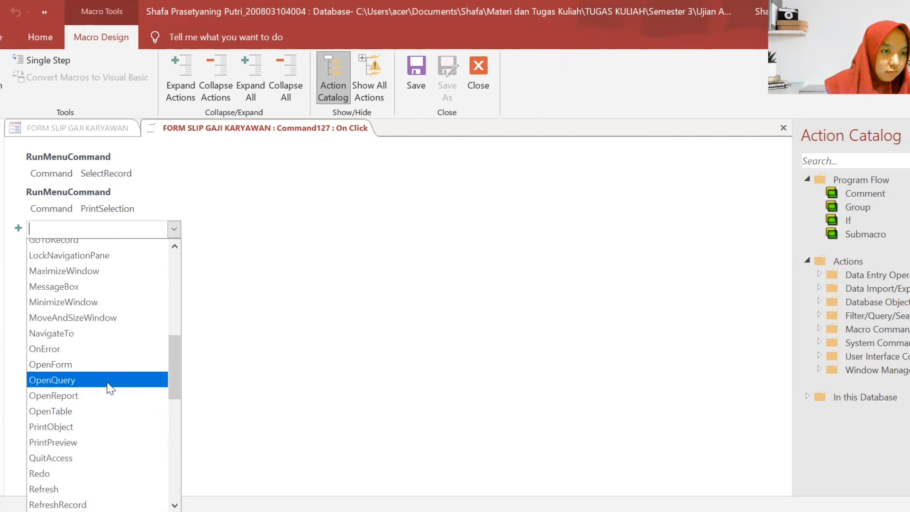
scroll(108, 386, up, 1)
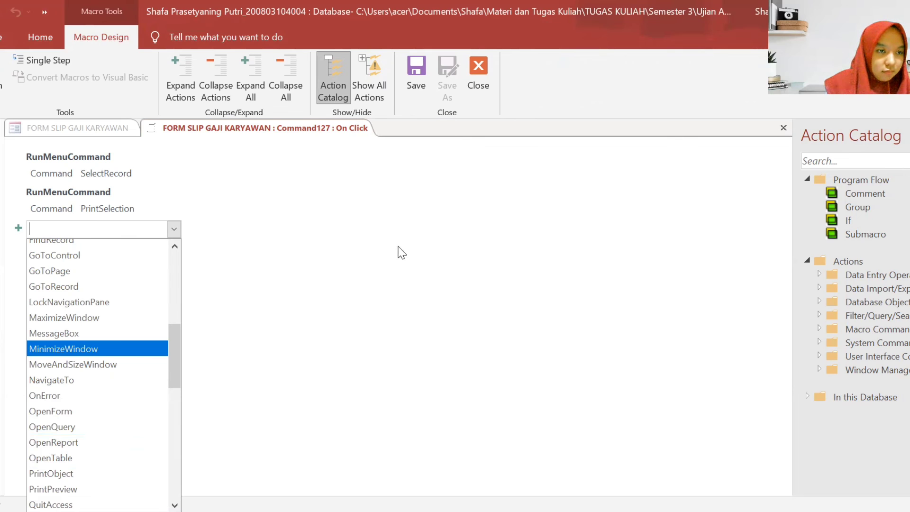
click(249, 245)
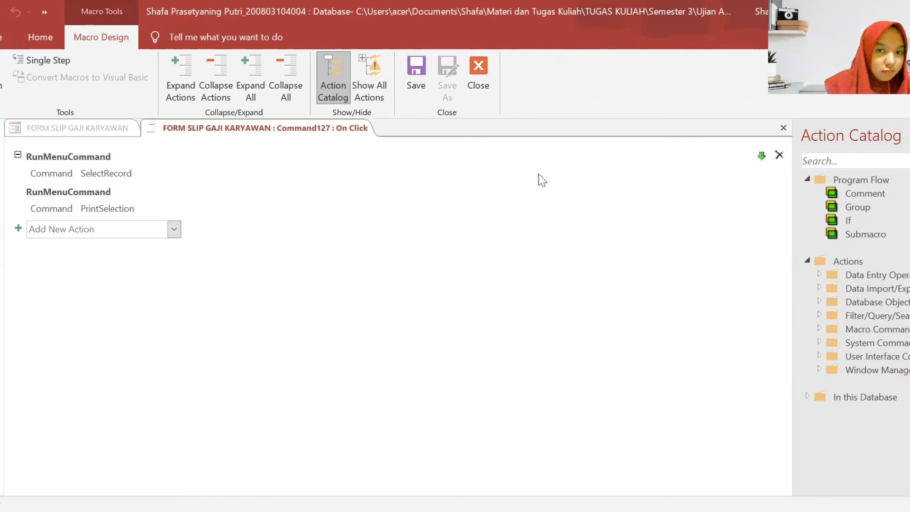
click(681, 169)
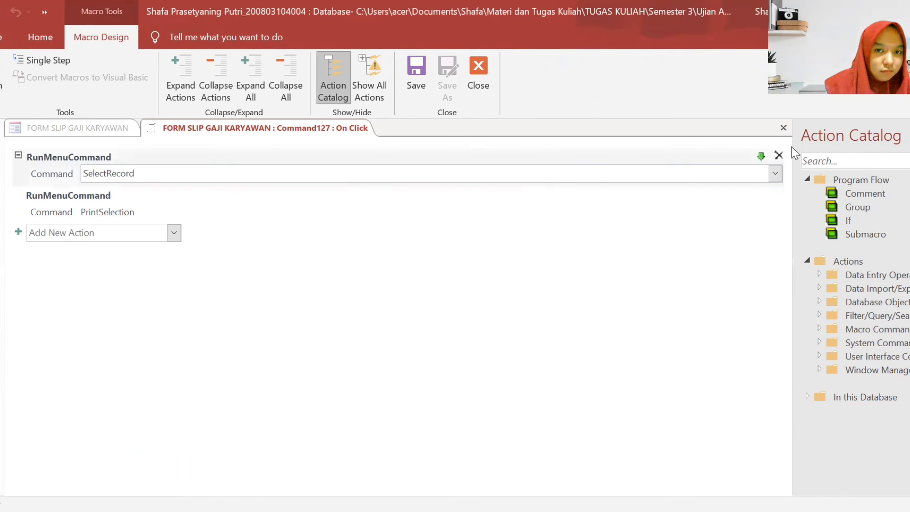
click(775, 174)
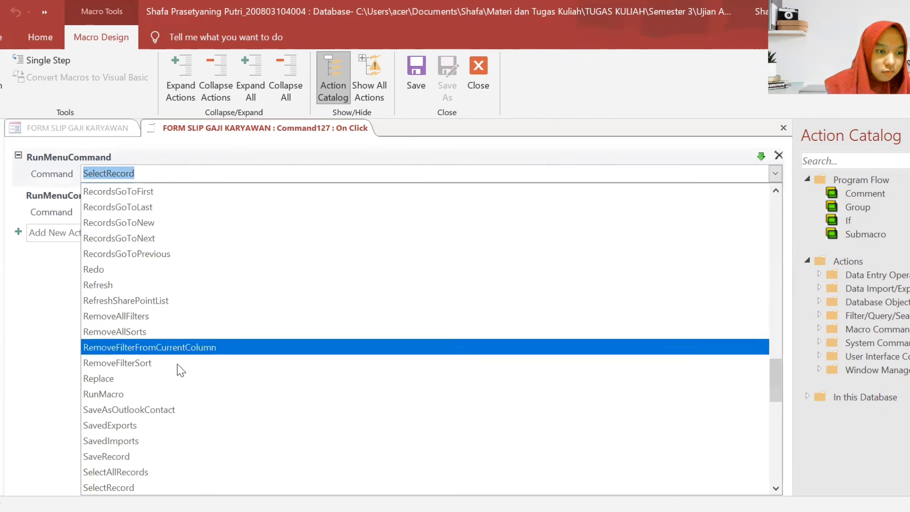
scroll(216, 392, down, 4)
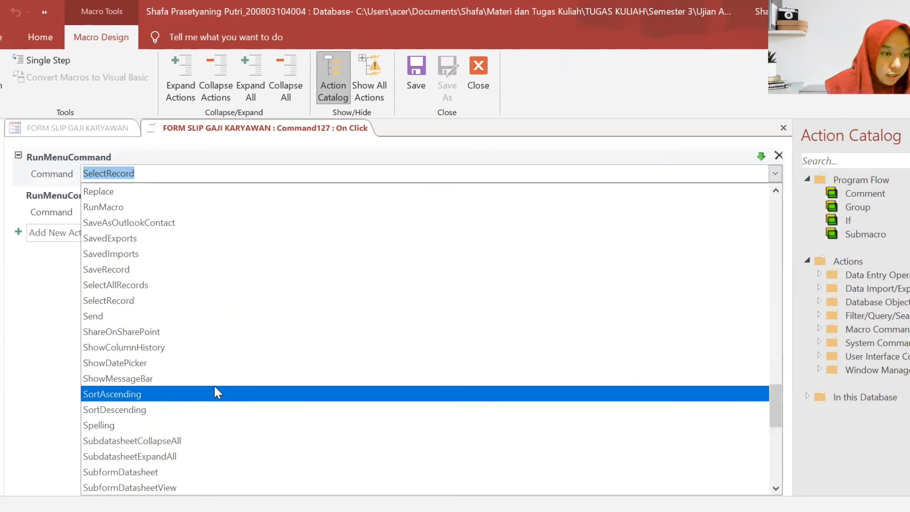
scroll(216, 392, down, 5)
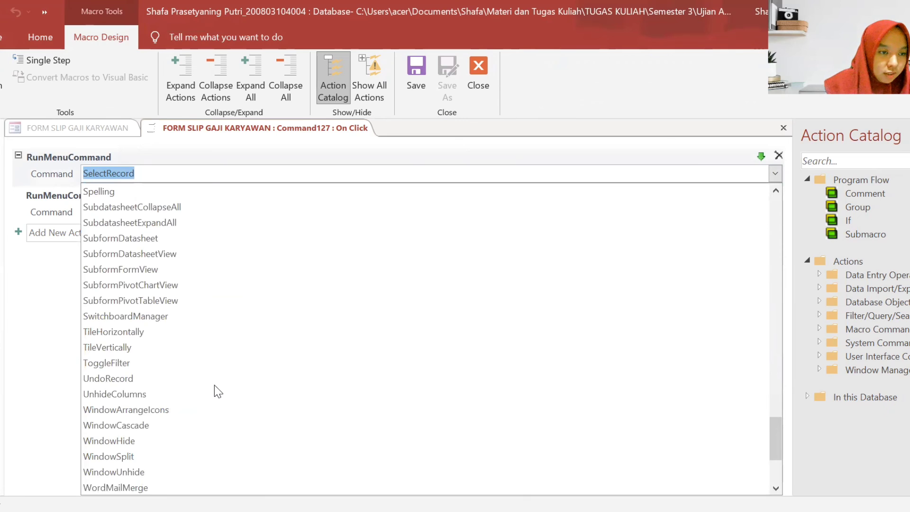
scroll(214, 385, up, 10)
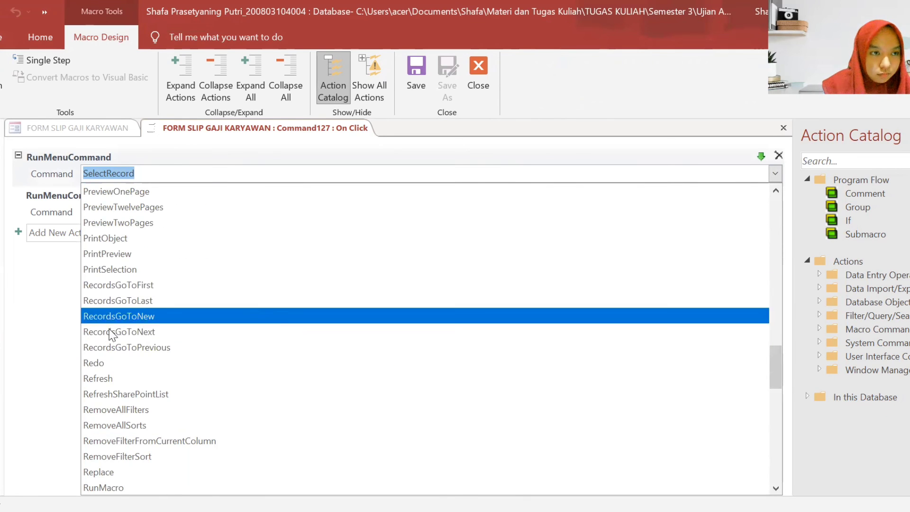
click(26, 326)
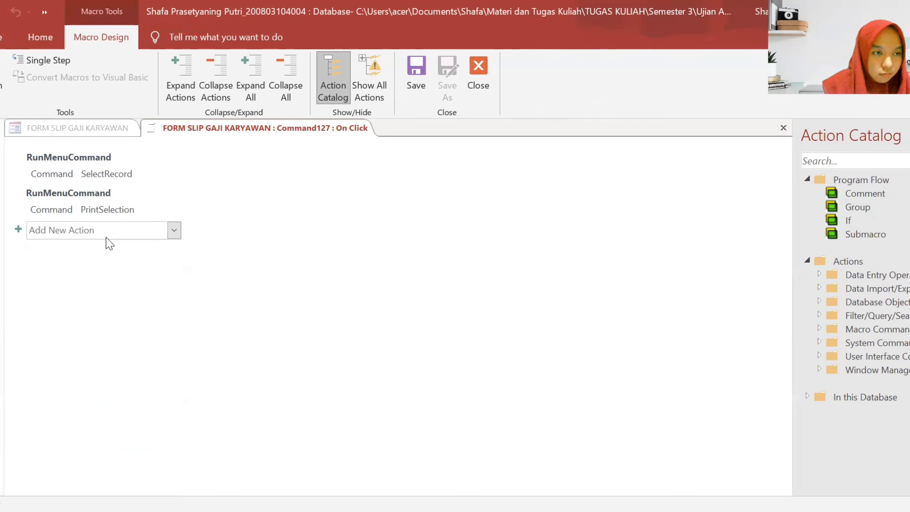
click(174, 229)
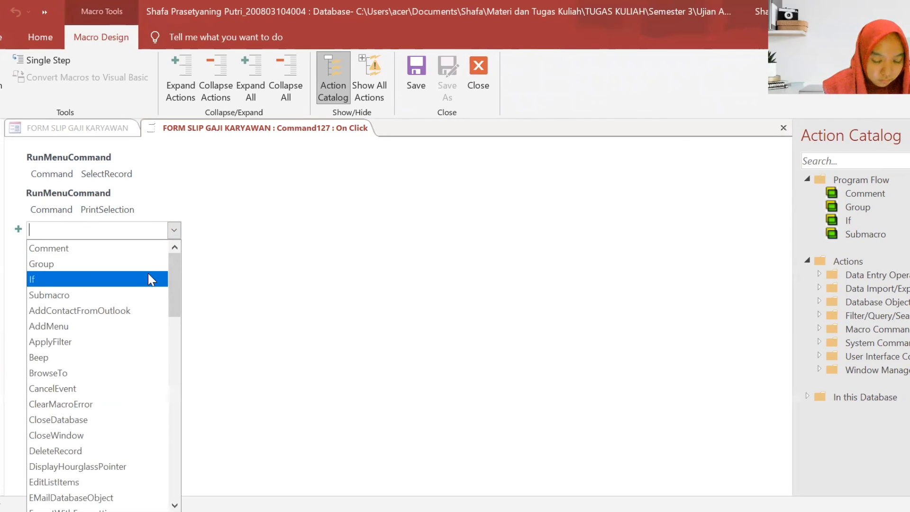
scroll(145, 332, down, 1)
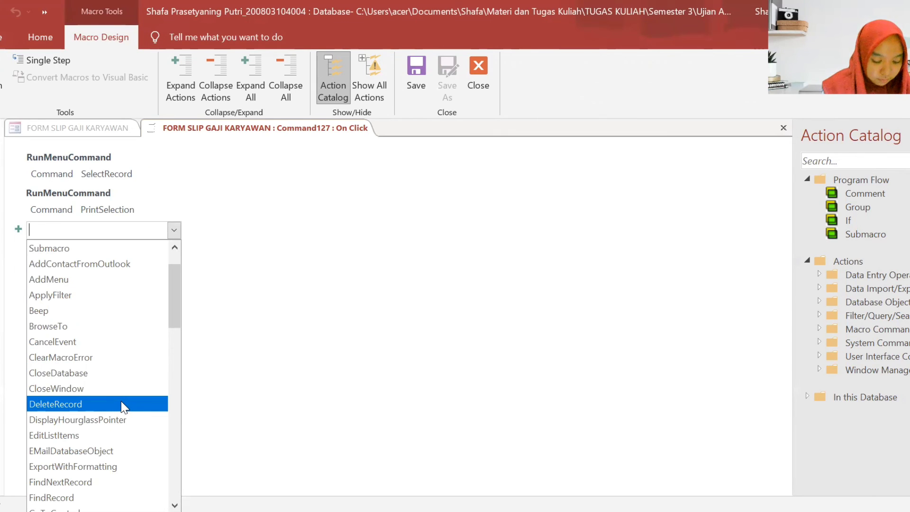
scroll(122, 403, down, 3)
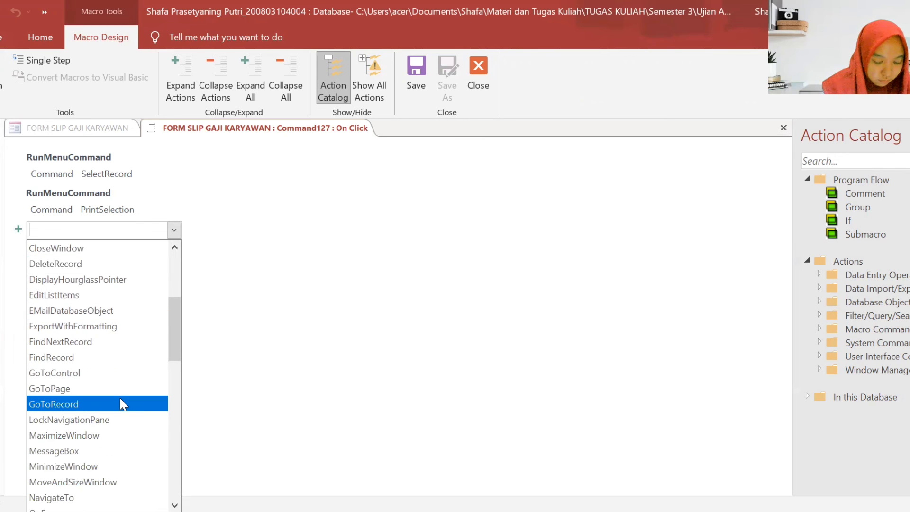
scroll(121, 403, down, 5)
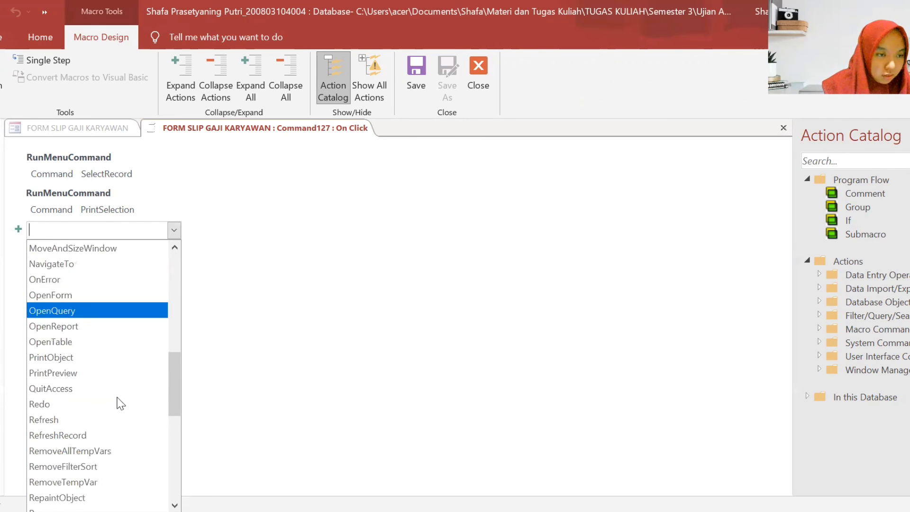
- Add an OpenReport action with Report Name SLIP GAJI KARYAWAN and View set to Print Preview
click(88, 326)
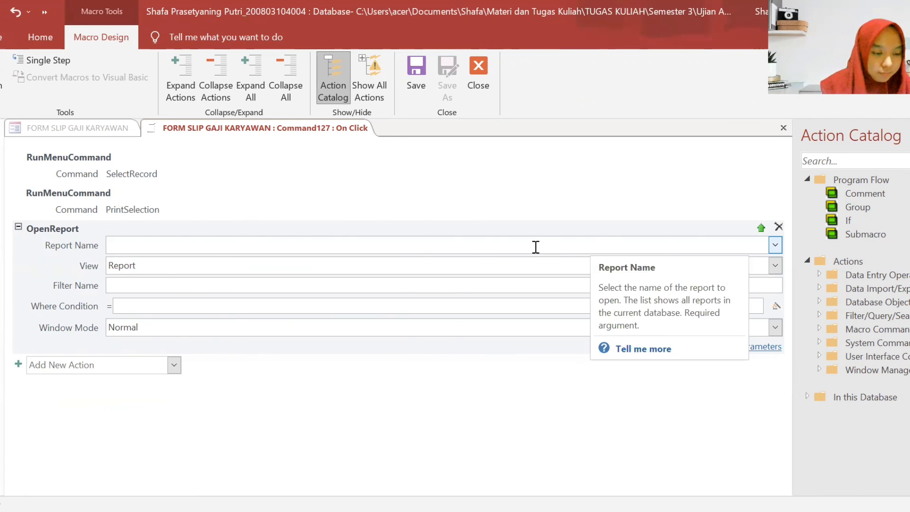
text(SLIP GAJI KARYAWAN)
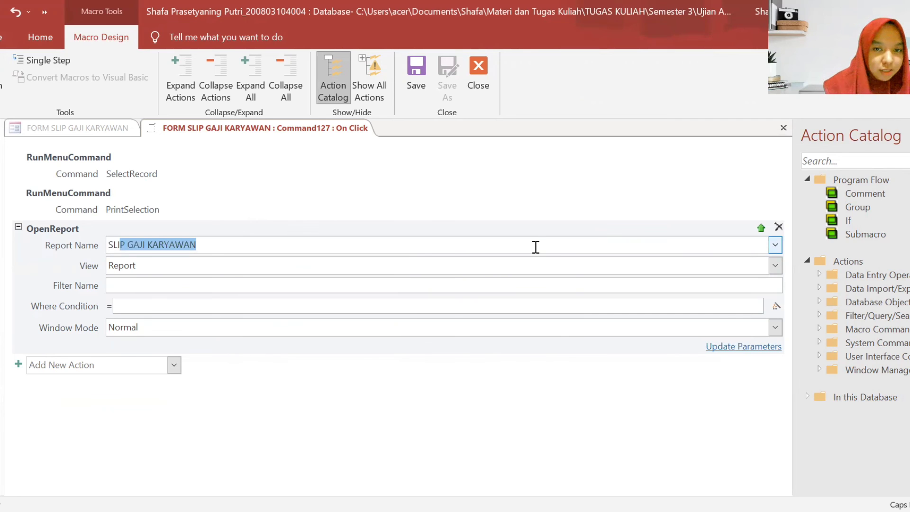
click(540, 244)
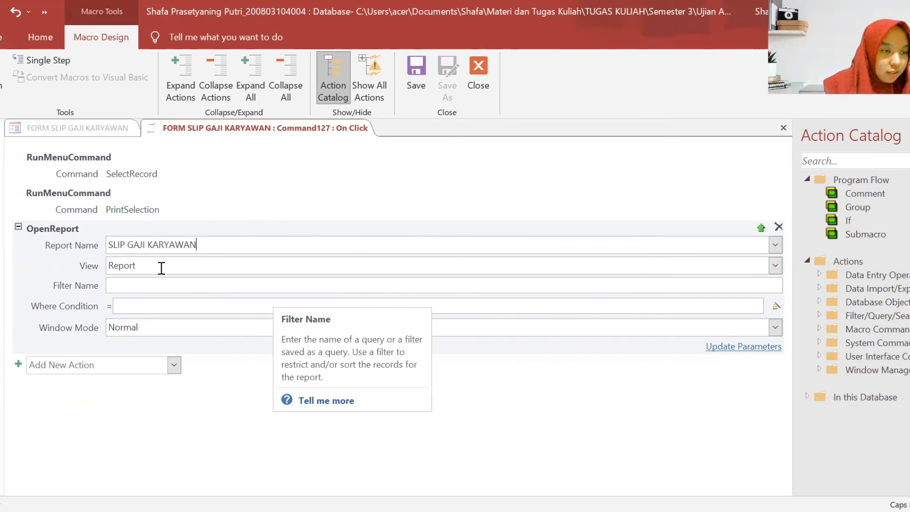
click(586, 284)
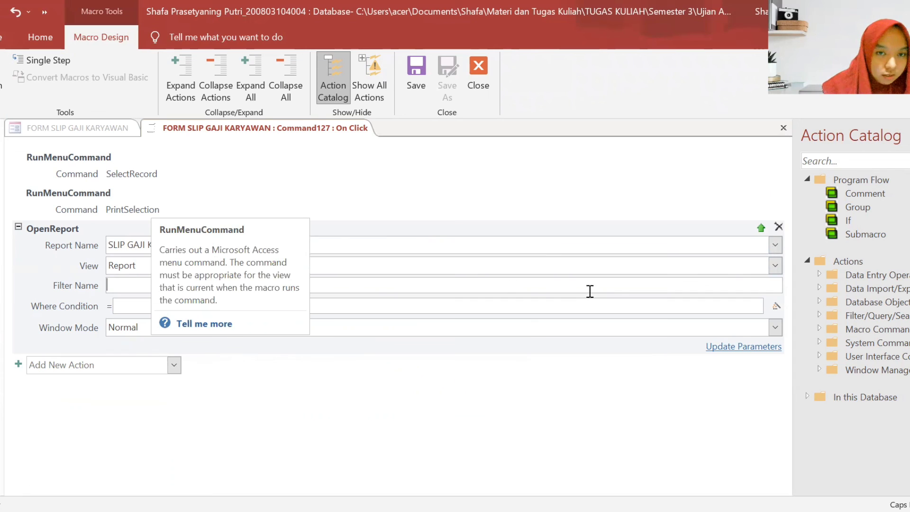
click(776, 267)
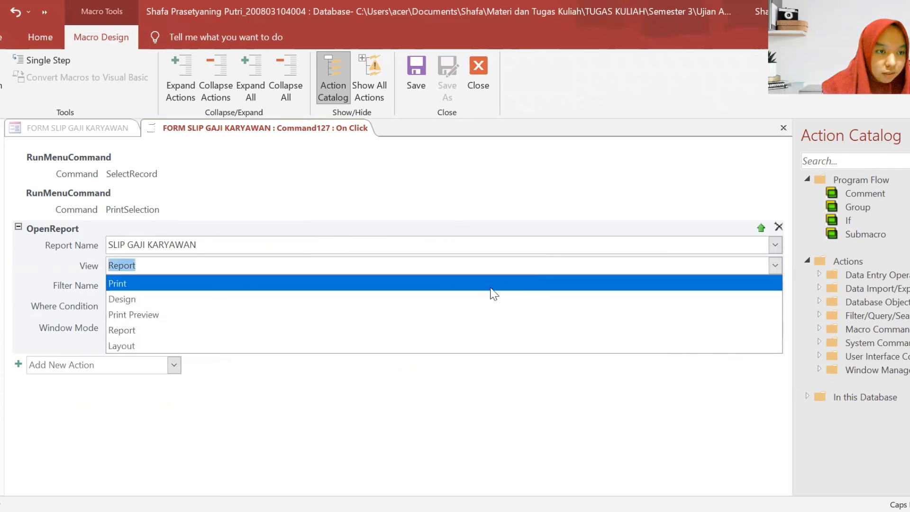
click(423, 316)
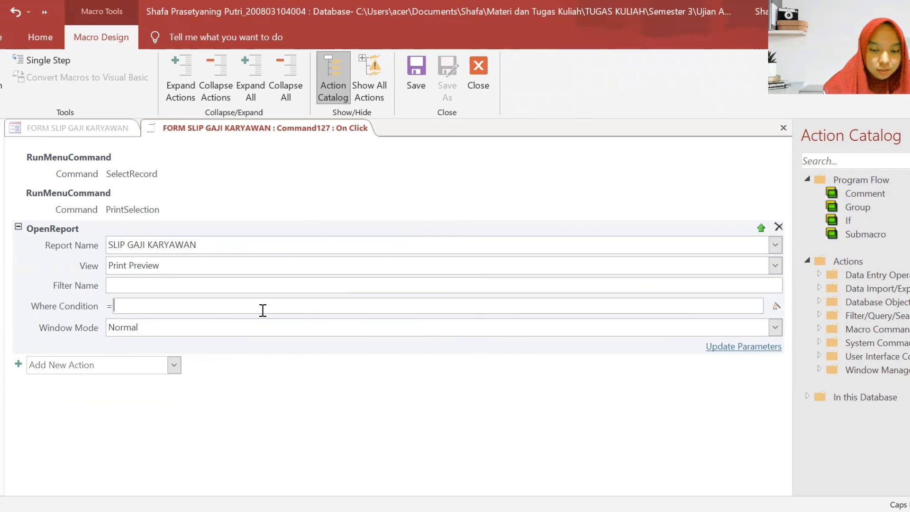
- Enter the Where Condition [ID GAJI]=[FORMS]![FORM SLIP GAJI KARYAWAN]![ID GAJI]
text([)
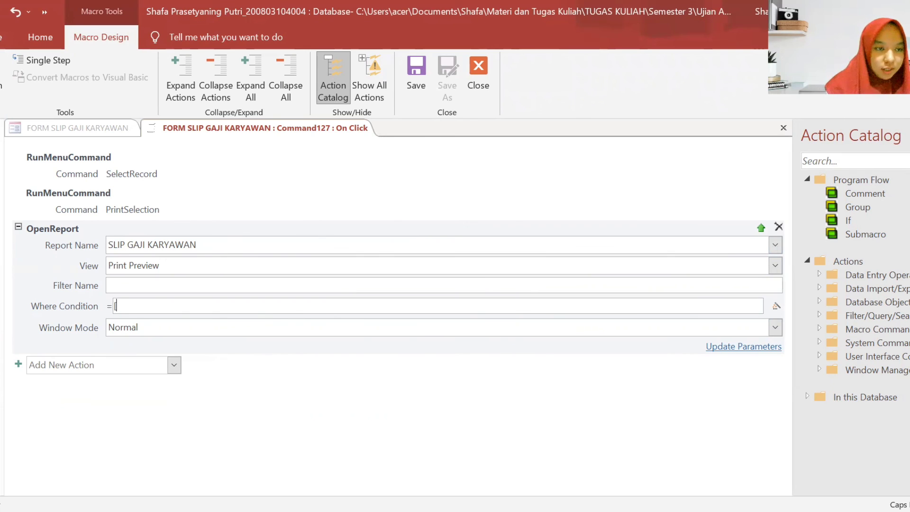
key(Caps_Lock)
text(i)
key(Caps_Lock)
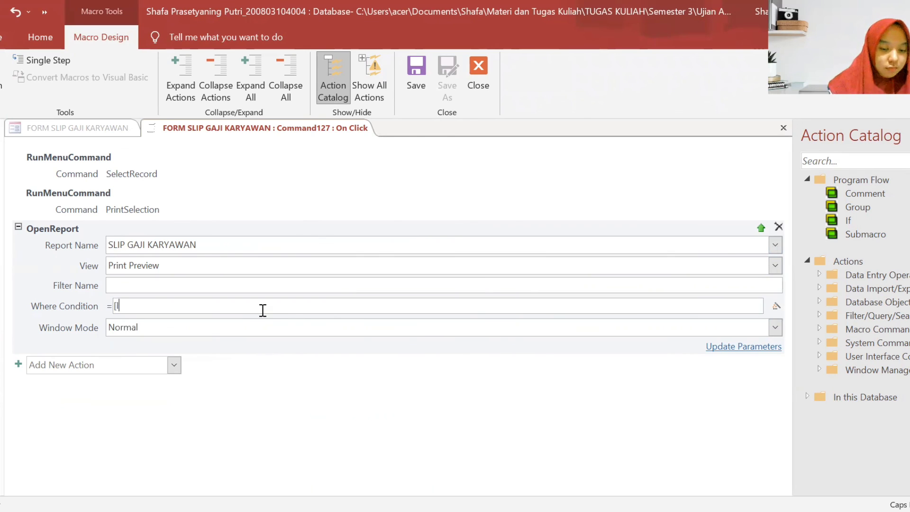
text(D GAJI)
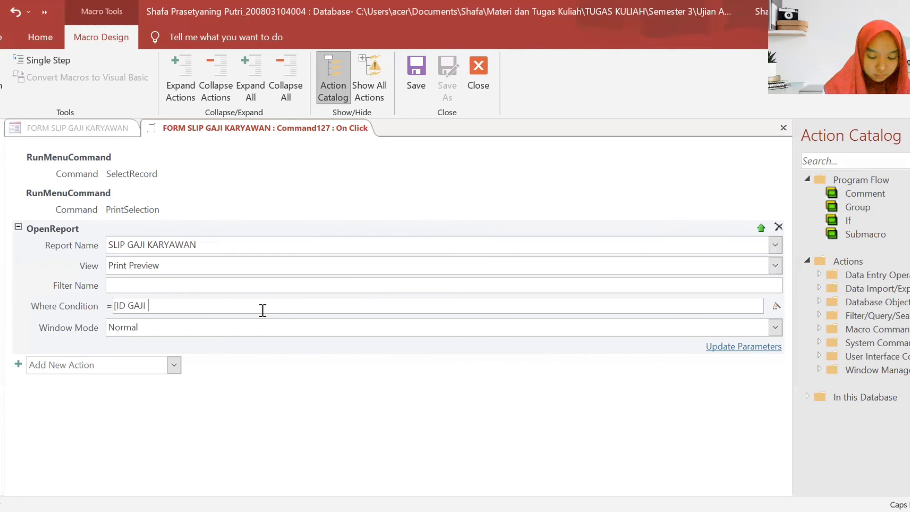
key(BackSpace)
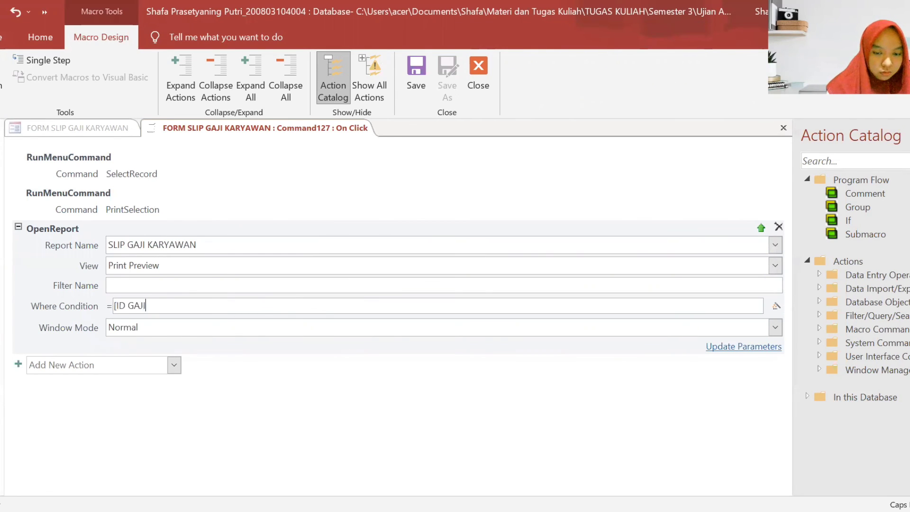
text(]=)
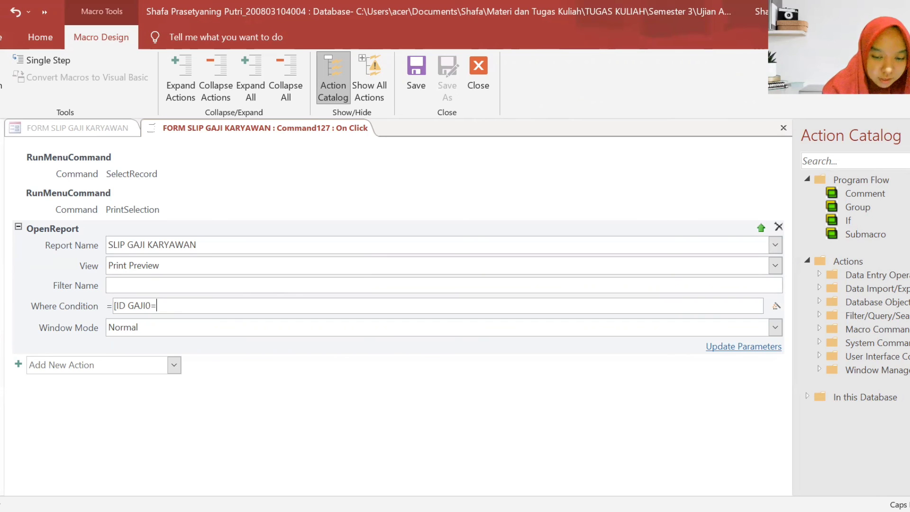
text([F)
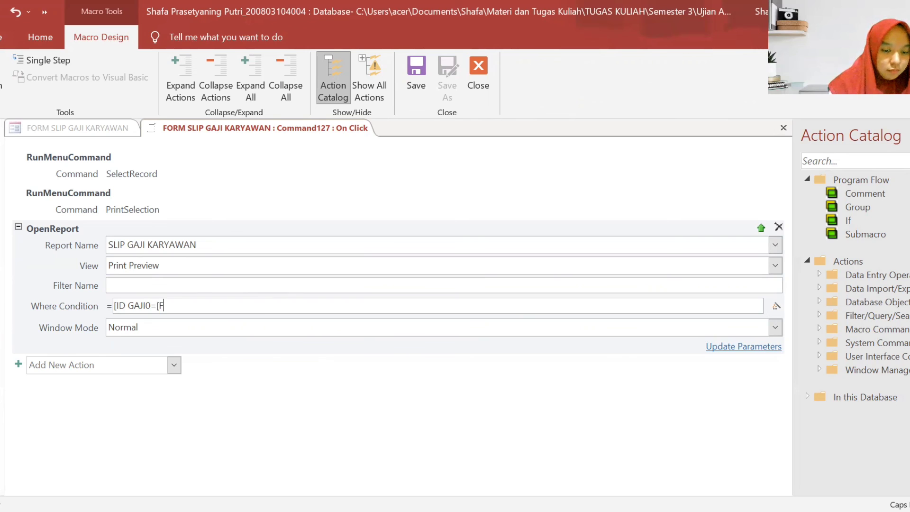
text(ORMS)
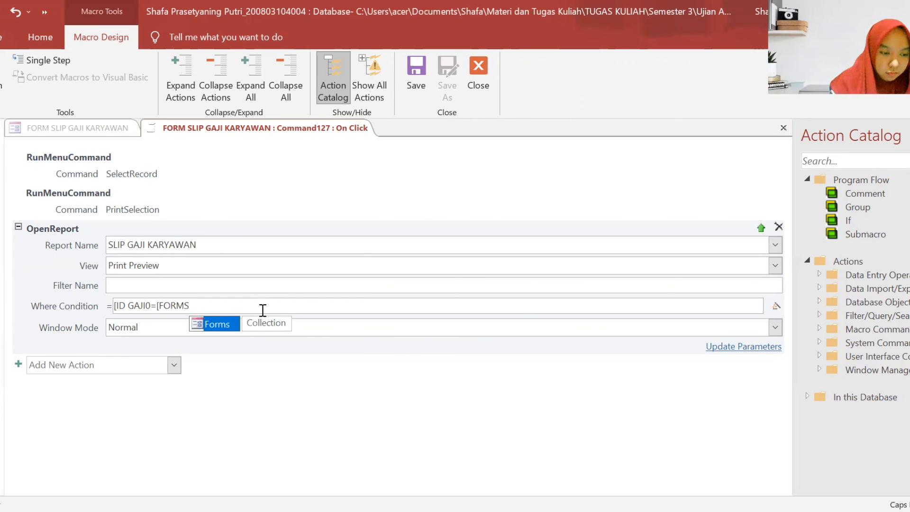
text(]!)
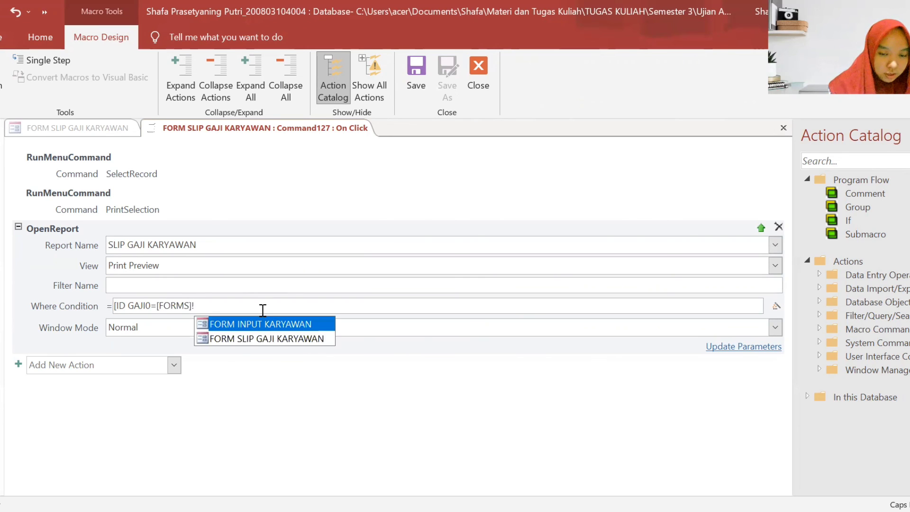
text([FO)
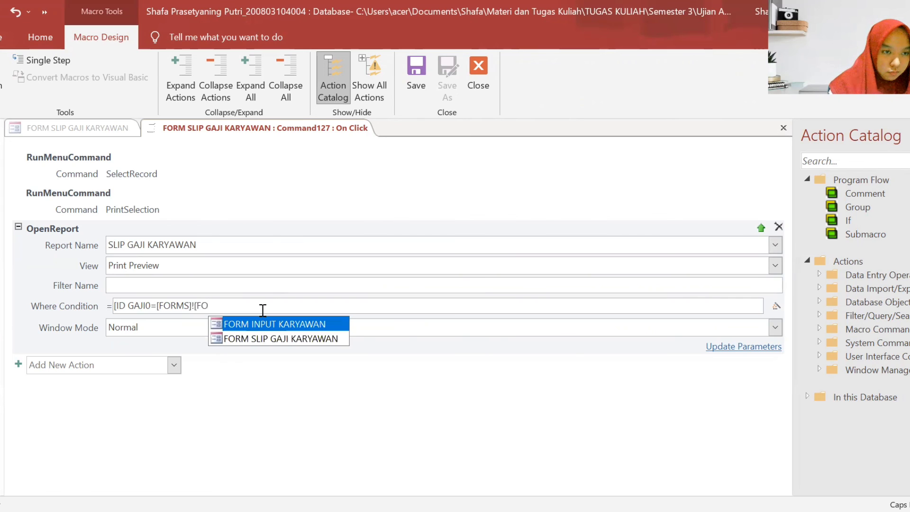
text(R)
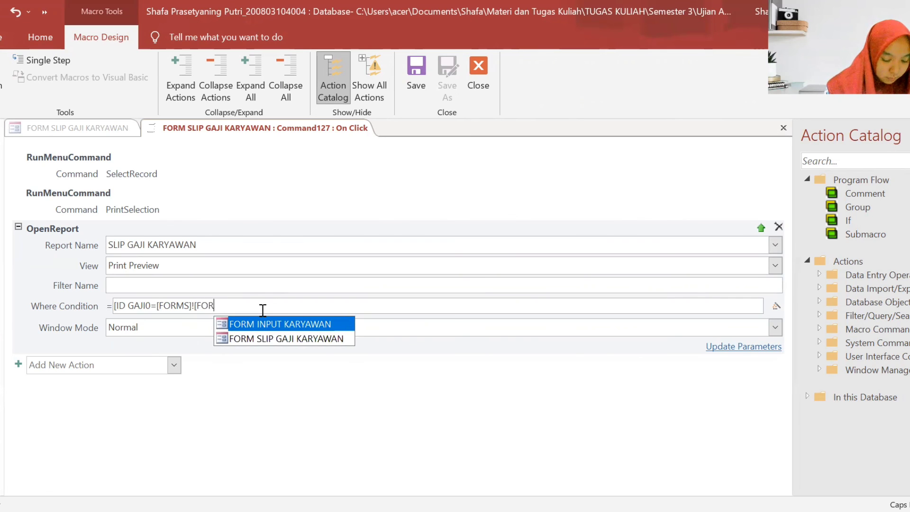
key(BackSpace)
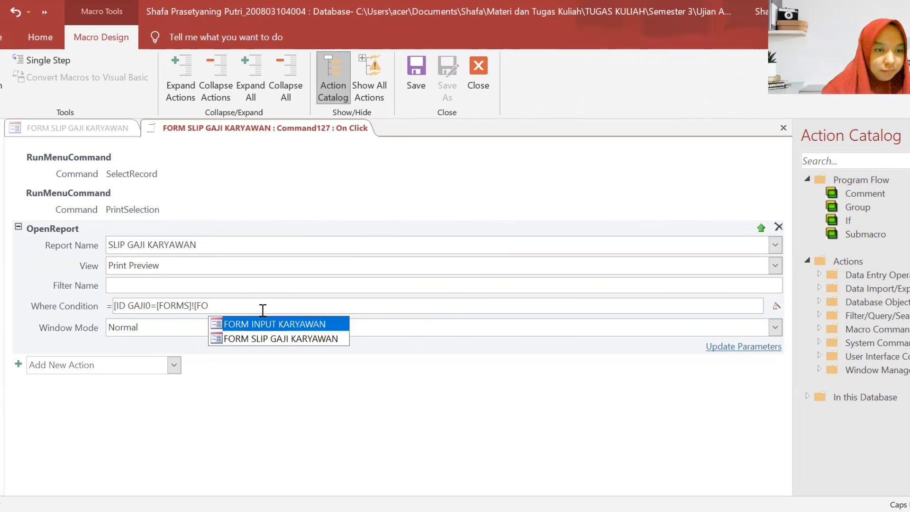
click(306, 339)
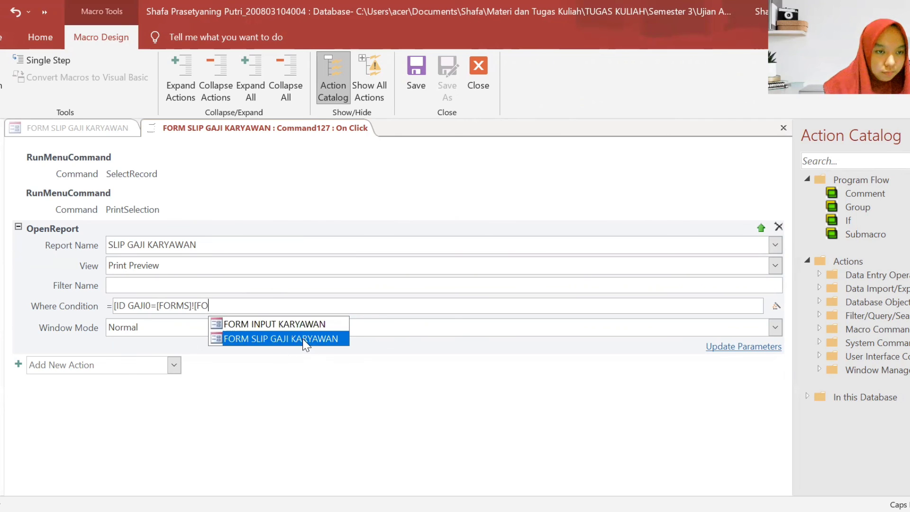
key(Return)
click(363, 324)
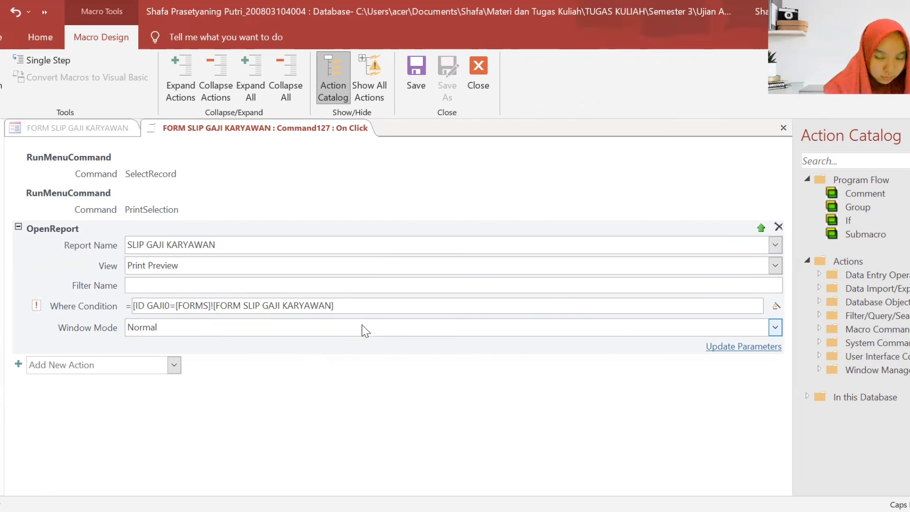
text(![)
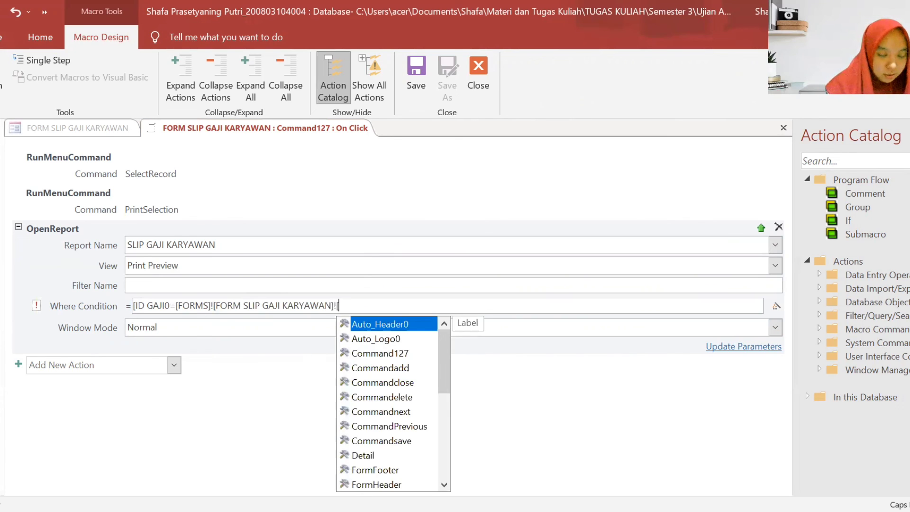
text(ID GAJI)
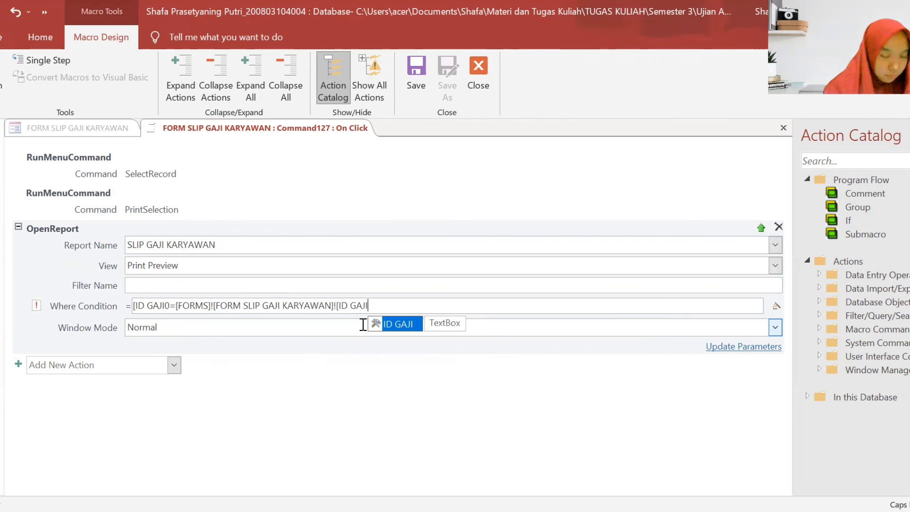
text(])
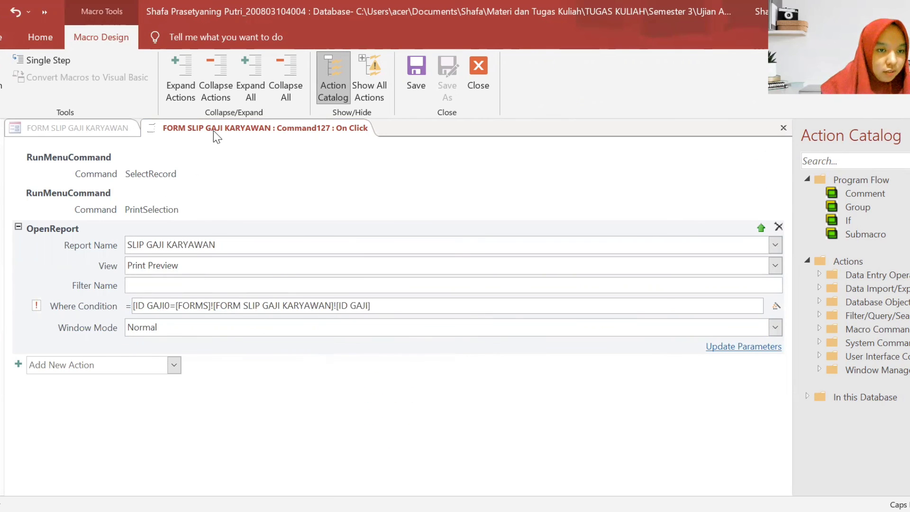
- Save and close the Cetak macro, then close the form design
right_click(217, 136)
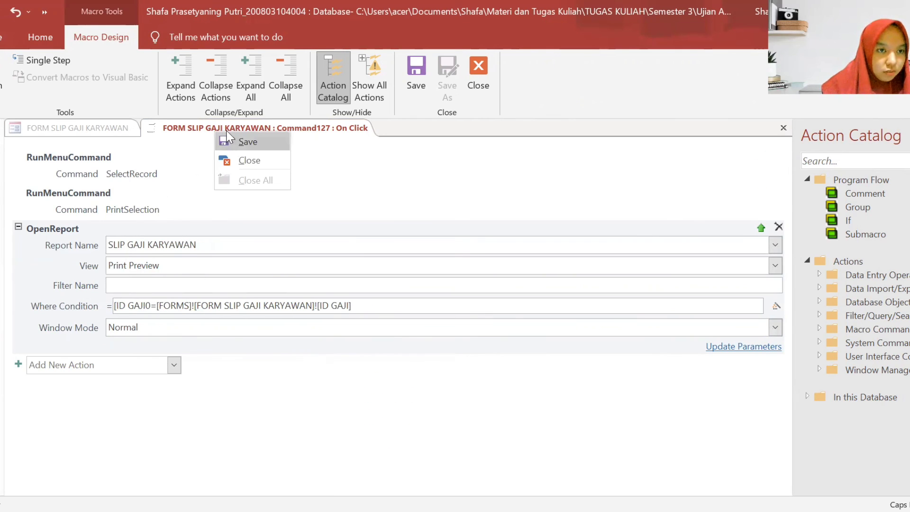
click(243, 160)
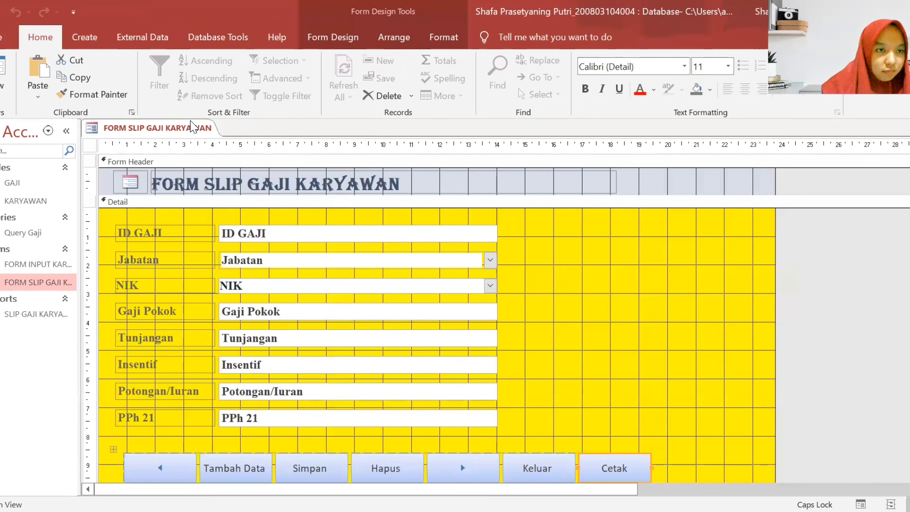
key(ctrl+w)
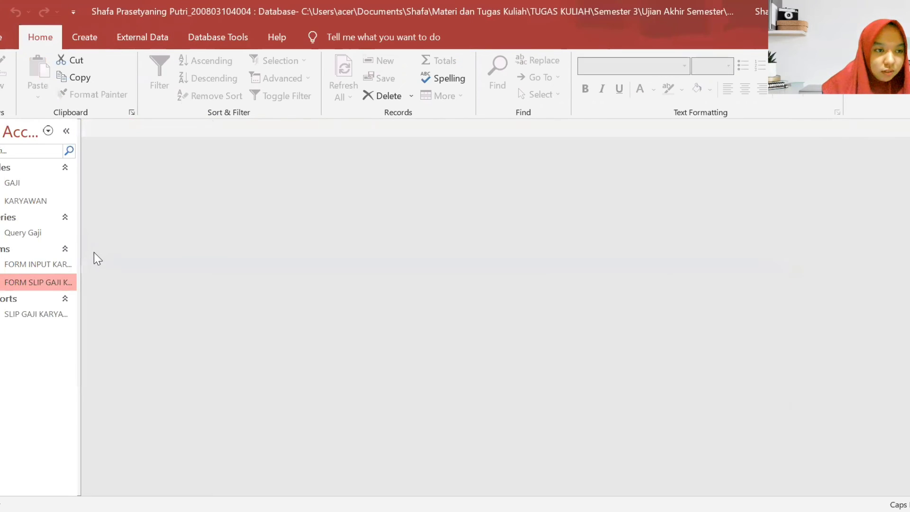
- Open FORM SLIP GAJI KARYAWAN, test Cetak, dismiss the bracketing error and stop the macro
double_click(42, 282)
click(616, 424)
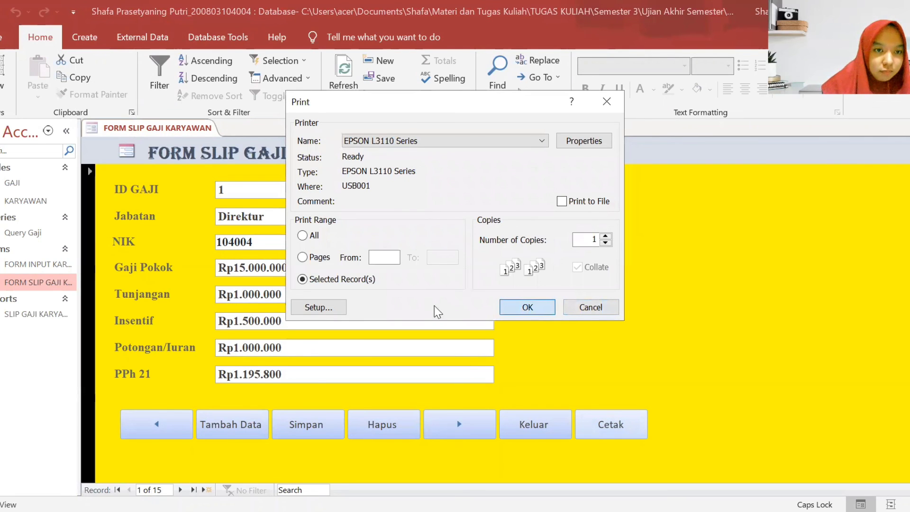
key(Return)
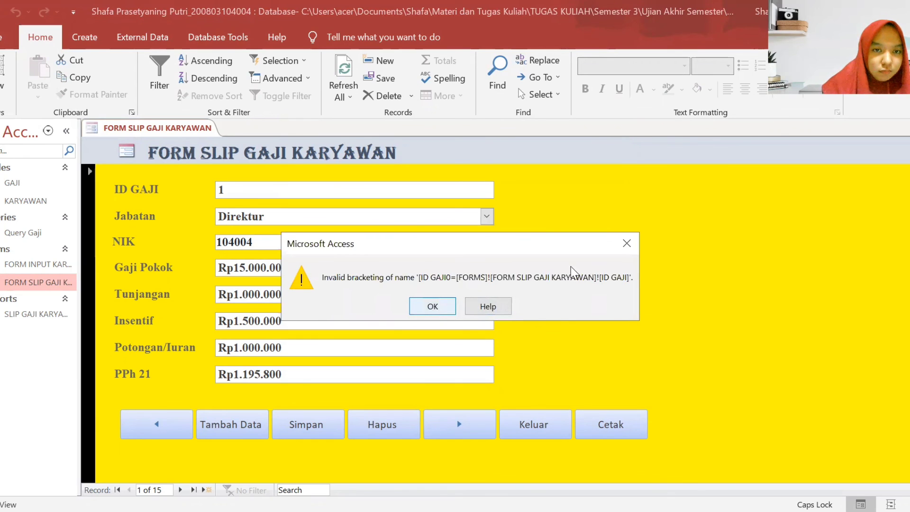
key(Return)
click(626, 105)
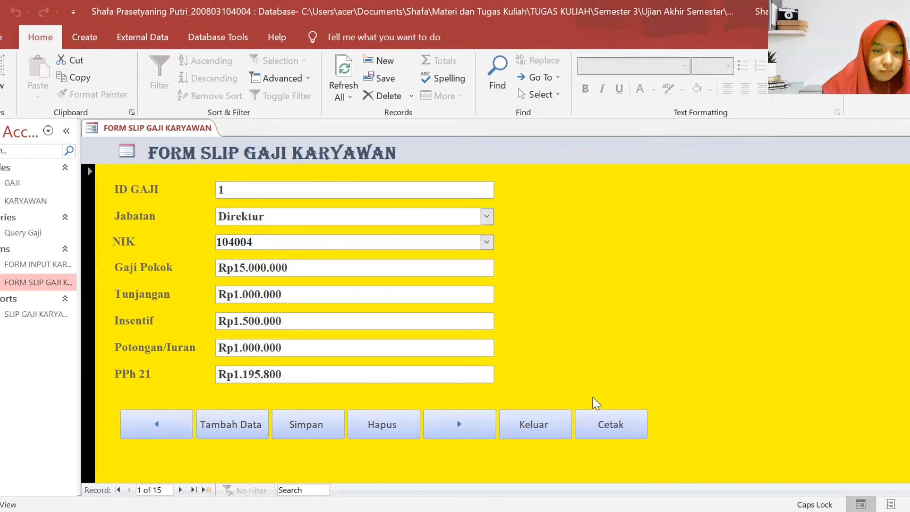
- Switch the form to Design View and reopen the Cetak button's On Click macro
click(606, 431)
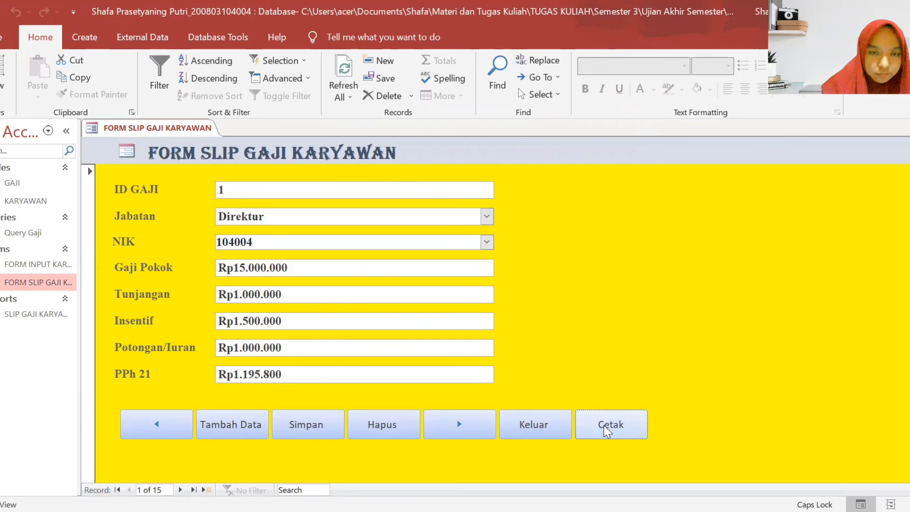
right_click(604, 427)
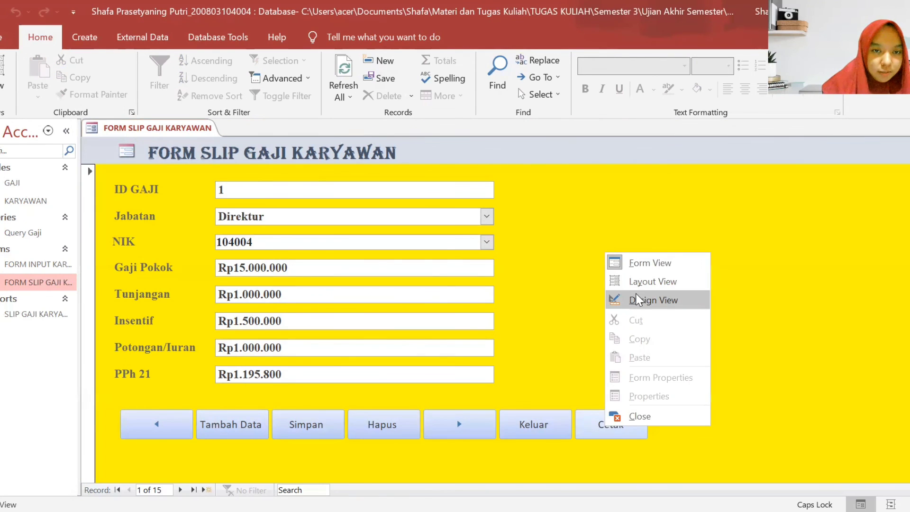
click(637, 300)
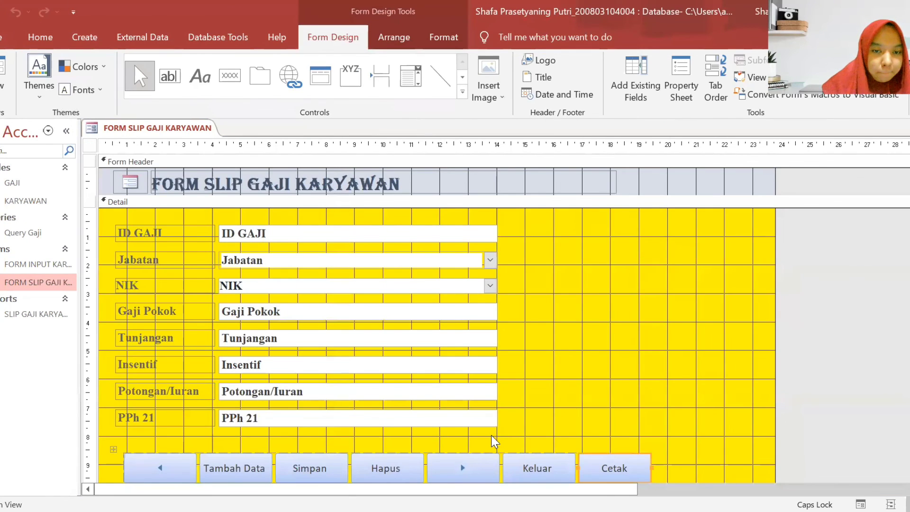
right_click(601, 468)
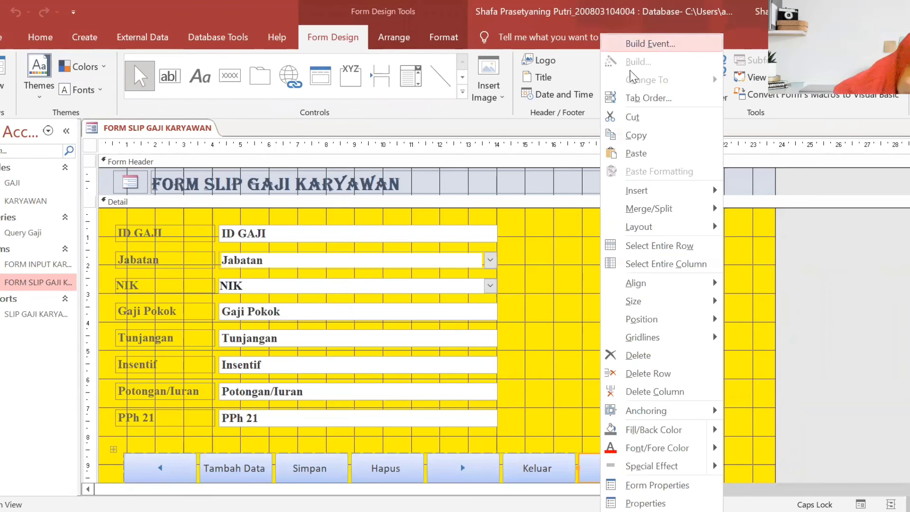
click(651, 44)
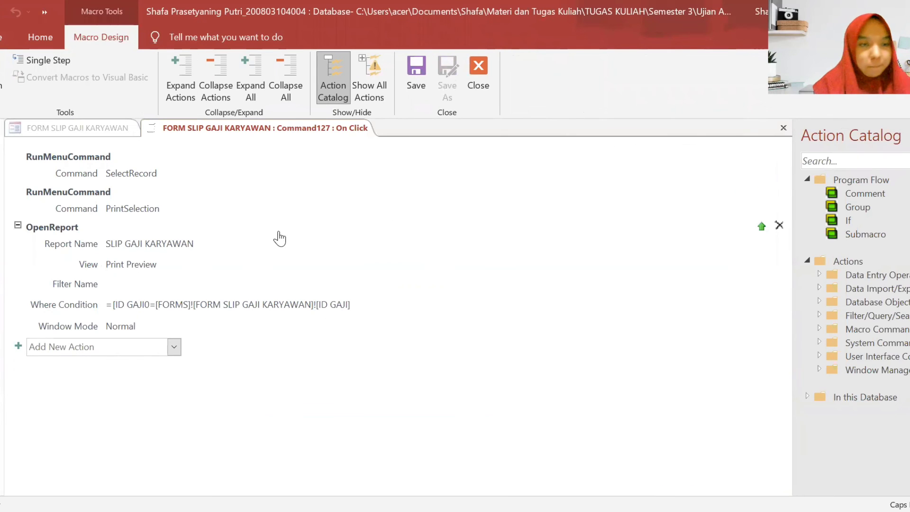
- Delete the stray 0 after [ID GAJI in the OpenReport Where Condition
right_click(515, 222)
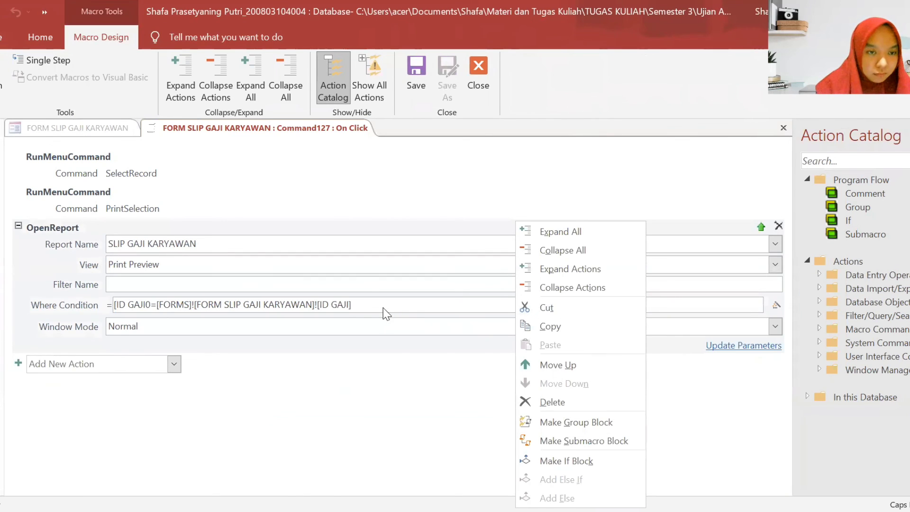
key(Escape)
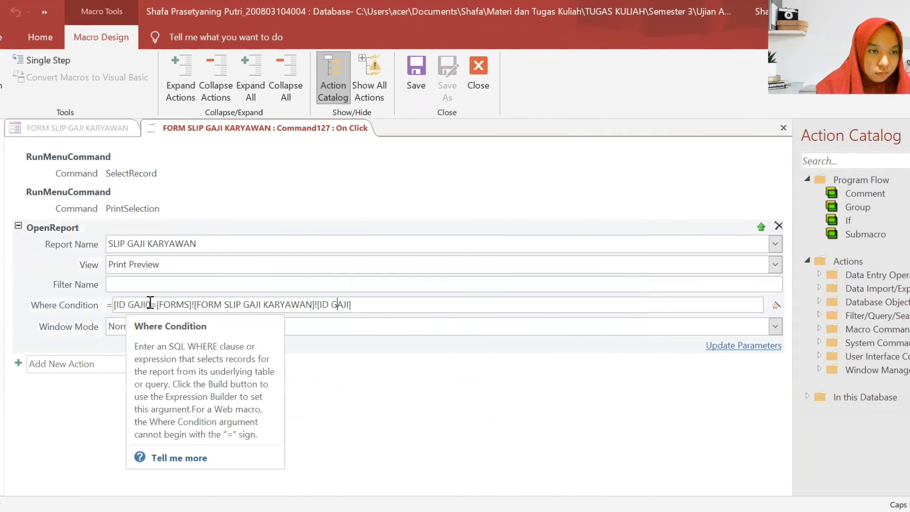
click(150, 304)
key(BackSpace)
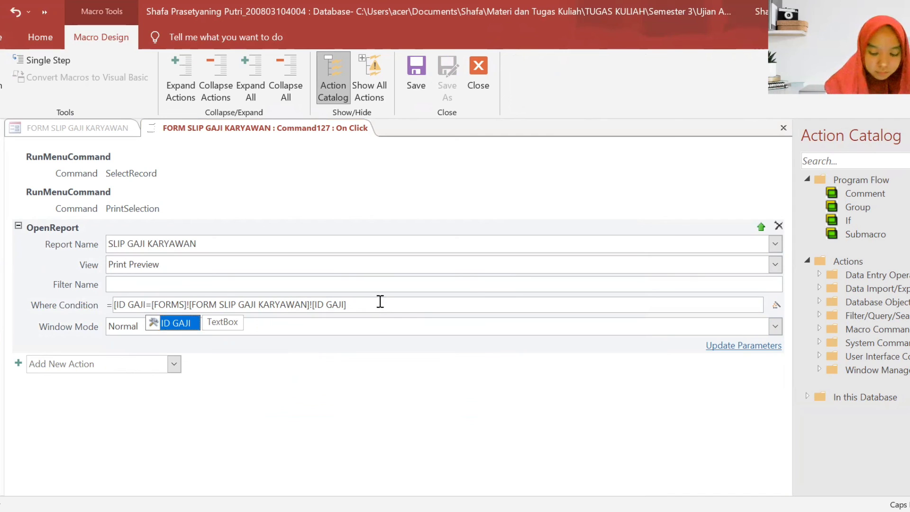
key(Escape)
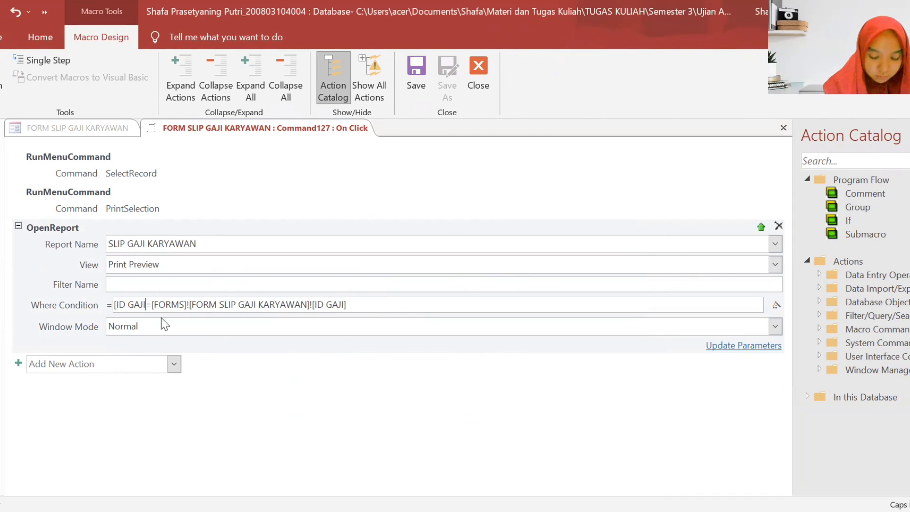
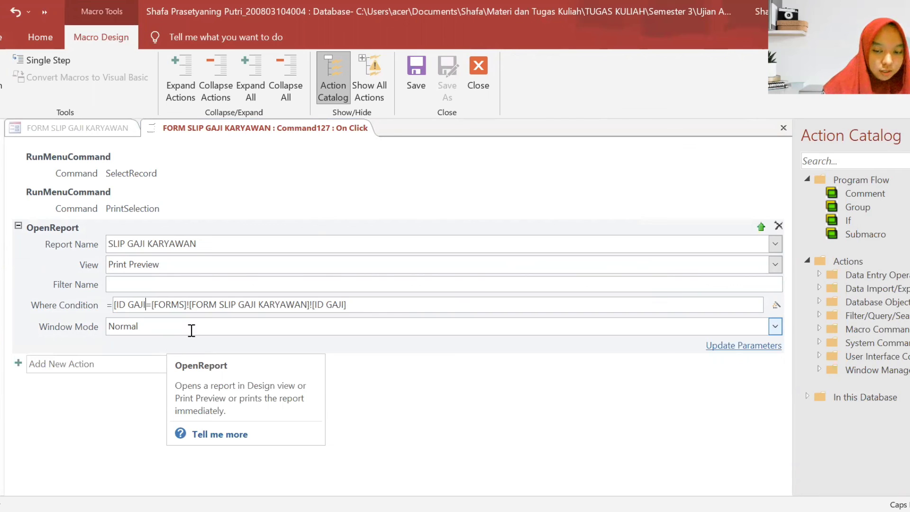
- Complete the Where Condition as [ID GAJI]=[Forms]![FORM SLIP GAJI KARYAWAN]![ID GAJI] and close the macro builder
text(])
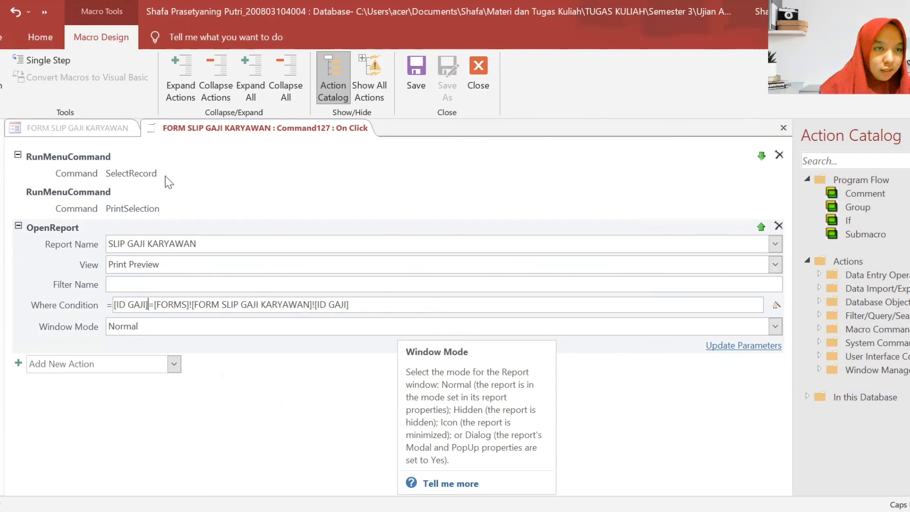
right_click(202, 134)
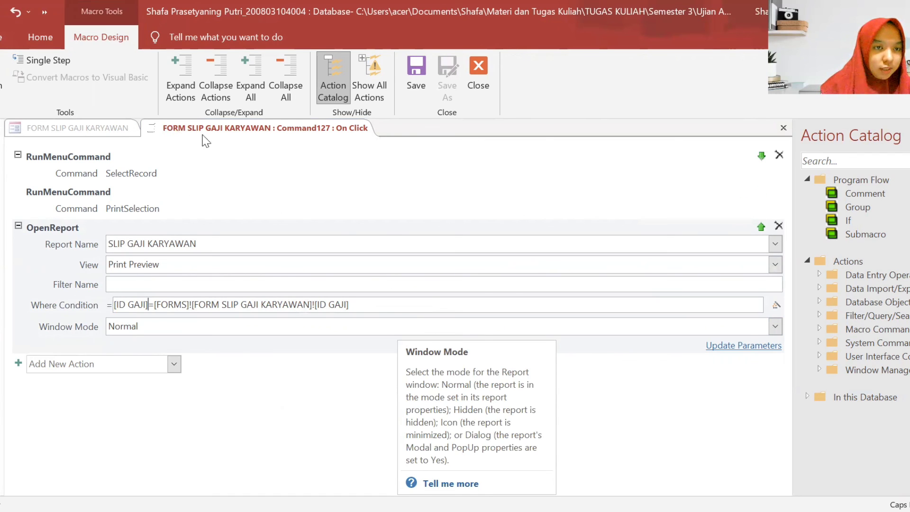
click(219, 168)
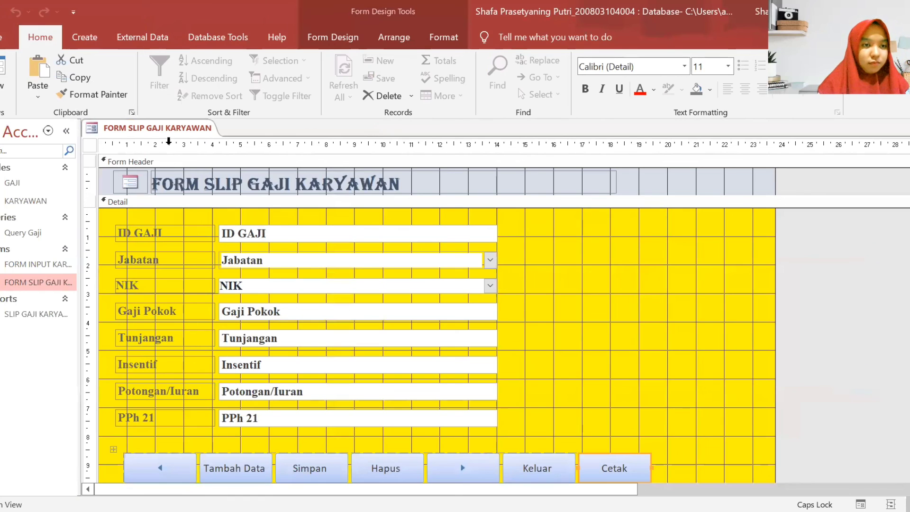
- Close the form design and save its changes
right_click(174, 127)
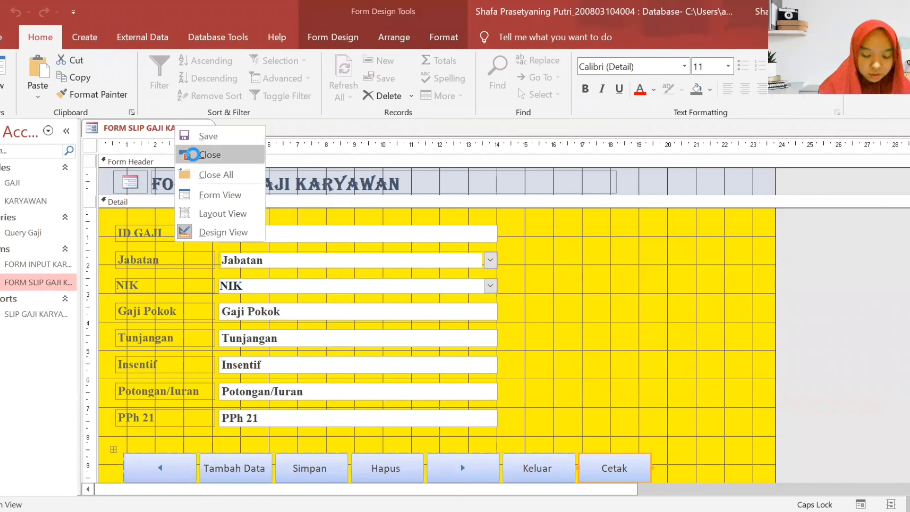
click(189, 152)
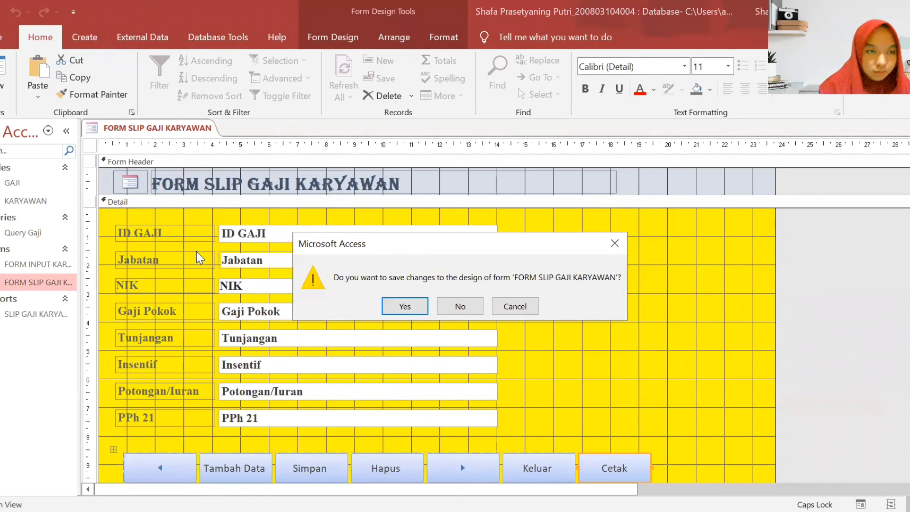
click(404, 306)
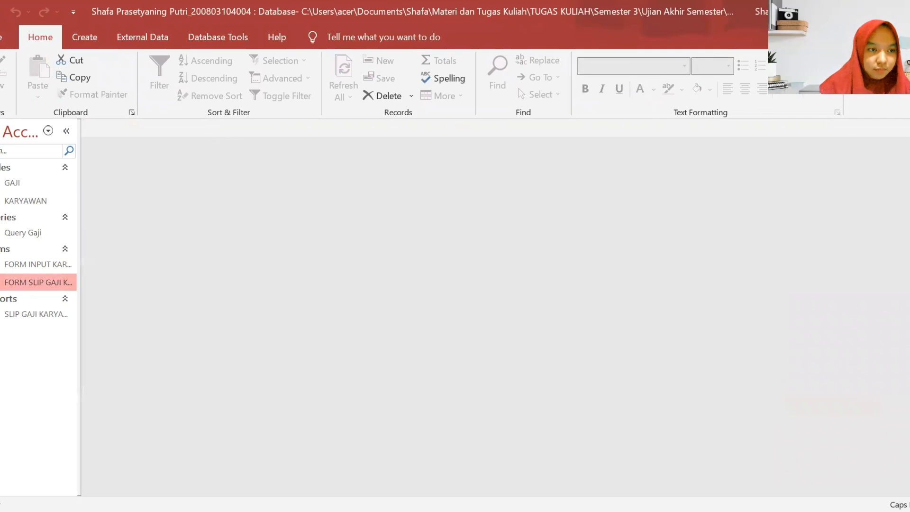
- Open FORM SLIP GAJI KARYAWAN and run Cetak, confirming the print and dismissing the page-width warning
double_click(5, 281)
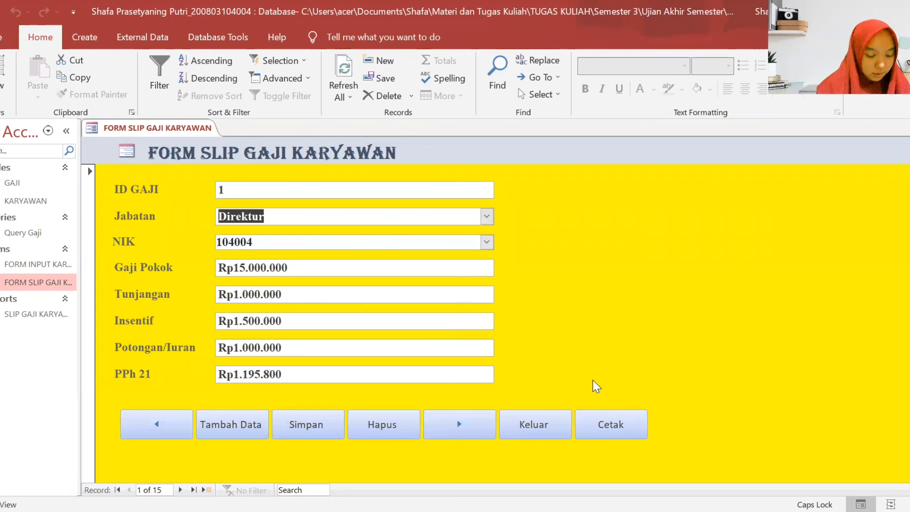
click(626, 422)
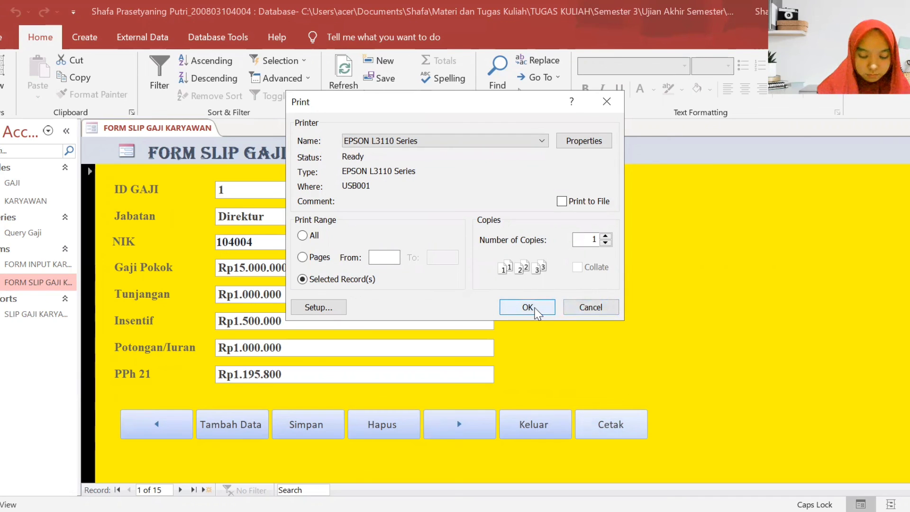
click(535, 309)
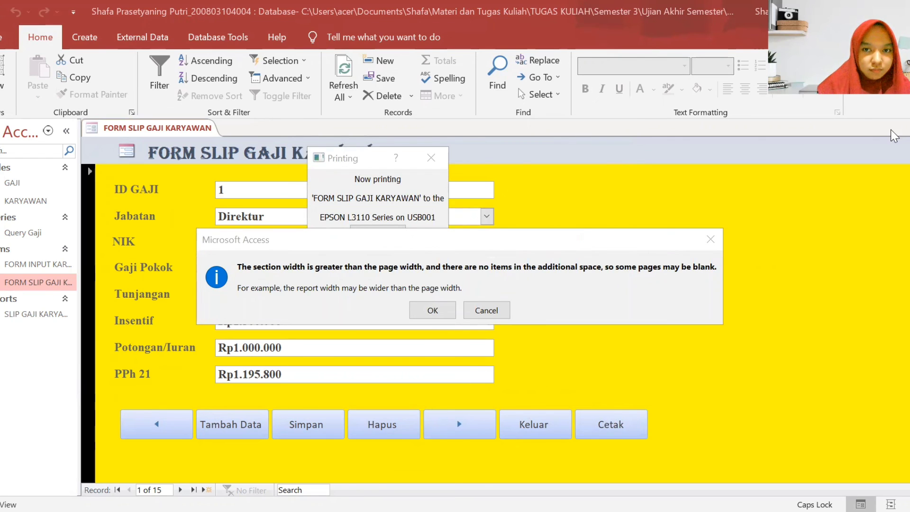
click(420, 311)
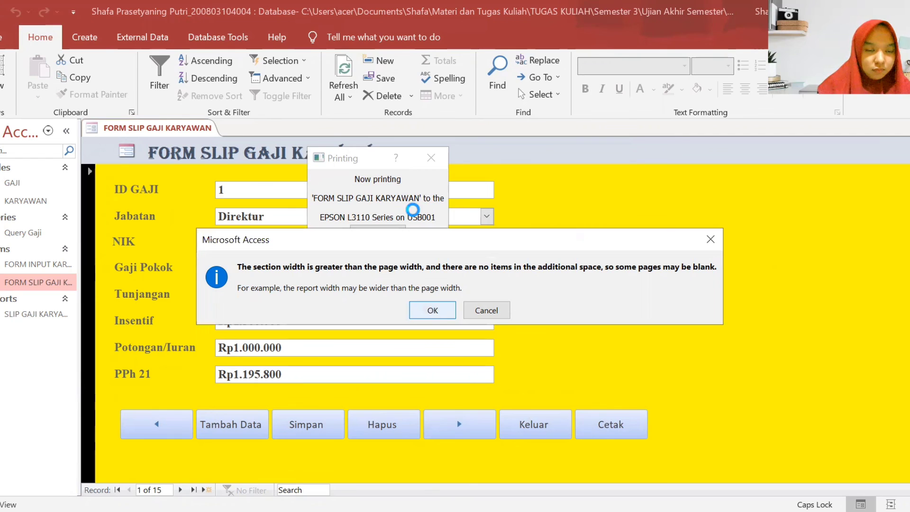
- Zoom in and out on the SLIP GAJI KARYAWAN preview for ID GAJI 1
click(522, 235)
click(619, 284)
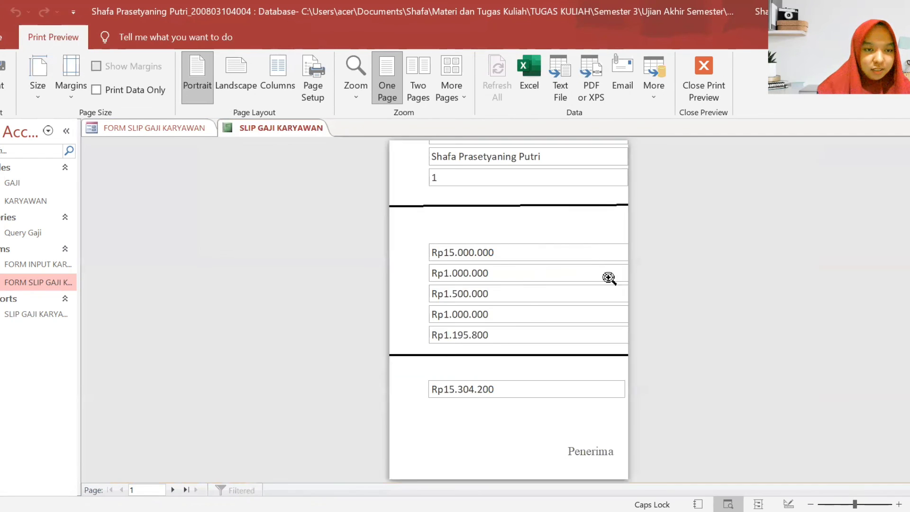
click(539, 216)
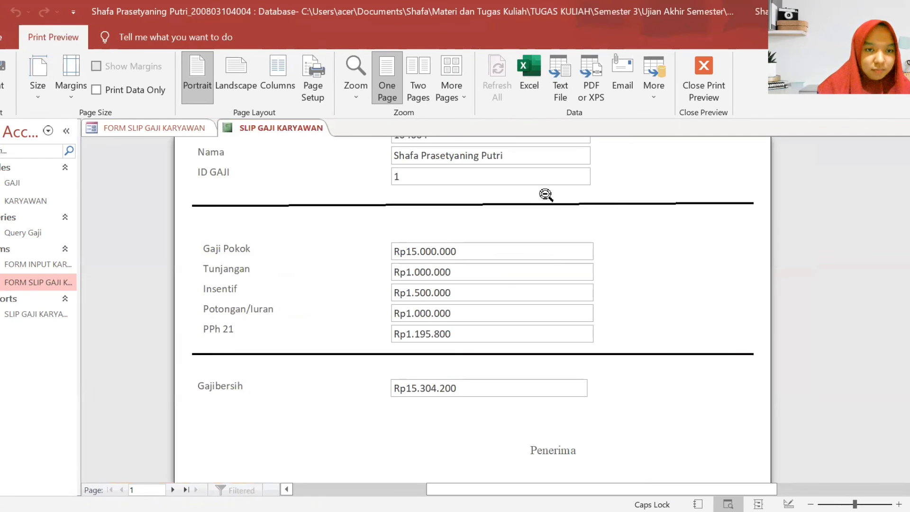
click(555, 355)
click(537, 291)
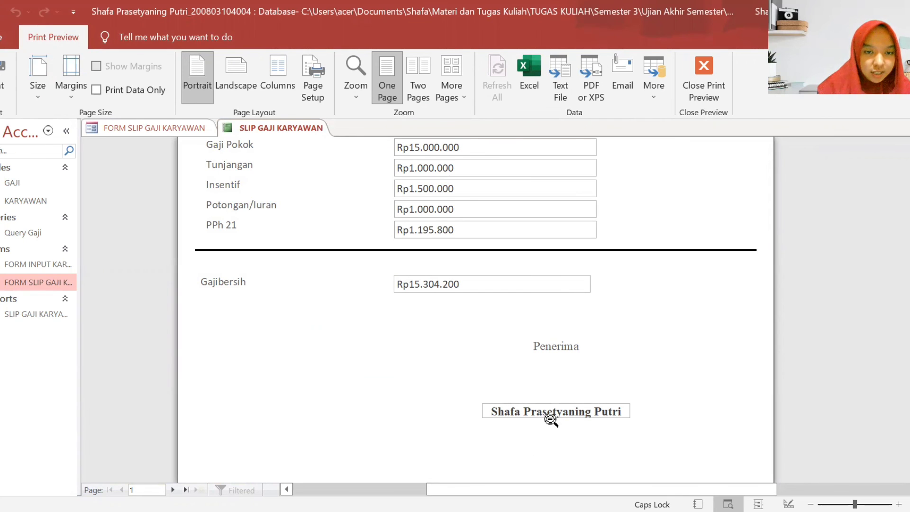
click(474, 272)
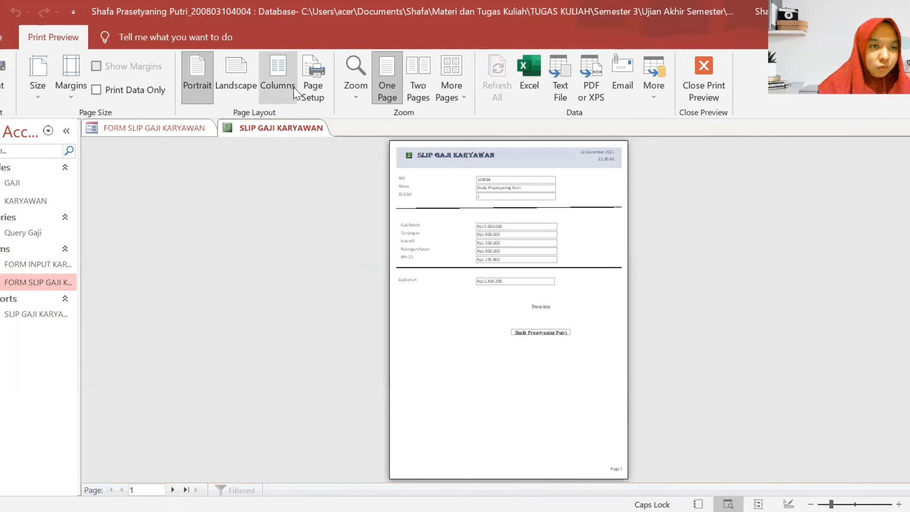
- Close all open objects and open the SLIP GAJI KARYAWAN report in Design View
right_click(290, 135)
click(317, 174)
click(10, 313)
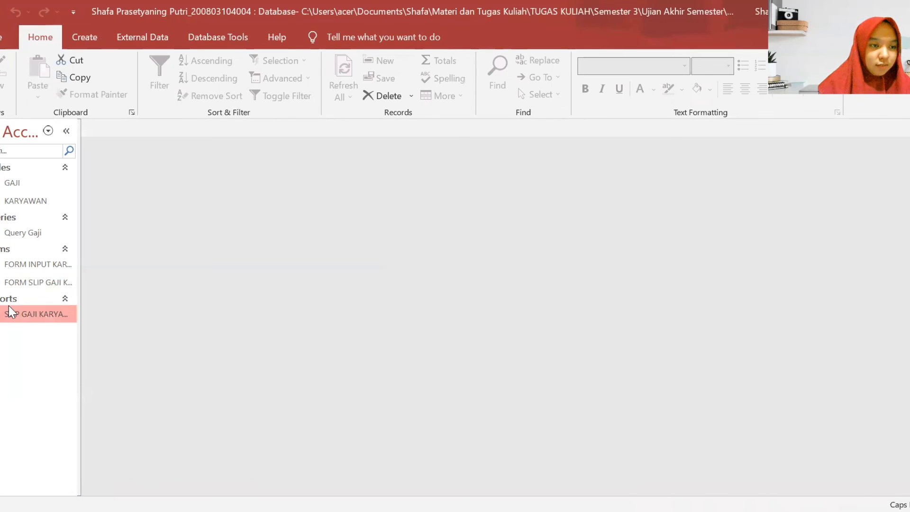
double_click(9, 307)
right_click(10, 308)
click(105, 100)
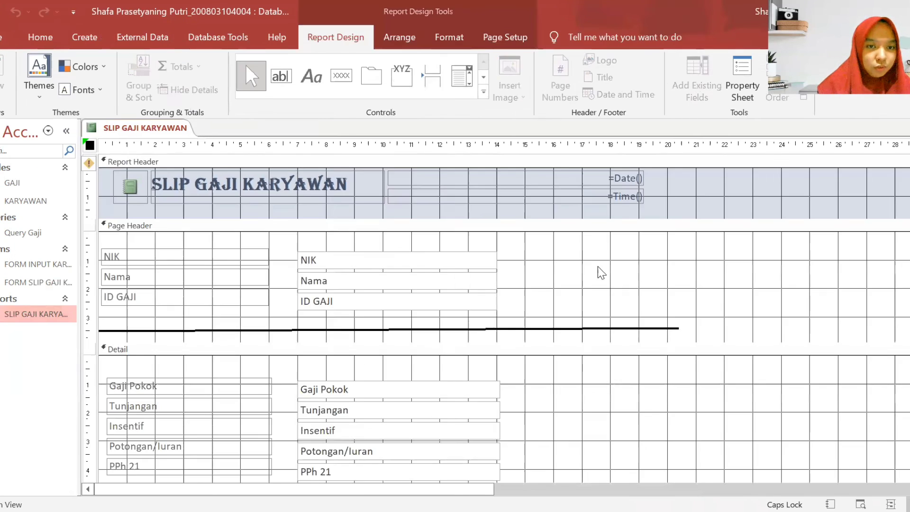
scroll(589, 292, down, 6)
scroll(583, 325, down, 2)
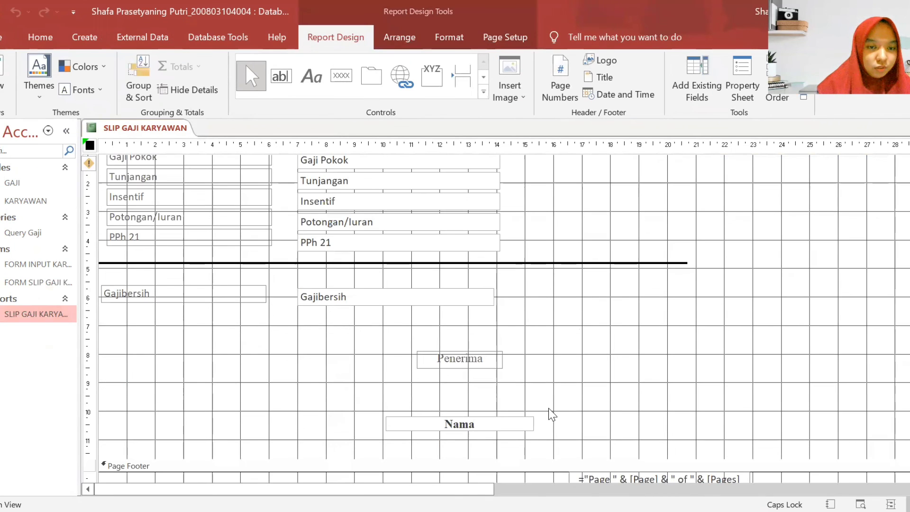
- Set the Nama box's shape outline to Transparent
click(508, 425)
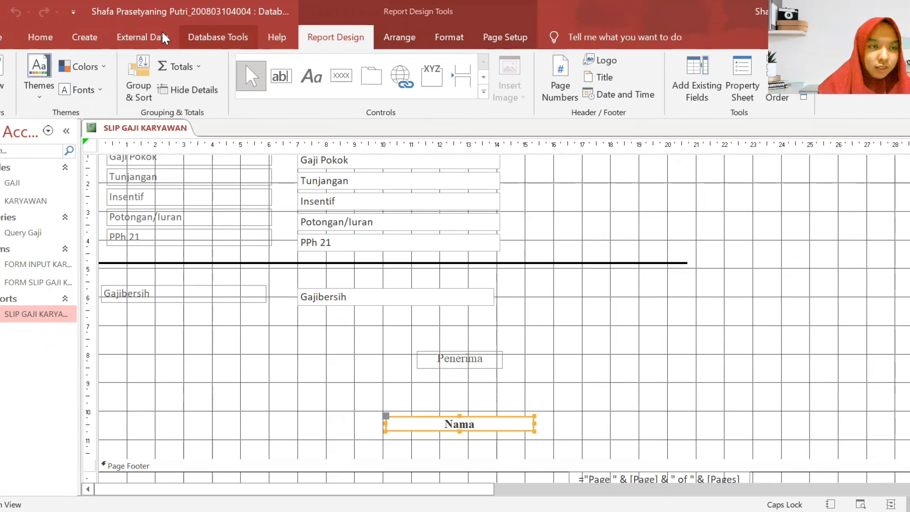
click(449, 37)
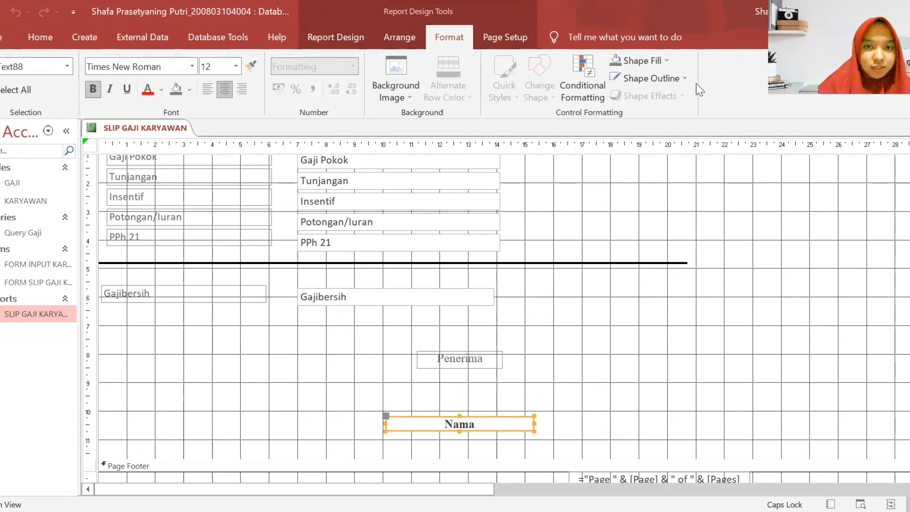
click(651, 78)
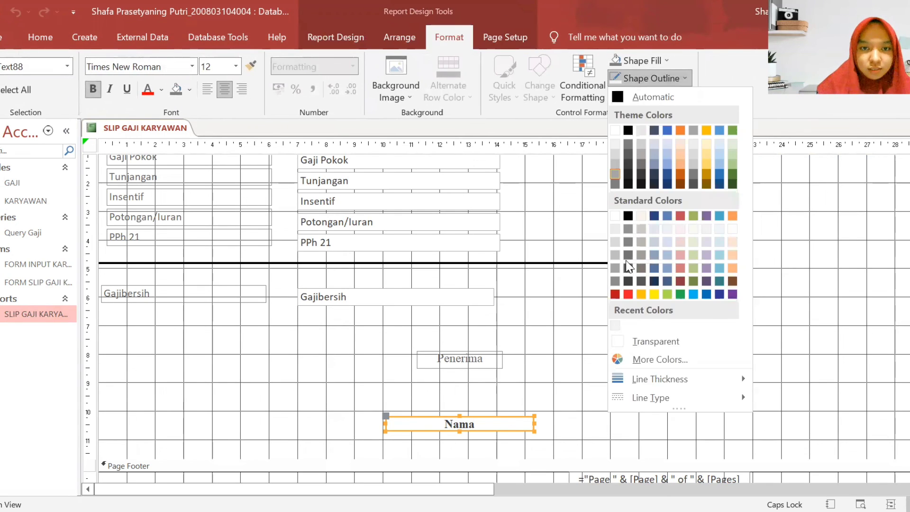
click(650, 342)
- Save the SLIP GAJI KARYAWAN report design and close it
right_click(120, 127)
click(149, 137)
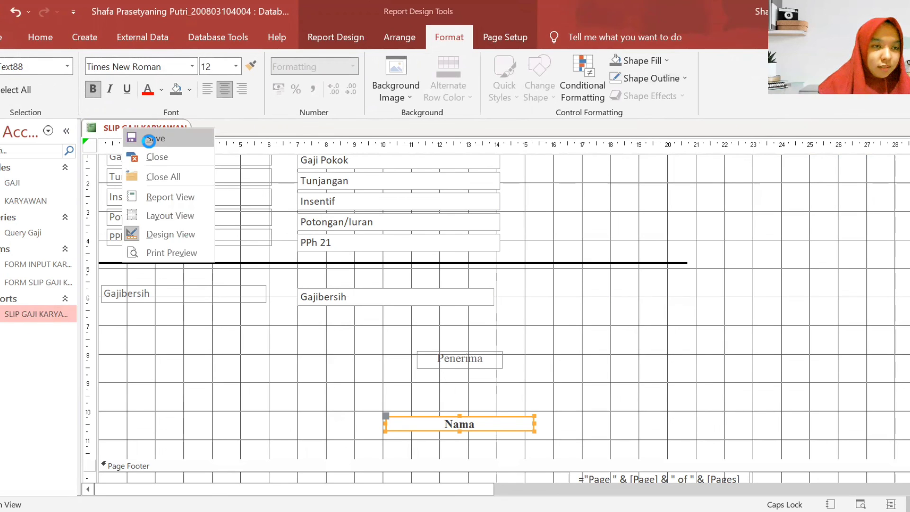
right_click(152, 144)
click(138, 127)
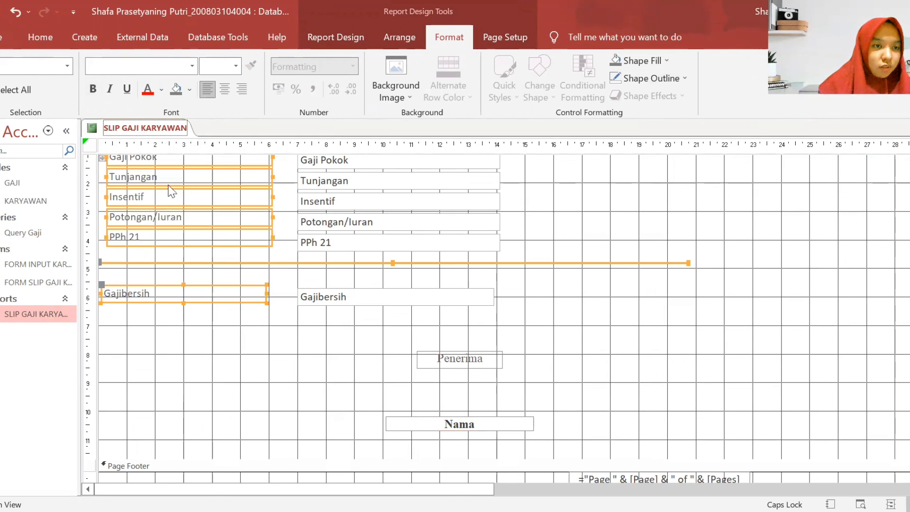
right_click(135, 128)
click(170, 175)
- Run Cetak from FORM SLIP GAJI KARYAWAN and review the ID GAJI 1 slip preview, Gajibersih Rp15.304.200
double_click(45, 309)
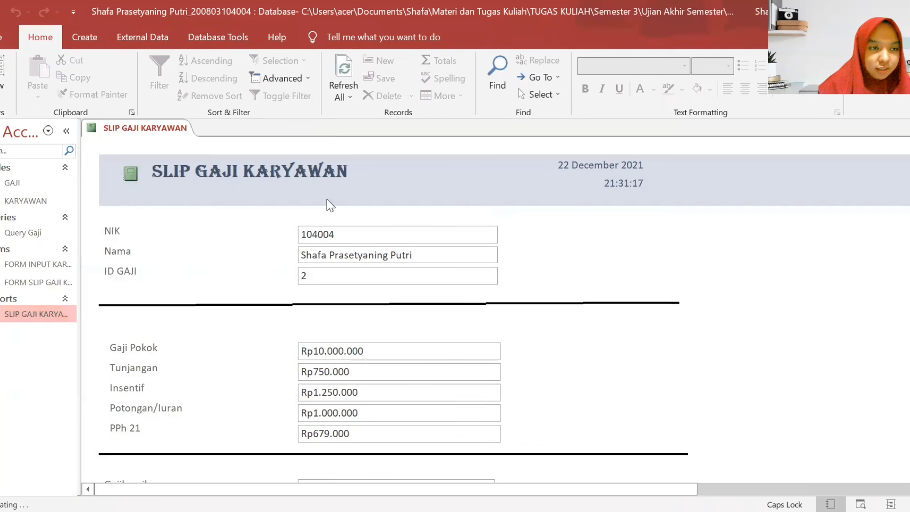
double_click(51, 281)
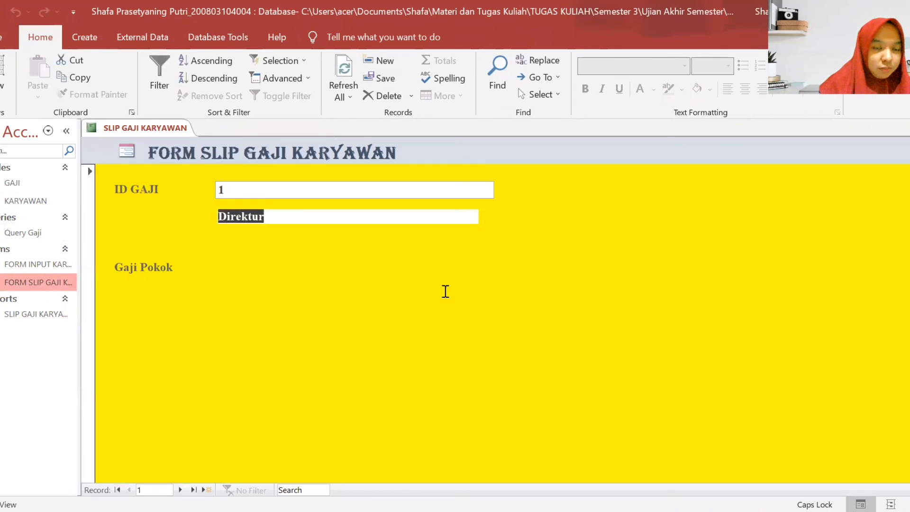
click(607, 419)
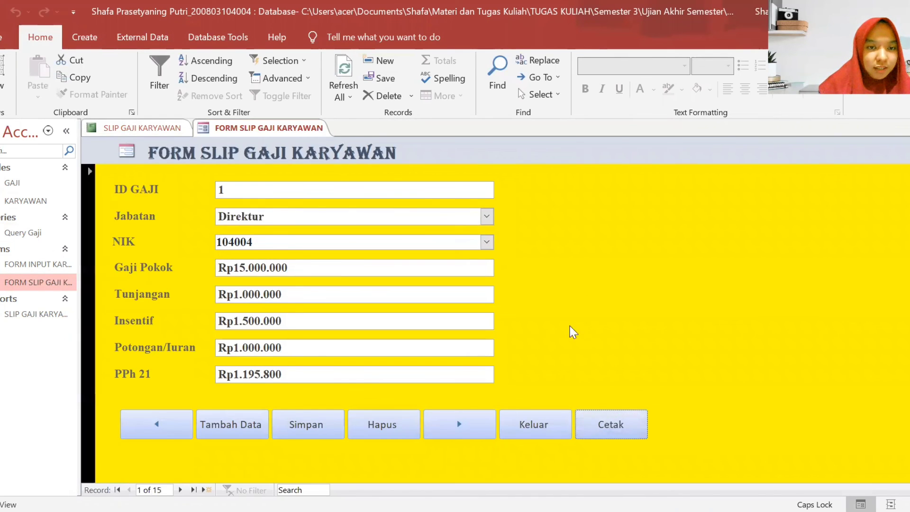
key(Return)
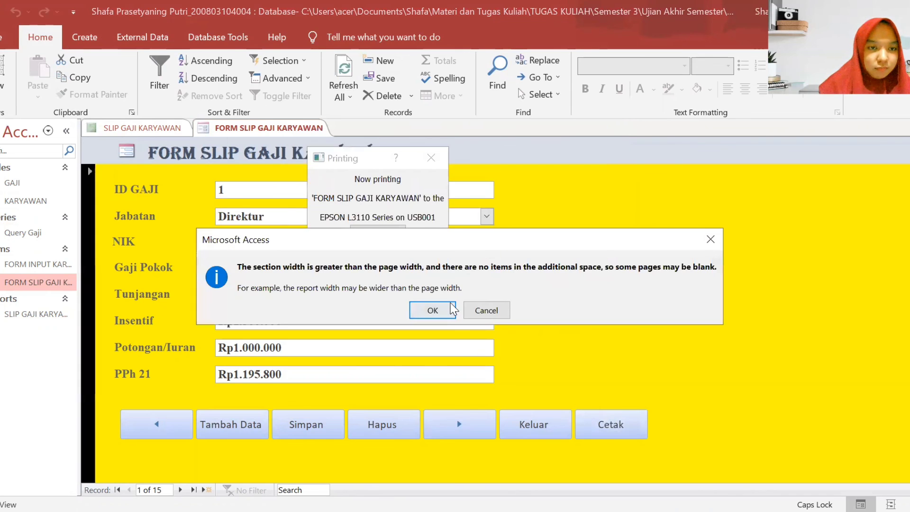
key(Return)
scroll(523, 255, down, 5)
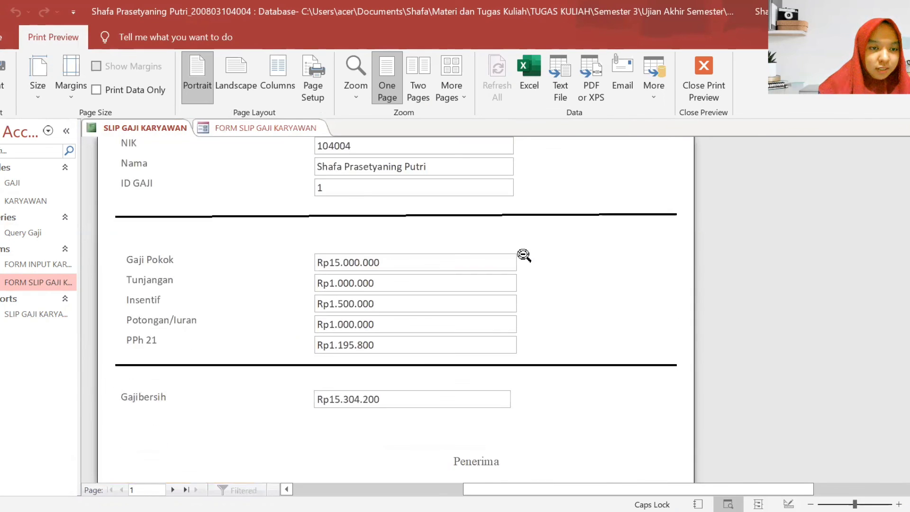
scroll(524, 255, down, 1)
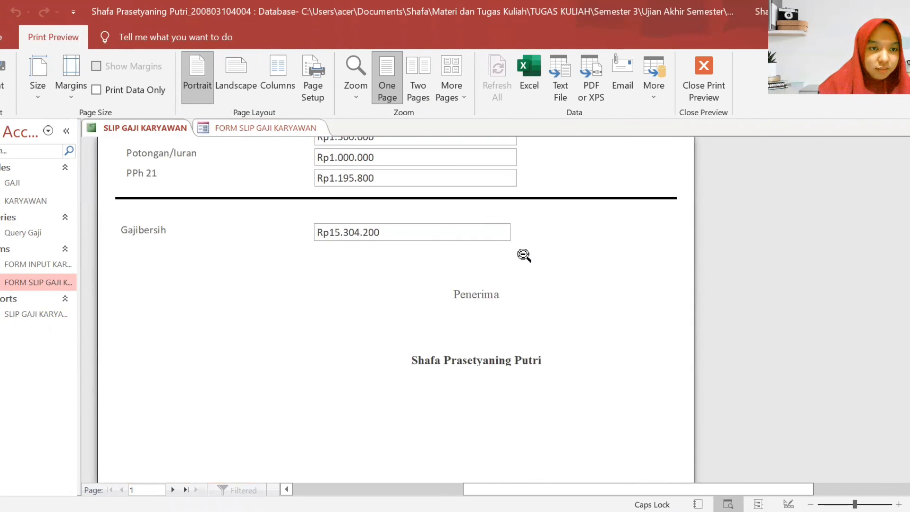
scroll(515, 258, up, 14)
scroll(513, 257, down, 6)
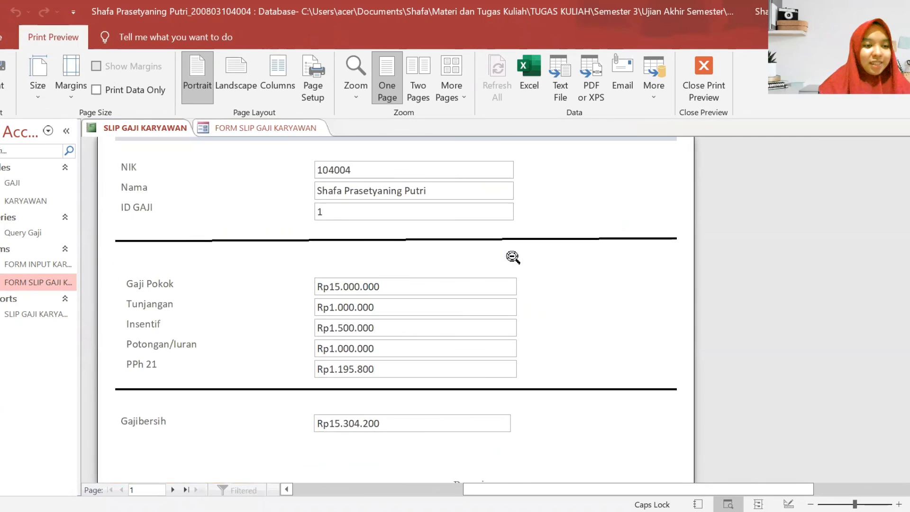
scroll(513, 257, down, 1)
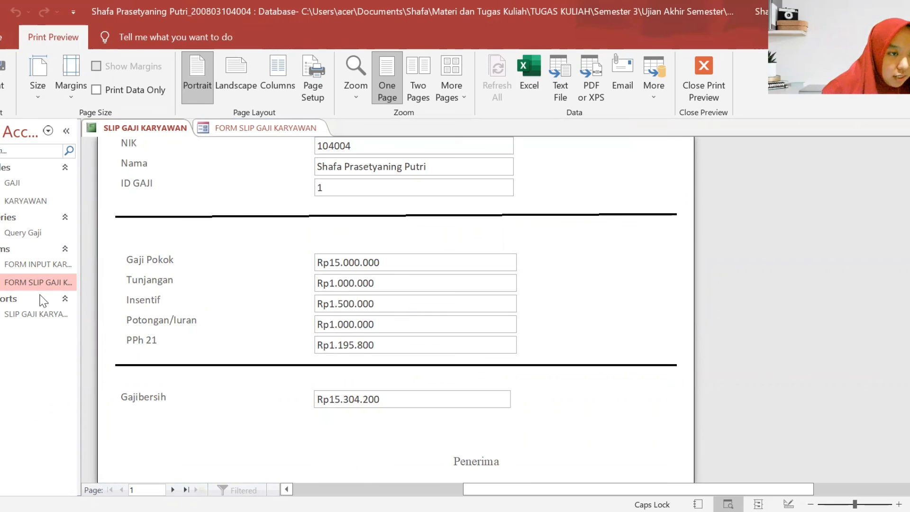
- Close the form and switch the SLIP GAJI KARYAWAN report to Design View
right_click(195, 126)
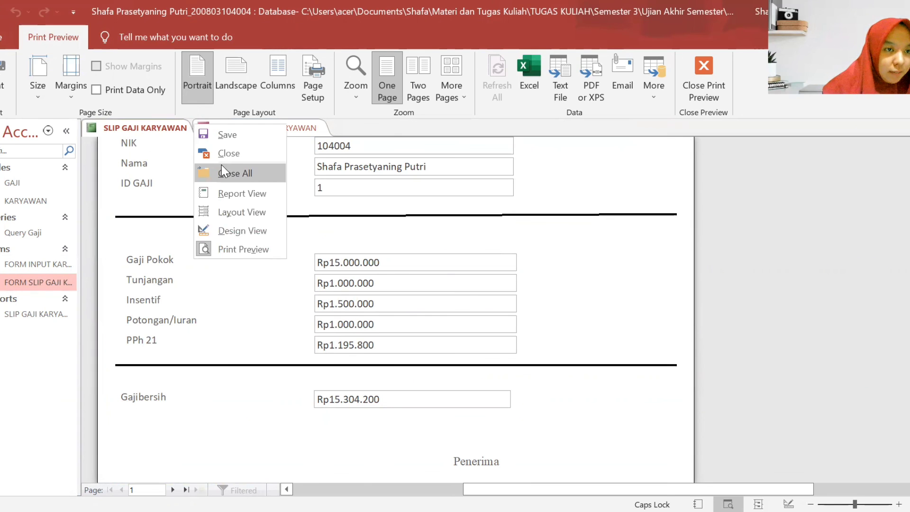
click(221, 164)
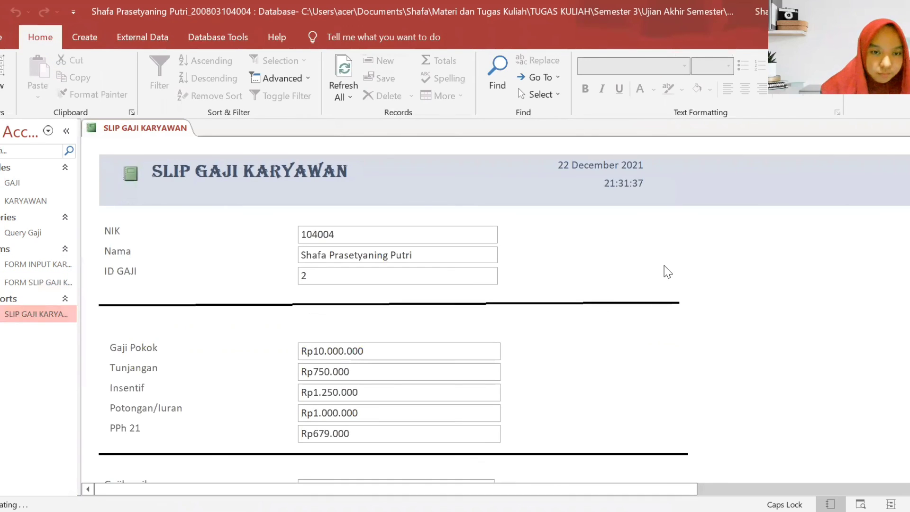
right_click(664, 266)
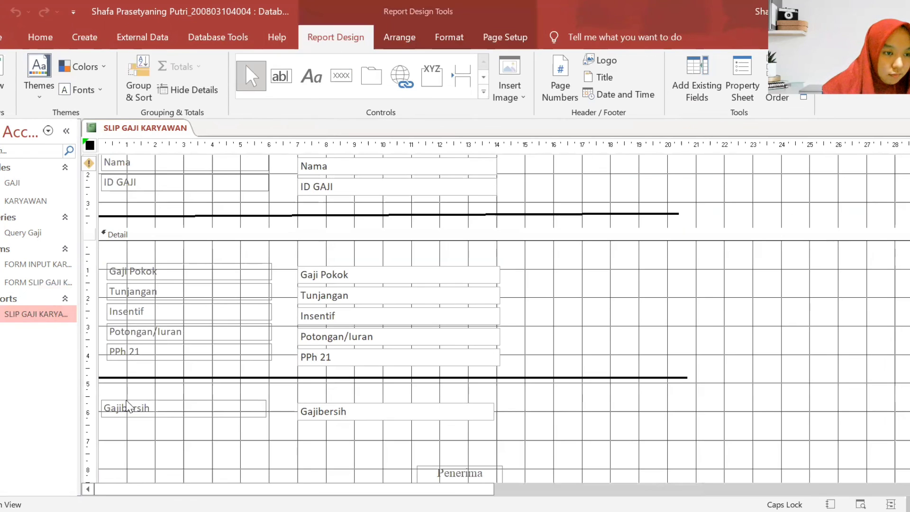
click(120, 409)
- Rename the Gajibersih label and field text to 'Gaji bersih'
click(125, 408)
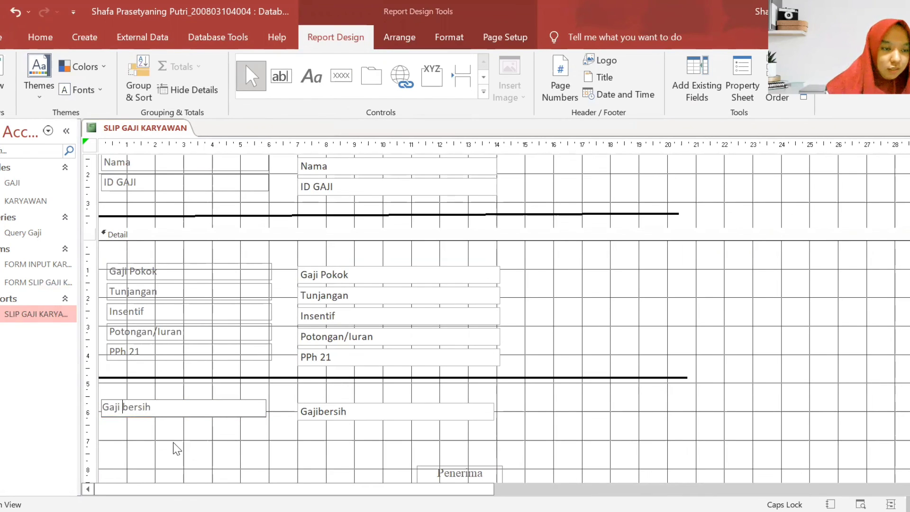
click(321, 411)
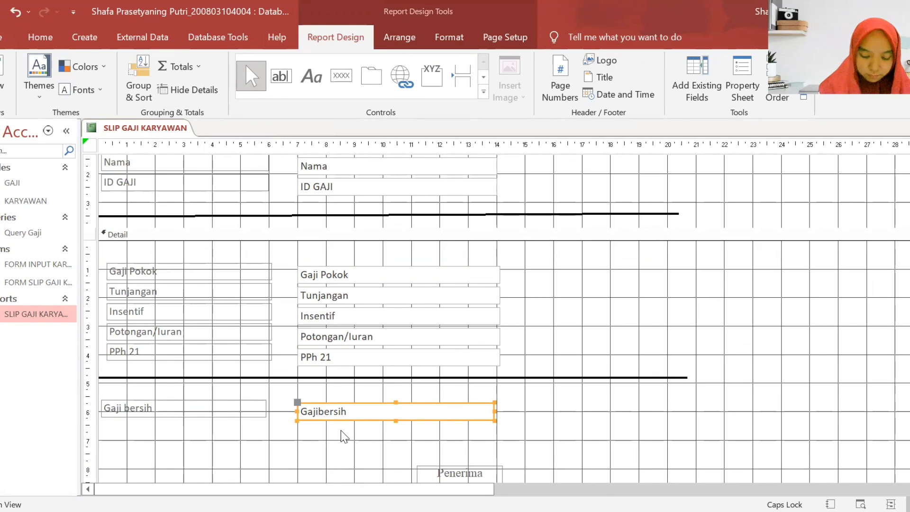
click(321, 411)
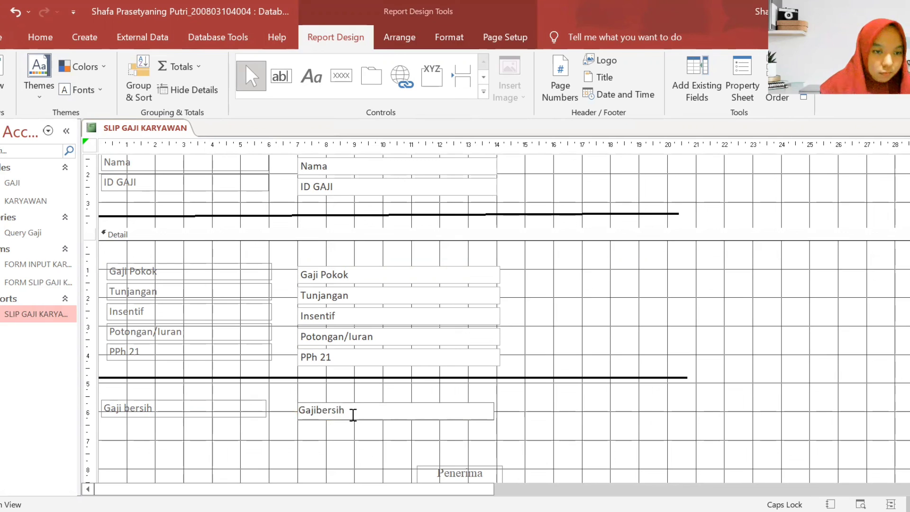
key(BackSpace)
text(B)
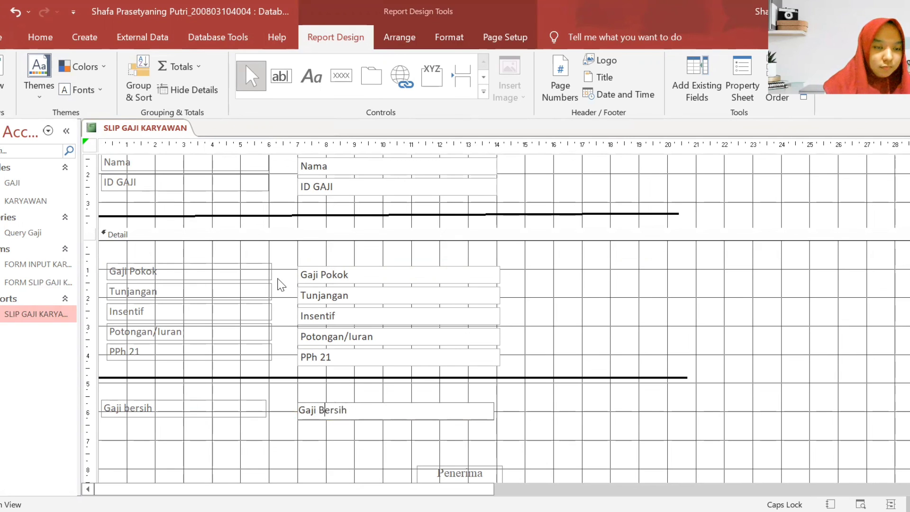
key(BackSpace)
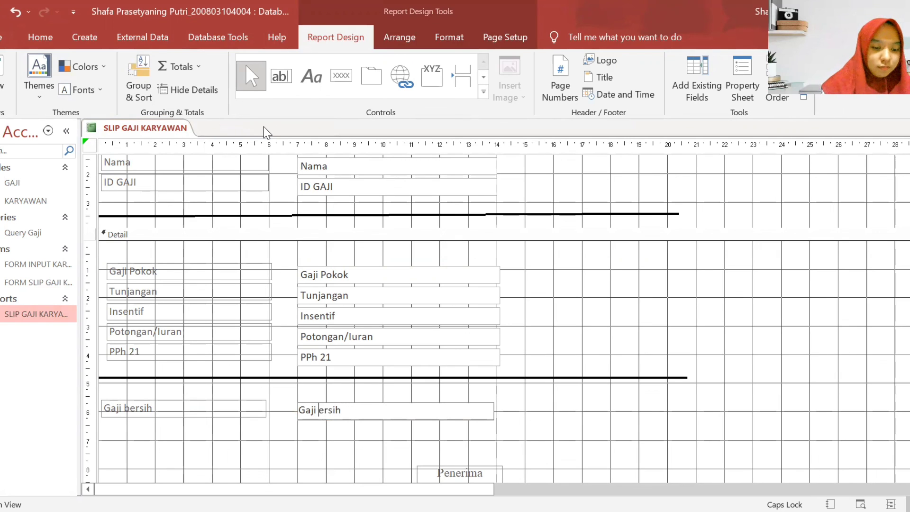
key(Caps_Lock)
text(b)
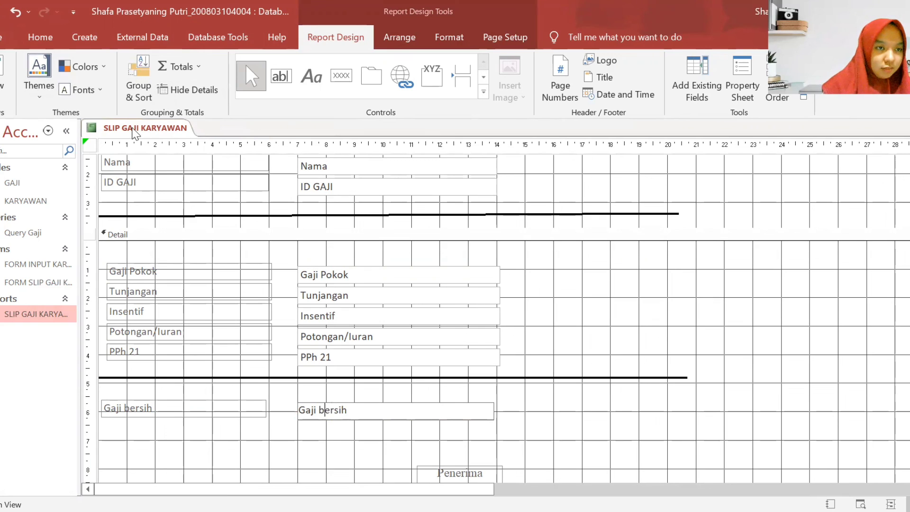
- Close all, reopen the report past the Gaji bersih parameter prompt, and check its empty Gaji bersih box
right_click(173, 127)
click(183, 173)
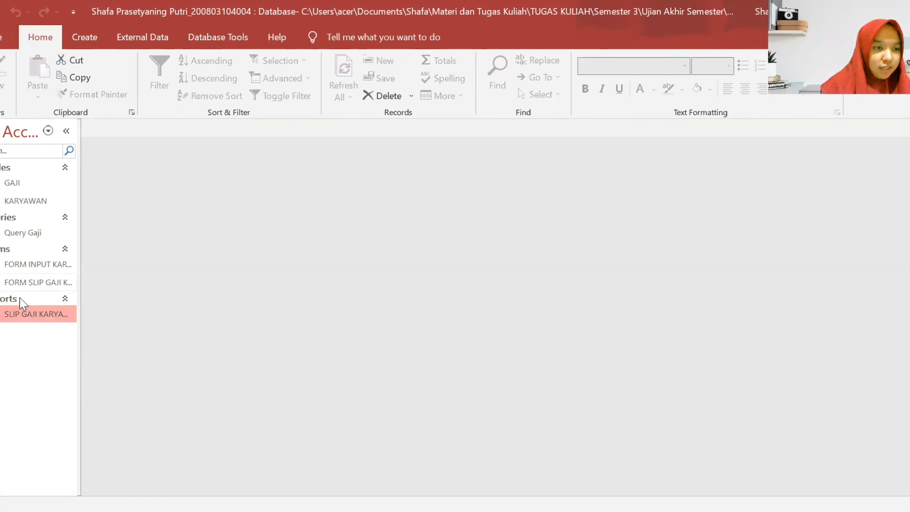
double_click(36, 312)
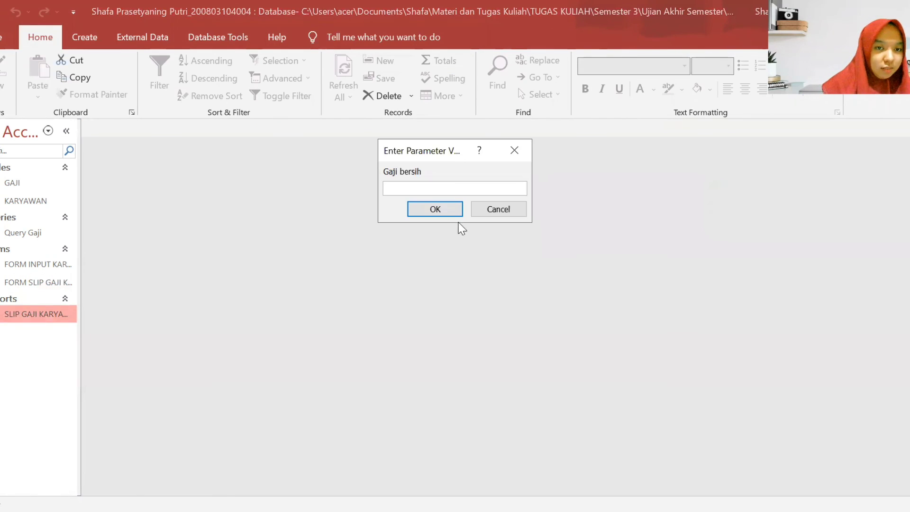
click(496, 206)
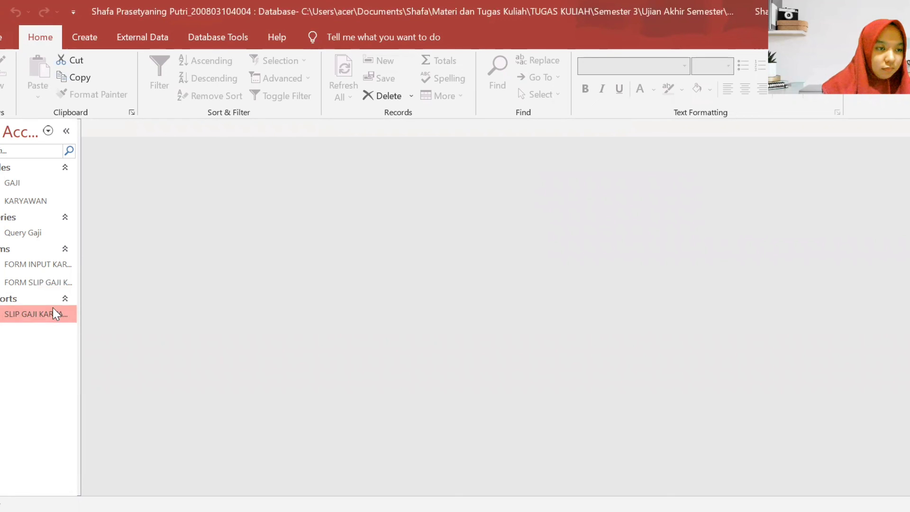
double_click(53, 311)
click(418, 212)
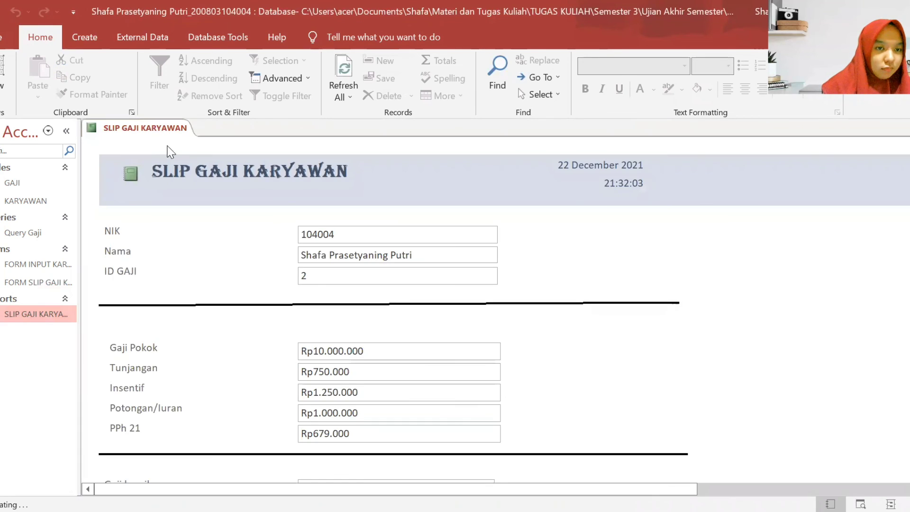
scroll(257, 194, down, 10)
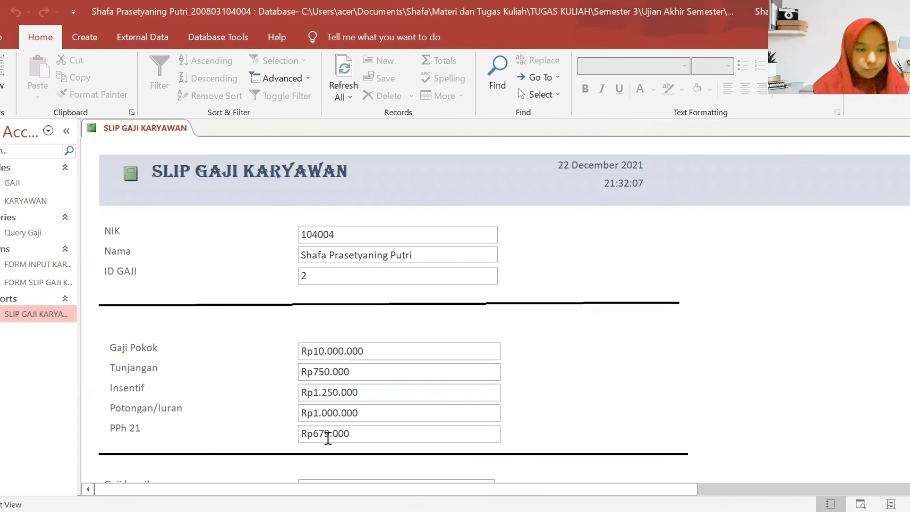
scroll(281, 401, down, 5)
scroll(521, 368, down, 3)
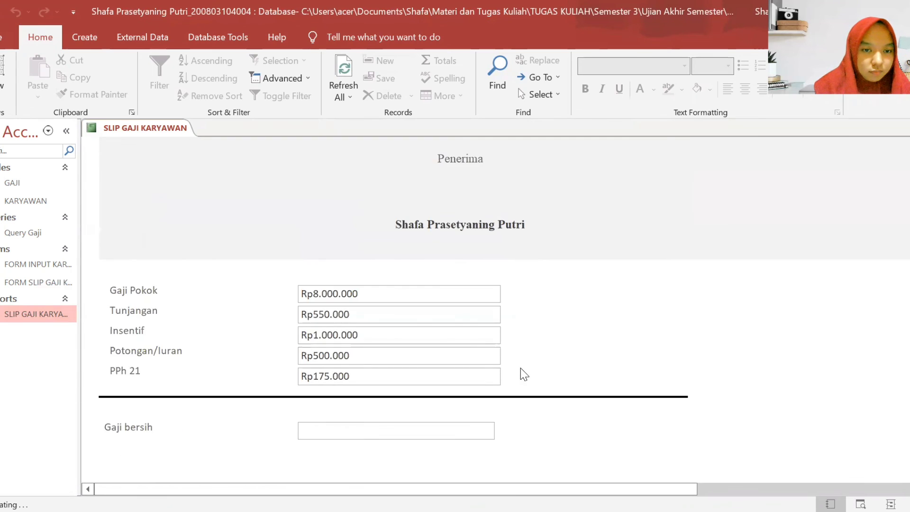
scroll(520, 372, down, 4)
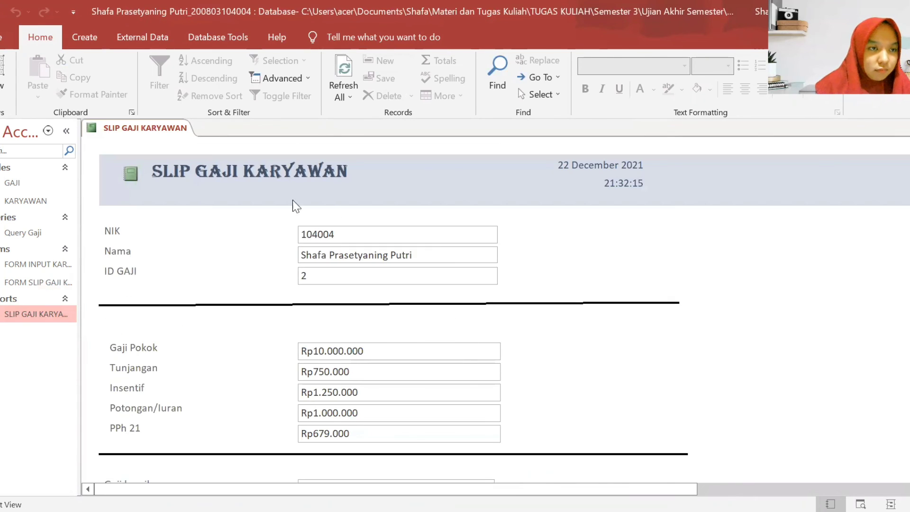
right_click(163, 129)
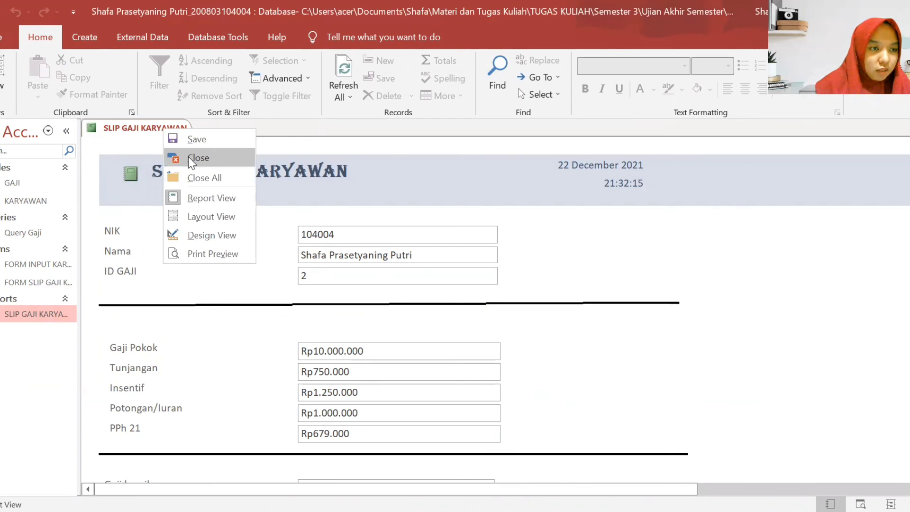